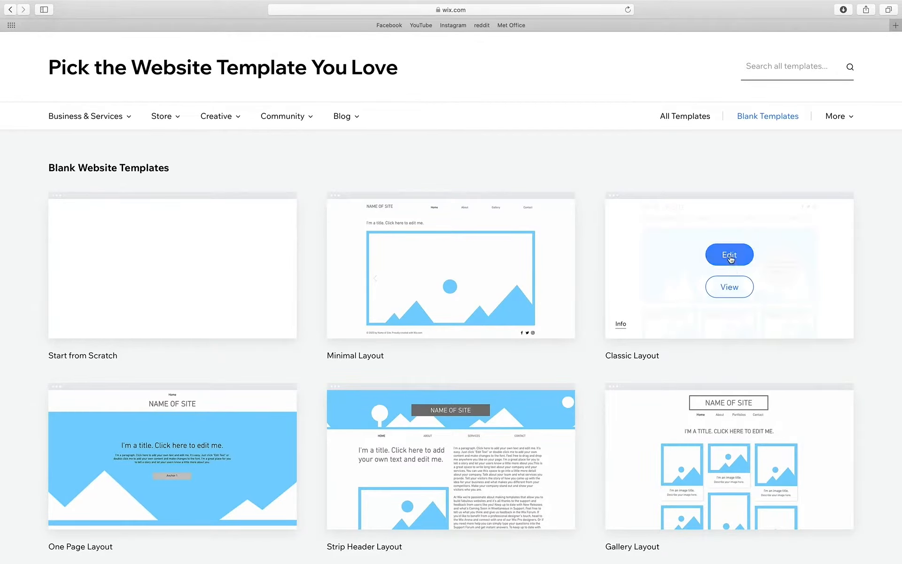
# - Open the Classic Layout template in the Wix Editor, then bring Photoshop's MOON cover forward
pyautogui.click(730, 257)
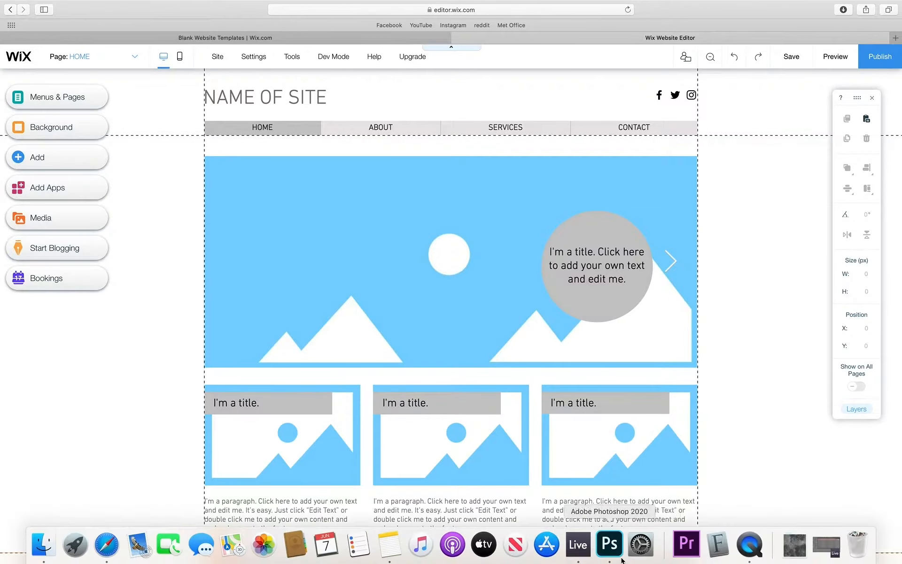
pyautogui.click(611, 545)
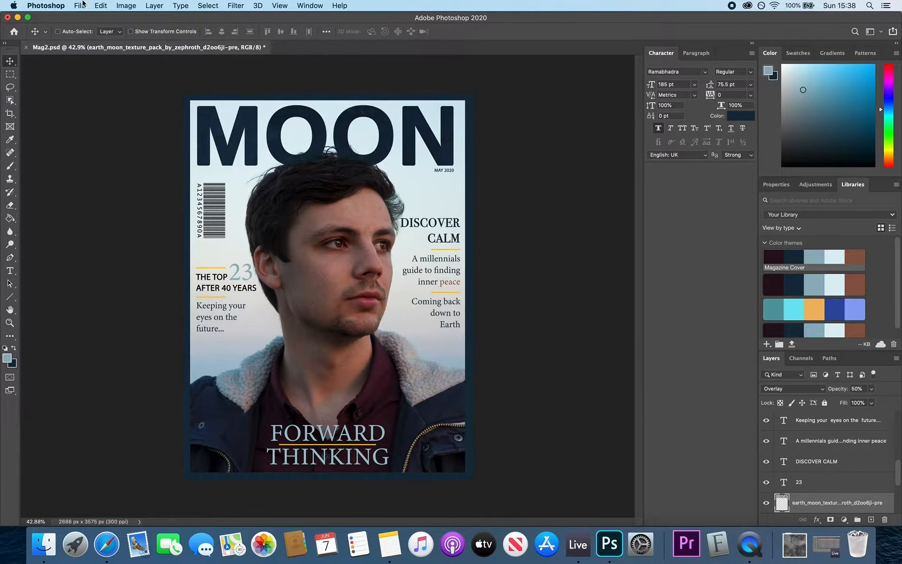
# - Create a new 2000 × 2000 px Art & Illustration document in Photoshop
pyautogui.click(80, 6)
pyautogui.click(88, 18)
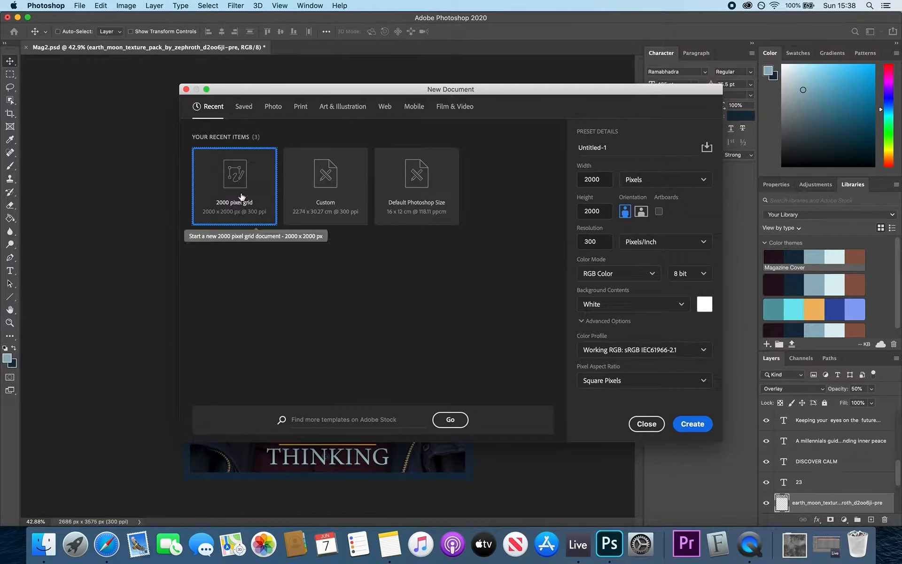
pyautogui.click(334, 108)
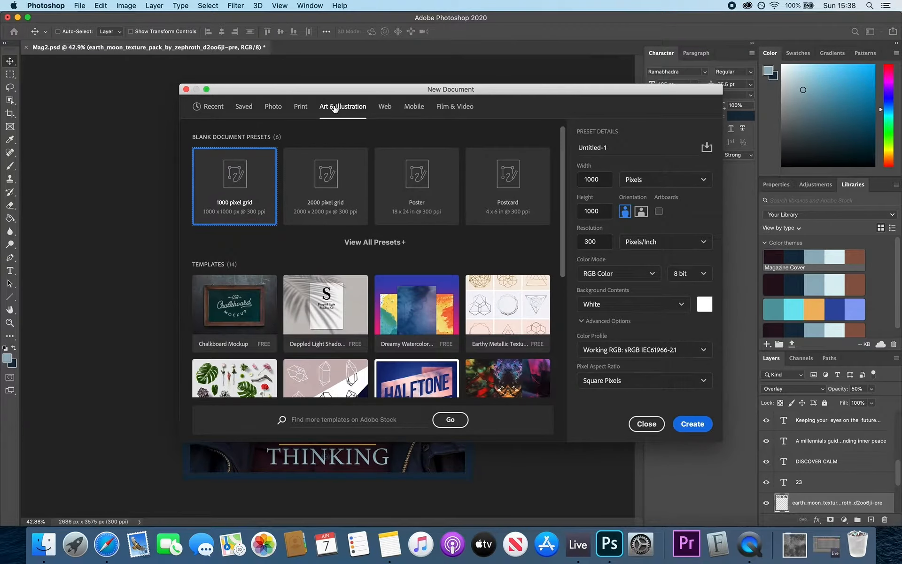
pyautogui.click(328, 176)
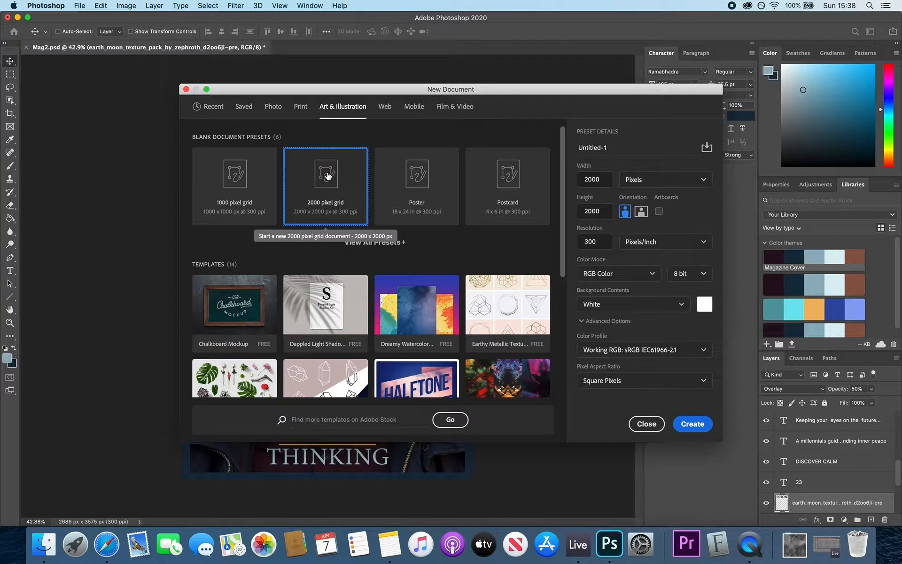
pyautogui.click(687, 425)
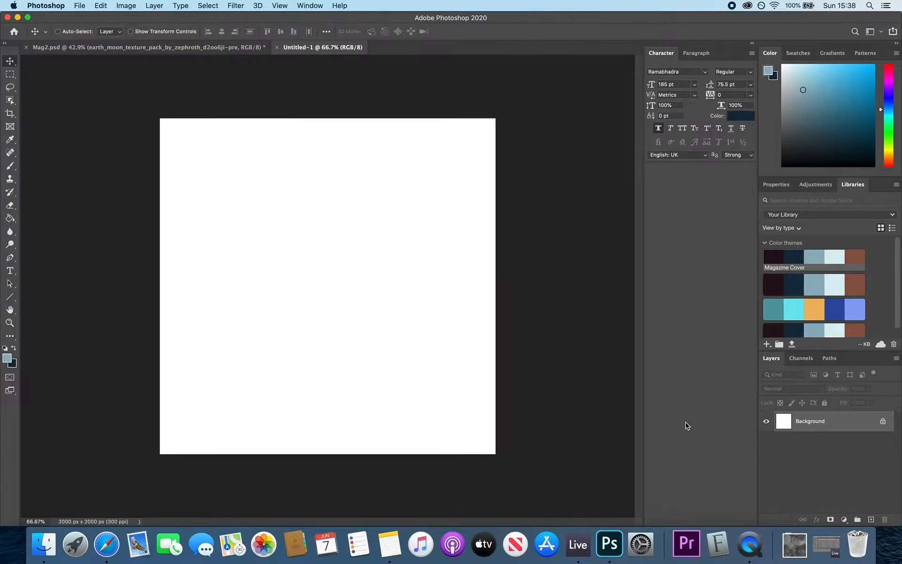
# - Copy the MOON title and moon texture layers from Mag2.psd into Untitled-1
pyautogui.click(235, 49)
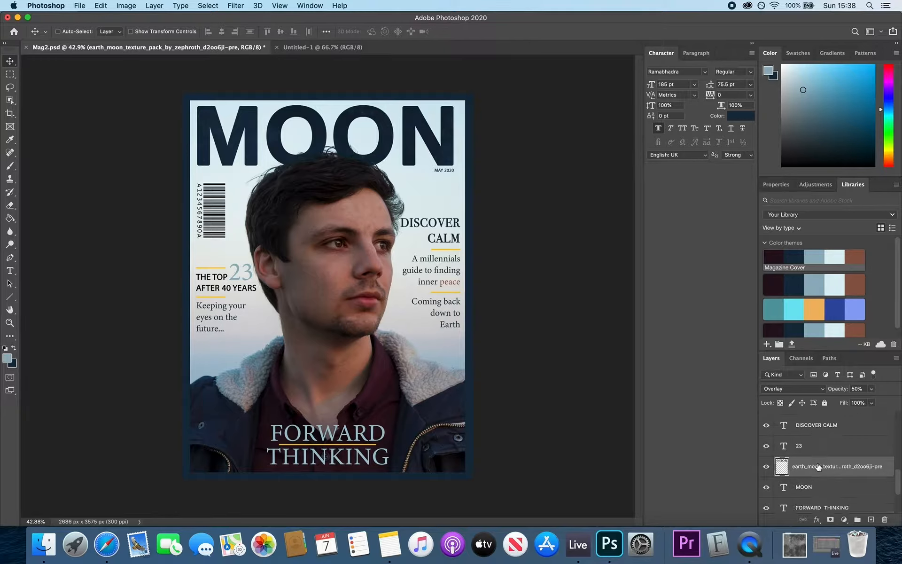
pyautogui.scroll(-1, 818, 467)
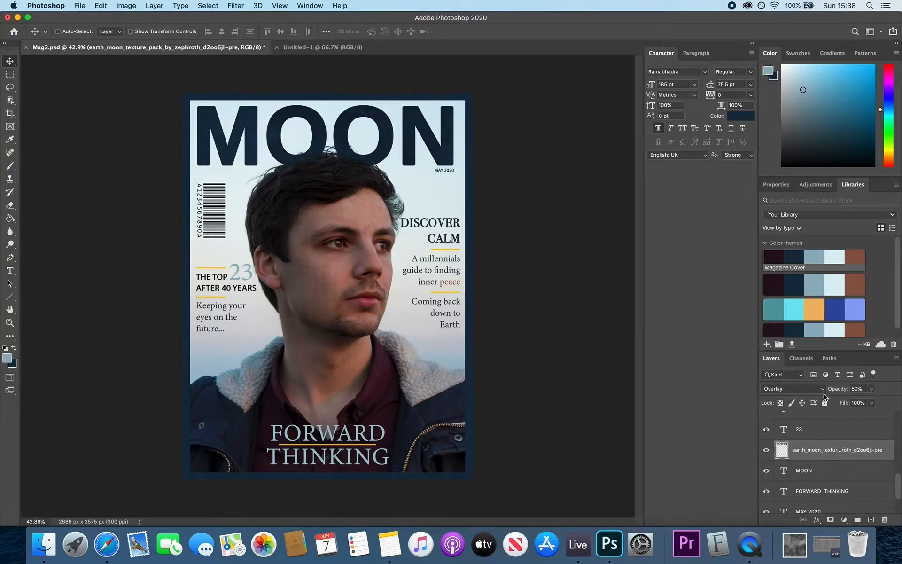
pyautogui.click(818, 472)
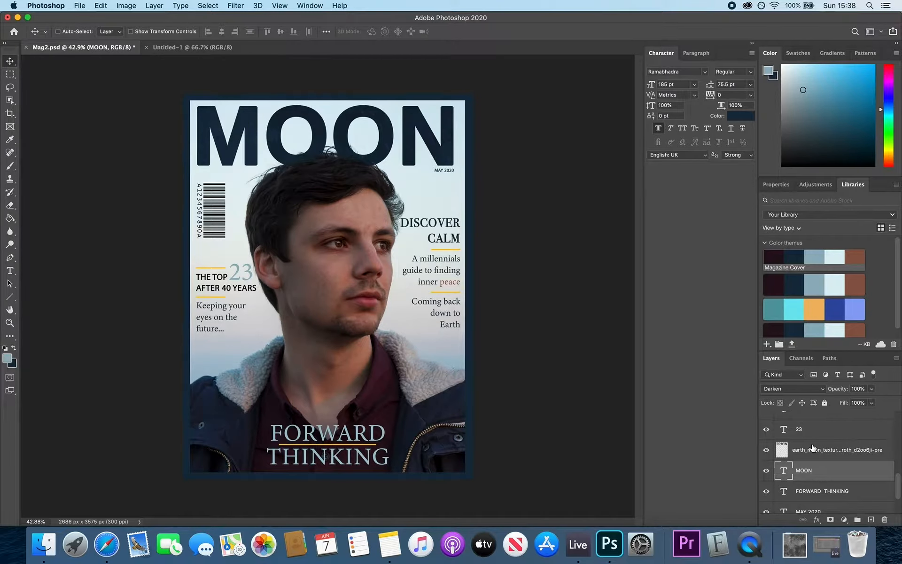
pyautogui.click(768, 450)
pyautogui.click(767, 451)
pyautogui.keyDown('shift'); pyautogui.click(807, 450); pyautogui.keyUp('shift')
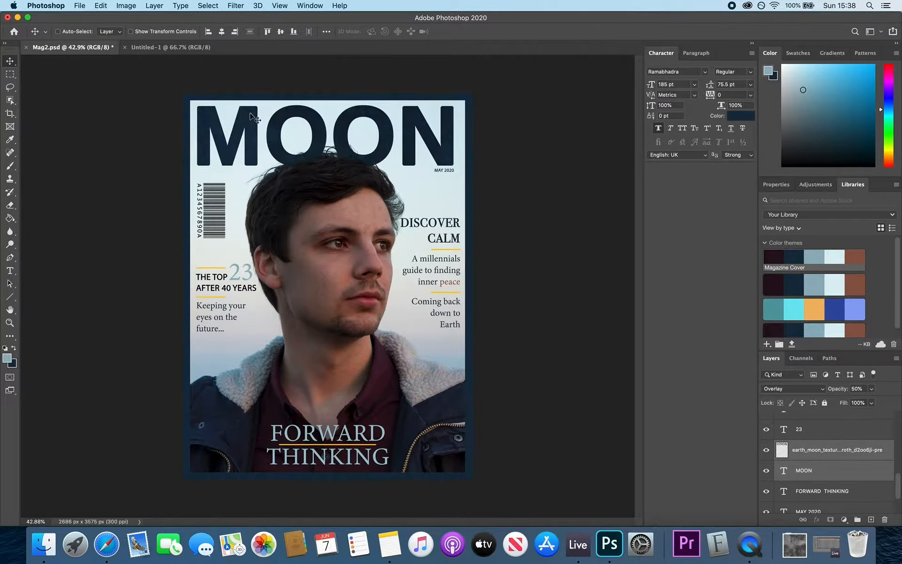
pyautogui.moveTo(258, 117); pyautogui.dragTo(200, 48)
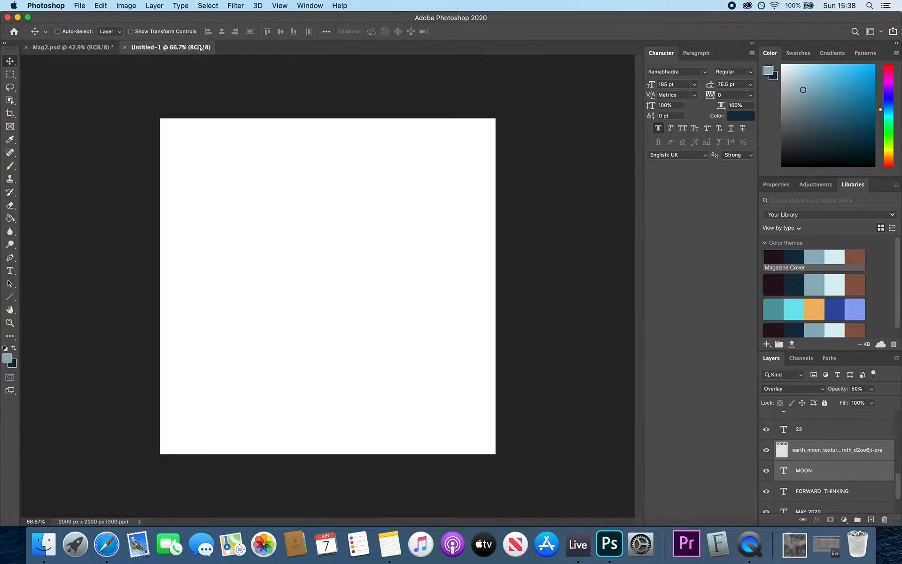
pyautogui.moveTo(243, 253); pyautogui.dragTo(243, 254)
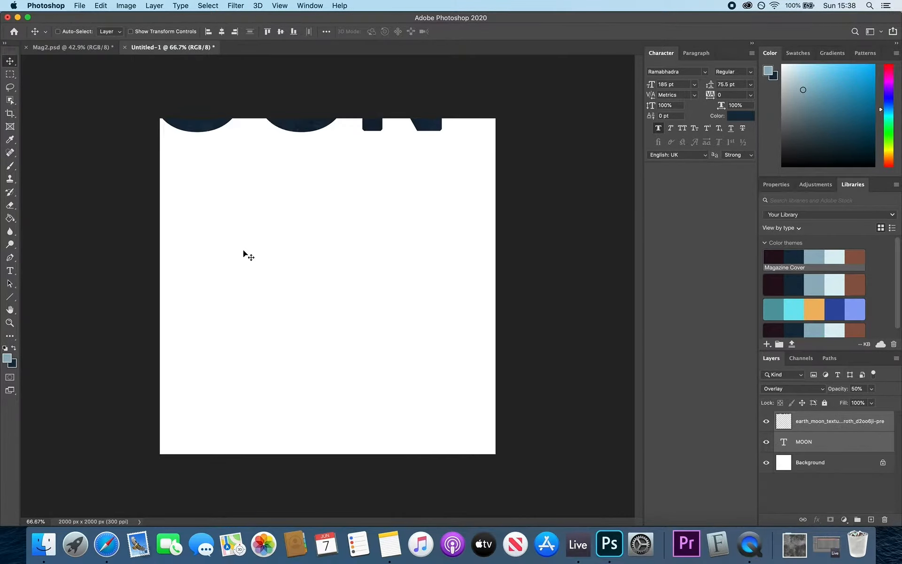
# - Centre the MOON title and scale it to about 80% to fit the canvas width
pyautogui.moveTo(299, 126); pyautogui.dragTo(388, 292)
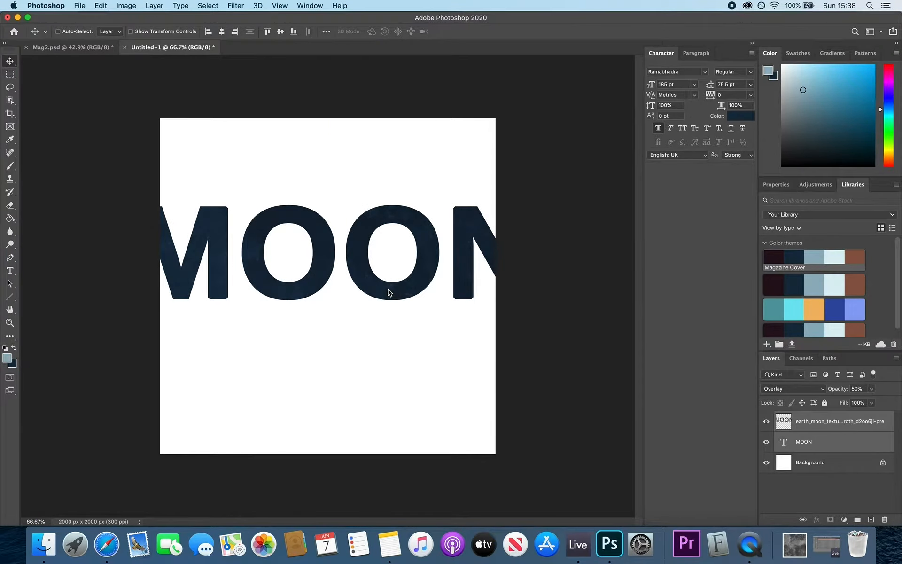
pyautogui.press('super+t')
pyautogui.press('super+minus')
pyautogui.press('super+minus')
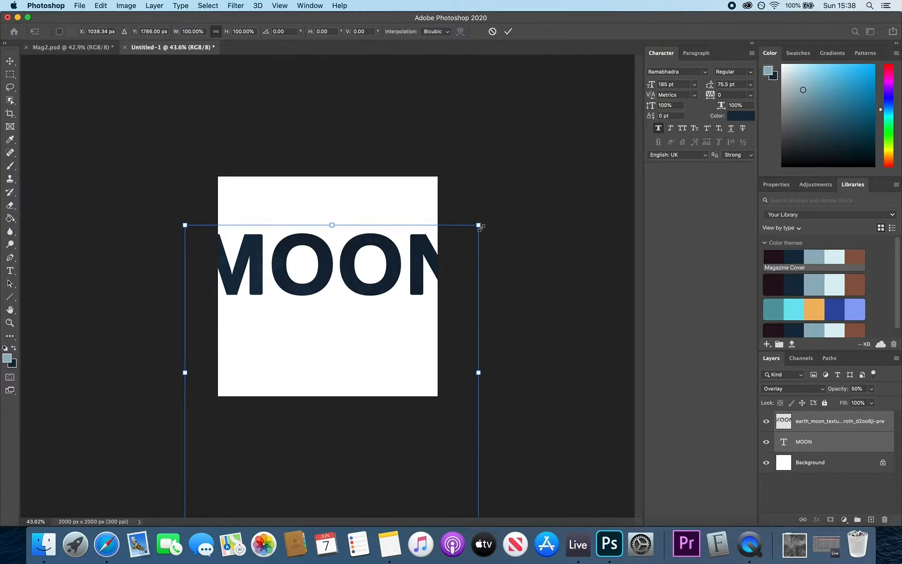
pyautogui.moveTo(480, 227); pyautogui.dragTo(467, 274)
pyautogui.moveTo(400, 310); pyautogui.dragTo(404, 312)
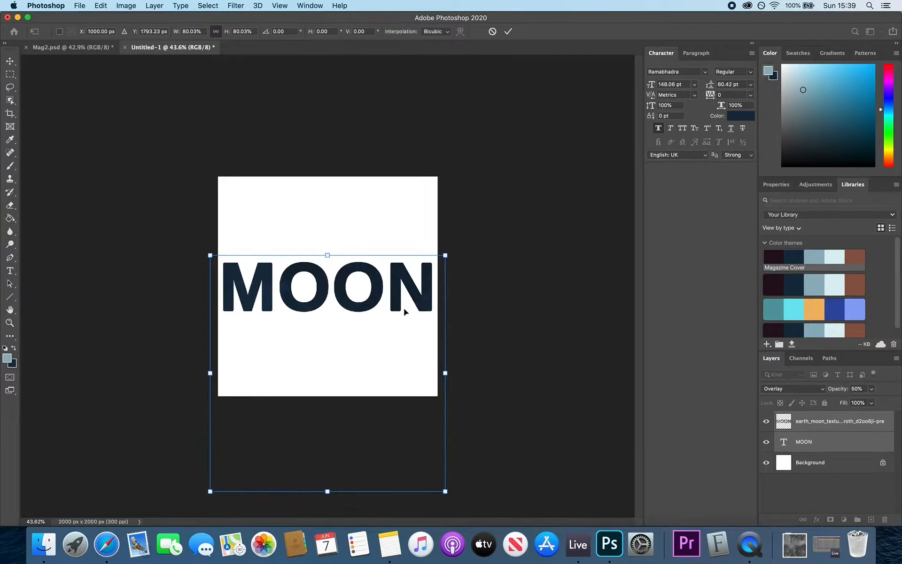
pyautogui.press('Return')
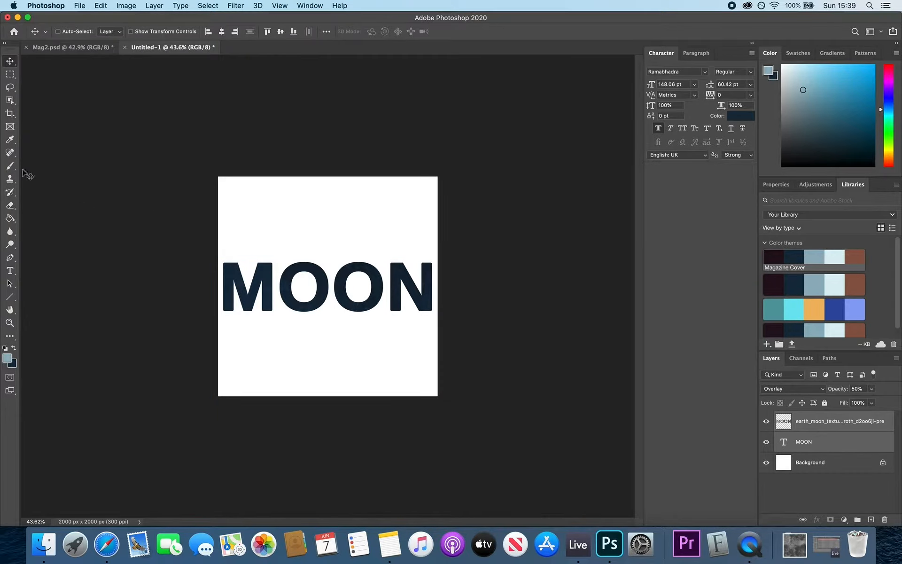
# - Crop the canvas tightly around MOON to a 2000 × 489 px strip
pyautogui.click(10, 113)
pyautogui.moveTo(325, 175); pyautogui.dragTo(325, 216)
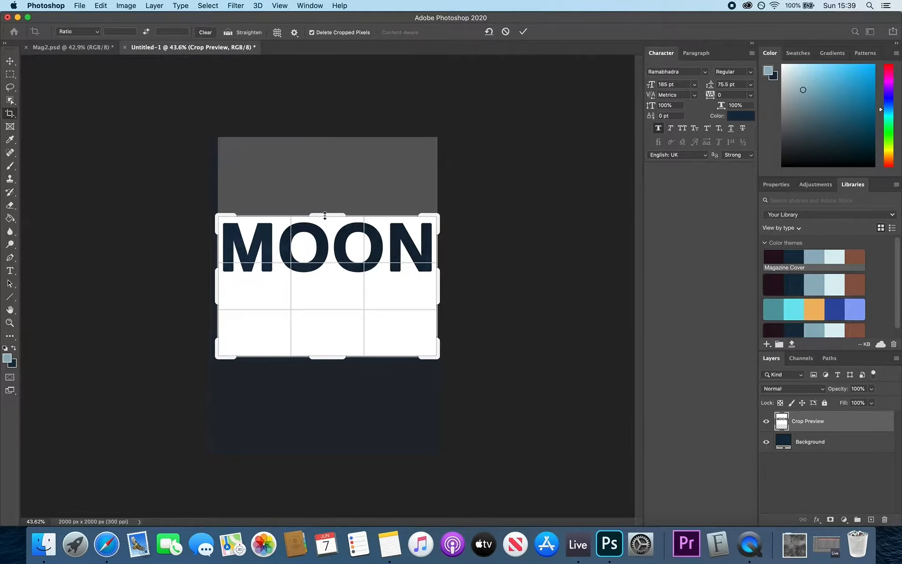
pyautogui.moveTo(318, 356); pyautogui.dragTo(322, 319)
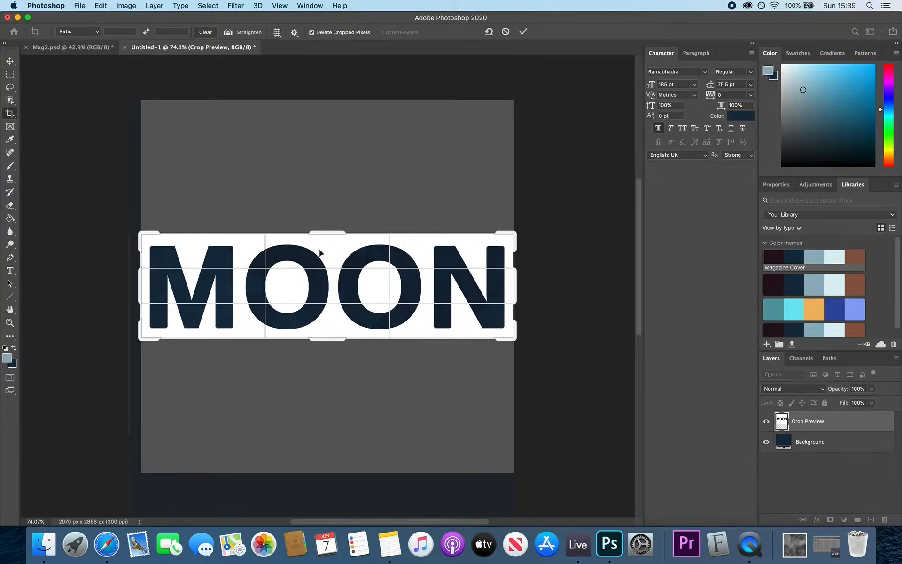
pyautogui.moveTo(321, 229); pyautogui.dragTo(322, 235)
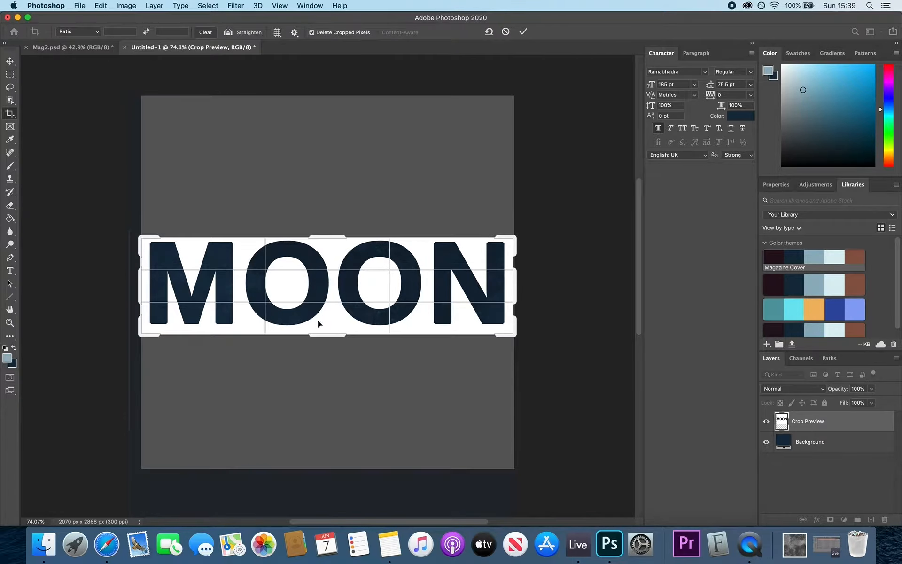
pyautogui.click(318, 335)
pyautogui.moveTo(323, 335); pyautogui.dragTo(324, 333)
pyautogui.press('Return')
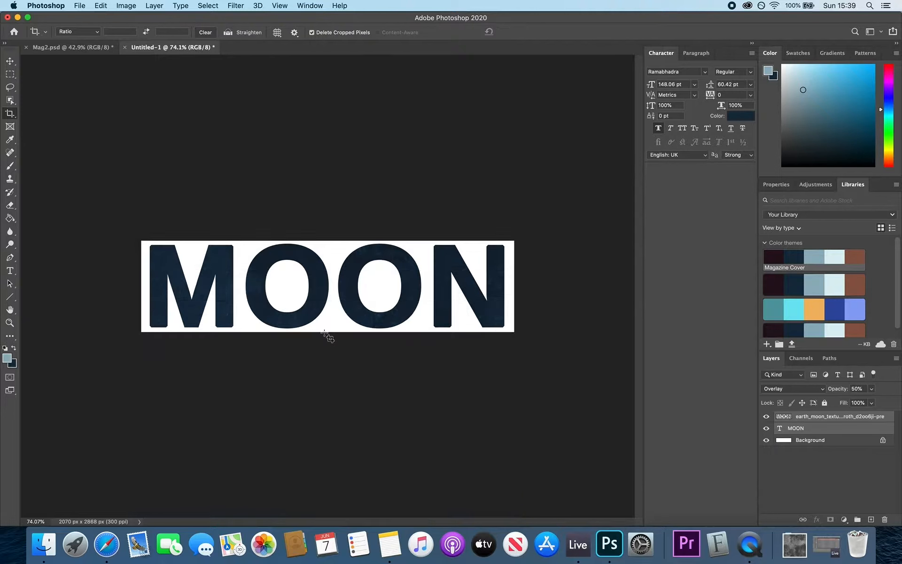
# - Convert the white Background to Layer 0 and delete it for transparency
pyautogui.click(836, 446)
pyautogui.doubleClick(836, 445)
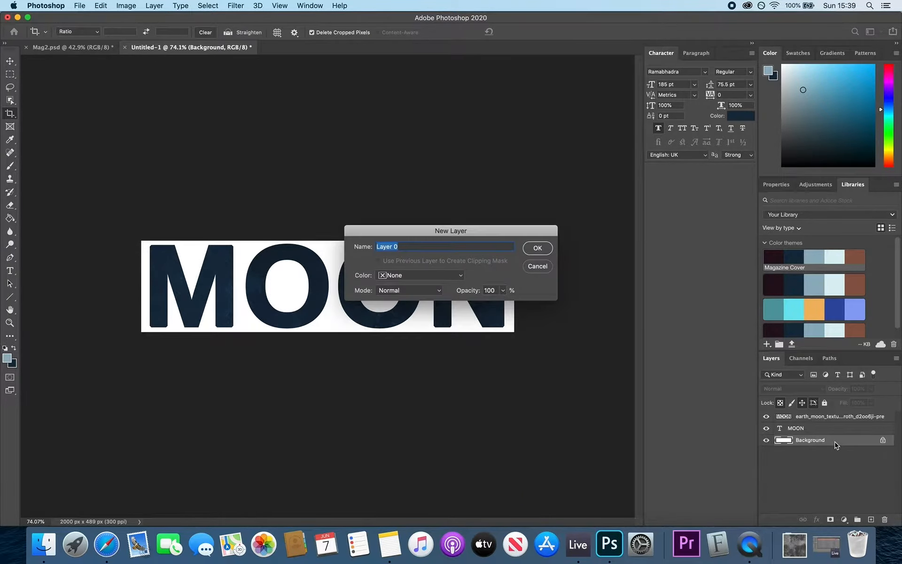
pyautogui.press('Return')
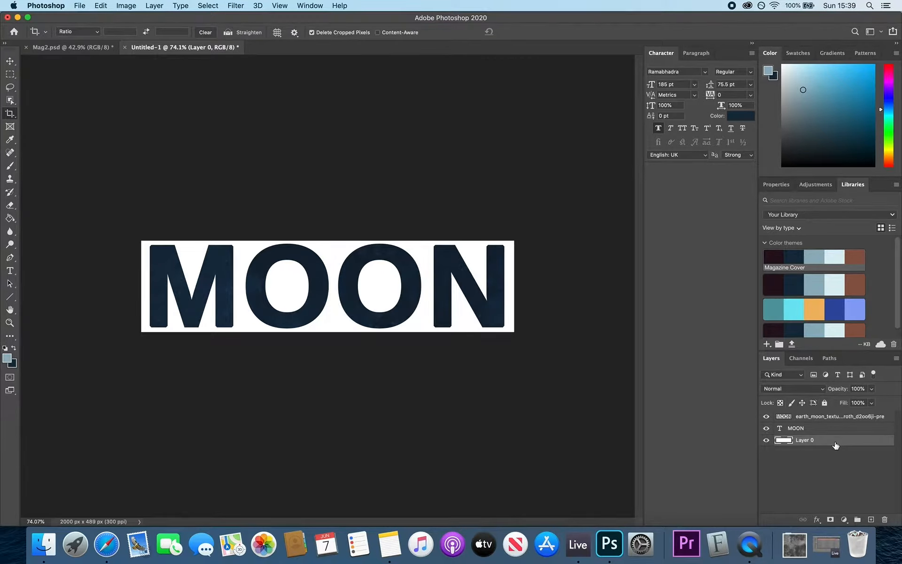
pyautogui.press('BackSpace')
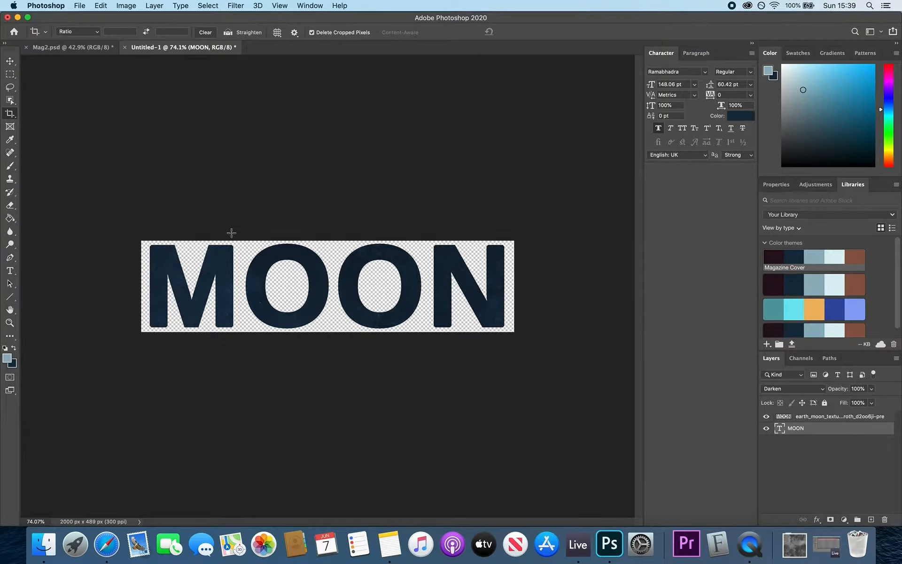
# - Save the transparent MOON strip as PNG 'Moon Title' in the Tutorials folder
pyautogui.press('super+0')
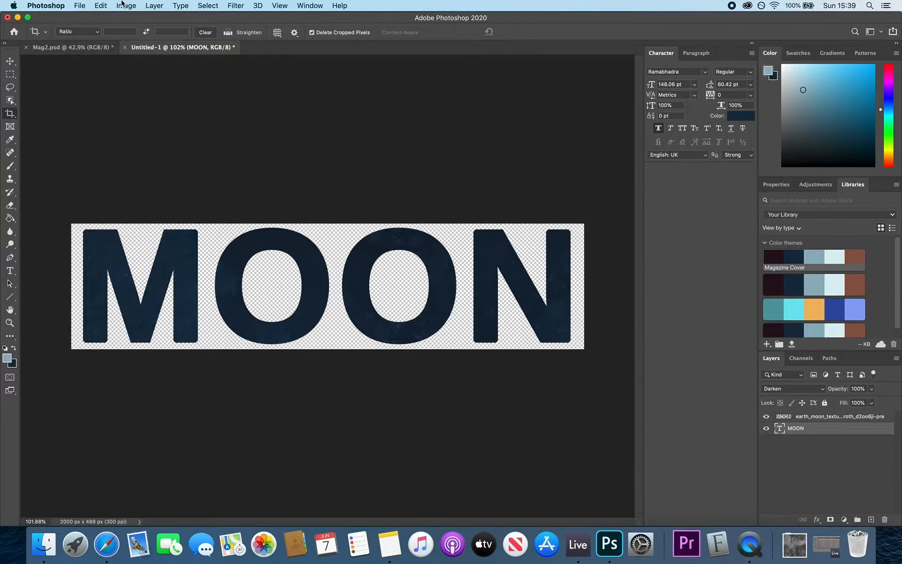
pyautogui.click(80, 6)
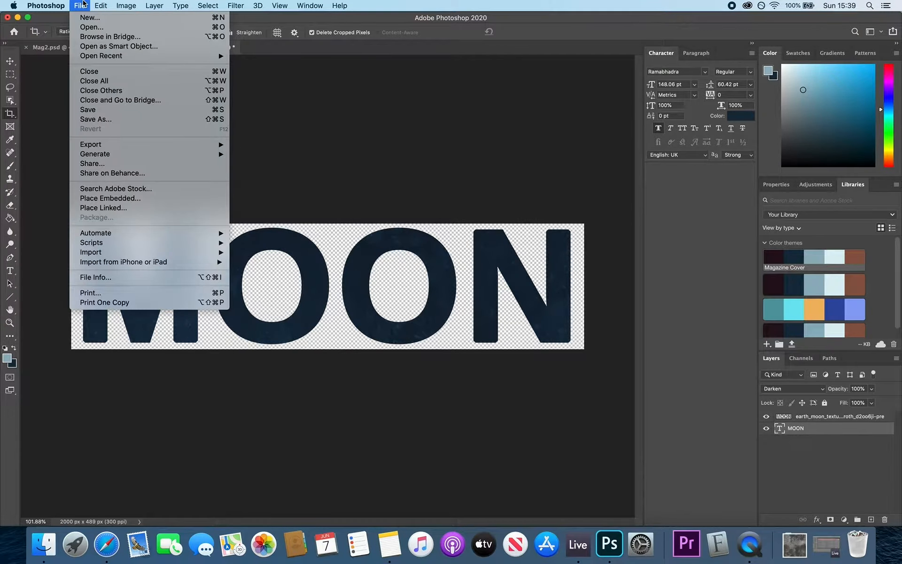
pyautogui.click(103, 122)
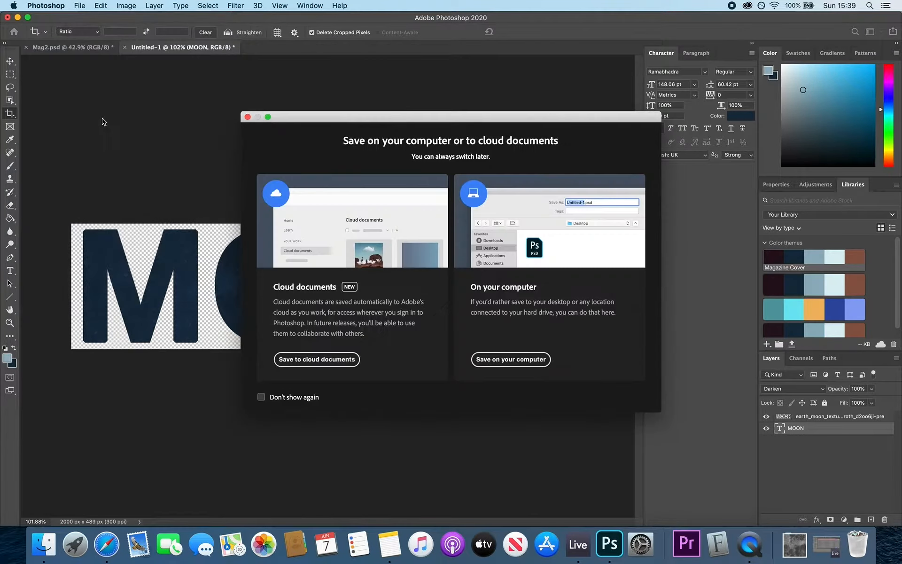
pyautogui.click(509, 365)
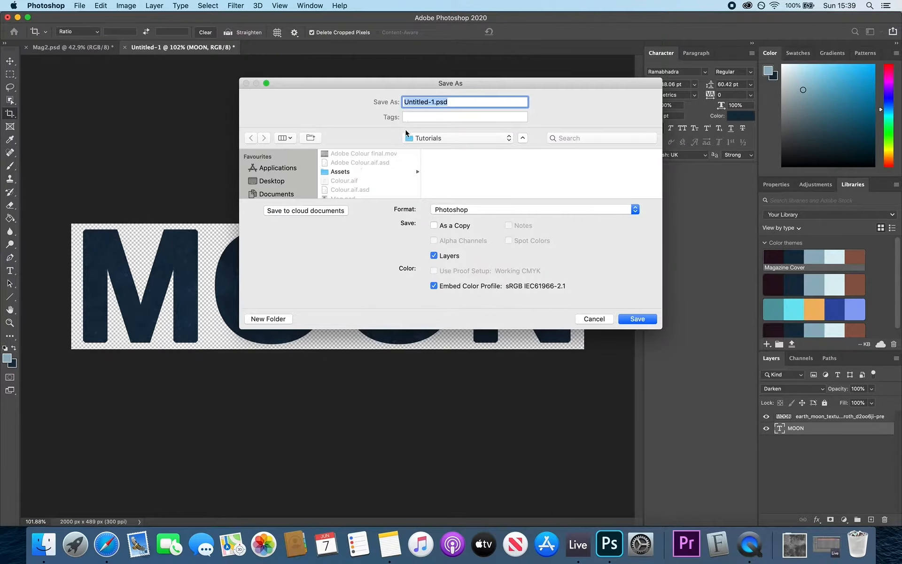
pyautogui.write('Moon Title')
pyautogui.click(462, 209)
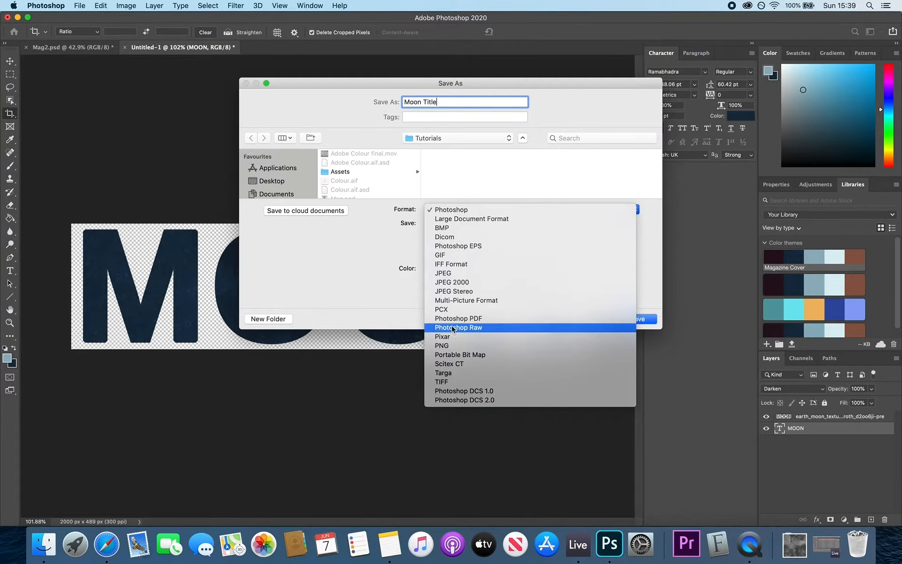
pyautogui.click(441, 345)
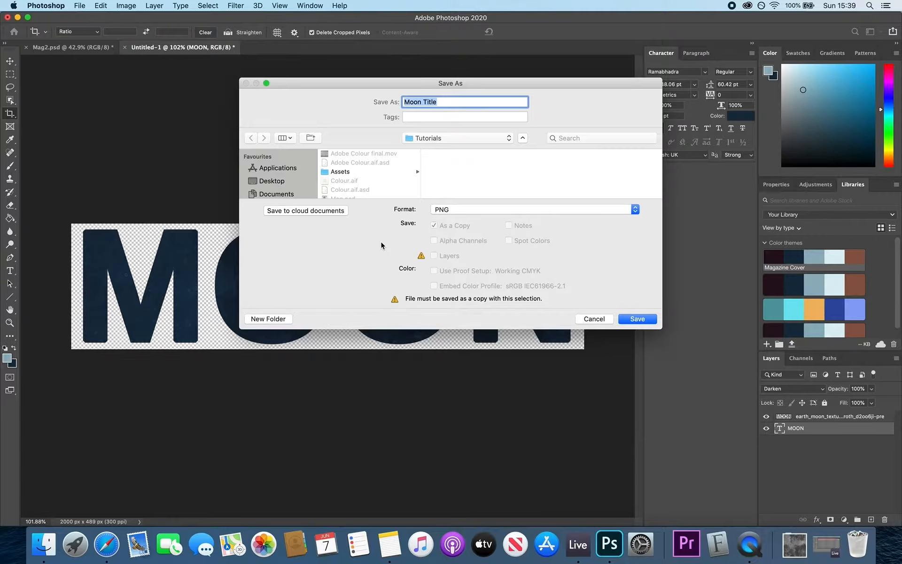
pyautogui.click(637, 319)
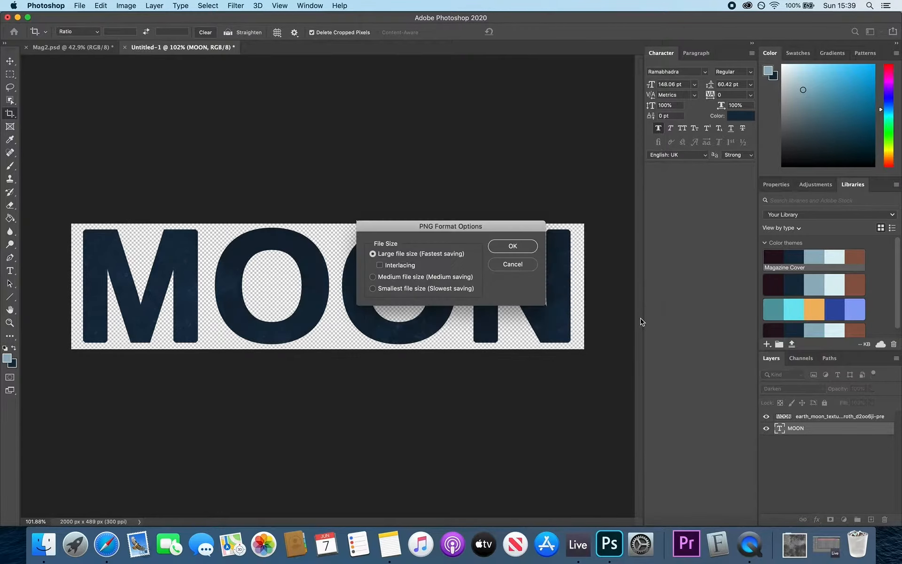
pyautogui.click(511, 249)
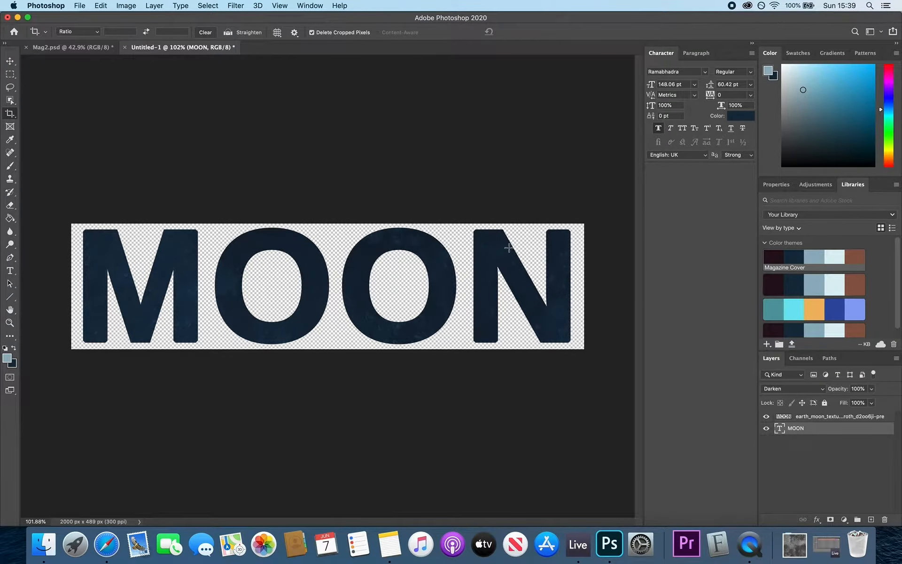
# - Upload Moon Title.png from the Tutorials folder into the Wix site's image uploads
pyautogui.click(111, 545)
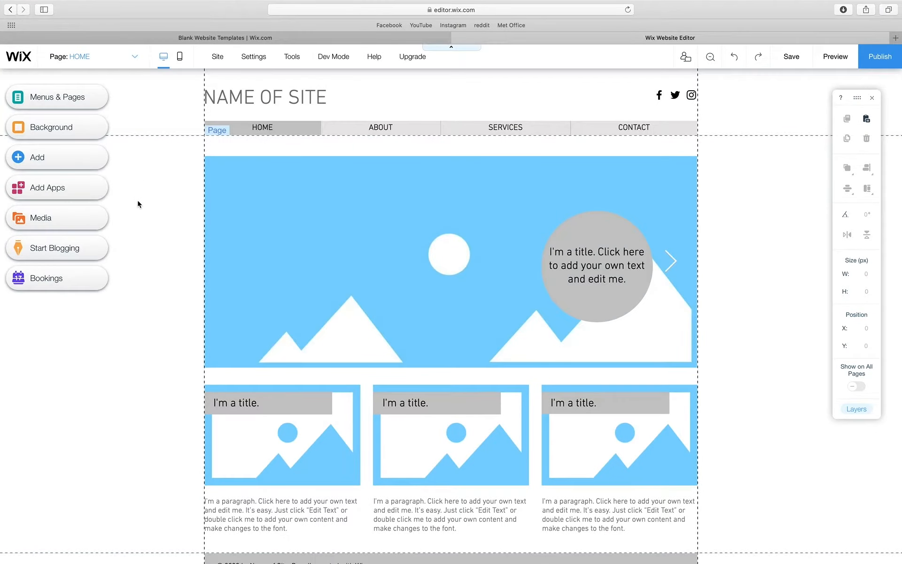
pyautogui.click(58, 158)
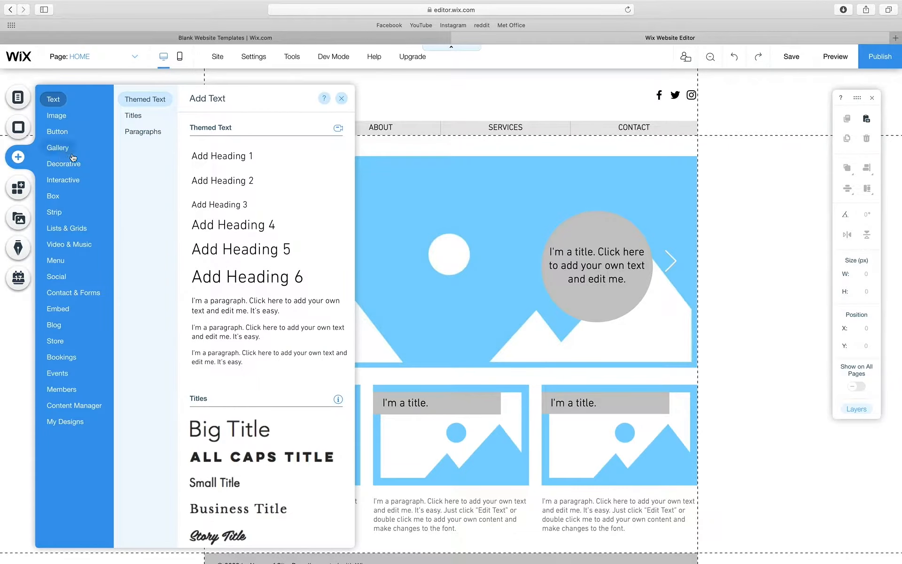
pyautogui.click(60, 113)
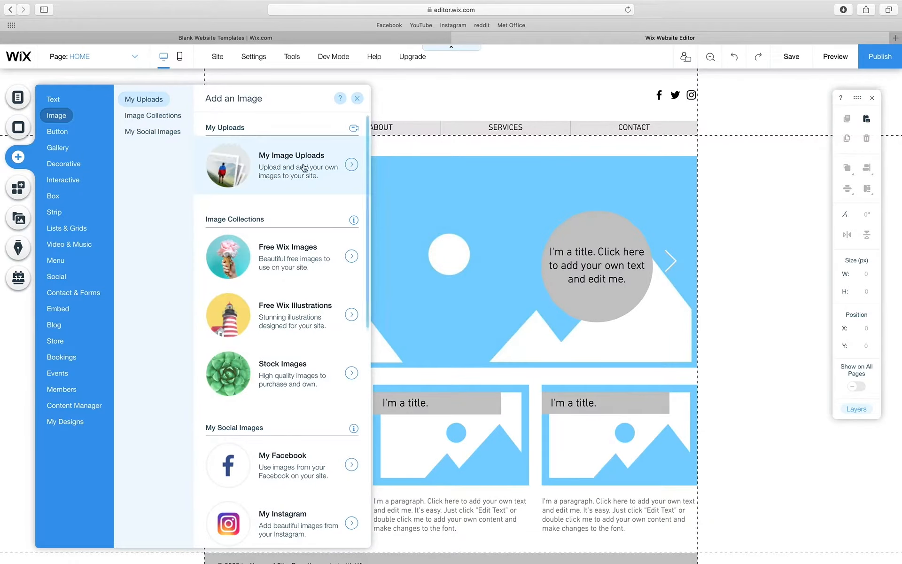
pyautogui.click(349, 164)
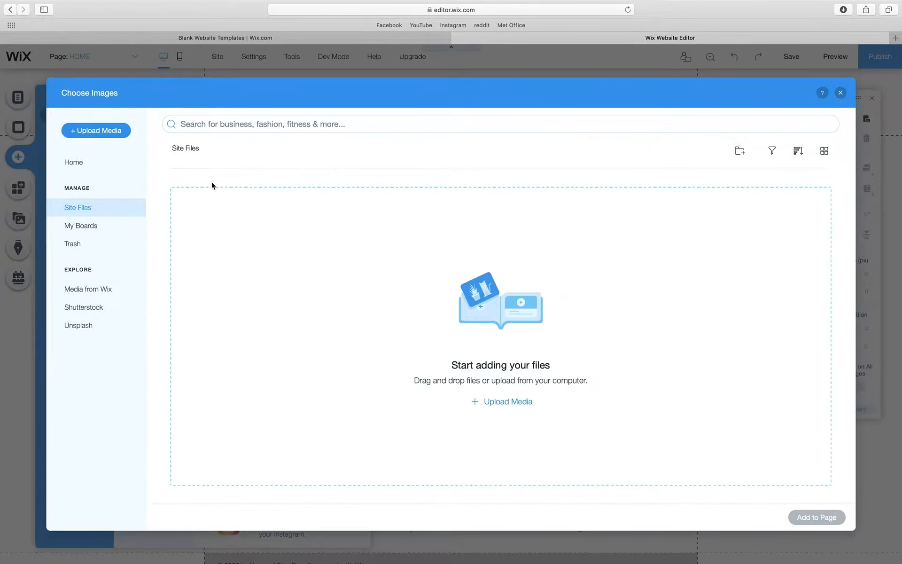
pyautogui.click(115, 134)
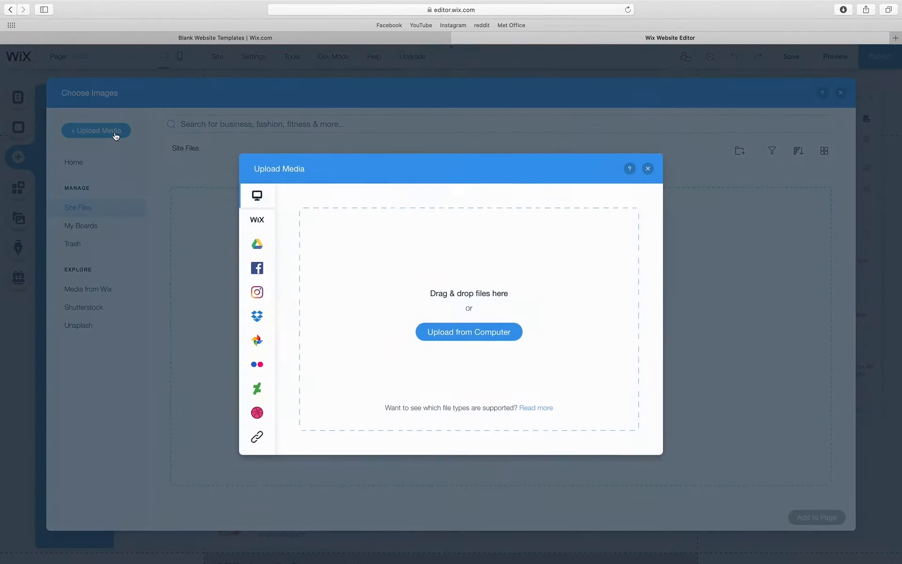
pyautogui.click(453, 332)
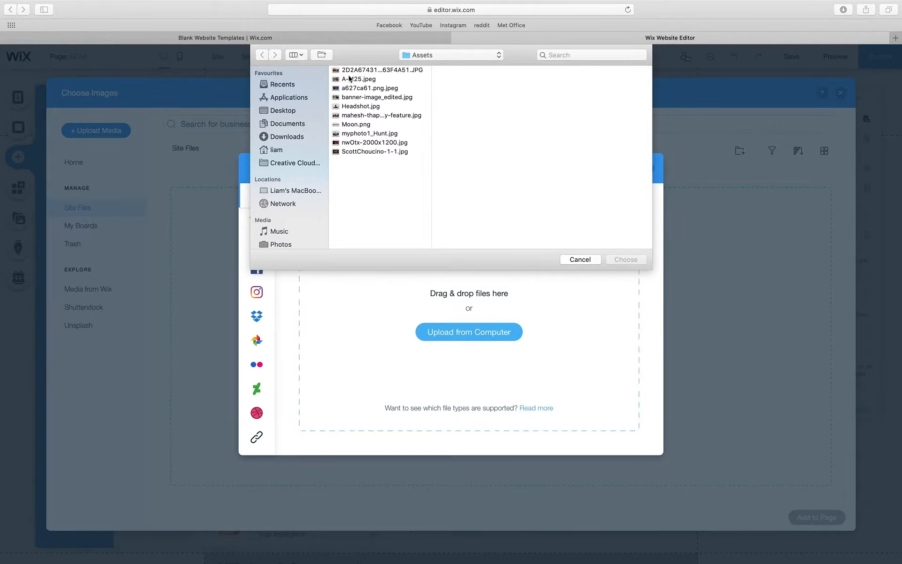
pyautogui.click(451, 55)
pyautogui.click(419, 63)
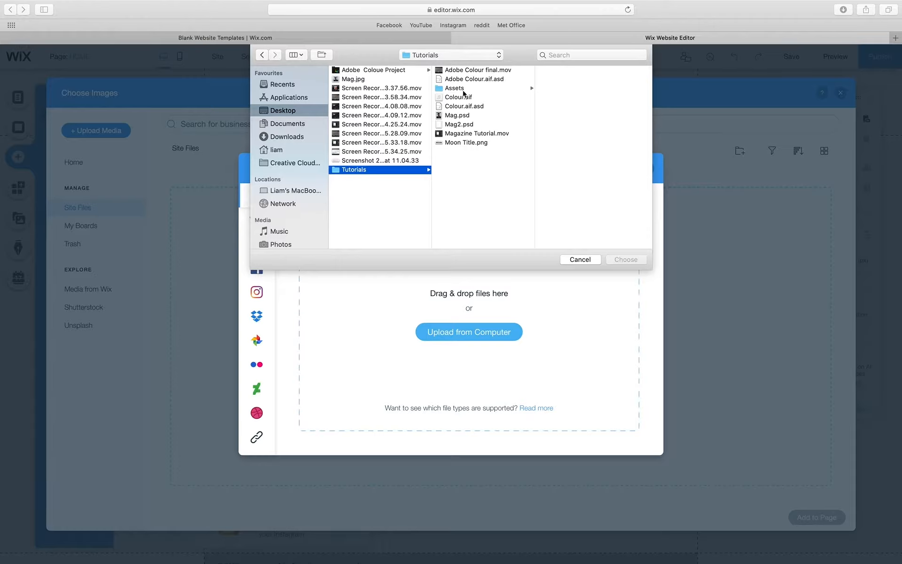
pyautogui.click(465, 144)
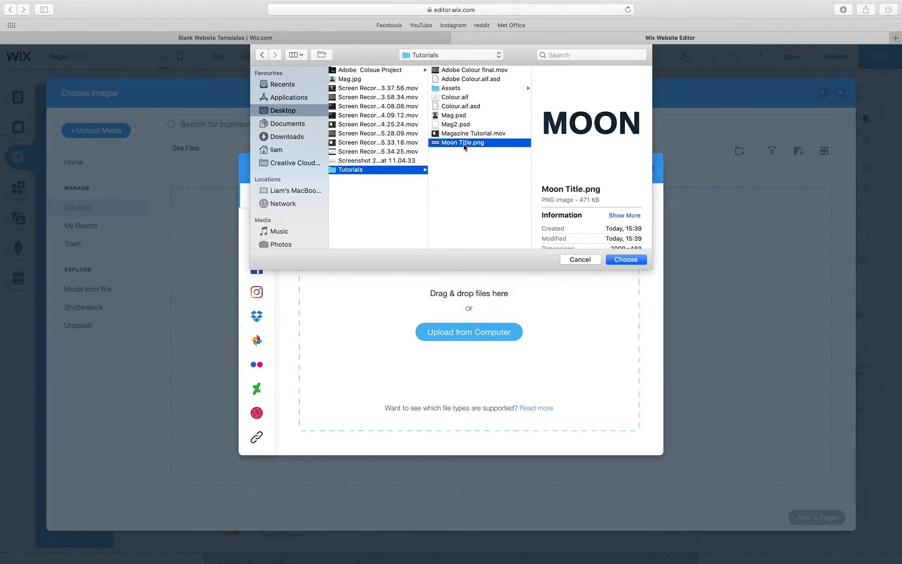
pyautogui.click(618, 261)
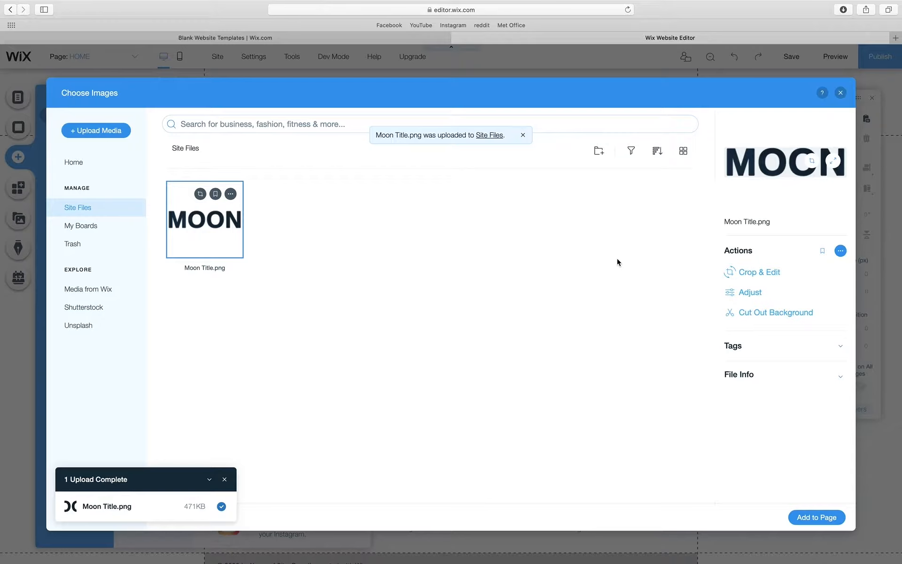
# - Place the MOON image on the blue banner and delete the NAME OF SITE heading
pyautogui.click(813, 517)
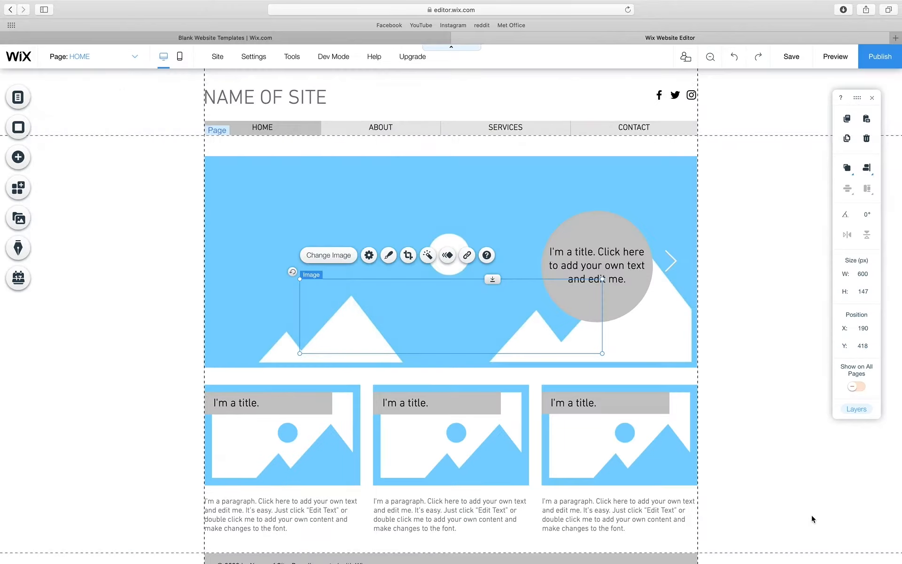
pyautogui.moveTo(448, 311); pyautogui.dragTo(384, 192)
pyautogui.click(269, 95)
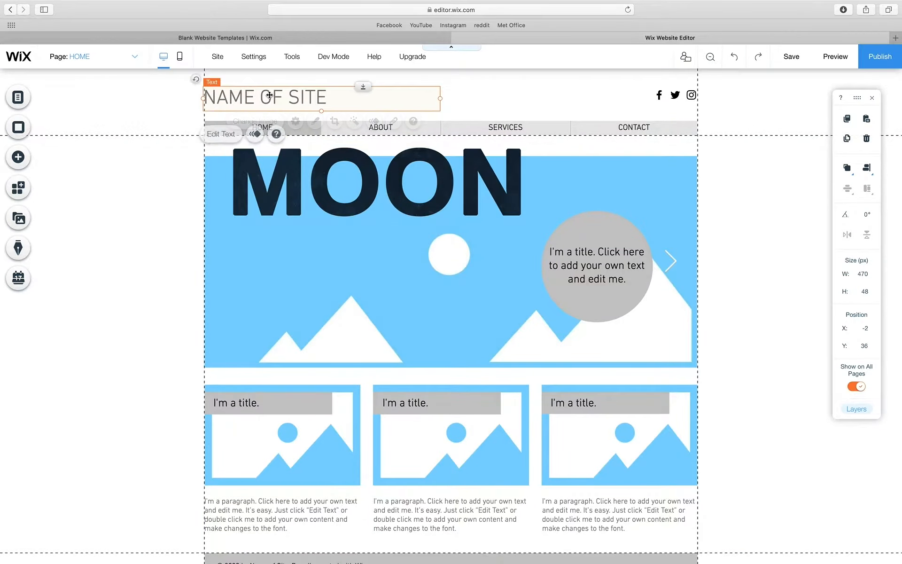
pyautogui.press('Delete')
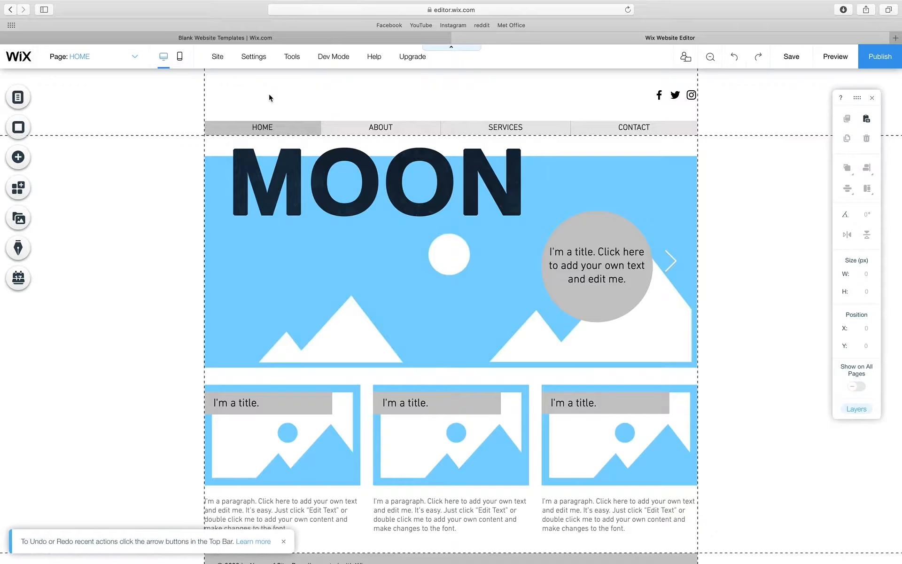
# - Move the horizontal menu lower and drag the MOON image into the header above it
pyautogui.click(445, 134)
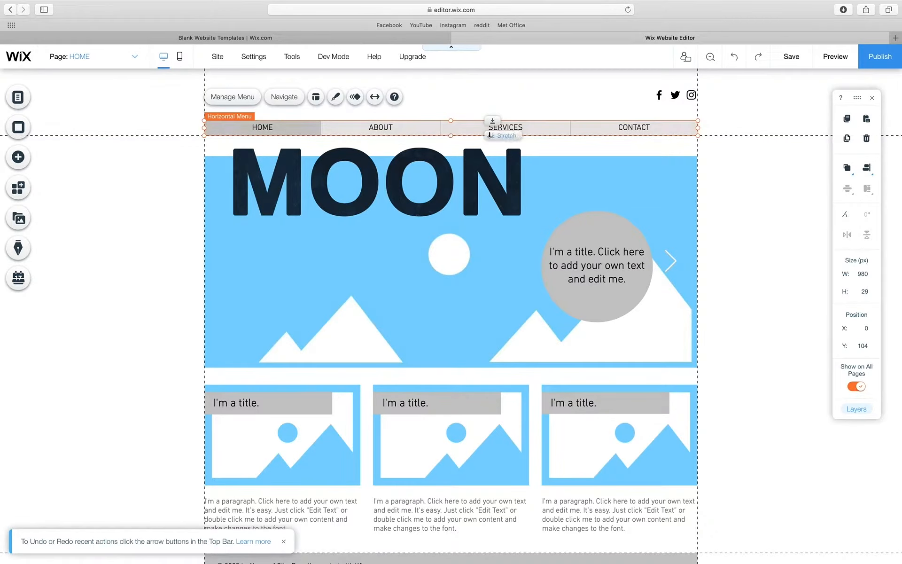
pyautogui.moveTo(491, 139)
pyautogui.mouseDown()
pyautogui.moveTo(490, 164)
pyautogui.moveTo(492, 155)
pyautogui.mouseUp()
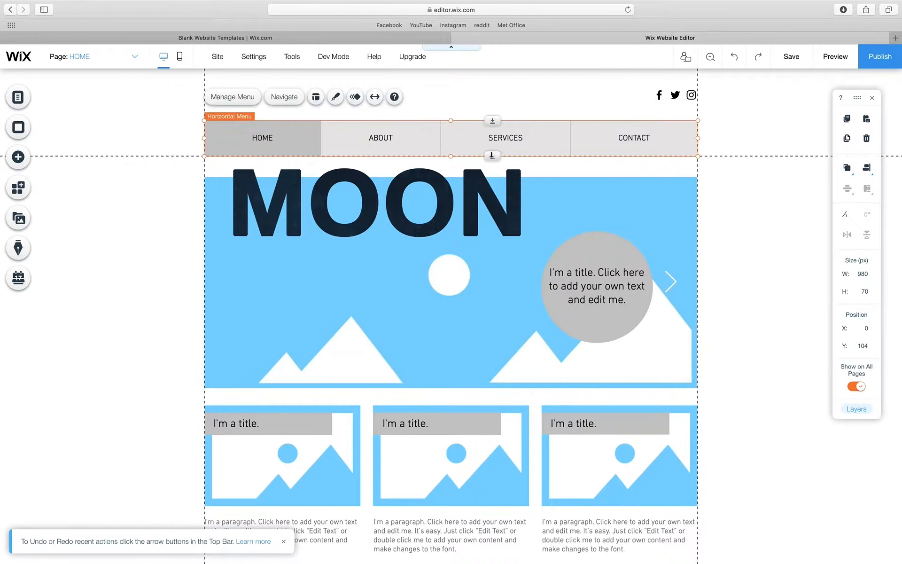
pyautogui.click(734, 56)
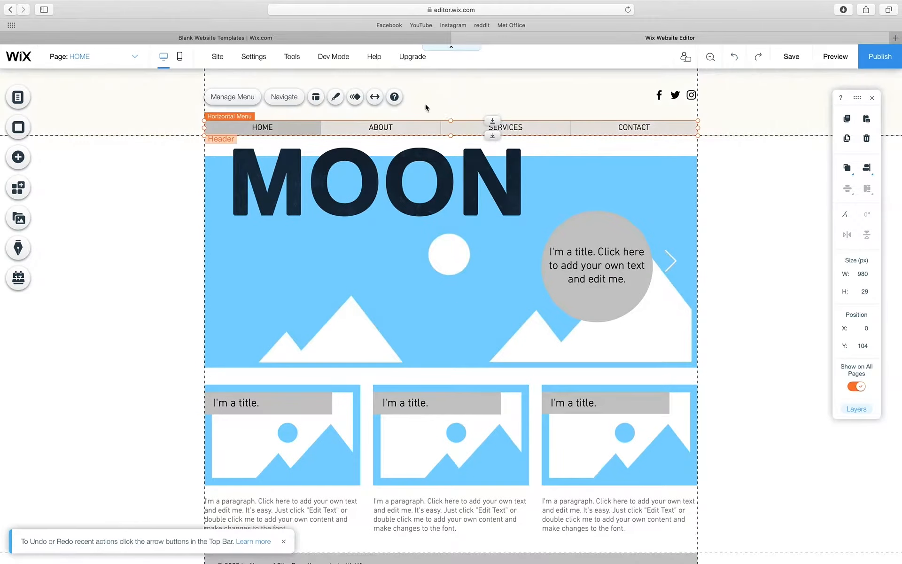
pyautogui.moveTo(381, 180); pyautogui.dragTo(381, 103)
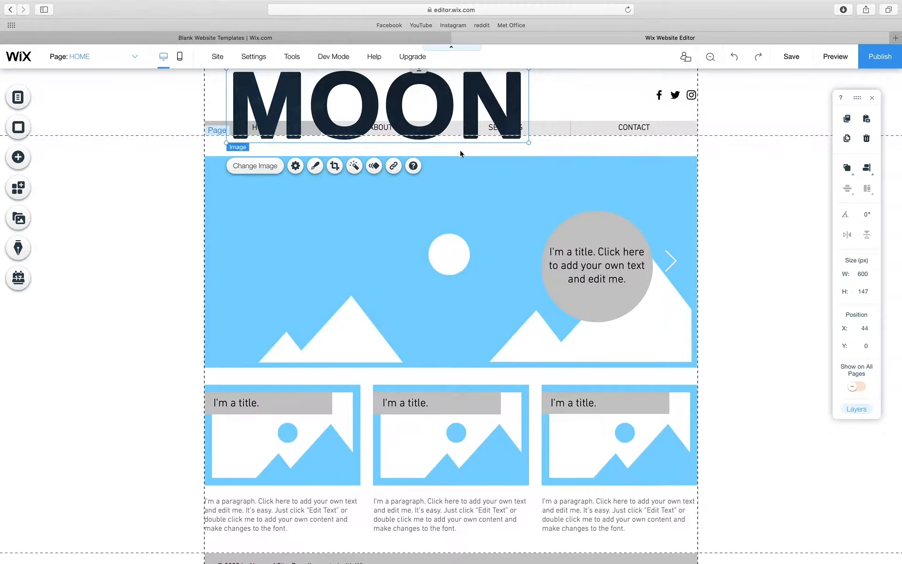
pyautogui.moveTo(468, 113); pyautogui.dragTo(466, 241)
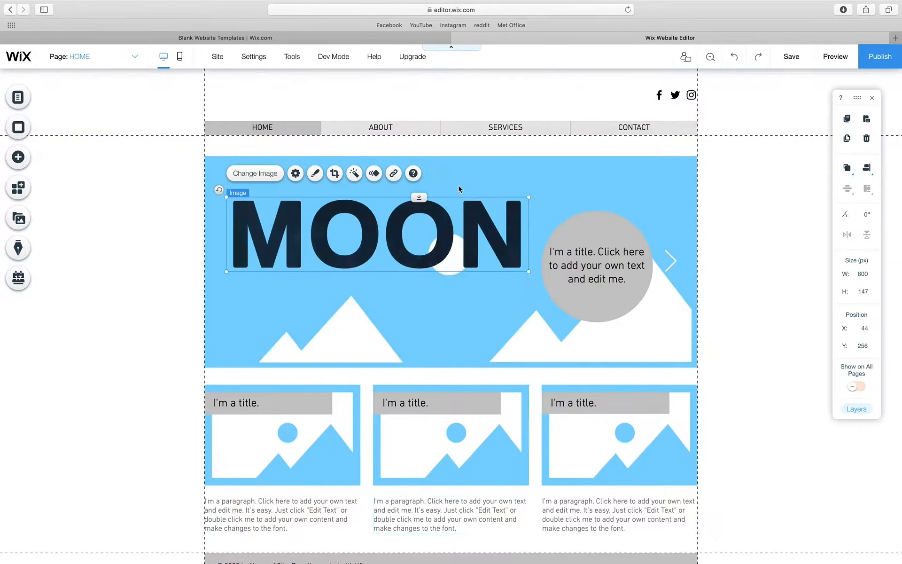
pyautogui.click(467, 134)
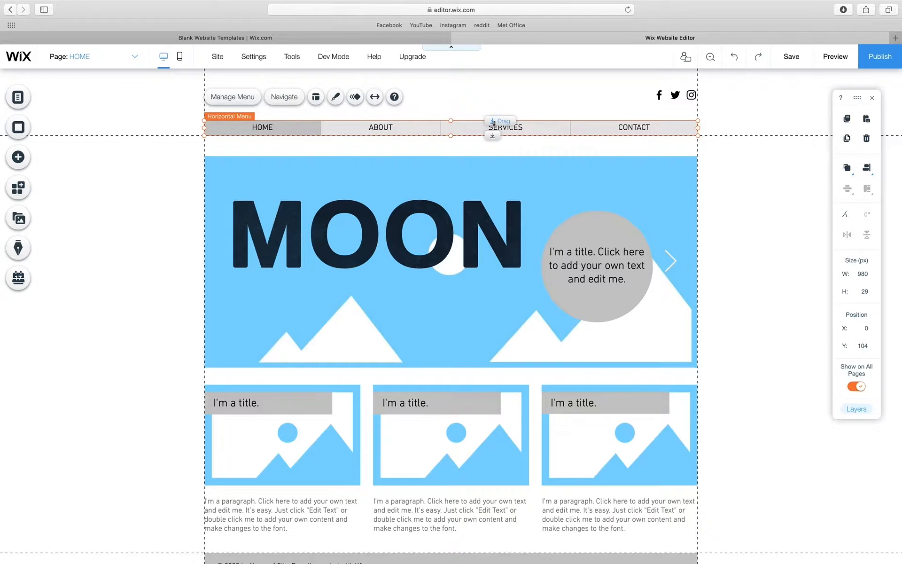
pyautogui.moveTo(493, 122); pyautogui.dragTo(492, 198)
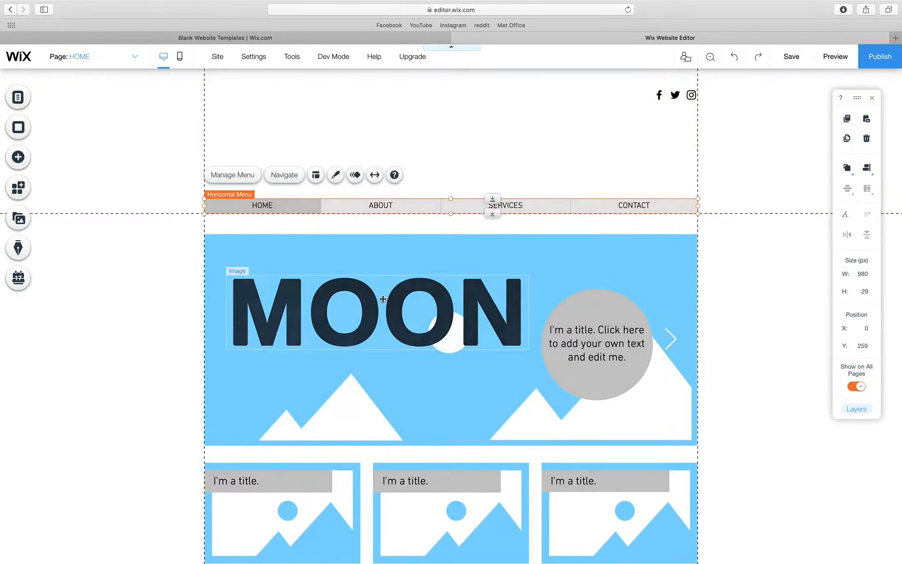
pyautogui.click(376, 301)
pyautogui.moveTo(366, 313); pyautogui.dragTo(427, 132)
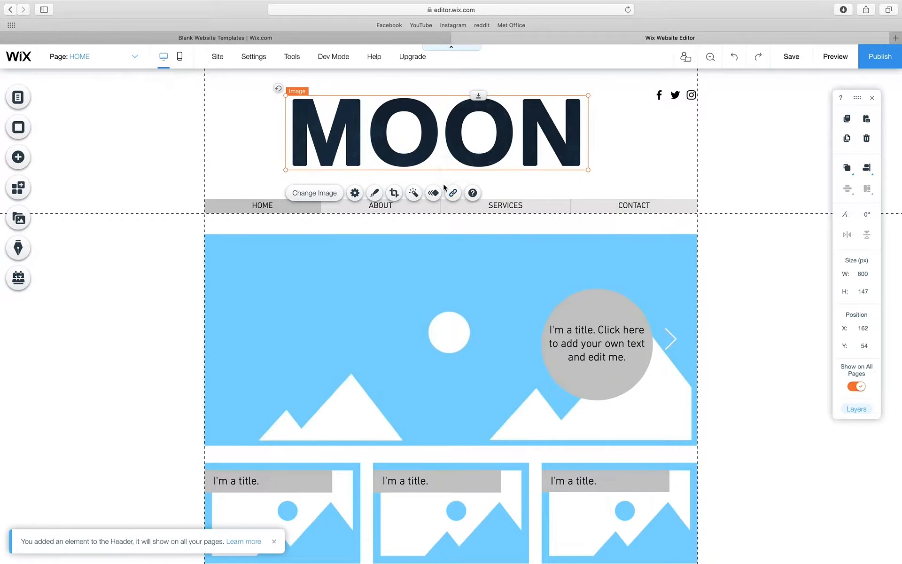
# - Raise the menu to Y 209 and MOON to X 162, Y 35 to tighten the header
pyautogui.click(506, 197)
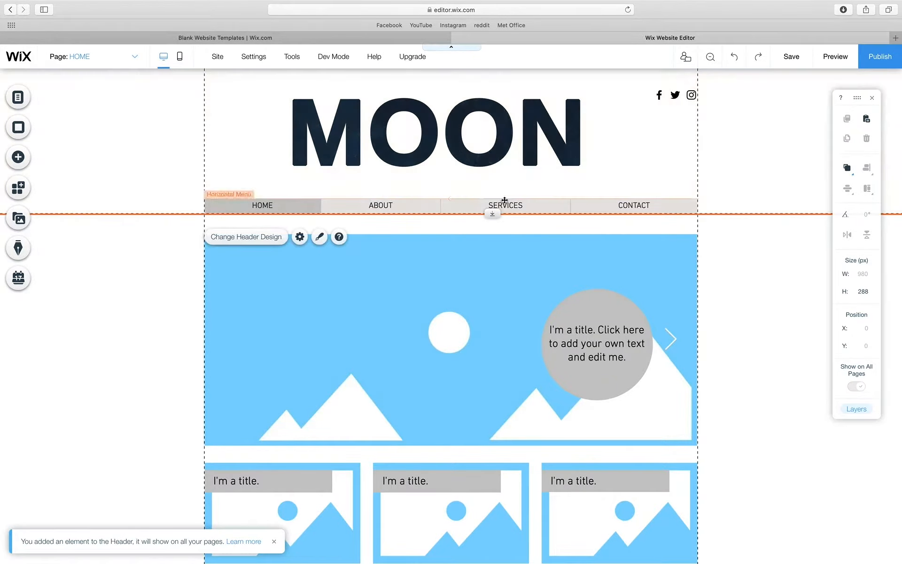
pyautogui.moveTo(504, 203); pyautogui.dragTo(495, 182)
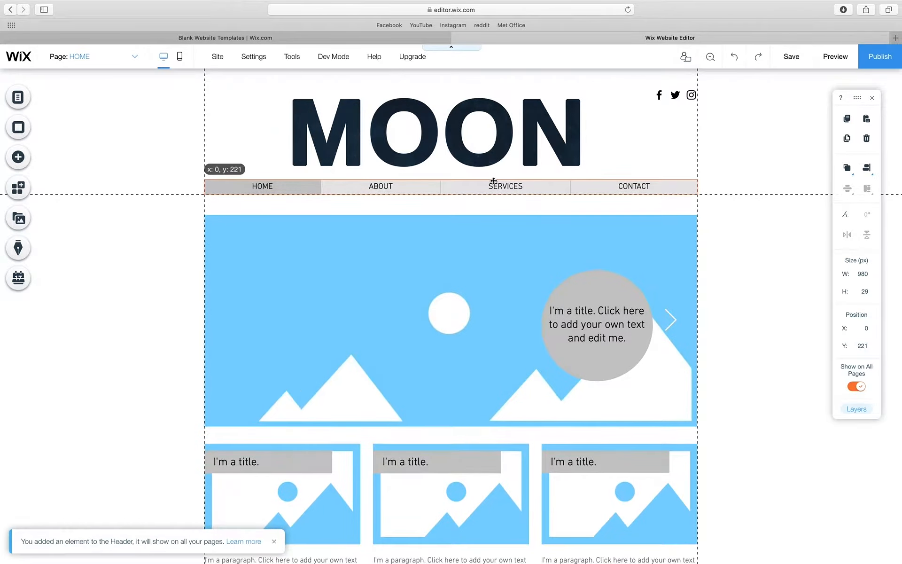
pyautogui.moveTo(492, 137); pyautogui.dragTo(496, 130)
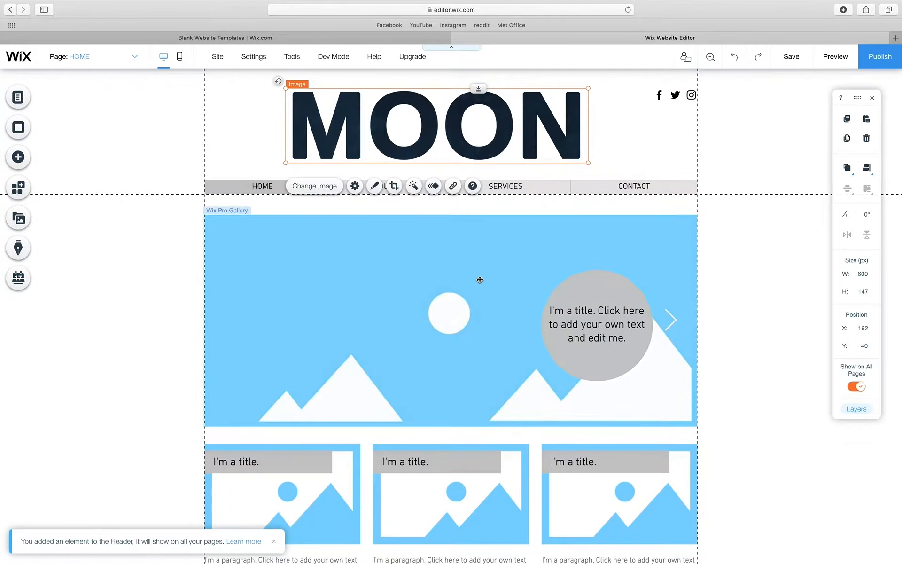
pyautogui.click(497, 182)
pyautogui.moveTo(496, 180); pyautogui.dragTo(498, 135)
pyautogui.click(116, 302)
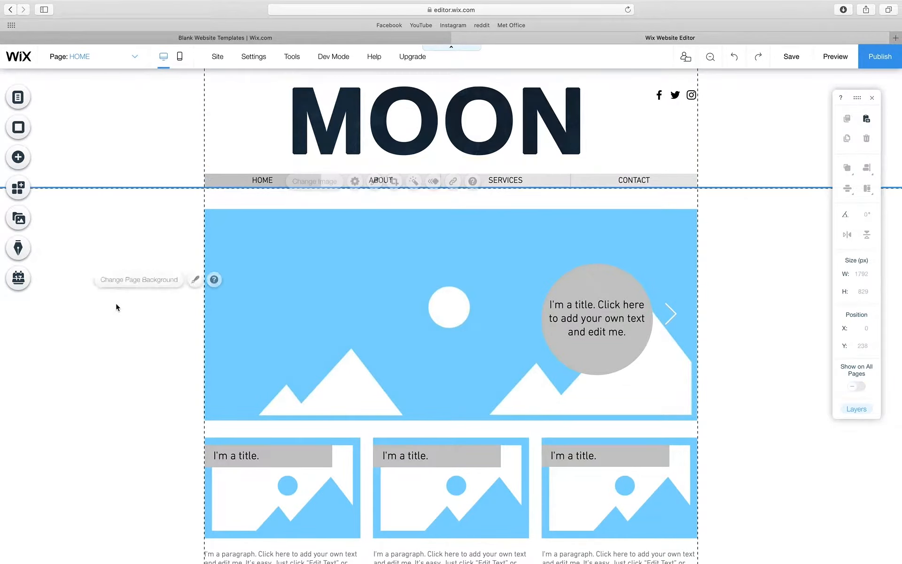
pyautogui.click(270, 180)
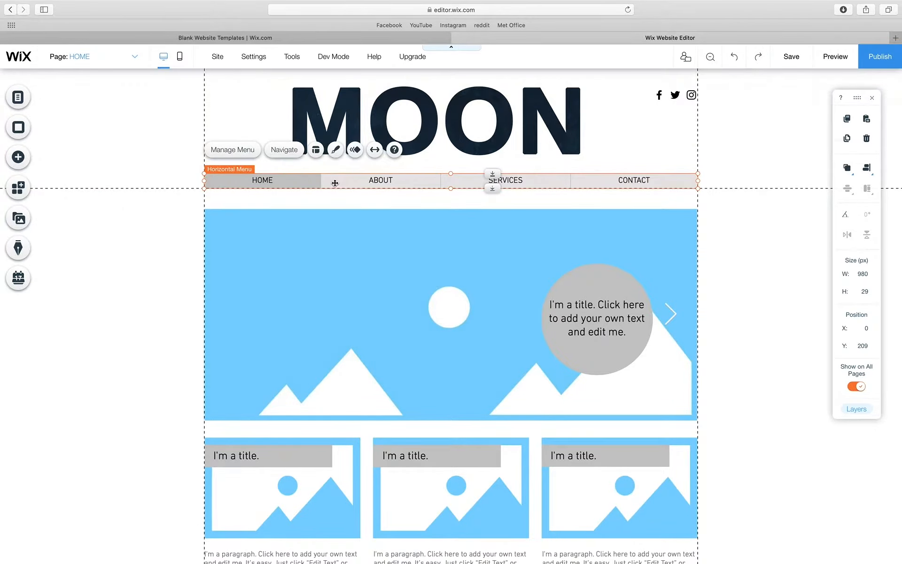
# - Apply the thin top-line design with serif labels to the horizontal menu
pyautogui.click(336, 151)
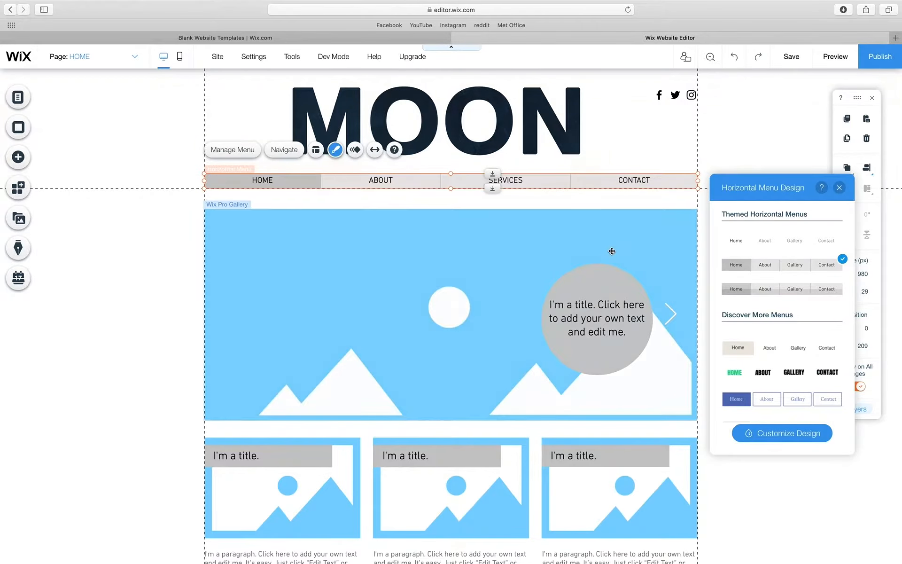
pyautogui.scroll(-2, 817, 321)
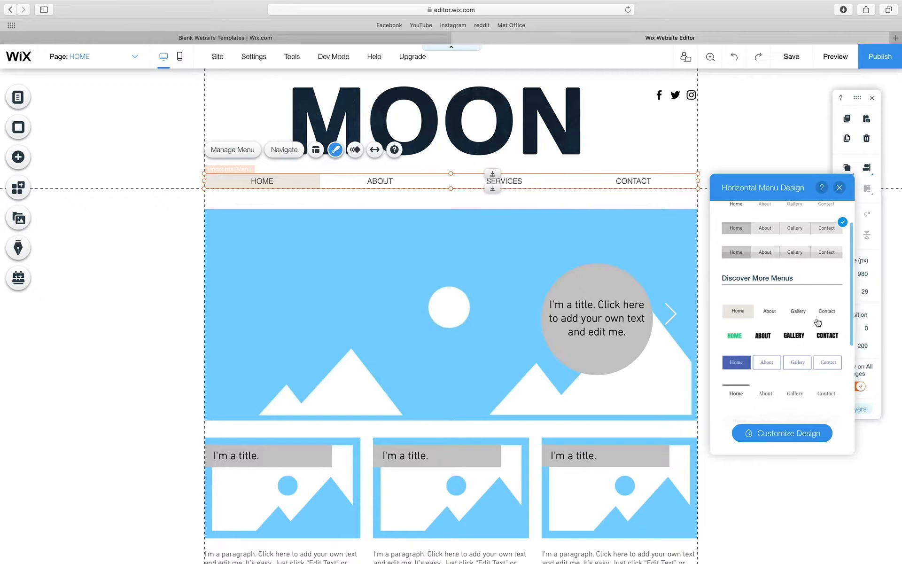
pyautogui.scroll(-5, 817, 322)
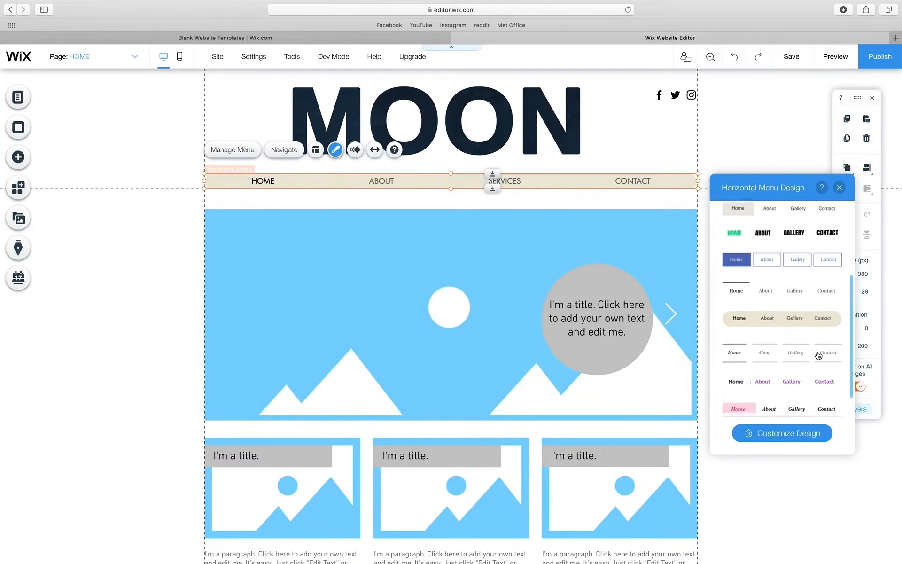
pyautogui.click(765, 291)
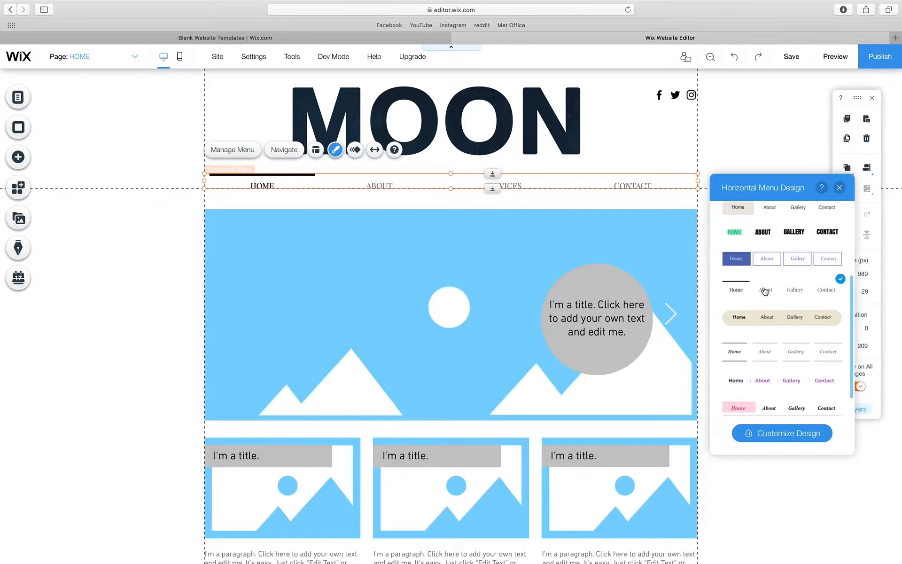
pyautogui.click(779, 434)
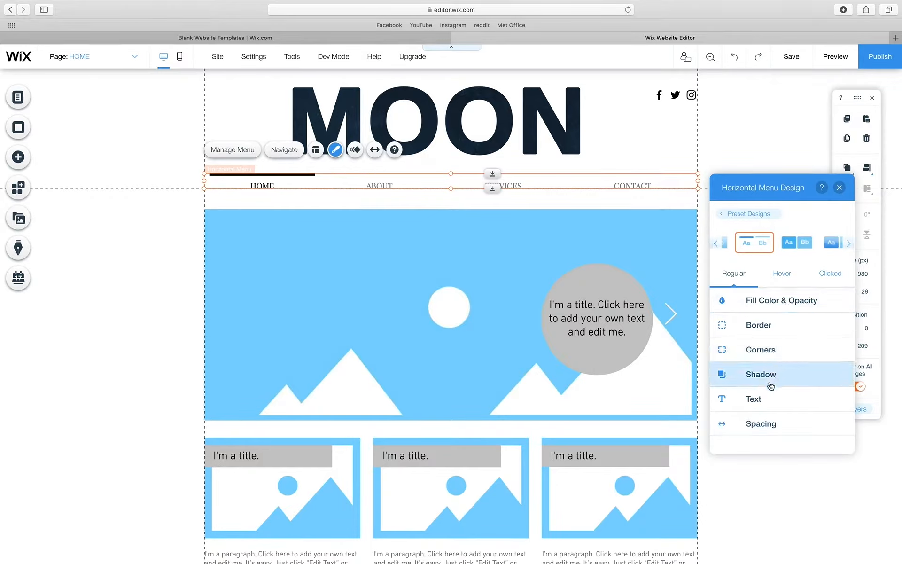
# - Raise the menu border opacity from 0% to 100% so dark lines show above items
pyautogui.click(766, 324)
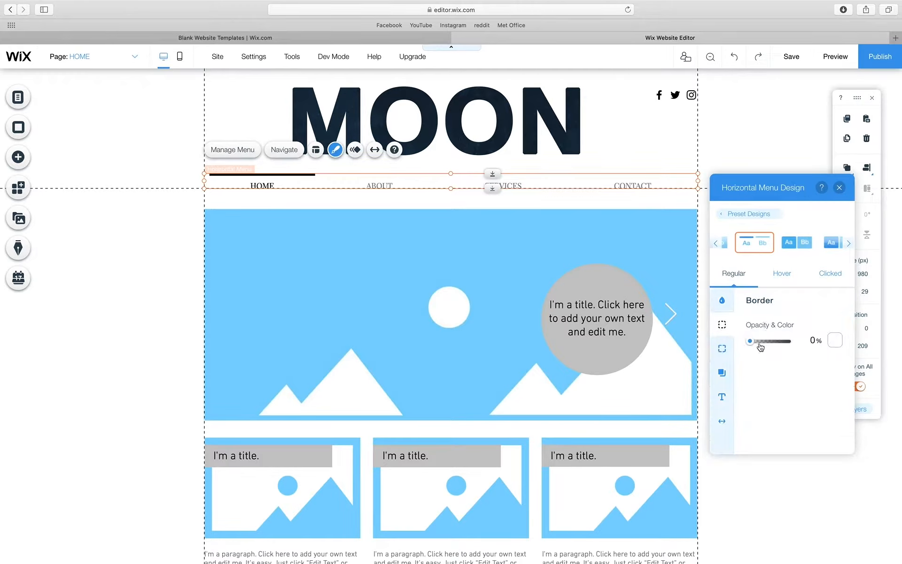
pyautogui.moveTo(757, 341); pyautogui.dragTo(789, 342)
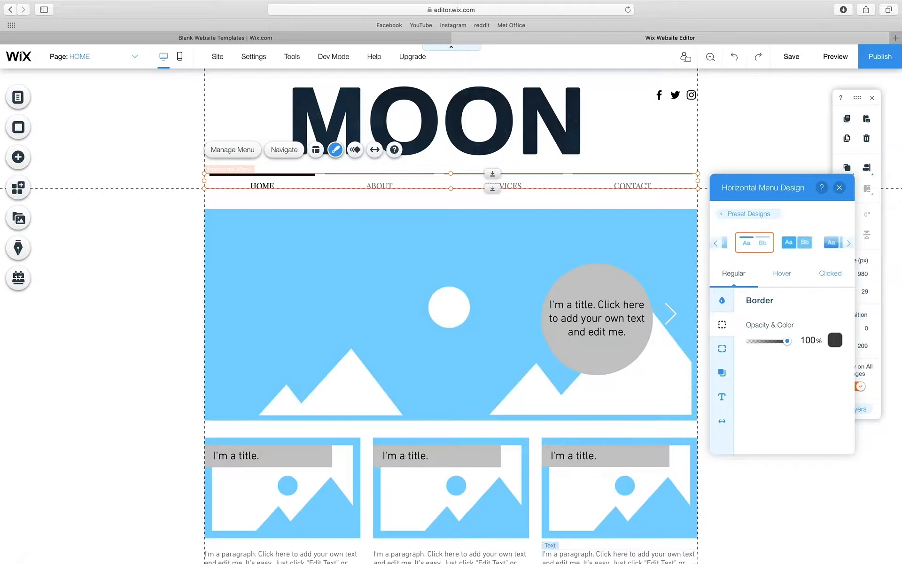
# - In Photoshop, bring up the Mag2.psd cover and show the Shape 1 copy yellow line layer
pyautogui.click(610, 545)
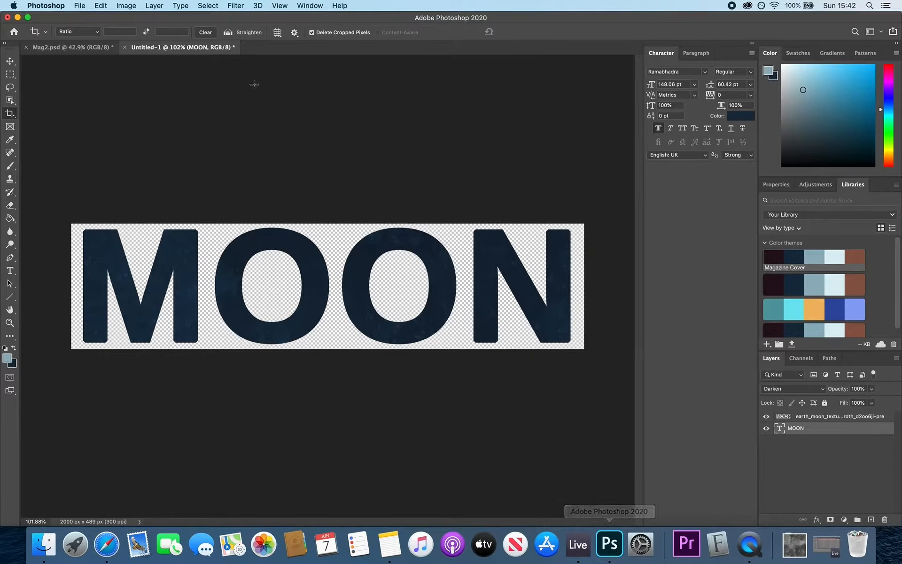
pyautogui.click(104, 49)
pyautogui.scroll(3, 478, 264)
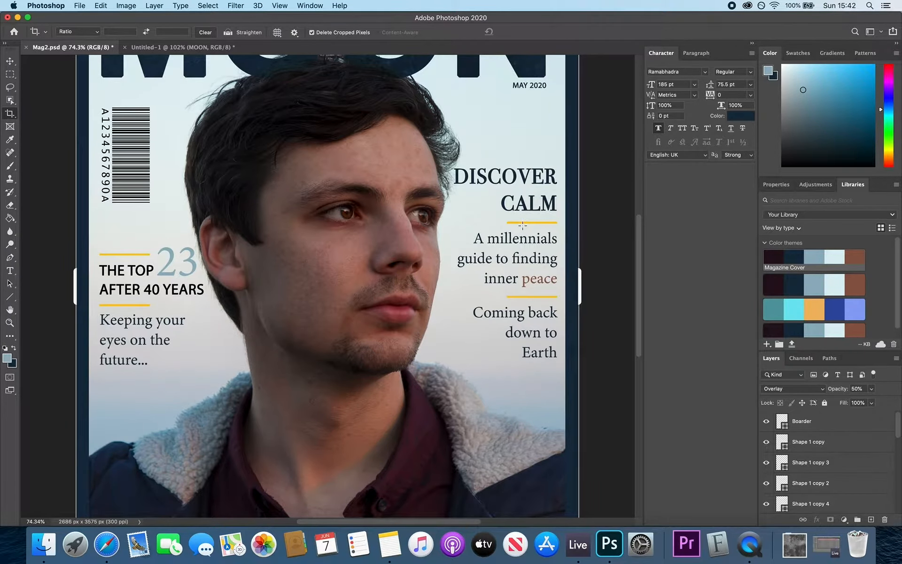
pyautogui.scroll(-2, 367, 230)
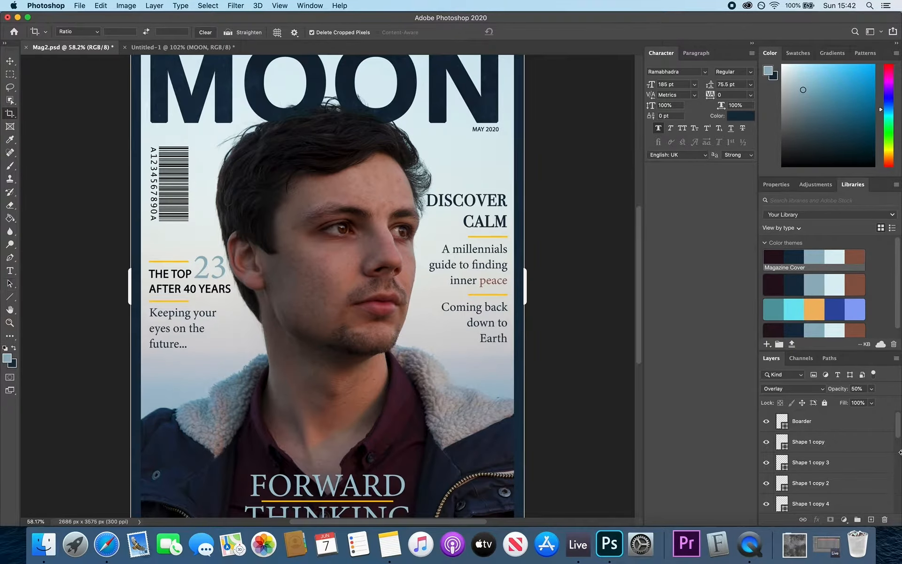
pyautogui.click(766, 442)
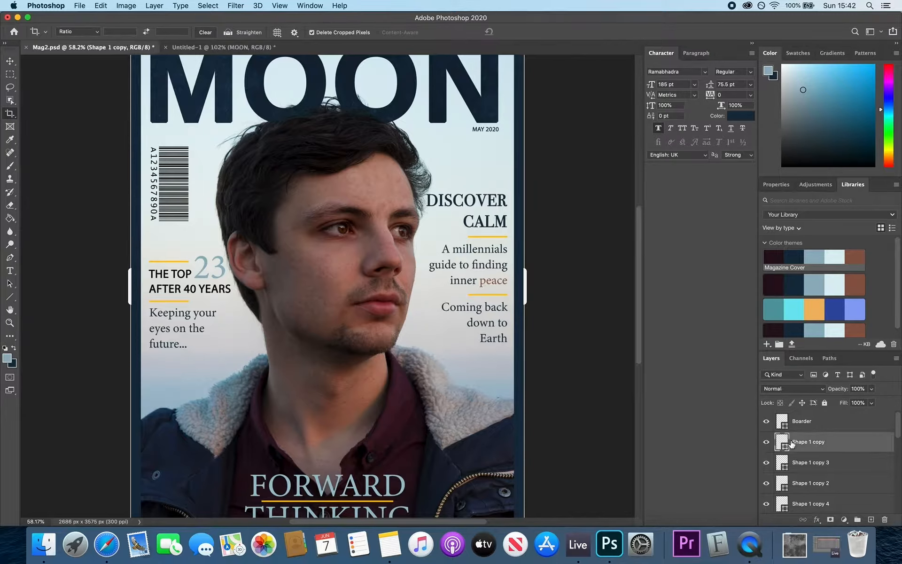
pyautogui.click(791, 444)
# - Read the line's fill colour in the Color Picker as hex ffc600
pyautogui.click(11, 298)
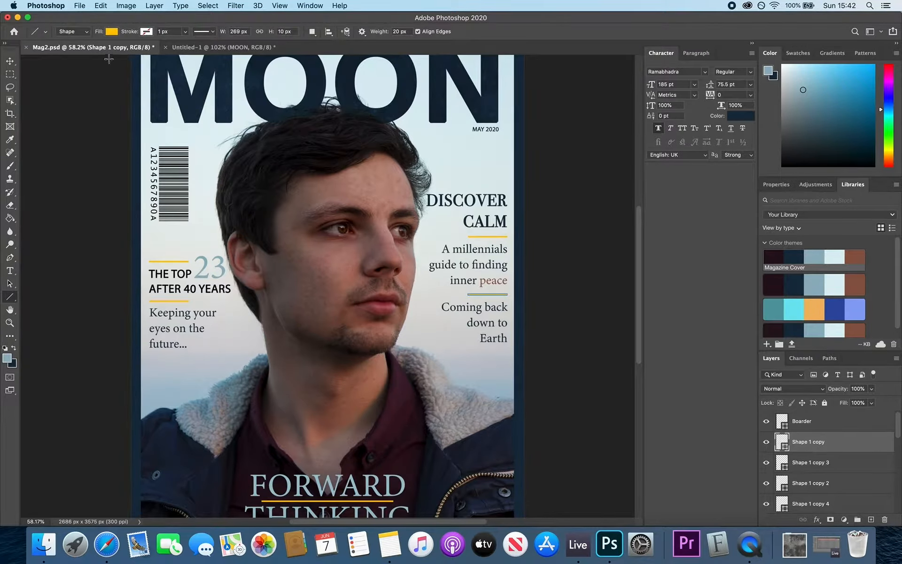
pyautogui.click(112, 32)
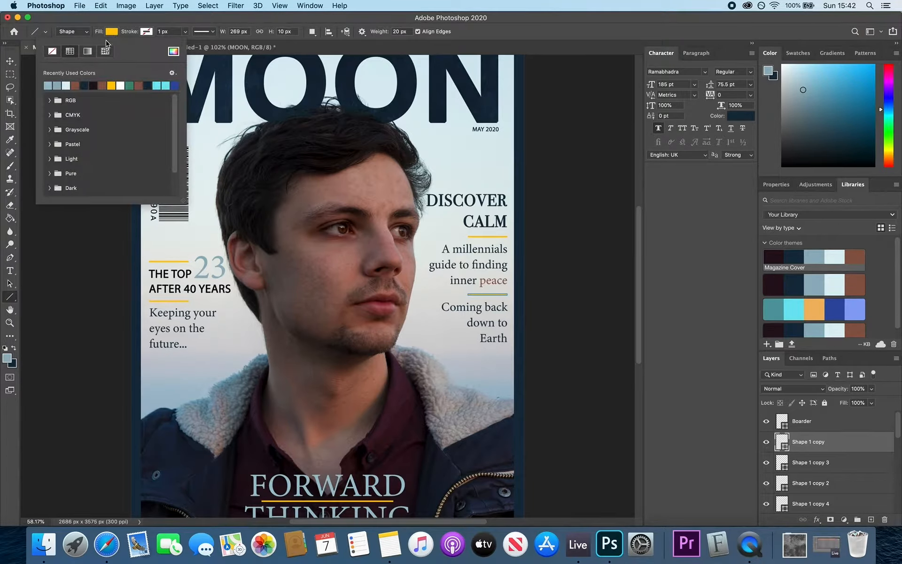
pyautogui.click(174, 51)
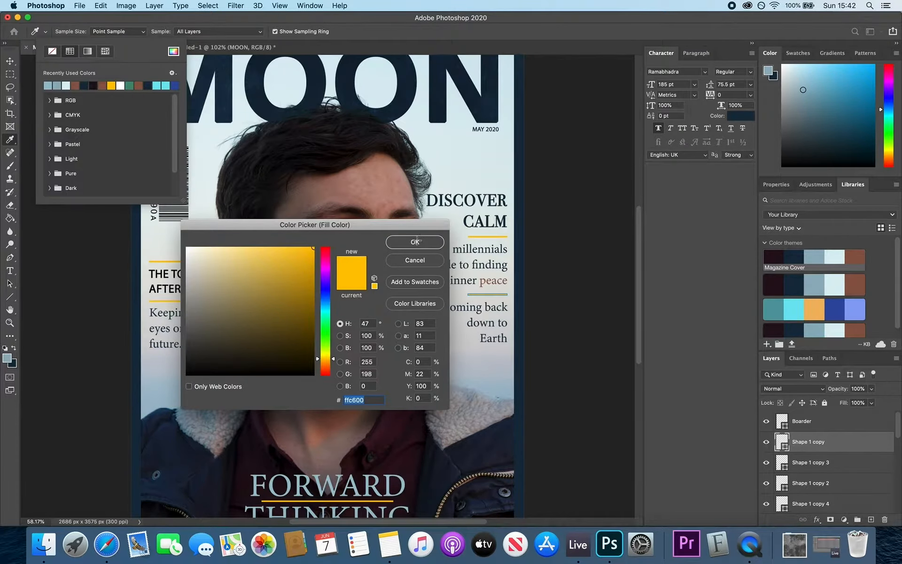
pyautogui.click(416, 242)
pyautogui.click(107, 544)
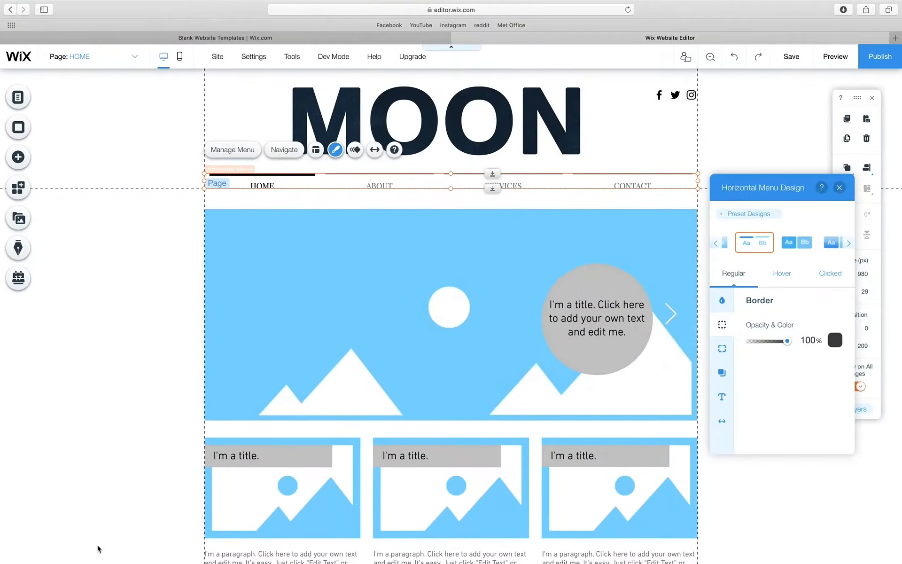
# - Save ffc600 as a custom colour, apply it to the menu border lines, and close the settings
pyautogui.click(832, 340)
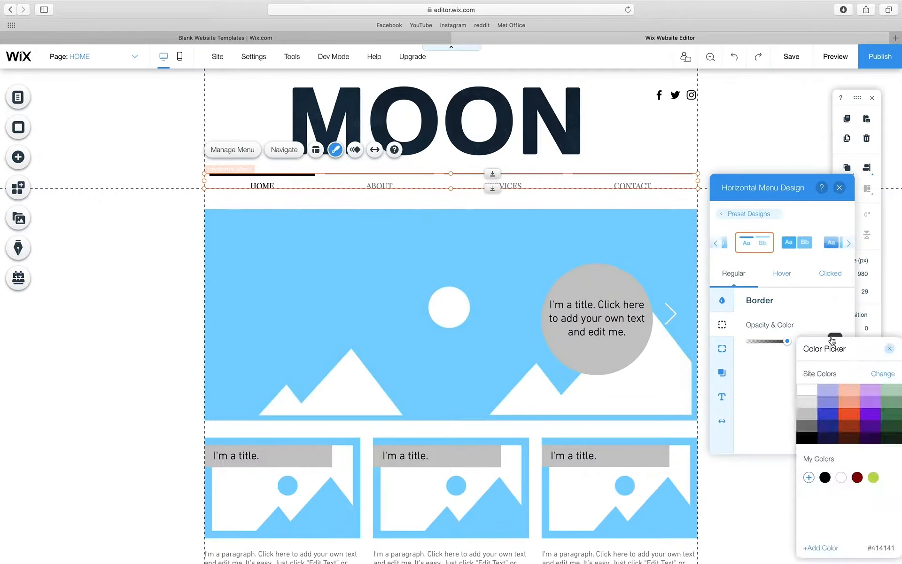
pyautogui.click(818, 549)
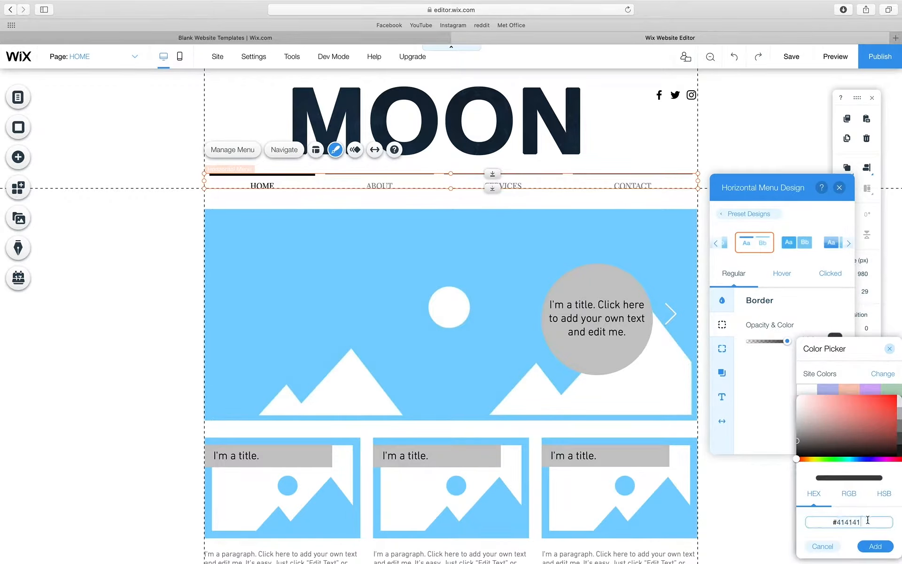
pyautogui.moveTo(868, 520); pyautogui.dragTo(822, 522)
pyautogui.write('ffc600')
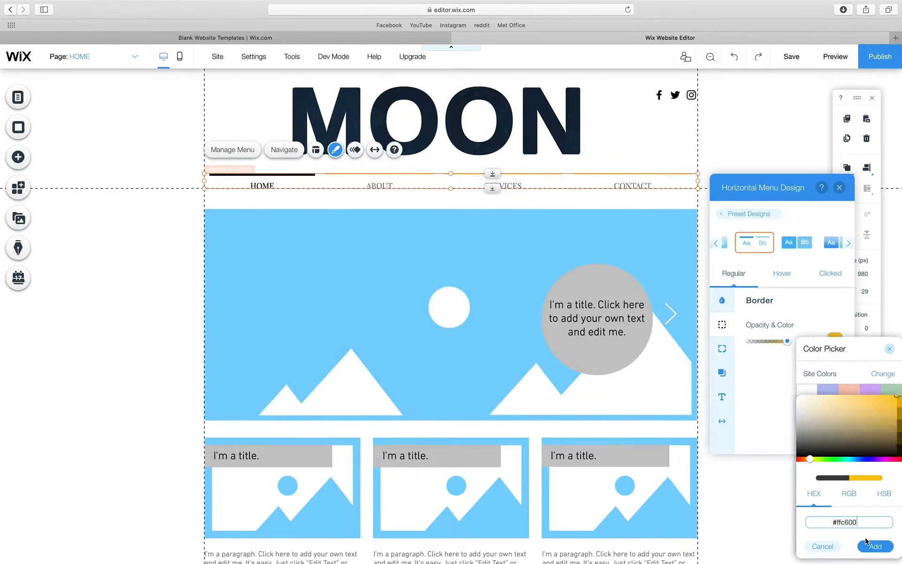
pyautogui.click(874, 547)
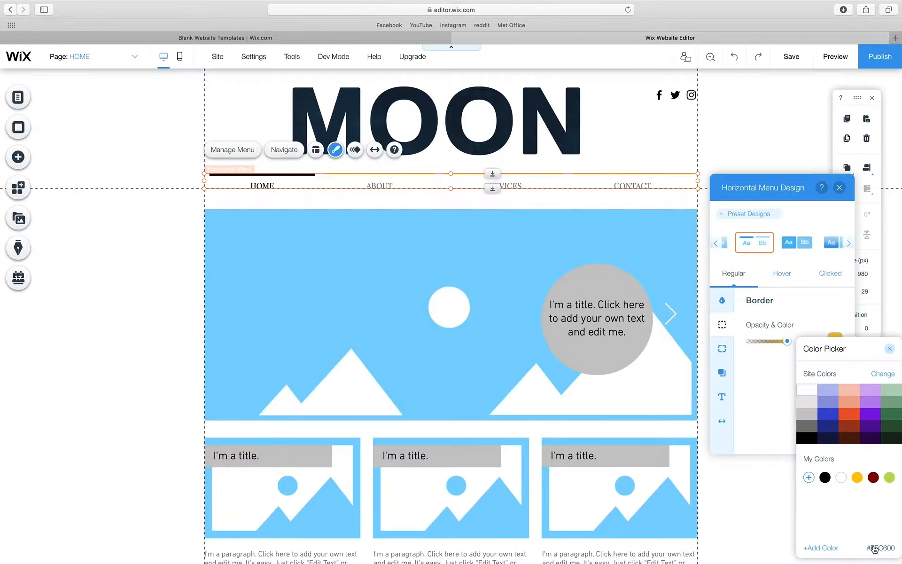
pyautogui.click(857, 479)
pyautogui.click(890, 350)
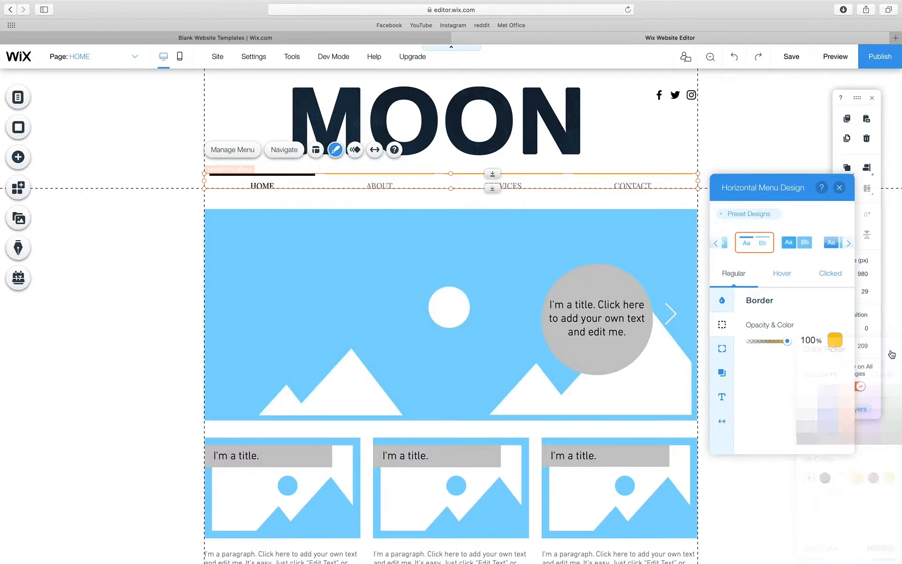
pyautogui.click(132, 265)
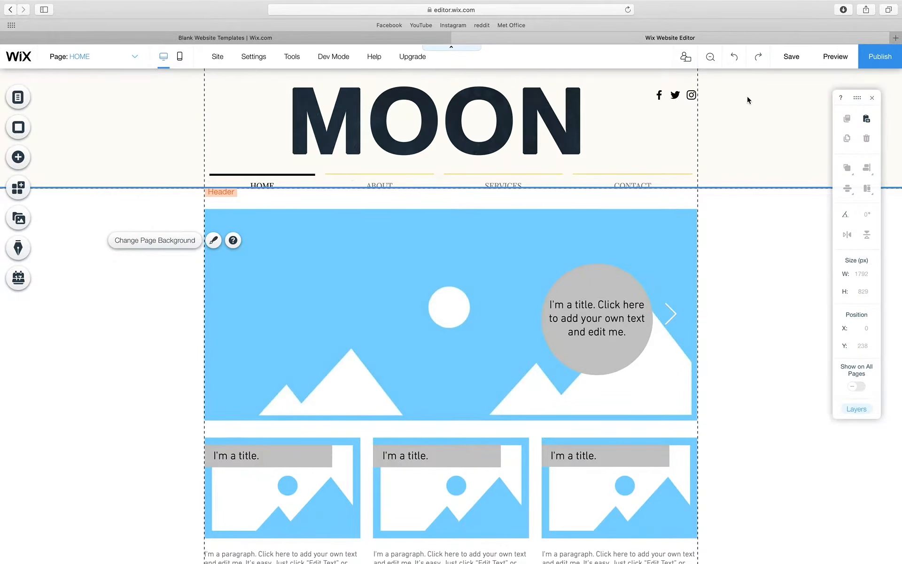
# - Preview the site, then review the menu's corner and border settings and close the design panel
pyautogui.click(827, 61)
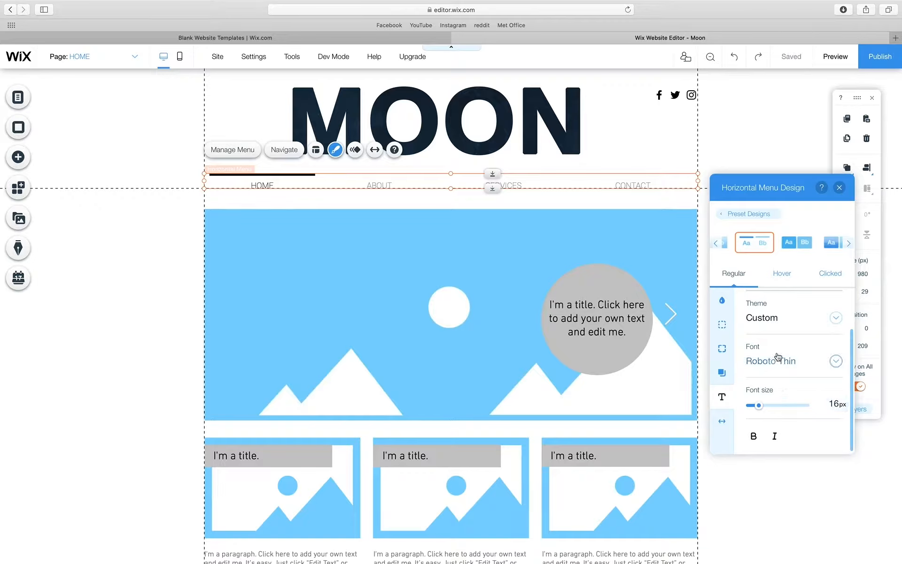
pyautogui.scroll(2, 803, 335)
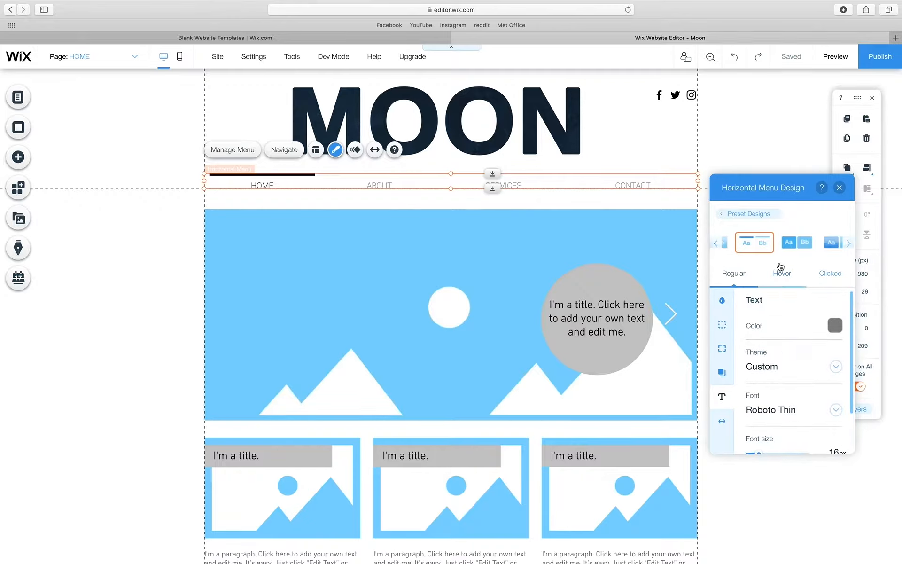
pyautogui.click(721, 350)
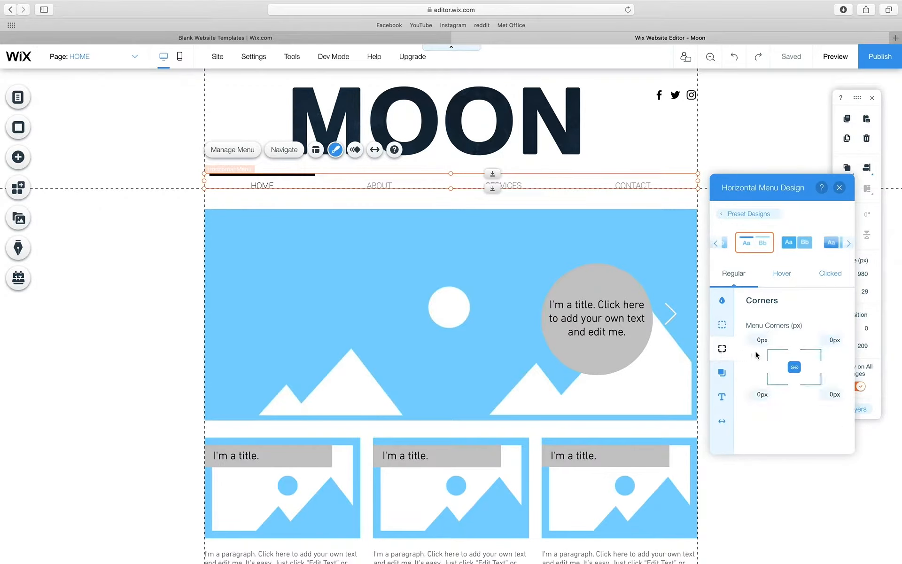
pyautogui.click(722, 324)
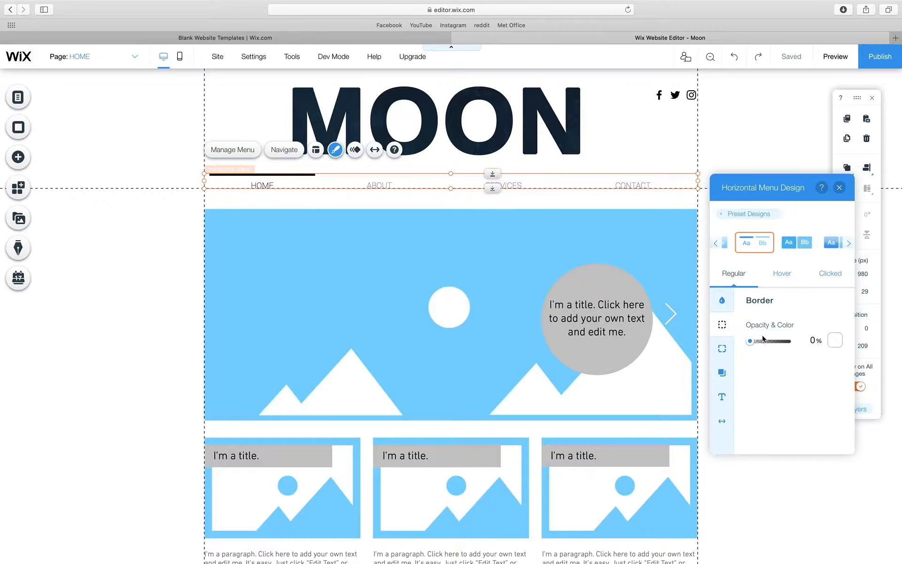
pyautogui.click(722, 301)
pyautogui.click(214, 264)
# - Reapply the chosen menu design and open its regular-state border settings
pyautogui.click(376, 183)
pyautogui.click(335, 149)
pyautogui.click(800, 234)
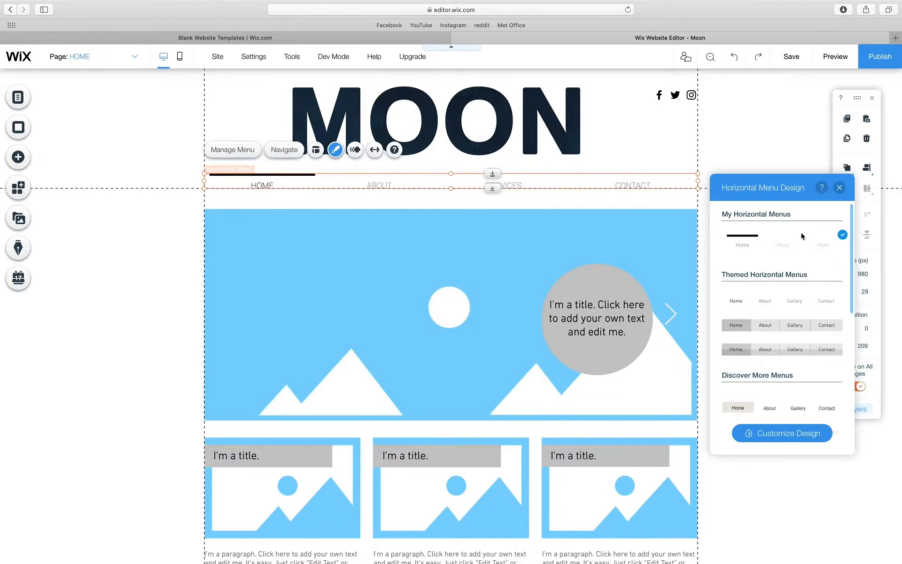
pyautogui.click(782, 433)
pyautogui.click(788, 274)
pyautogui.click(722, 325)
pyautogui.click(742, 276)
# - Set the menu border to the saved yellow #ffc600, then select the gallery slideshow
pyautogui.click(835, 340)
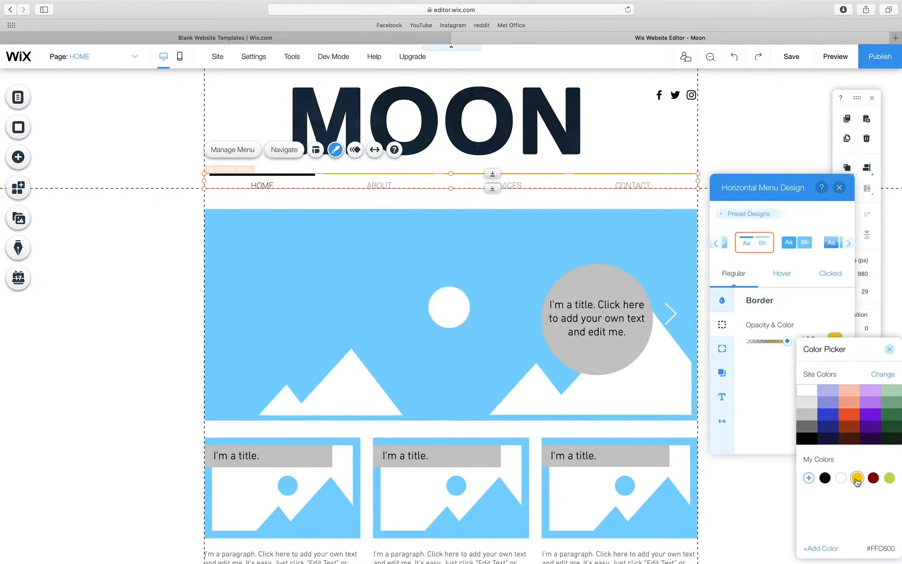
pyautogui.click(856, 479)
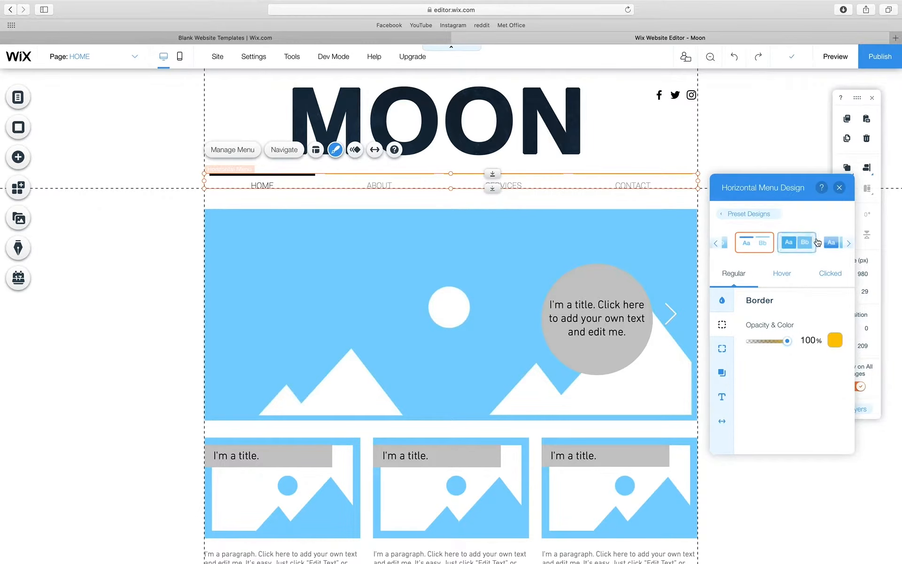
pyautogui.click(839, 188)
pyautogui.click(139, 258)
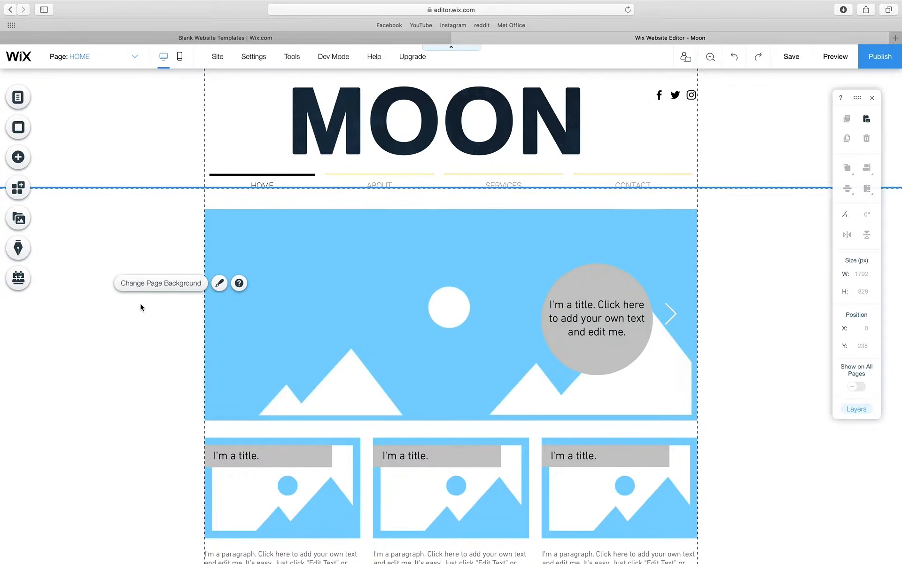
pyautogui.click(270, 237)
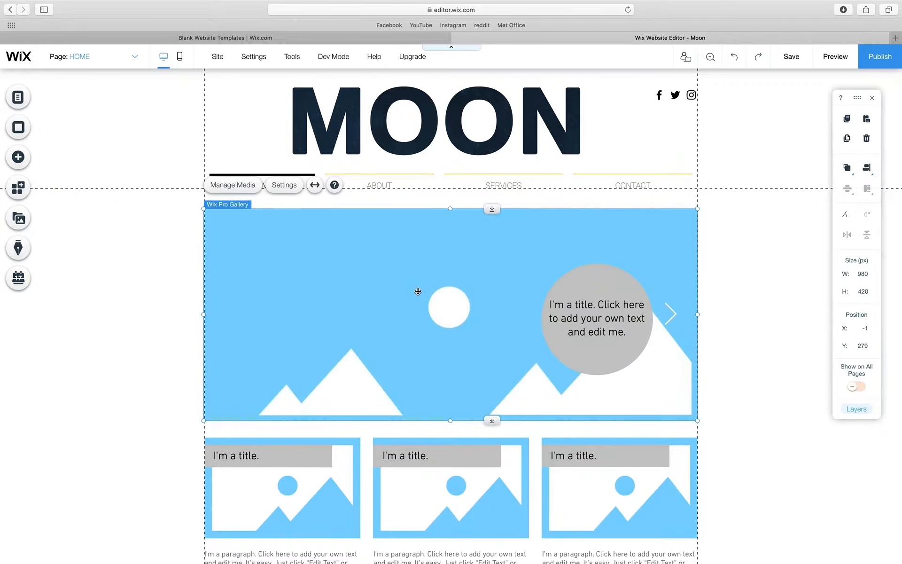
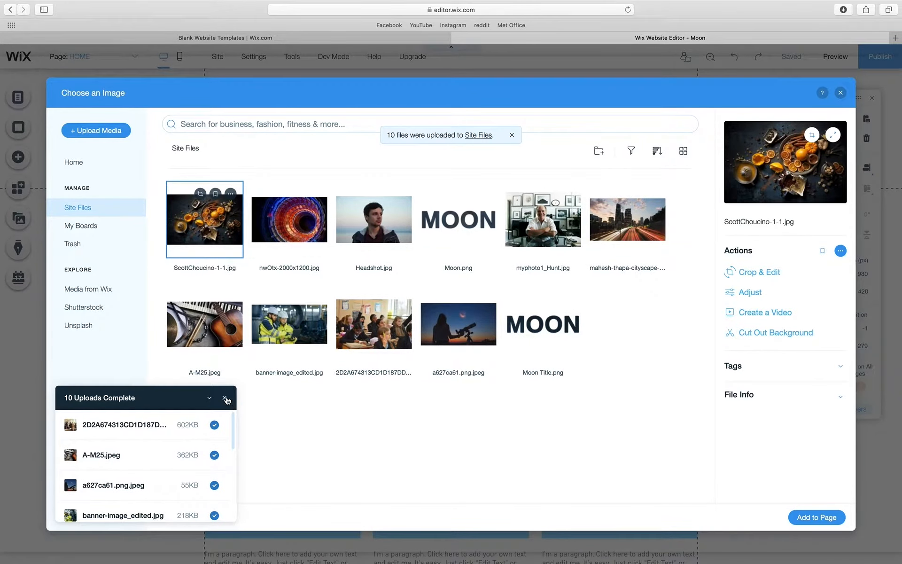
# - Add Headshot.jpg to the slideshow gallery and drag it into the first slide position
pyautogui.click(224, 398)
pyautogui.click(330, 400)
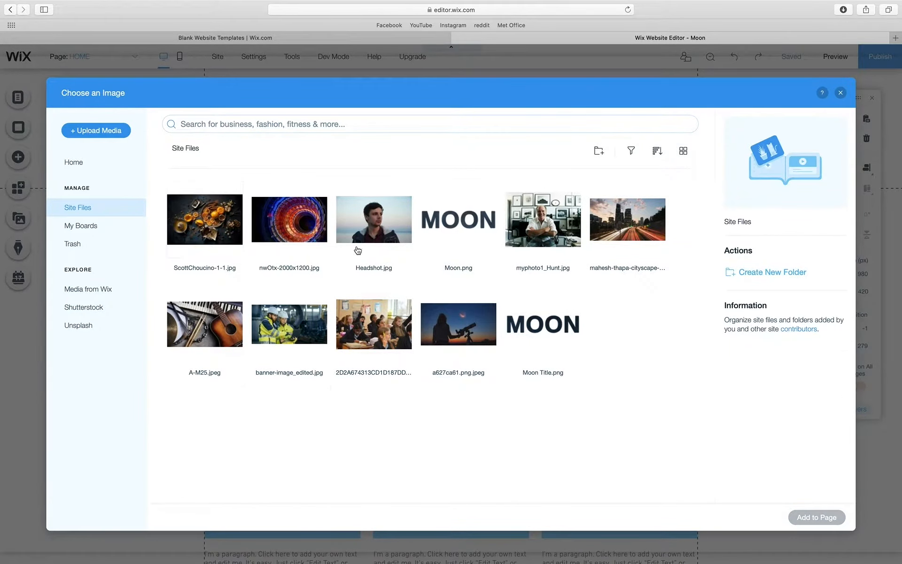
pyautogui.click(367, 221)
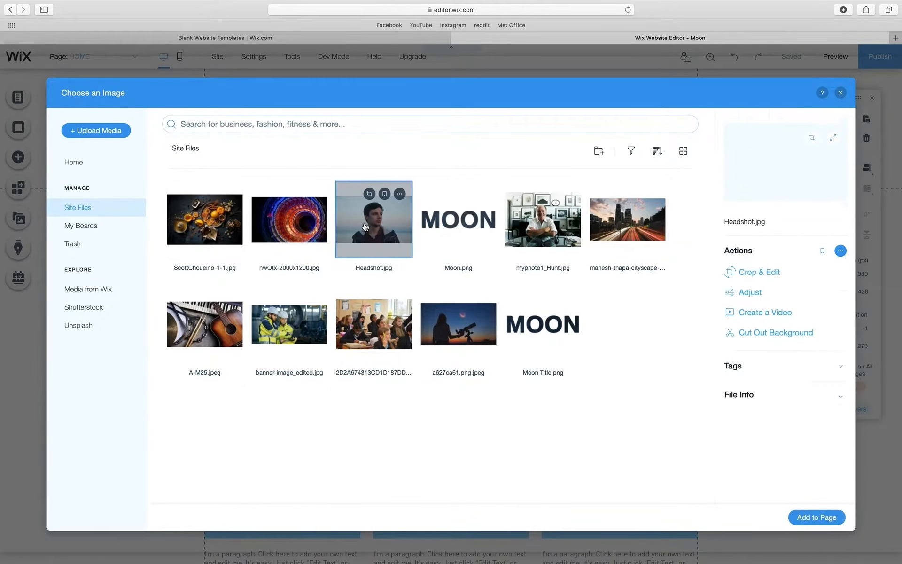
pyautogui.click(816, 517)
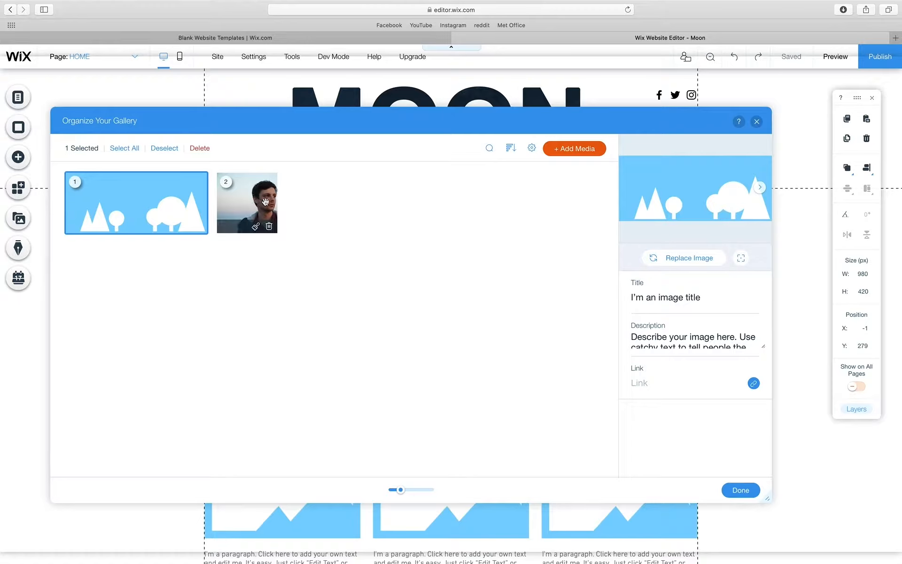
pyautogui.moveTo(255, 203); pyautogui.dragTo(97, 197)
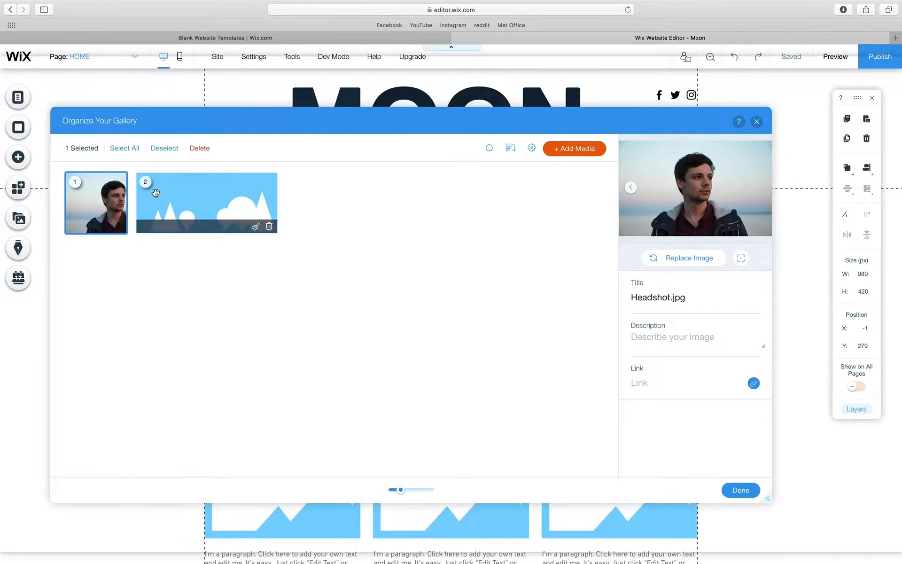
# - Replace the placeholder slide with the night-sky telescope photo a627ca61.png.jpeg
pyautogui.click(176, 194)
pyautogui.click(680, 255)
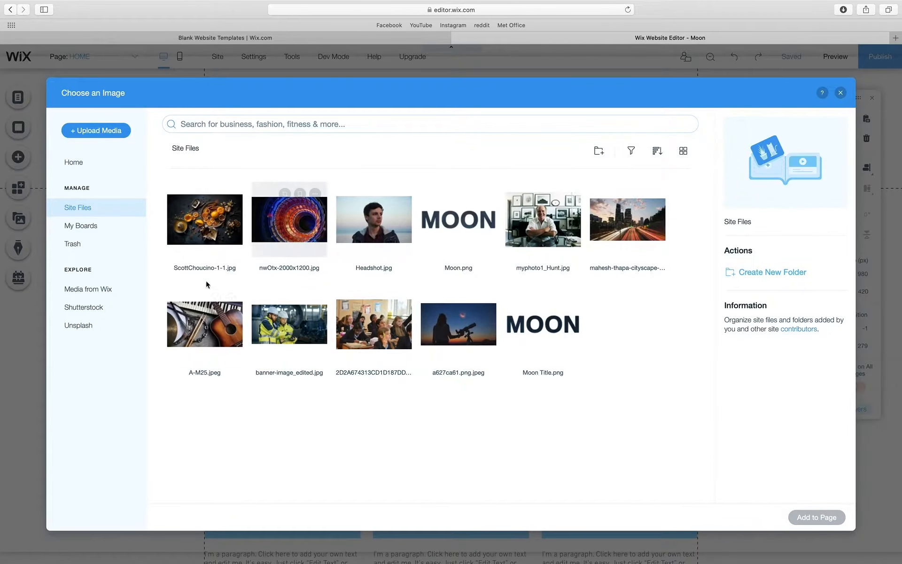
pyautogui.click(458, 328)
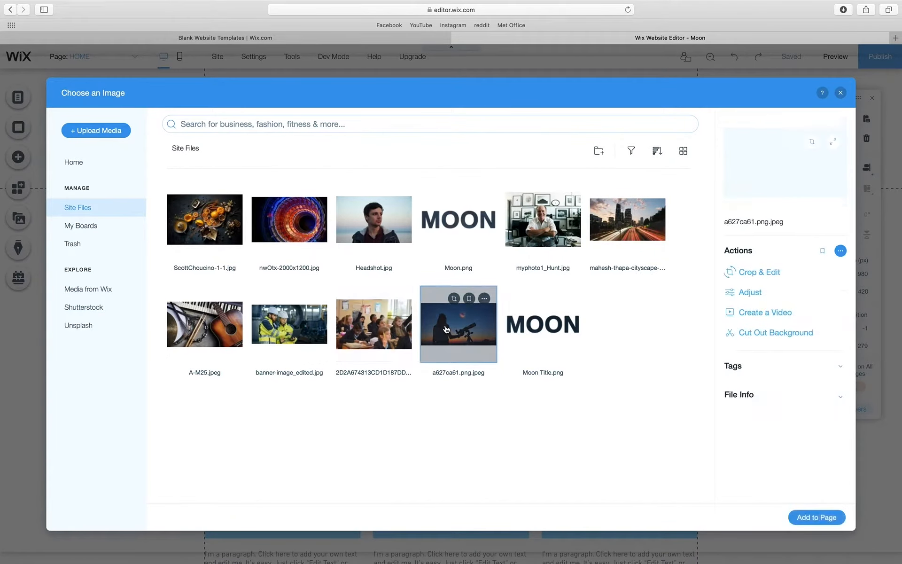
pyautogui.click(804, 515)
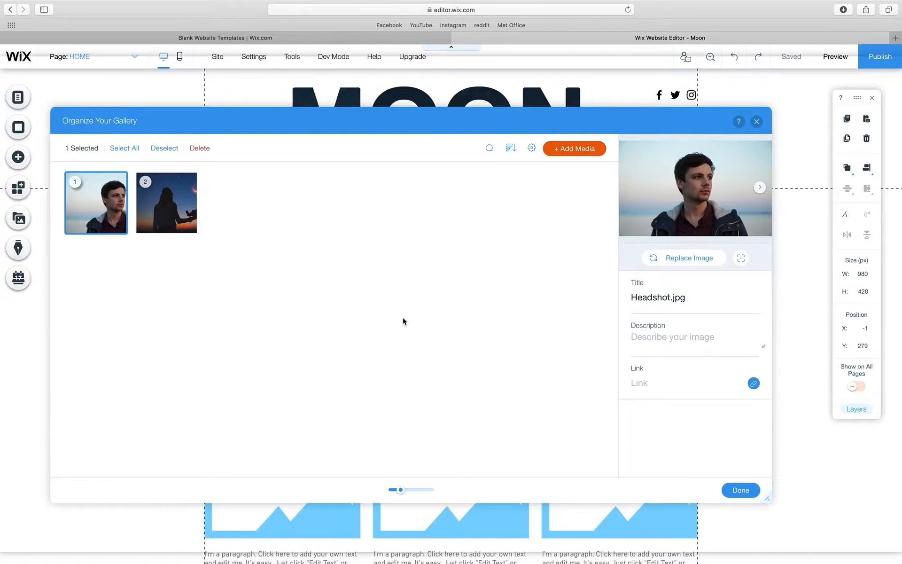
pyautogui.moveTo(109, 202)
pyautogui.click(740, 490)
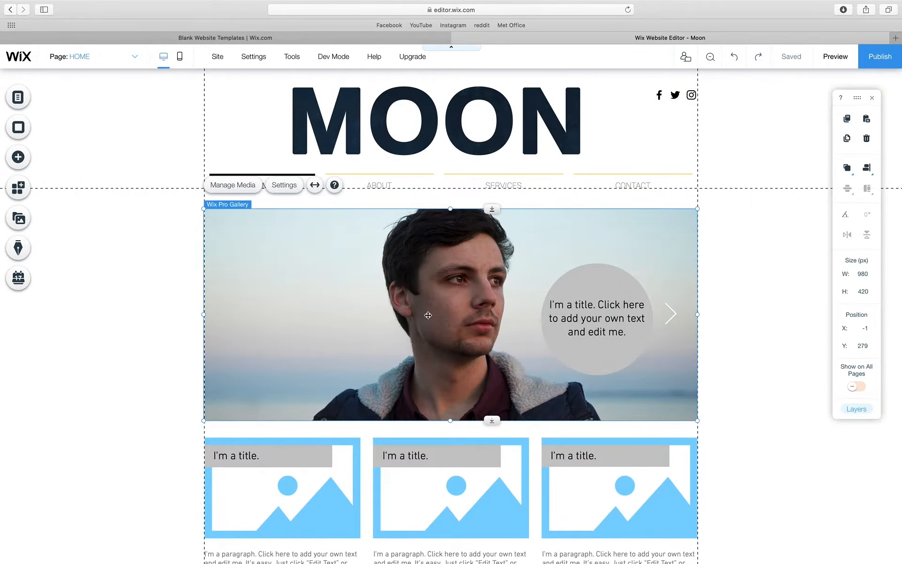
# - Delete the grey circle and the title text over the slideshow
pyautogui.scroll(-2, 322, 276)
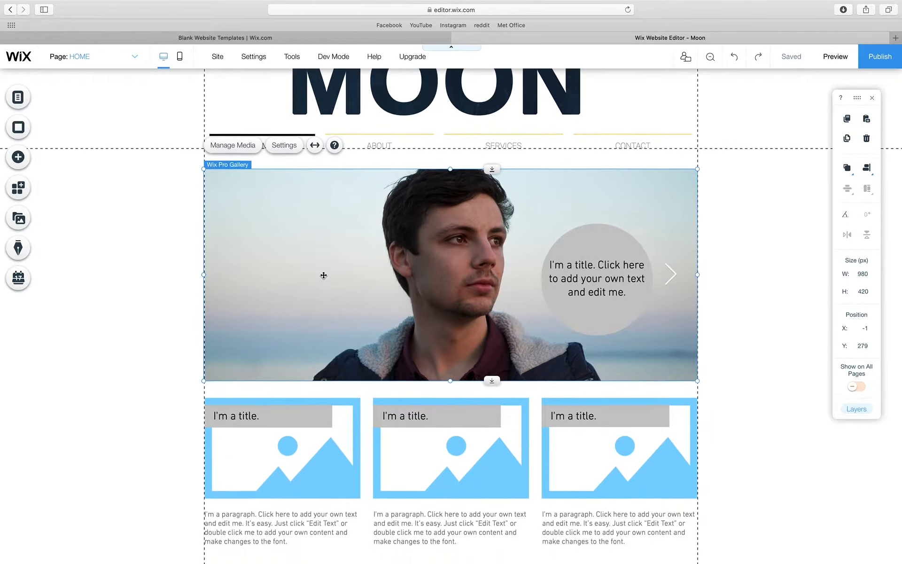
pyautogui.click(595, 244)
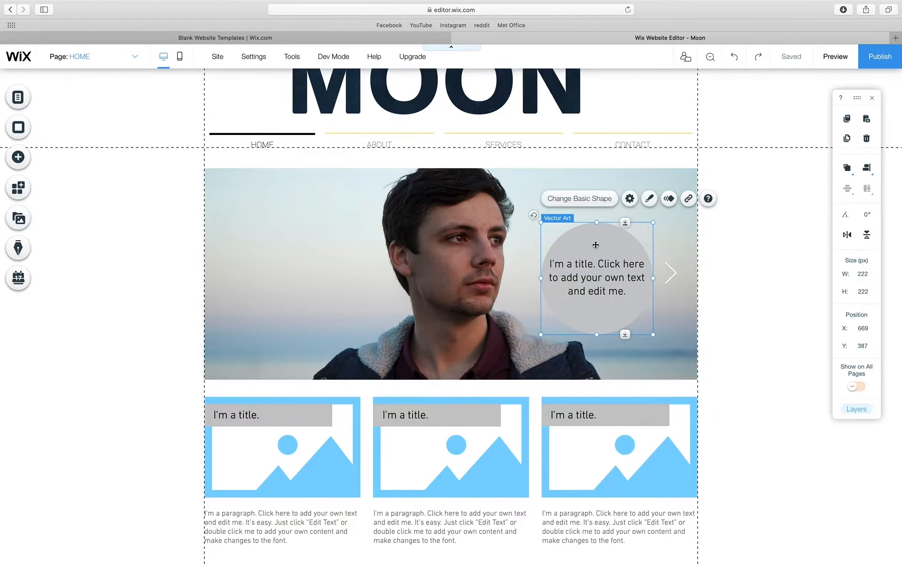
pyautogui.press('Delete')
pyautogui.click(599, 263)
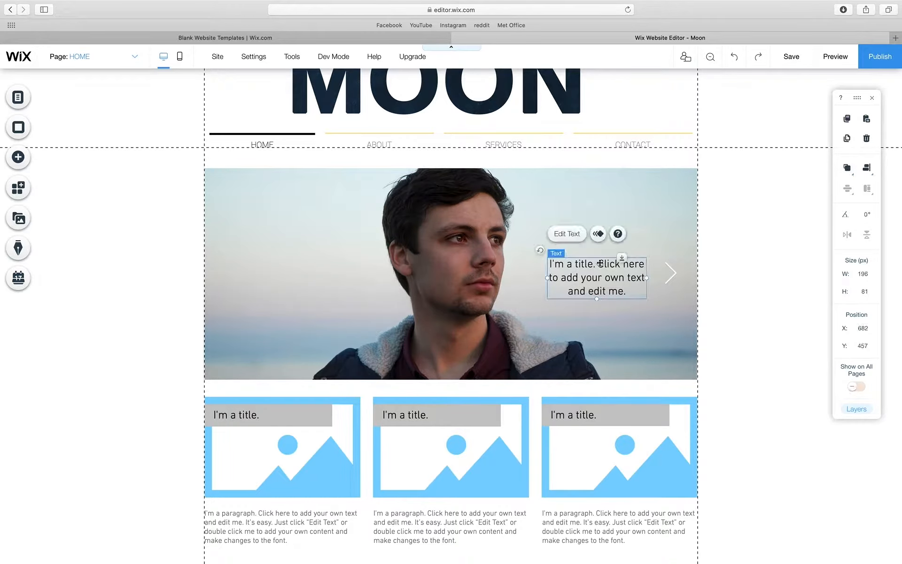
pyautogui.press('Delete')
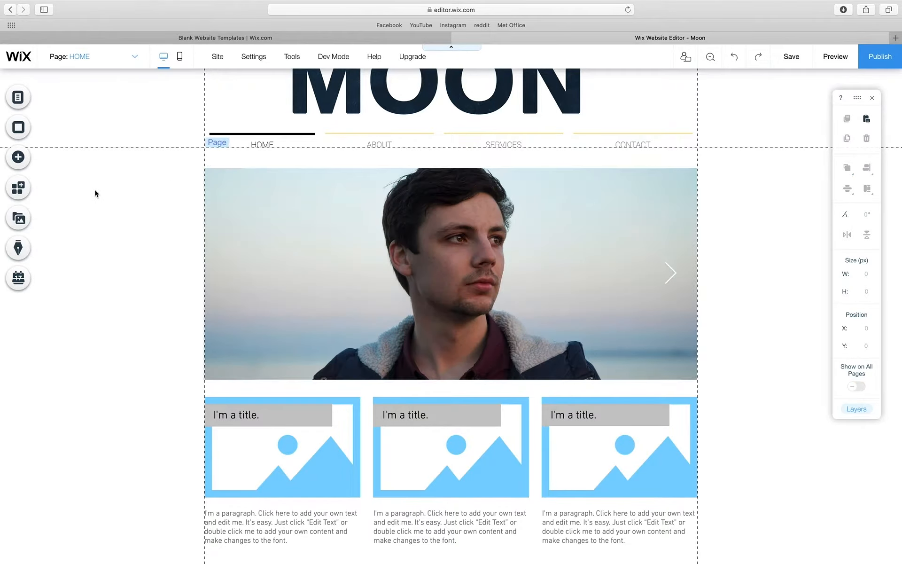
pyautogui.click(122, 194)
# - Delete the title text and grey title boxes from all three photo columns
pyautogui.scroll(-2, 313, 230)
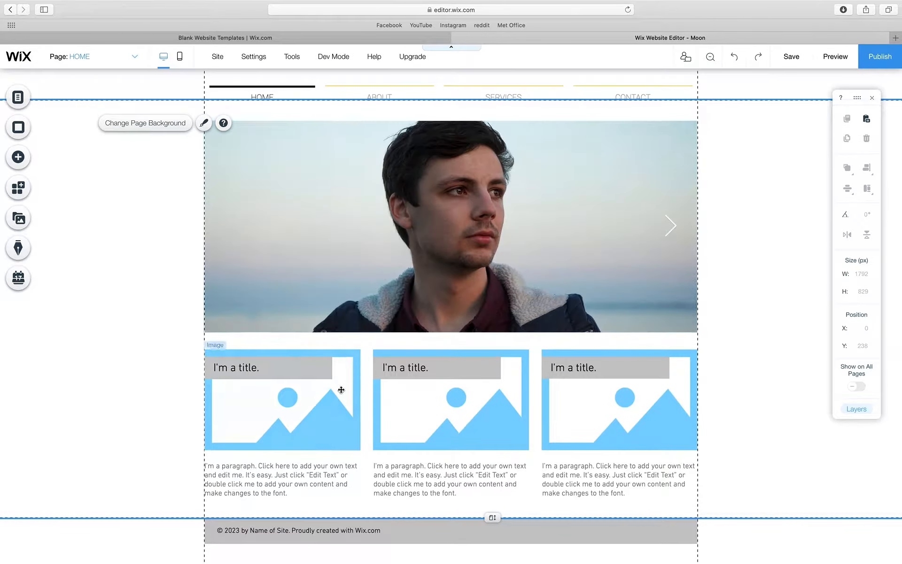
pyautogui.click(283, 365)
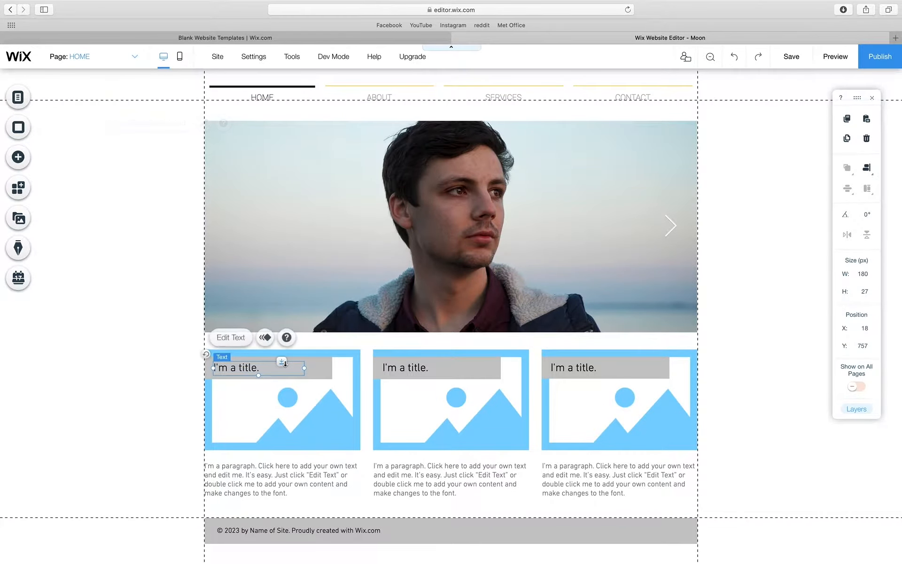
pyautogui.click(288, 362)
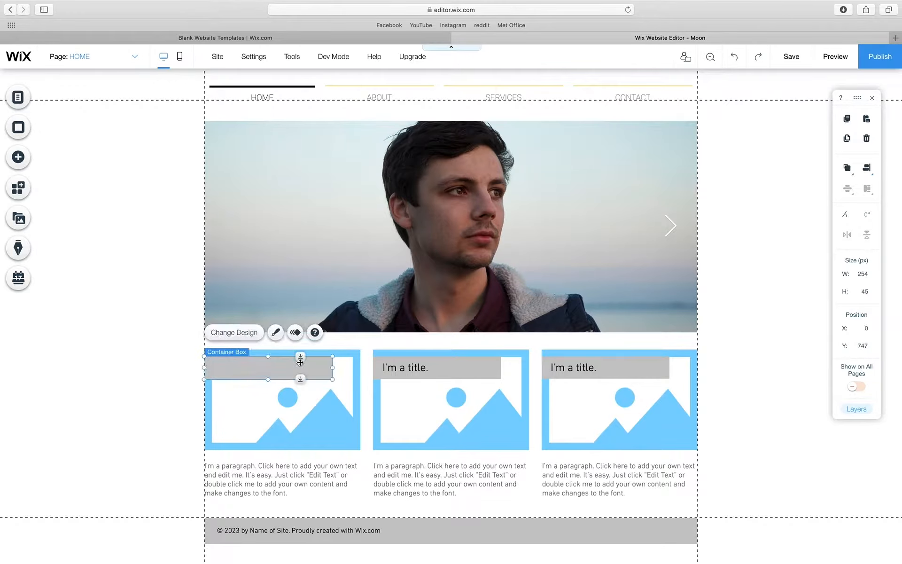
pyautogui.press('Delete')
pyautogui.click(392, 366)
pyautogui.press('Delete')
pyautogui.press('Delete')
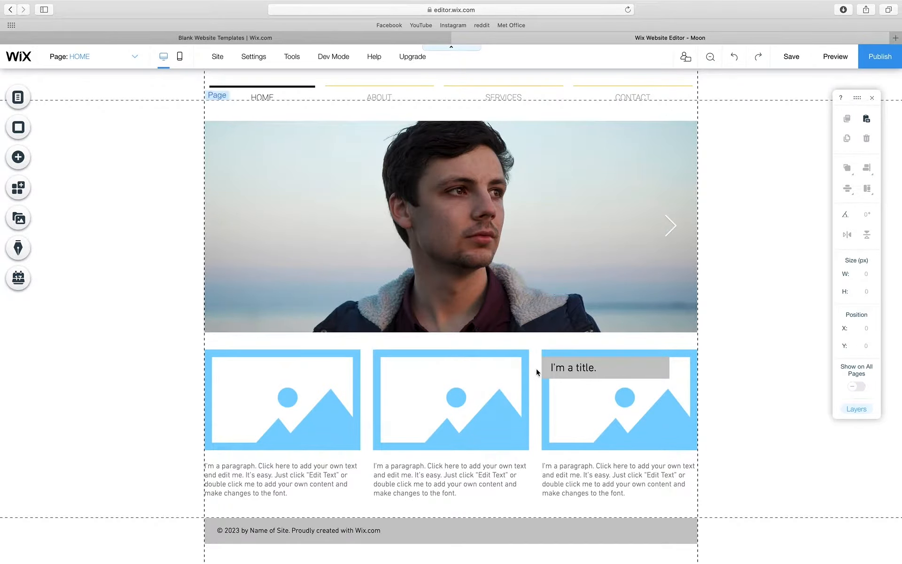
pyautogui.click(575, 368)
pyautogui.press('Delete')
pyautogui.press('Delete')
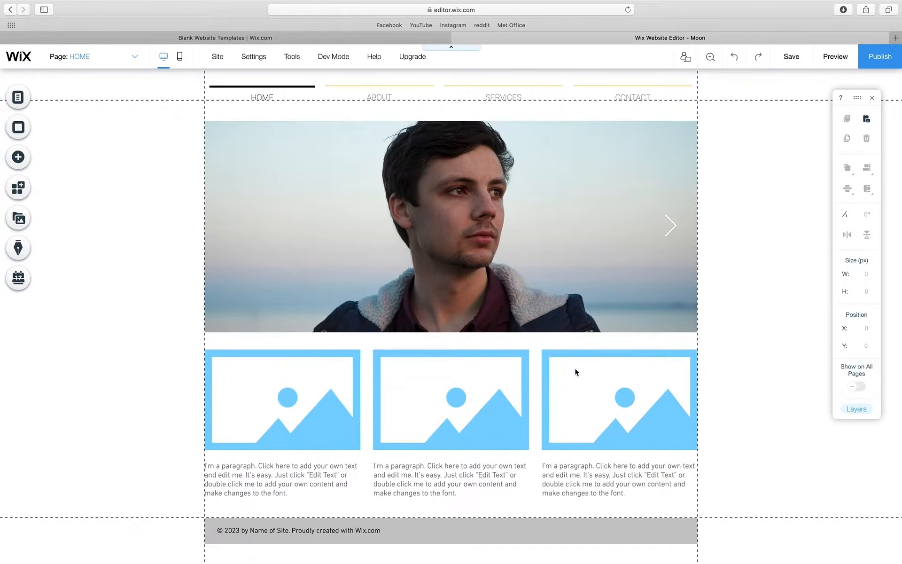
pyautogui.click(314, 384)
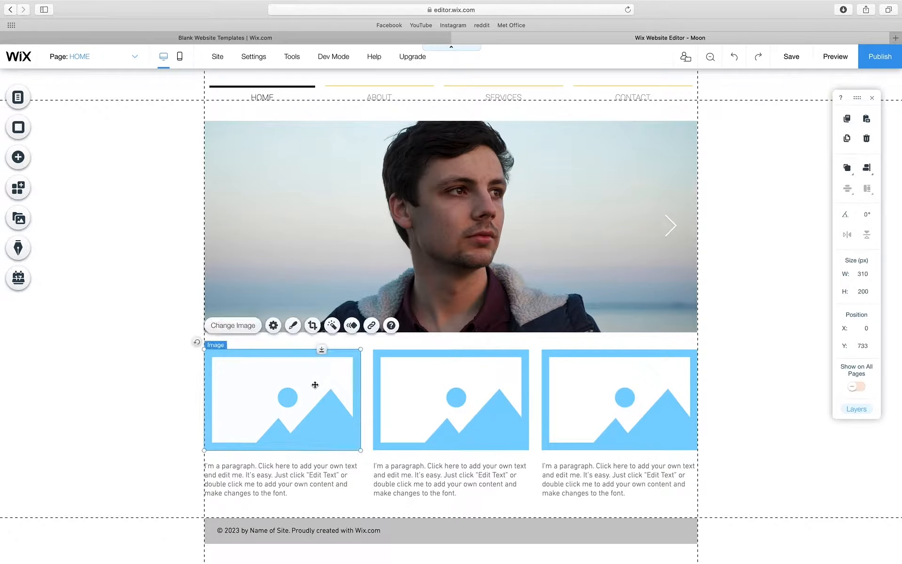
pyautogui.click(227, 329)
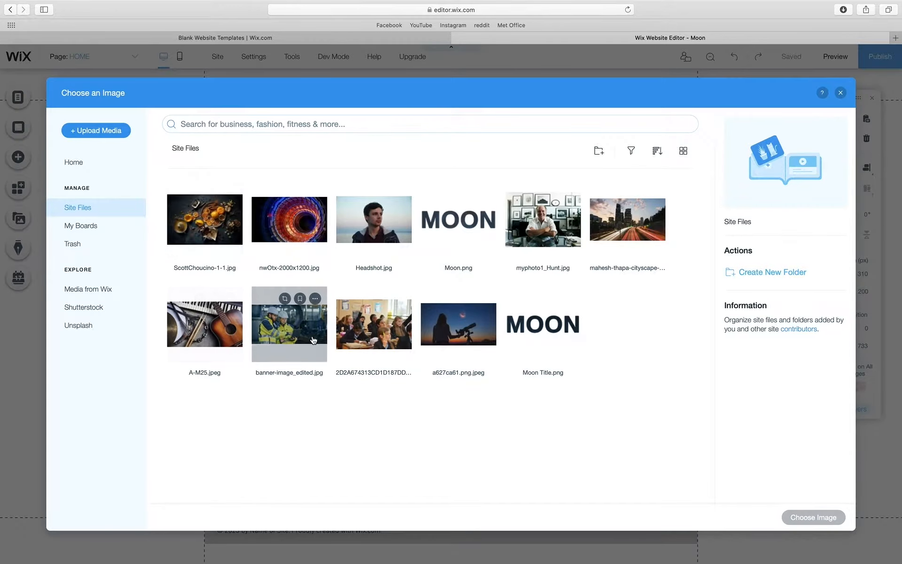
pyautogui.click(218, 233)
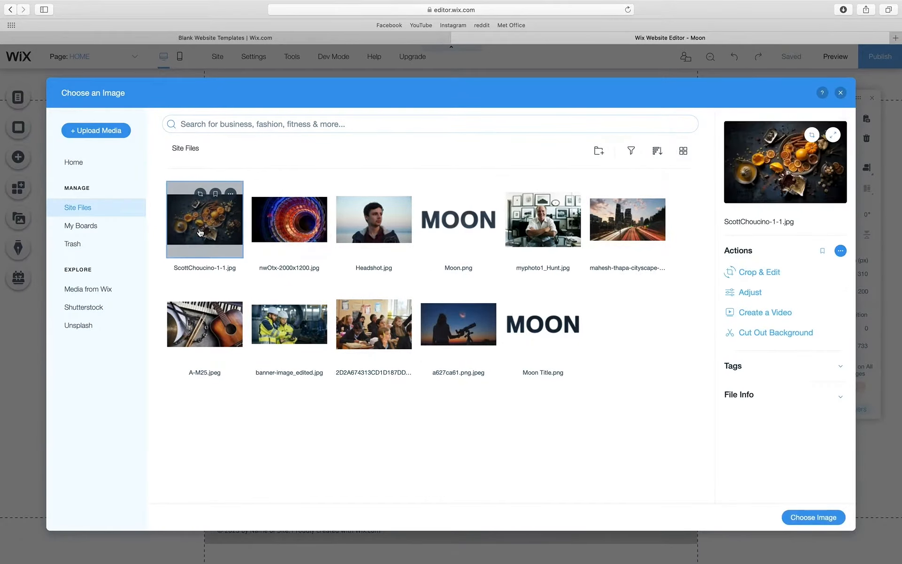
pyautogui.click(820, 517)
pyautogui.click(414, 361)
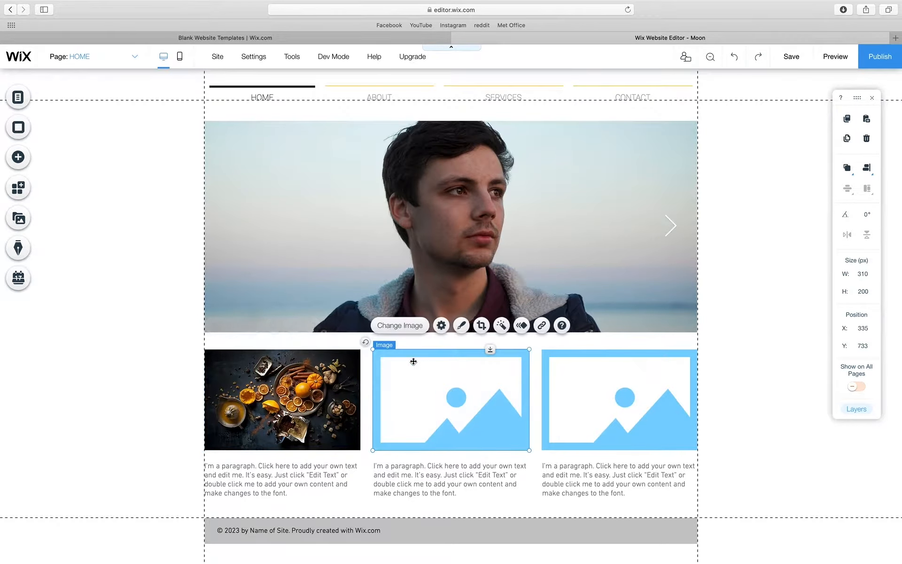
pyautogui.click(404, 325)
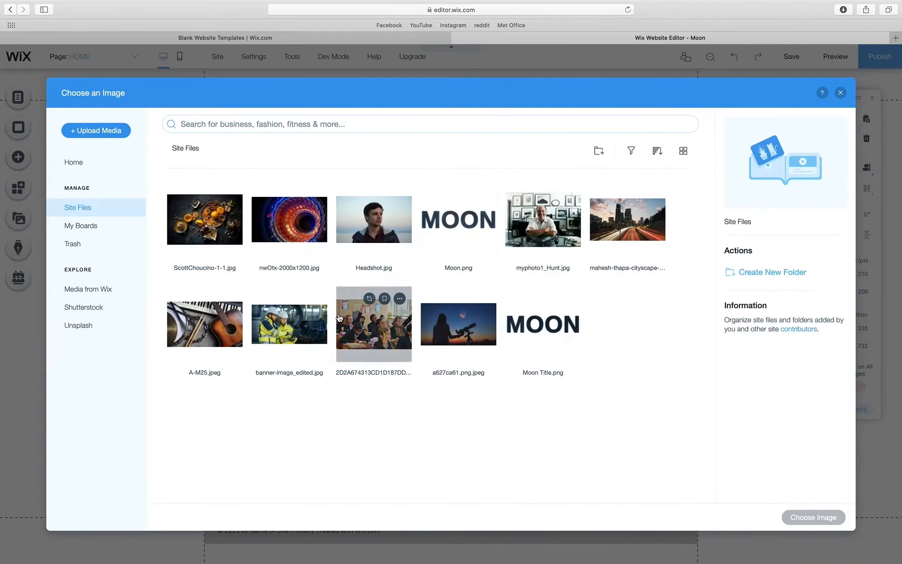
pyautogui.click(542, 219)
pyautogui.click(813, 517)
pyautogui.click(620, 399)
pyautogui.click(570, 325)
pyautogui.click(627, 219)
pyautogui.click(814, 517)
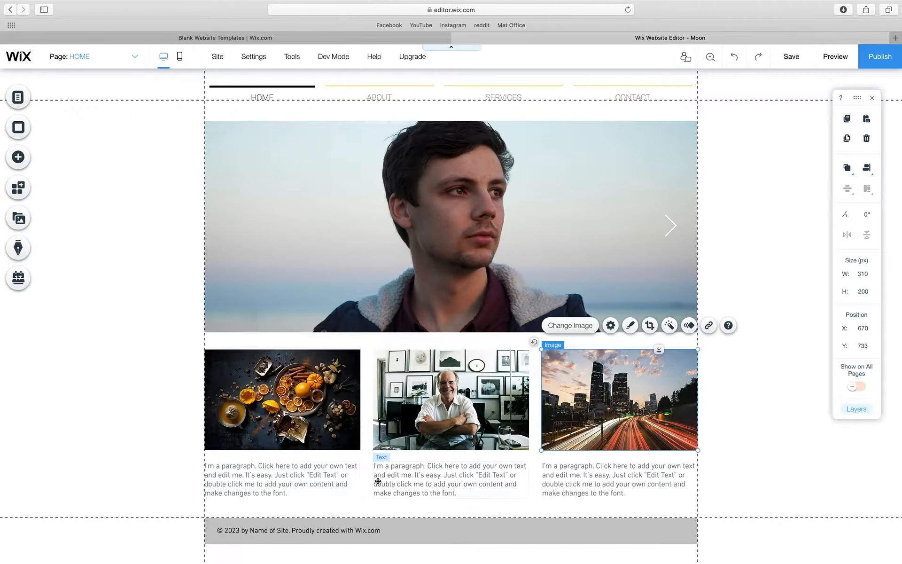
pyautogui.click(458, 517)
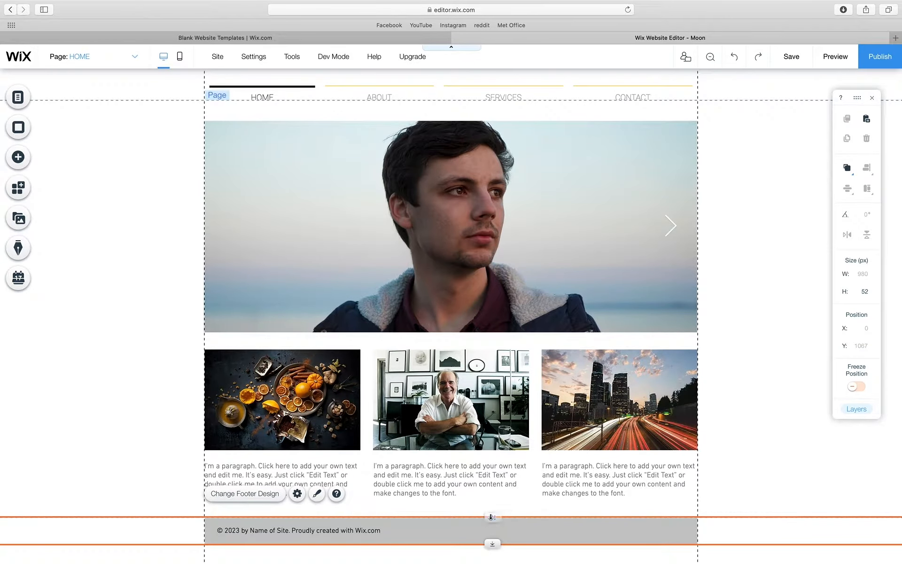
# - Push the footer lower and retype the first column's paragraph as 'The World of Healthy Eating'
pyautogui.moveTo(485, 517); pyautogui.dragTo(491, 561)
pyautogui.scroll(-2, 492, 559)
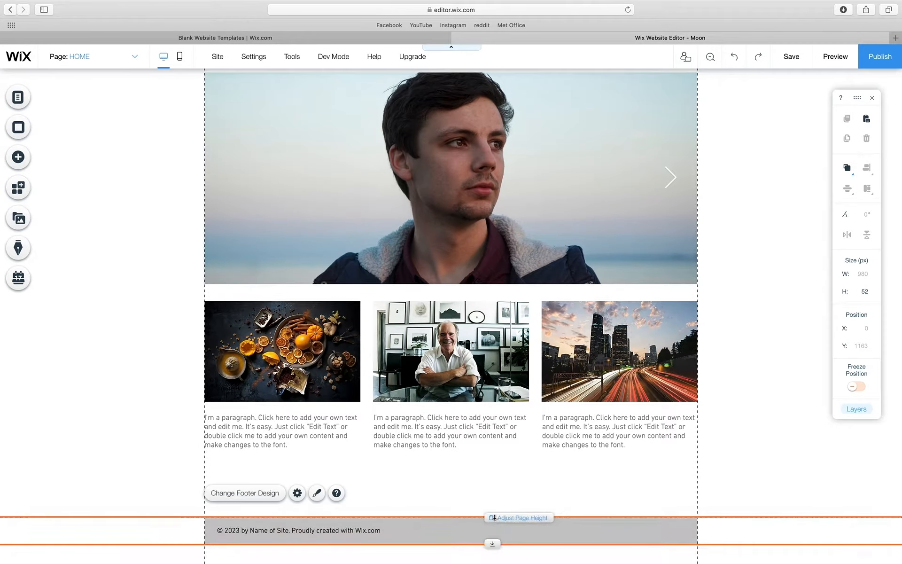
pyautogui.moveTo(492, 518); pyautogui.dragTo(493, 554)
pyautogui.click(266, 425)
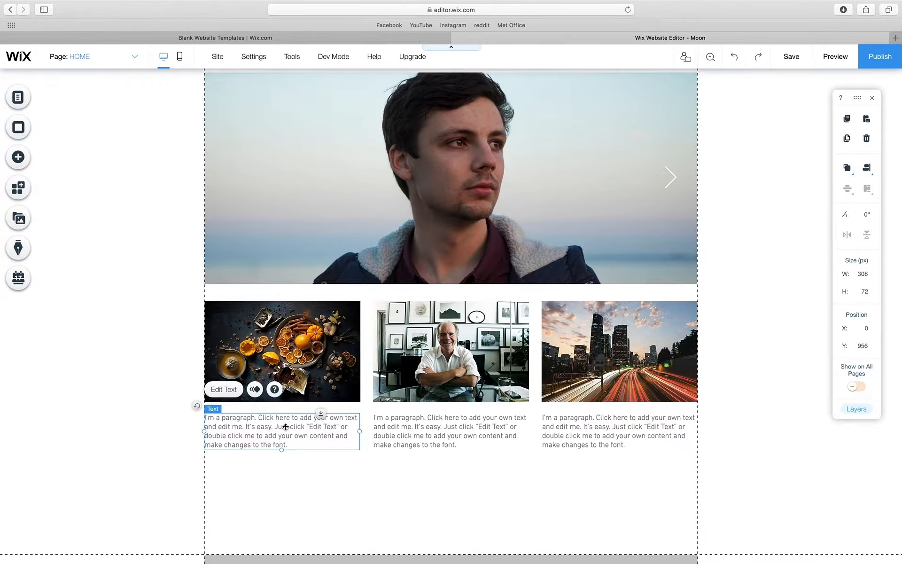
pyautogui.doubleClick(284, 427)
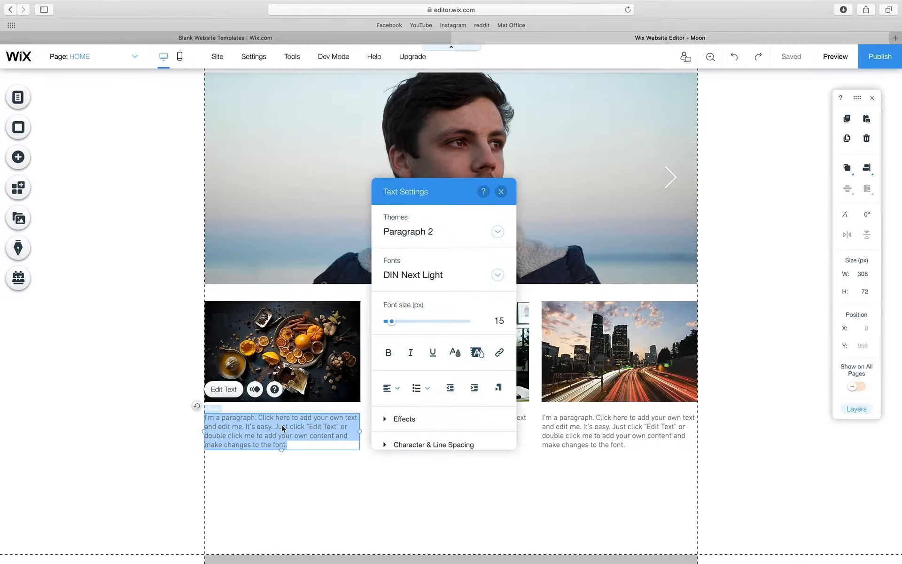
pyautogui.write('T')
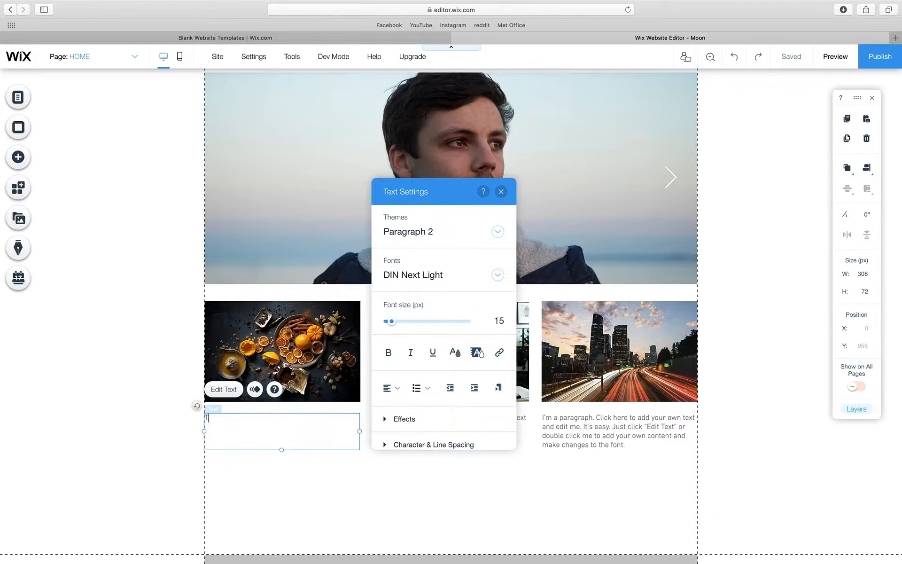
pyautogui.write('HE World of Healthy Eatinf')
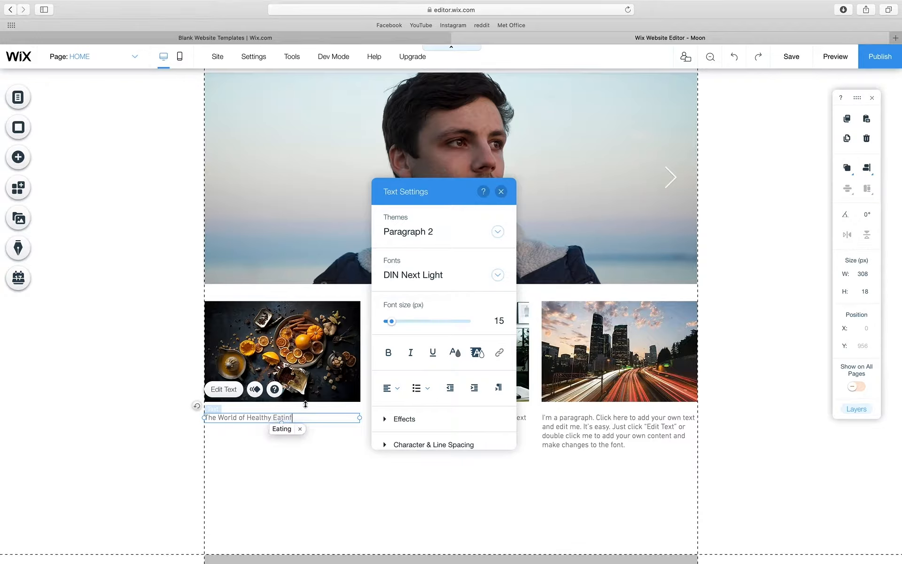
pyautogui.click(281, 428)
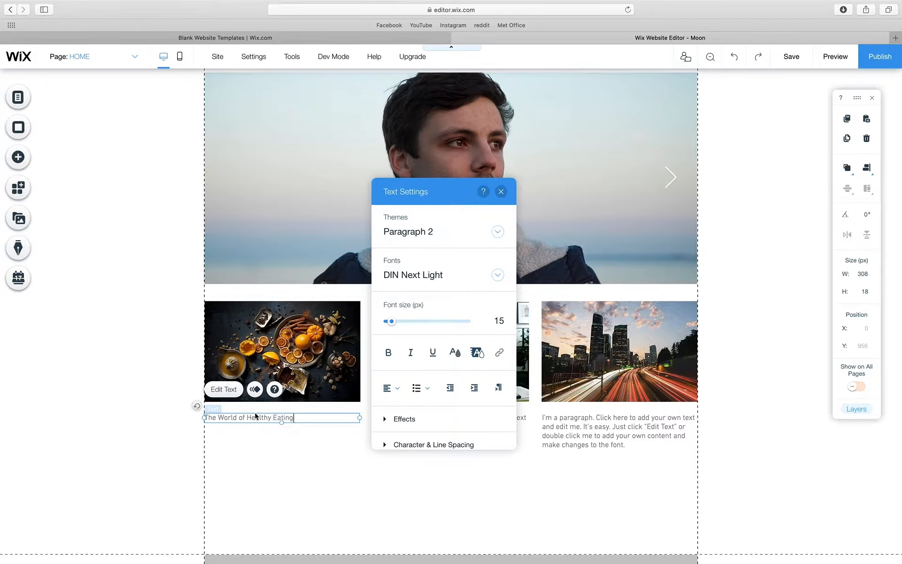
pyautogui.hotkey('ctrl', 'a')
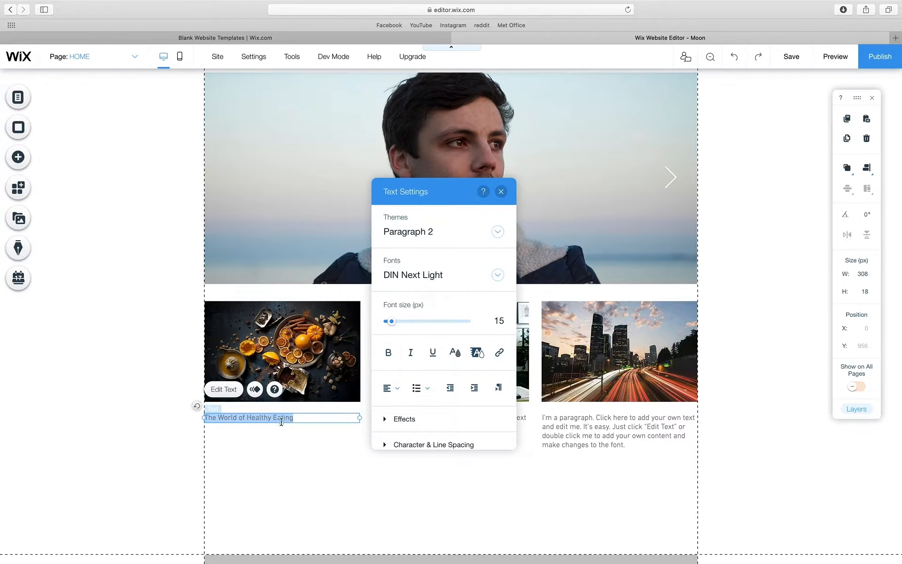
# - Enlarge the heading to 37 px, centre it, and narrow its box from both sides
pyautogui.moveTo(395, 324)
pyautogui.mouseDown()
pyautogui.moveTo(412, 321)
pyautogui.moveTo(402, 321)
pyautogui.mouseUp()
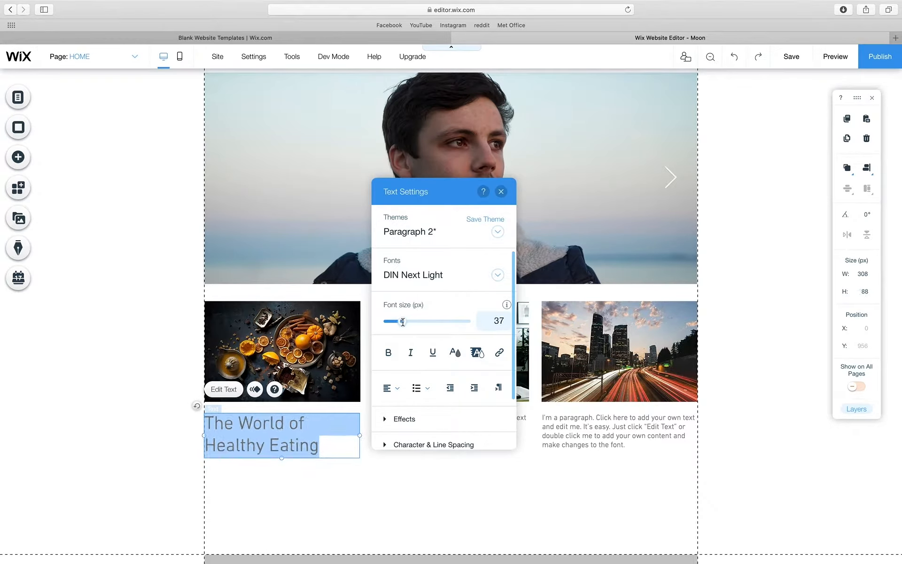
pyautogui.click(395, 388)
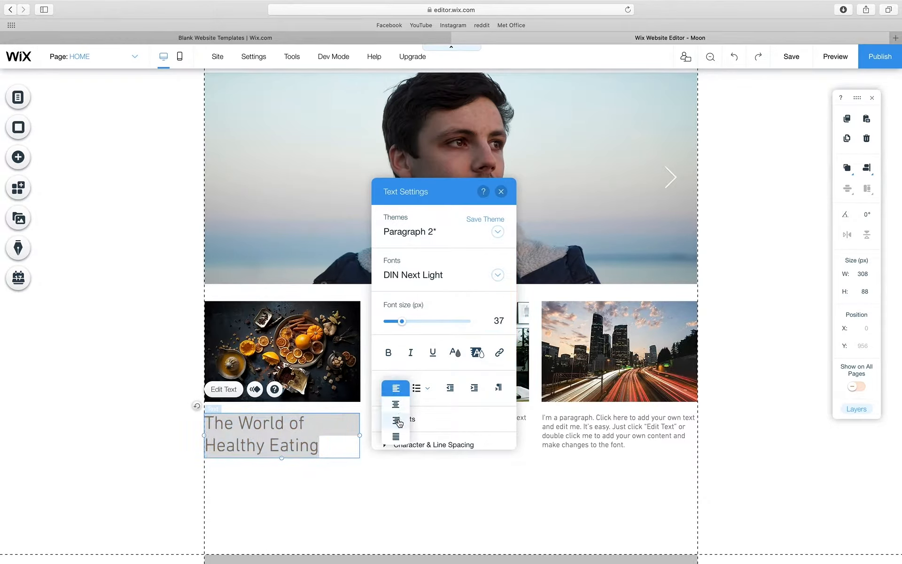
pyautogui.click(396, 404)
pyautogui.click(360, 435)
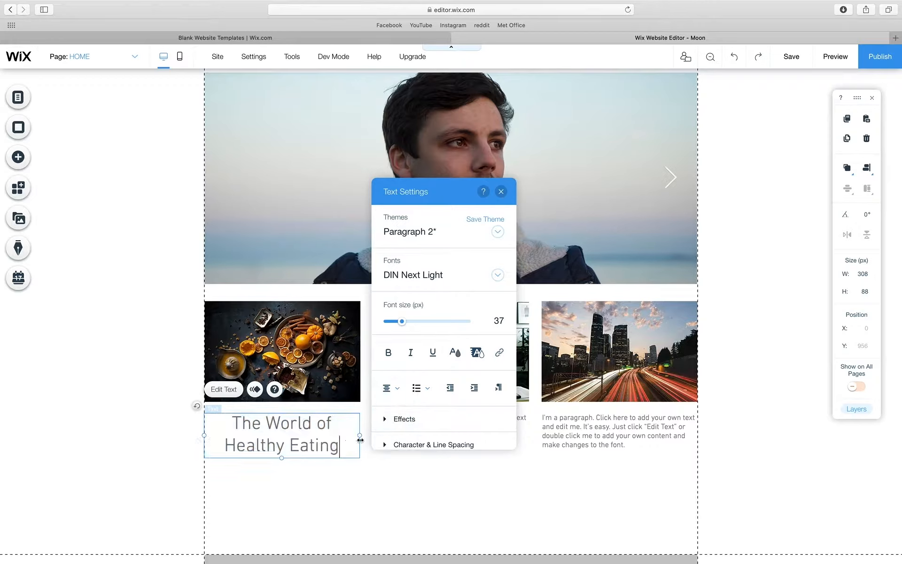
pyautogui.moveTo(360, 435); pyautogui.dragTo(353, 434)
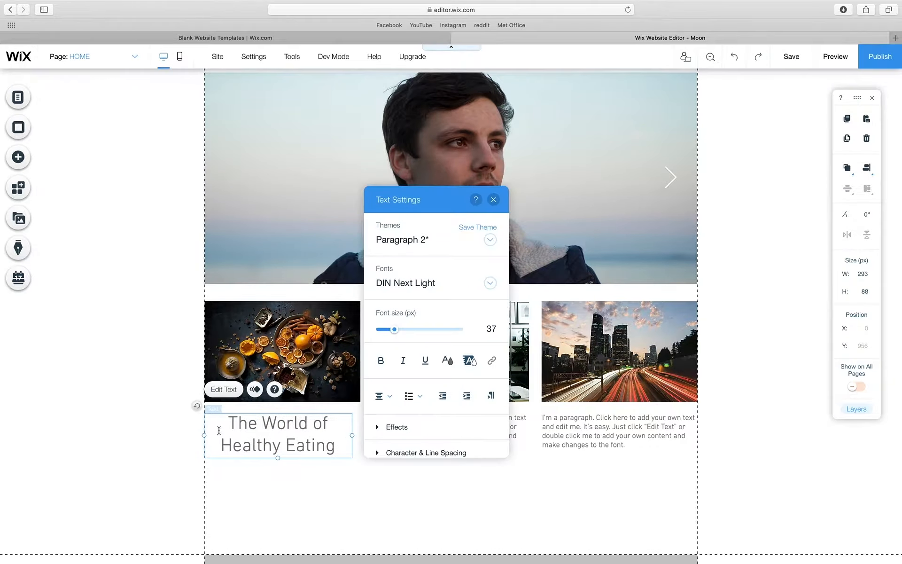
pyautogui.moveTo(205, 434); pyautogui.dragTo(213, 433)
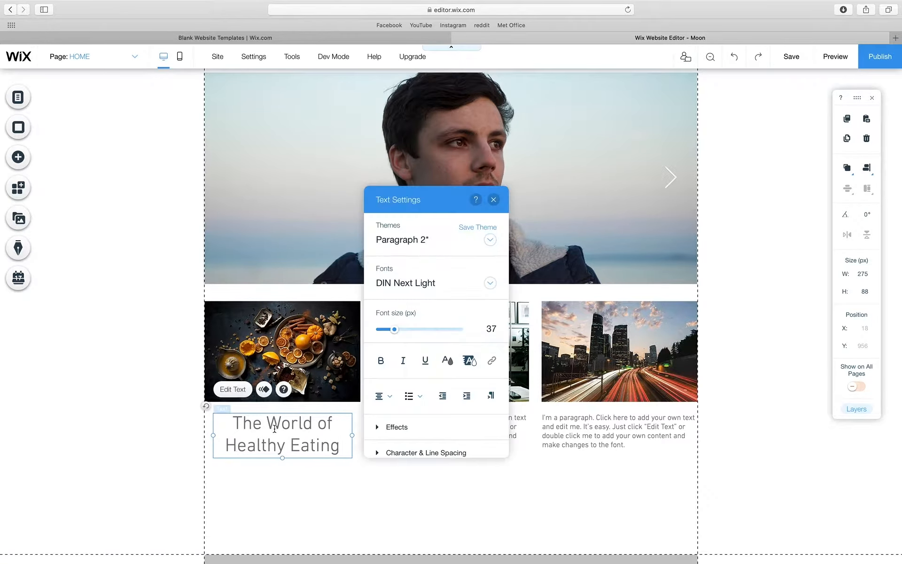
pyautogui.click(345, 464)
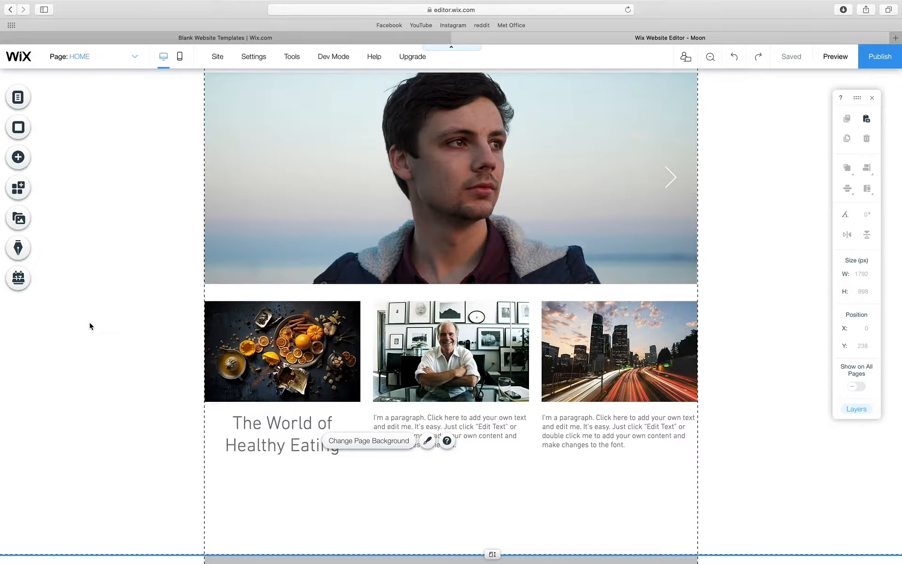
# - Add a light grey box and fit it to the first column's width below the photo
pyautogui.click(23, 157)
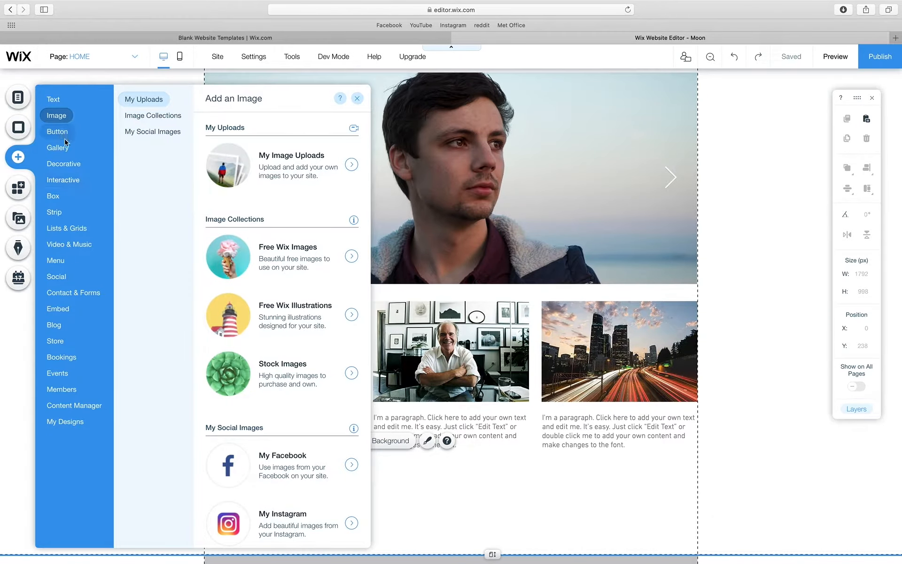
pyautogui.click(64, 149)
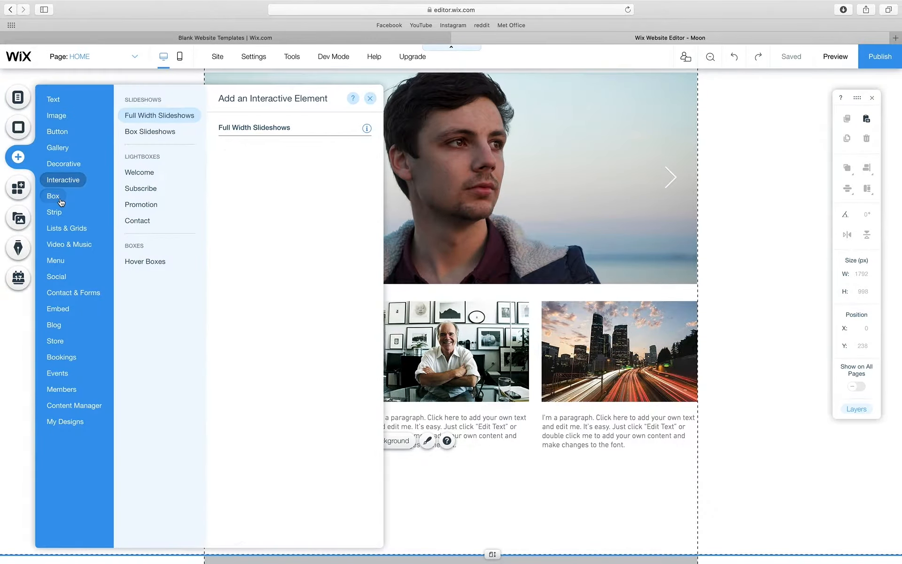
pyautogui.moveTo(60, 230)
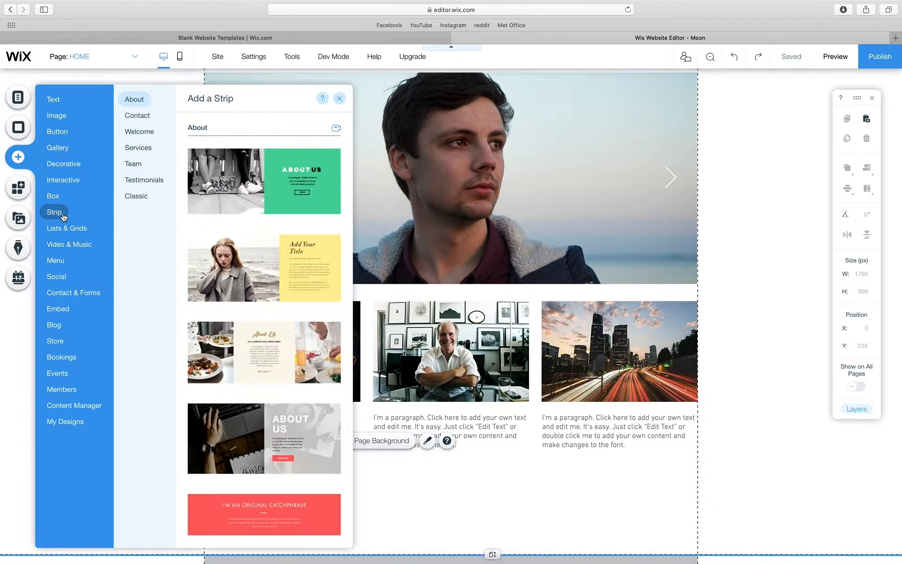
pyautogui.moveTo(61, 206)
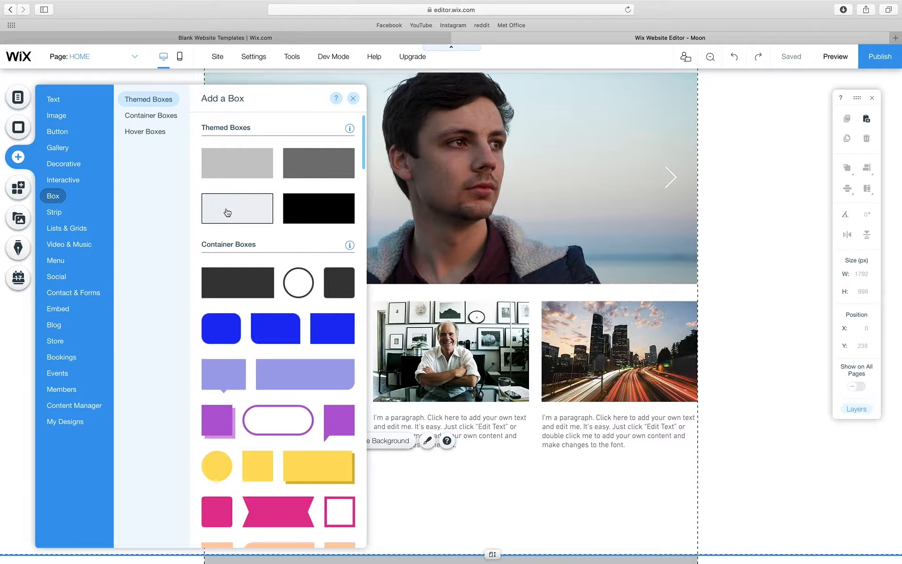
pyautogui.moveTo(227, 214); pyautogui.dragTo(384, 465)
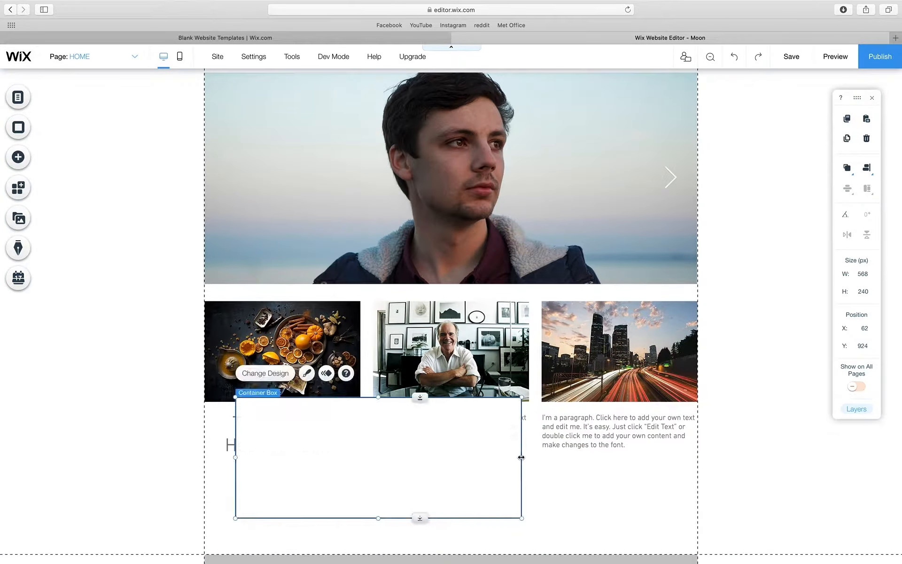
pyautogui.moveTo(521, 456); pyautogui.dragTo(360, 450)
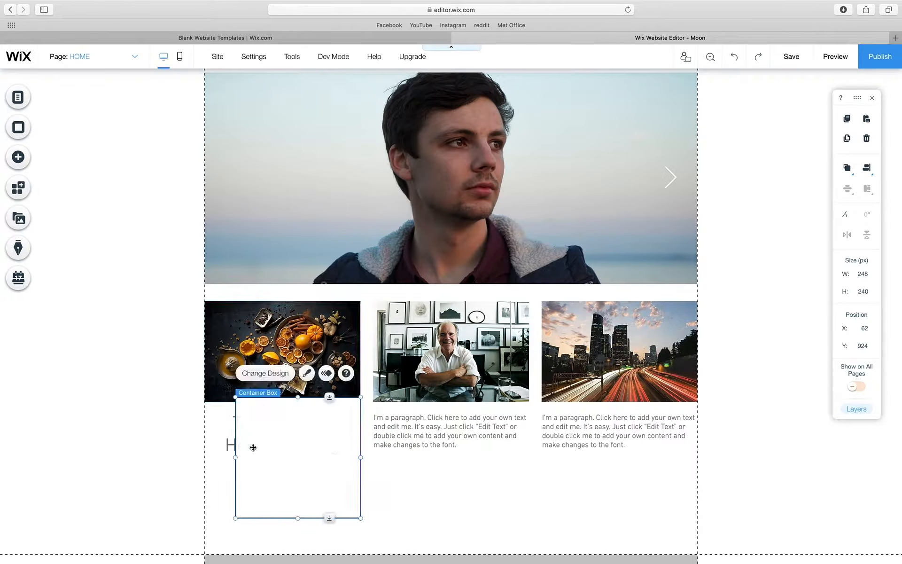
pyautogui.moveTo(236, 455); pyautogui.dragTo(261, 448)
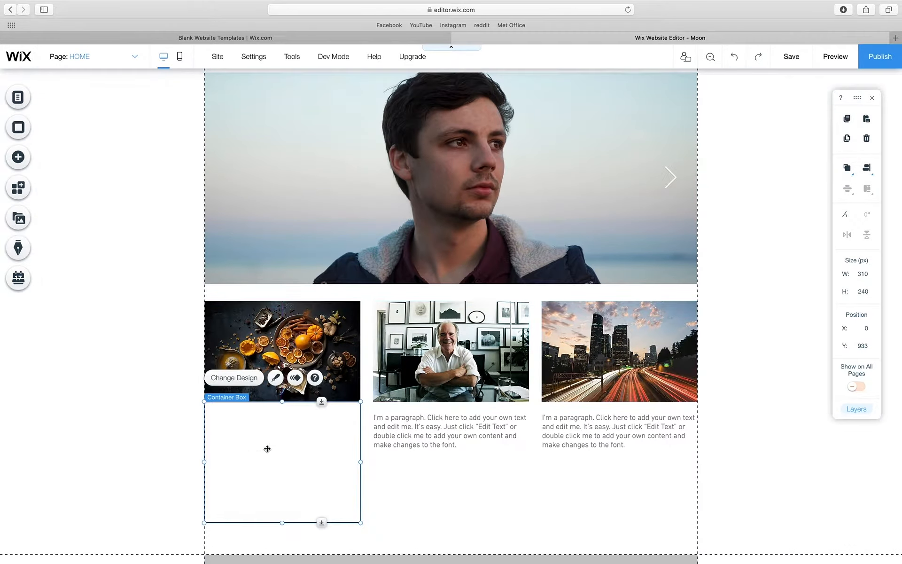
pyautogui.click(420, 464)
# - Send the grey box behind The World of Healthy Eating heading
pyautogui.click(334, 447)
pyautogui.moveTo(849, 172)
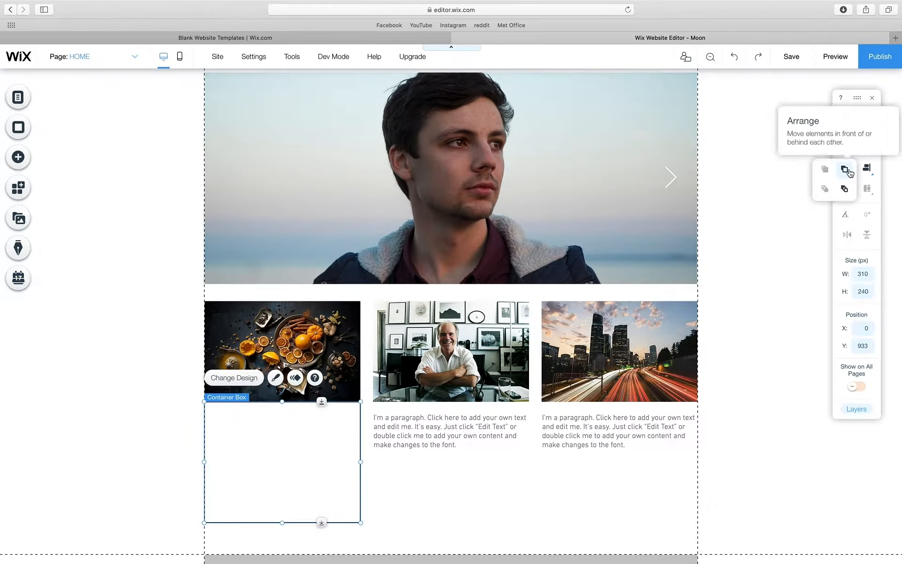
pyautogui.click(845, 189)
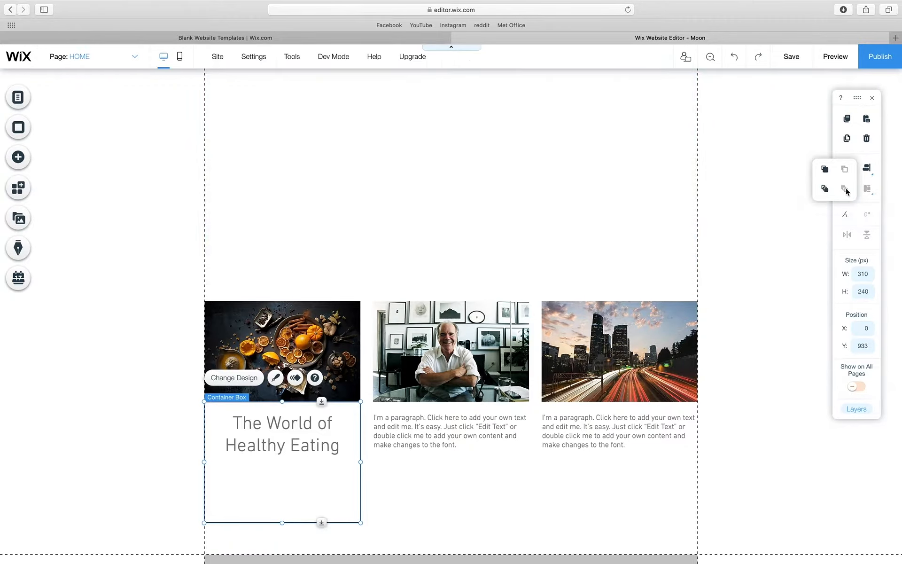
pyautogui.click(401, 482)
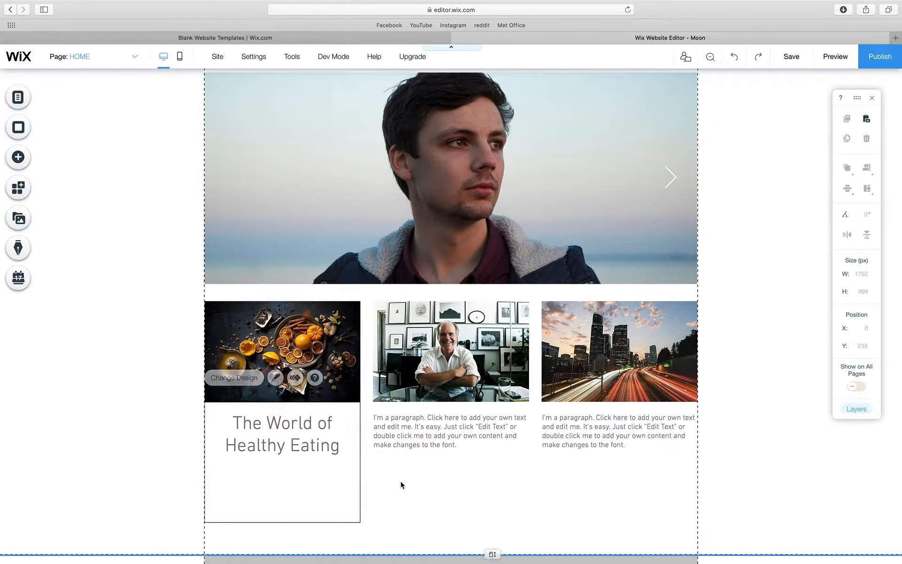
pyautogui.click(297, 426)
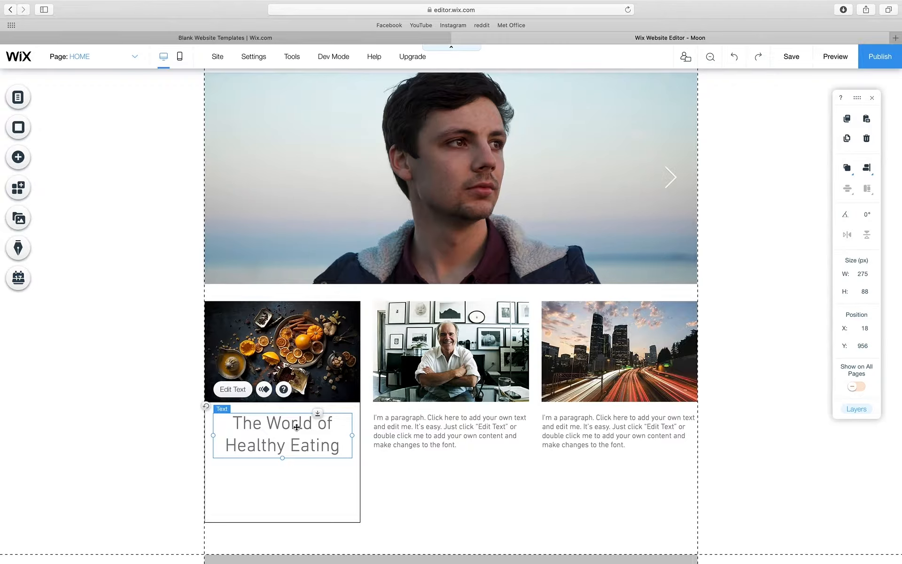
# - Copy the heading below itself and retype it as a 'BY' byline with the author's name
pyautogui.moveTo(297, 426); pyautogui.dragTo(296, 474)
pyautogui.doubleClick(296, 474)
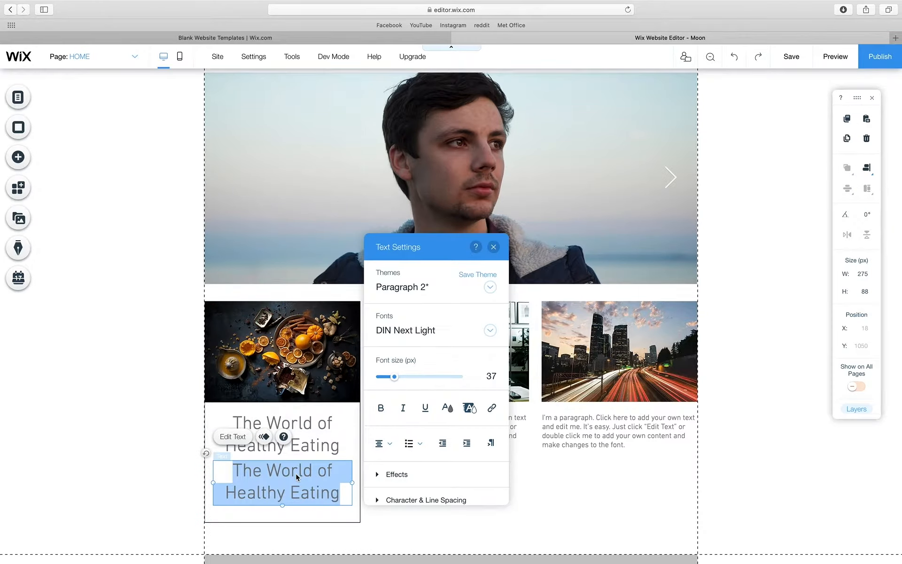
pyautogui.write('BY :OA<')
pyautogui.press('BackSpace')
pyautogui.press('BackSpace')
pyautogui.press('BackSpace')
pyautogui.press('BackSpace')
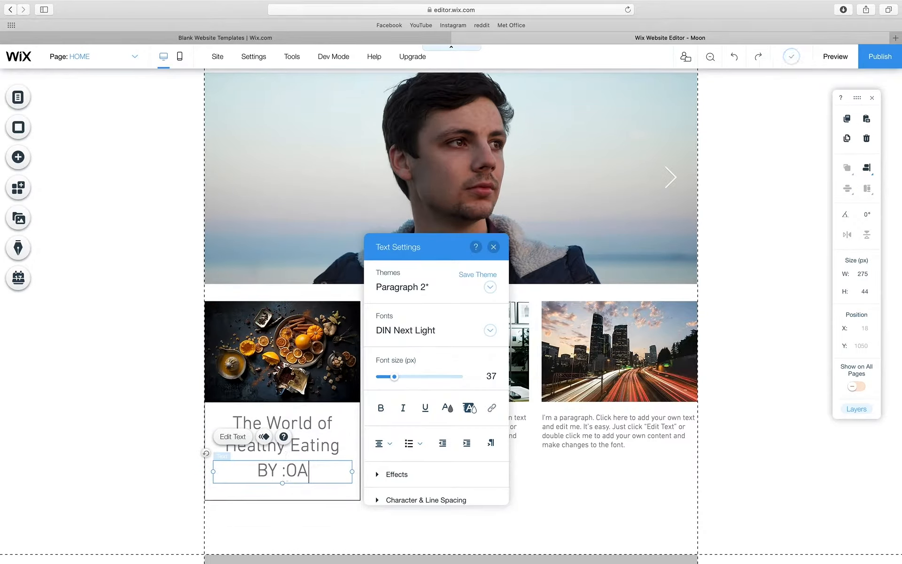
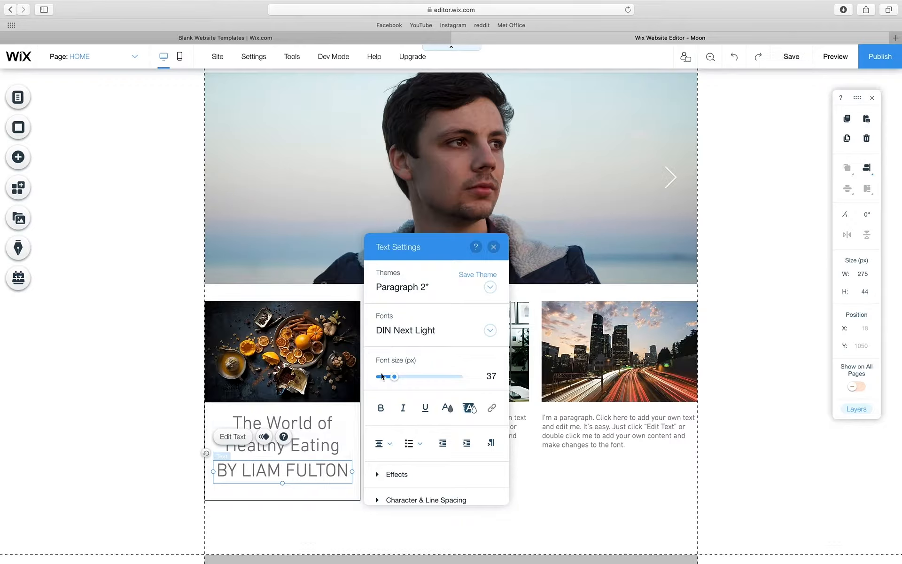
# - Make the byline 12 px bold in the Helvetica Bold font
pyautogui.press('super+a')
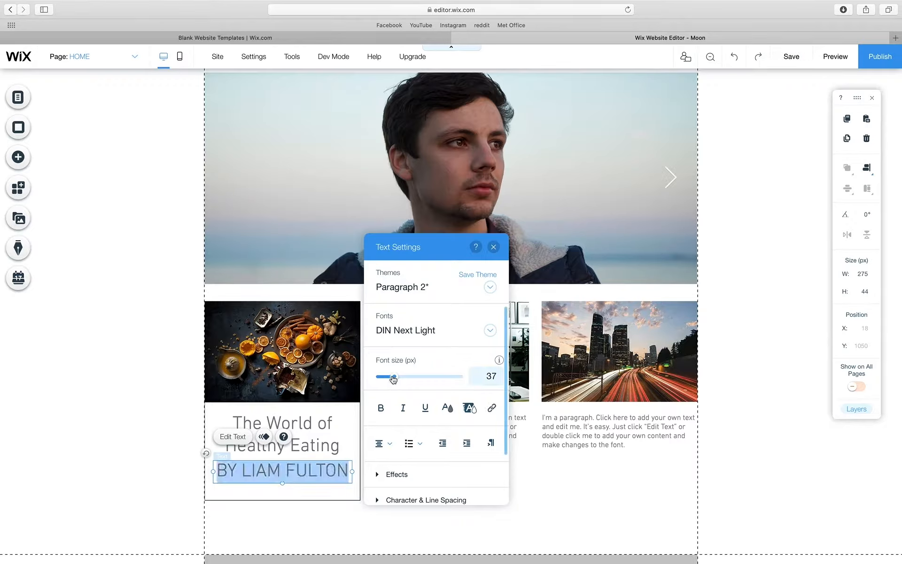
pyautogui.moveTo(394, 377); pyautogui.dragTo(383, 377)
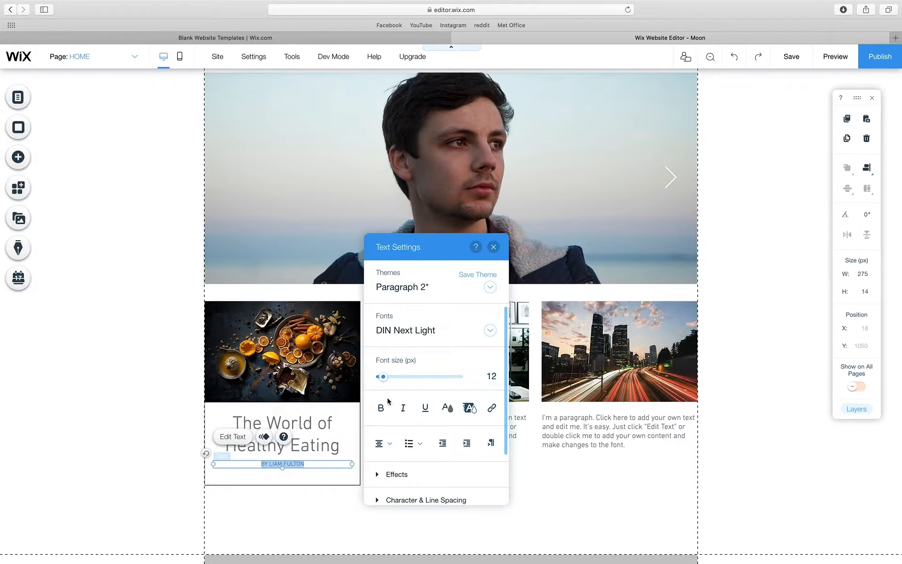
pyautogui.click(380, 407)
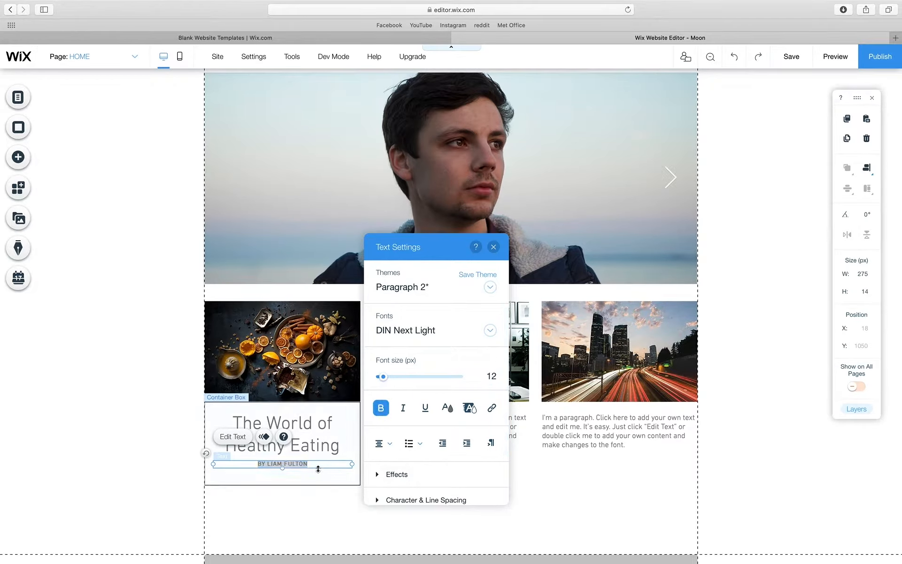
pyautogui.click(315, 469)
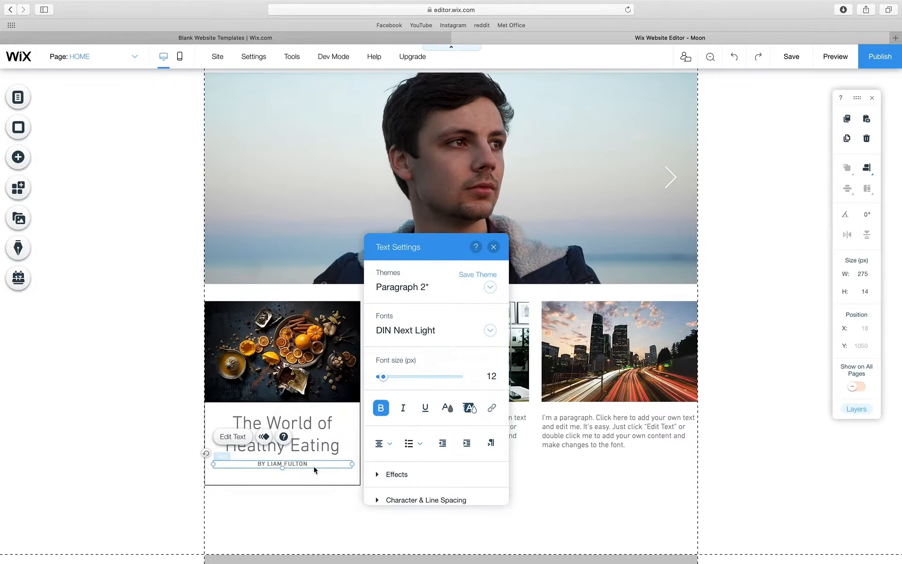
pyautogui.tripleClick(313, 466)
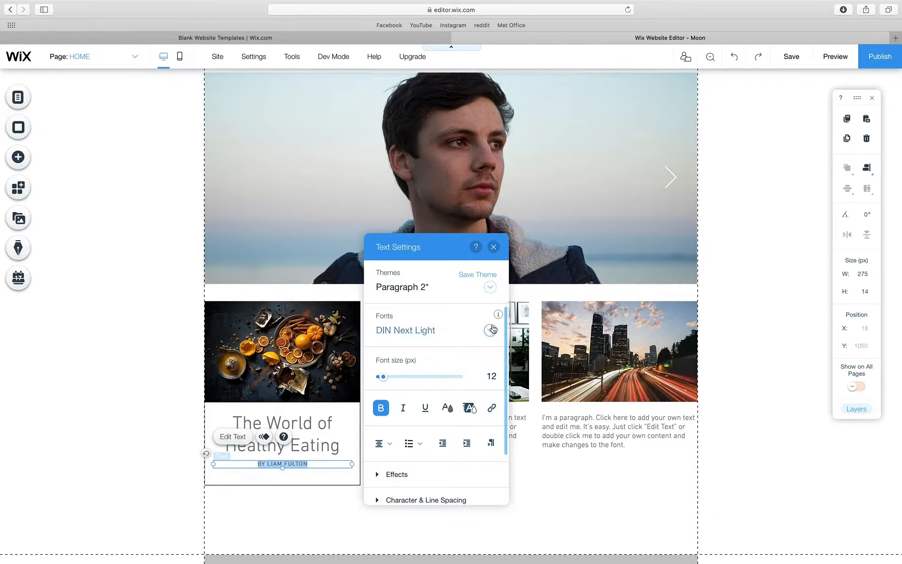
pyautogui.click(490, 332)
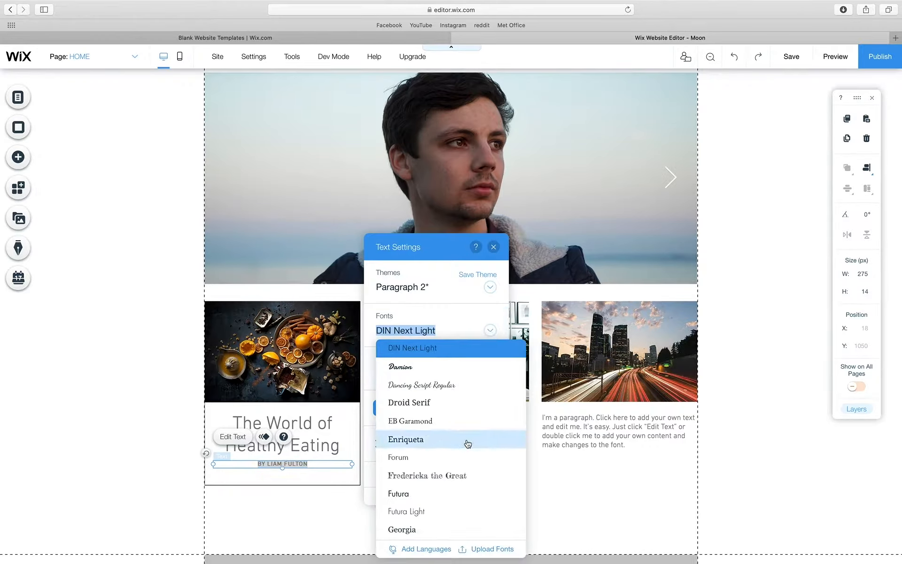
pyautogui.scroll(-2, 464, 441)
pyautogui.scroll(-3, 449, 445)
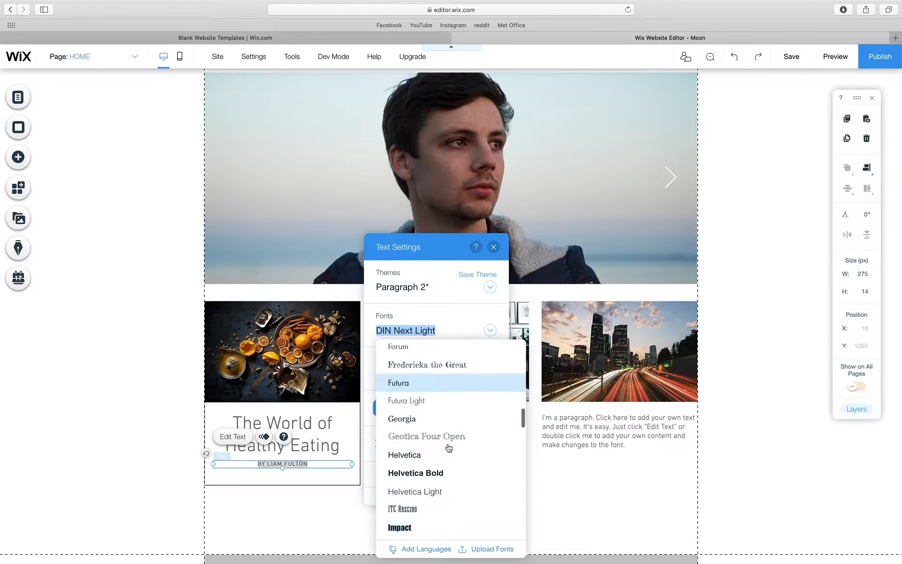
pyautogui.click(433, 466)
# - Add a second byline line reading CULTURE
pyautogui.click(316, 465)
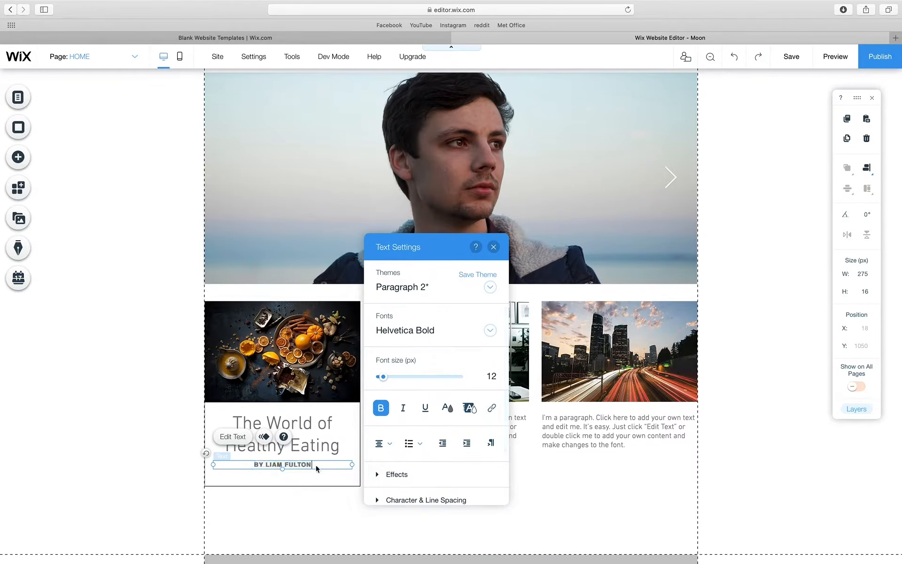
pyautogui.press('Return')
pyautogui.write('CLUTU')
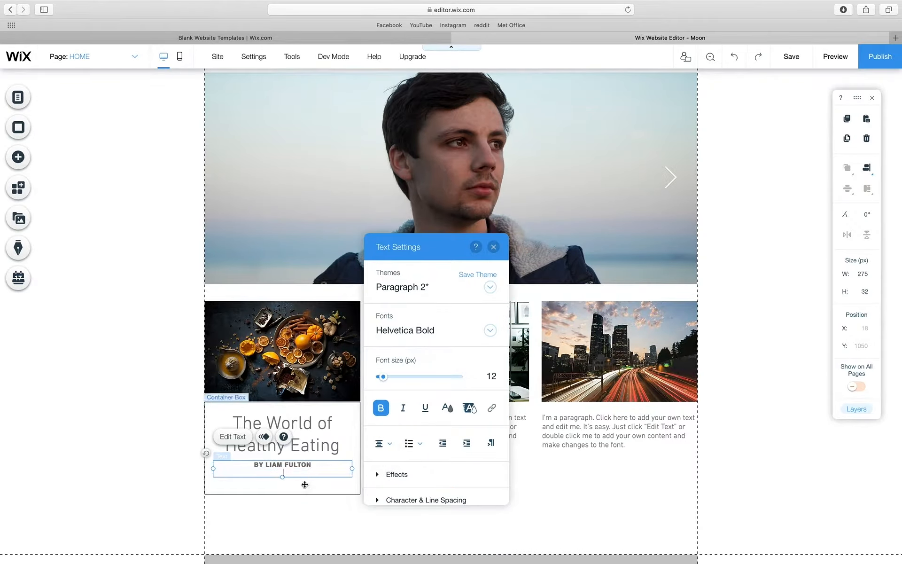
pyautogui.press('BackSpace')
pyautogui.press('BackSpace')
pyautogui.press('BackSpace')
pyautogui.press('BackSpace')
pyautogui.write('ULTURE')
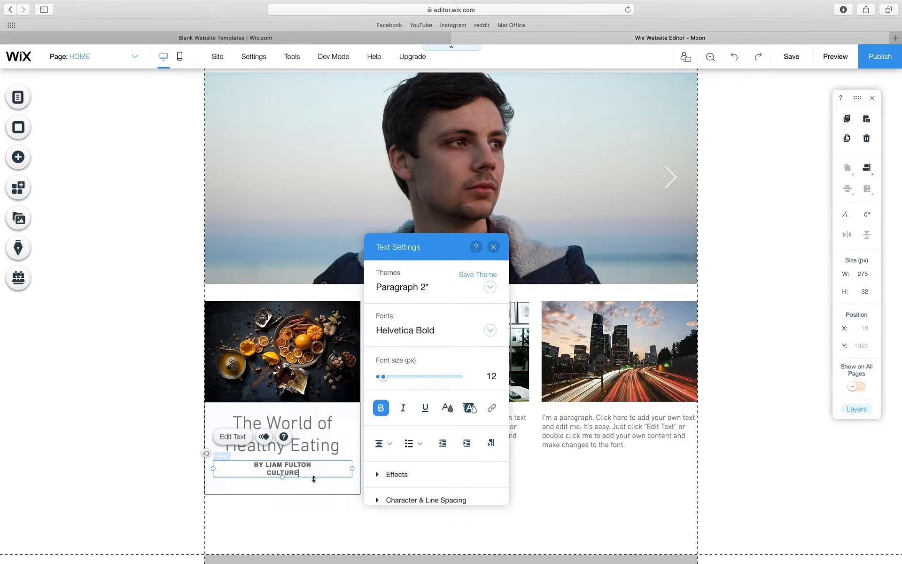
# - Set all byline text to 9 px and nudge the byline box down
pyautogui.press('super+a')
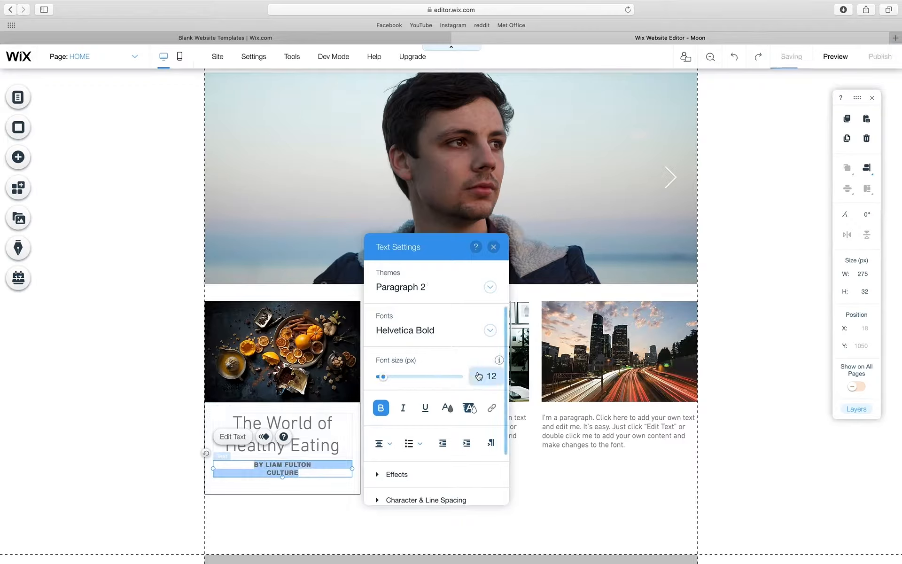
pyautogui.click(483, 376)
pyautogui.write('9')
pyautogui.press('Return')
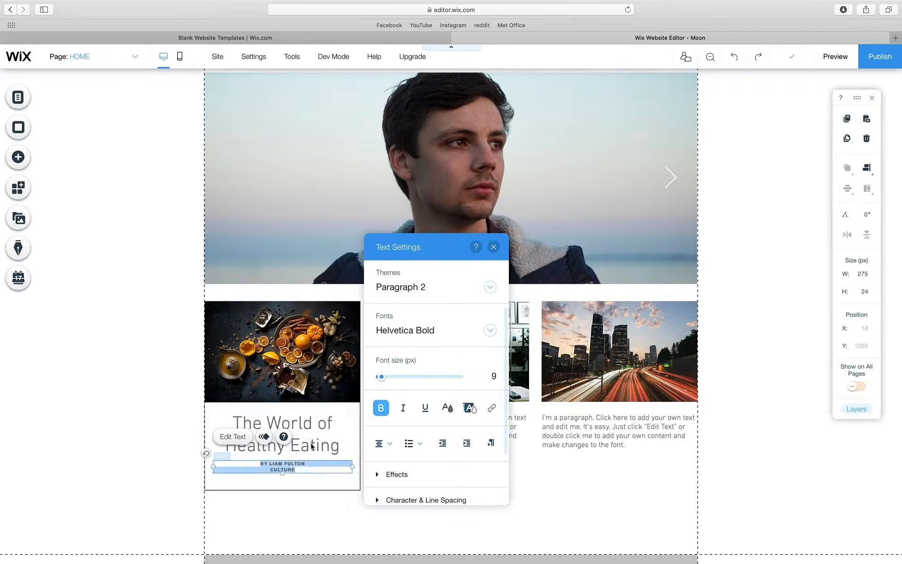
pyautogui.click(285, 484)
pyautogui.click(294, 466)
pyautogui.hotkey('shift', 'Down')
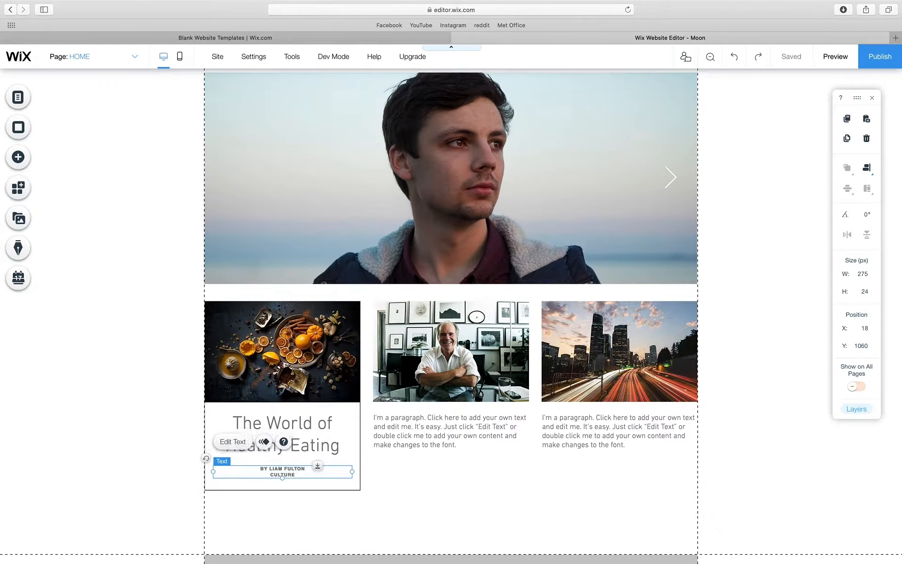
# - Nudge the byline up slightly and shorten the card box to 161 px, ending below the byline
pyautogui.press('Up')
pyautogui.press('Up')
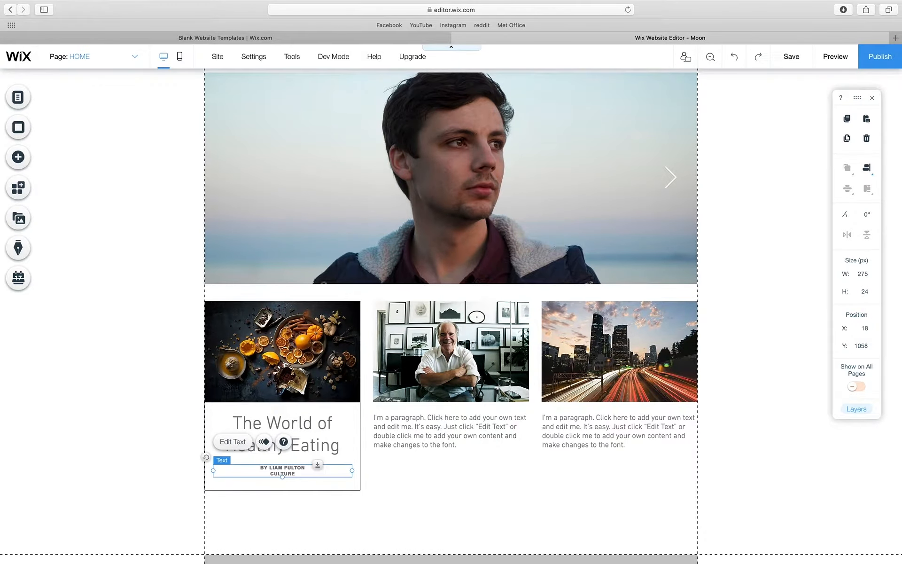
pyautogui.press('Up')
pyautogui.press('Up')
pyautogui.press('Up')
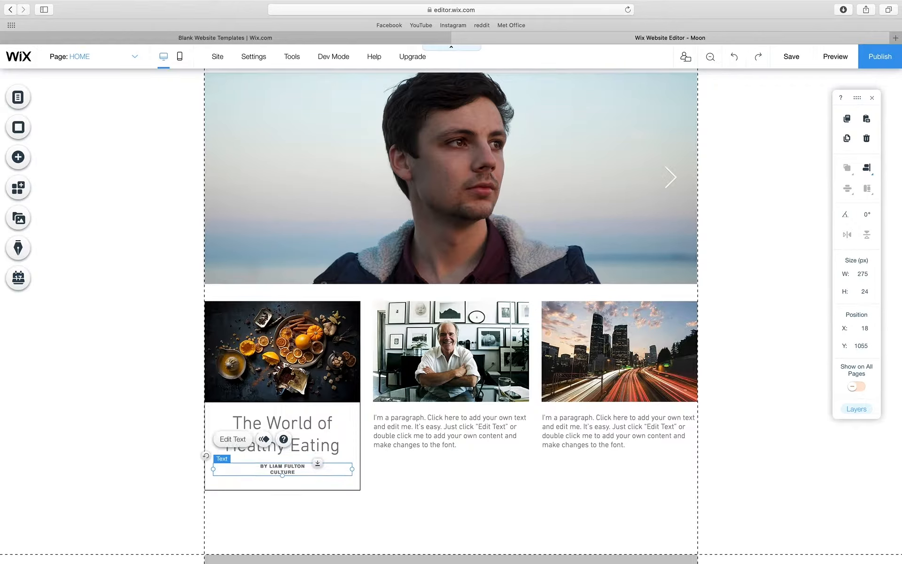
pyautogui.click(324, 483)
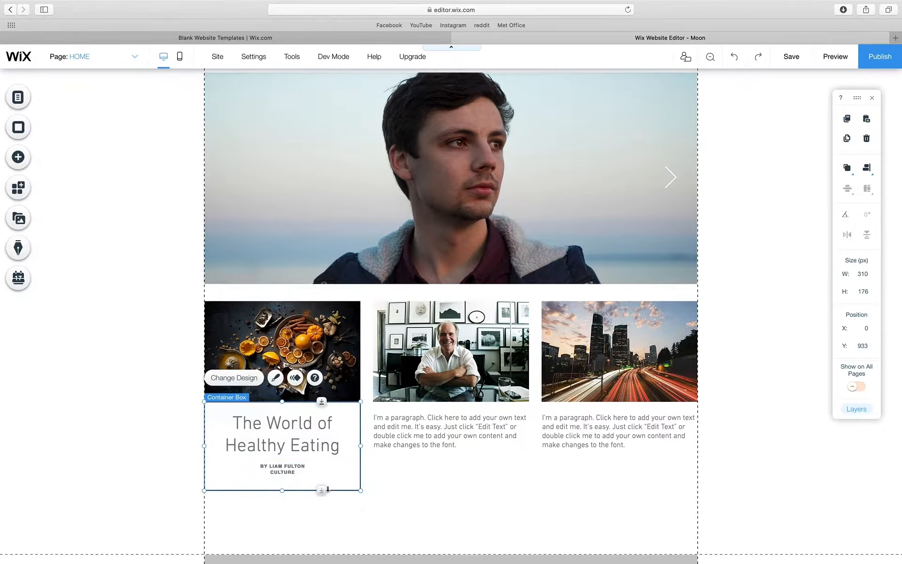
pyautogui.click(308, 447)
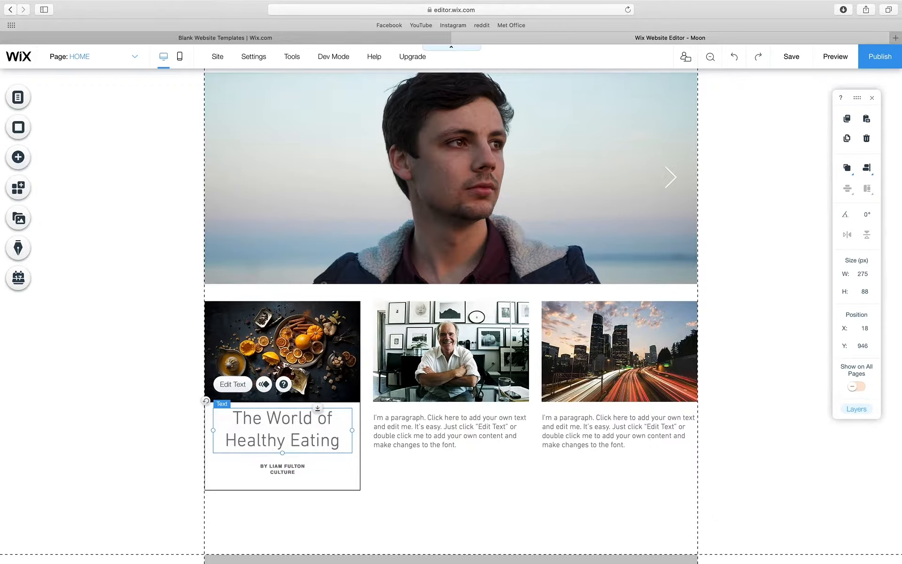
pyautogui.click(296, 469)
pyautogui.click(301, 491)
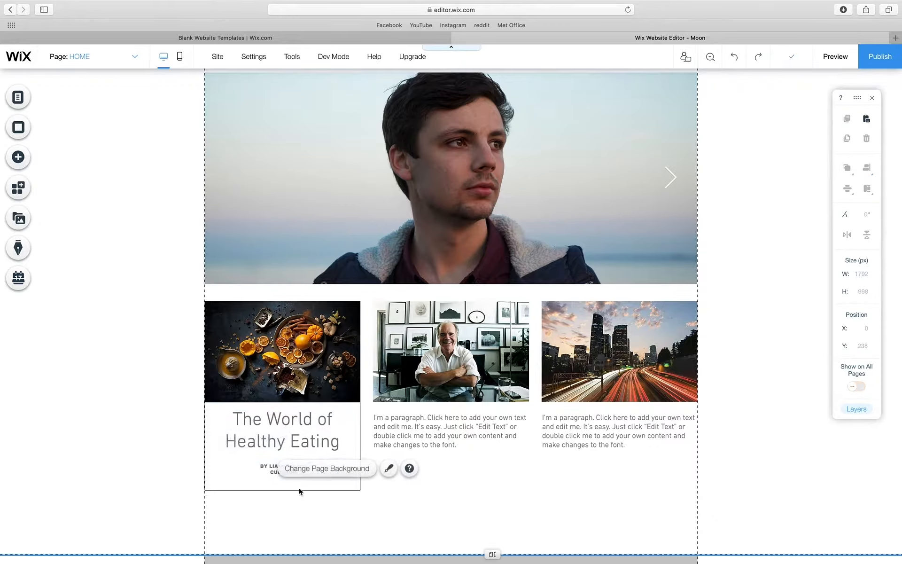
pyautogui.click(299, 489)
pyautogui.moveTo(283, 492); pyautogui.dragTo(283, 482)
pyautogui.click(290, 518)
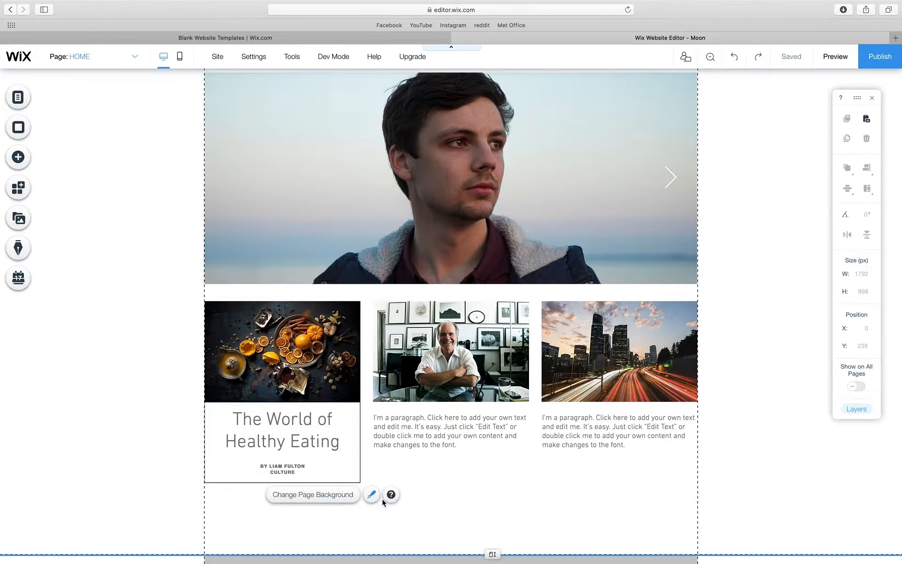
pyautogui.click(357, 449)
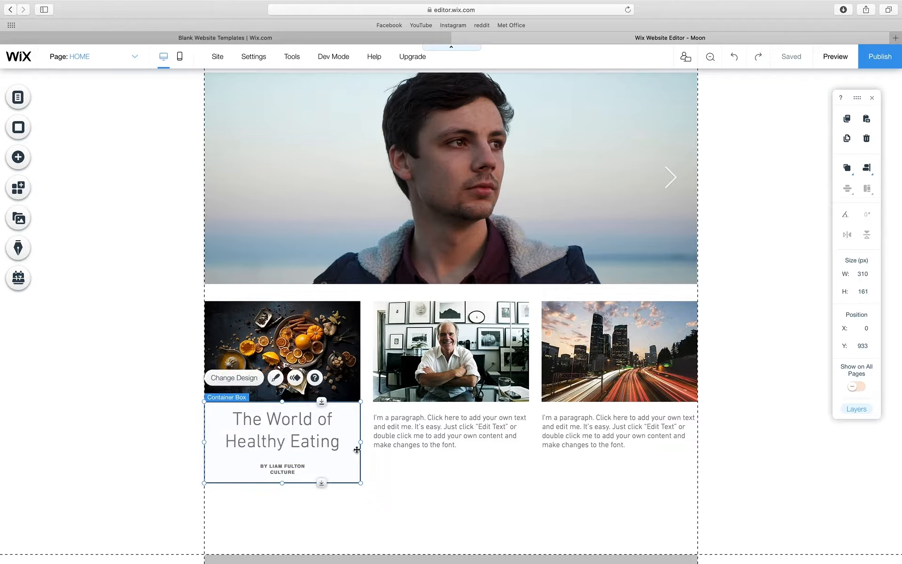
# - Set the food card box's border opacity to 0% so no outline shows
pyautogui.click(239, 383)
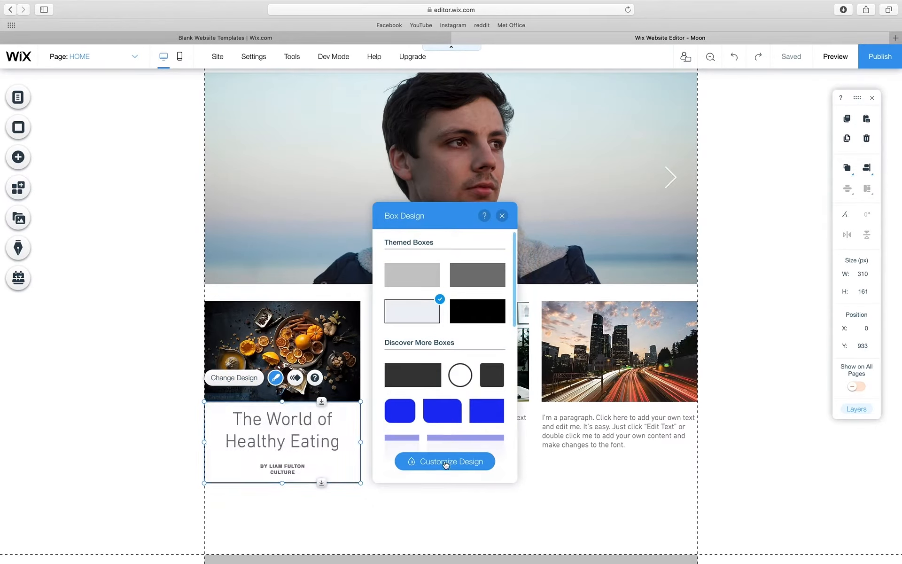
pyautogui.click(447, 461)
pyautogui.click(423, 324)
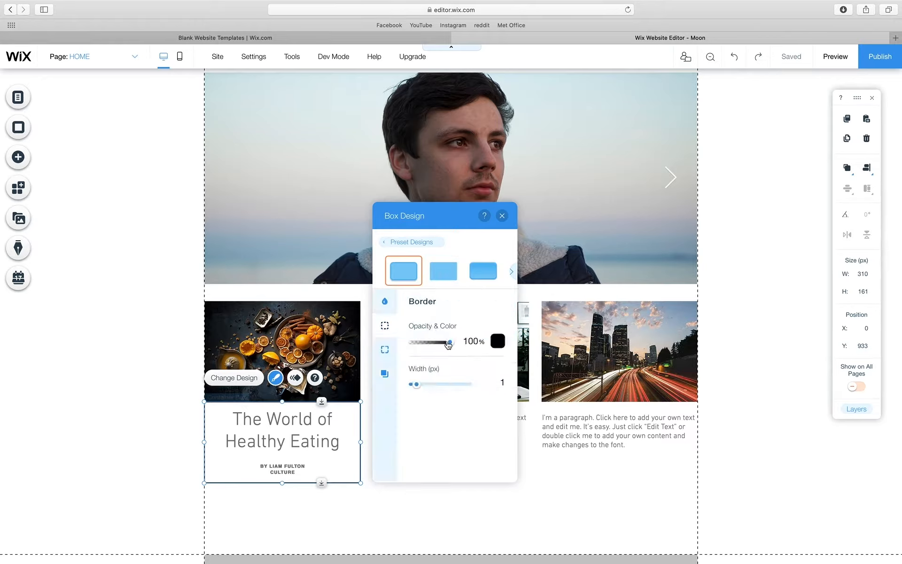
pyautogui.moveTo(449, 343); pyautogui.dragTo(399, 342)
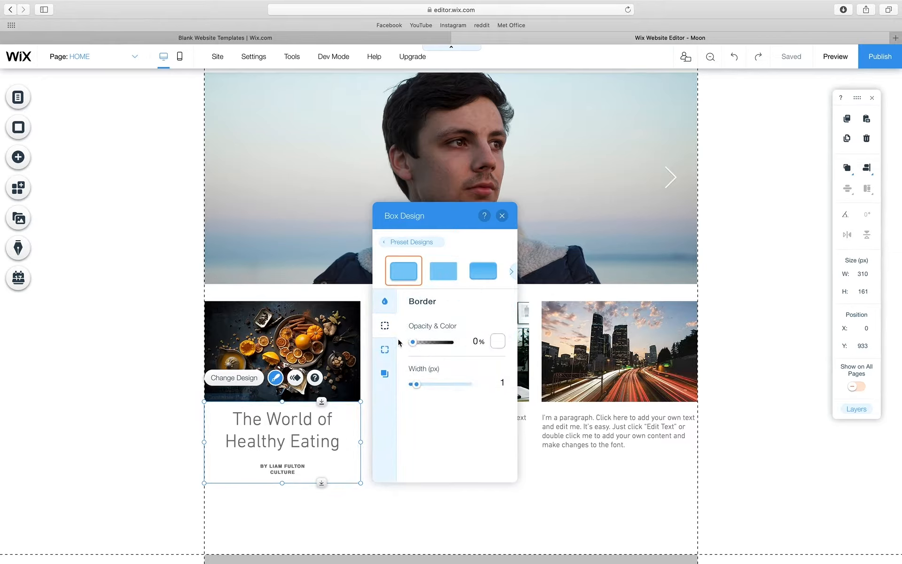
pyautogui.click(502, 217)
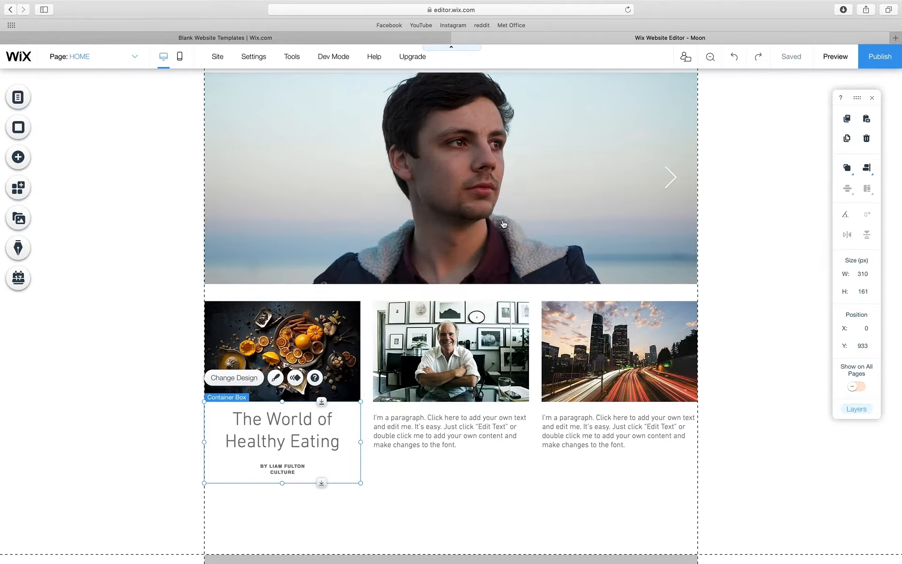
pyautogui.click(431, 483)
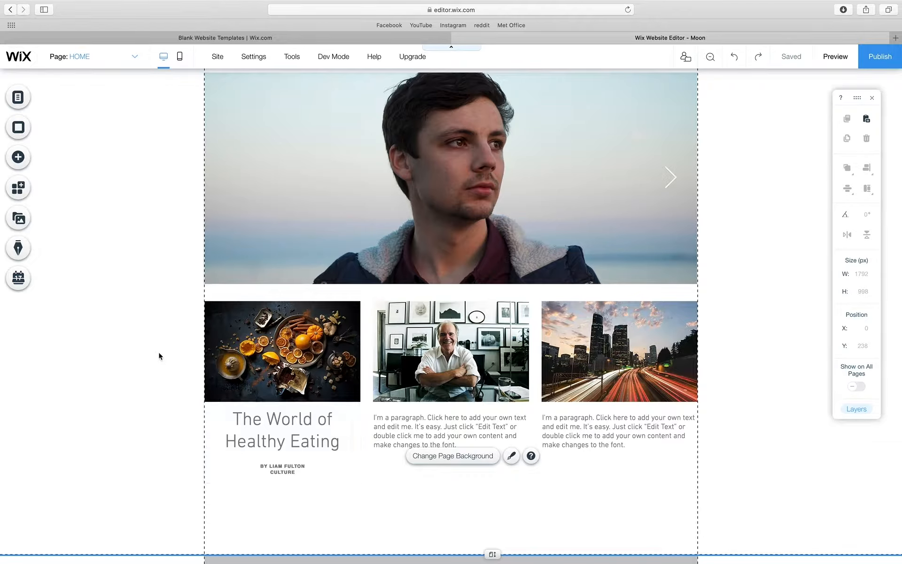
# - Give the page a solid #F2F2F2 background, saved as a custom colour
pyautogui.click(177, 324)
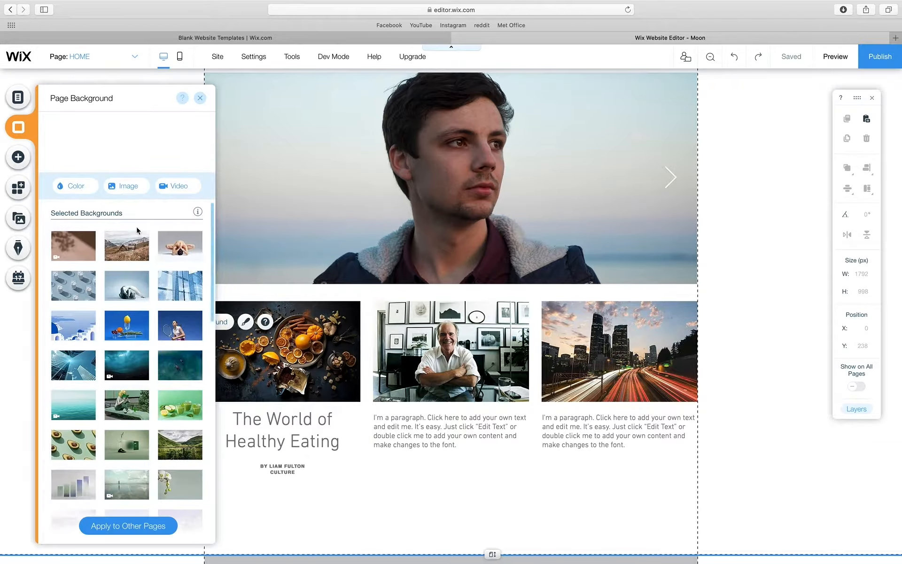
pyautogui.click(86, 189)
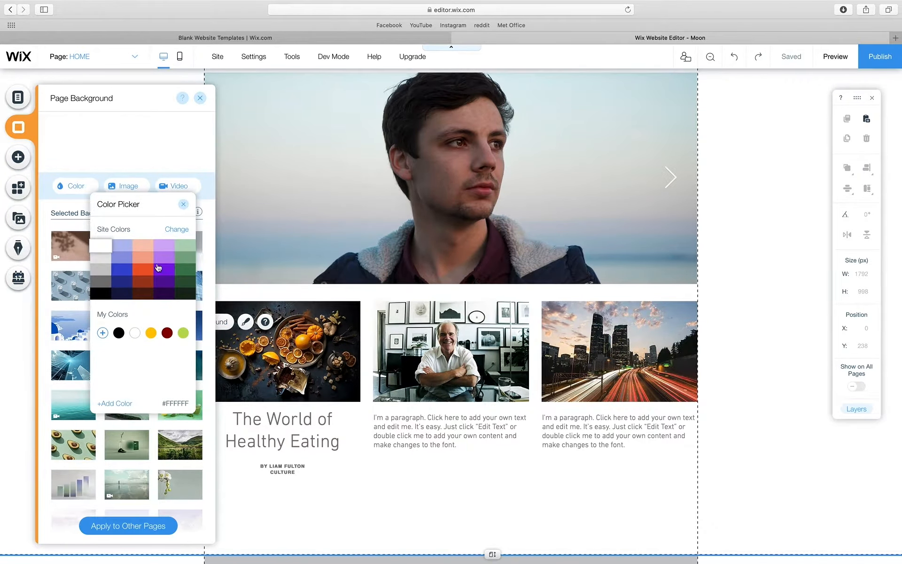
pyautogui.click(115, 405)
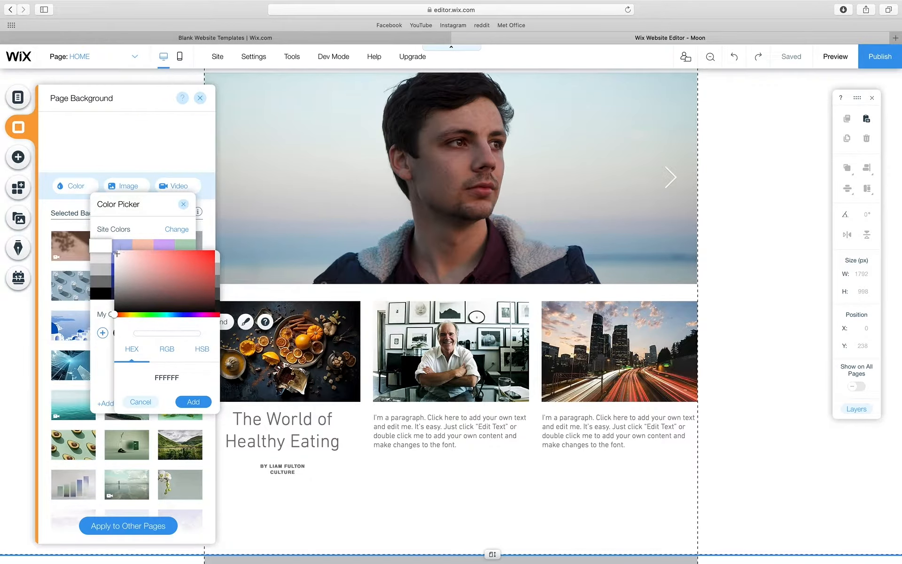
pyautogui.moveTo(117, 254); pyautogui.dragTo(100, 254)
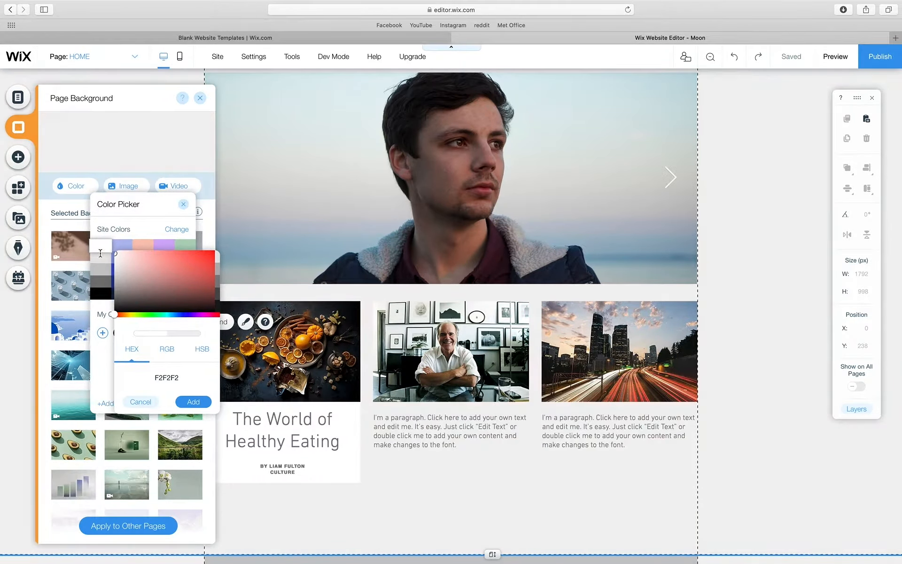
pyautogui.click(194, 402)
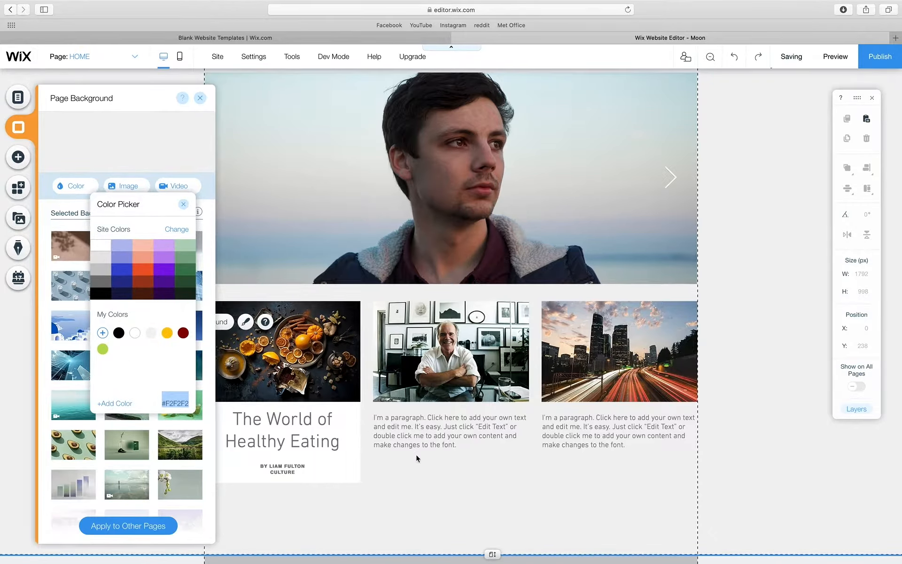
# - Delete the placeholder paragraphs under the middle and right-hand photos
pyautogui.click(203, 102)
pyautogui.click(203, 102)
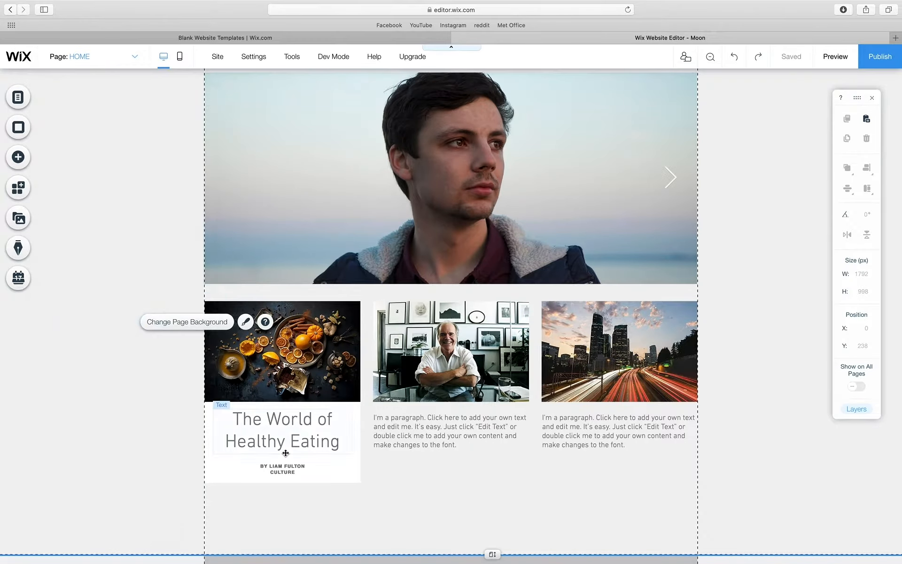
pyautogui.click(342, 466)
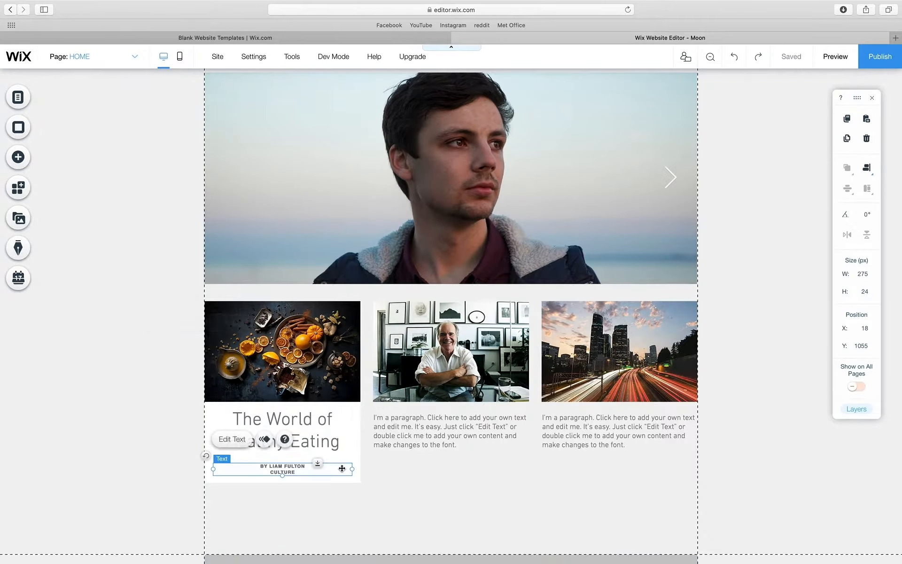
pyautogui.moveTo(361, 502); pyautogui.dragTo(303, 431)
pyautogui.click(402, 435)
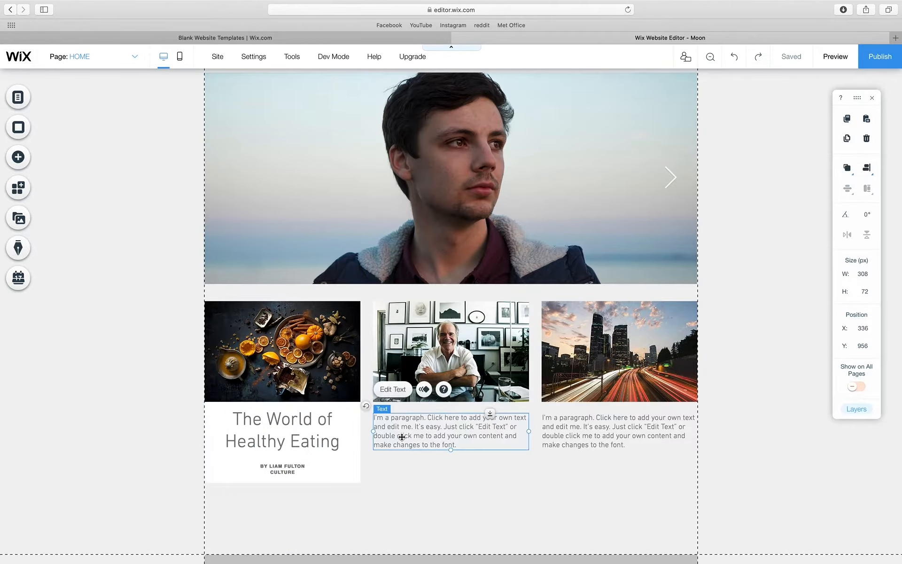
pyautogui.press('Delete')
pyautogui.click(620, 424)
pyautogui.press('Delete')
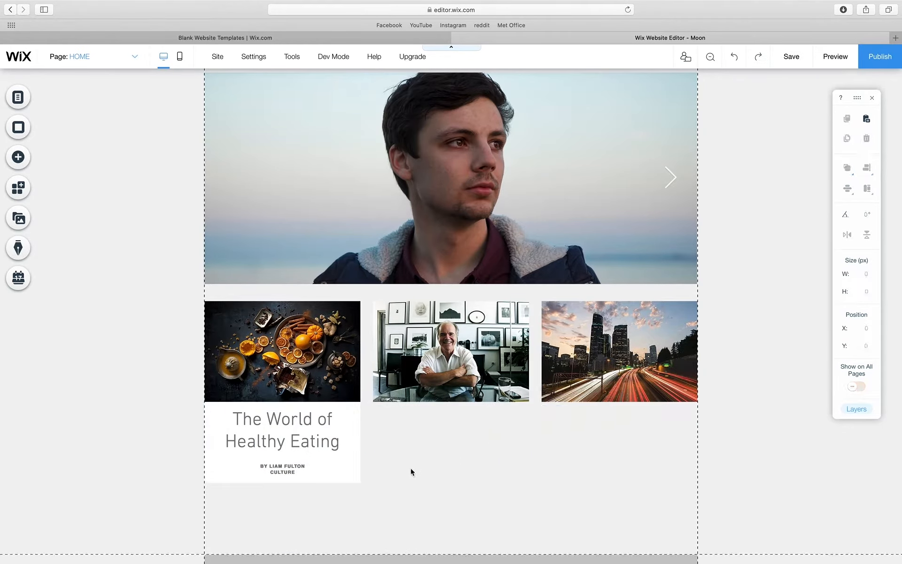
# - Duplicate the food card and place copies under the office and city photos
pyautogui.moveTo(210, 455); pyautogui.dragTo(378, 454)
pyautogui.moveTo(381, 456); pyautogui.dragTo(217, 459)
pyautogui.rightClick(341, 444)
pyautogui.click(381, 256)
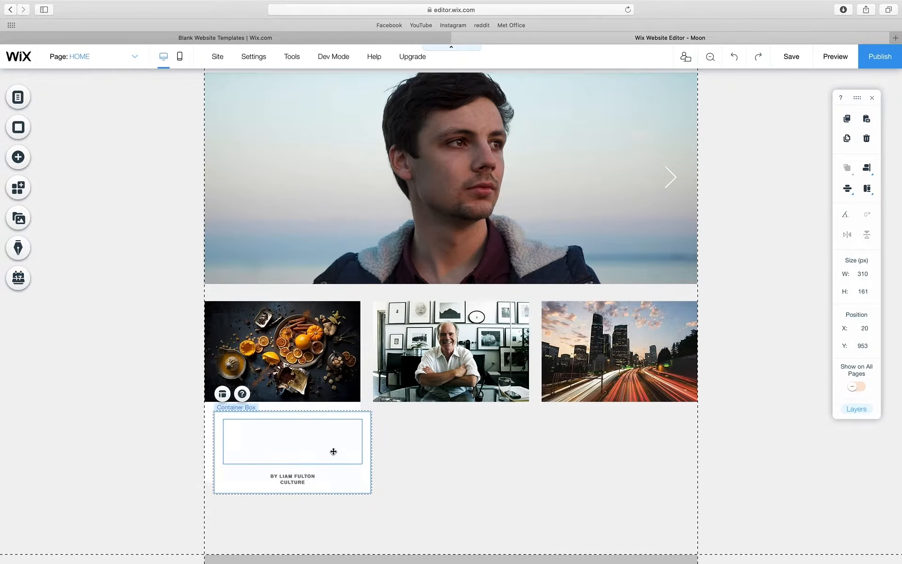
pyautogui.moveTo(333, 451); pyautogui.dragTo(620, 426)
pyautogui.click(549, 492)
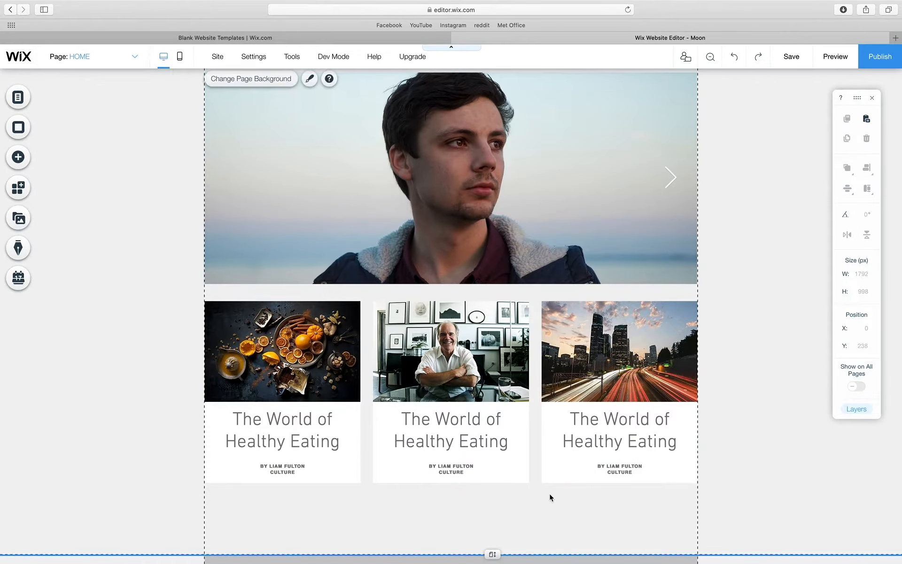
# - Retitle the middle card to its art-collecting headline and give it an author byline plus CULTURE category
pyautogui.doubleClick(435, 422)
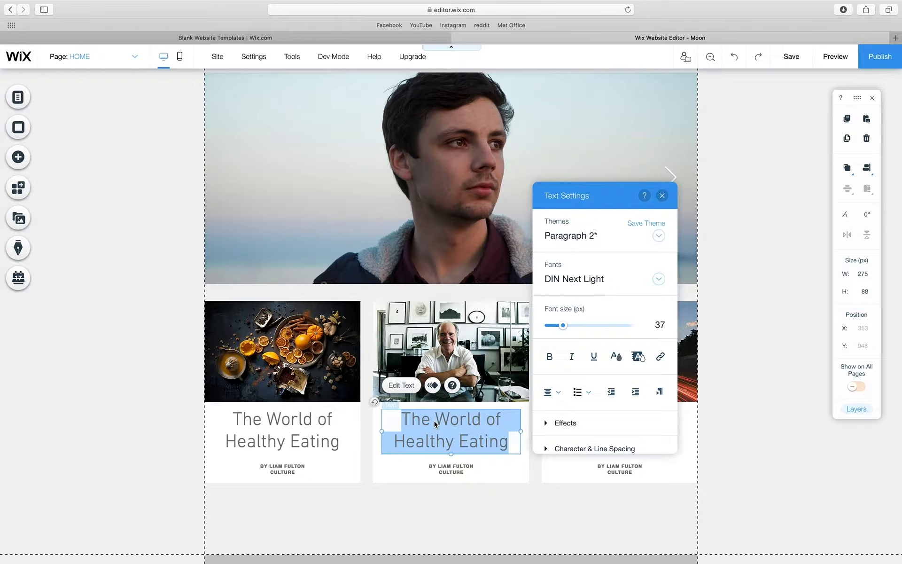
pyautogui.write('KEN')
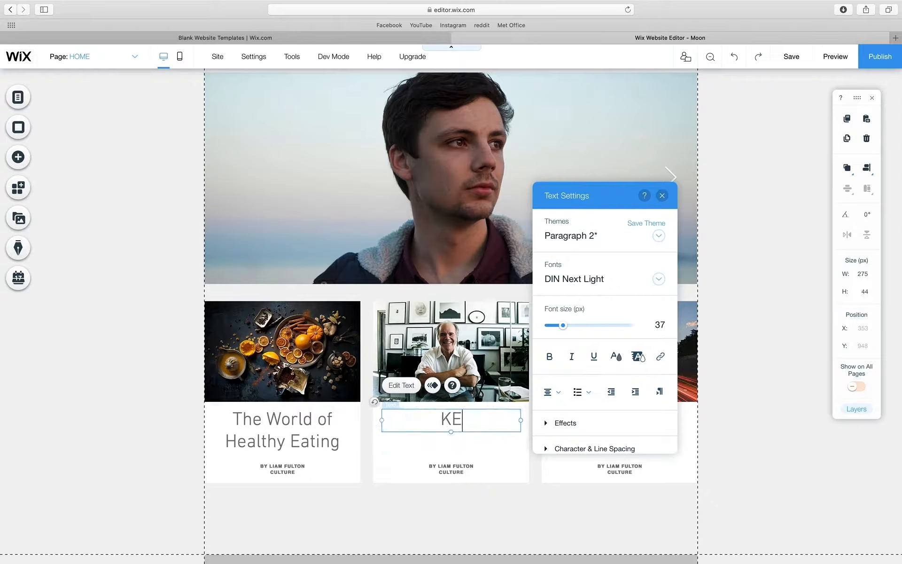
pyautogui.press('BackSpace')
pyautogui.press('BackSpace')
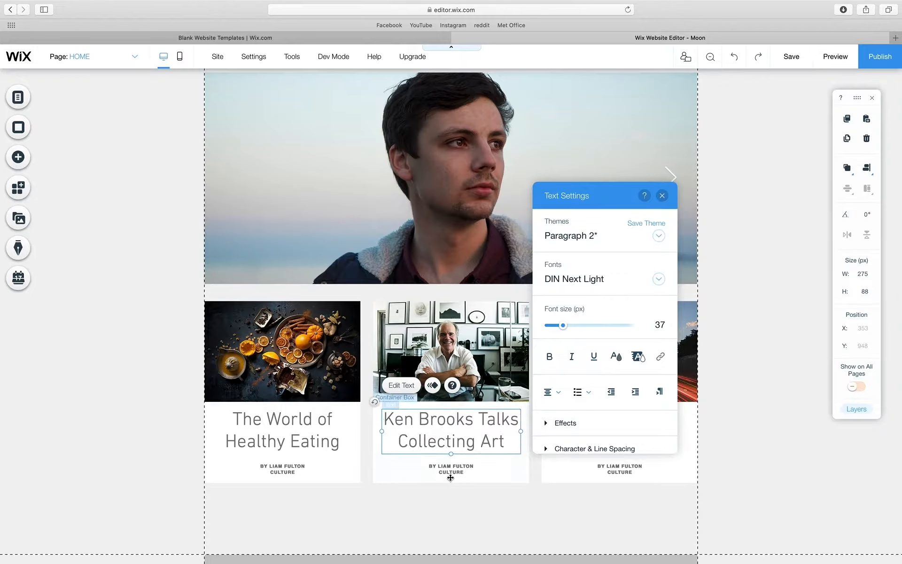
pyautogui.doubleClick(449, 471)
pyautogui.press('Return')
pyautogui.write('CULTURE')
# - Set the first card's category to LIFESTYLE; retitle the third card 'Are We Moving Too Fast?' with a new author
pyautogui.doubleClick(285, 471)
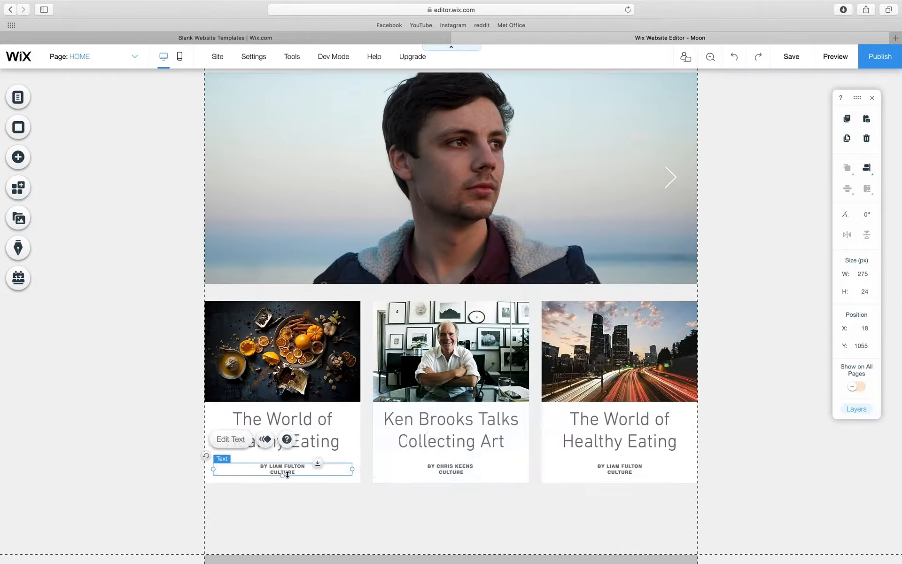
pyautogui.doubleClick(285, 472)
pyautogui.write('LIFESTYLE')
pyautogui.doubleClick(607, 420)
pyautogui.write('Are We Moving Too Fast?')
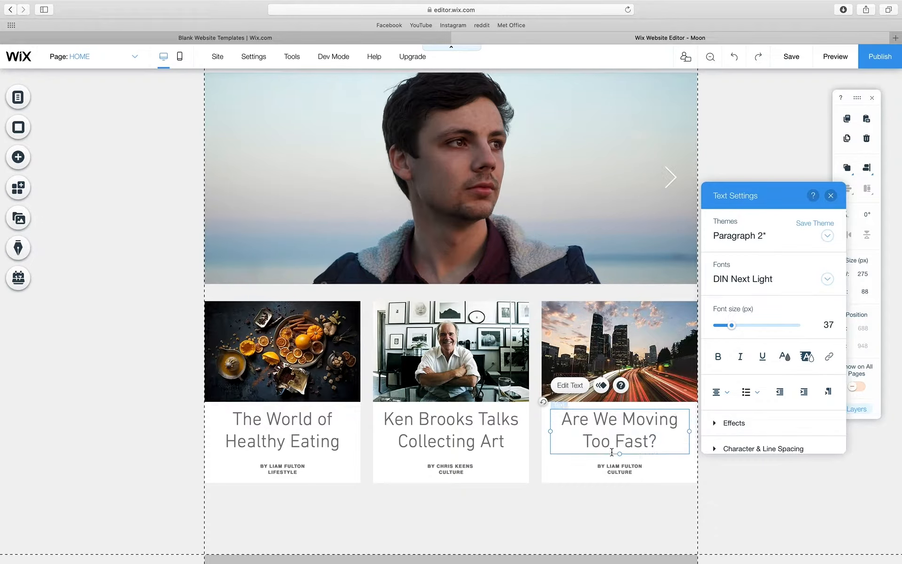
pyautogui.doubleClick(647, 467)
pyautogui.moveTo(648, 466); pyautogui.dragTo(606, 467)
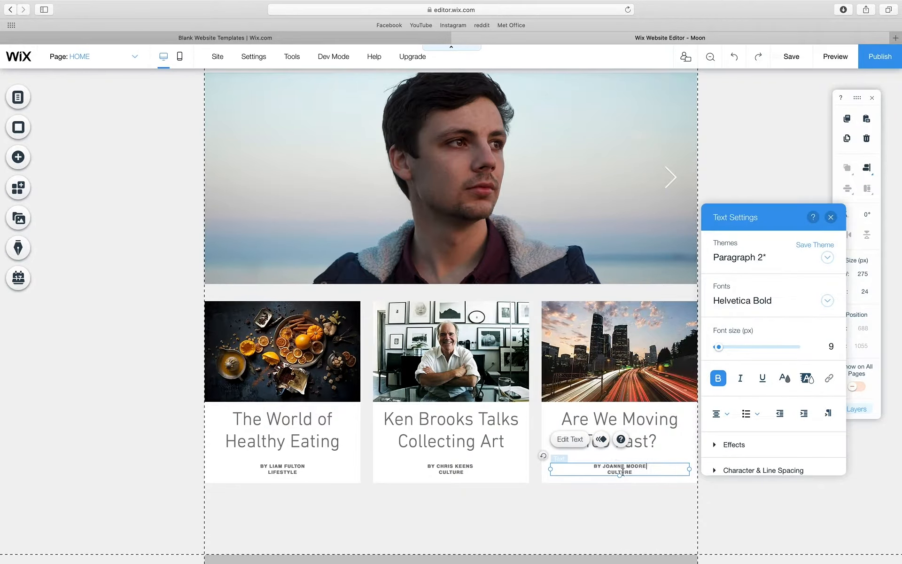
pyautogui.click(514, 506)
# - Move the art-collecting card to the left slot and extend the section's bottom edge downward
pyautogui.scroll(-2, 475, 466)
pyautogui.moveTo(467, 310); pyautogui.dragTo(299, 308)
pyautogui.click(423, 458)
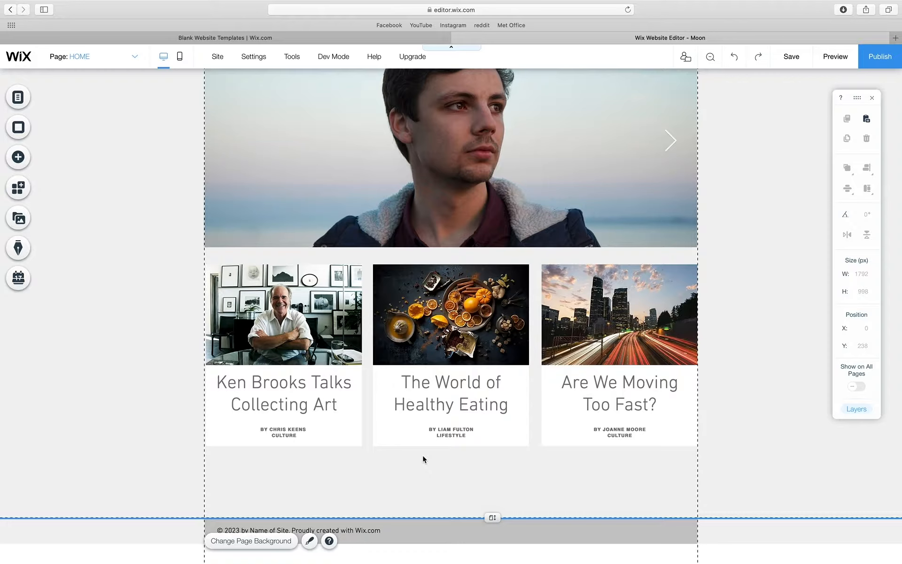
pyautogui.moveTo(492, 518); pyautogui.dragTo(493, 563)
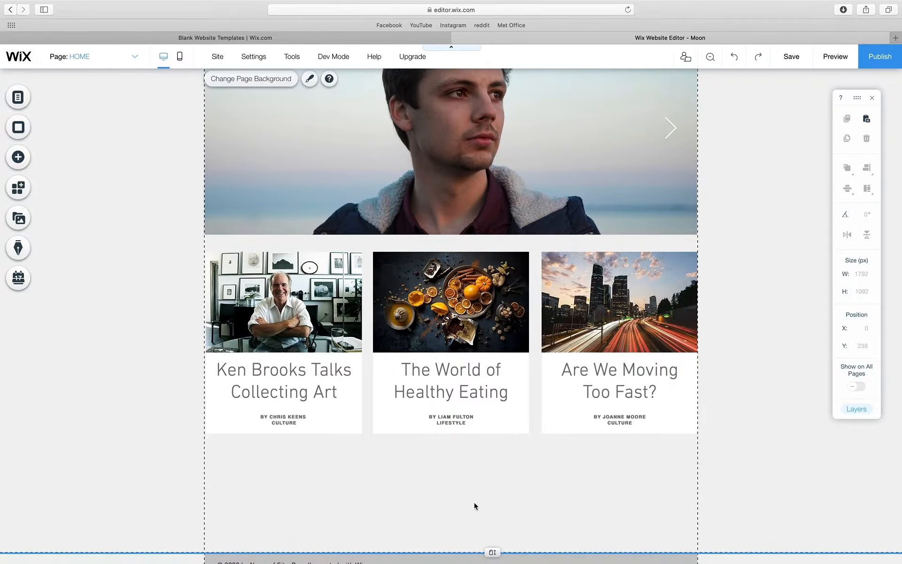
pyautogui.scroll(5, 430, 212)
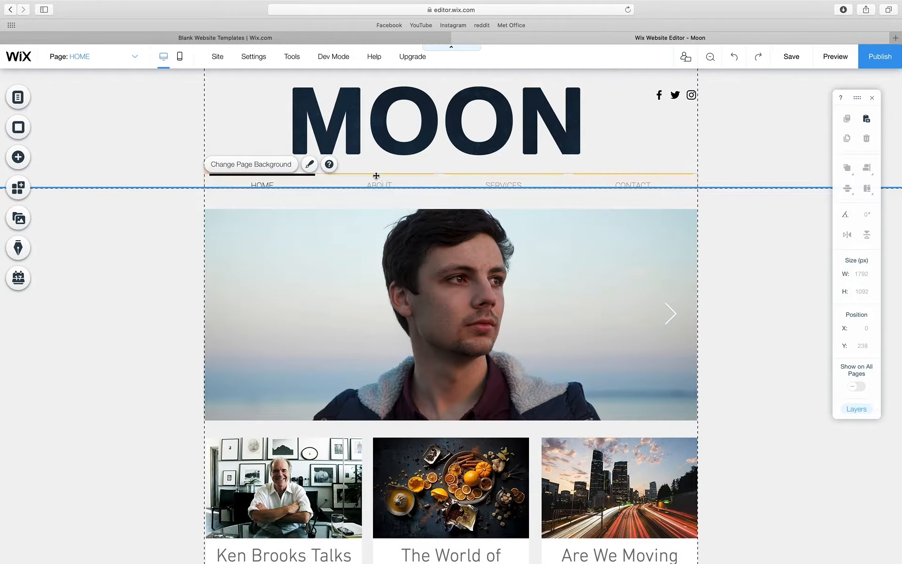
pyautogui.scroll(-5, 377, 176)
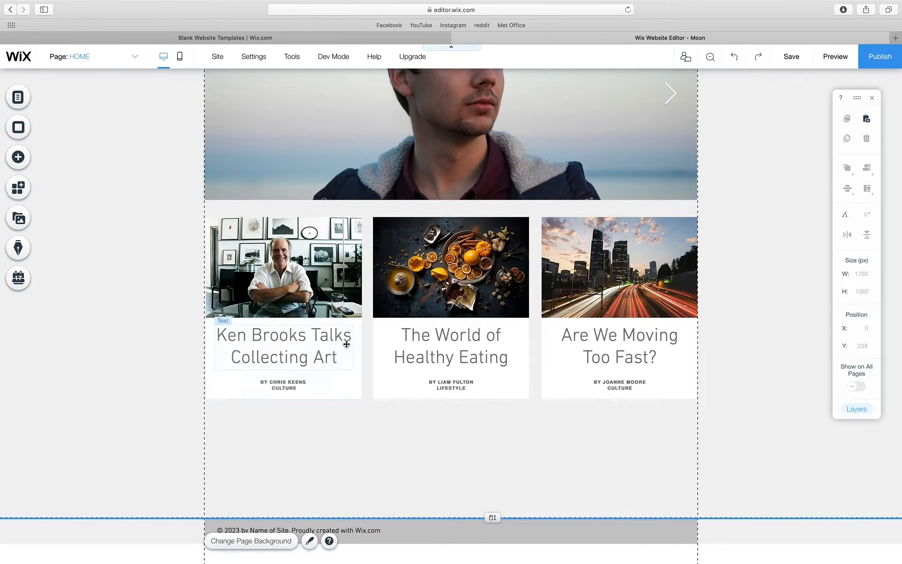
# - Add a themed decorative line below the article cards
pyautogui.click(17, 158)
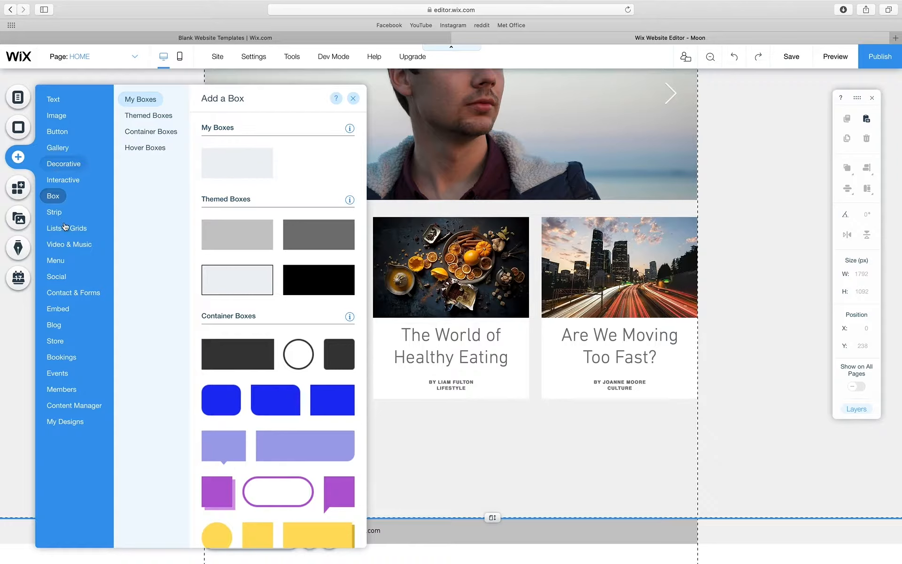
pyautogui.moveTo(68, 228)
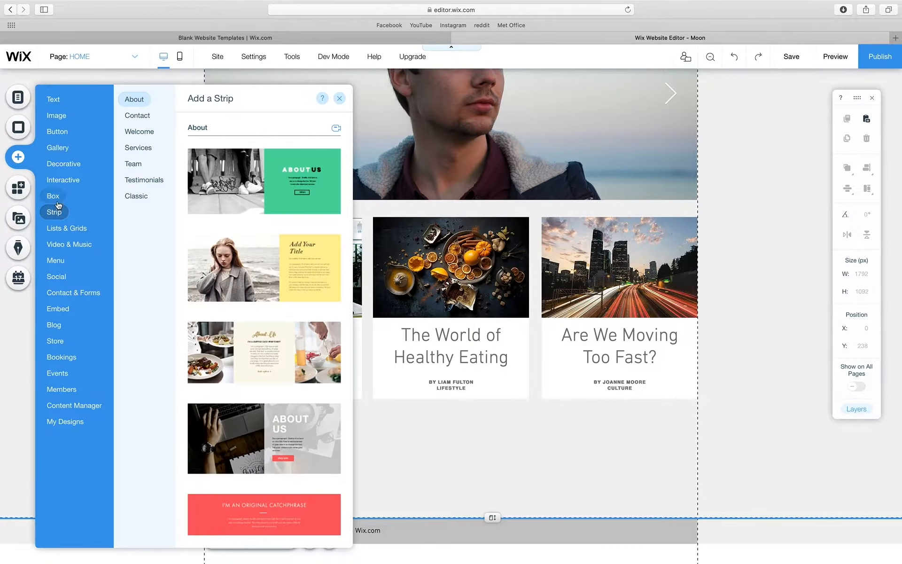
pyautogui.moveTo(63, 185)
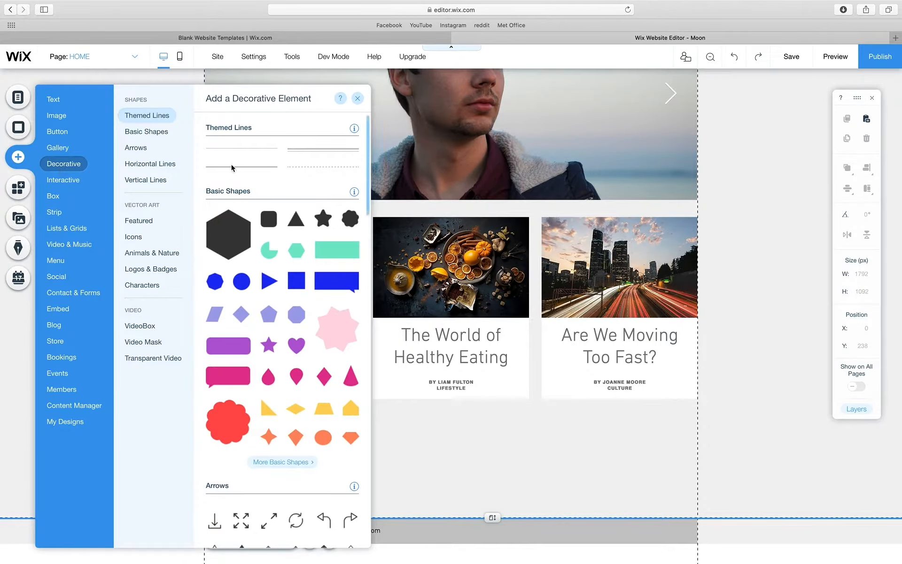
pyautogui.moveTo(239, 151); pyautogui.dragTo(426, 447)
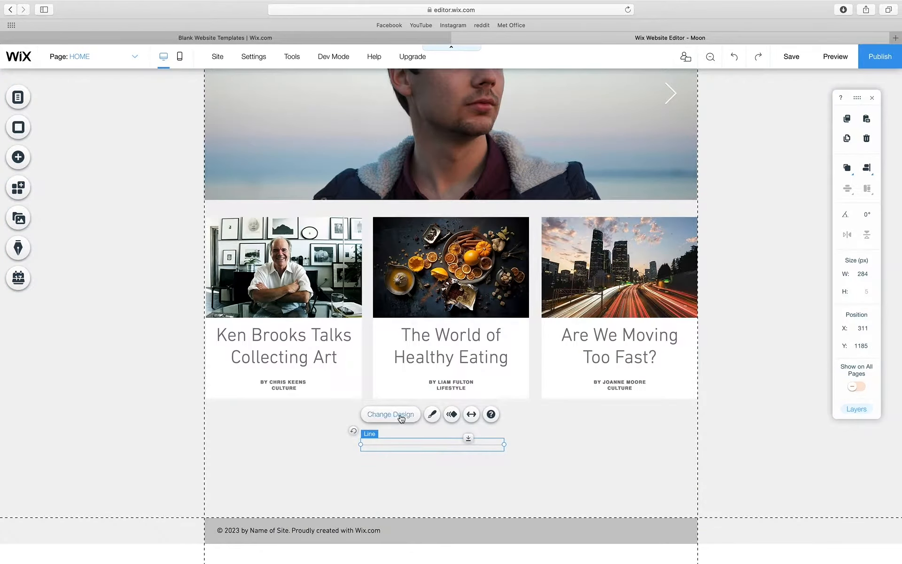
# - Customize the line's design to the yellow colour #FFC600
pyautogui.click(432, 414)
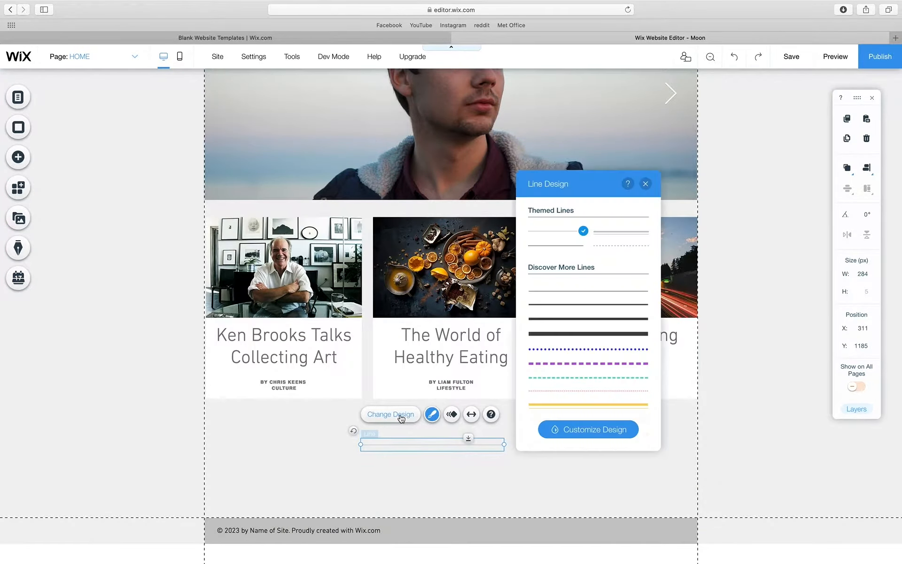
pyautogui.click(607, 425)
pyautogui.click(641, 308)
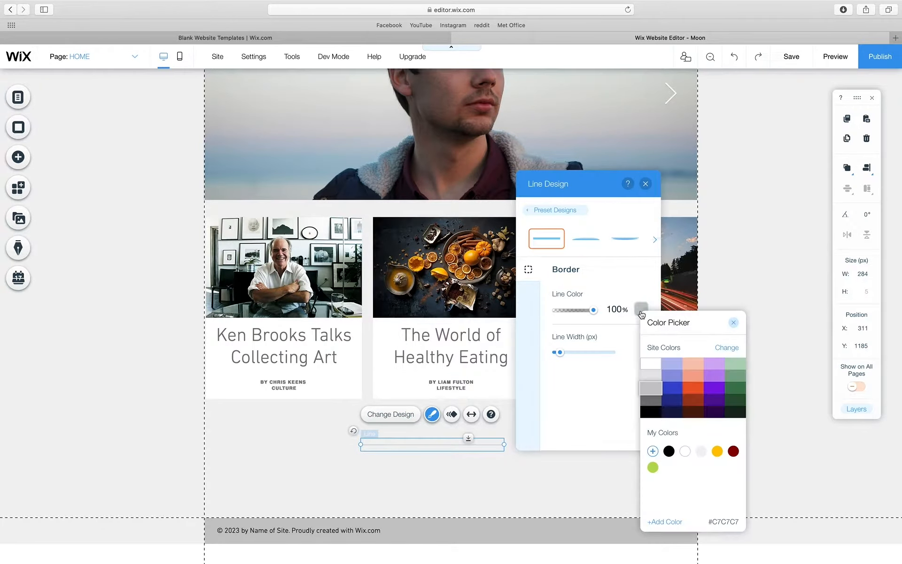
pyautogui.click(717, 451)
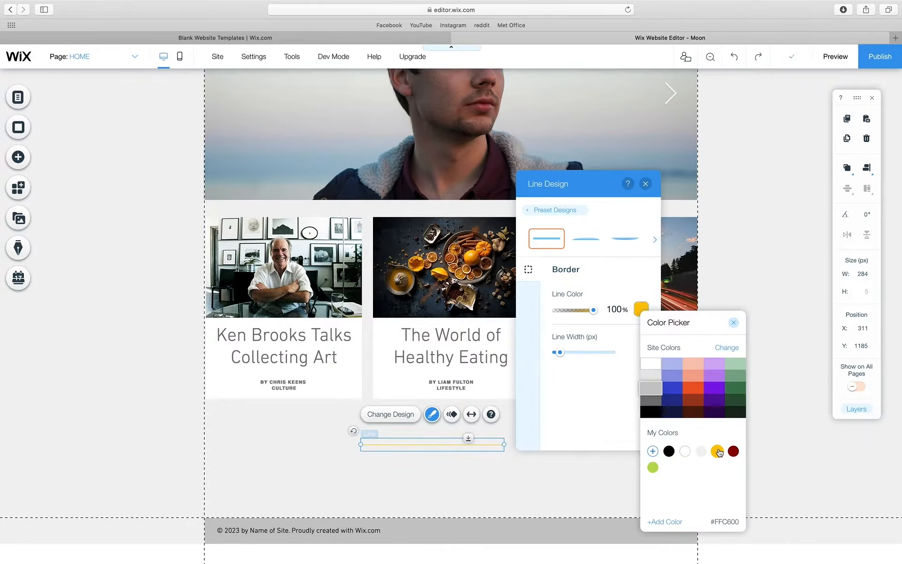
pyautogui.click(733, 323)
pyautogui.click(645, 184)
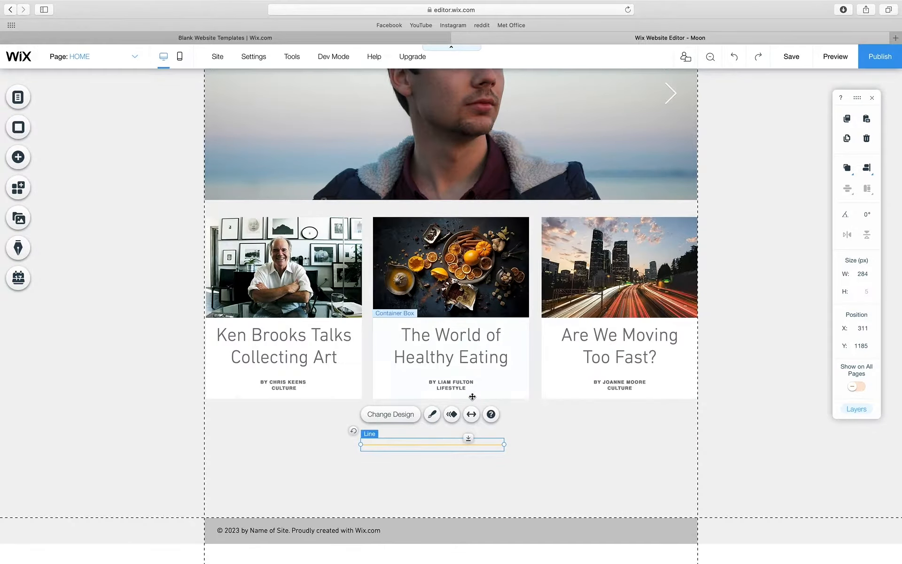
# - Position the yellow line under the first card's byline and stretch it to the card's width
pyautogui.moveTo(453, 444); pyautogui.dragTo(329, 436)
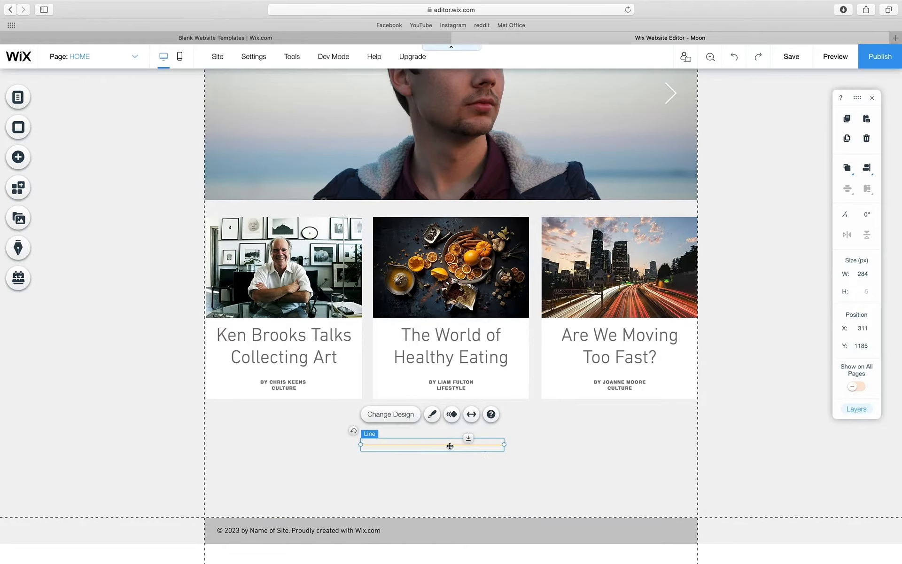
pyautogui.moveTo(450, 445); pyautogui.dragTo(307, 401)
pyautogui.moveTo(218, 398); pyautogui.dragTo(205, 397)
pyautogui.click(239, 396)
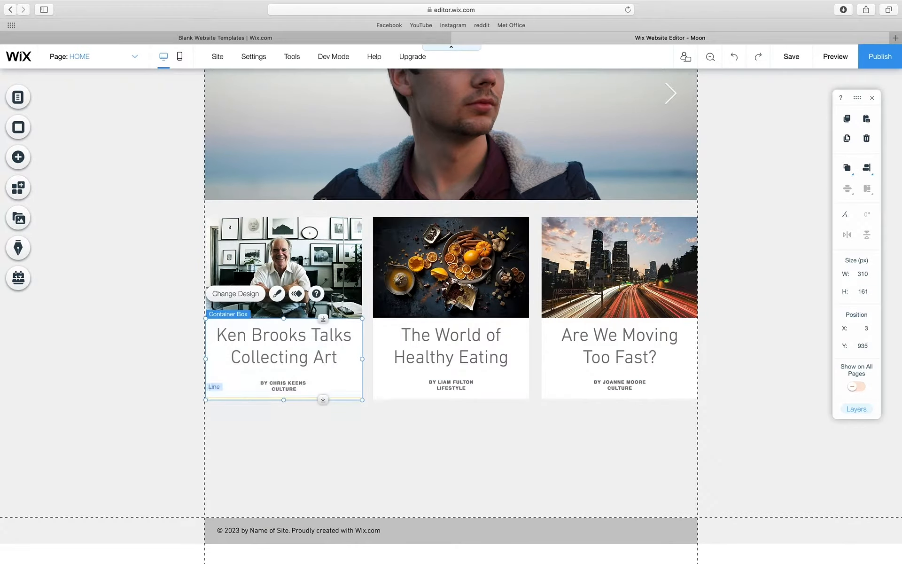
# - Nudge the first card's yellow line down onto the card's bottom edge
pyautogui.scroll(5, 348, 397)
pyautogui.click(179, 413)
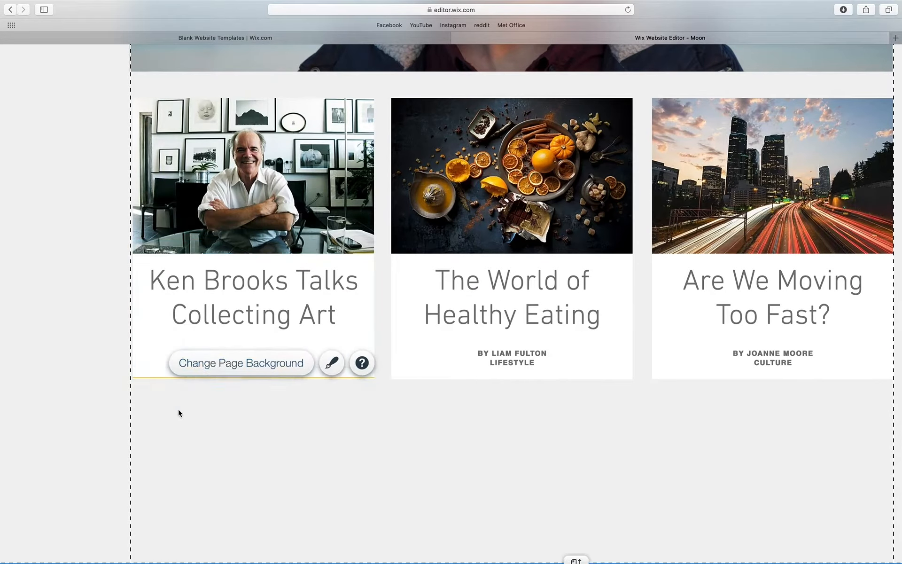
pyautogui.click(444, 505)
pyautogui.click(330, 379)
pyautogui.press('Down')
pyautogui.press('Down')
pyautogui.click(280, 460)
pyautogui.scroll(-5, 472, 396)
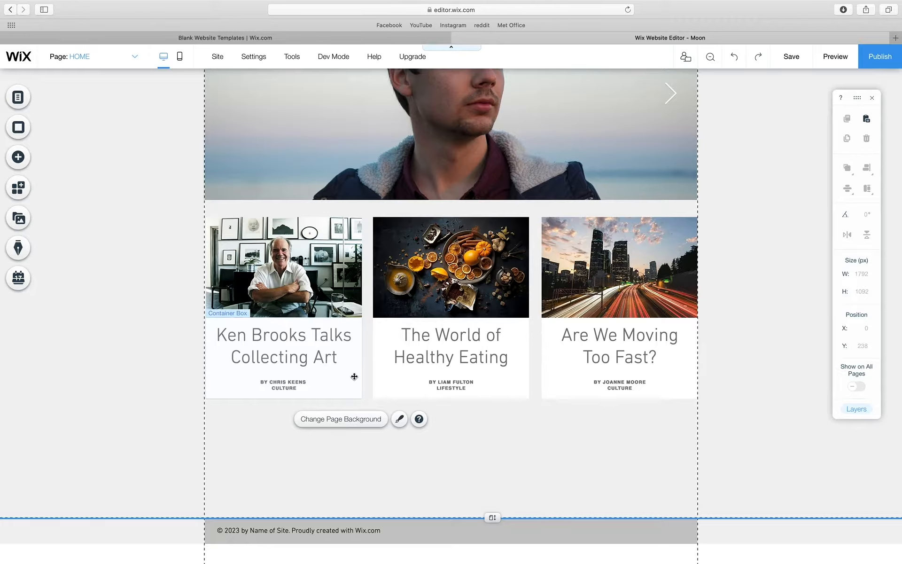
# - Send the yellow line one layer backward and check the first card's arrange order
pyautogui.click(327, 399)
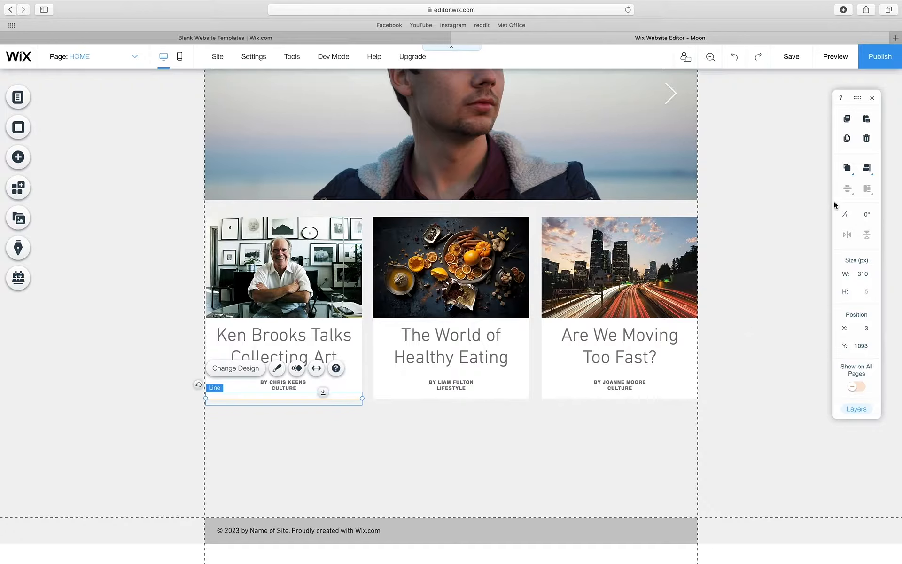
pyautogui.click(846, 169)
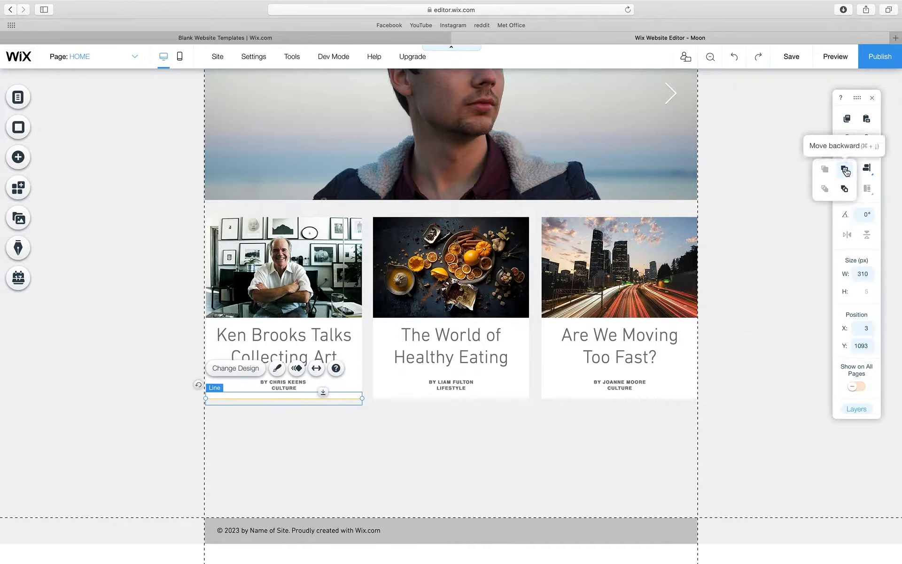
pyautogui.click(846, 170)
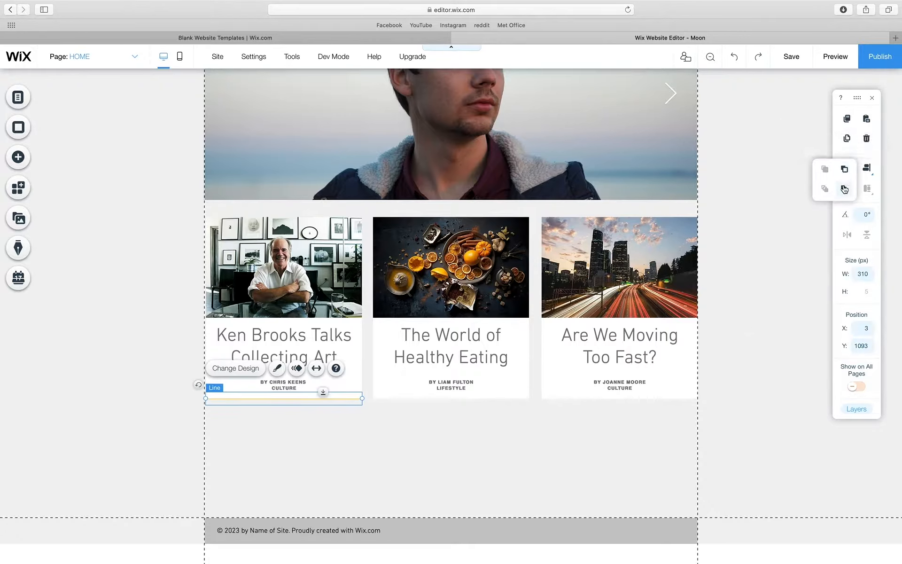
pyautogui.click(360, 348)
pyautogui.click(847, 169)
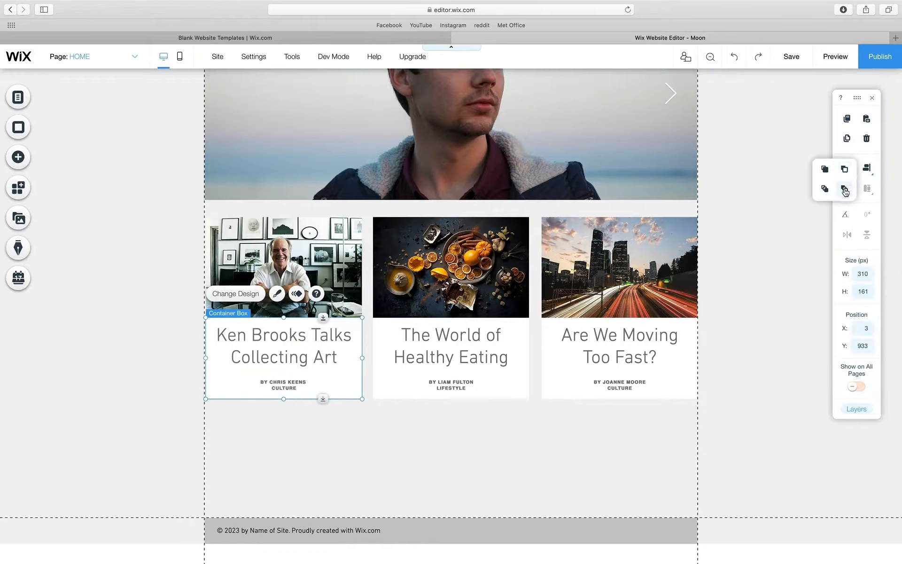
pyautogui.click(424, 438)
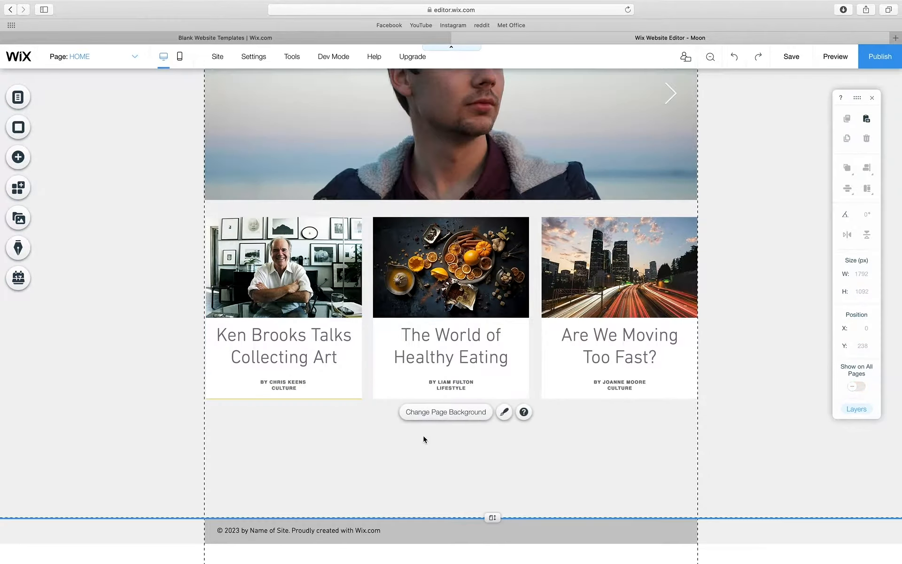
pyautogui.click(340, 398)
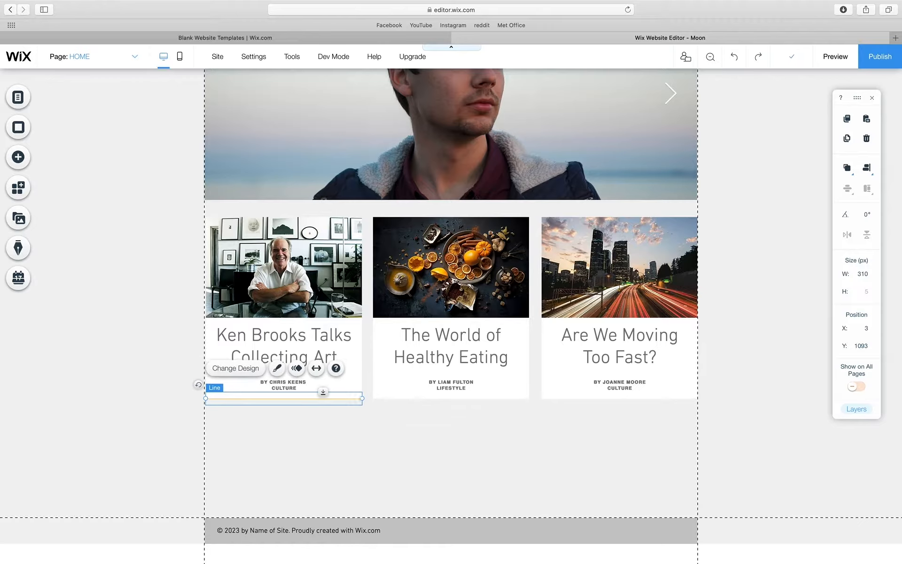
pyautogui.click(345, 421)
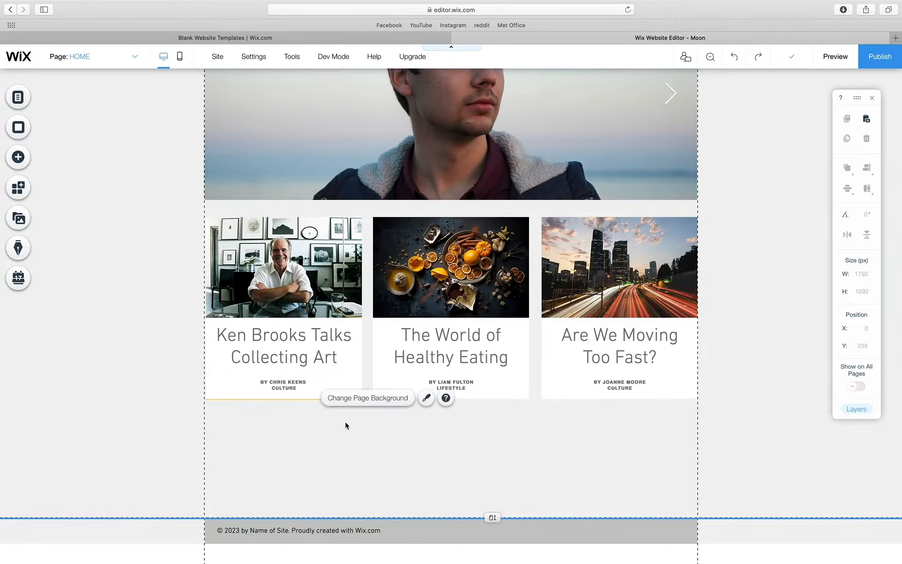
# - Copy the yellow line under the second and third article cards
pyautogui.click(274, 402)
pyautogui.moveTo(274, 402); pyautogui.dragTo(437, 401)
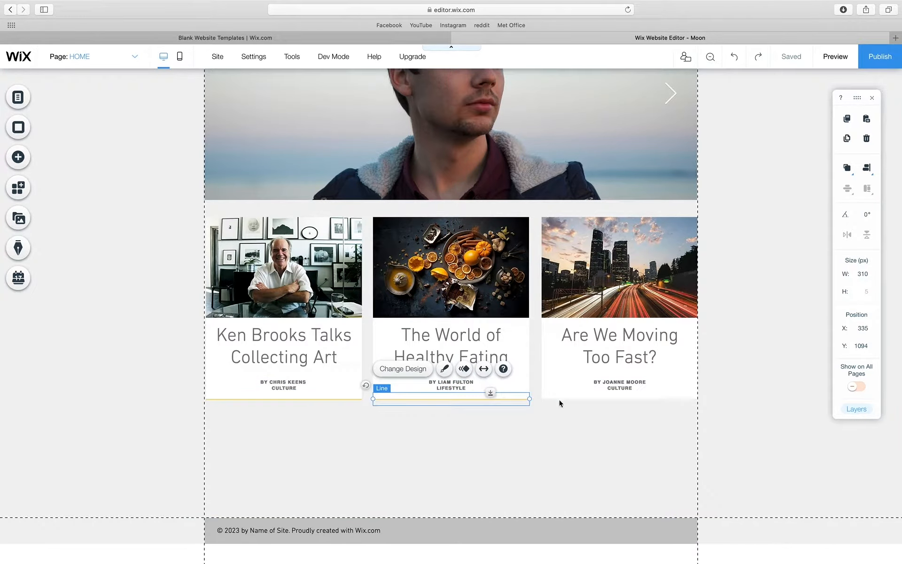
pyautogui.moveTo(559, 403); pyautogui.dragTo(606, 403)
pyautogui.click(578, 450)
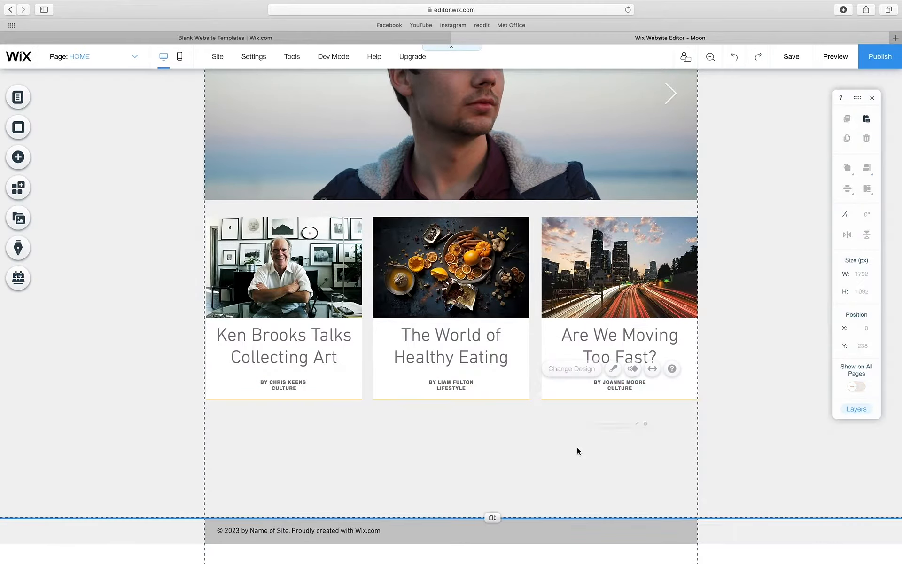
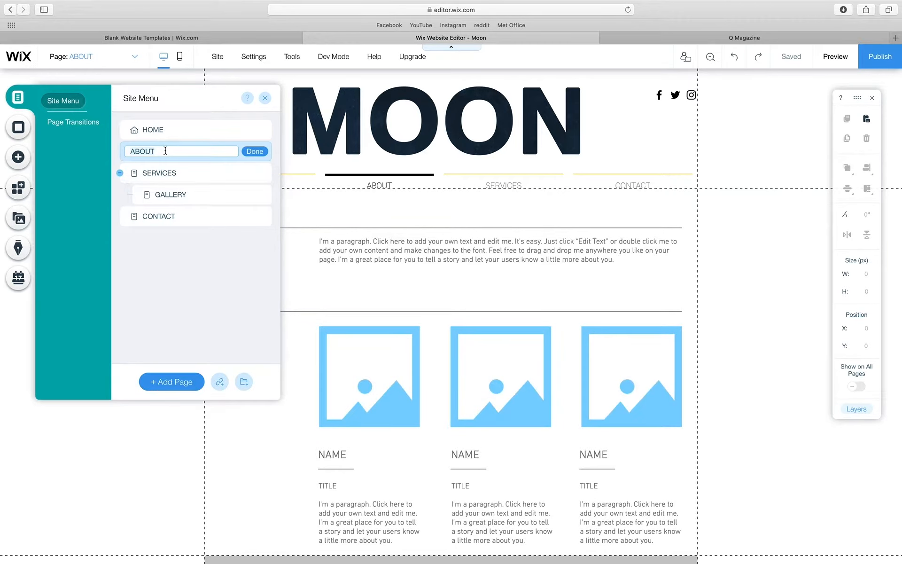
# - Rename the three pages to NEWS, LIFESTYLE and CULTURE in the Site Menu
pyautogui.write('MEW')
pyautogui.press('BackSpace')
pyautogui.press('BackSpace')
pyautogui.write('NEWS')
pyautogui.click(259, 152)
pyautogui.doubleClick(225, 173)
pyautogui.write('LIFESTYLE')
pyautogui.doubleClick(169, 216)
pyautogui.write('CULTURE')
pyautogui.click(185, 196)
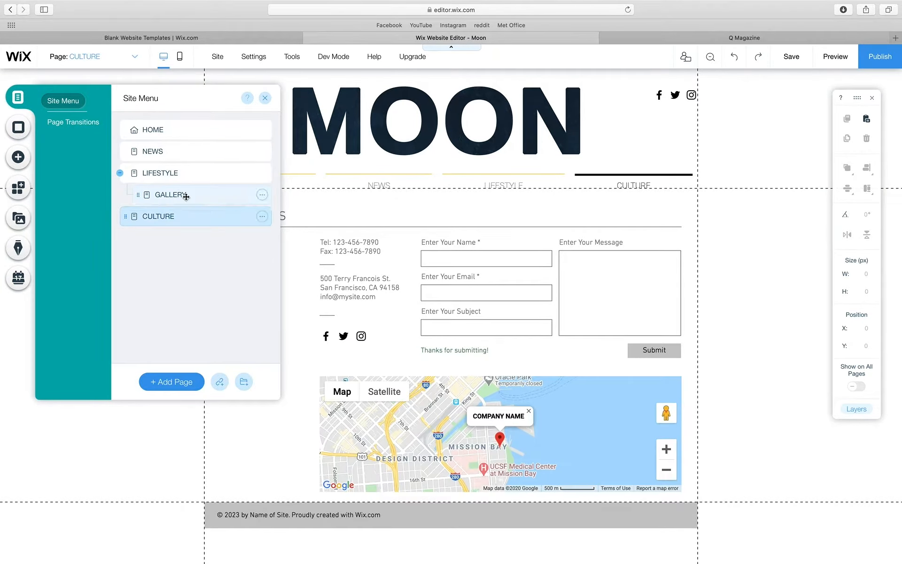
# - Delete the GALLERY page and close the Site Menu
pyautogui.click(262, 195)
pyautogui.click(301, 323)
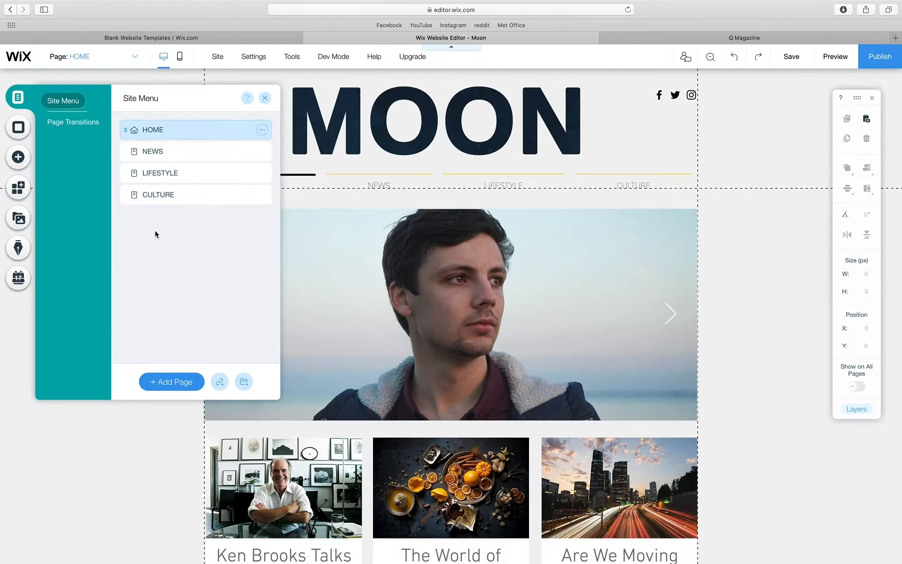
pyautogui.click(265, 98)
# - Lengthen the Home page and move a card's container box below the three cards
pyautogui.scroll(-5, 134, 249)
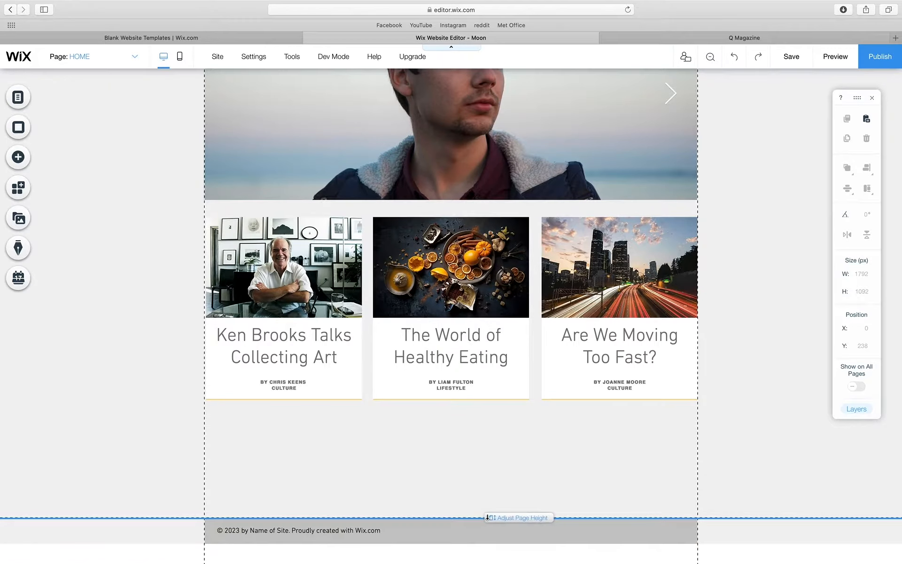
pyautogui.moveTo(489, 518); pyautogui.dragTo(488, 563)
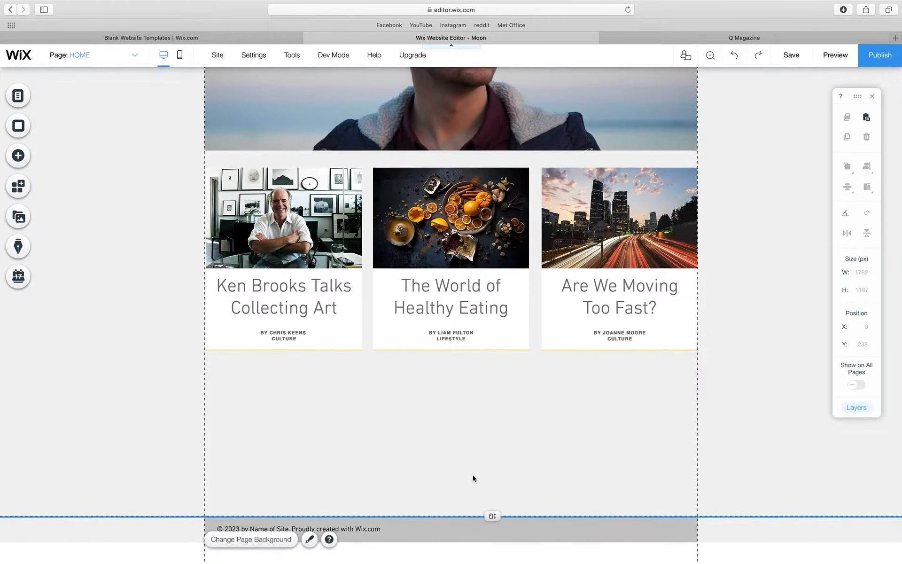
pyautogui.moveTo(492, 517); pyautogui.dragTo(492, 563)
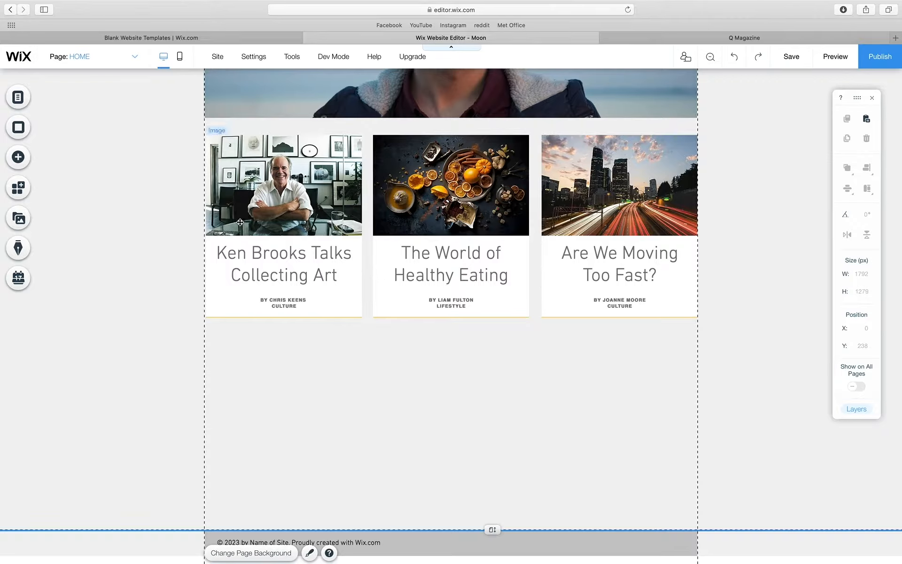
pyautogui.click(350, 294)
pyautogui.click(353, 290)
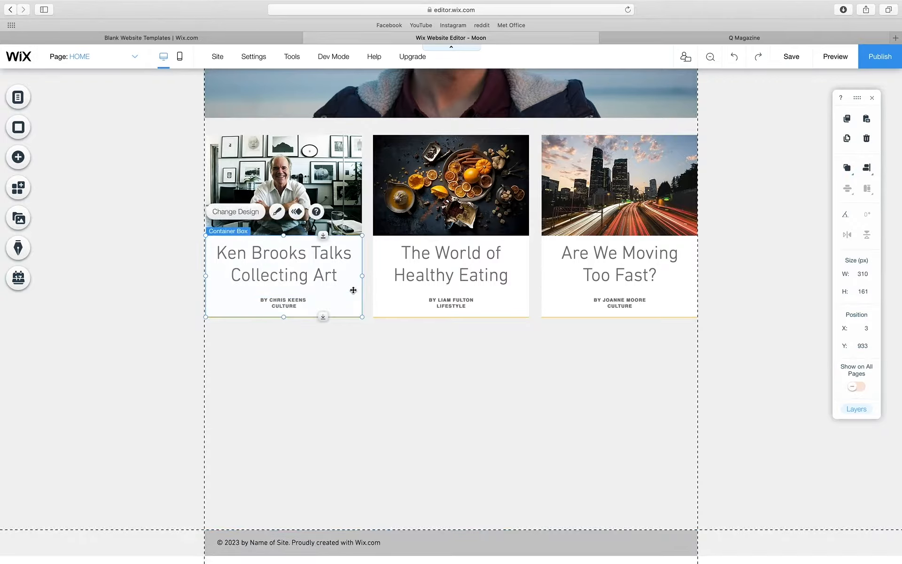
pyautogui.moveTo(352, 290); pyautogui.dragTo(363, 455)
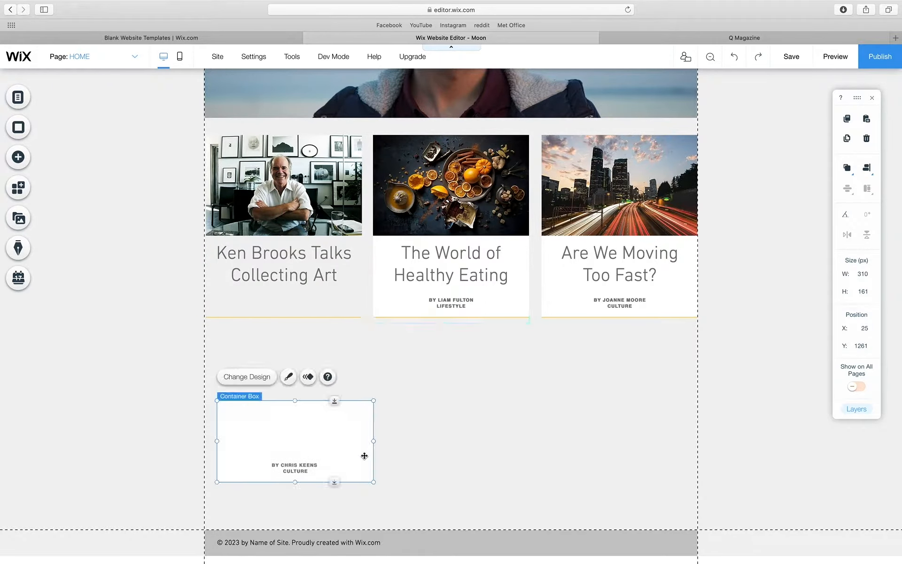
pyautogui.click(736, 61)
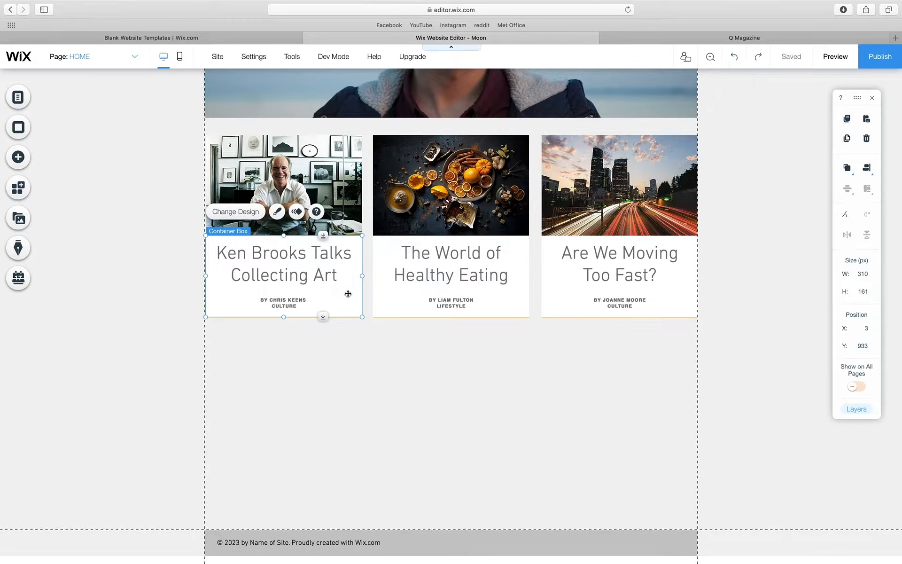
pyautogui.moveTo(348, 293); pyautogui.dragTo(347, 380)
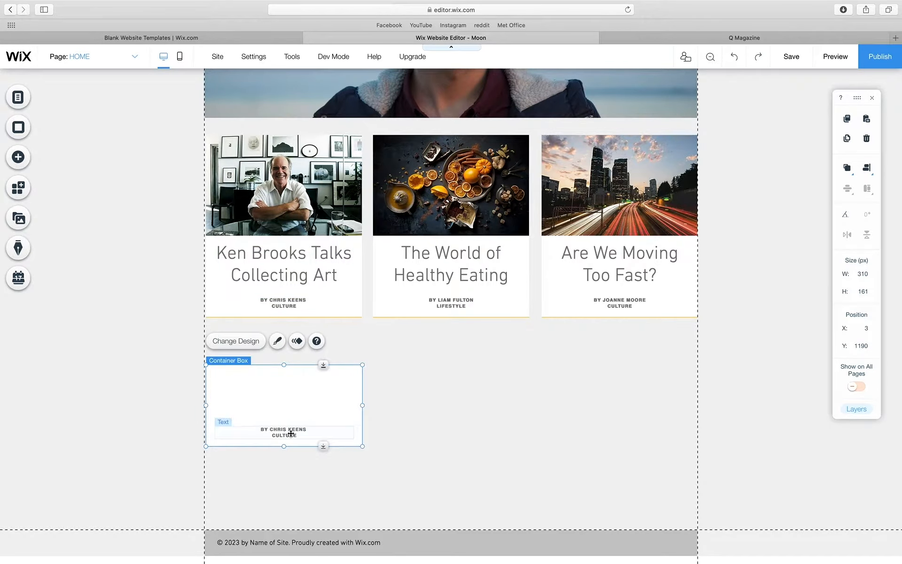
# - Resize the empty box to 980 × 420 px full width and push the footer lower
pyautogui.click(290, 433)
pyautogui.moveTo(291, 433); pyautogui.dragTo(286, 410)
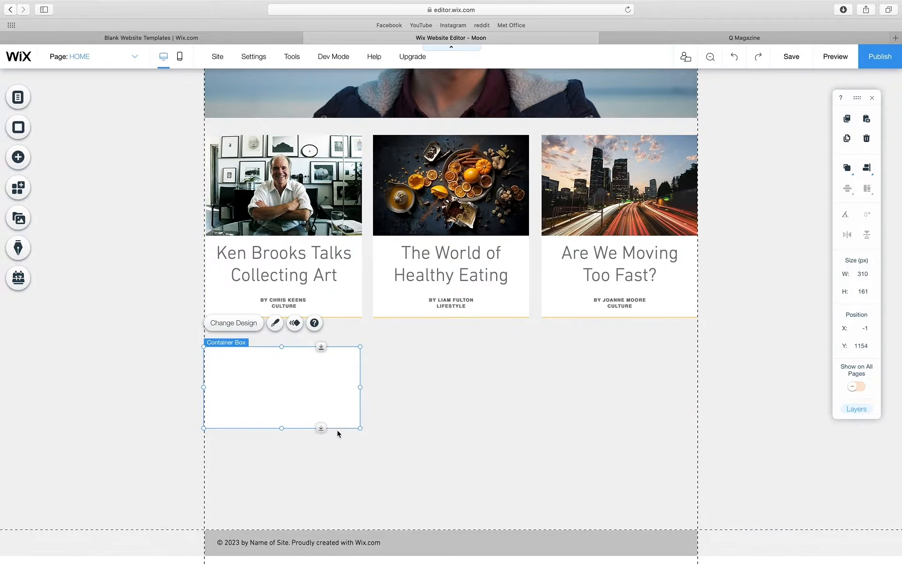
pyautogui.moveTo(356, 428); pyautogui.dragTo(569, 488)
pyautogui.moveTo(359, 417); pyautogui.dragTo(697, 418)
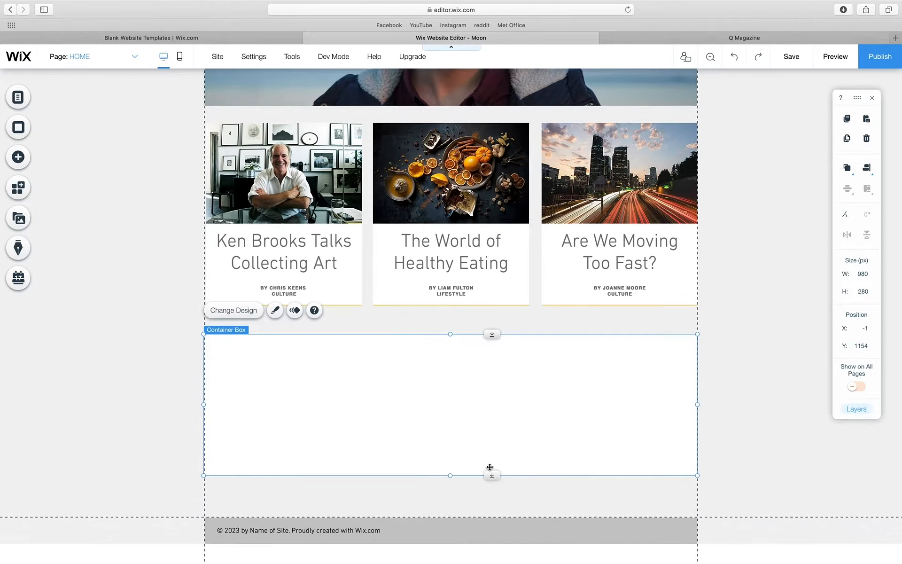
pyautogui.moveTo(452, 475); pyautogui.dragTo(482, 562)
pyautogui.scroll(-2, 477, 494)
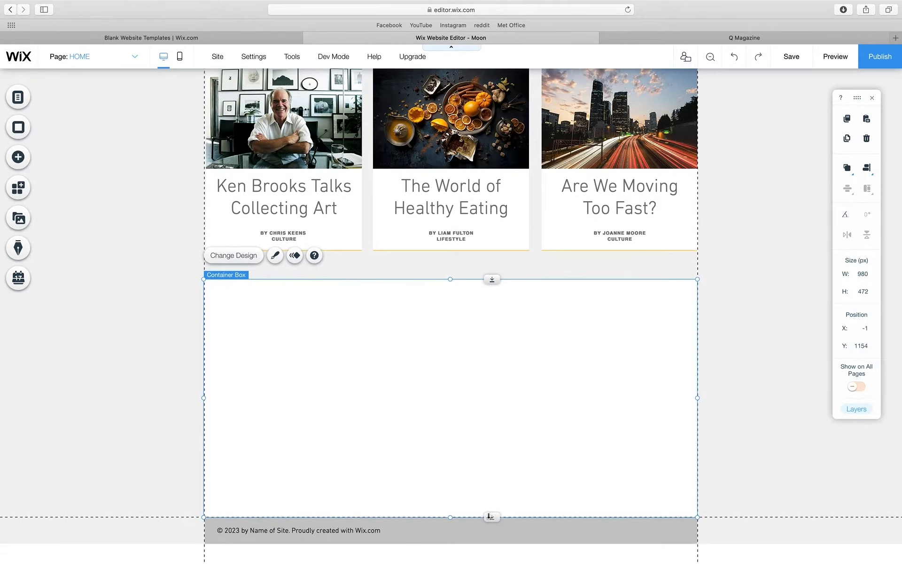
pyautogui.moveTo(493, 519); pyautogui.dragTo(446, 483)
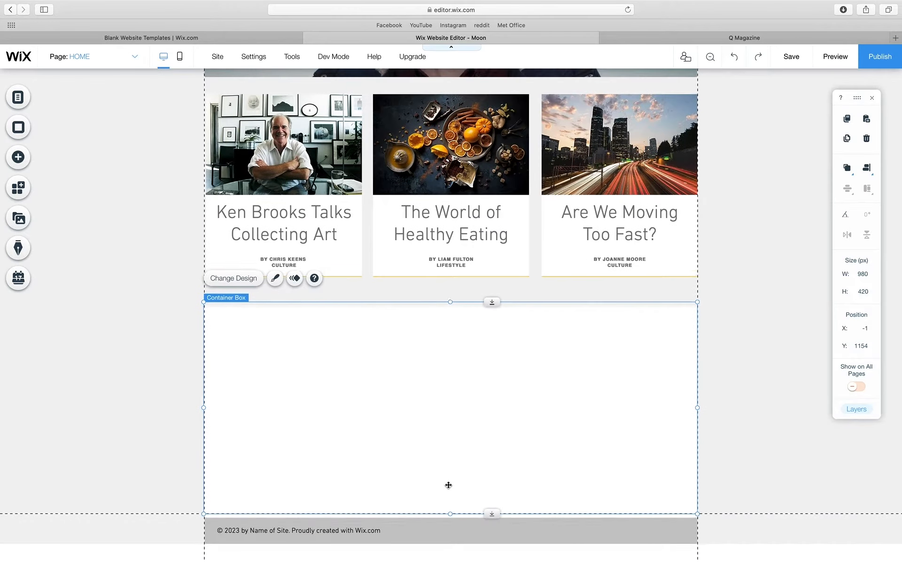
pyautogui.click(470, 539)
pyautogui.moveTo(491, 517); pyautogui.dragTo(491, 563)
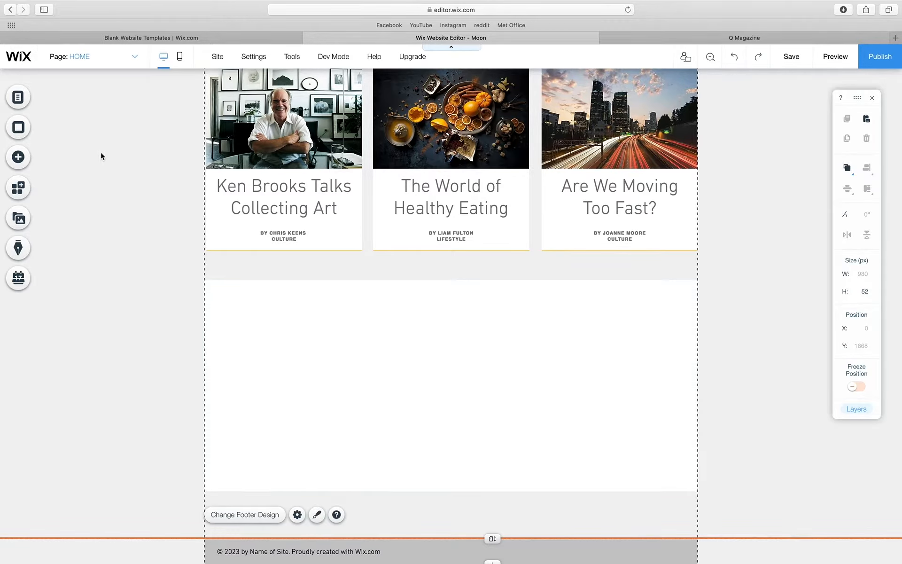
# - Add the A-M25.jpeg guitar photo from My Image Uploads to the page
pyautogui.click(17, 162)
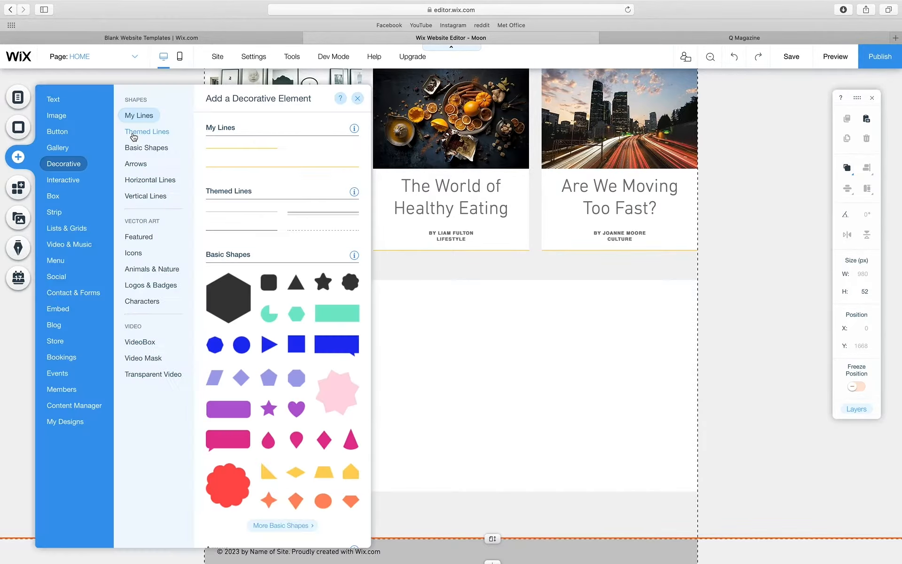
pyautogui.click(48, 121)
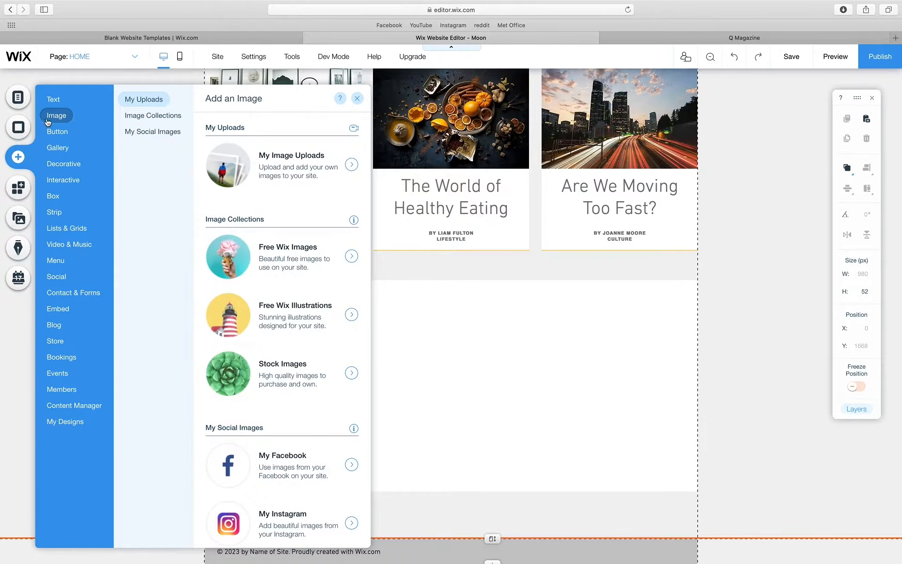
pyautogui.click(352, 165)
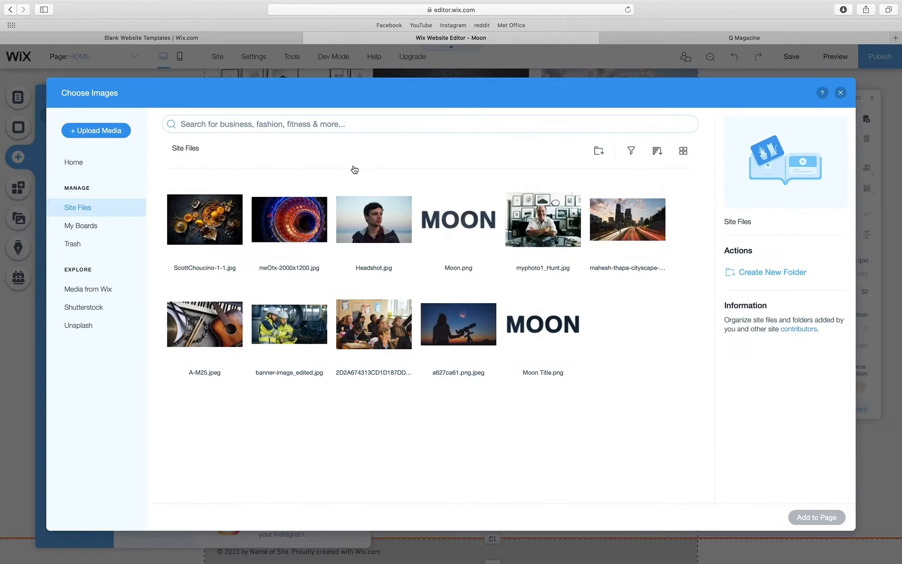
pyautogui.click(206, 338)
pyautogui.click(812, 518)
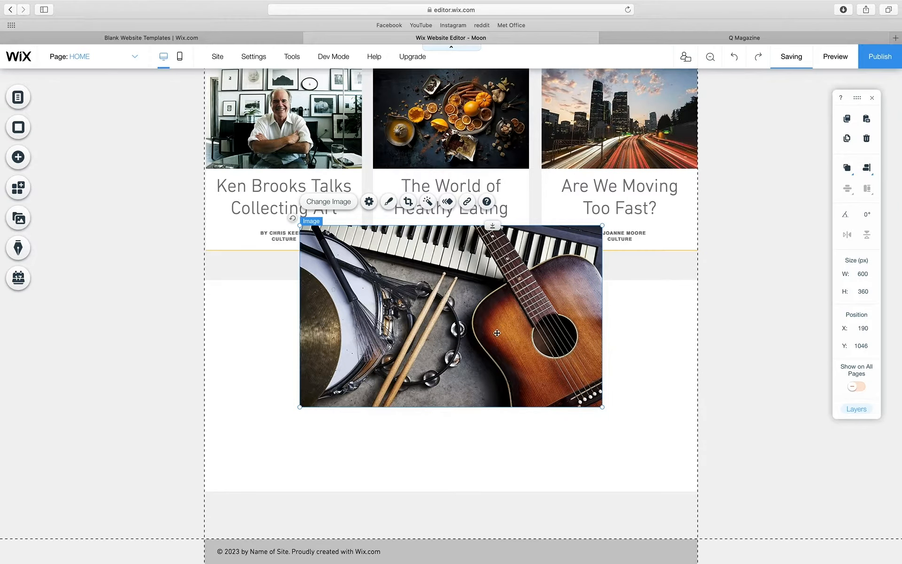
# - Place the photo at 493 × 295 px inside the box and shorten the box to 394 px
pyautogui.moveTo(497, 332); pyautogui.dragTo(379, 425)
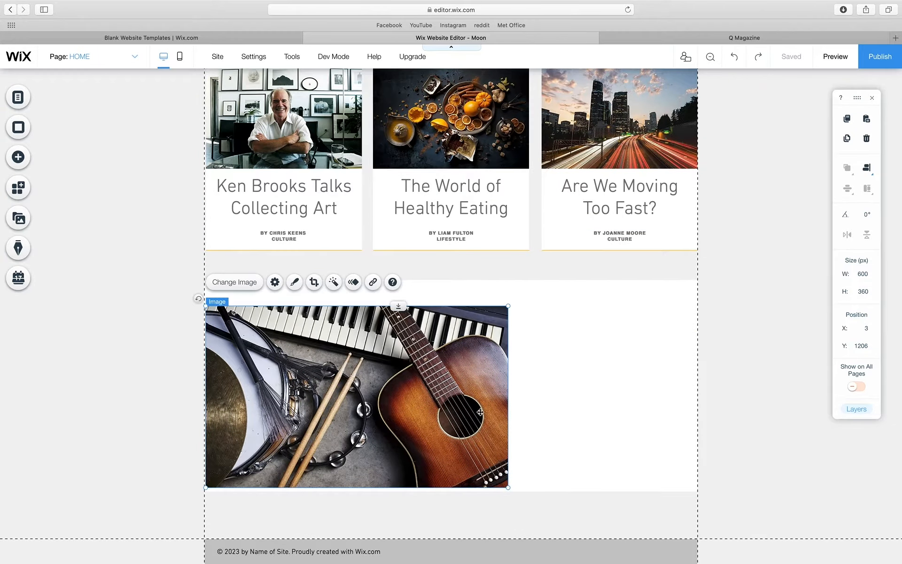
pyautogui.moveTo(509, 484); pyautogui.dragTo(454, 453)
pyautogui.moveTo(366, 397); pyautogui.dragTo(417, 387)
pyautogui.click(495, 477)
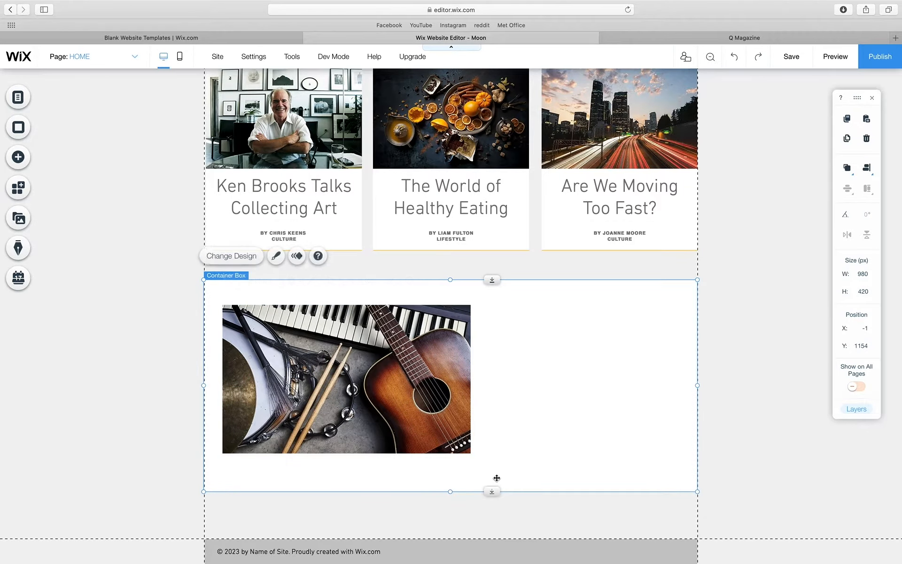
pyautogui.moveTo(451, 493); pyautogui.dragTo(452, 477)
# - Apply the Darken filter to the guitar and drums photo
pyautogui.click(401, 391)
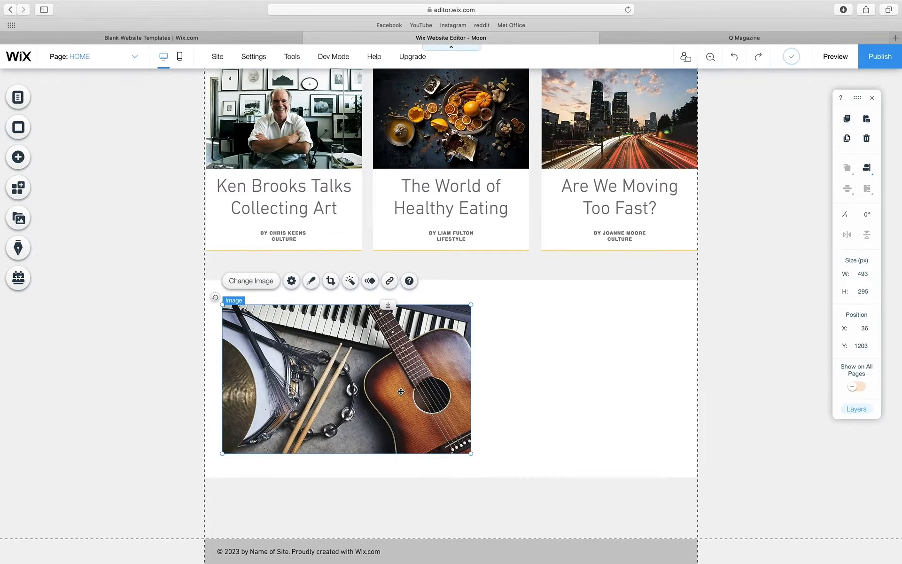
pyautogui.click(717, 325)
pyautogui.click(661, 269)
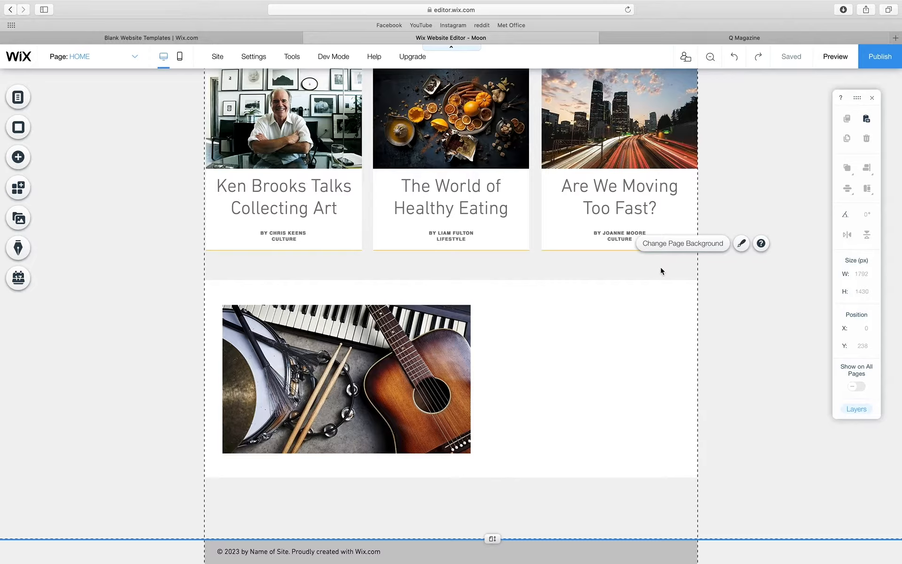
pyautogui.click(344, 363)
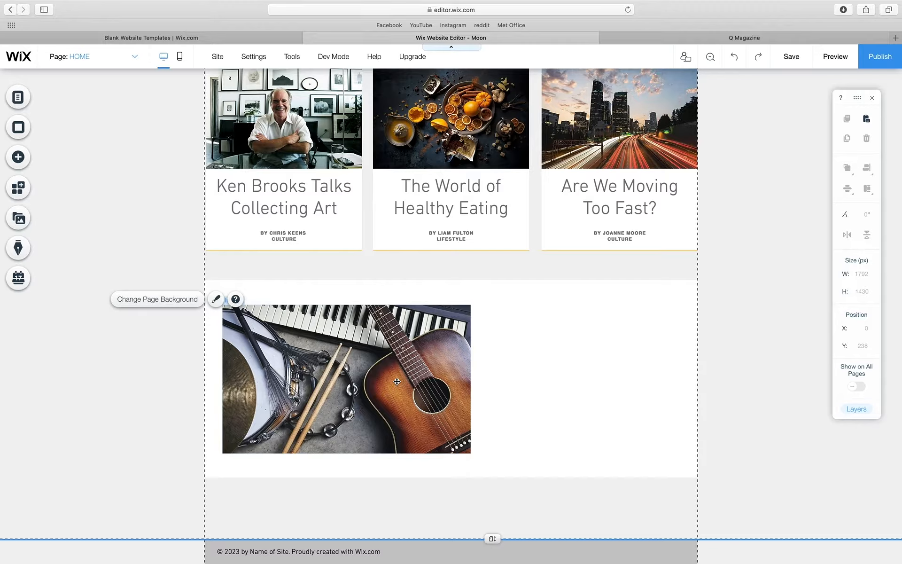
pyautogui.click(397, 382)
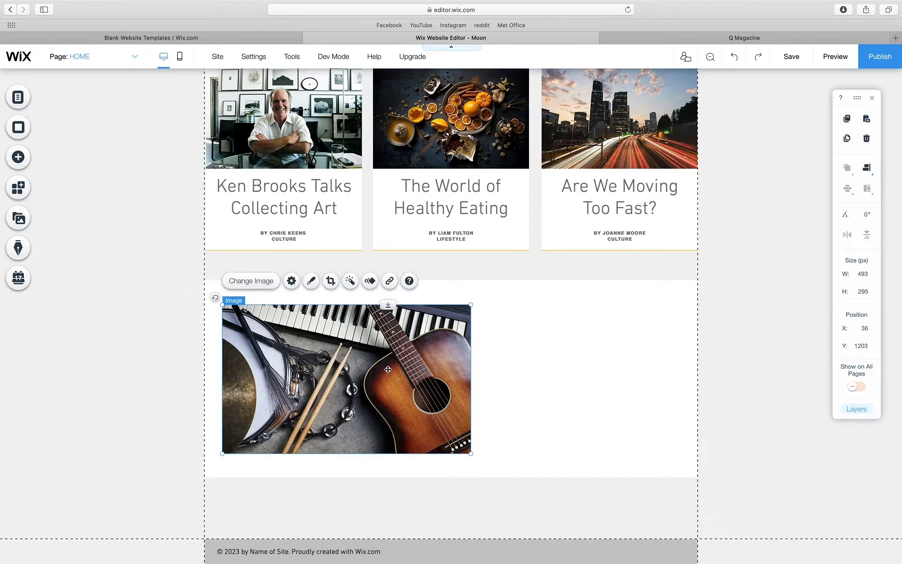
pyautogui.click(350, 281)
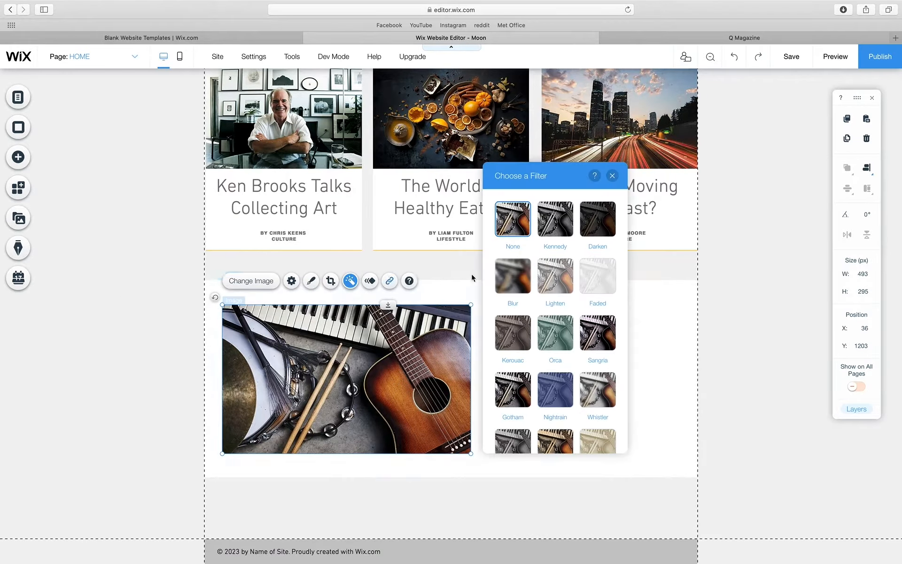
pyautogui.click(596, 224)
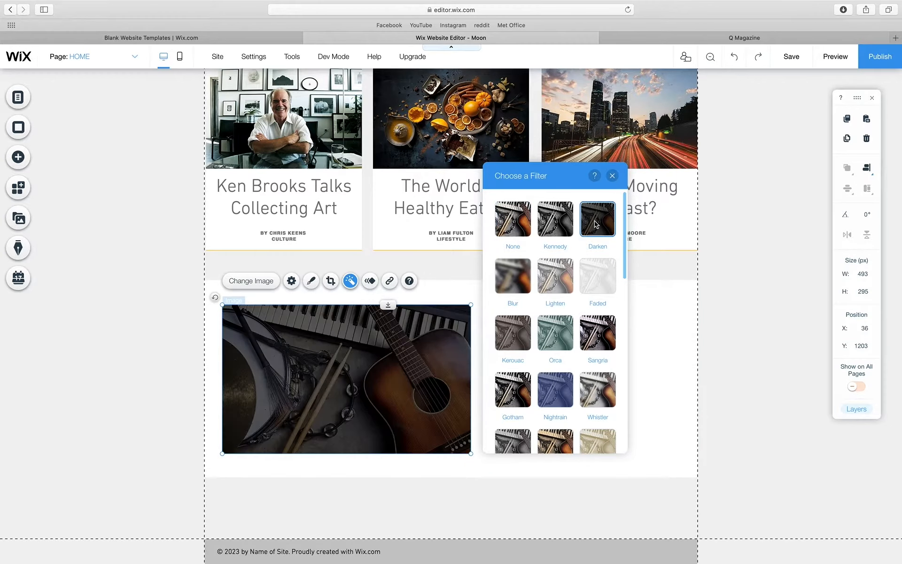
pyautogui.click(613, 176)
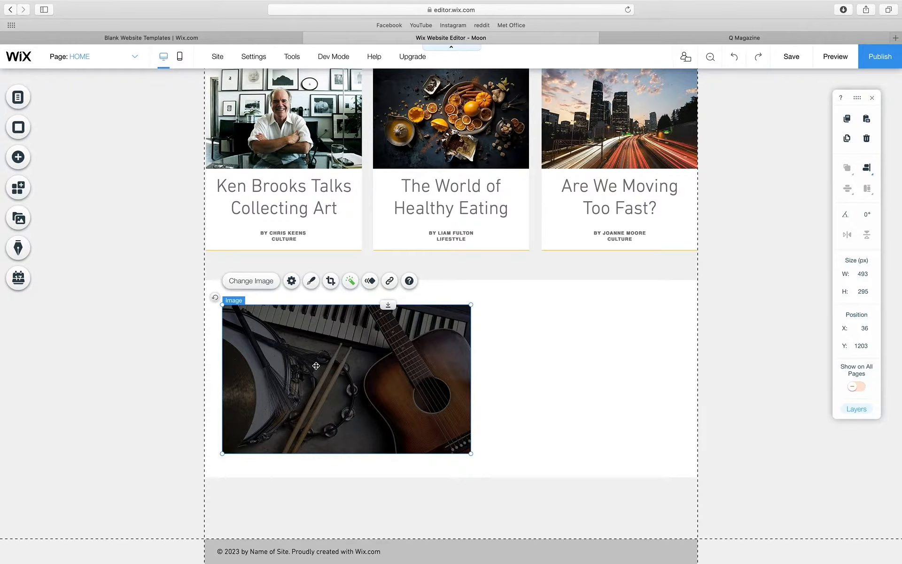
# - Add a triangle shape and position it over the guitar photo
pyautogui.click(17, 156)
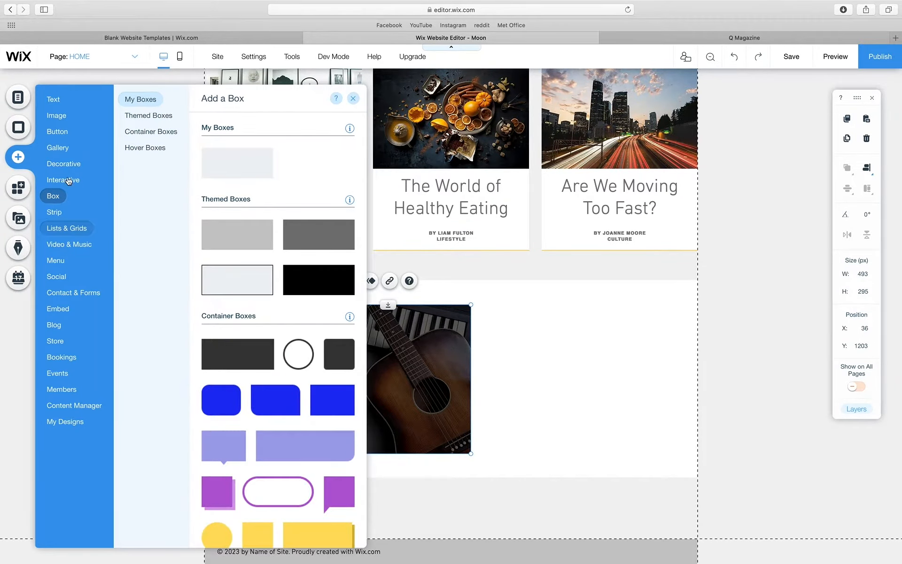
pyautogui.moveTo(74, 169)
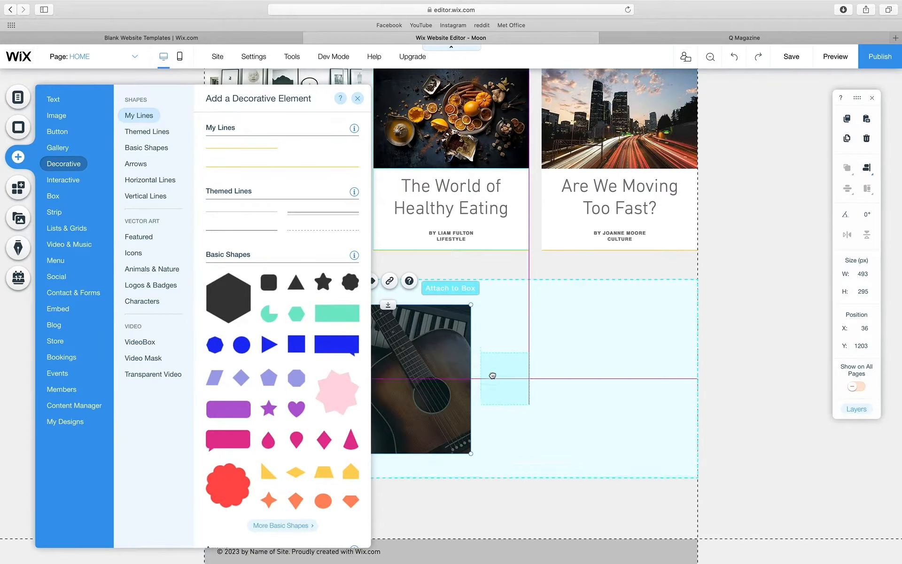
pyautogui.click(439, 372)
pyautogui.moveTo(439, 371); pyautogui.dragTo(347, 381)
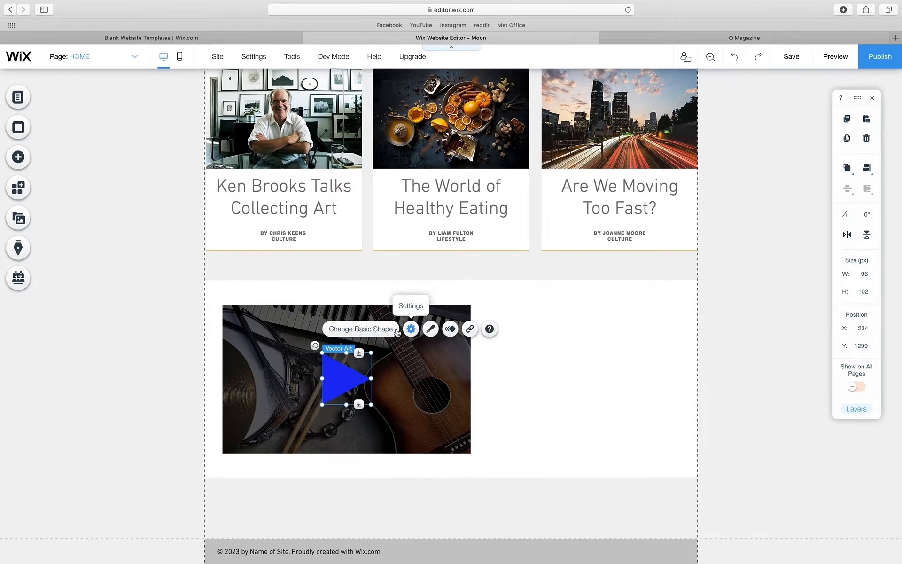
pyautogui.click(379, 332)
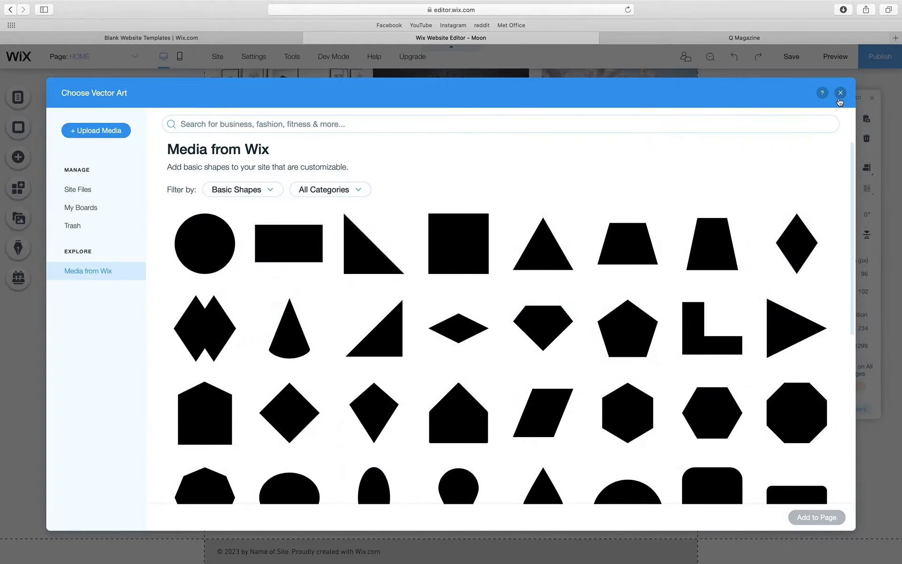
pyautogui.click(840, 92)
# - Set the triangle's fill colour to white
pyautogui.click(430, 328)
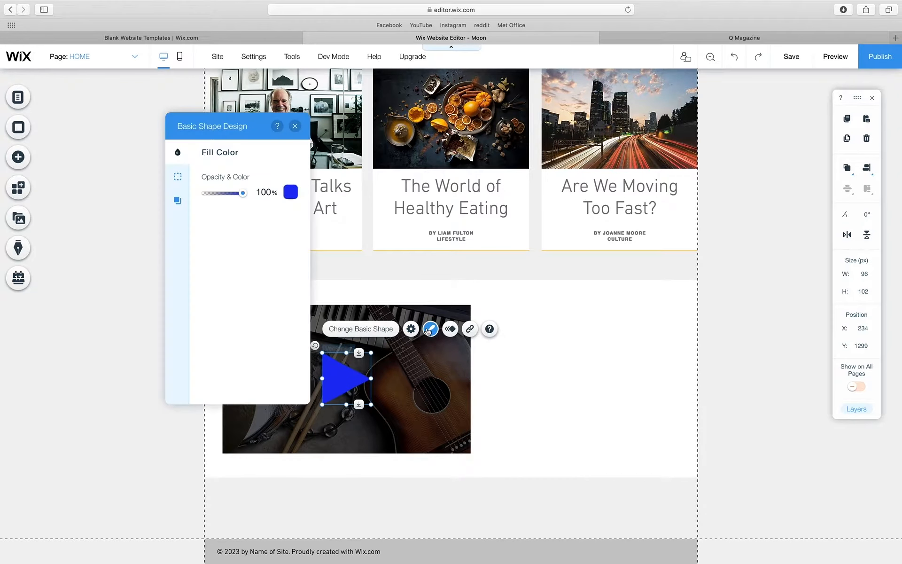
pyautogui.click(290, 192)
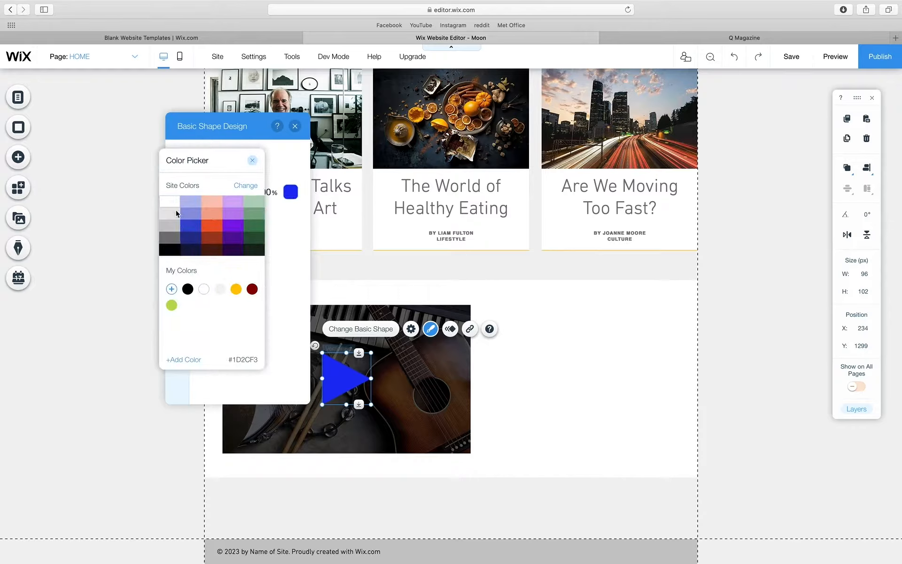
pyautogui.click(169, 204)
pyautogui.click(252, 160)
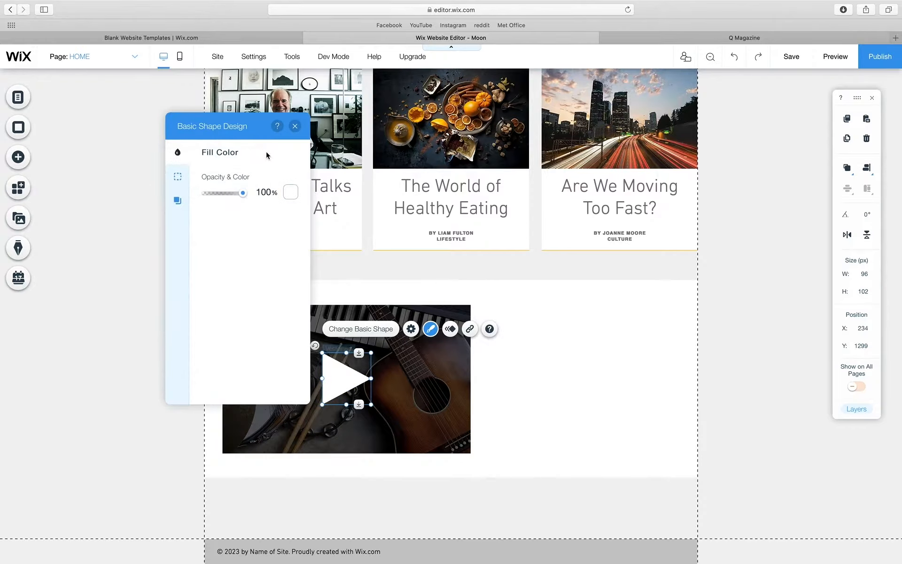
pyautogui.click(178, 188)
pyautogui.click(177, 200)
pyautogui.click(178, 153)
pyautogui.click(295, 126)
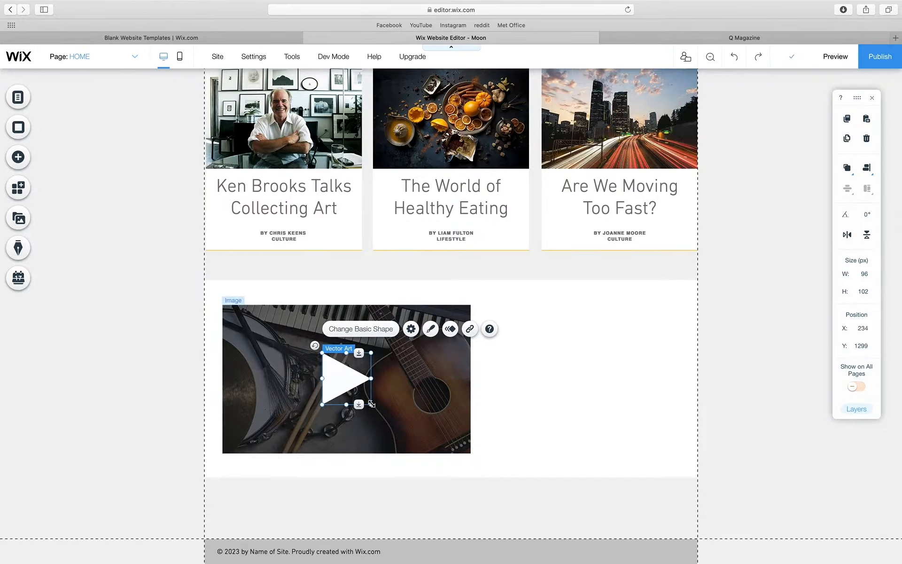
# - Shrink the triangle to about half its size over the guitar image
pyautogui.moveTo(371, 404); pyautogui.dragTo(343, 382)
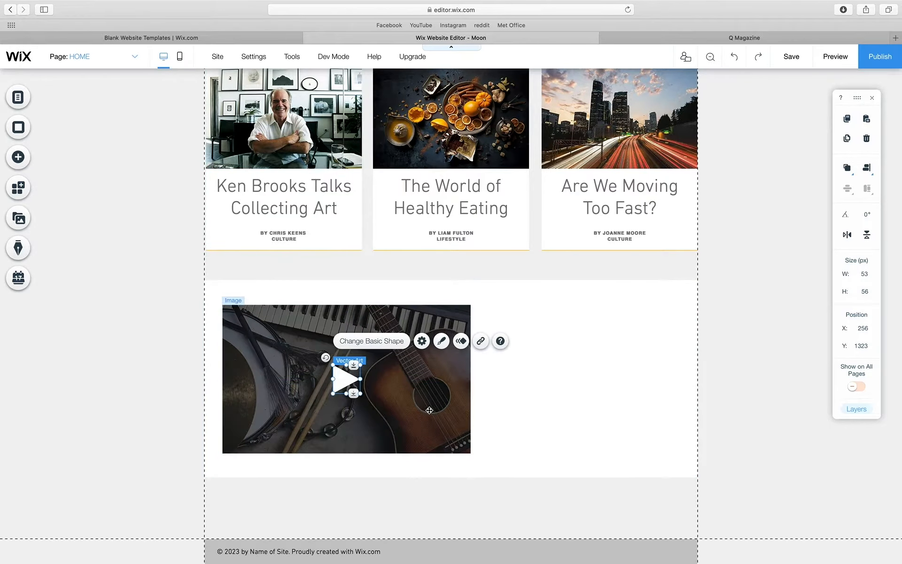
pyautogui.click(429, 410)
pyautogui.click(530, 408)
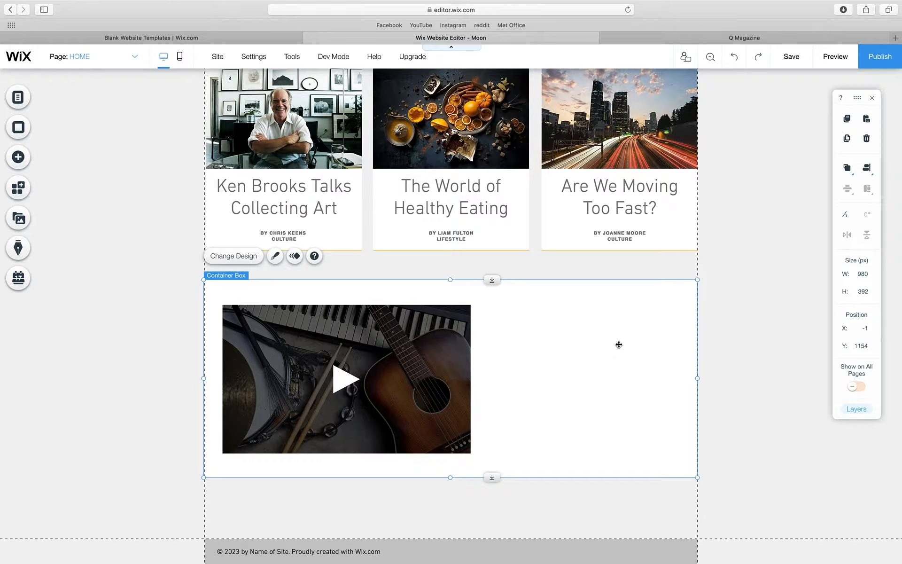
# - Copy the heading into the strip beside the video and retype it as 'Watch Now'
pyautogui.click(474, 205)
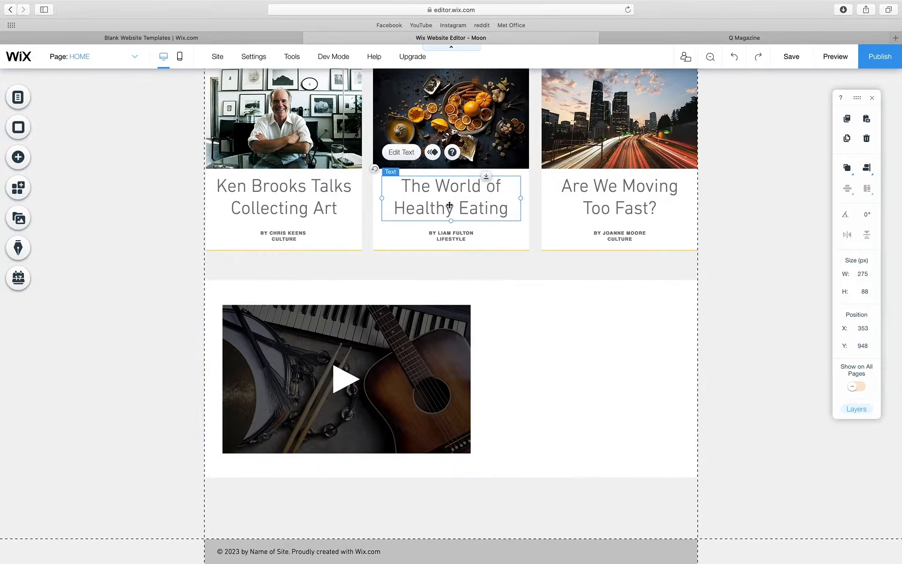
pyautogui.moveTo(450, 205)
pyautogui.mouseDown()
pyautogui.moveTo(499, 232)
pyautogui.moveTo(540, 347)
pyautogui.moveTo(559, 342)
pyautogui.mouseUp()
pyautogui.doubleClick(559, 342)
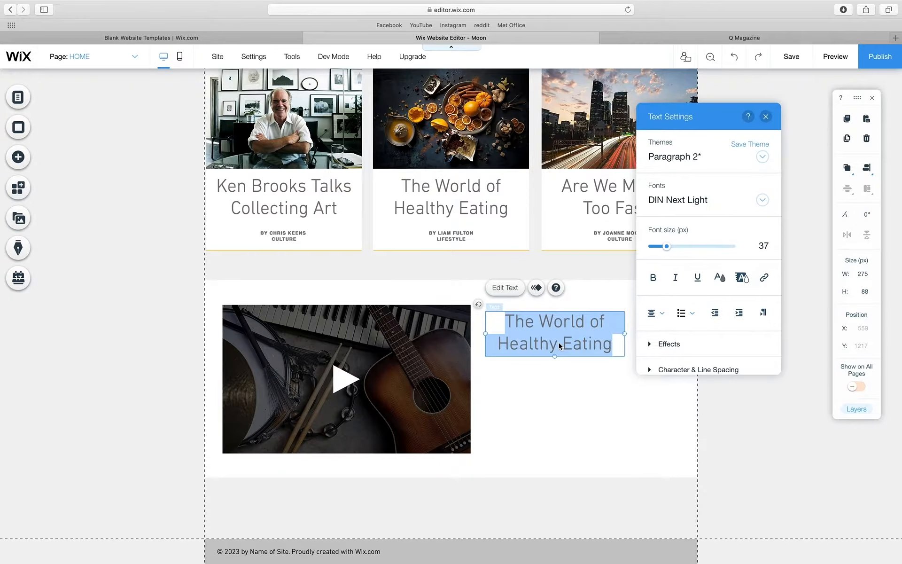
pyautogui.write('Watch No')
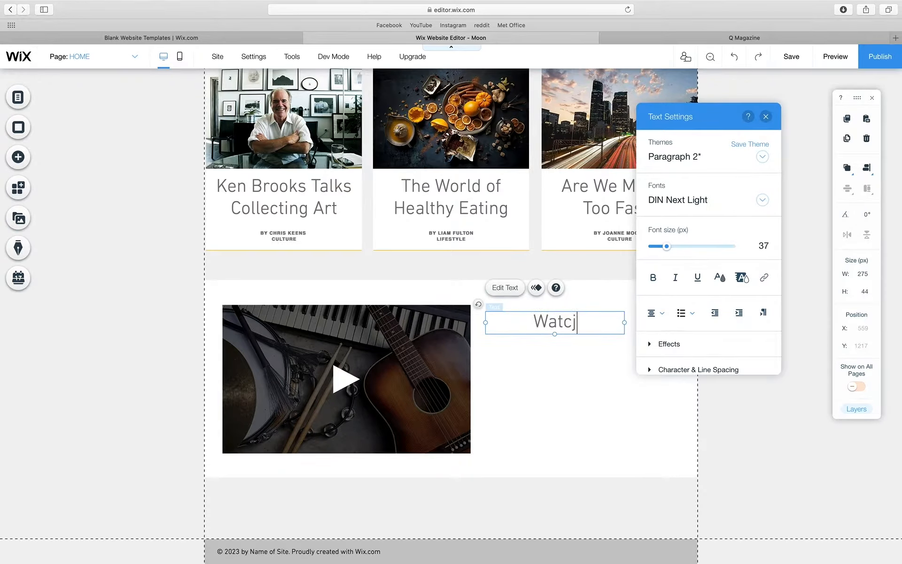
pyautogui.write('w')
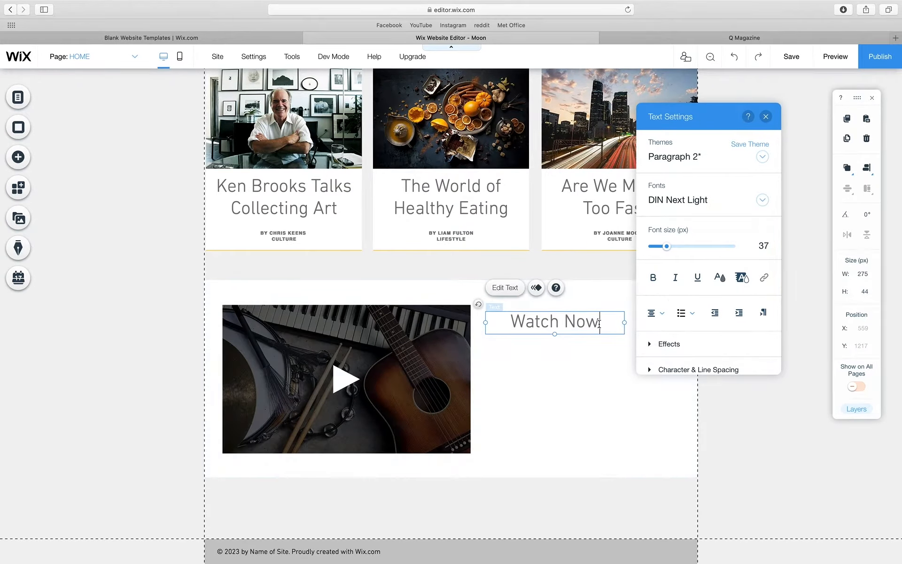
pyautogui.press('super+a')
# - Set the 'Watch Now' font size to 20 px
pyautogui.click(763, 246)
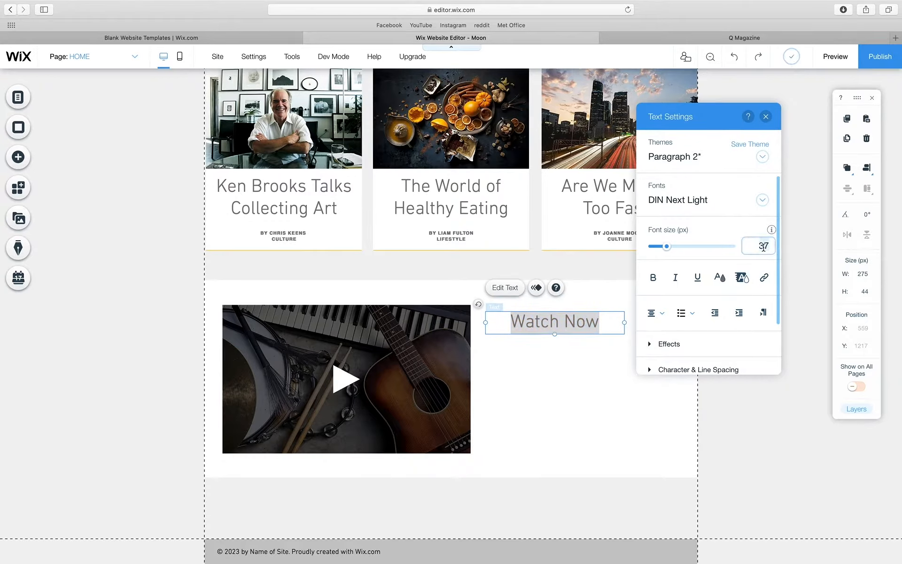
pyautogui.write('15')
pyautogui.press('Return')
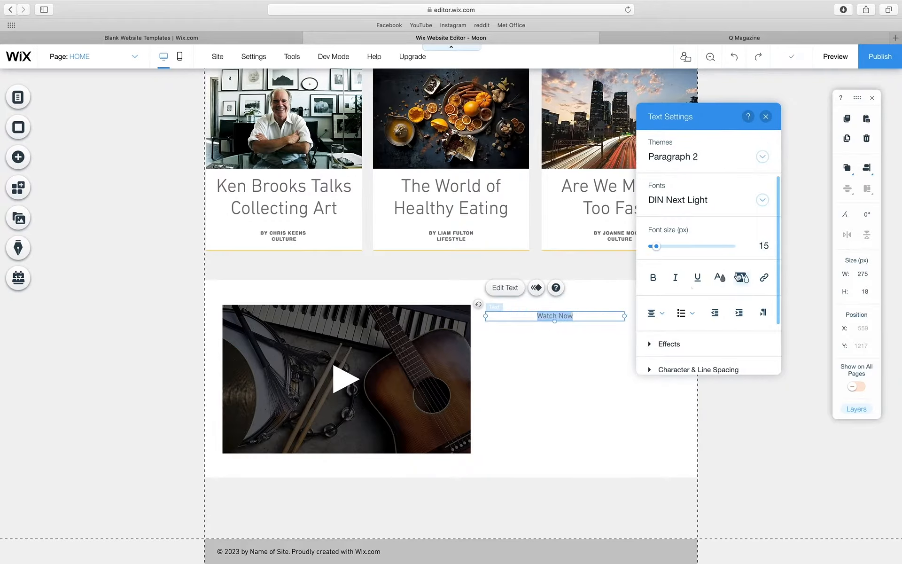
pyautogui.click(761, 247)
pyautogui.write('20')
pyautogui.press('Return')
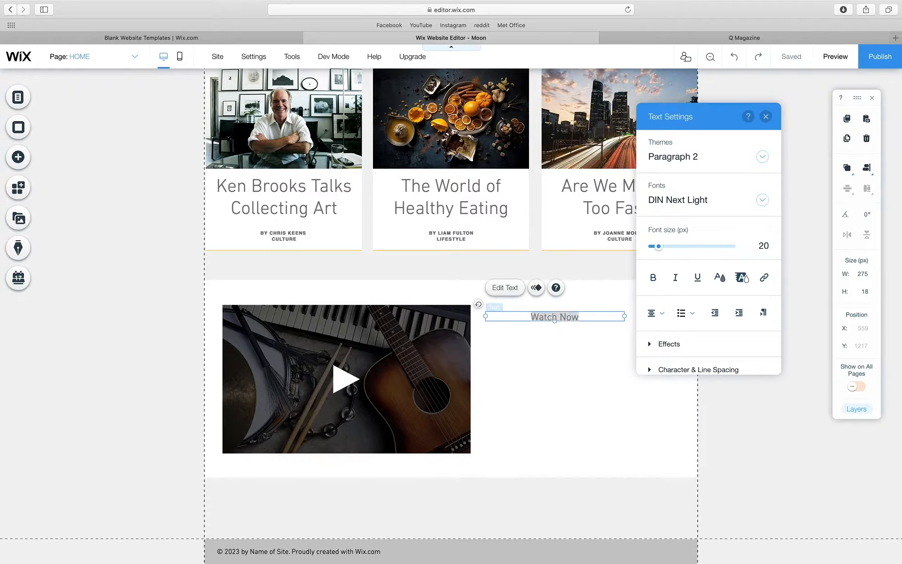
# - Move and narrow the 'Watch Now' box, then drop a thin line under it
pyautogui.moveTo(564, 317); pyautogui.dragTo(512, 314)
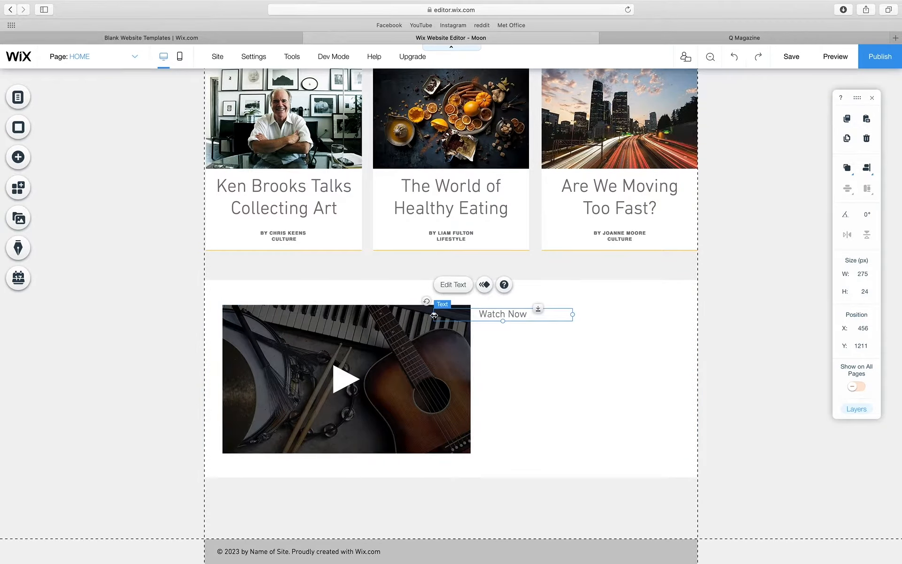
pyautogui.moveTo(434, 315); pyautogui.dragTo(527, 316)
pyautogui.click(593, 332)
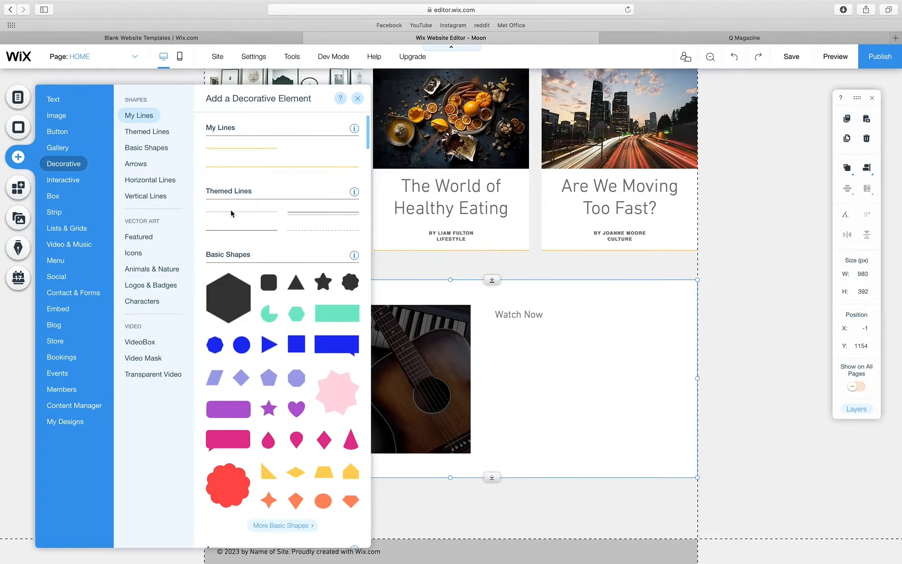
pyautogui.moveTo(459, 274); pyautogui.dragTo(591, 361)
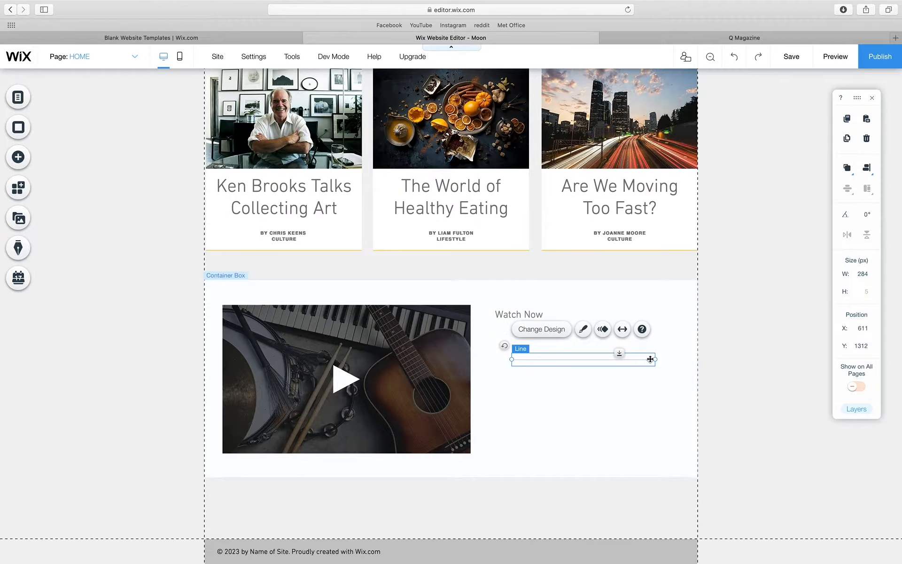
# - Shorten the thin line to 183 px and set it level right of 'Watch Now'
pyautogui.moveTo(656, 359); pyautogui.dragTo(605, 359)
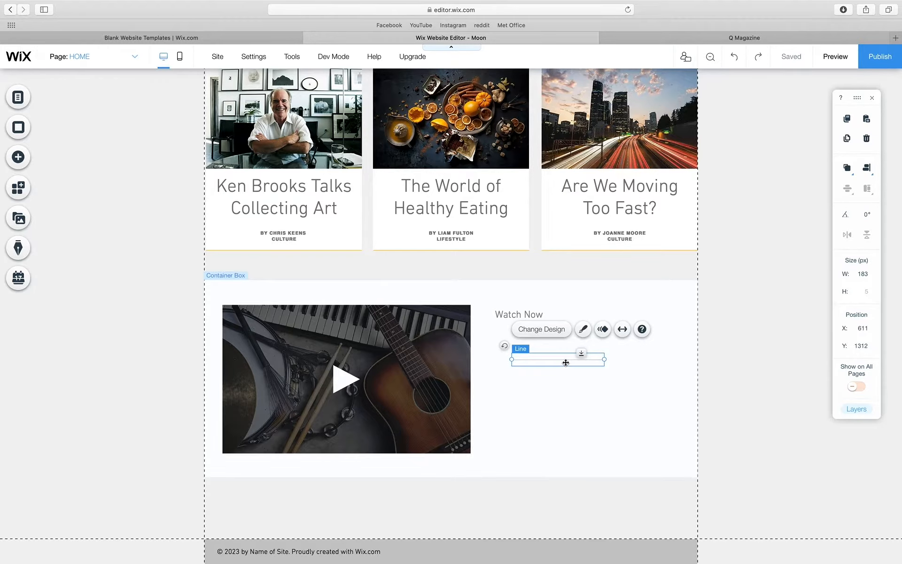
pyautogui.moveTo(566, 362); pyautogui.dragTo(601, 329)
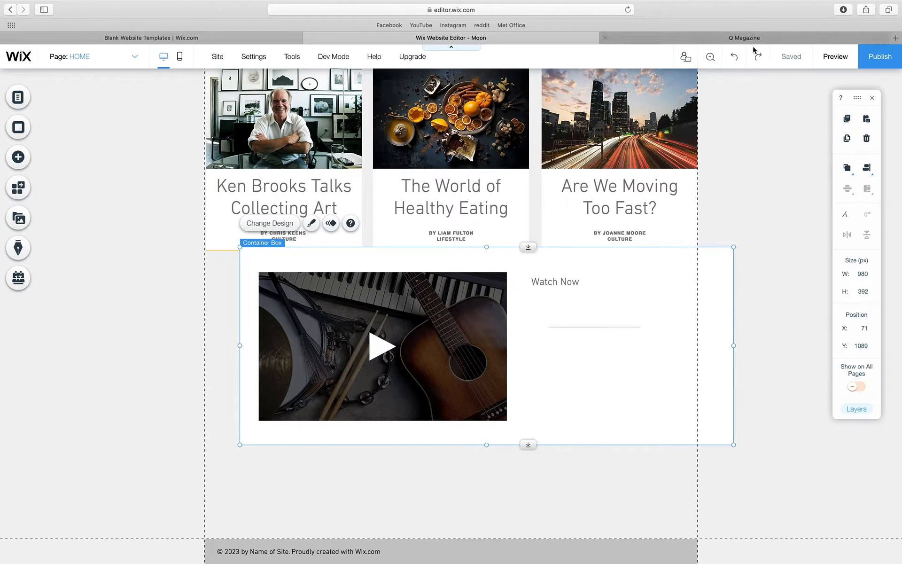
pyautogui.click(735, 57)
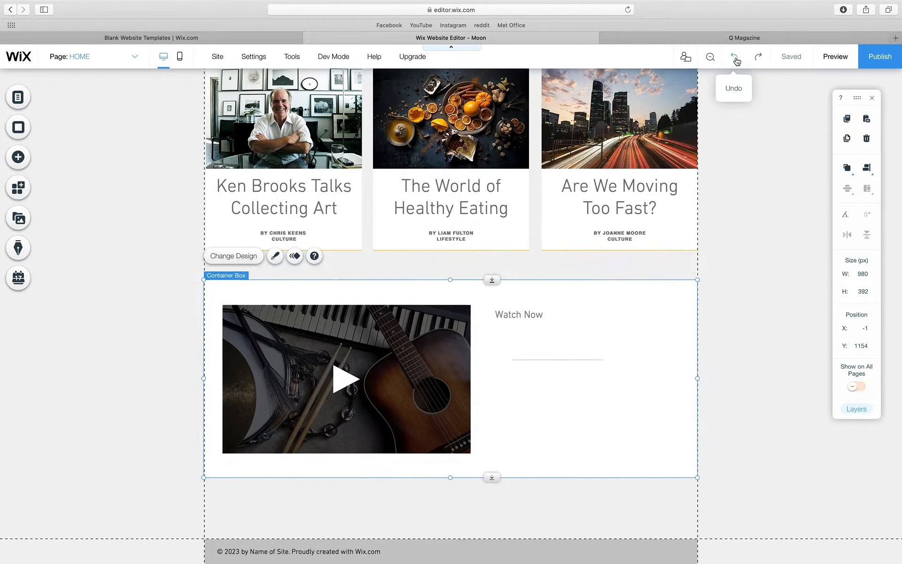
pyautogui.click(556, 360)
pyautogui.moveTo(575, 338); pyautogui.dragTo(576, 314)
pyautogui.click(574, 360)
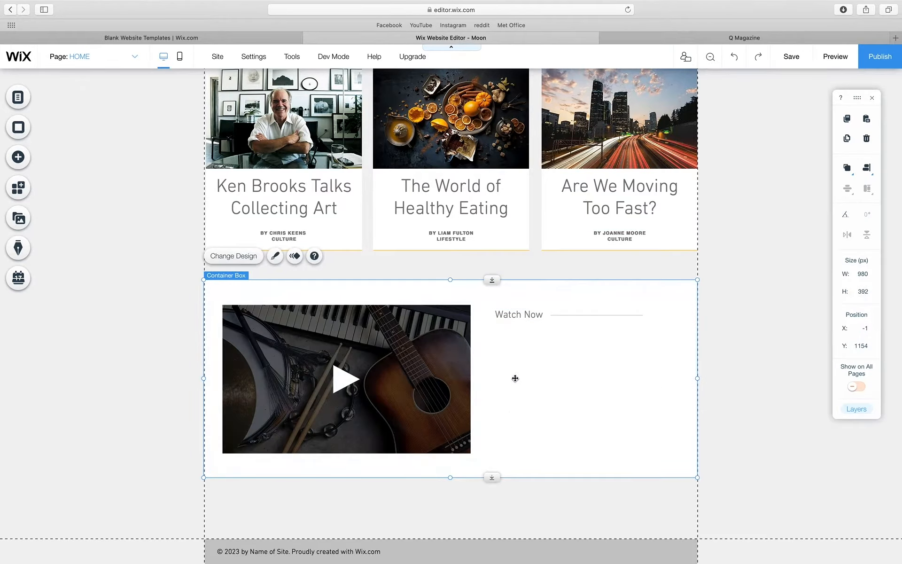
# - Add the tunnel, classroom and construction-workers photos from My Image Uploads
pyautogui.click(19, 157)
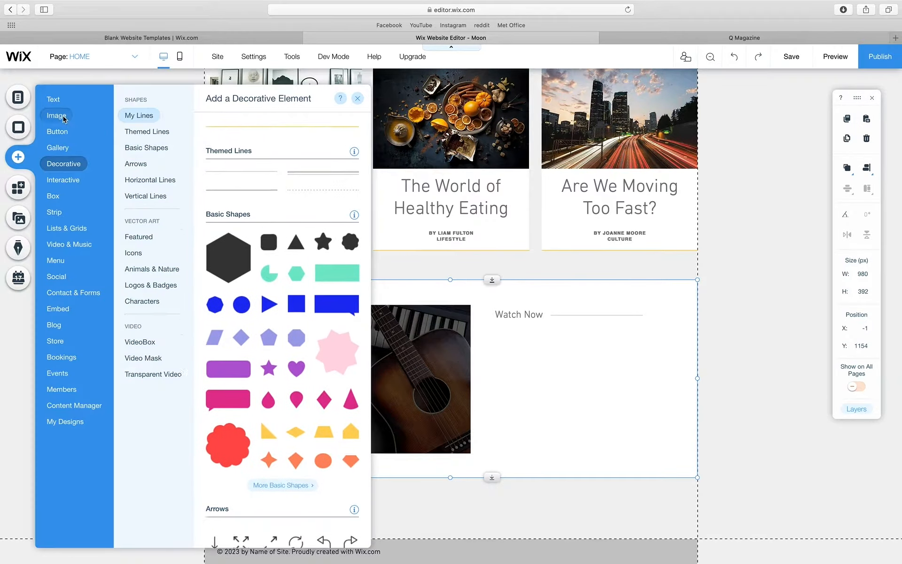
pyautogui.click(56, 115)
pyautogui.click(352, 165)
pyautogui.click(290, 216)
pyautogui.click(375, 322)
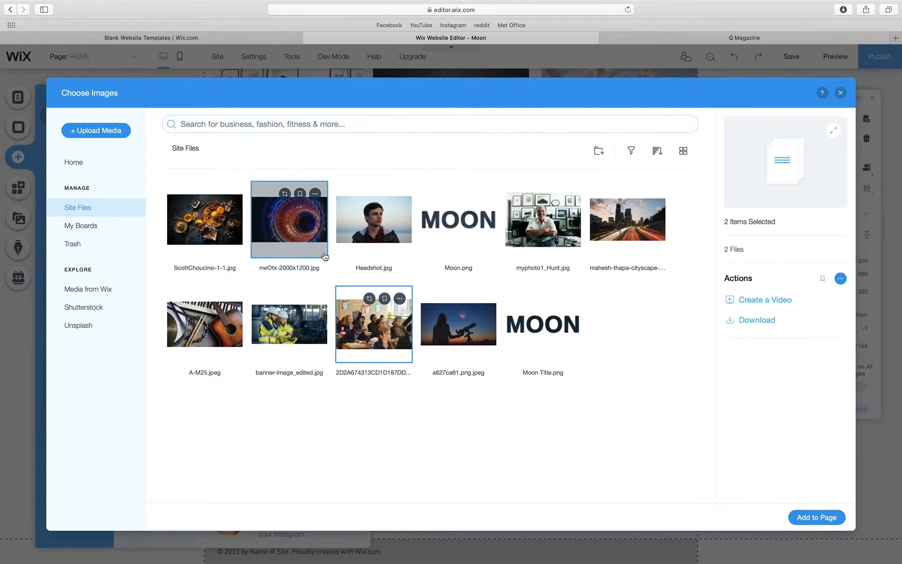
pyautogui.click(813, 515)
# - Shrink the construction and tunnel photos and move them beside the video
pyautogui.moveTo(637, 415); pyautogui.dragTo(396, 289)
pyautogui.press('super+z')
pyautogui.moveTo(371, 277); pyautogui.dragTo(708, 354)
pyautogui.click(583, 390)
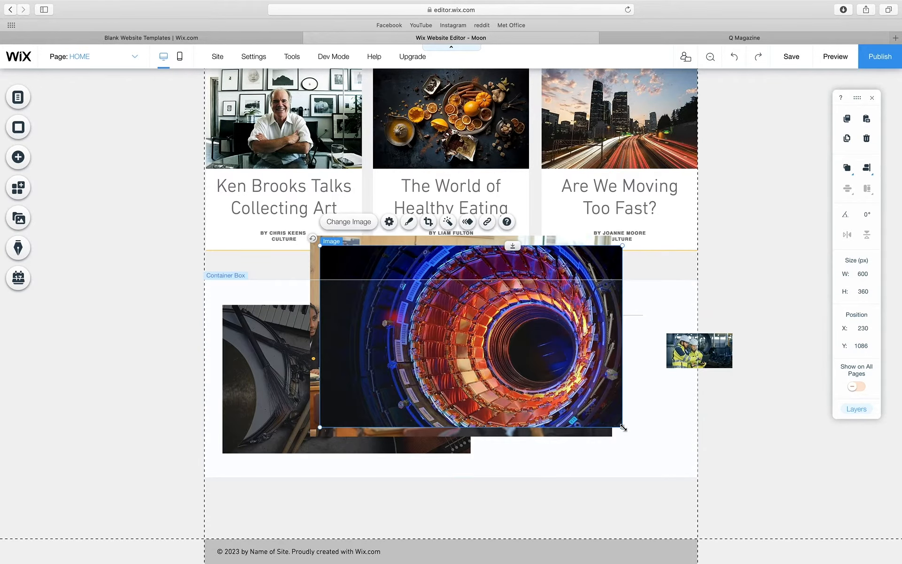
pyautogui.moveTo(622, 427); pyautogui.dragTo(392, 289)
pyautogui.moveTo(371, 269); pyautogui.dragTo(698, 423)
# - Put the classroom photo under 'Watch Now' with the construction and tunnel photos beside it
pyautogui.click(571, 394)
pyautogui.moveTo(612, 437); pyautogui.dragTo(551, 360)
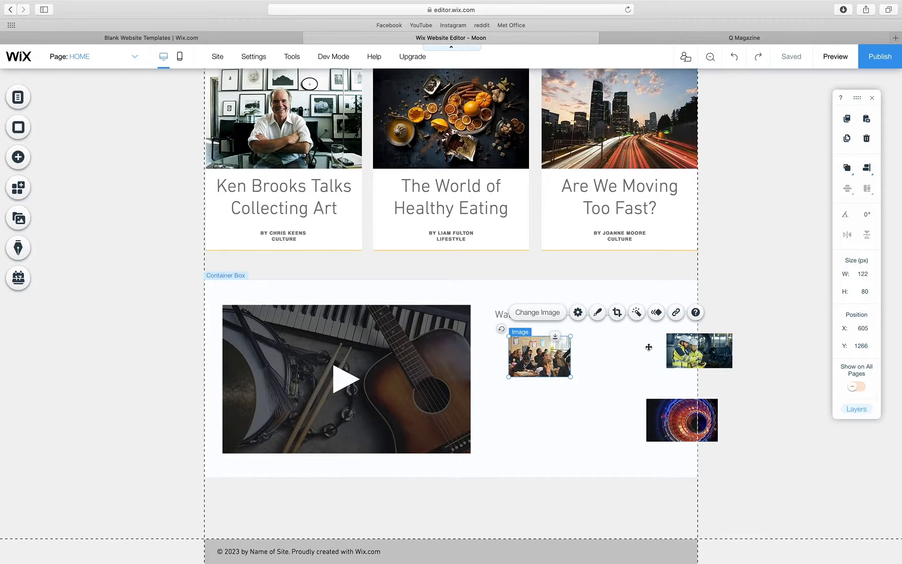
pyautogui.moveTo(691, 352); pyautogui.dragTo(601, 347)
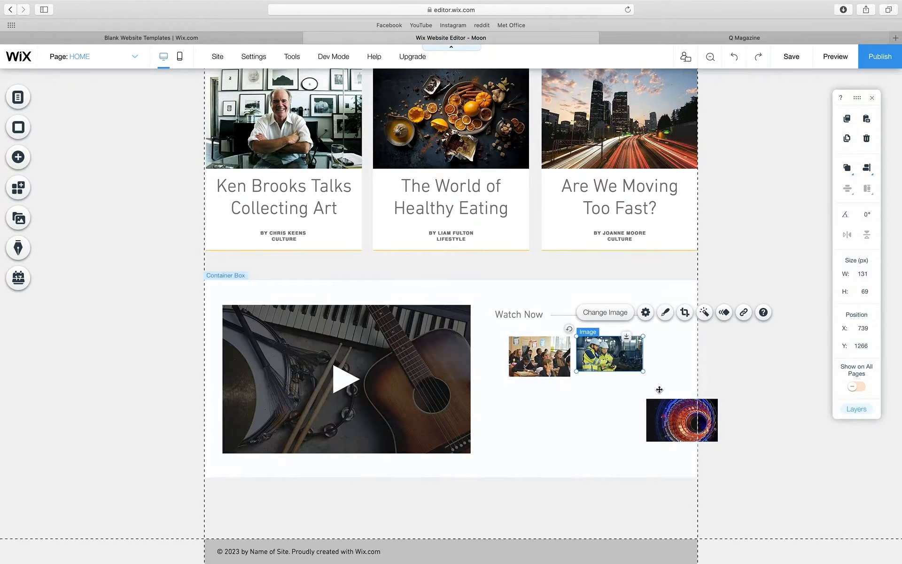
pyautogui.moveTo(667, 415); pyautogui.dragTo(644, 417)
pyautogui.click(618, 346)
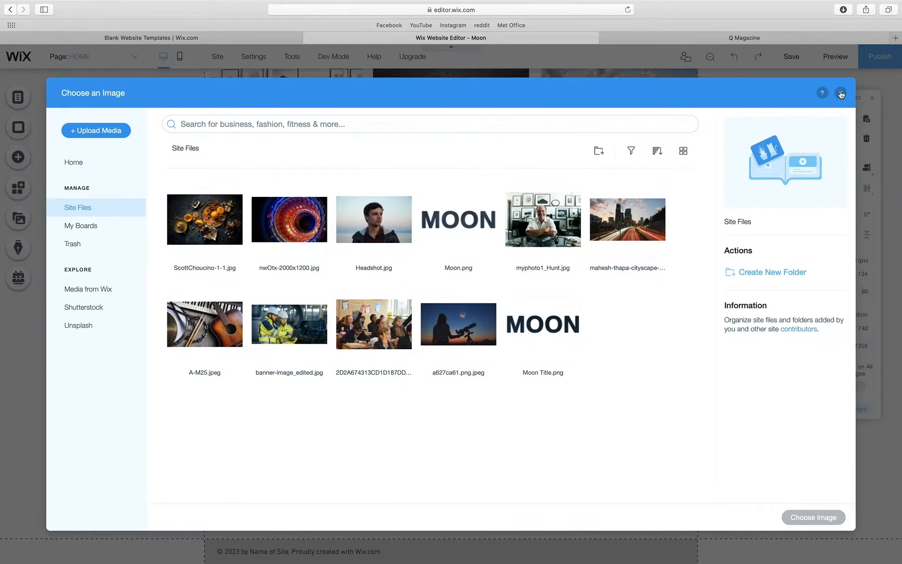
pyautogui.click(841, 94)
pyautogui.click(609, 353)
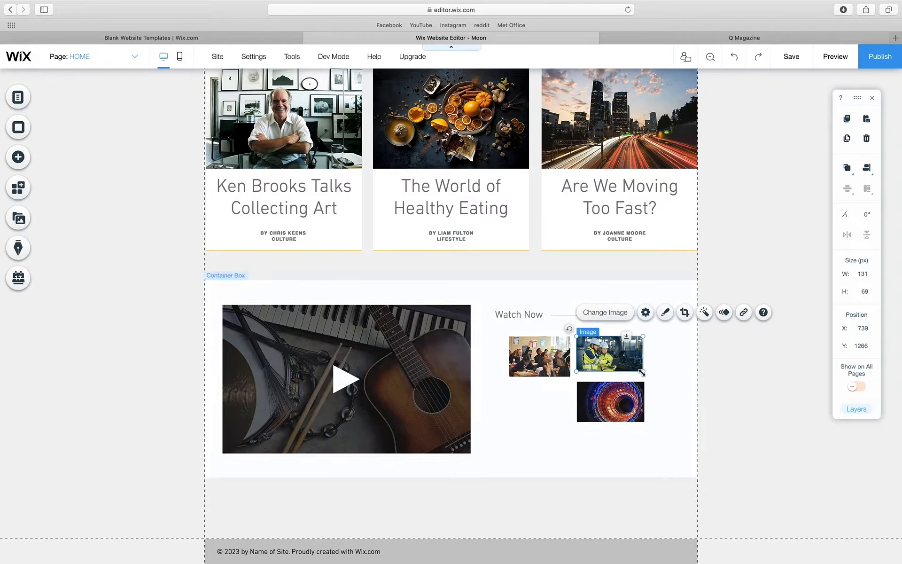
# - Resize the construction photo slightly and line the classroom photo up above the tunnel photo
pyautogui.moveTo(642, 372); pyautogui.dragTo(609, 461)
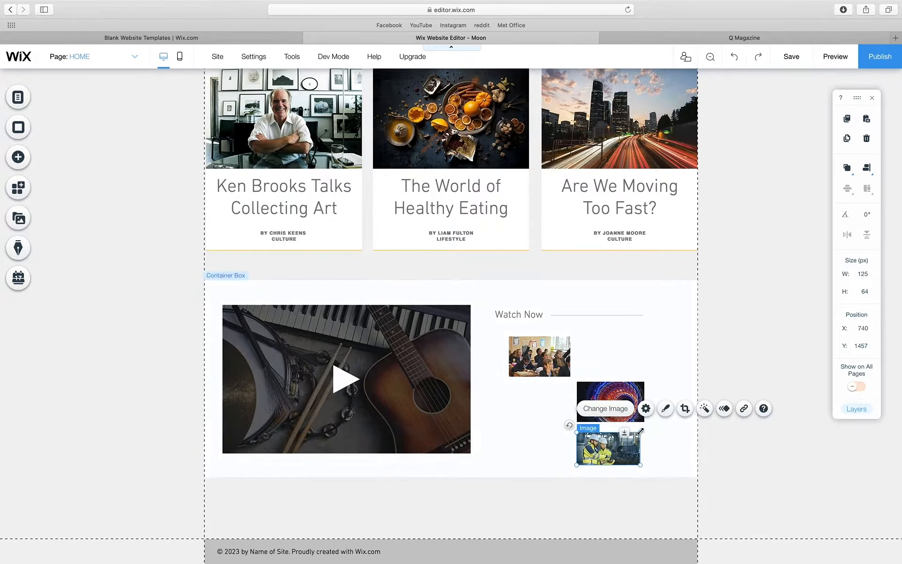
pyautogui.moveTo(640, 431); pyautogui.dragTo(643, 433)
pyautogui.click(674, 433)
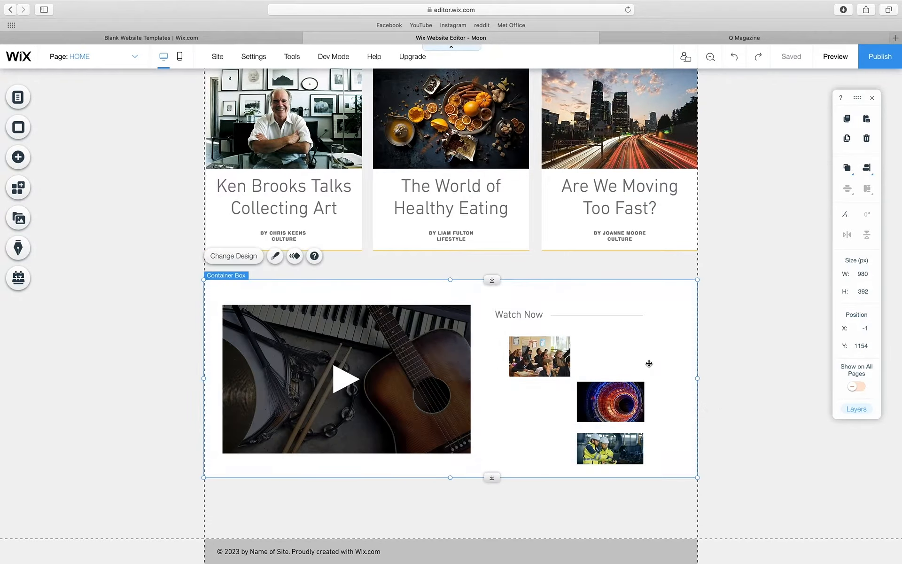
pyautogui.click(636, 409)
pyautogui.moveTo(645, 422); pyautogui.dragTo(645, 422)
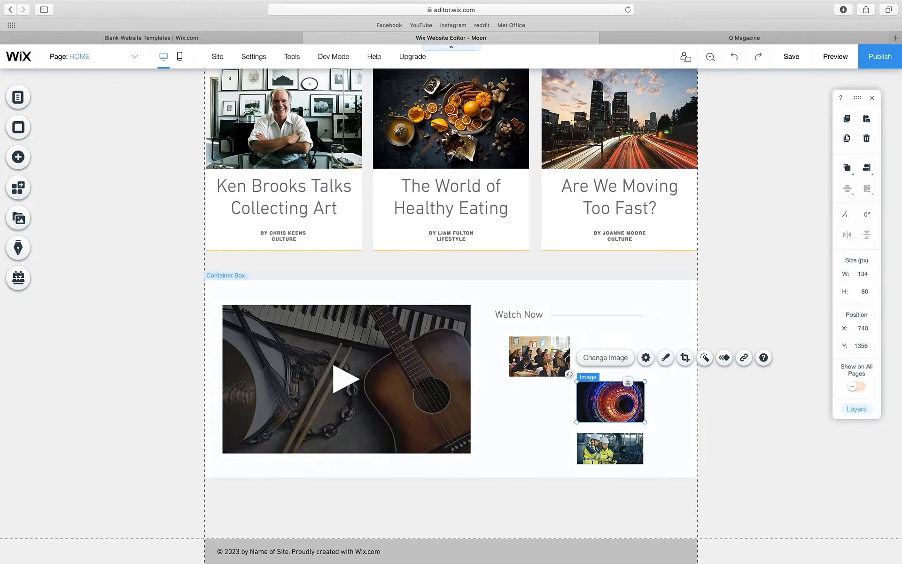
pyautogui.moveTo(553, 360); pyautogui.dragTo(609, 357)
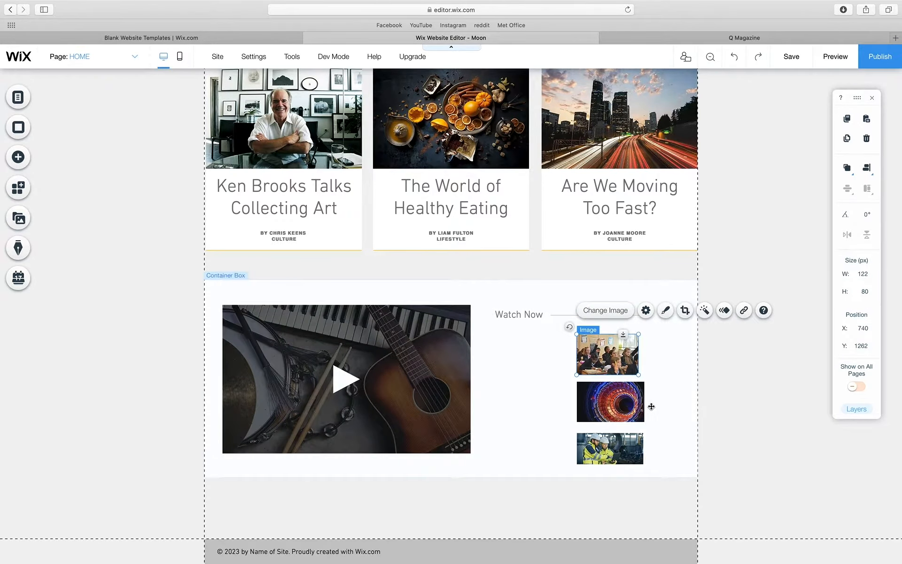
# - Move the tunnel and construction photos into the photo column
pyautogui.click(590, 401)
pyautogui.moveTo(590, 401); pyautogui.dragTo(515, 401)
pyautogui.moveTo(617, 447); pyautogui.dragTo(621, 386)
pyautogui.click(629, 368)
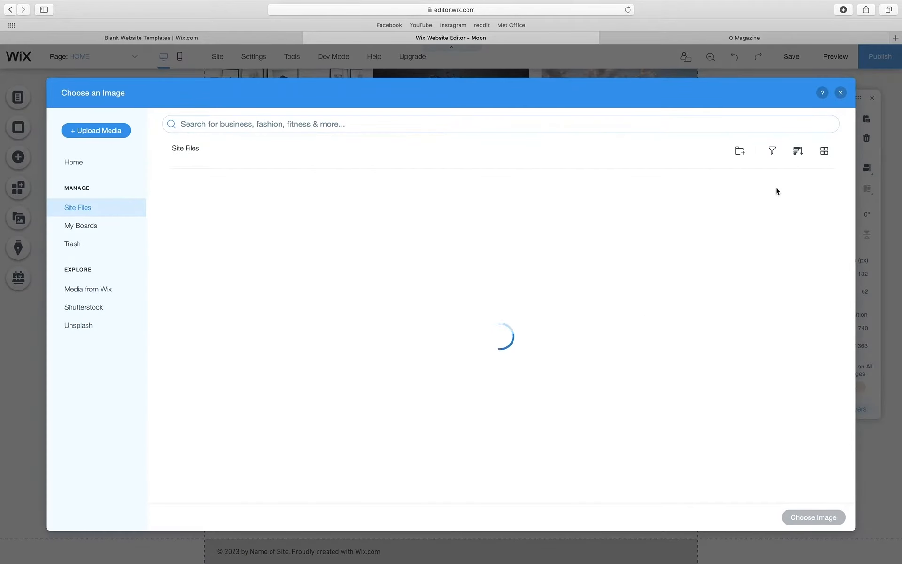
pyautogui.click(839, 91)
# - Shrink the classroom and construction photos, moving the swirl photo off the page
pyautogui.click(616, 343)
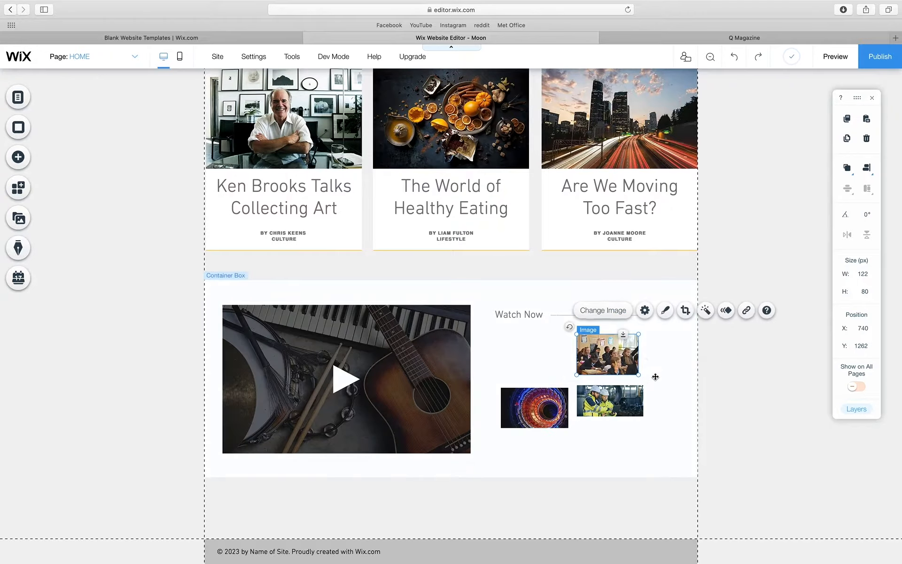
pyautogui.moveTo(638, 375); pyautogui.dragTo(645, 377)
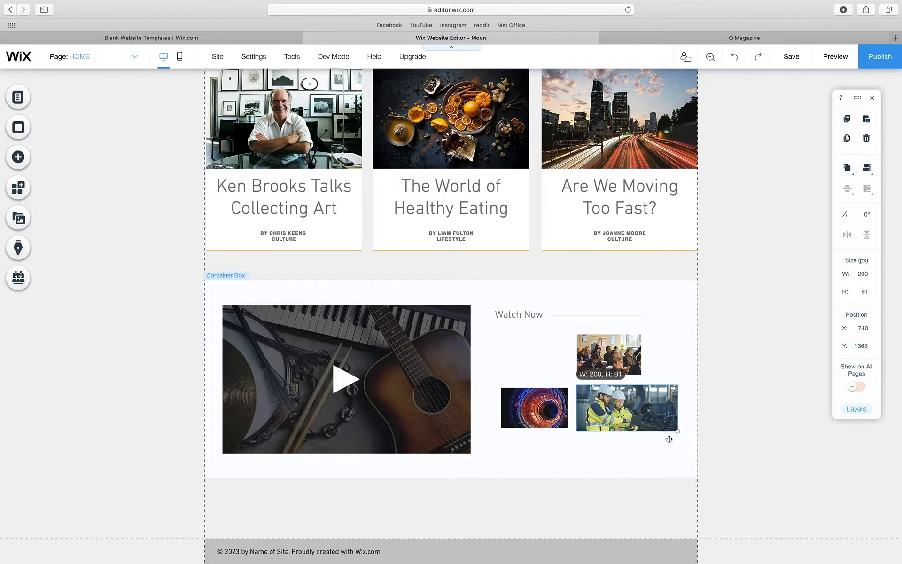
pyautogui.click(667, 426)
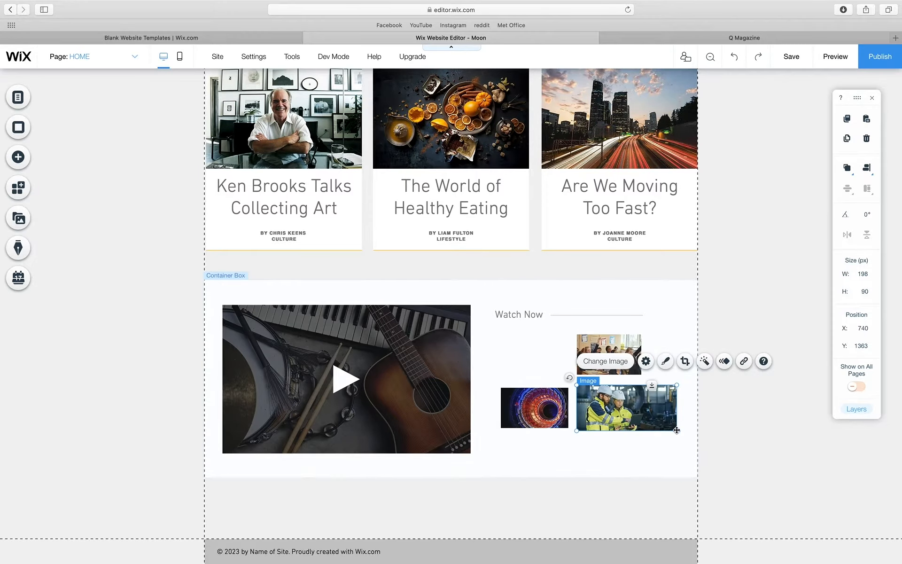
pyautogui.moveTo(677, 431); pyautogui.dragTo(646, 416)
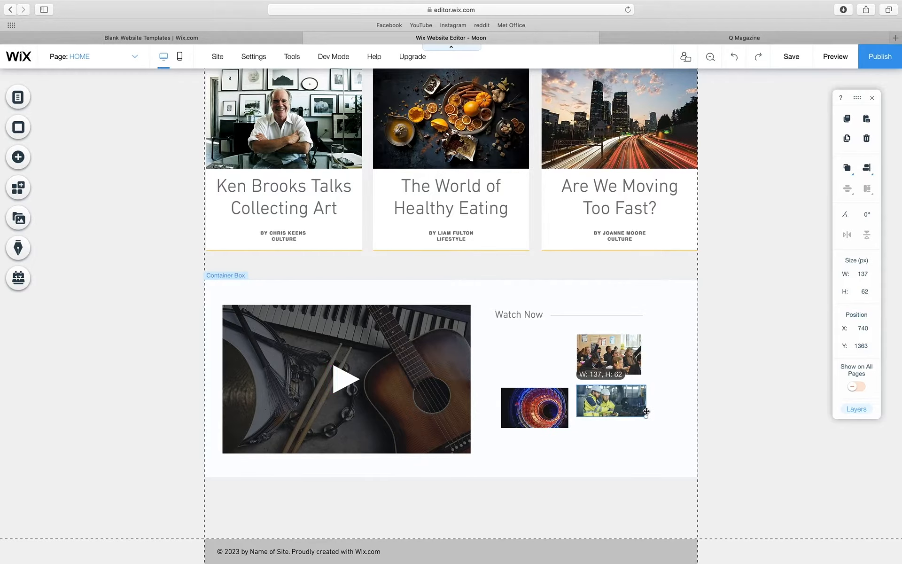
pyautogui.click(550, 410)
pyautogui.moveTo(551, 410); pyautogui.dragTo(822, 397)
pyautogui.click(629, 405)
pyautogui.moveTo(646, 416); pyautogui.dragTo(641, 415)
# - Stack the classroom photo above the smaller construction photo and bring the swirl photo back
pyautogui.click(651, 418)
pyautogui.moveTo(611, 355); pyautogui.dragTo(611, 440)
pyautogui.moveTo(642, 419); pyautogui.dragTo(638, 341)
pyautogui.moveTo(642, 377); pyautogui.dragTo(636, 375)
pyautogui.click(631, 400)
pyautogui.moveTo(641, 414); pyautogui.dragTo(637, 410)
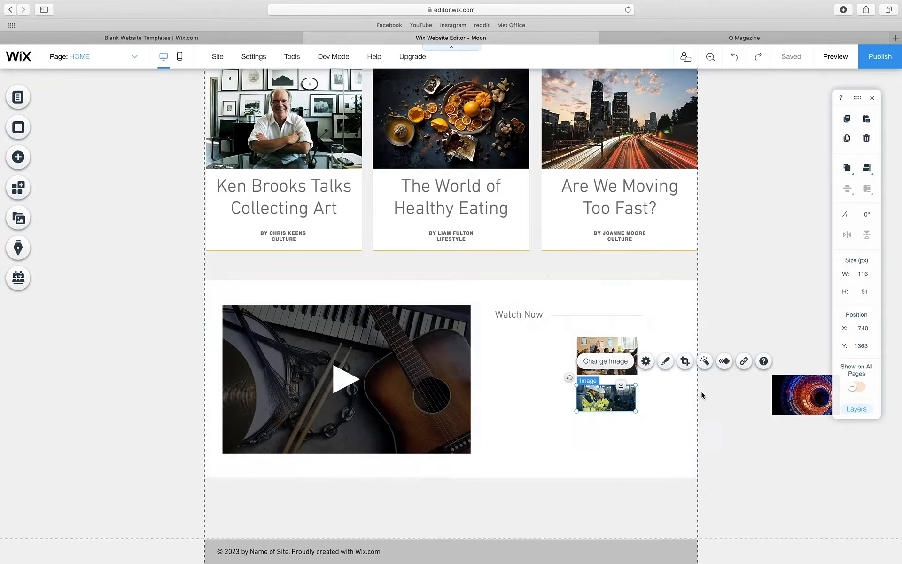
pyautogui.scroll(5, 703, 395)
pyautogui.moveTo(515, 373); pyautogui.dragTo(538, 360)
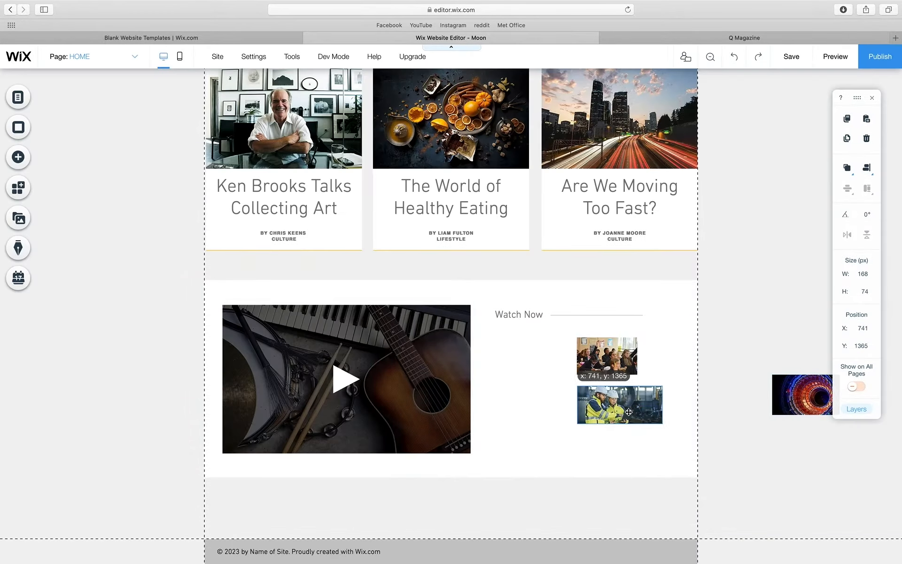
pyautogui.moveTo(802, 395); pyautogui.dragTo(691, 428)
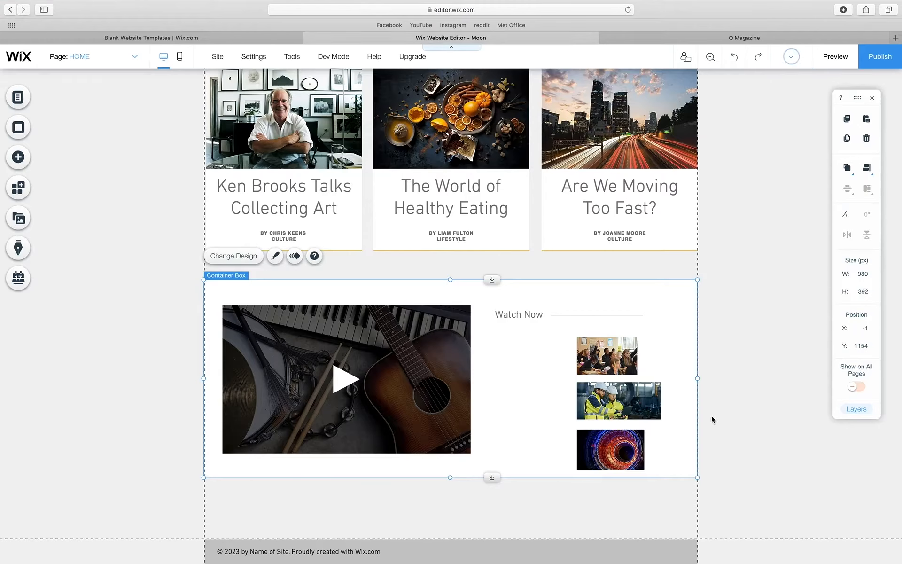
# - Distribute the three Watch Now photos evenly and match their widths
pyautogui.click(619, 401)
pyautogui.keyDown('shift'); pyautogui.click(611, 449); pyautogui.keyUp('shift')
pyautogui.keyDown('shift'); pyautogui.click(607, 357); pyautogui.keyUp('shift')
pyautogui.click(847, 188)
pyautogui.click(826, 189)
pyautogui.click(867, 188)
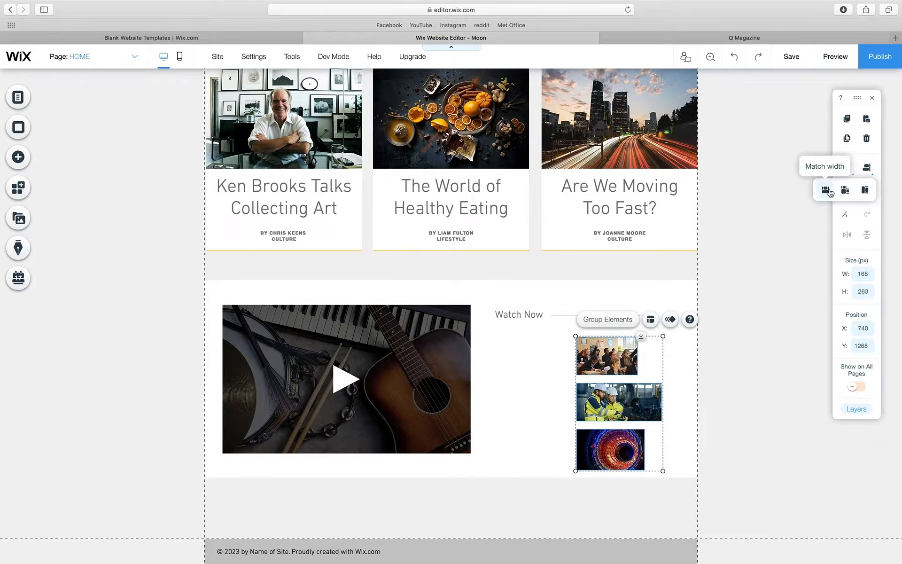
pyautogui.click(849, 191)
pyautogui.click(849, 190)
pyautogui.click(825, 190)
pyautogui.click(545, 369)
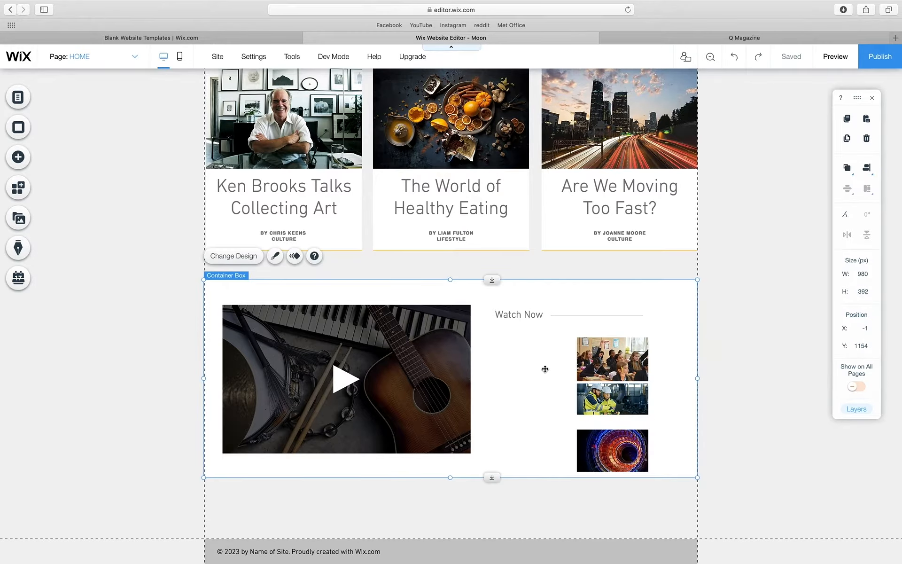
# - Line up the classroom, workers and swirl photos side by side under Watch Now
pyautogui.click(615, 349)
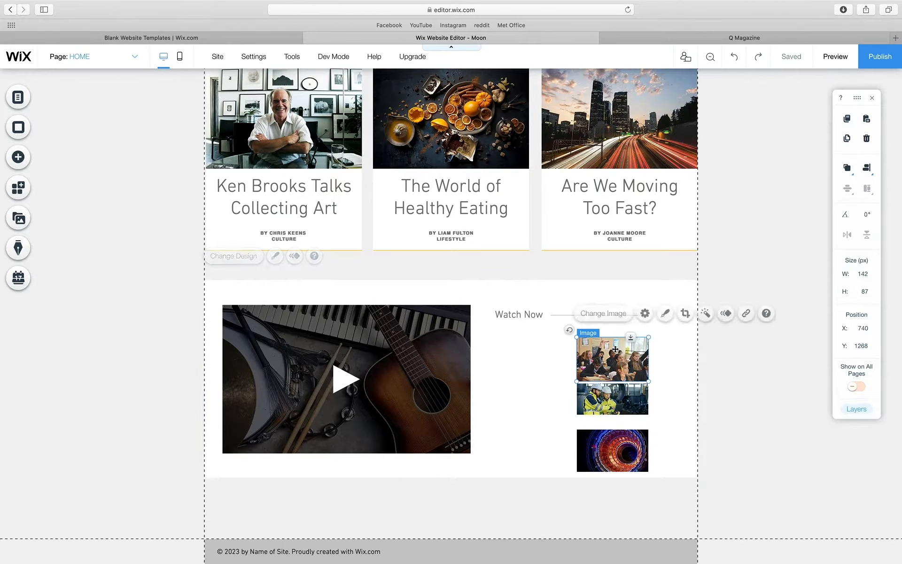
pyautogui.moveTo(620, 357); pyautogui.dragTo(542, 354)
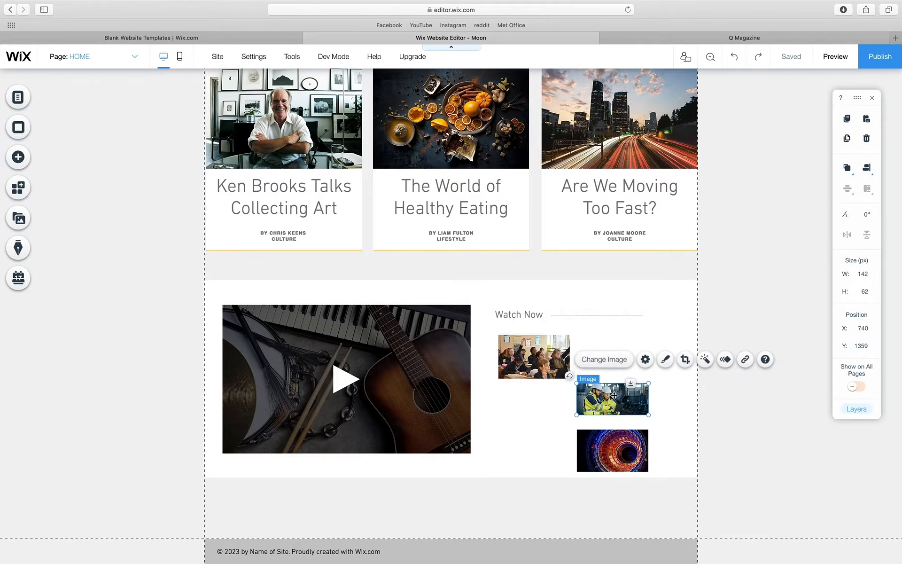
pyautogui.moveTo(602, 390); pyautogui.dragTo(612, 346)
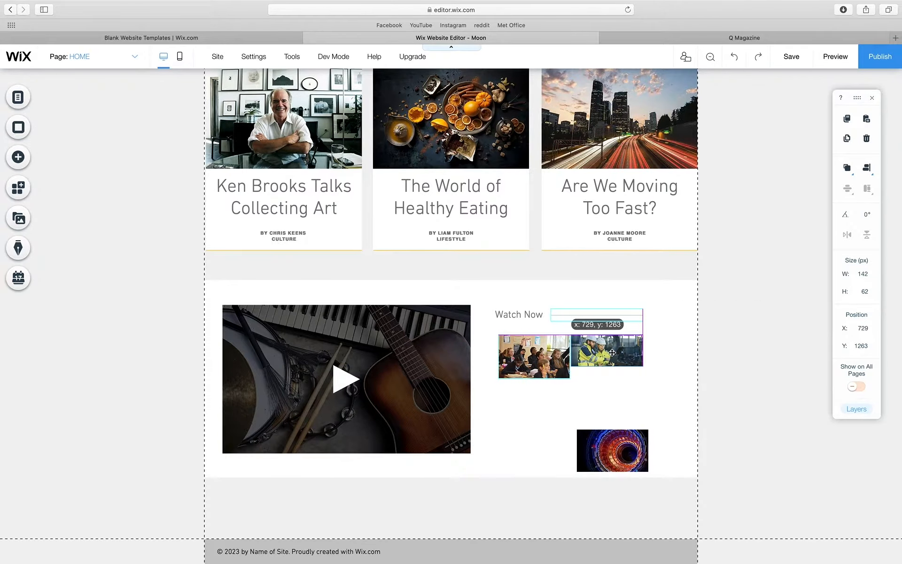
pyautogui.click(607, 458)
pyautogui.moveTo(607, 462); pyautogui.dragTo(679, 364)
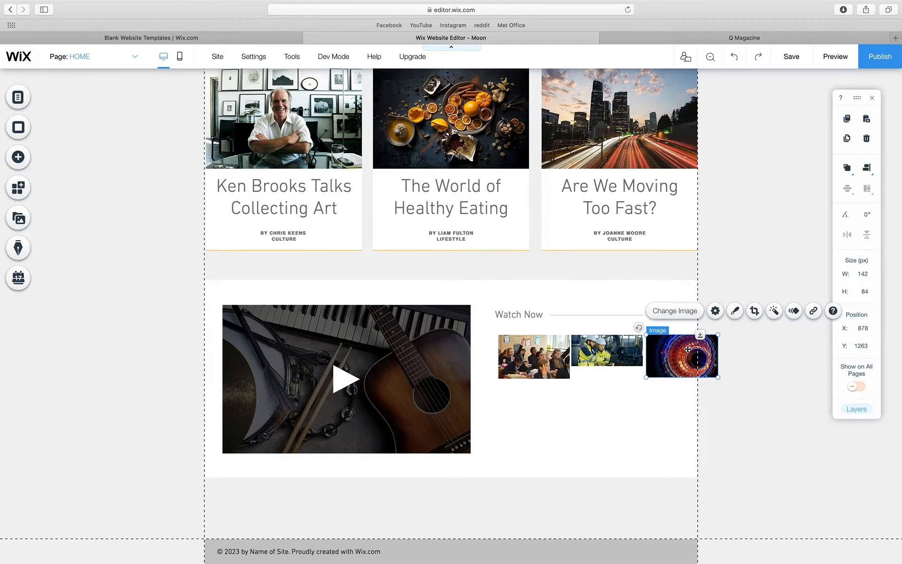
# - Crop the swirl photo shorter from the bottom
pyautogui.click(754, 311)
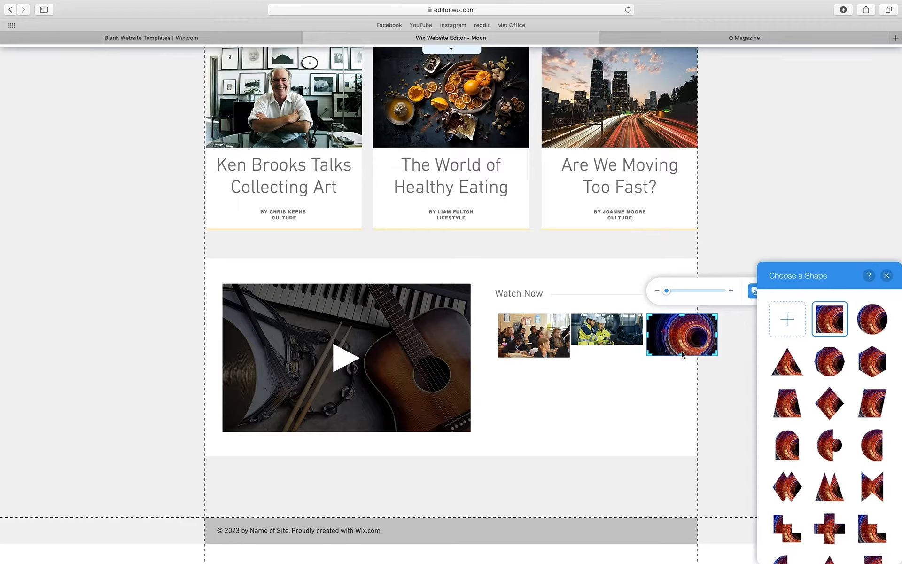
pyautogui.click(682, 350)
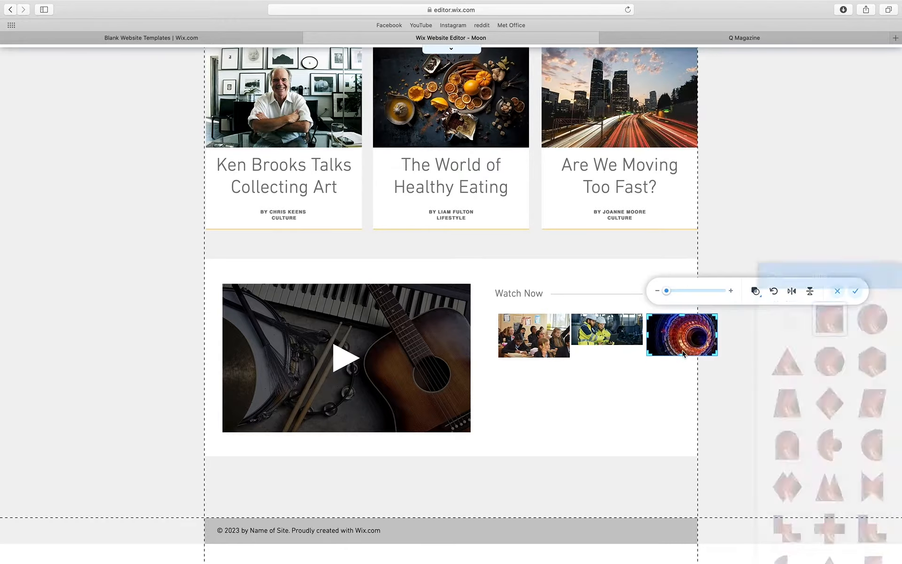
pyautogui.moveTo(682, 356); pyautogui.dragTo(682, 346)
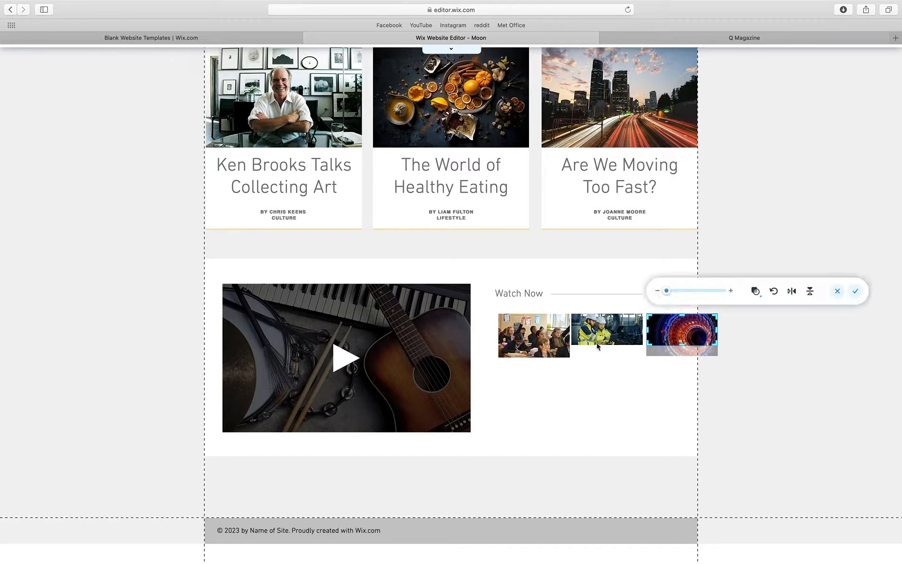
pyautogui.click(855, 291)
# - Crop the classroom photo shorter and move the workers photo beneath it
pyautogui.click(534, 367)
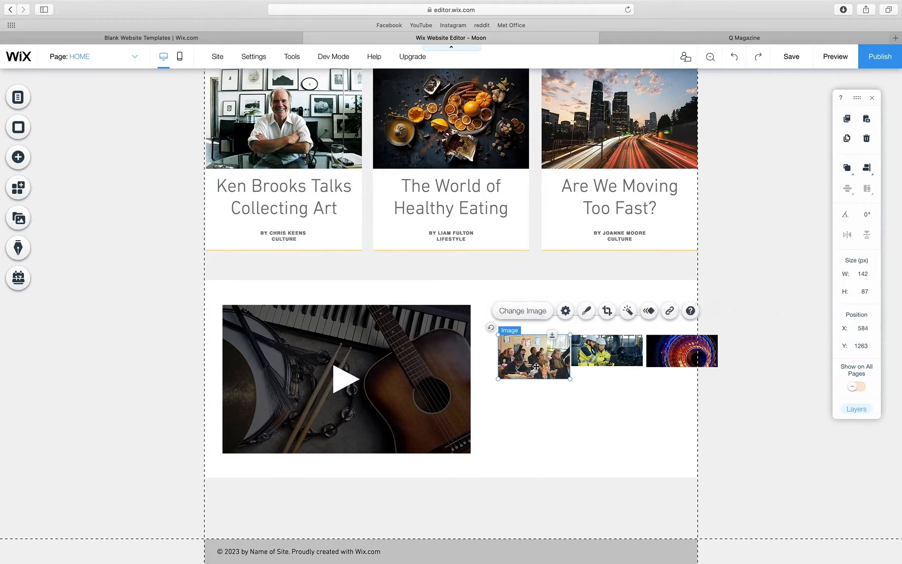
pyautogui.click(606, 310)
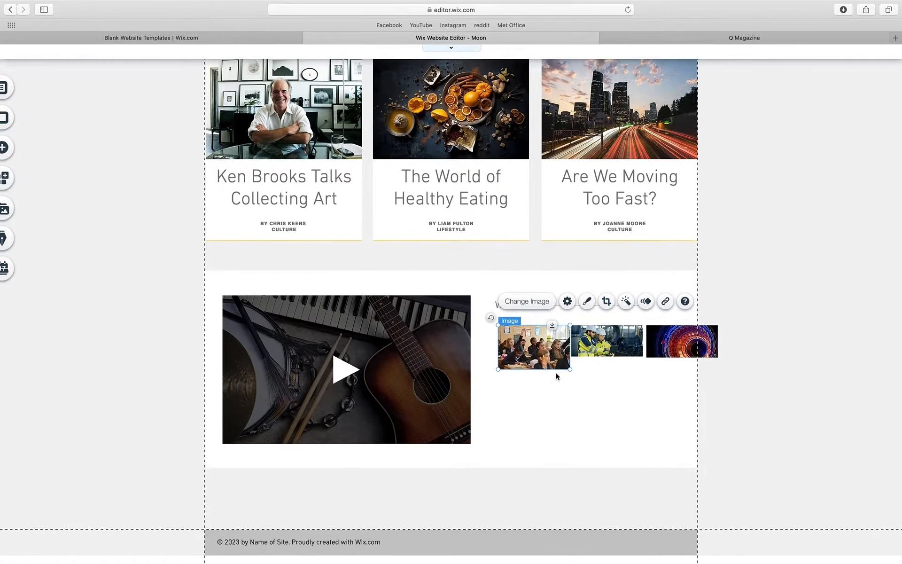
pyautogui.moveTo(533, 358); pyautogui.dragTo(534, 344)
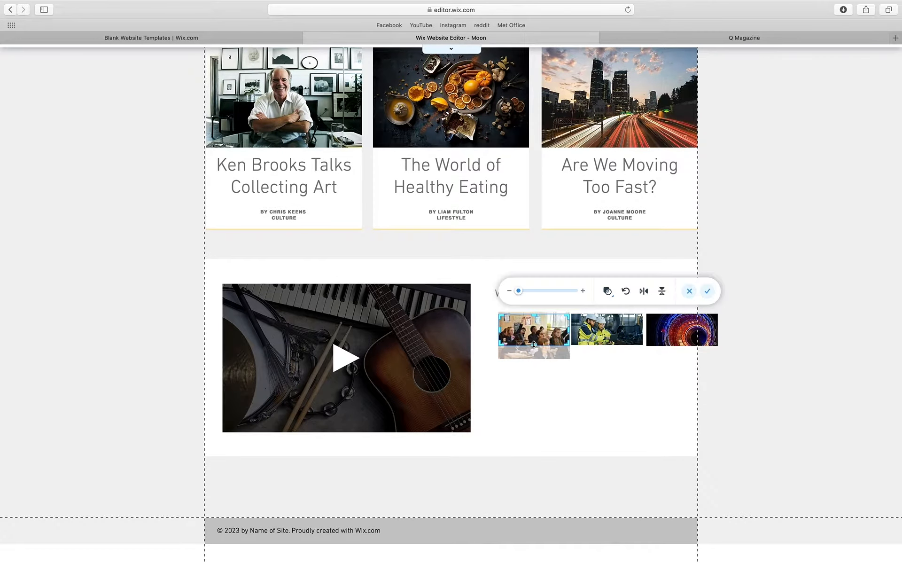
pyautogui.click(705, 291)
pyautogui.click(607, 351)
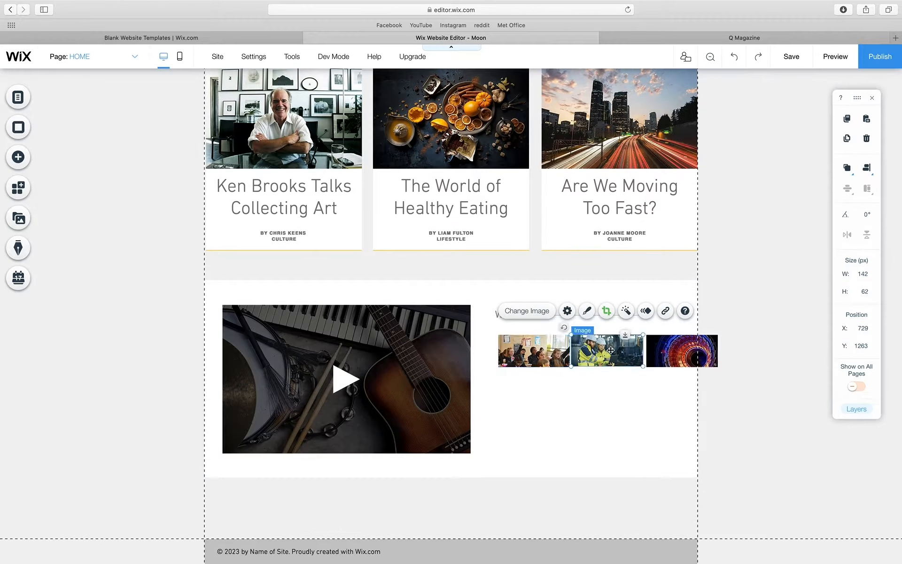
pyautogui.moveTo(607, 351); pyautogui.dragTo(534, 396)
# - Move the swirl photo below the workers photo and nudge the Watch Now heading left
pyautogui.click(677, 350)
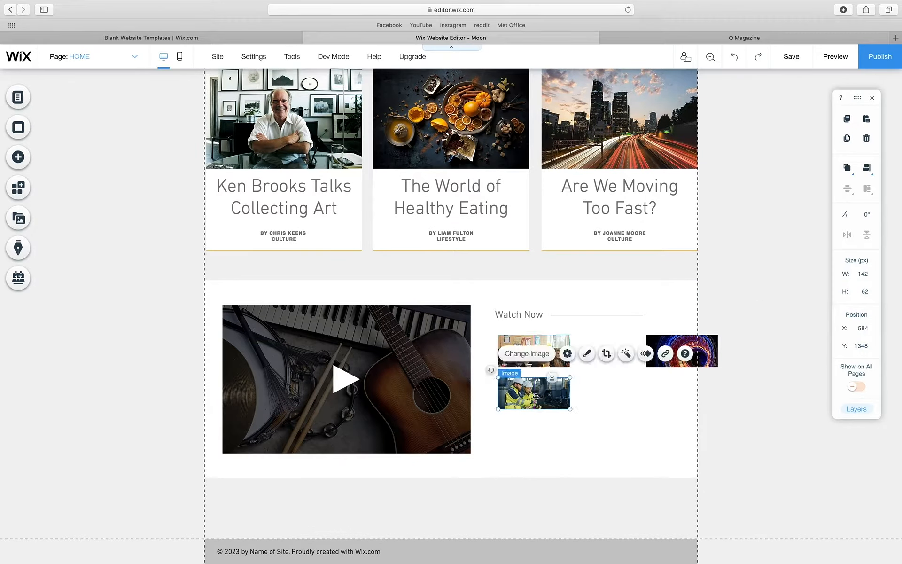
pyautogui.moveTo(679, 347); pyautogui.dragTo(544, 429)
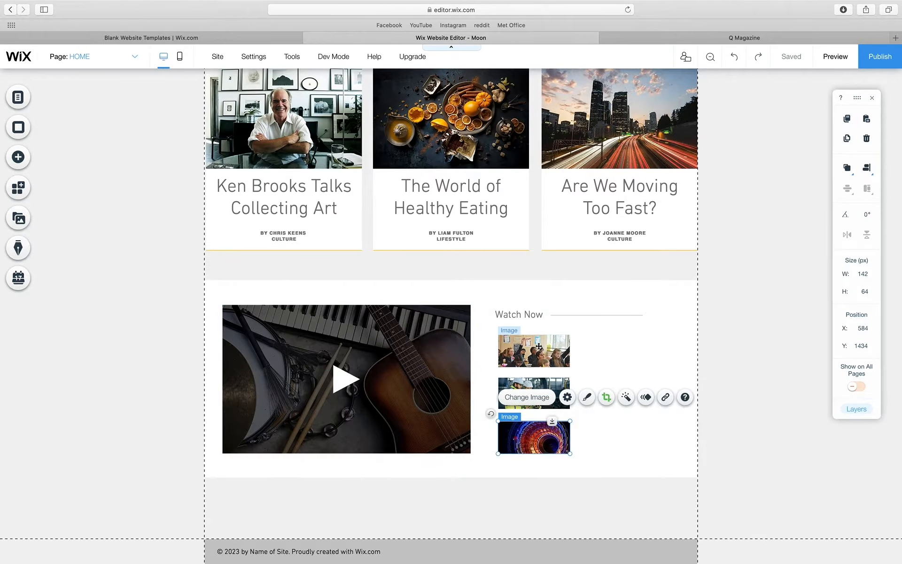
pyautogui.click(512, 314)
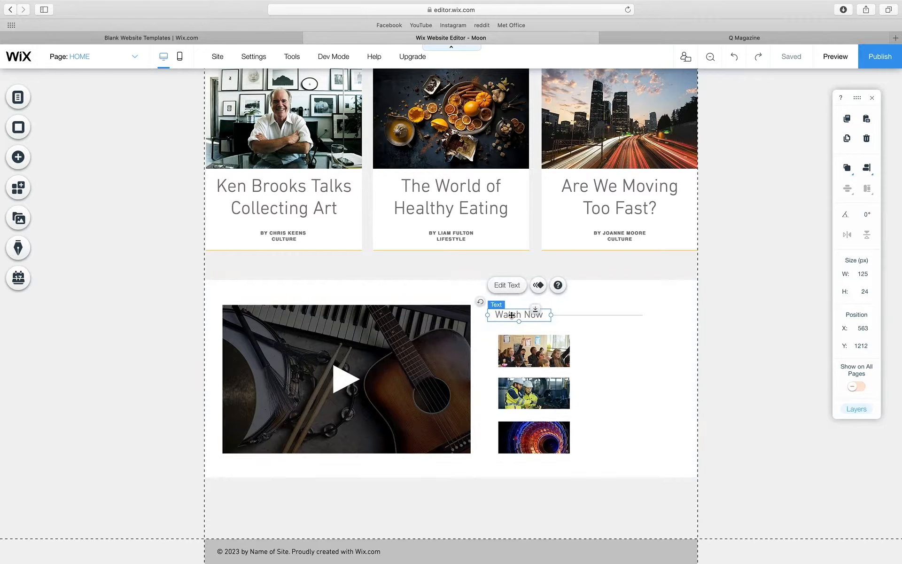
pyautogui.moveTo(512, 315); pyautogui.dragTo(502, 314)
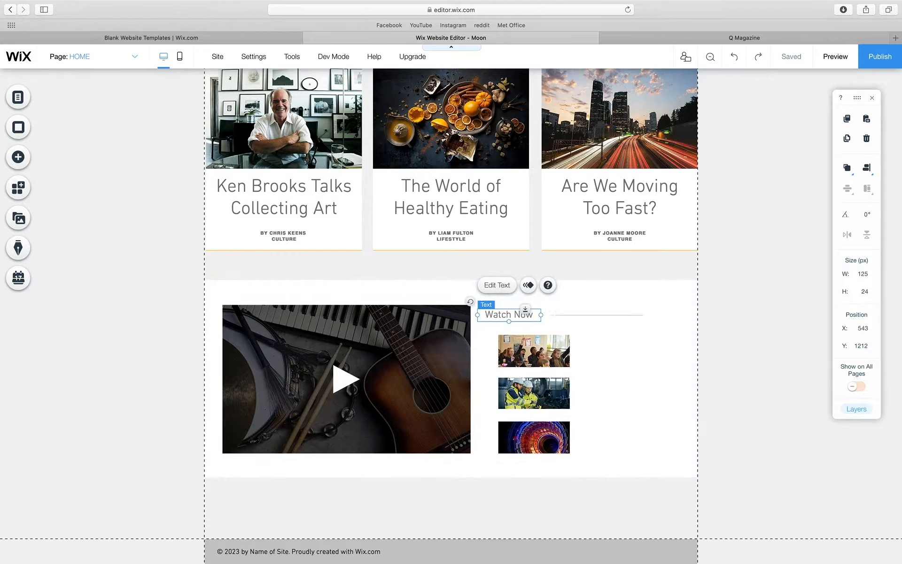
pyautogui.click(564, 315)
pyautogui.click(596, 385)
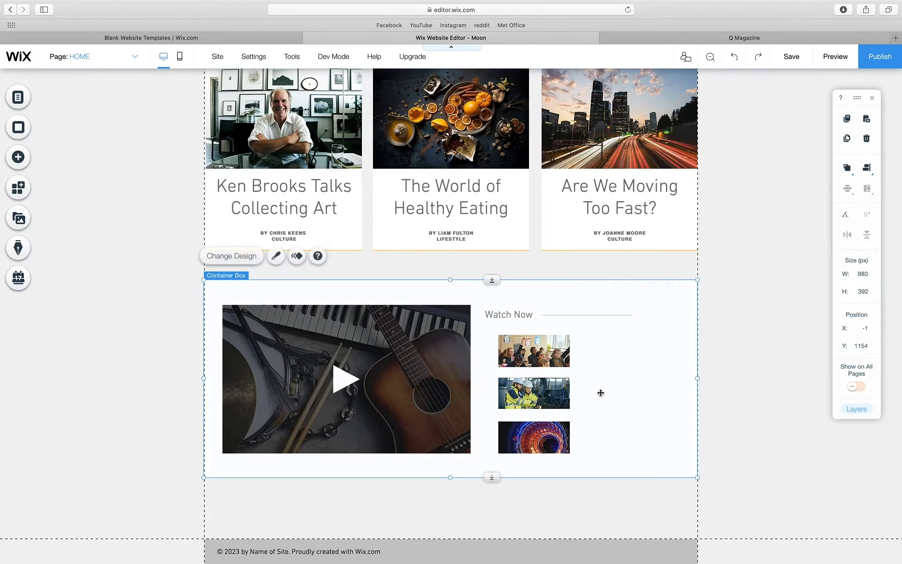
# - Bring the headline into the Watch Now box as an 18px, left-aligned education caption
pyautogui.click(469, 197)
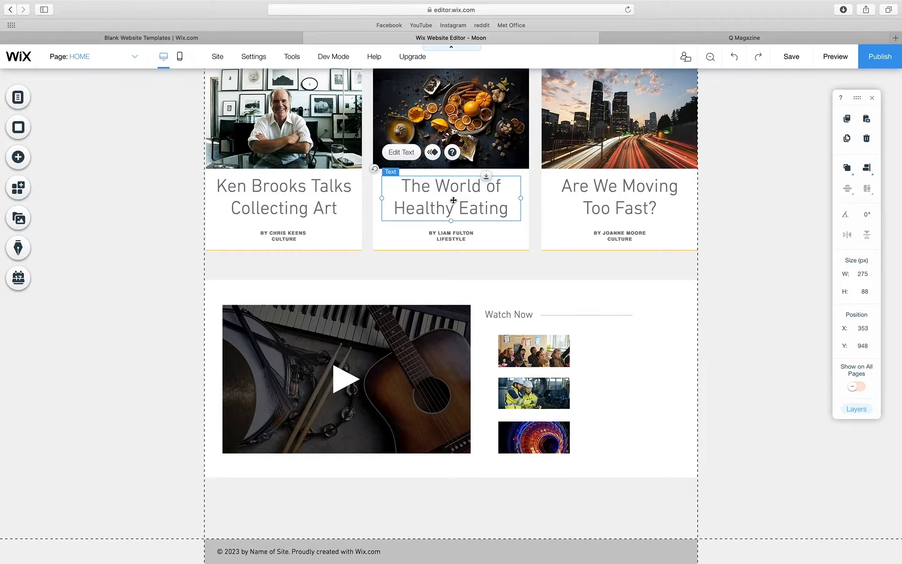
pyautogui.moveTo(518, 223)
pyautogui.mouseDown()
pyautogui.moveTo(596, 350)
pyautogui.moveTo(630, 345)
pyautogui.mouseUp()
pyautogui.doubleClick(630, 345)
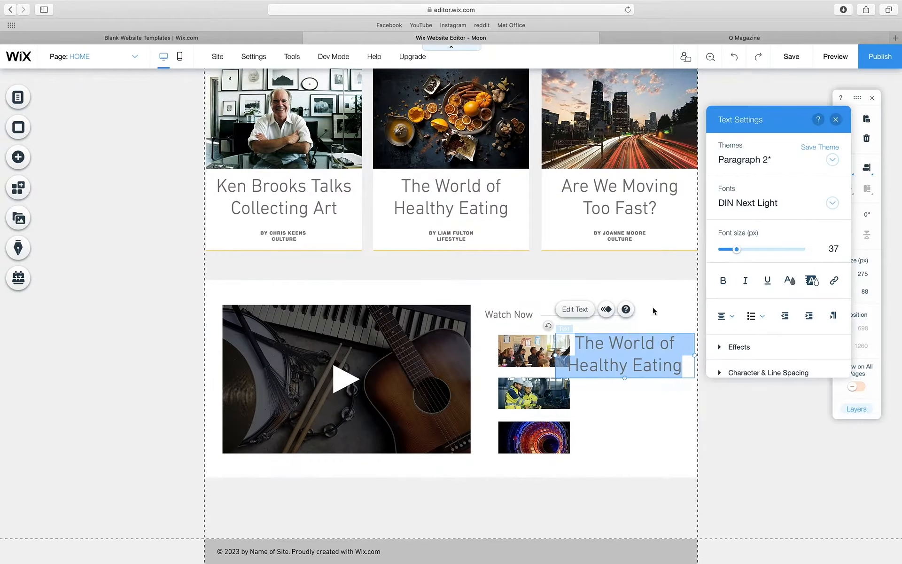
pyautogui.moveTo(737, 254)
pyautogui.mouseDown()
pyautogui.moveTo(722, 253)
pyautogui.moveTo(731, 253)
pyautogui.mouseUp()
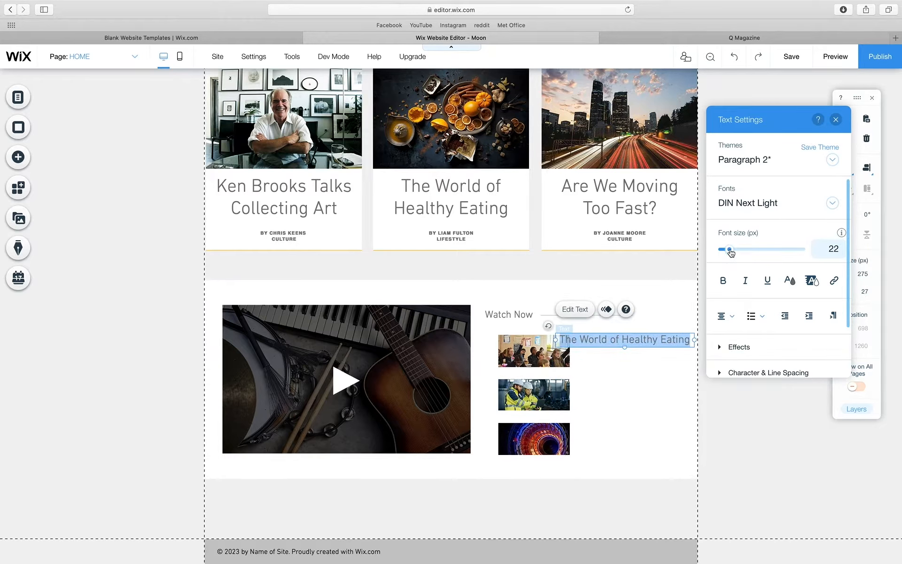
pyautogui.press('BackSpace')
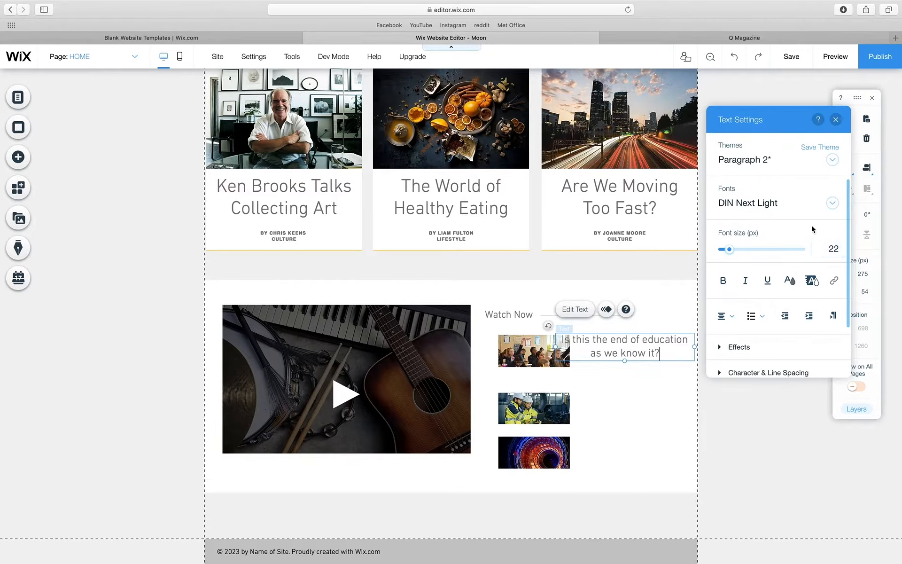
pyautogui.tripleClick(644, 348)
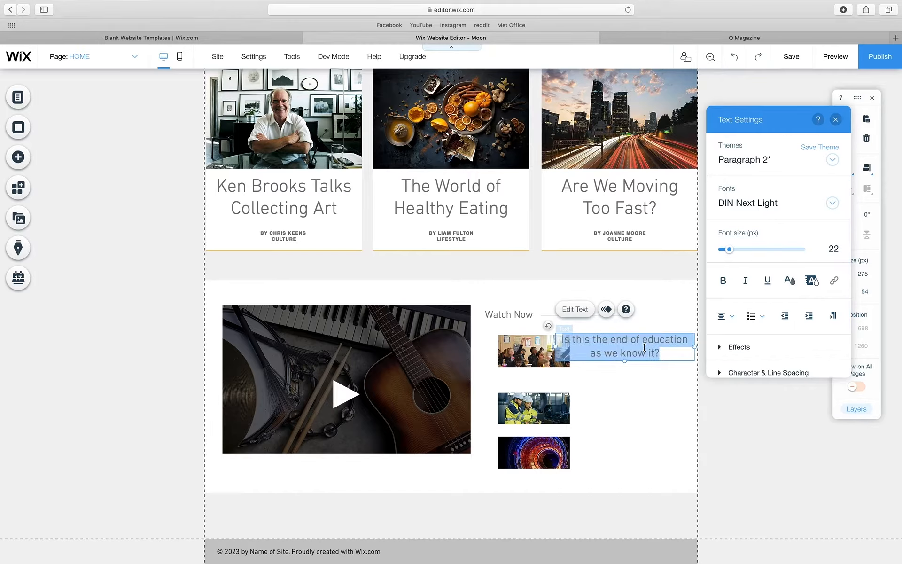
pyautogui.click(725, 315)
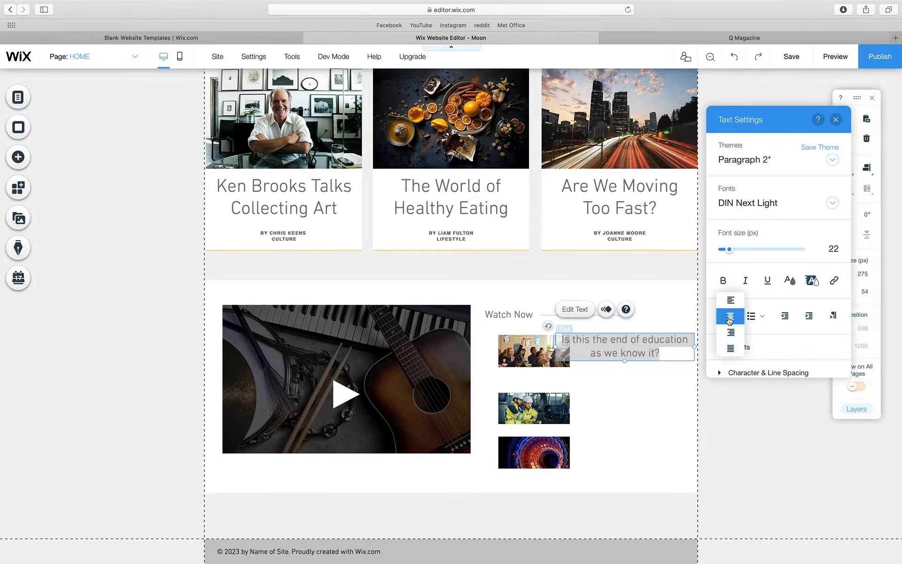
pyautogui.click(731, 301)
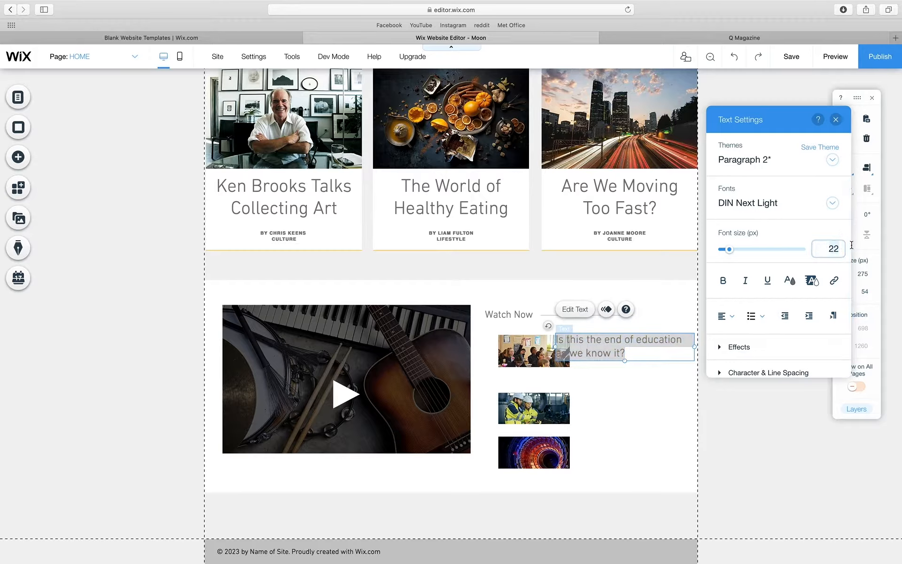
pyautogui.press('Return')
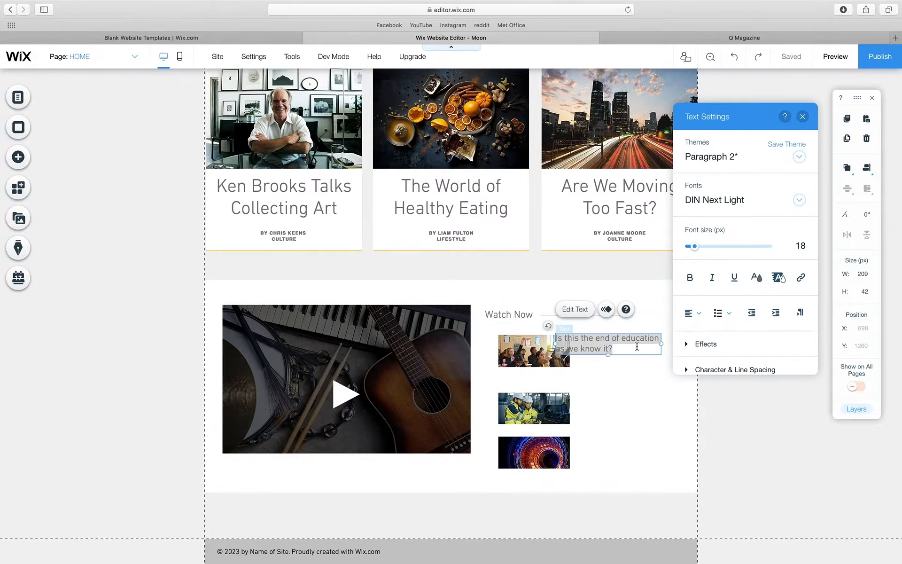
# - Undo an accidental container move and leave the education caption in place
pyautogui.moveTo(632, 357); pyautogui.dragTo(658, 362)
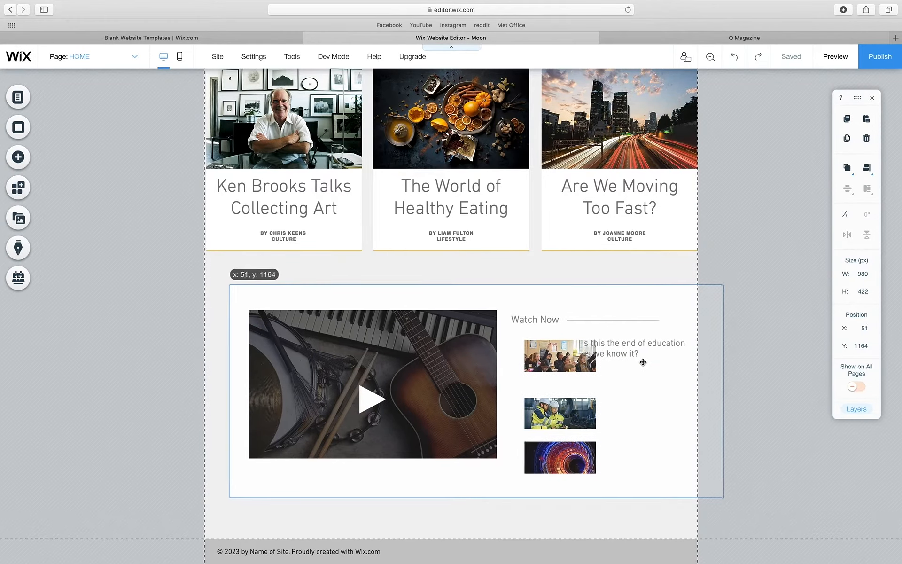
pyautogui.click(734, 62)
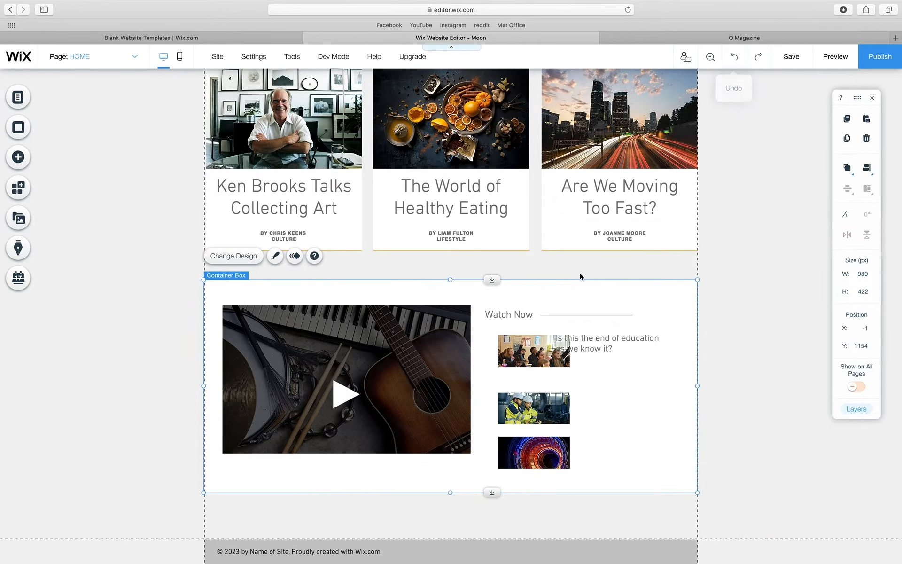
pyautogui.click(587, 342)
pyautogui.moveTo(587, 342); pyautogui.dragTo(600, 346)
pyautogui.click(608, 389)
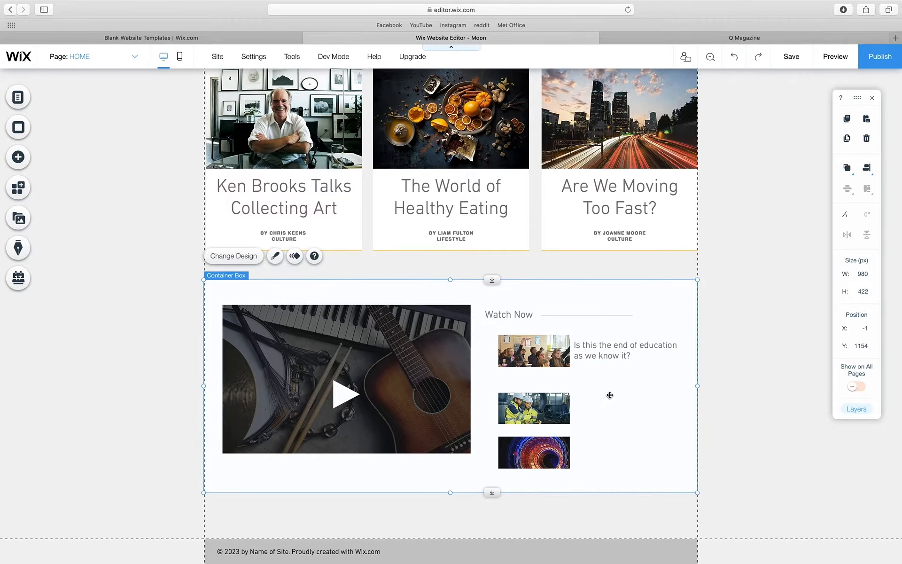
# - Bold the education caption, widen it to two lines, and duplicate it
pyautogui.click(601, 356)
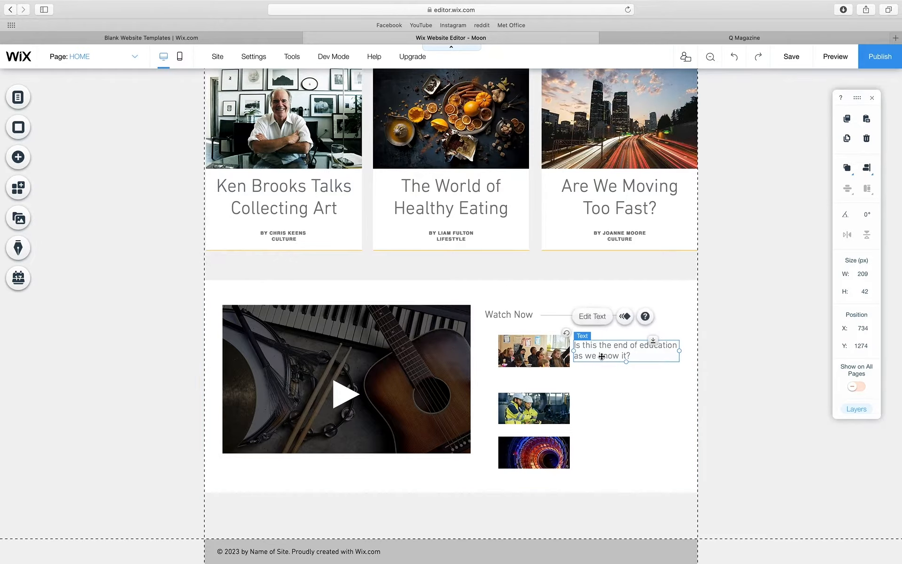
pyautogui.doubleClick(601, 356)
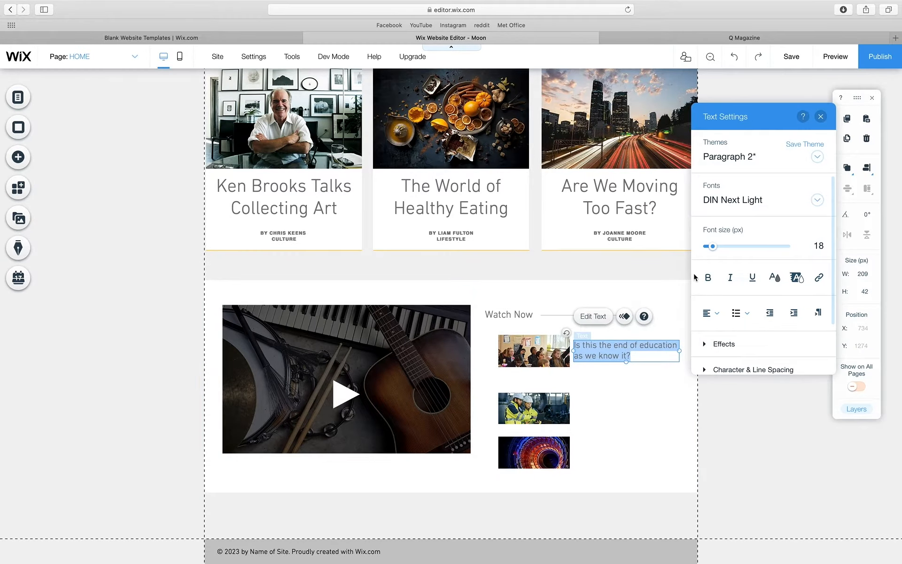
pyautogui.click(708, 277)
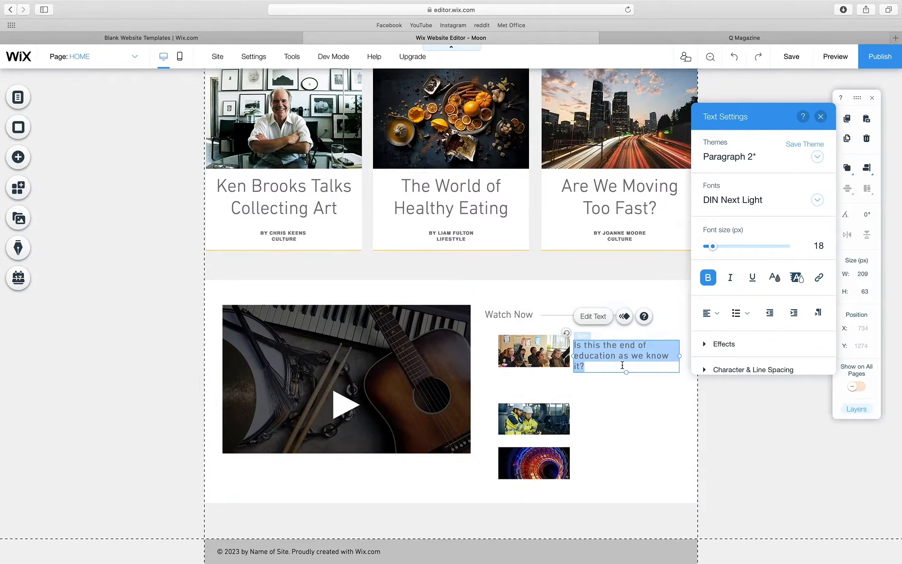
pyautogui.click(684, 356)
pyautogui.moveTo(680, 356); pyautogui.dragTo(687, 356)
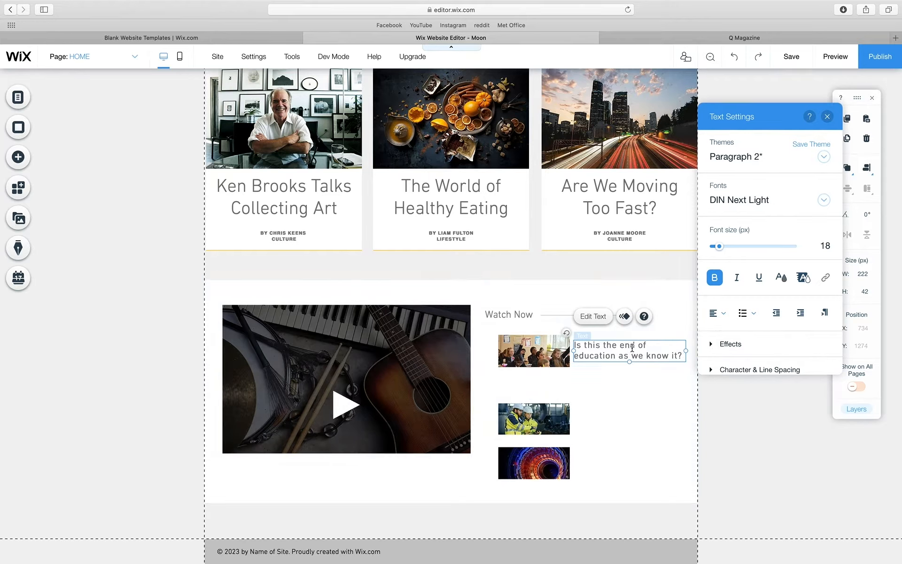
pyautogui.click(637, 381)
pyautogui.click(626, 351)
pyautogui.press('super+c')
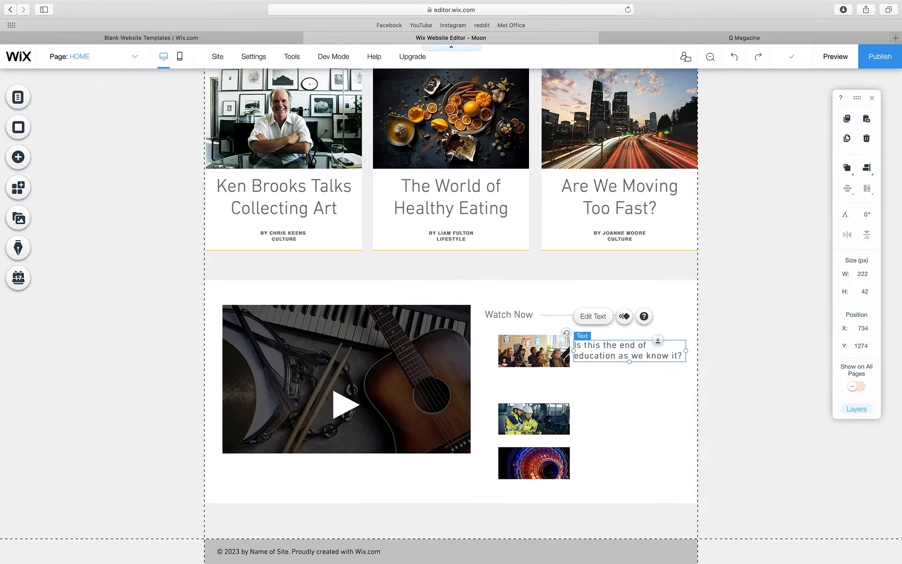
pyautogui.press('super+v')
# - Place the duplicate caption by the second thumbnail and close up the thumbnail spacing
pyautogui.moveTo(626, 351); pyautogui.dragTo(620, 404)
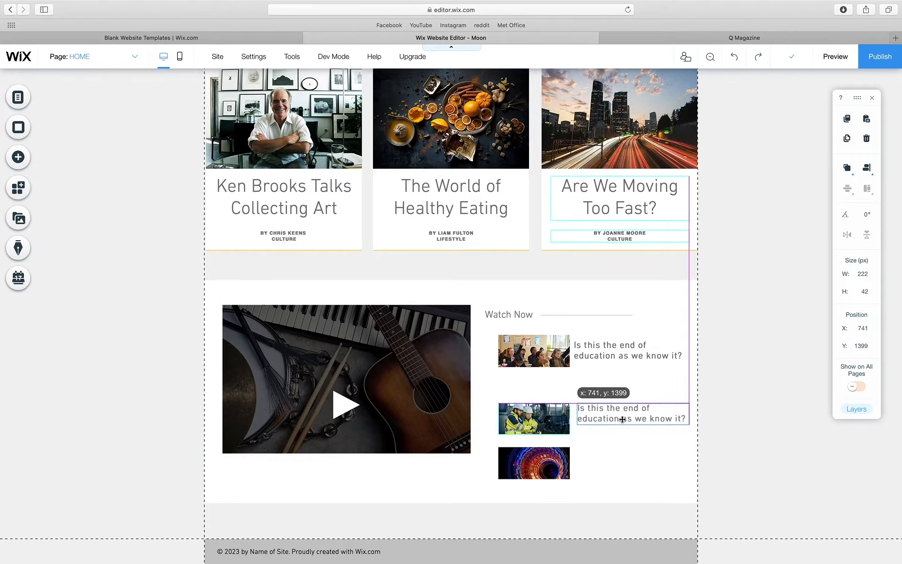
pyautogui.moveTo(553, 427); pyautogui.dragTo(533, 390)
pyautogui.click(547, 462)
pyautogui.click(541, 411)
pyautogui.moveTo(529, 450); pyautogui.dragTo(528, 431)
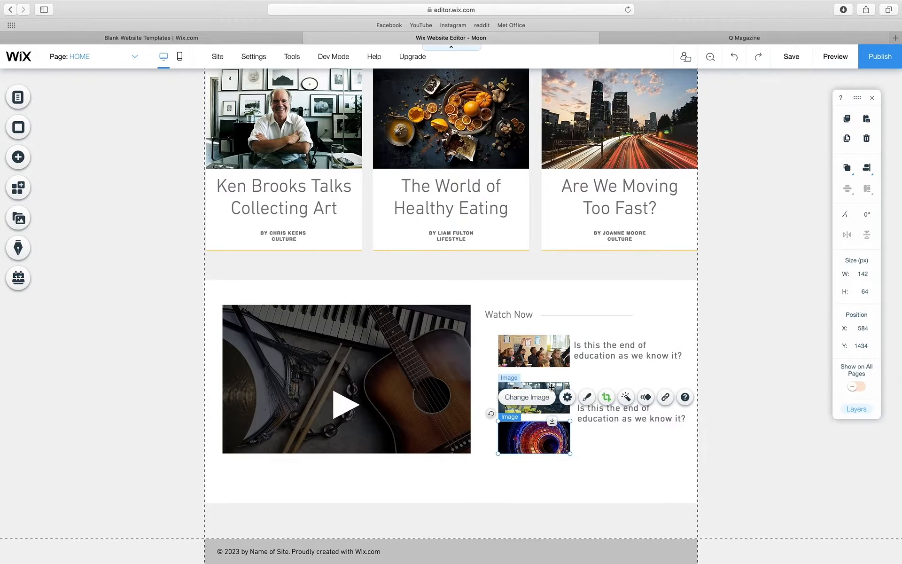
pyautogui.moveTo(552, 391); pyautogui.dragTo(537, 395)
pyautogui.click(486, 383)
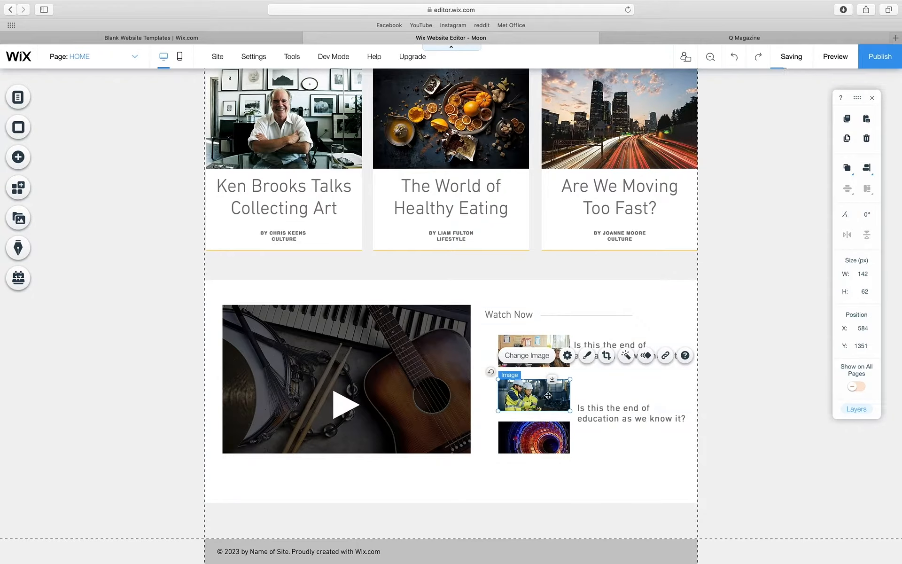
# - Retype the second caption as 'The biggest engineering feats of 2020' and position it
pyautogui.click(623, 411)
pyautogui.moveTo(623, 408); pyautogui.dragTo(624, 393)
pyautogui.doubleClick(625, 394)
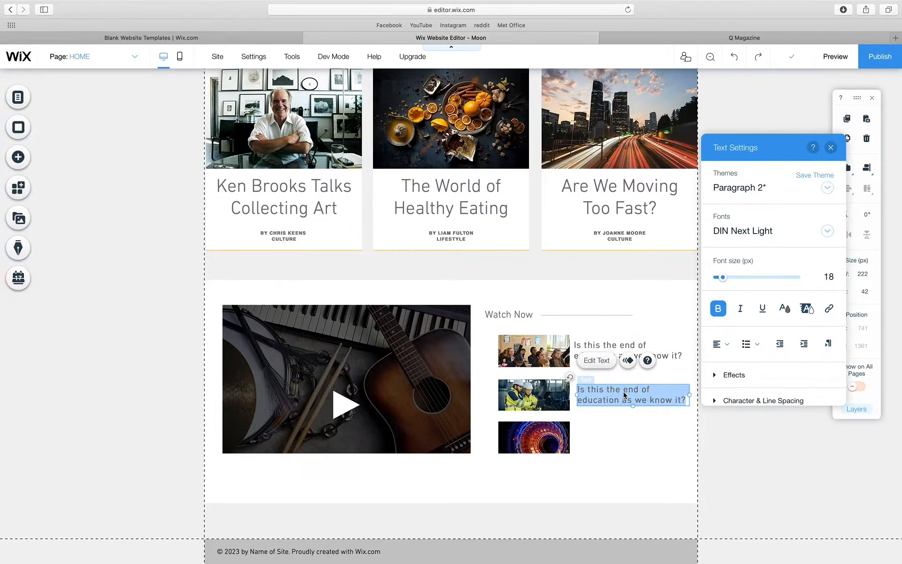
pyautogui.write('t')
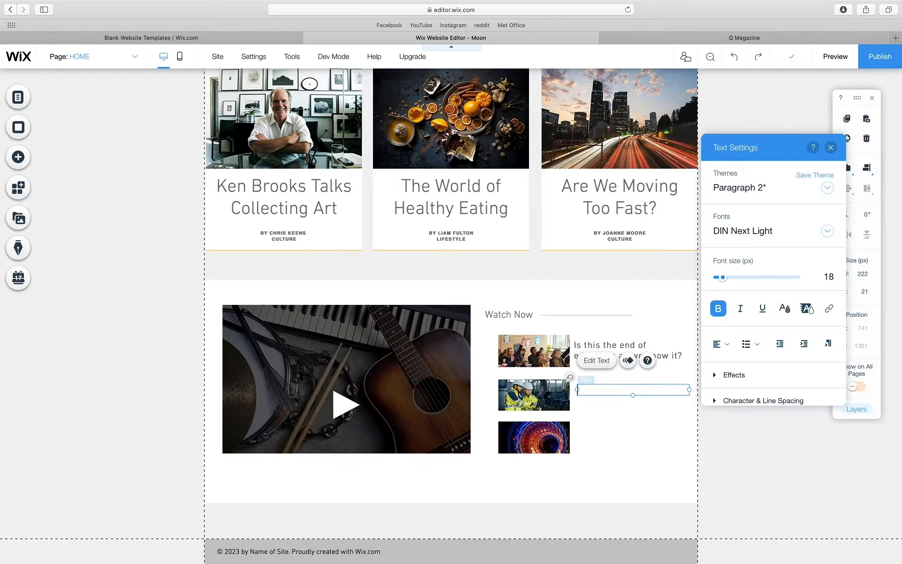
pyautogui.write('he biggest engineering feats of ')
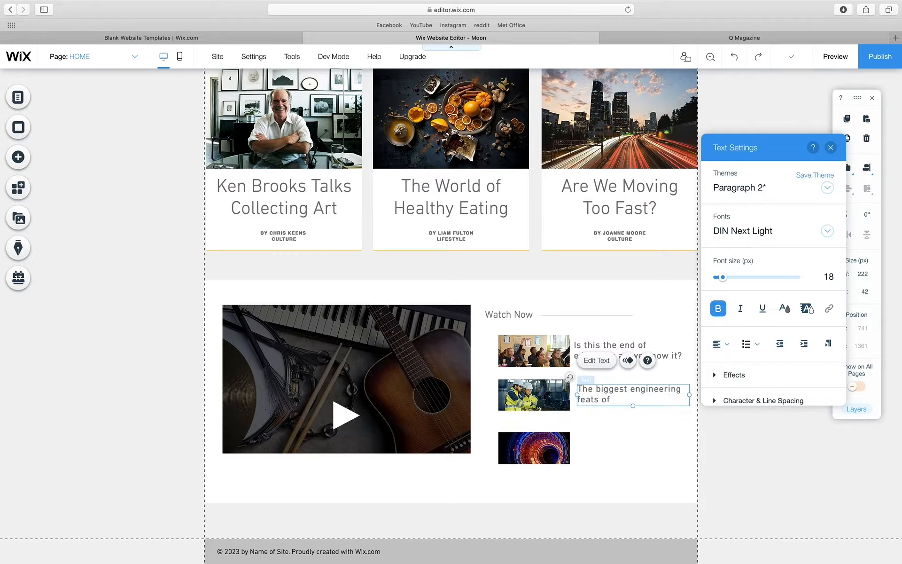
pyautogui.write('2020')
pyautogui.press('super+a')
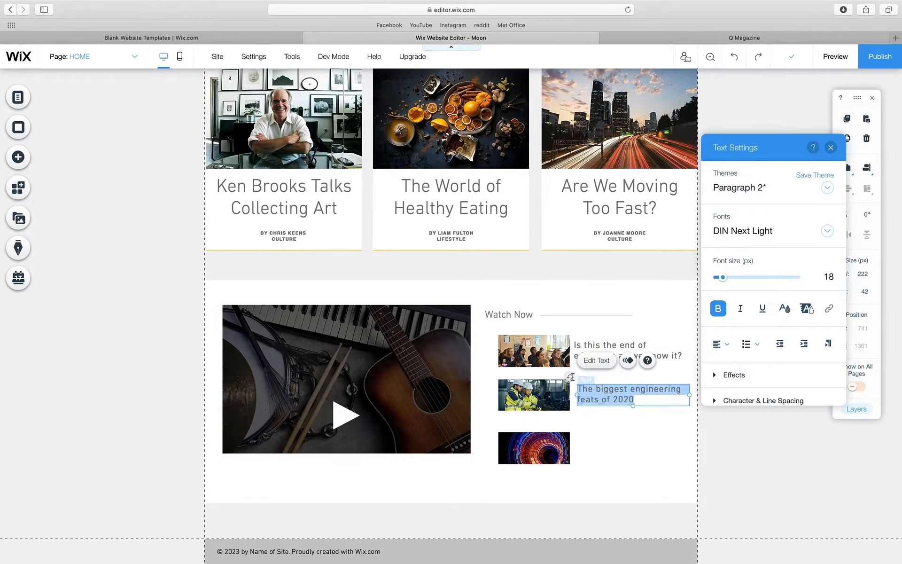
pyautogui.click(632, 410)
pyautogui.moveTo(623, 397); pyautogui.dragTo(613, 447)
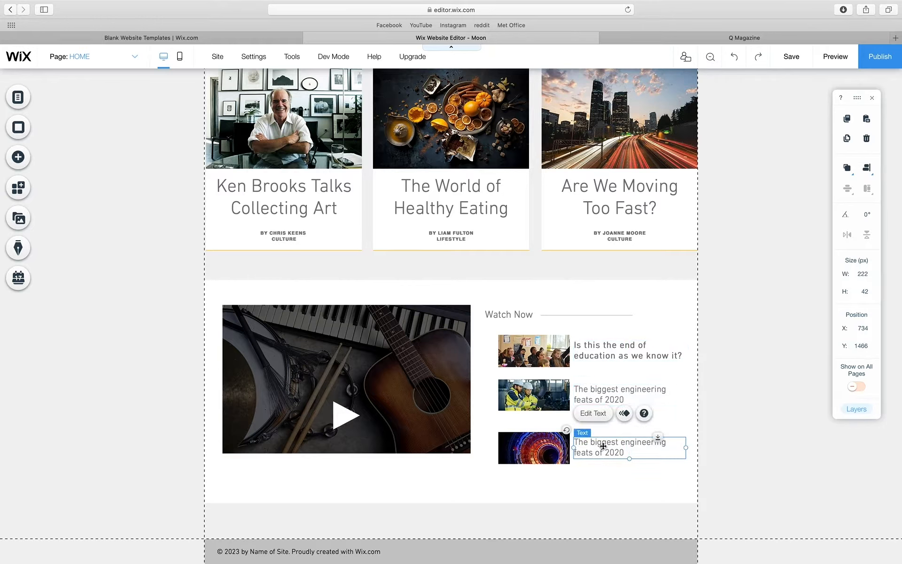
# - Change the third caption to 'A new discovery at the Large Hadron Collider'
pyautogui.doubleClick(603, 446)
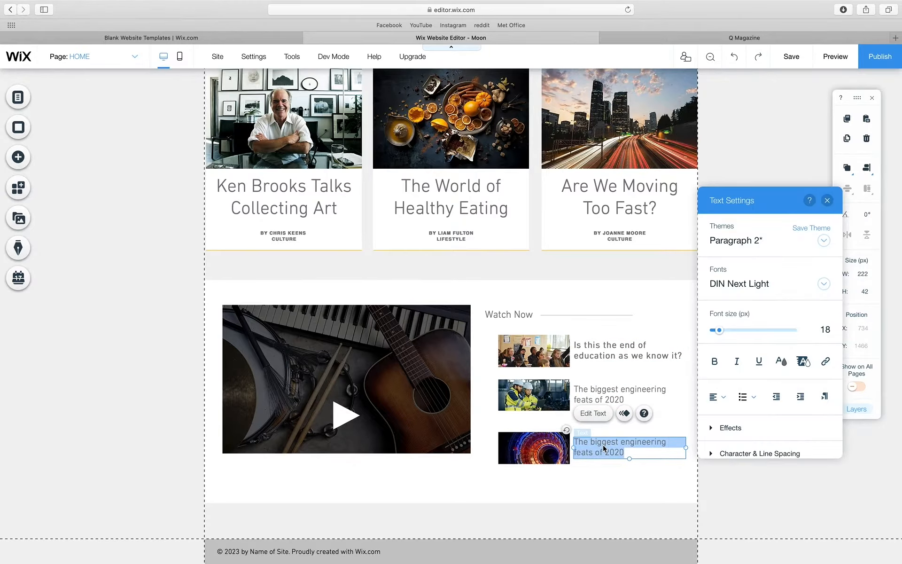
pyautogui.write('A new discovery at the')
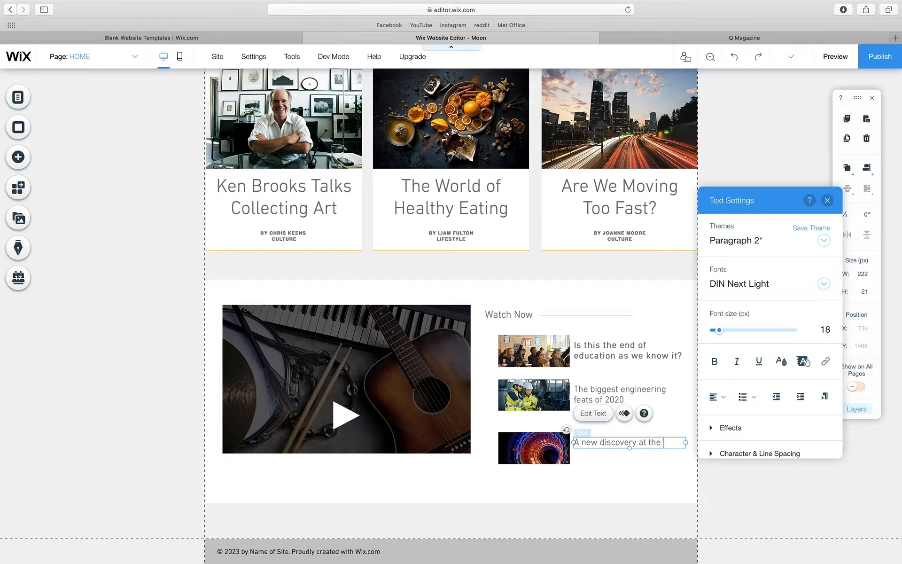
pyautogui.write(' Large Ha')
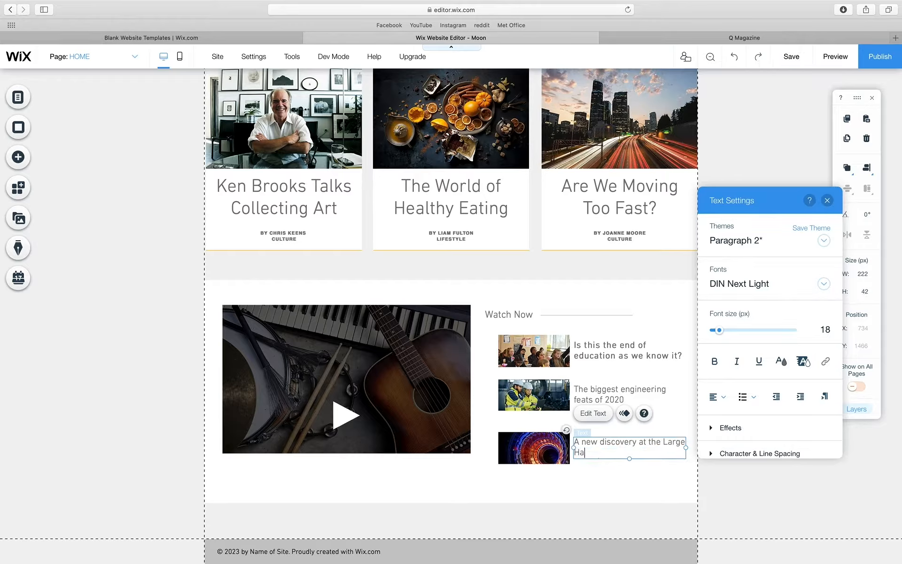
pyautogui.write('dron Collider')
pyautogui.click(534, 447)
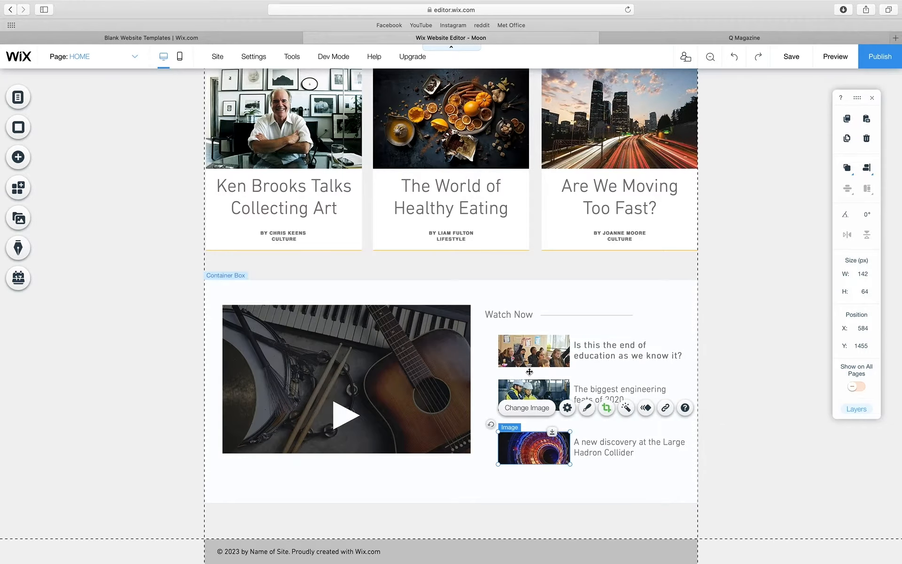
# - Raise the Hadron Collider thumbnail and its caption into line with the others
pyautogui.moveTo(523, 439); pyautogui.dragTo(522, 429)
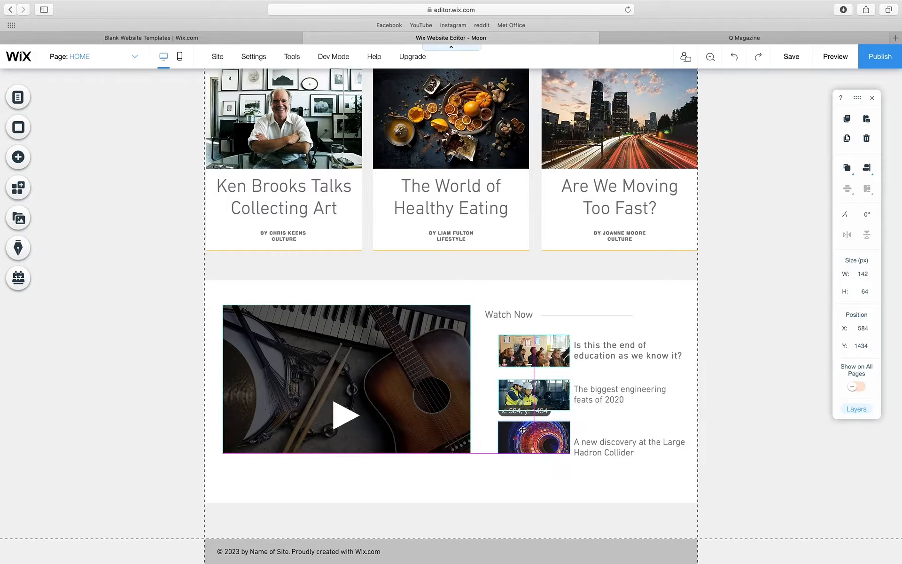
pyautogui.click(468, 399)
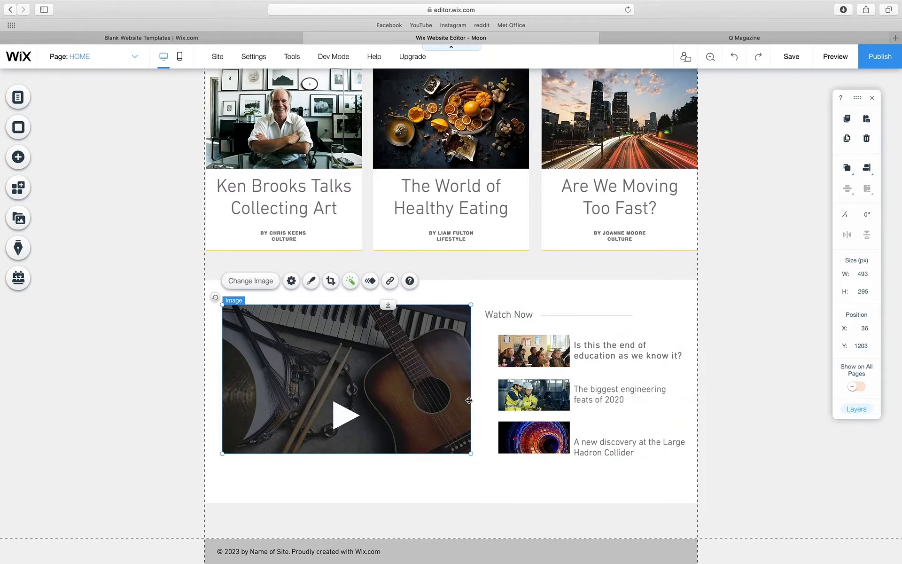
pyautogui.click(582, 438)
pyautogui.moveTo(605, 449); pyautogui.dragTo(605, 439)
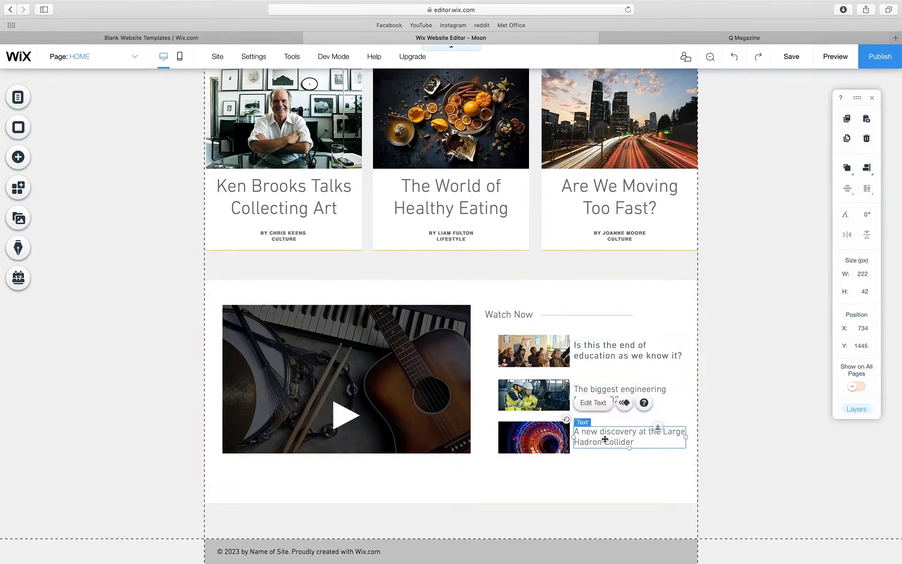
pyautogui.click(616, 467)
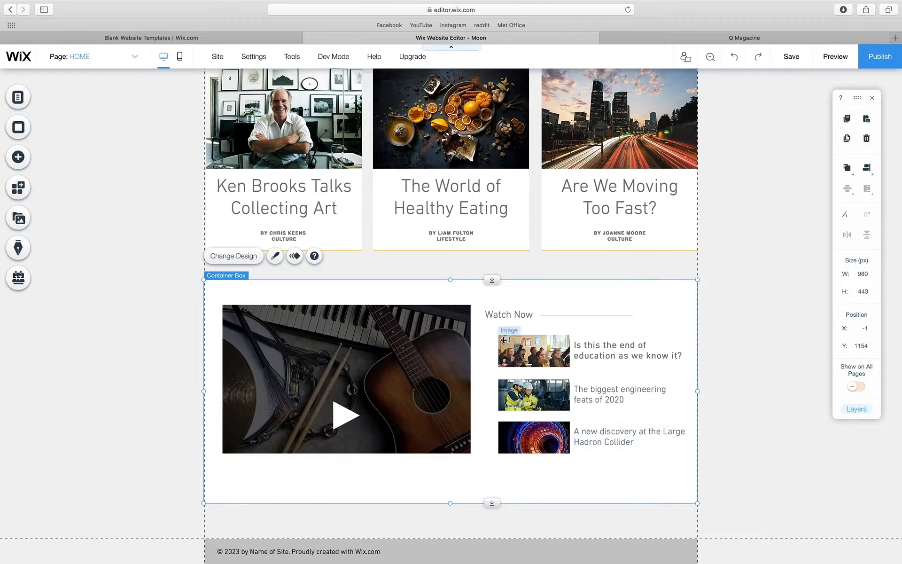
# - Move the play-button triangle up and browse basic shapes without swapping it
pyautogui.click(345, 416)
pyautogui.moveTo(345, 417); pyautogui.dragTo(445, 411)
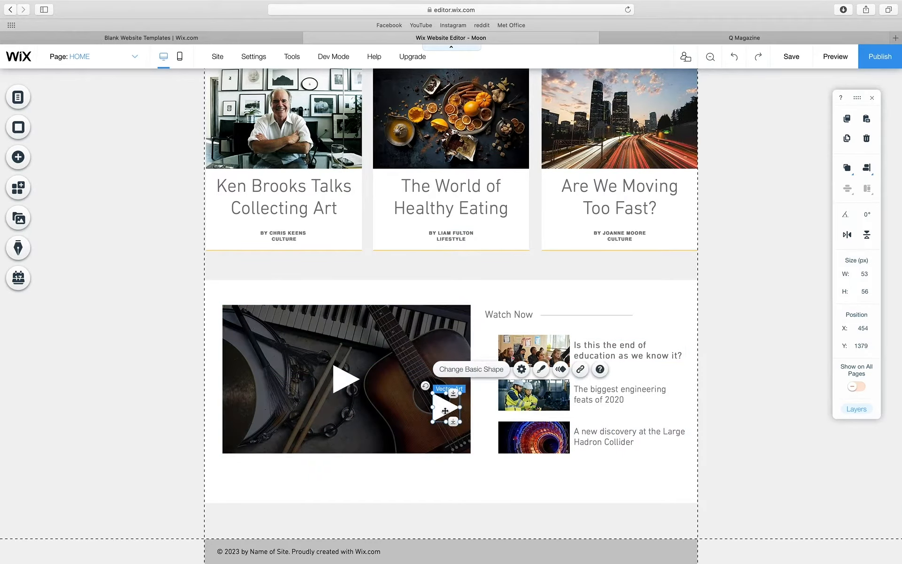
pyautogui.click(522, 369)
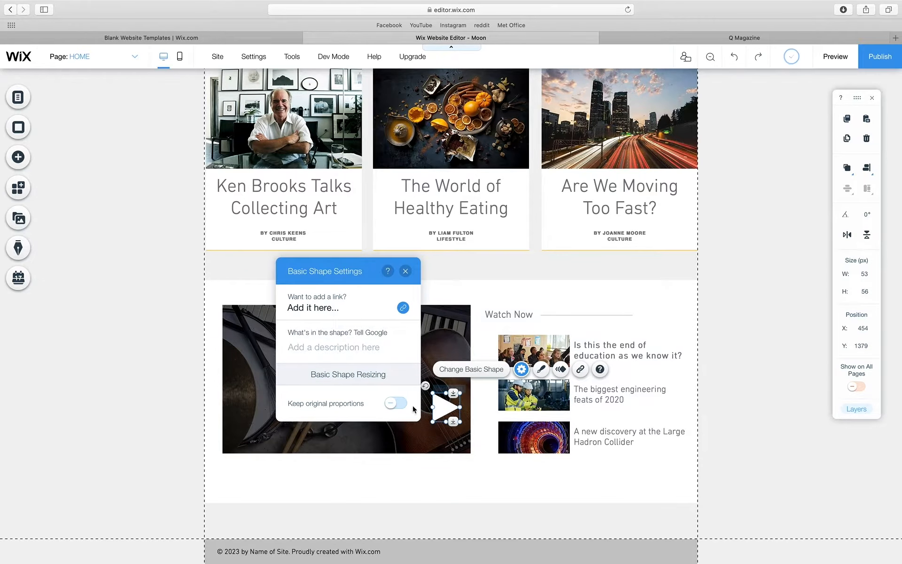
pyautogui.click(471, 369)
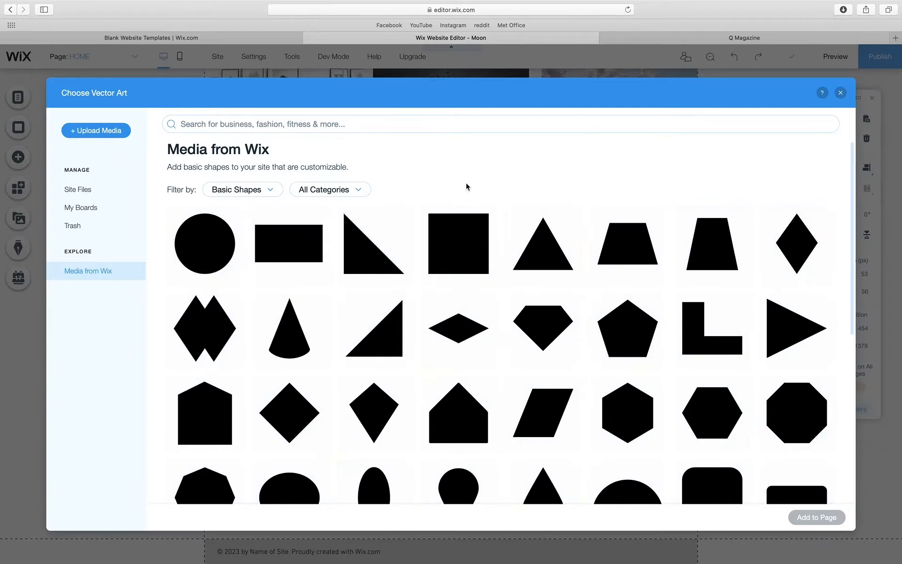
pyautogui.click(840, 92)
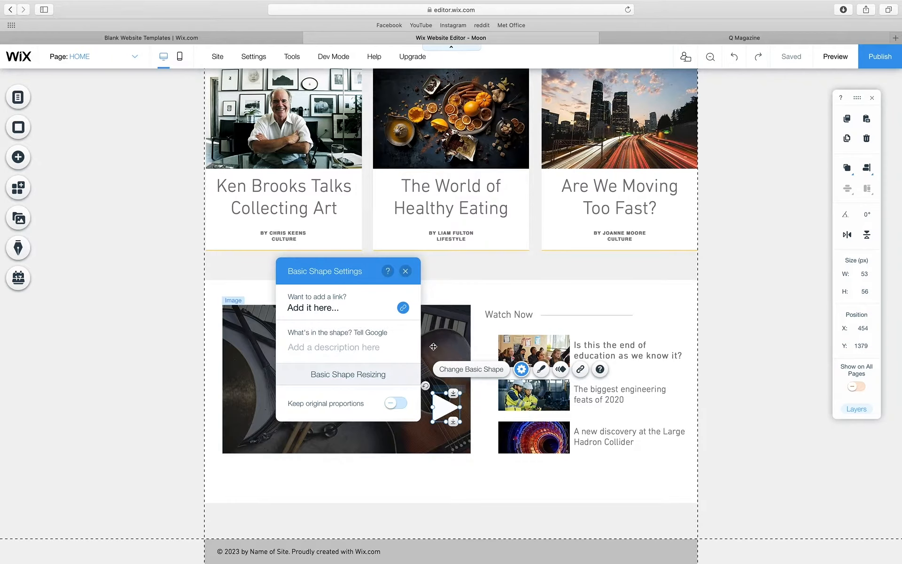
# - Fill the triangle with custom red FF0000 and shrink it to 15 × 16 px
pyautogui.click(541, 369)
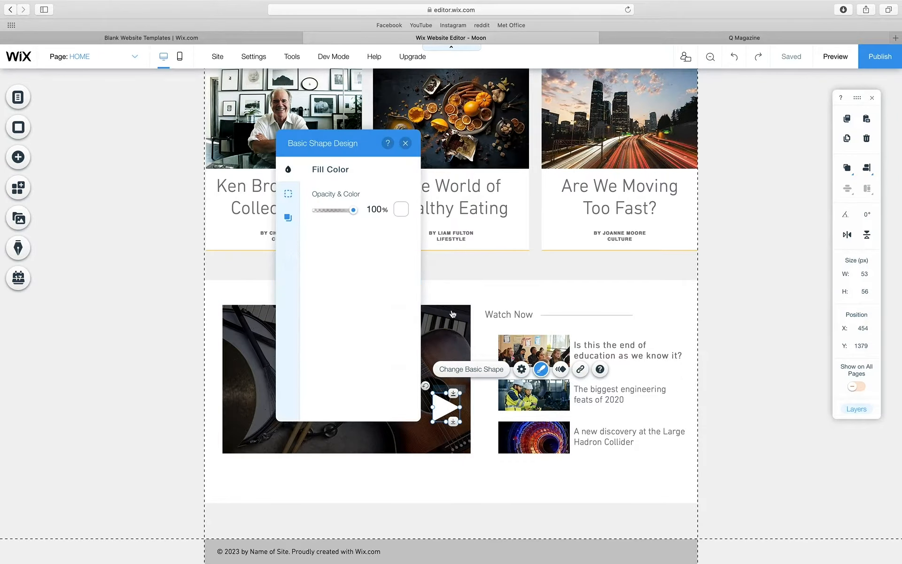
pyautogui.click(401, 209)
pyautogui.click(362, 306)
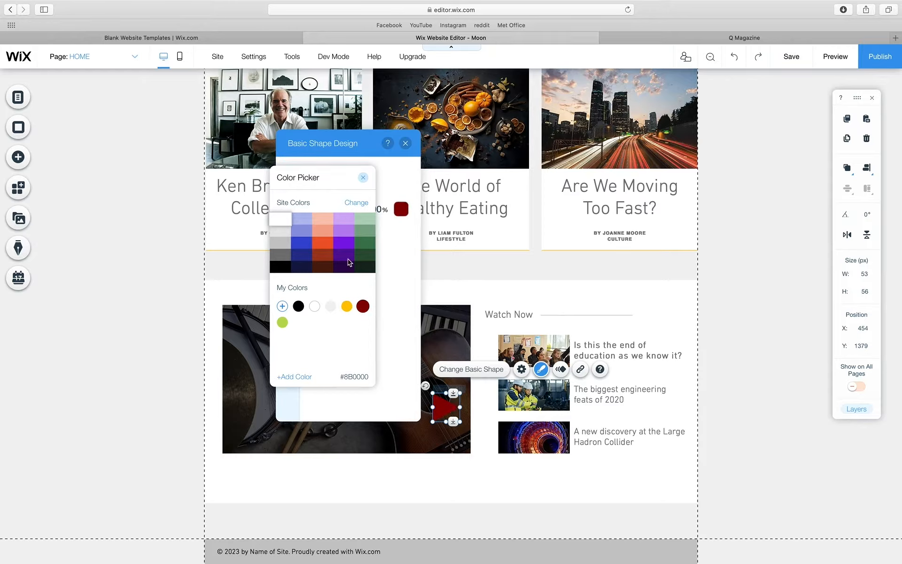
pyautogui.click(314, 305)
pyautogui.click(304, 377)
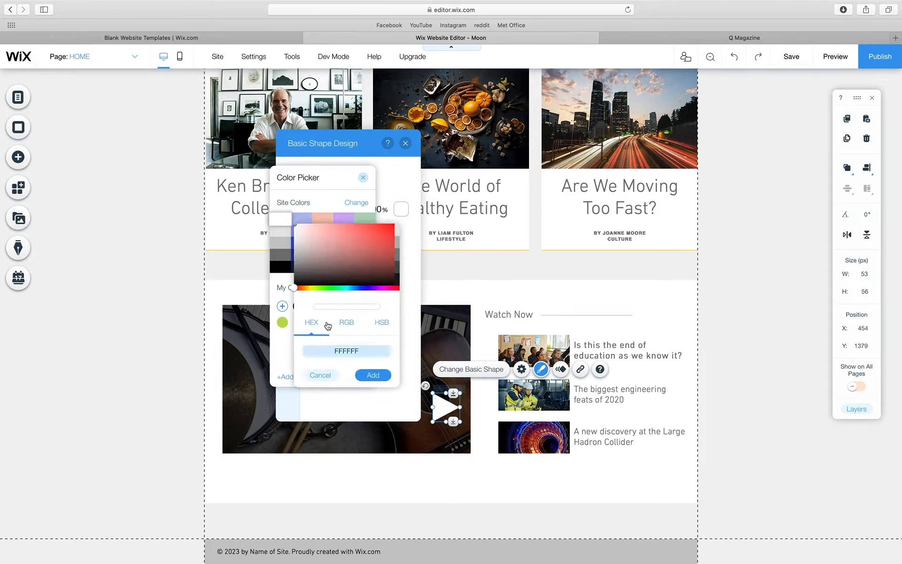
pyautogui.click(394, 226)
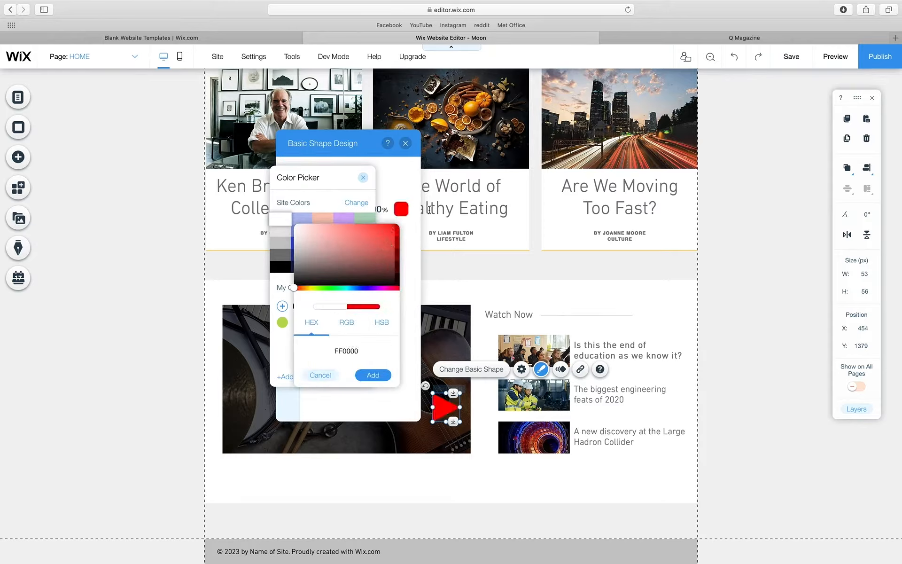
pyautogui.click(369, 376)
pyautogui.click(404, 144)
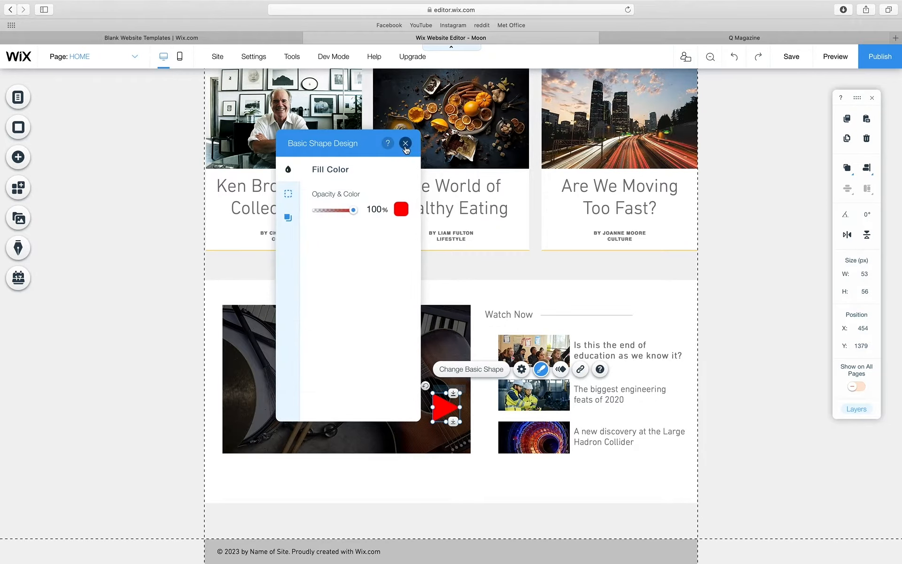
pyautogui.click(404, 144)
pyautogui.moveTo(462, 422); pyautogui.dragTo(578, 409)
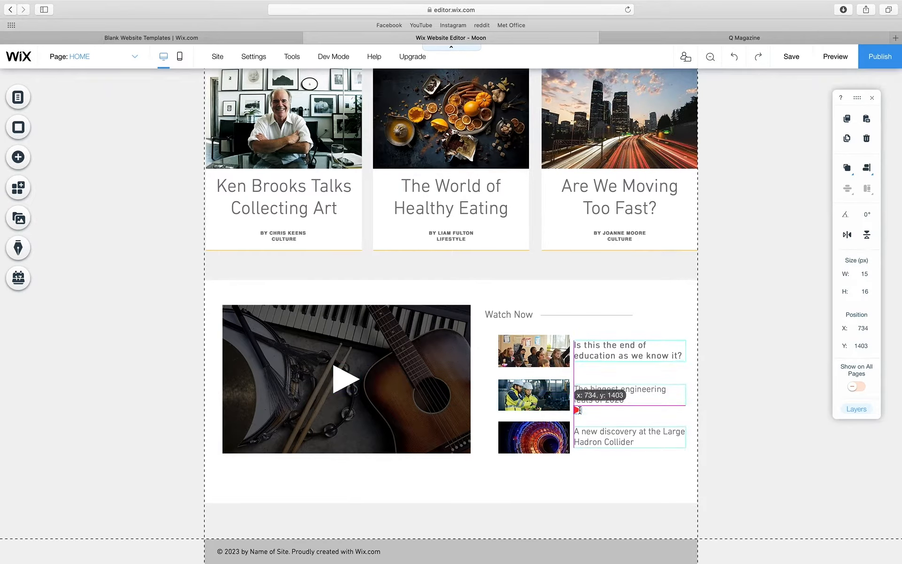
# - Put the 9 × 9 red triangle under the engineering caption and a copy under the Hadron Collider caption
pyautogui.click(593, 397)
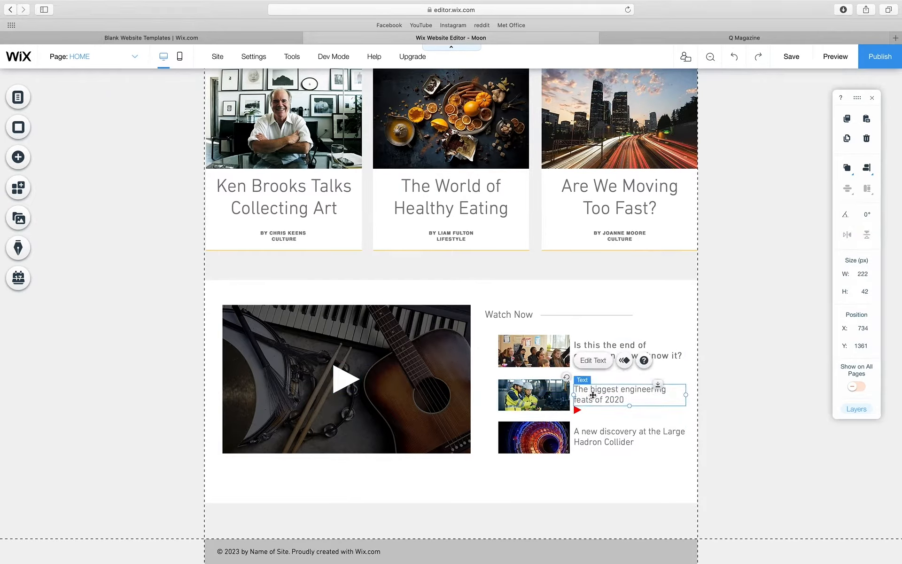
pyautogui.click(577, 410)
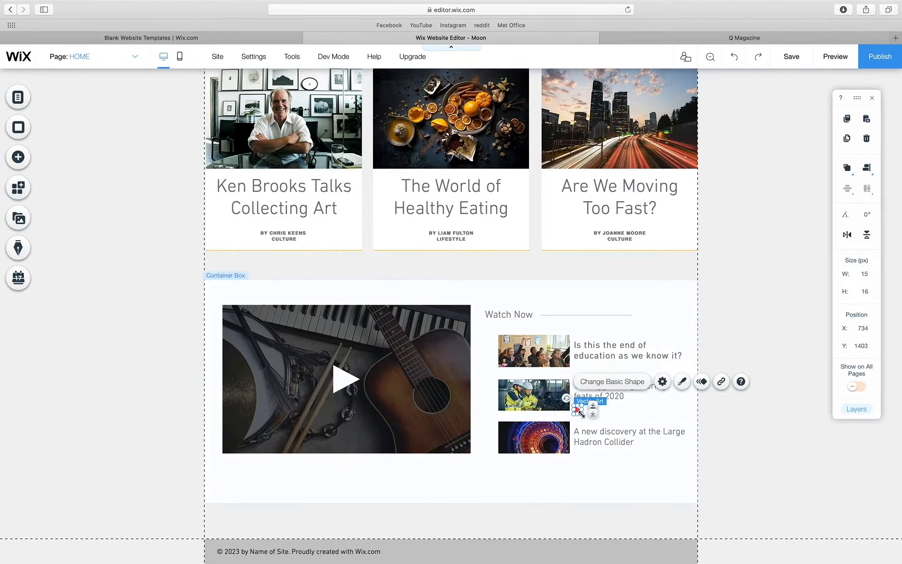
pyautogui.click(598, 415)
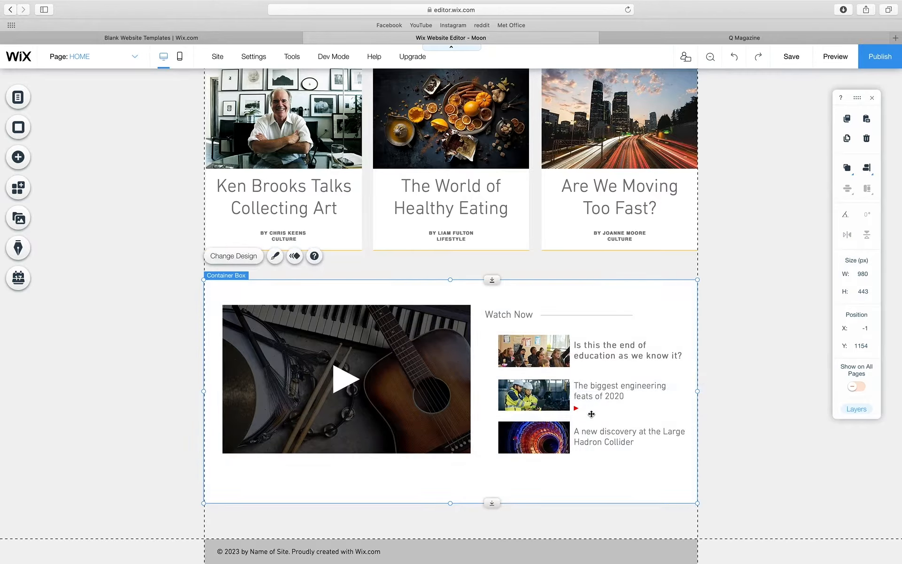
pyautogui.click(576, 408)
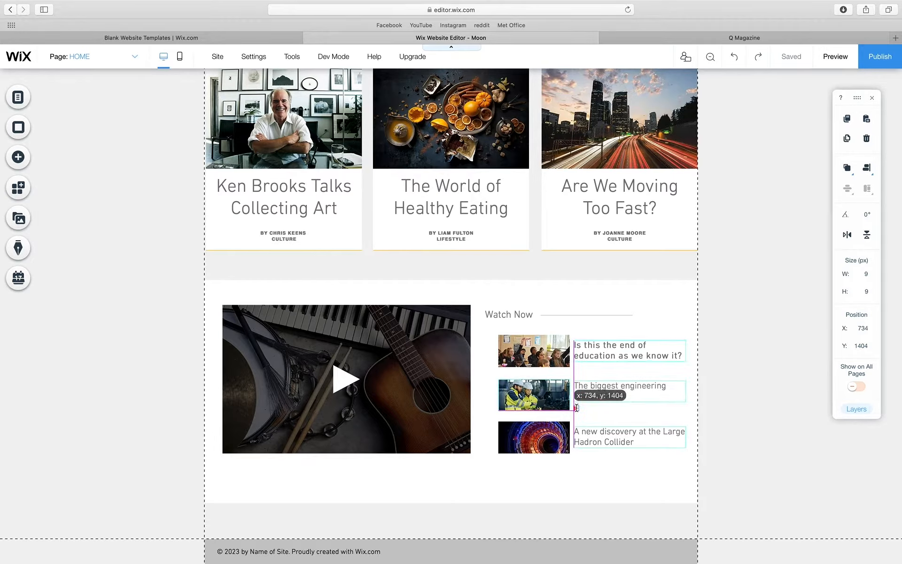
pyautogui.moveTo(577, 408); pyautogui.dragTo(579, 451)
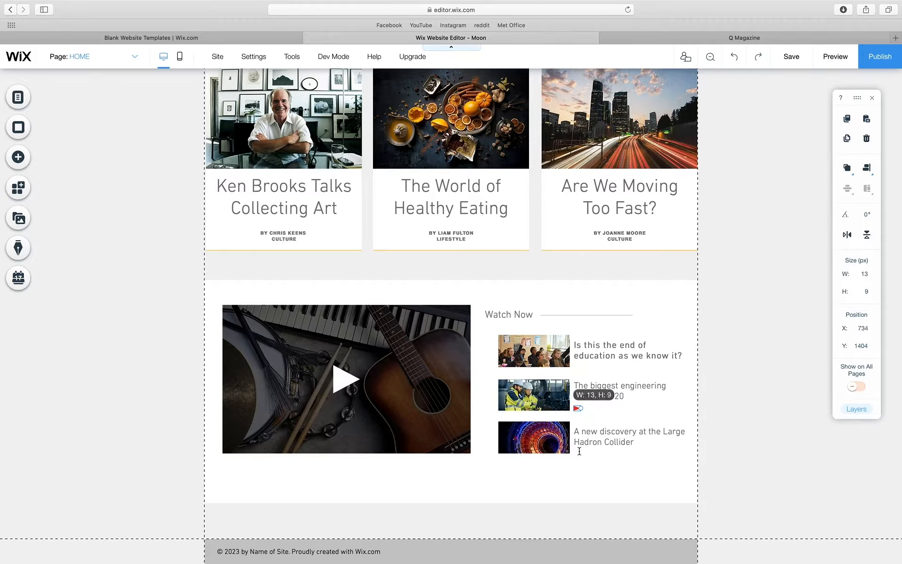
pyautogui.click(734, 56)
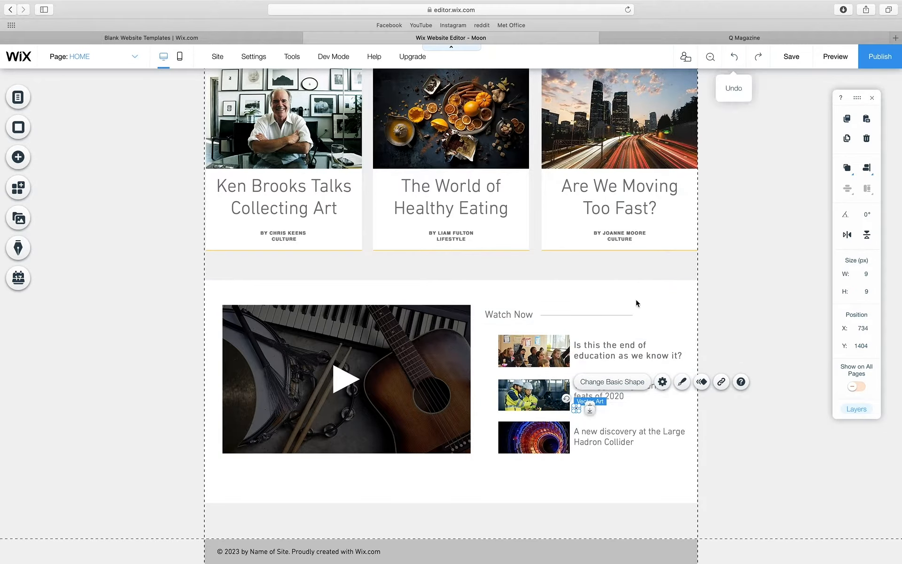
pyautogui.moveTo(577, 409); pyautogui.dragTo(586, 421)
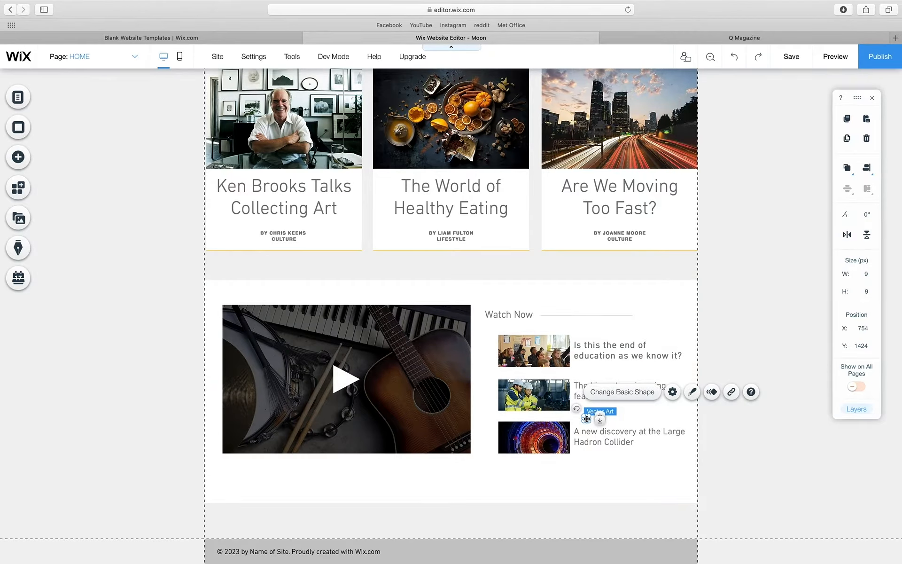
pyautogui.moveTo(586, 418); pyautogui.dragTo(576, 452)
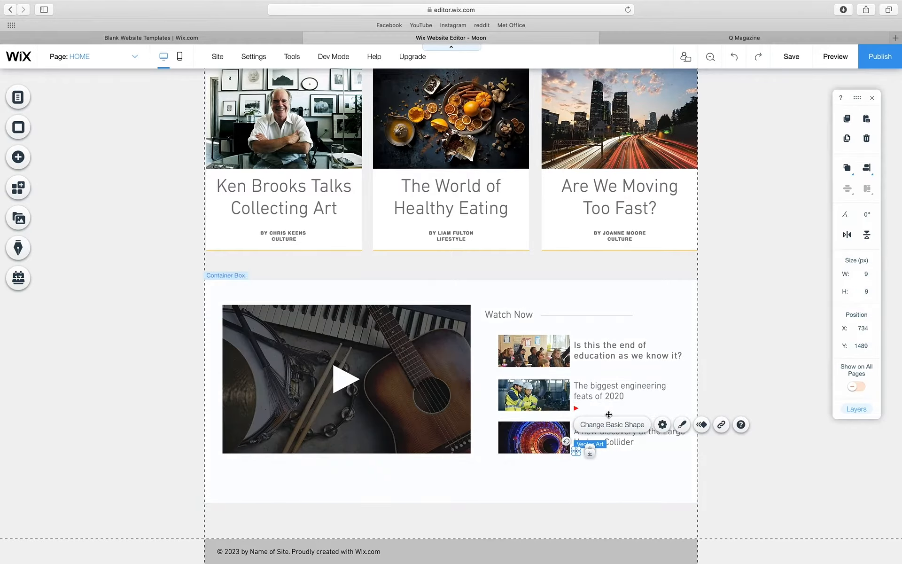
# - Copy the byline into the Watch Now strip and make it a narrow 'PLAY NOW' label
pyautogui.click(444, 237)
pyautogui.moveTo(445, 237); pyautogui.dragTo(608, 301)
pyautogui.doubleClick(608, 298)
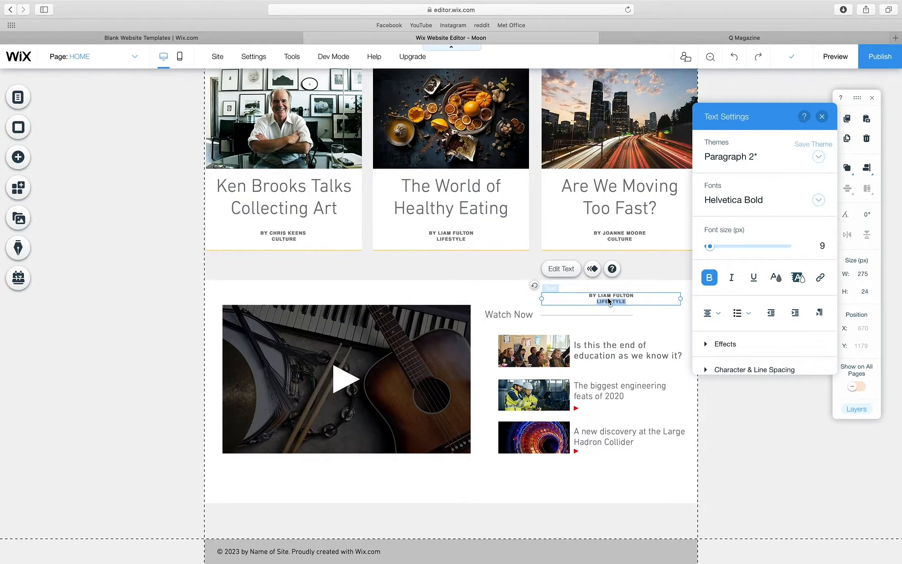
pyautogui.write('PL')
pyautogui.press('super+a')
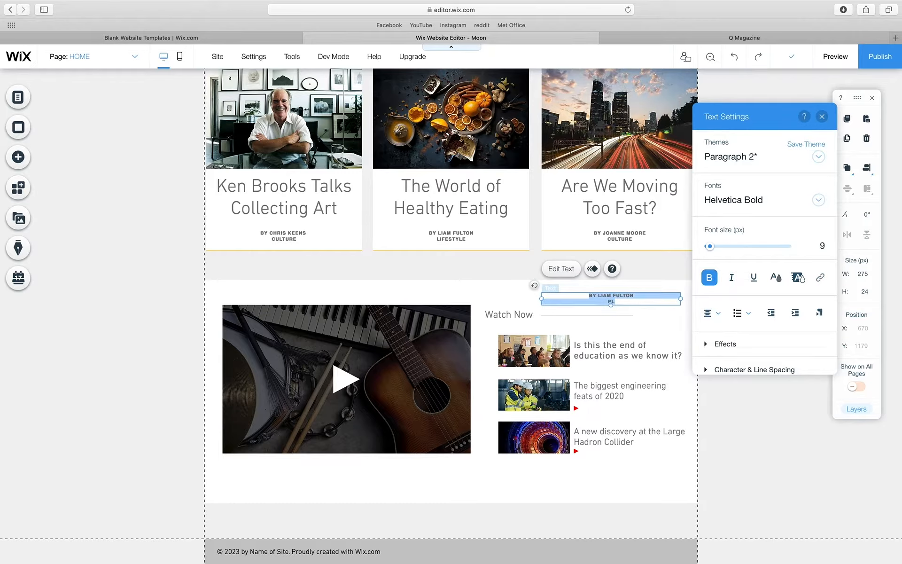
pyautogui.write('PLAYNOW')
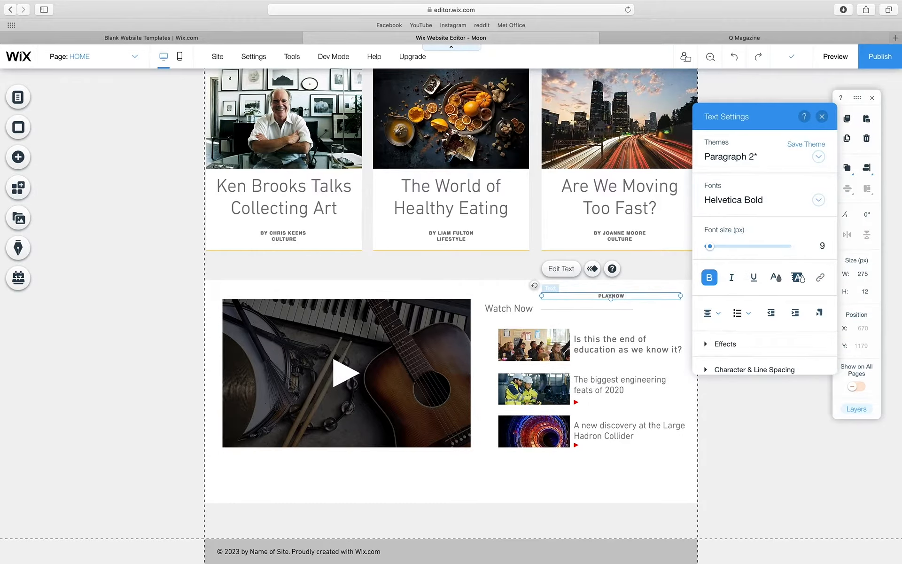
pyautogui.click(612, 296)
pyautogui.moveTo(668, 296); pyautogui.dragTo(565, 295)
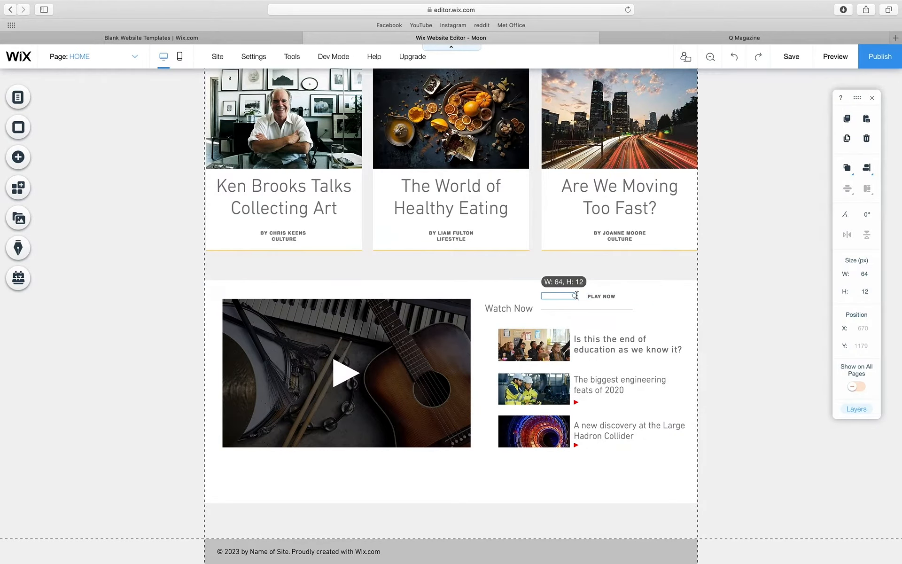
pyautogui.click(557, 296)
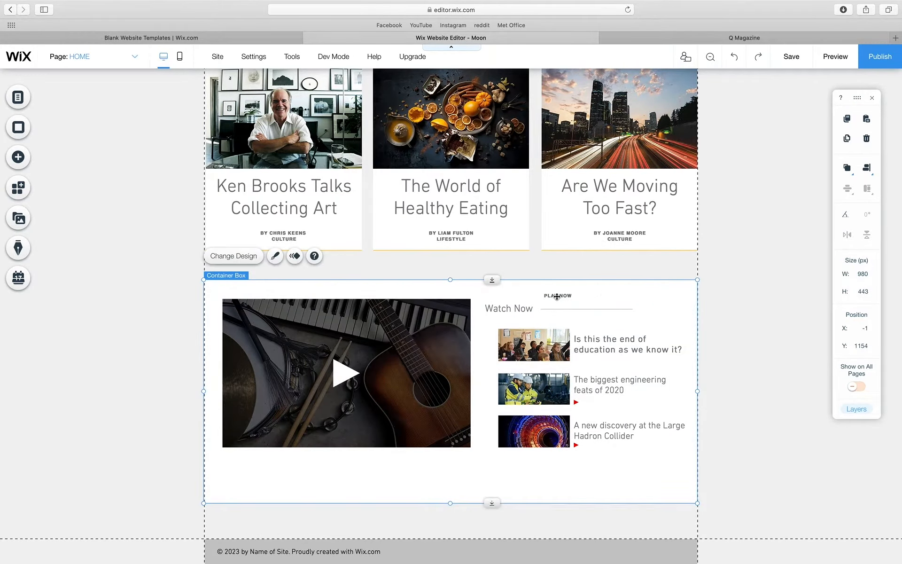
# - Place PLAY NOW beside the engineering triangle, copy it under the Hadron Collider one
pyautogui.moveTo(558, 300); pyautogui.dragTo(596, 403)
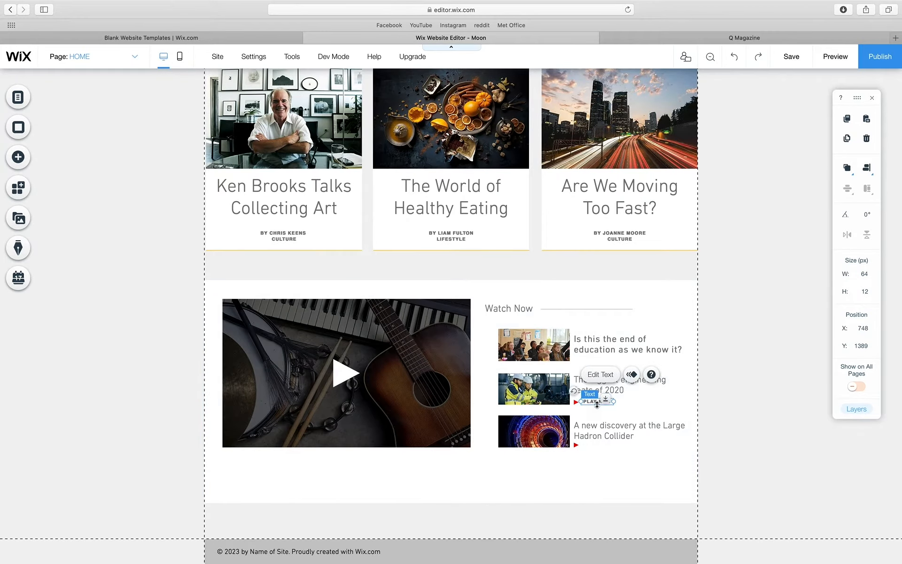
pyautogui.click(655, 409)
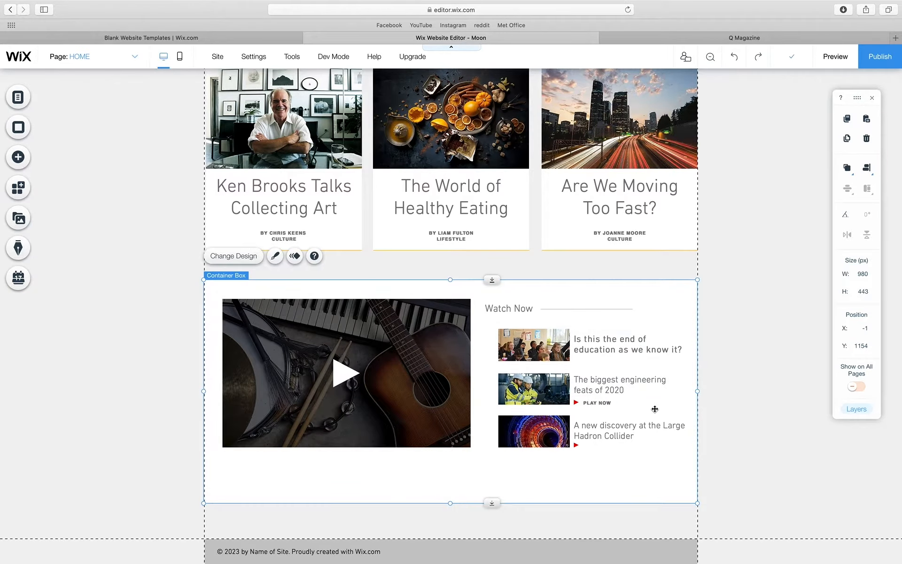
pyautogui.click(595, 402)
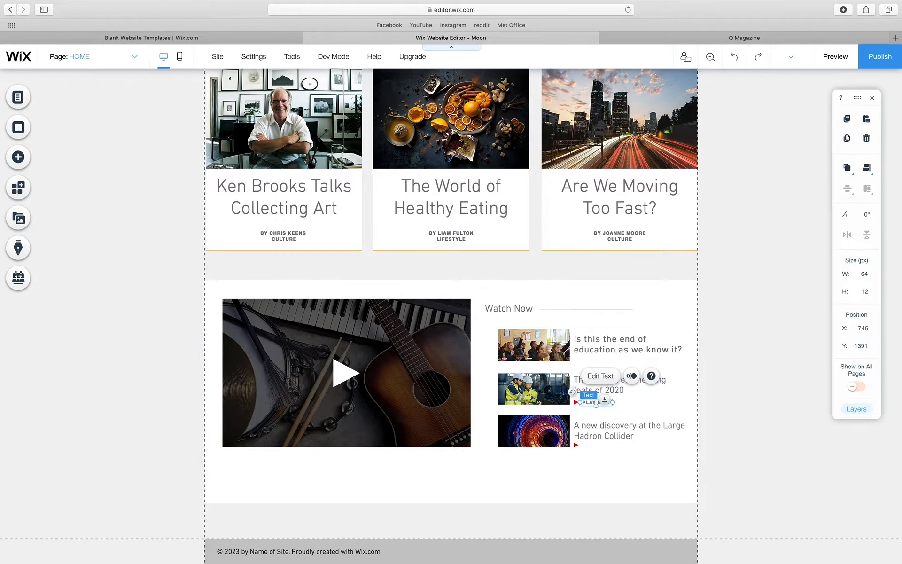
pyautogui.click(746, 422)
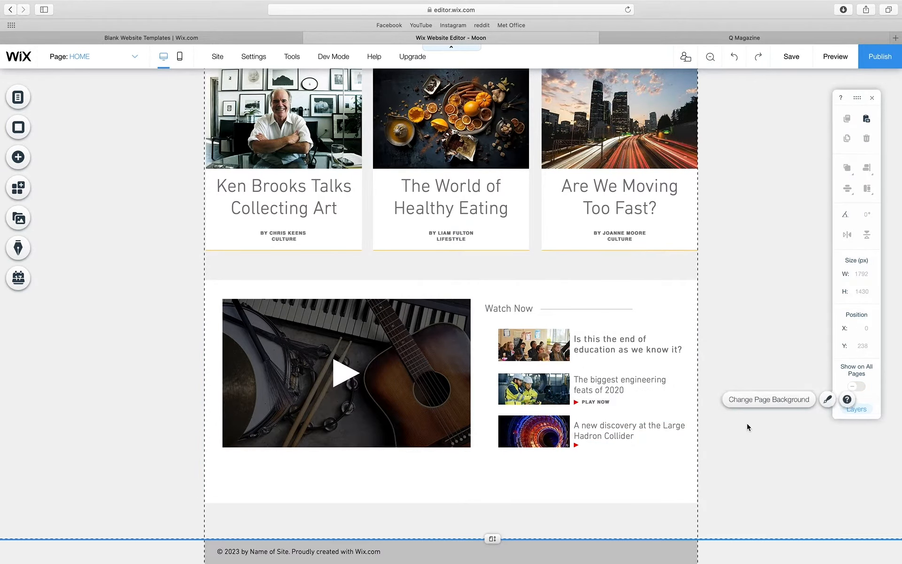
pyautogui.click(599, 401)
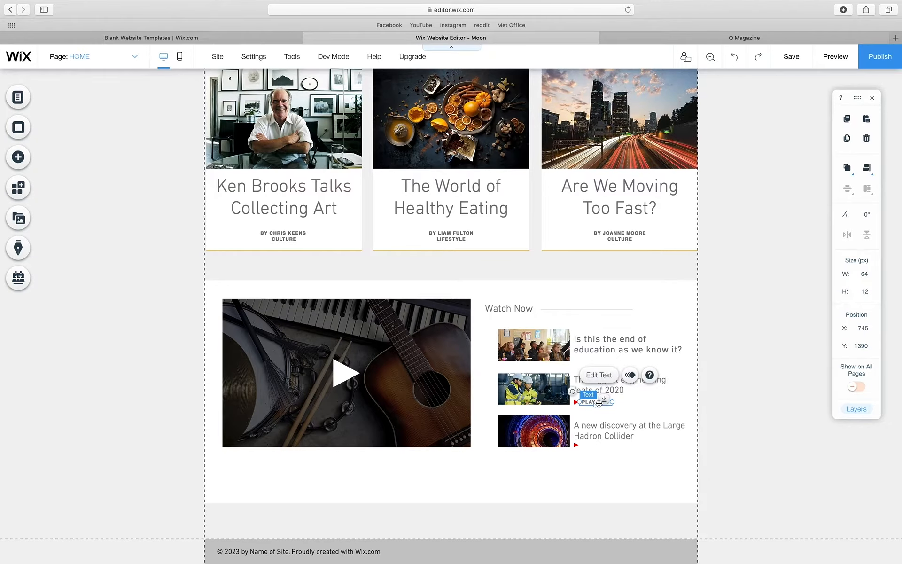
pyautogui.moveTo(599, 403); pyautogui.dragTo(599, 446)
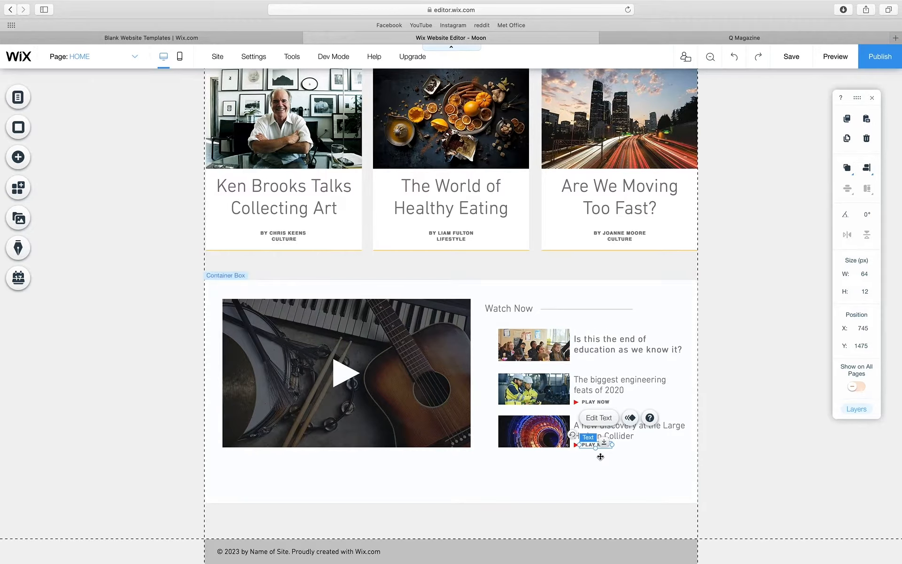
pyautogui.click(641, 500)
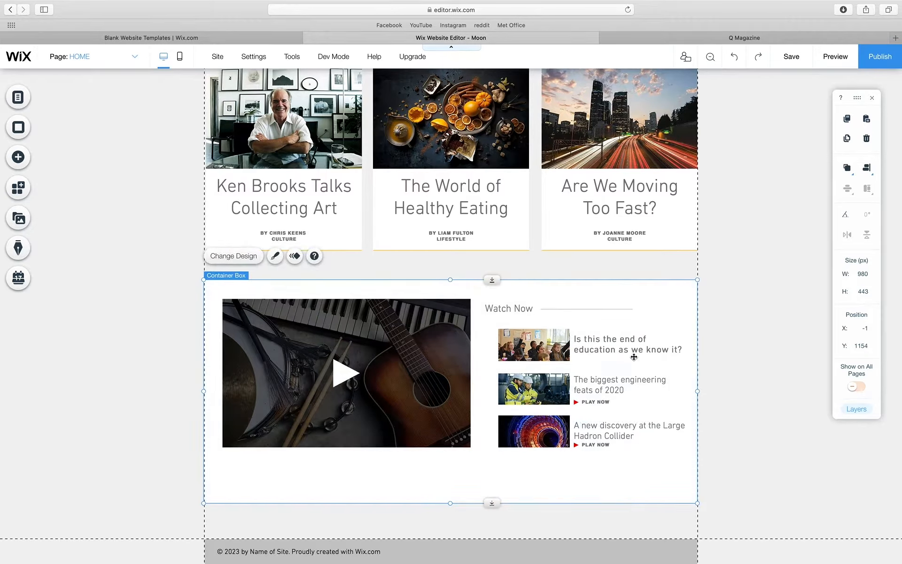
pyautogui.moveTo(600, 344); pyautogui.dragTo(601, 349)
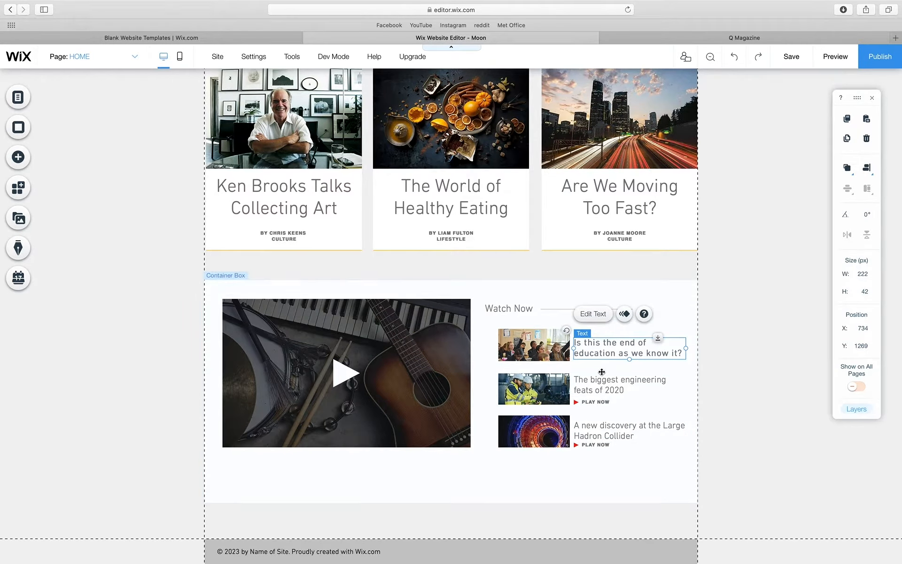
# - Copy a PLAY NOW label above the first caption and turn it into red 'NEXT UP' text
pyautogui.click(598, 402)
pyautogui.moveTo(598, 402); pyautogui.dragTo(594, 332)
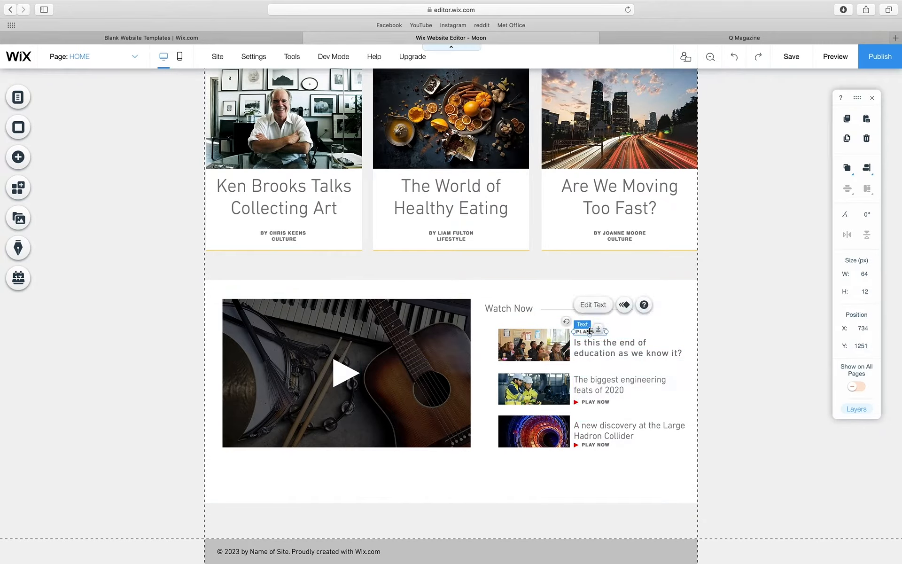
pyautogui.doubleClick(589, 331)
pyautogui.write('NE')
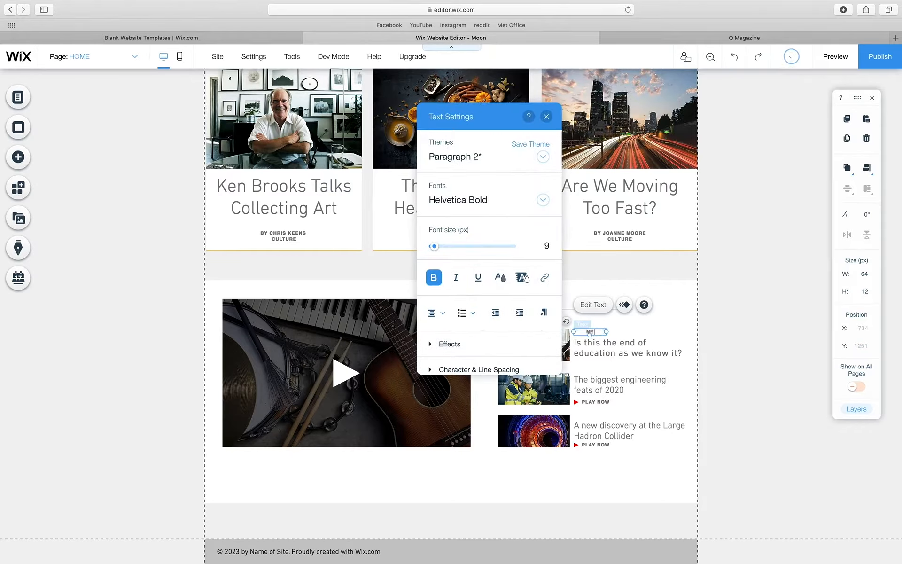
pyautogui.write('WXT UP')
pyautogui.write('NEXT')
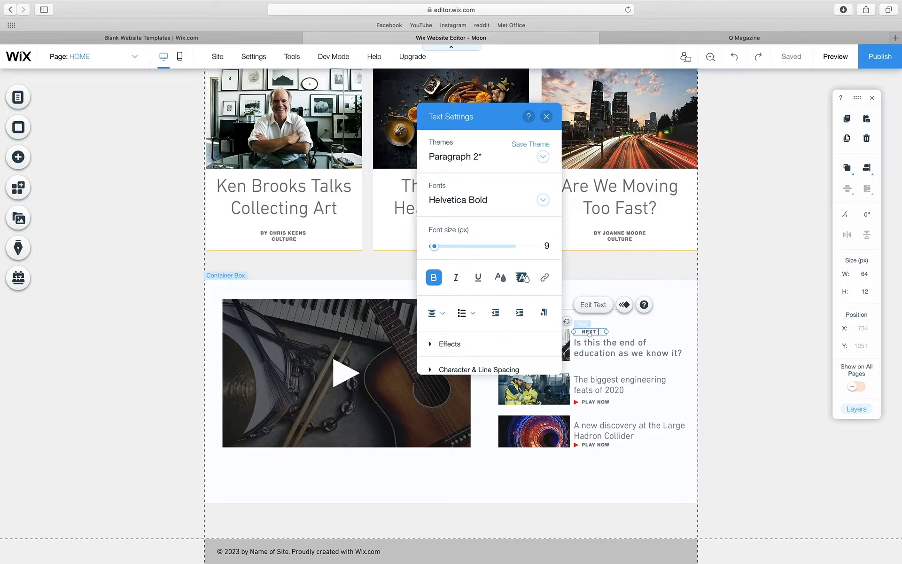
pyautogui.press('super+a')
pyautogui.click(501, 277)
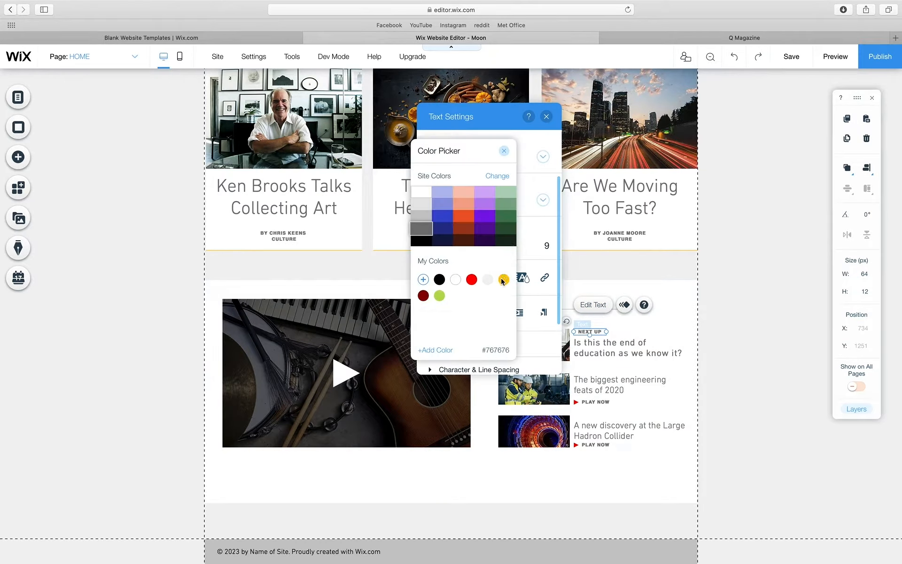
pyautogui.click(471, 280)
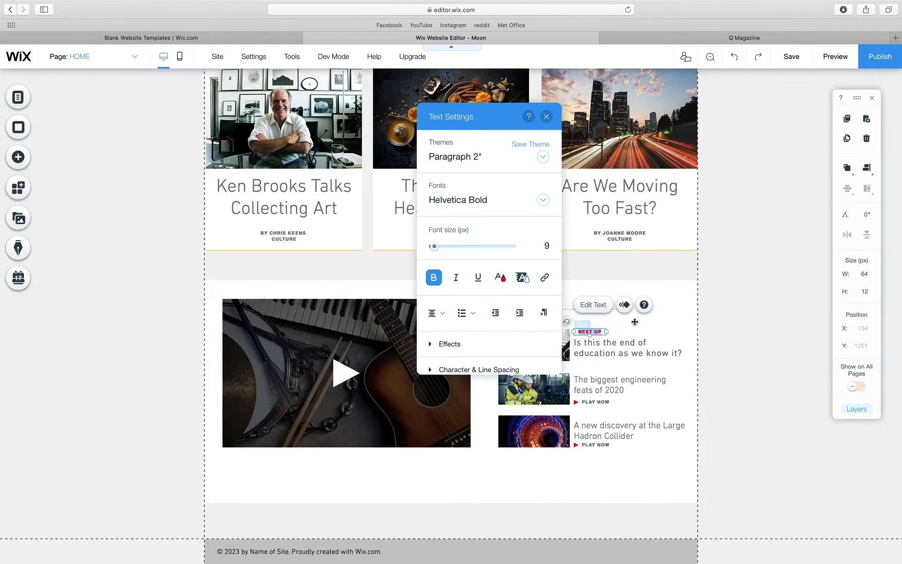
pyautogui.click(624, 326)
pyautogui.click(593, 331)
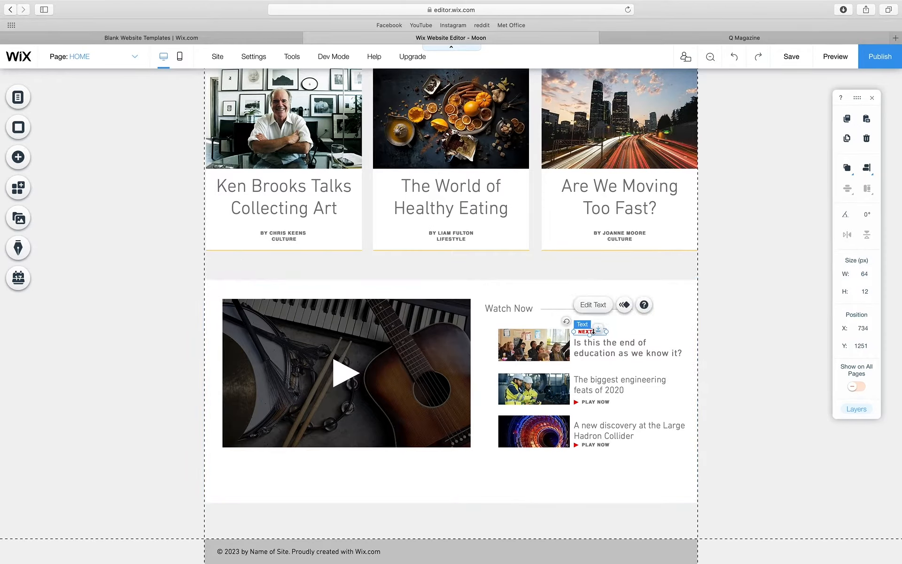
# - Shift the NEXT UP label slightly left and add a trailing colon
pyautogui.moveTo(584, 332); pyautogui.dragTo(579, 330)
pyautogui.click(673, 326)
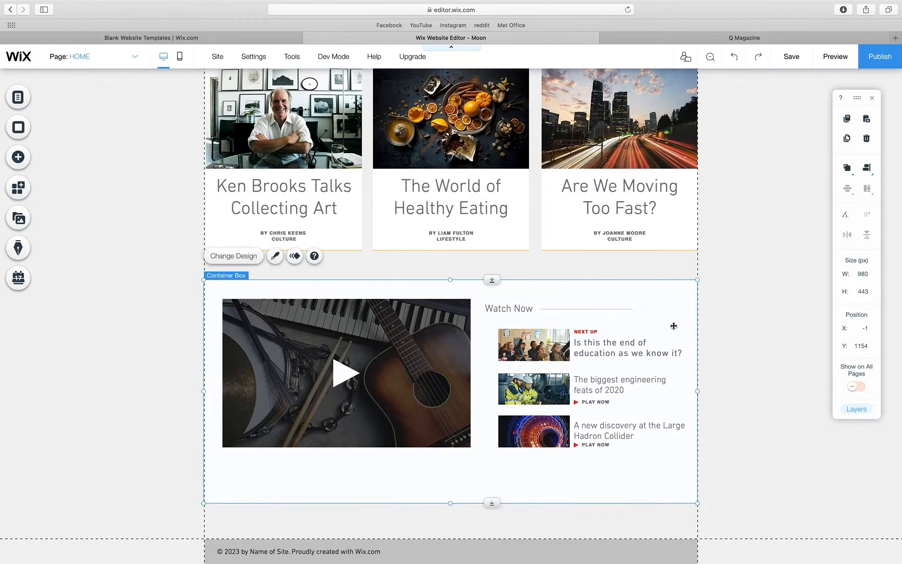
pyautogui.click(591, 331)
pyautogui.click(593, 331)
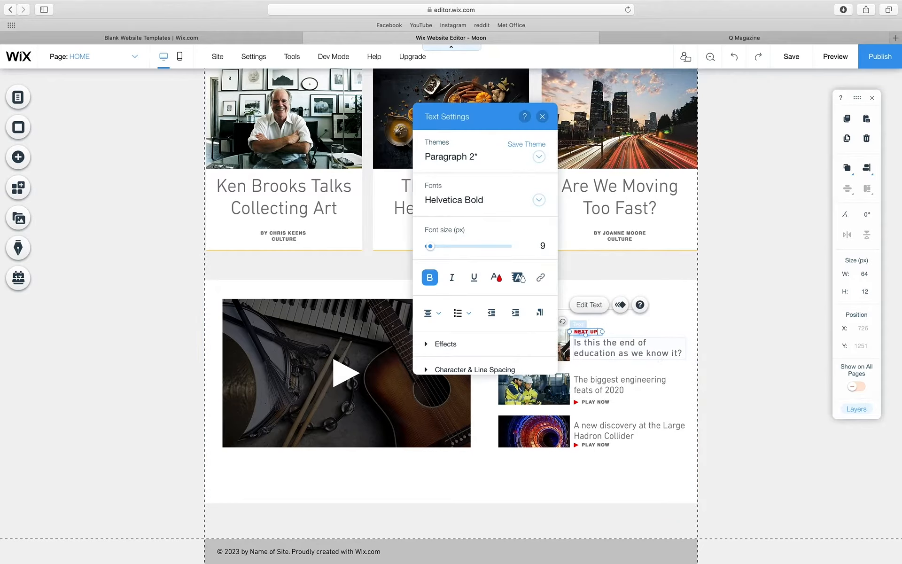
pyautogui.write(':')
pyautogui.click(717, 355)
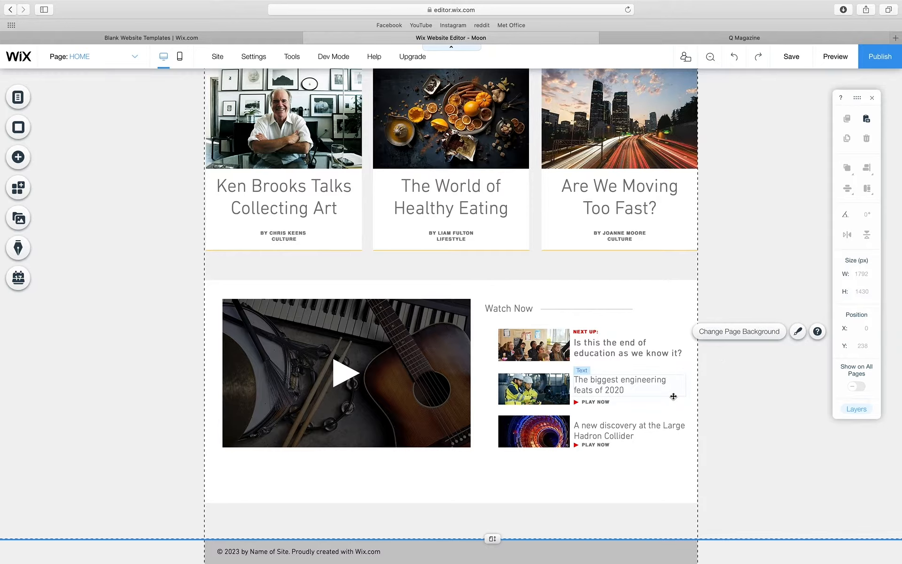
# - Crop the right edges of the education and engineering thumbnails slightly narrower
pyautogui.click(736, 423)
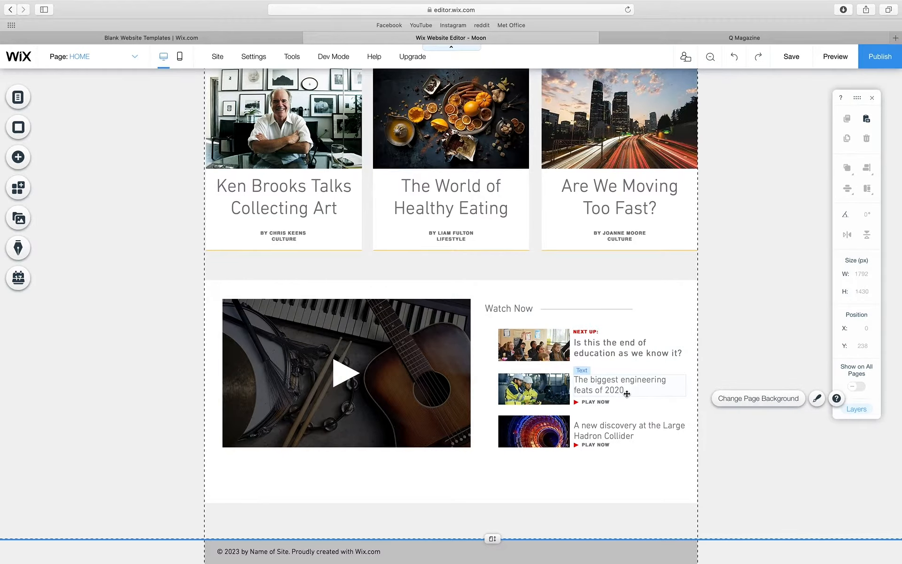
pyautogui.click(544, 356)
pyautogui.click(606, 304)
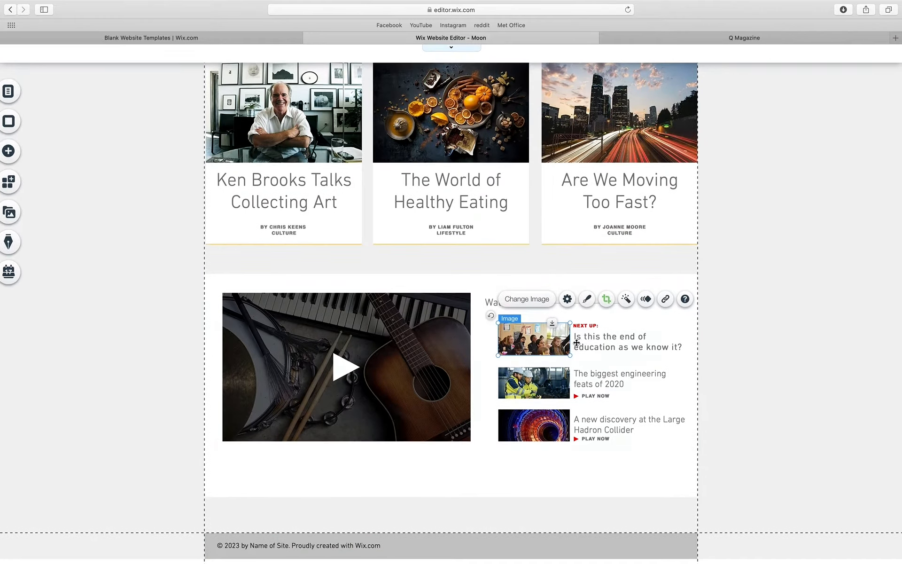
pyautogui.moveTo(569, 322); pyautogui.dragTo(560, 321)
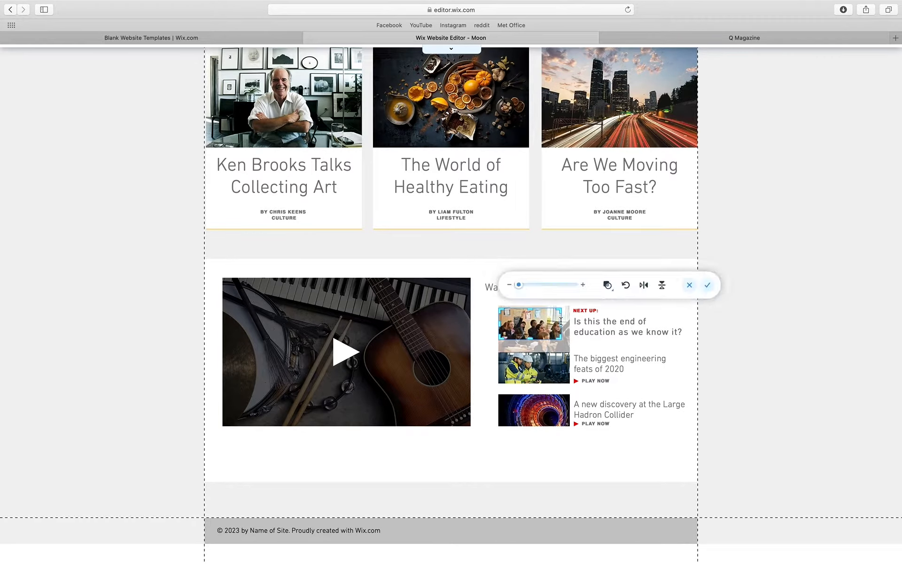
pyautogui.click(564, 373)
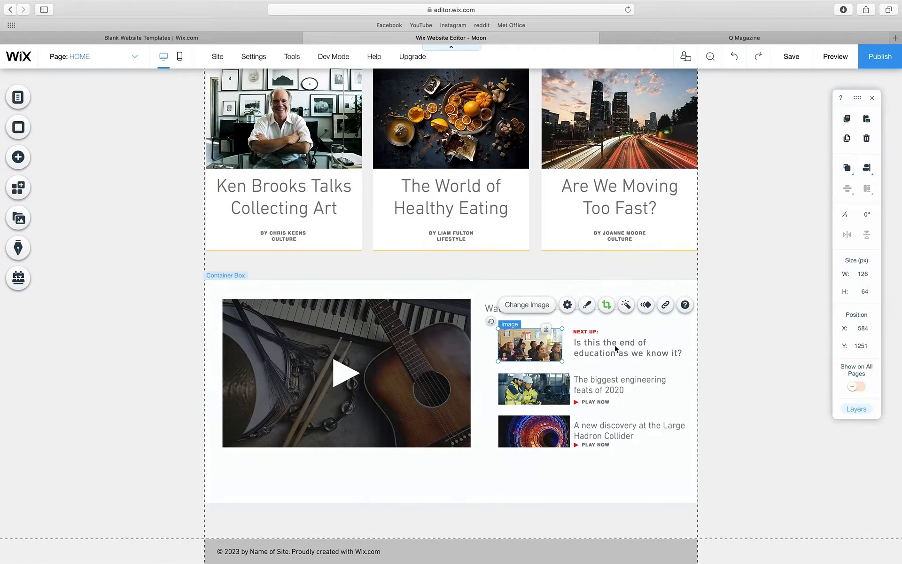
pyautogui.click(607, 349)
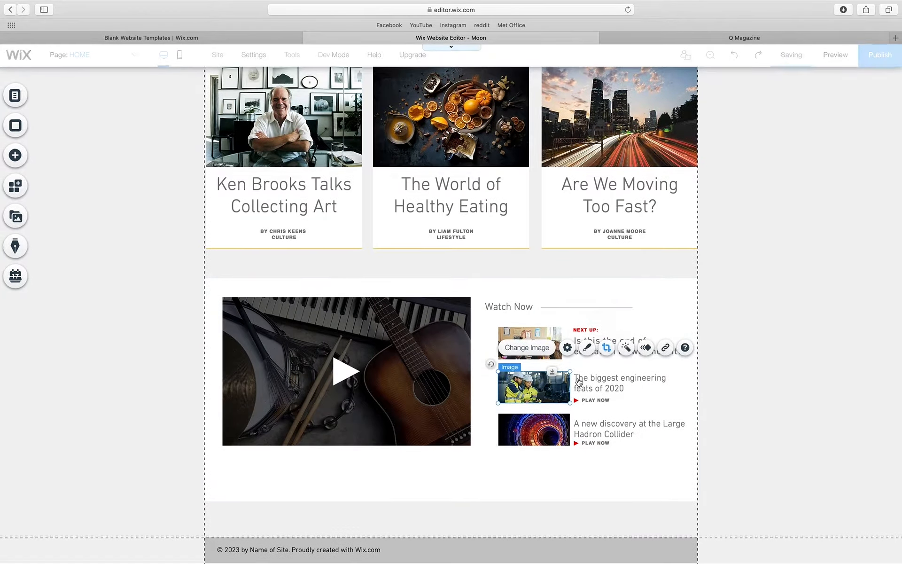
pyautogui.moveTo(568, 367); pyautogui.dragTo(562, 368)
# - Crop the Hadron Collider thumbnail's right edge, then accidentally drag the Watch Now section up-left
pyautogui.click(561, 411)
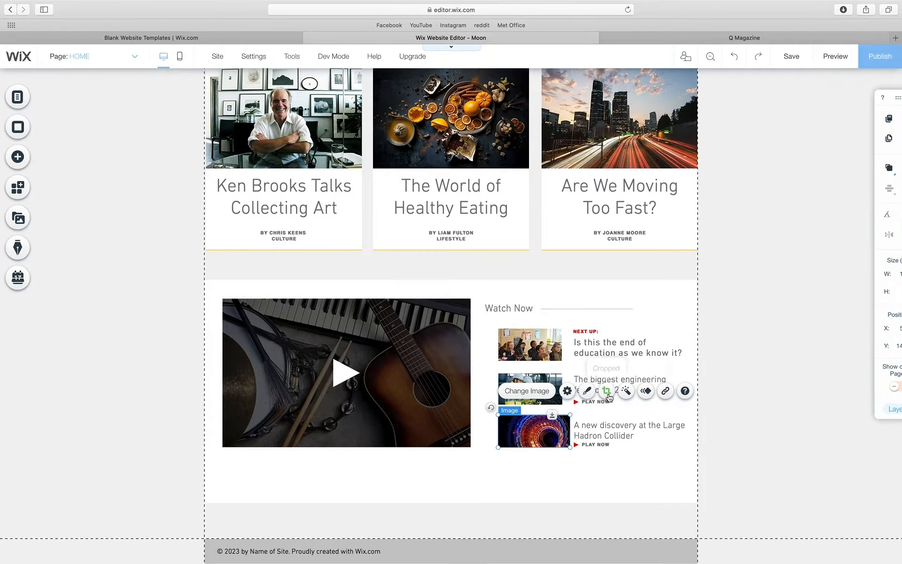
pyautogui.click(607, 391)
pyautogui.moveTo(568, 410); pyautogui.dragTo(563, 410)
pyautogui.click(755, 336)
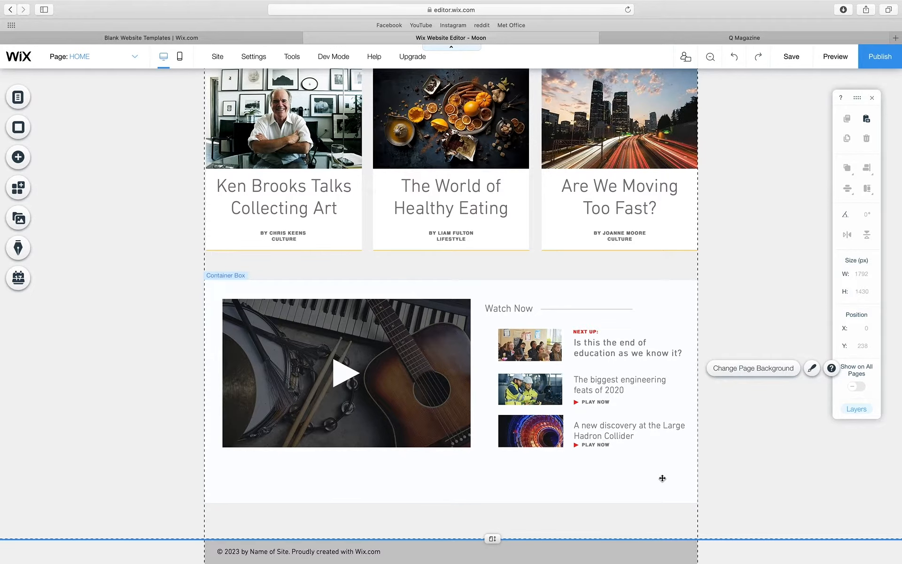
pyautogui.moveTo(661, 463); pyautogui.dragTo(598, 348)
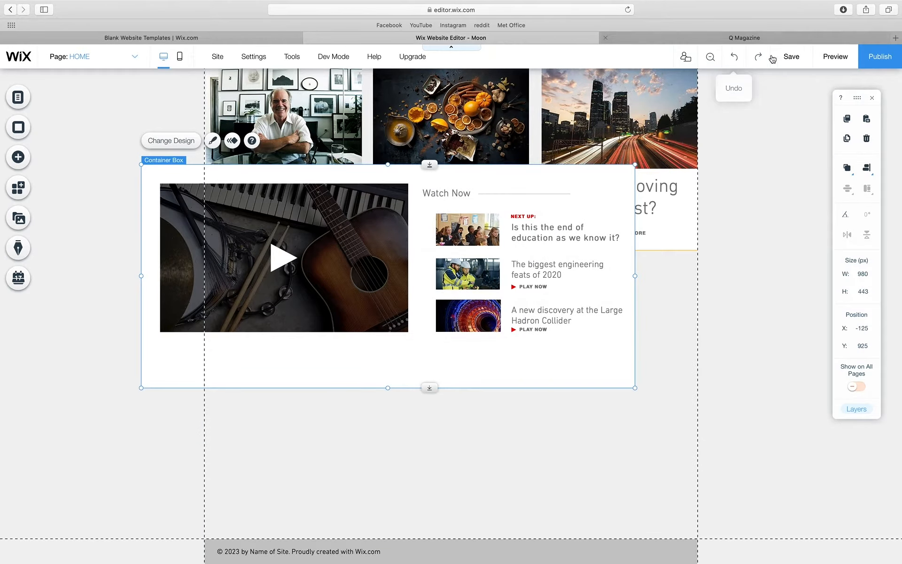
# - Undo the accidental Watch Now move and try a first multi-selection of its texts
pyautogui.click(733, 56)
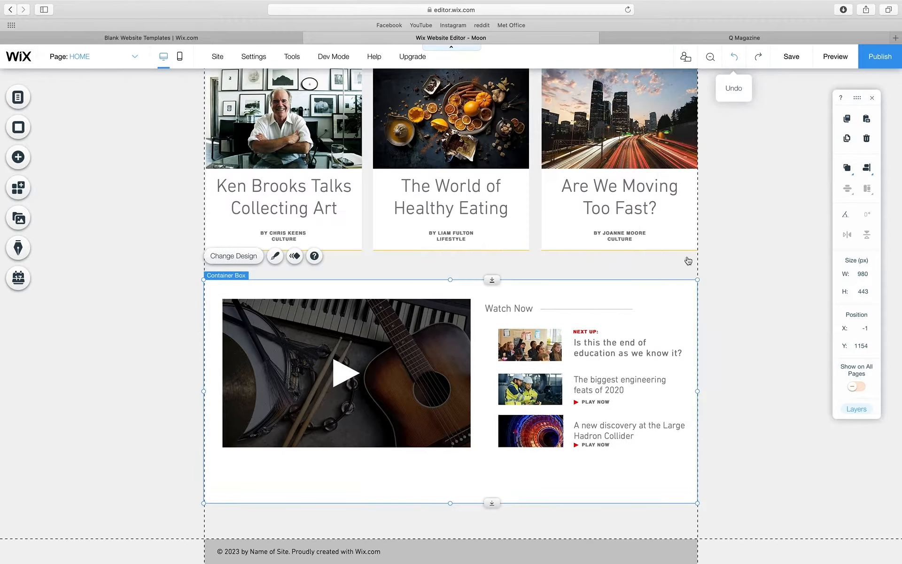
pyautogui.keyDown('shift'); pyautogui.click(600, 446); pyautogui.keyUp('shift')
pyautogui.keyDown('shift'); pyautogui.click(602, 435); pyautogui.keyUp('shift')
pyautogui.keyDown('shift'); pyautogui.click(596, 402); pyautogui.keyUp('shift')
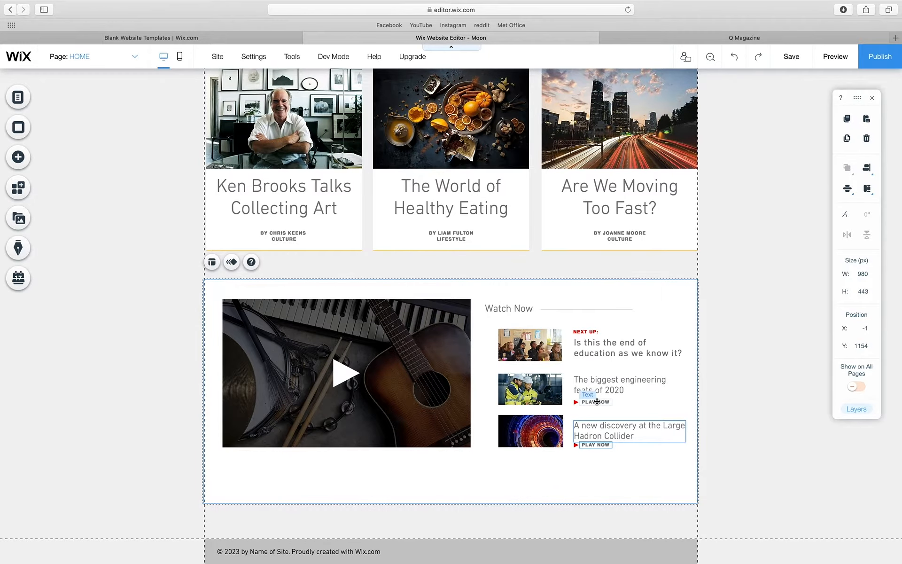
pyautogui.keyDown('shift'); pyautogui.click(600, 384); pyautogui.keyUp('shift')
pyautogui.keyDown('shift'); pyautogui.click(600, 354); pyautogui.keyUp('shift')
pyautogui.keyDown('shift'); pyautogui.click(593, 332); pyautogui.keyUp('shift')
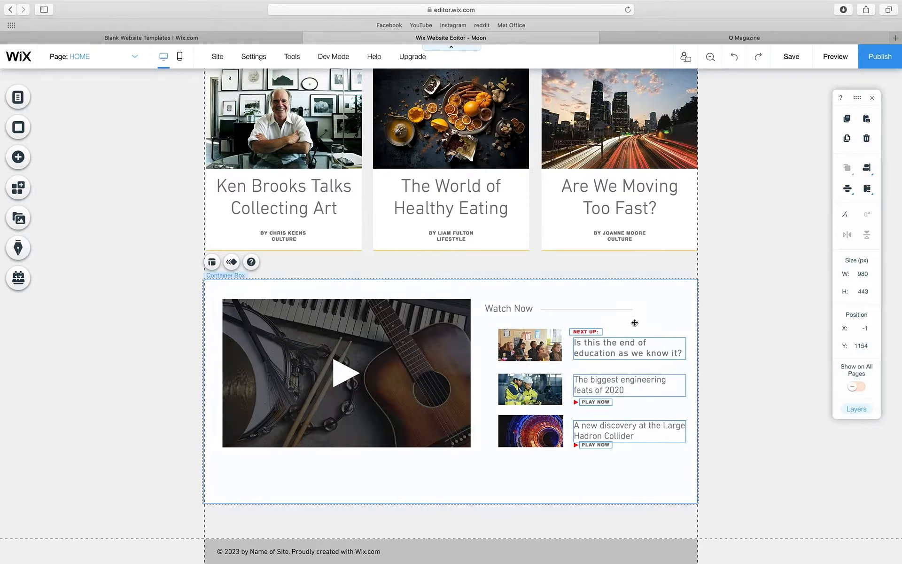
pyautogui.click(769, 320)
# - Multi-select the NEXT UP label, the three headlines and the PLAY NOW labels
pyautogui.click(592, 331)
pyautogui.keyDown('shift'); pyautogui.click(596, 346); pyautogui.keyUp('shift')
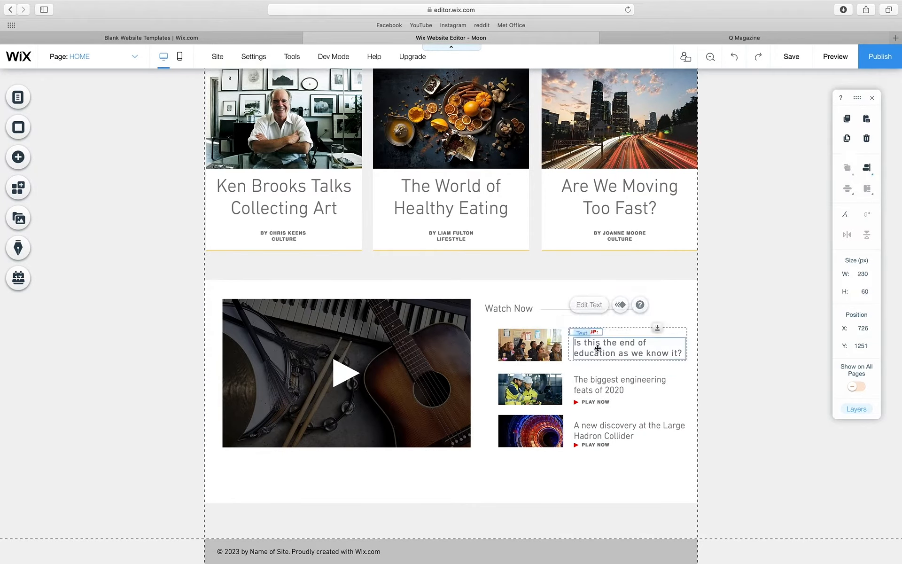
pyautogui.keyDown('shift'); pyautogui.click(599, 378); pyautogui.keyUp('shift')
pyautogui.keyDown('shift'); pyautogui.click(595, 402); pyautogui.keyUp('shift')
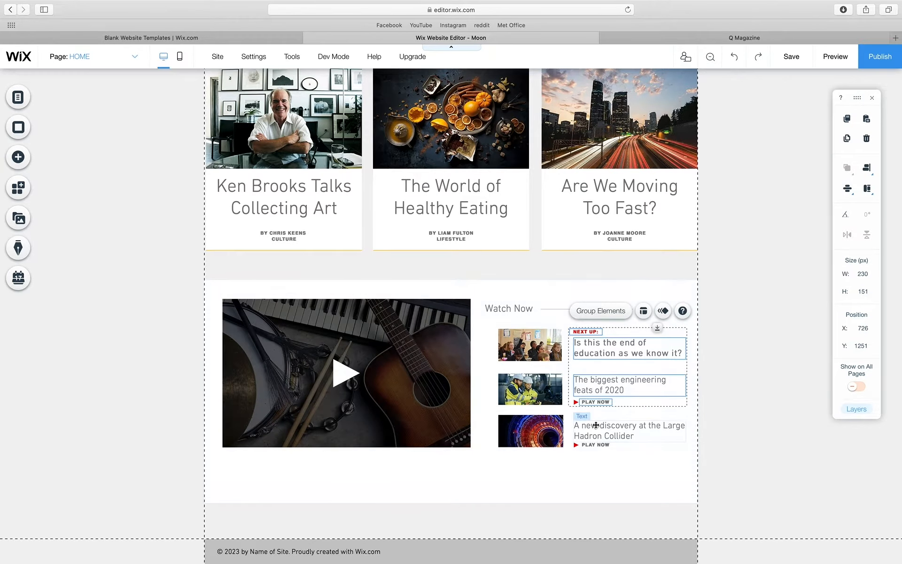
pyautogui.keyDown('shift'); pyautogui.click(593, 428); pyautogui.keyUp('shift')
pyautogui.keyDown('shift'); pyautogui.click(593, 444); pyautogui.keyUp('shift')
# - Nudge the selected captions left to X 716, then deselect them
pyautogui.press('Left')
pyautogui.press('Left')
pyautogui.press('Left')
pyautogui.press('Left')
pyautogui.press('Left')
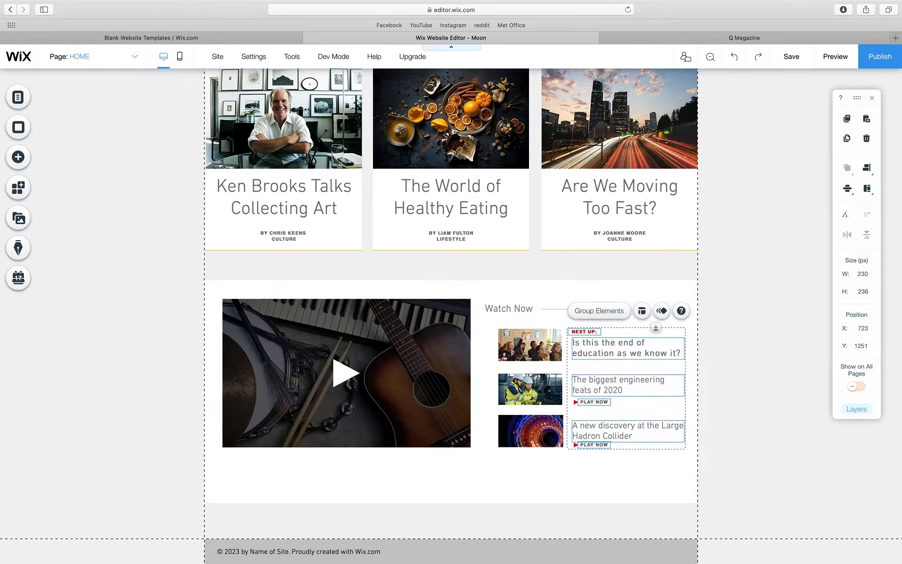
pyautogui.press('Left')
pyautogui.press('Left')
pyautogui.press('Left')
pyautogui.press('Left')
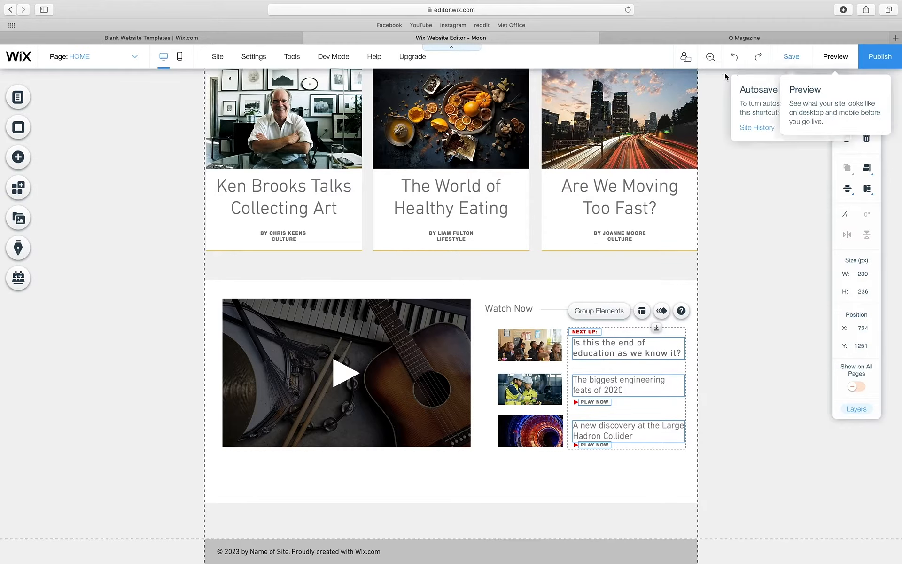
pyautogui.click(735, 60)
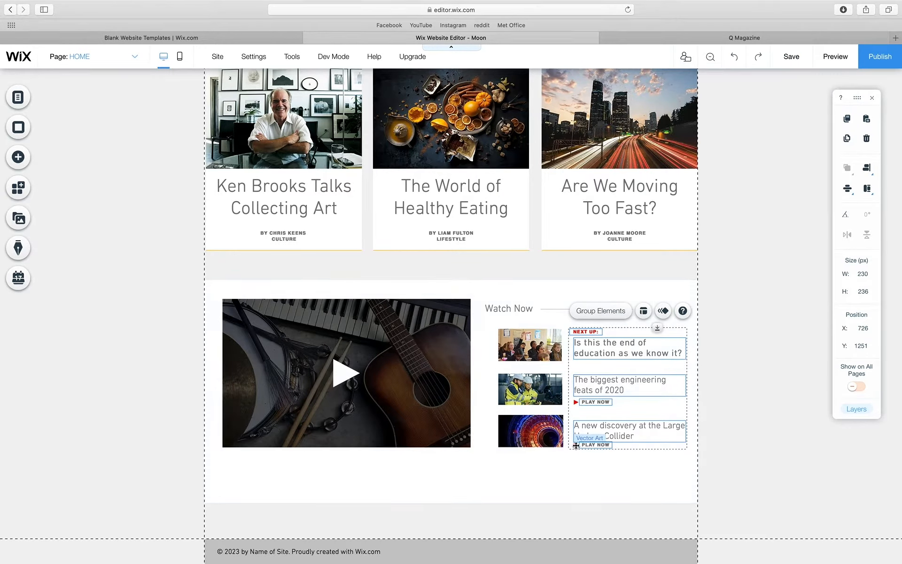
pyautogui.press('Left')
pyautogui.press('Left')
pyautogui.press('Left')
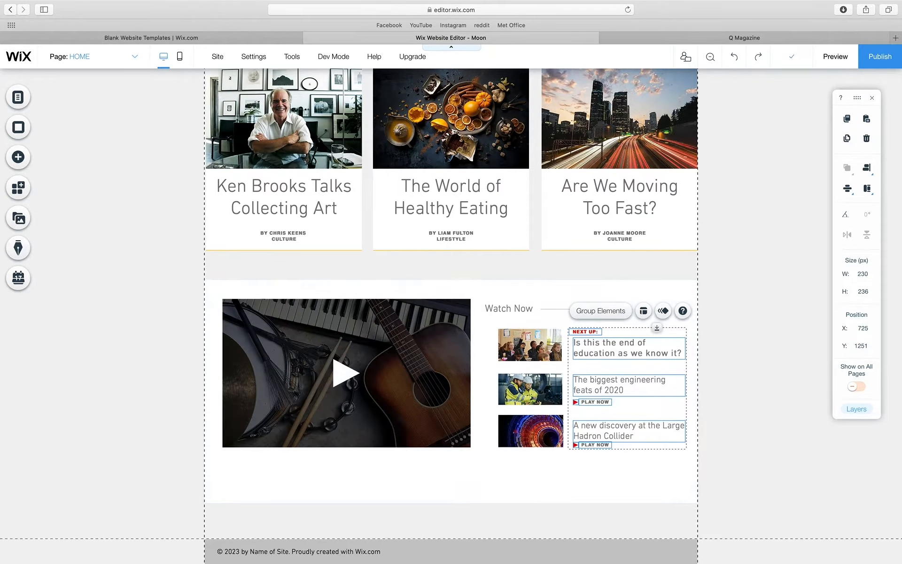
pyautogui.press('Left')
pyautogui.press('Left')
pyautogui.press('Left')
pyautogui.press('Left')
pyautogui.press('Left')
pyautogui.press('Left')
pyautogui.press('Left')
pyautogui.press('Left')
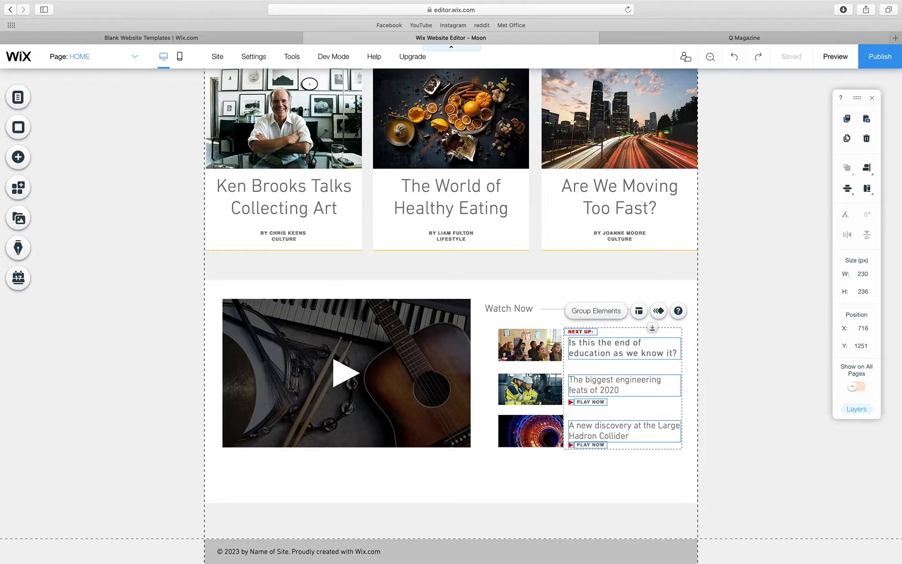
pyautogui.click(762, 459)
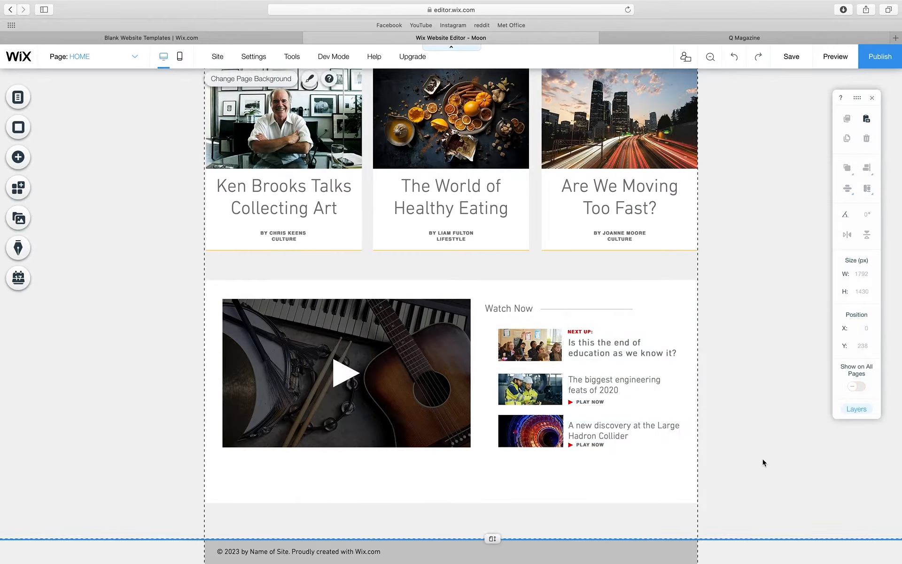
pyautogui.click(441, 472)
pyautogui.moveTo(451, 503); pyautogui.dragTo(453, 465)
pyautogui.click(473, 484)
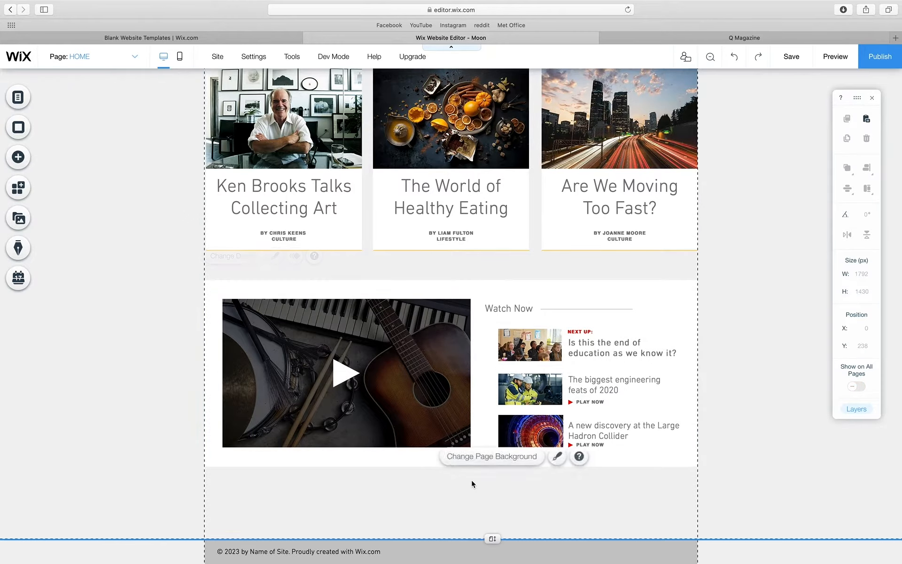
pyautogui.click(782, 397)
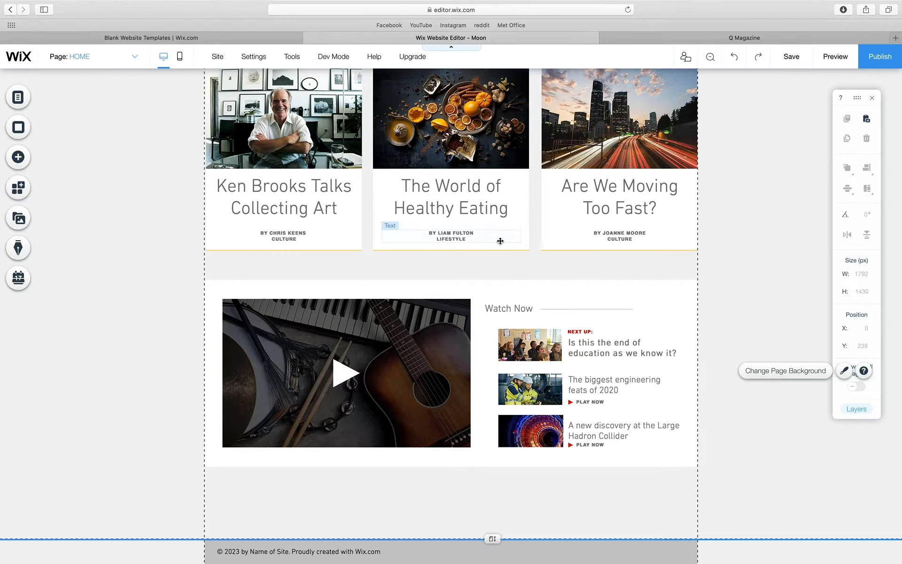
pyautogui.click(485, 247)
pyautogui.click(574, 250)
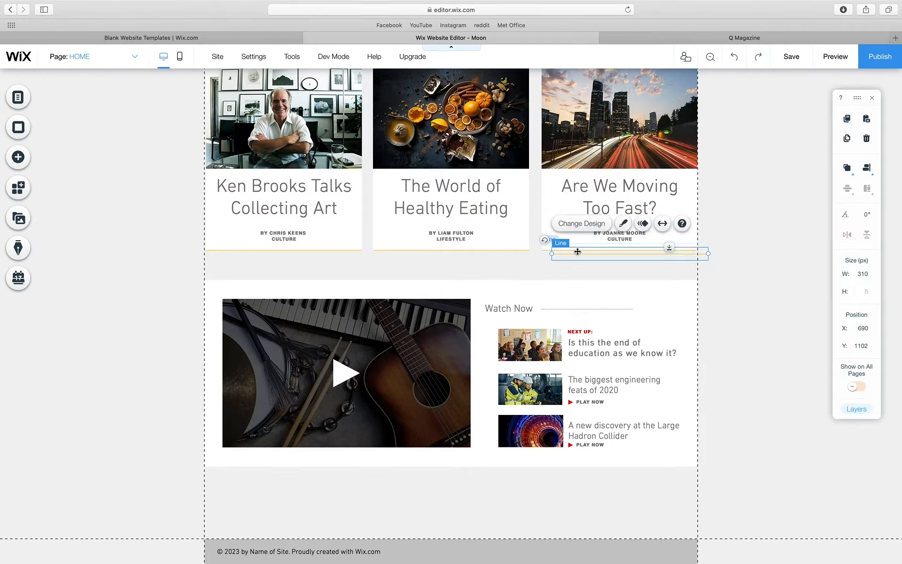
pyautogui.moveTo(576, 250); pyautogui.dragTo(636, 255)
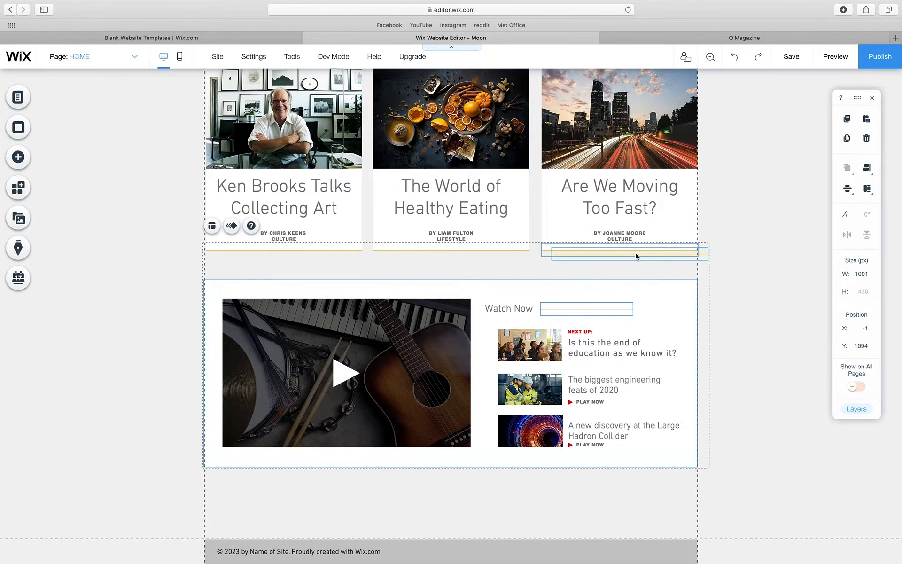
pyautogui.click(632, 269)
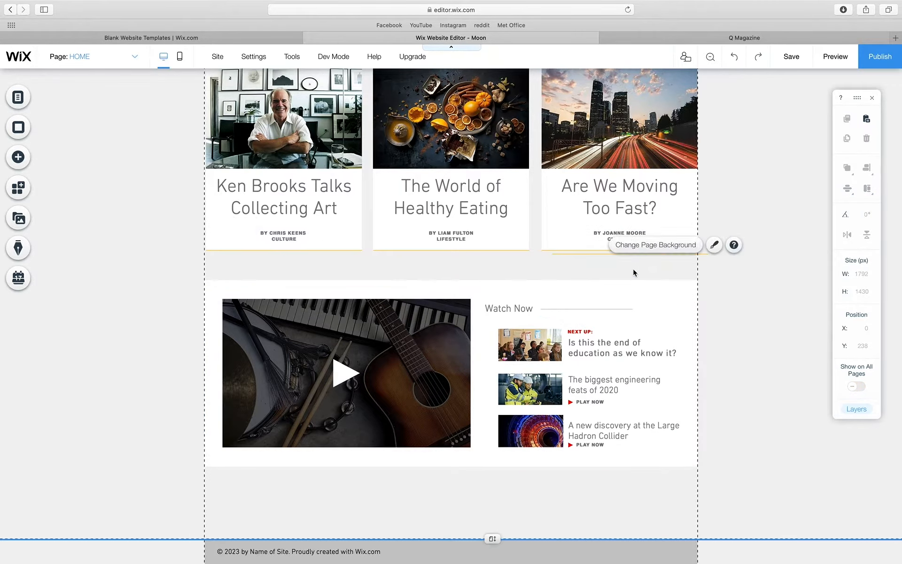
pyautogui.click(569, 253)
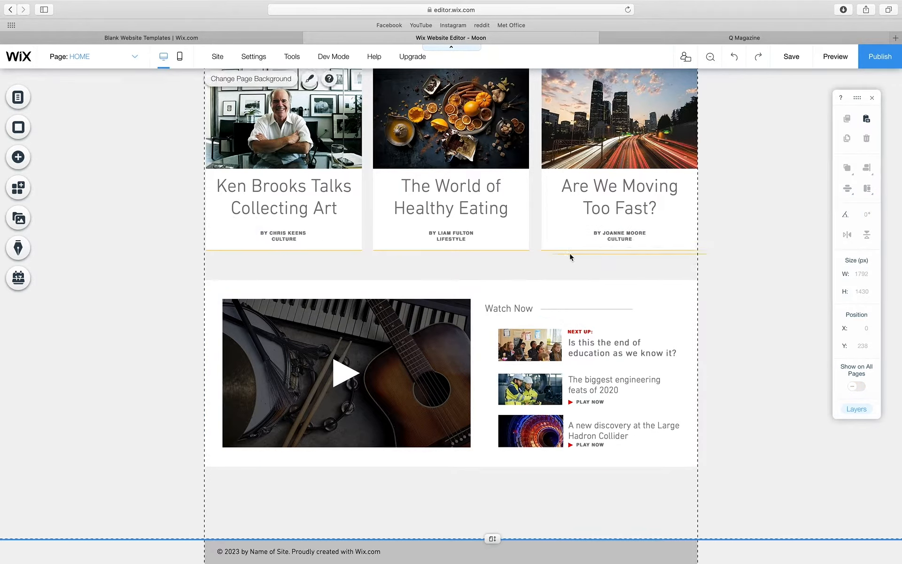
pyautogui.click(604, 253)
pyautogui.moveTo(604, 253); pyautogui.dragTo(596, 467)
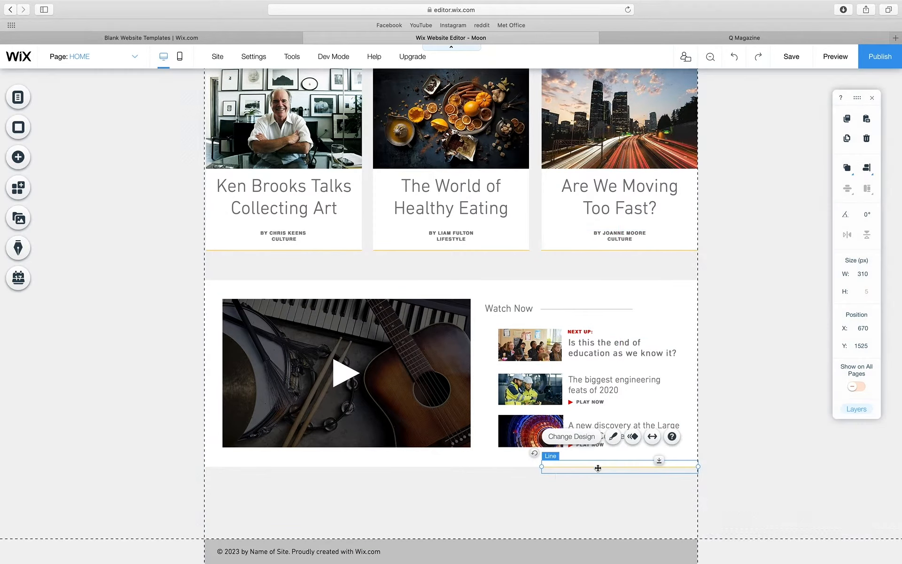
pyautogui.moveTo(432, 477); pyautogui.dragTo(206, 478)
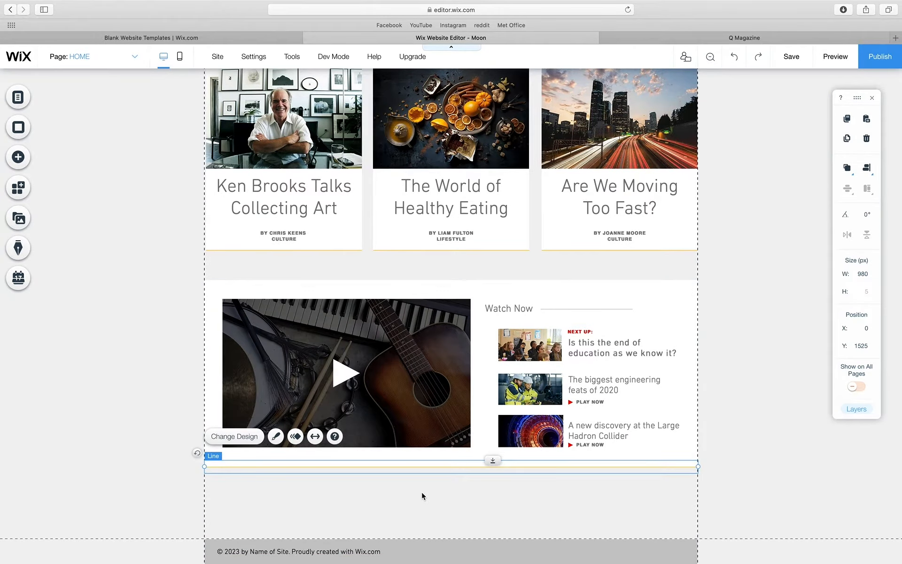
pyautogui.press('Down')
pyautogui.click(427, 514)
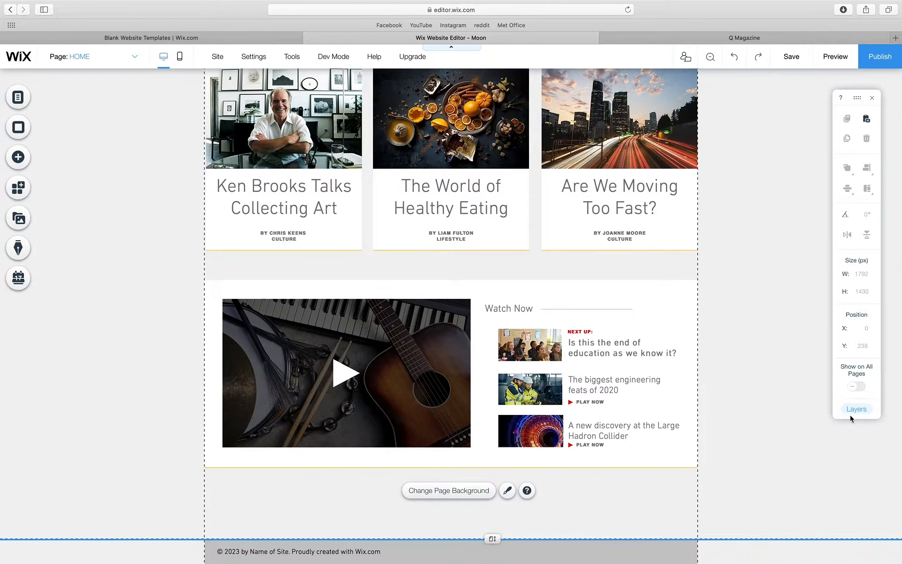
pyautogui.scroll(3, 725, 252)
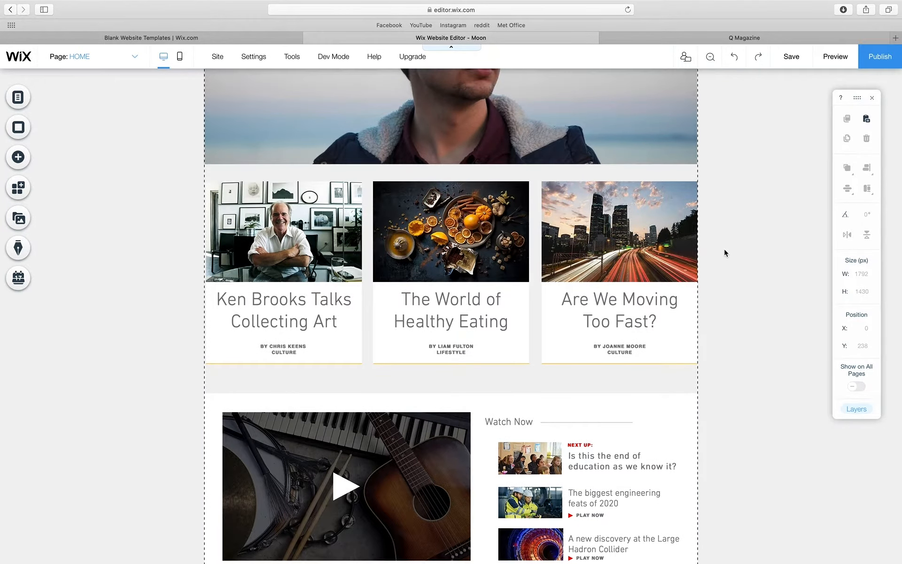
# - Save the site's changes and switch to Preview mode
pyautogui.click(792, 58)
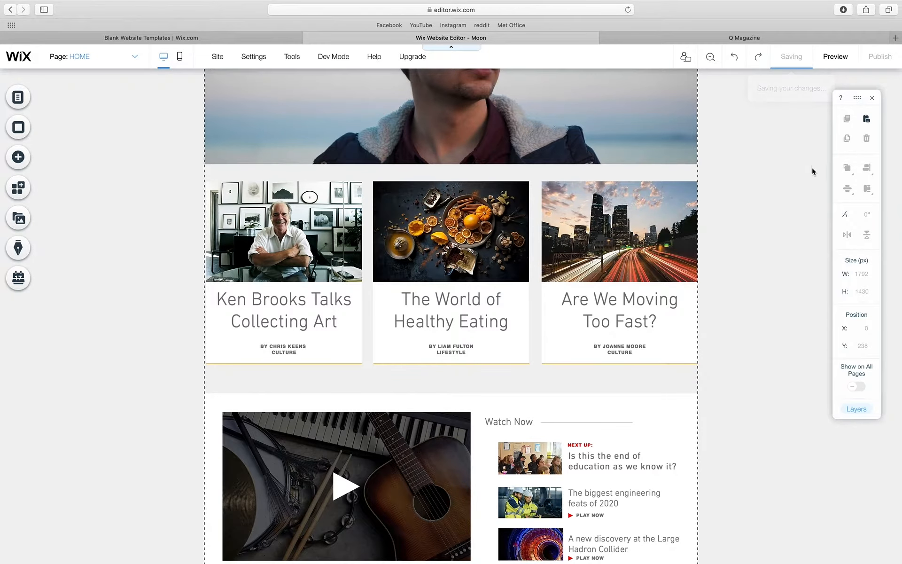
pyautogui.click(602, 426)
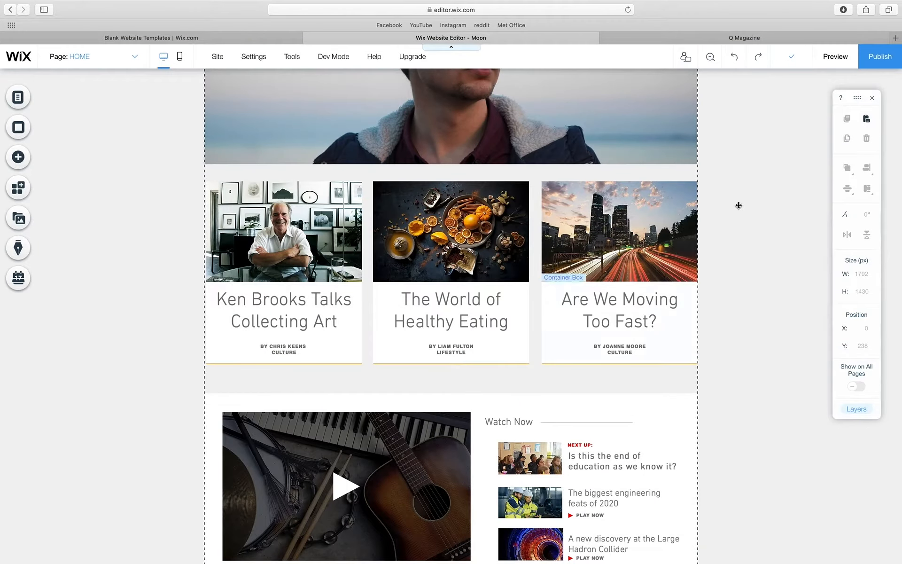
pyautogui.click(843, 57)
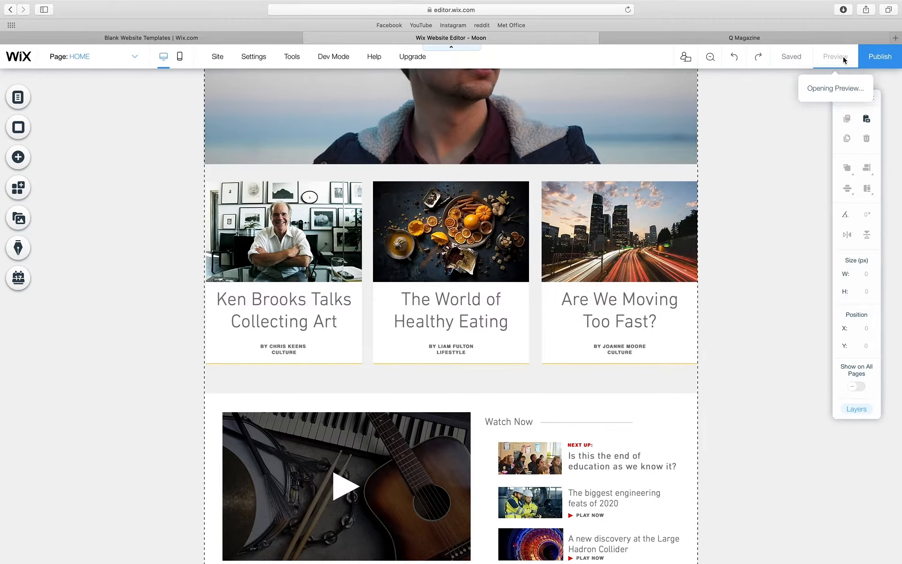
# - Scroll through the previewed HOME page, then return to the Editor
pyautogui.scroll(5, 768, 180)
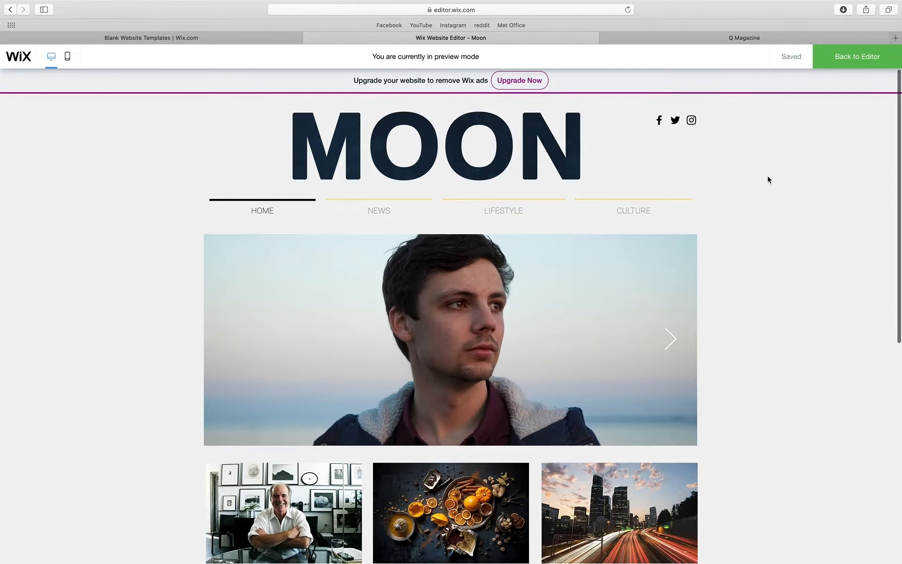
pyautogui.scroll(-6, 767, 179)
pyautogui.scroll(3, 768, 180)
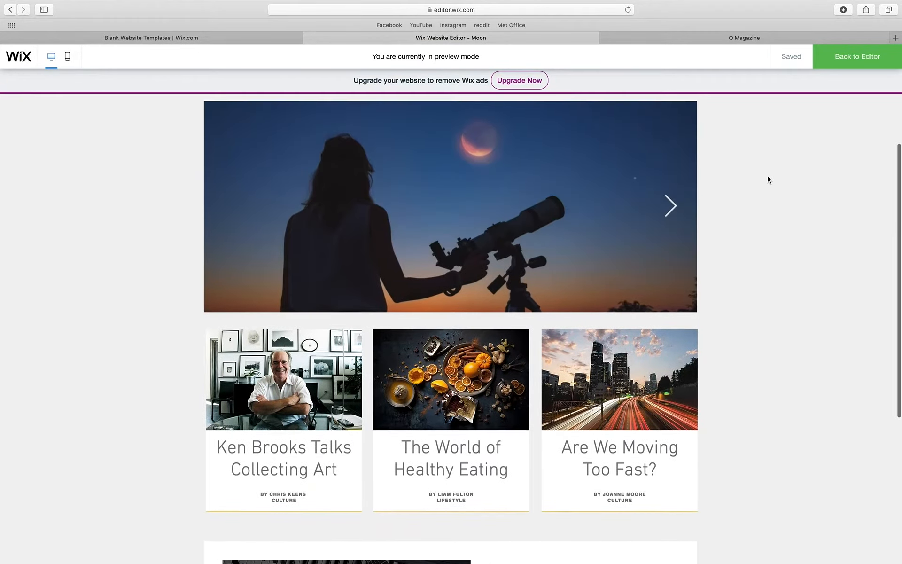
pyautogui.scroll(-6, 768, 180)
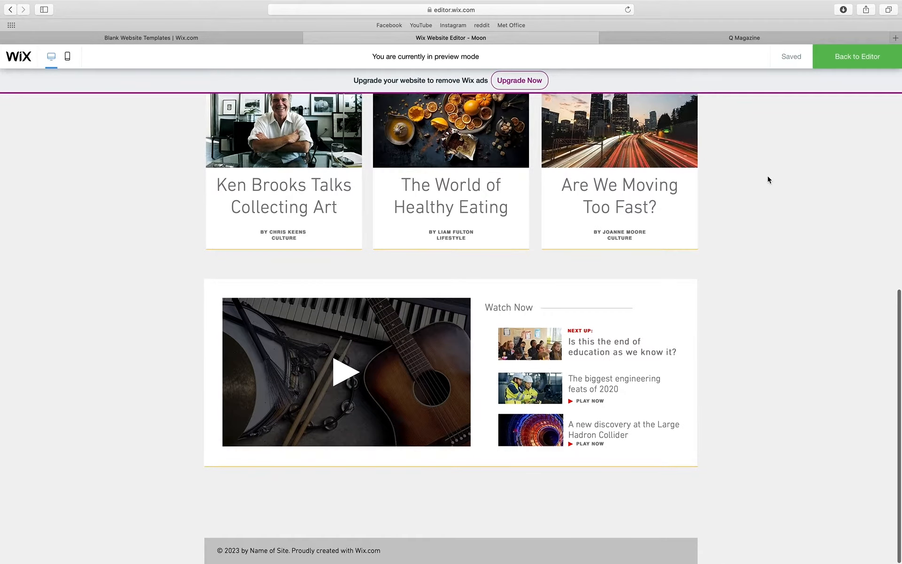
pyautogui.scroll(7, 768, 180)
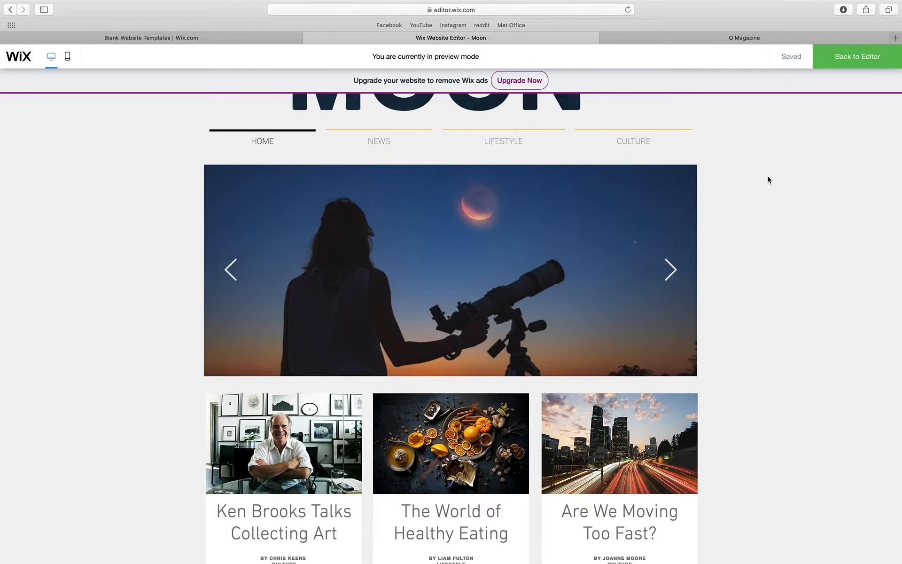
pyautogui.scroll(-5, 722, 280)
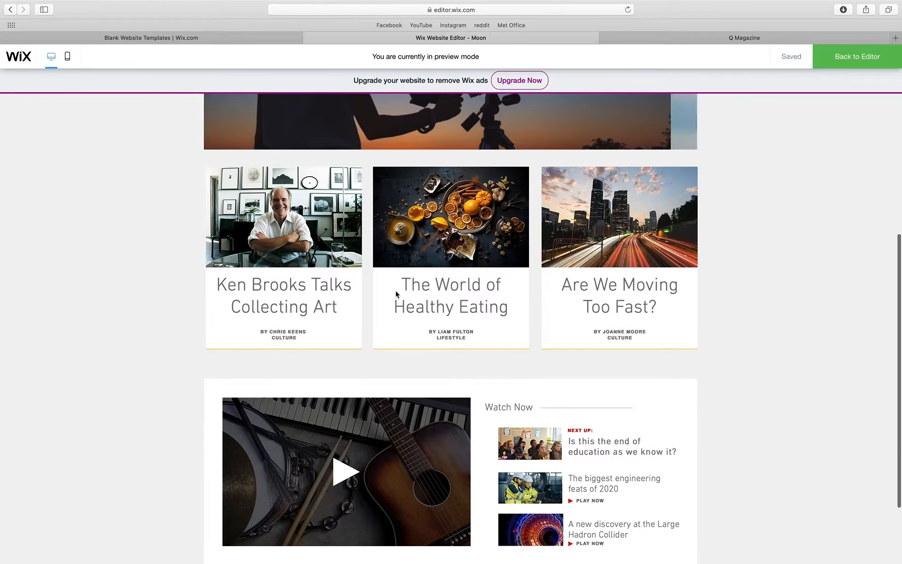
pyautogui.scroll(-2, 315, 247)
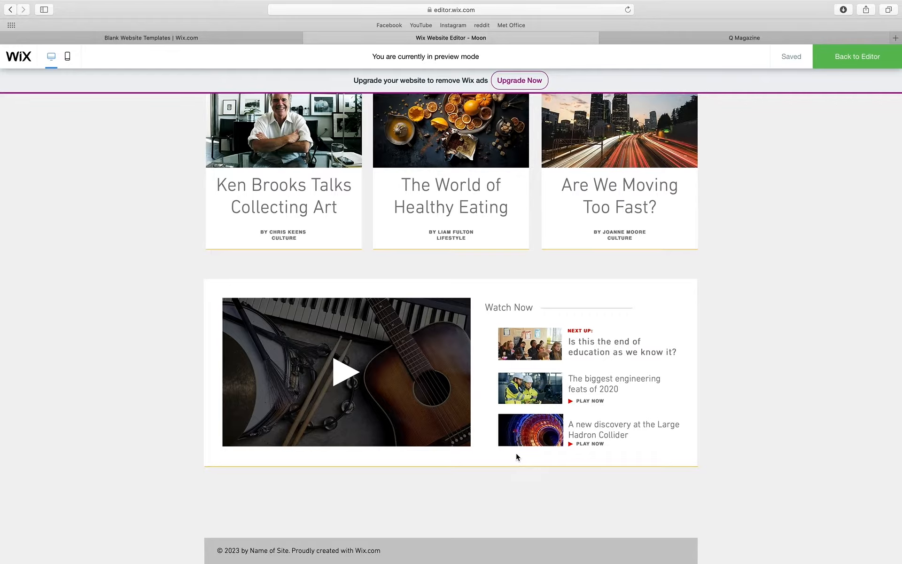
pyautogui.scroll(15, 515, 452)
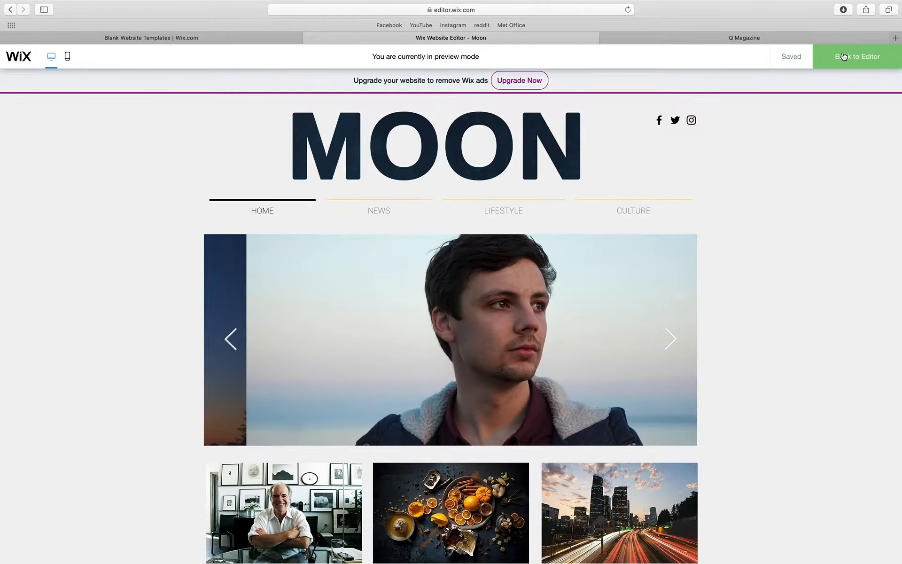
pyautogui.click(843, 56)
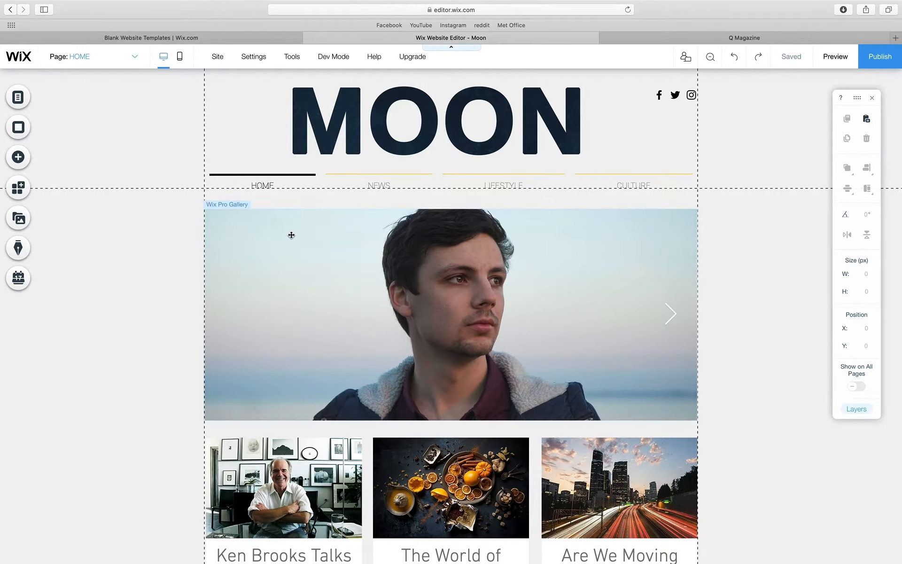
# - Link Headshot.jpg in the HOME page Pro Gallery to the NEWS page
pyautogui.click(312, 263)
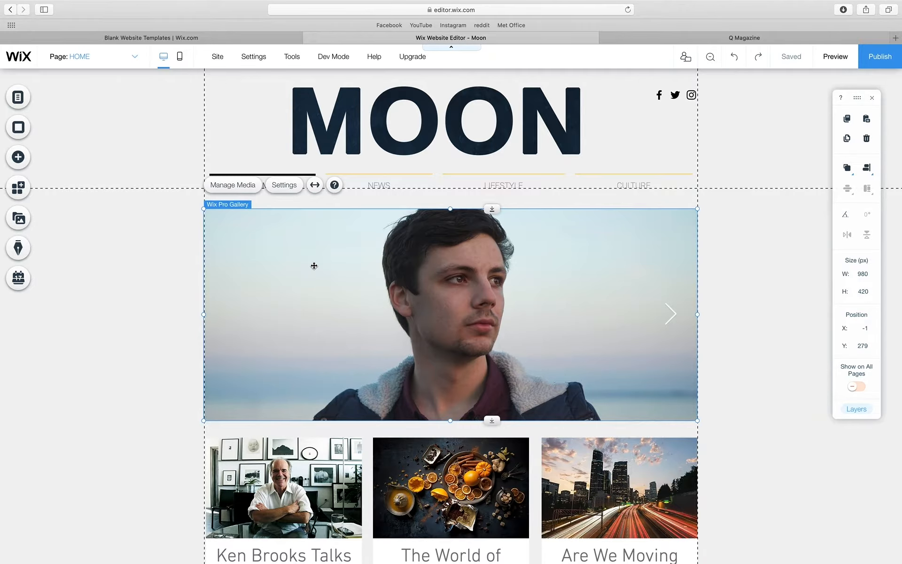
pyautogui.click(243, 186)
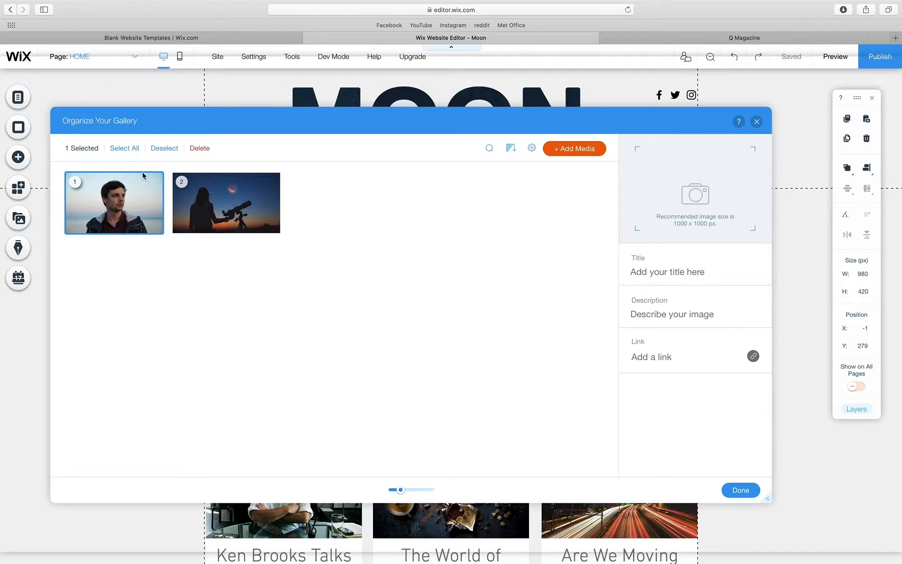
pyautogui.click(137, 193)
pyautogui.click(81, 183)
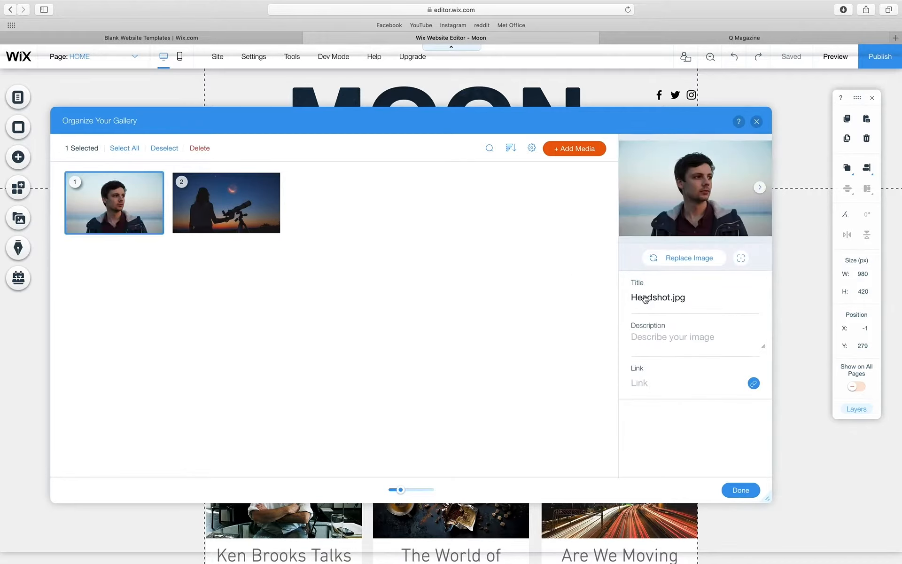
pyautogui.click(754, 383)
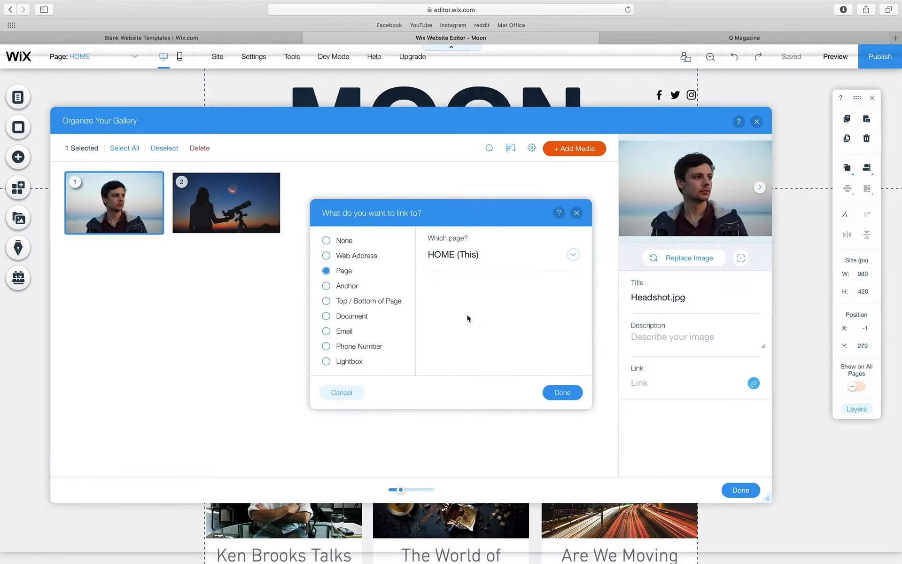
pyautogui.click(458, 256)
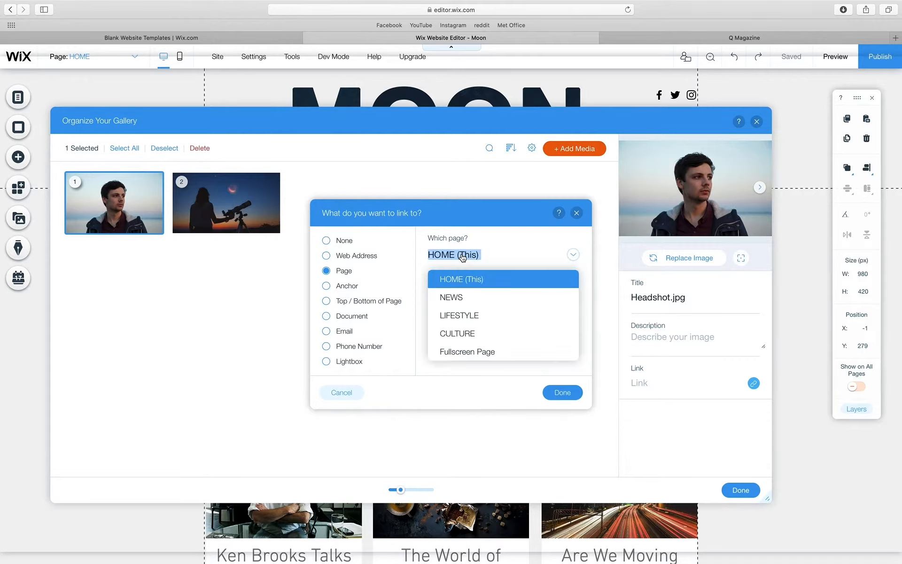
pyautogui.click(463, 297)
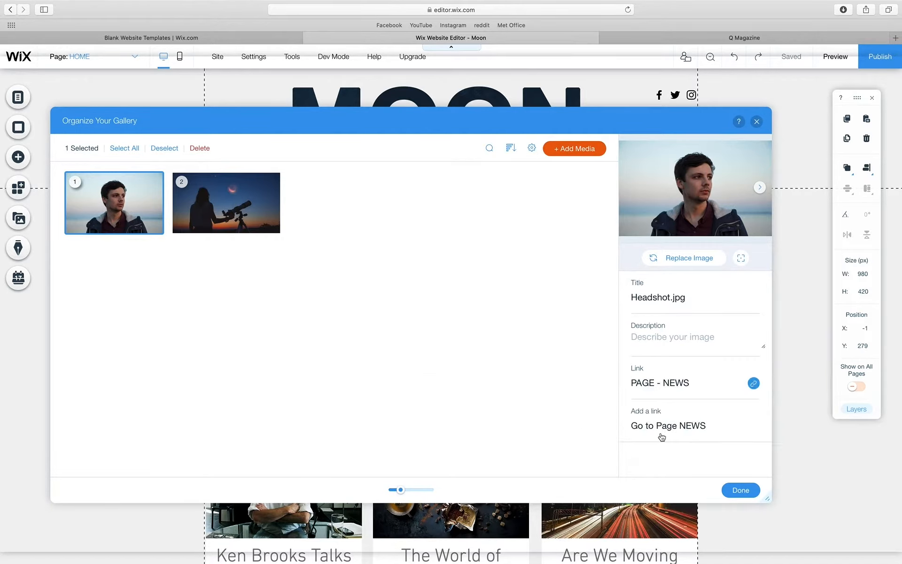
pyautogui.click(740, 491)
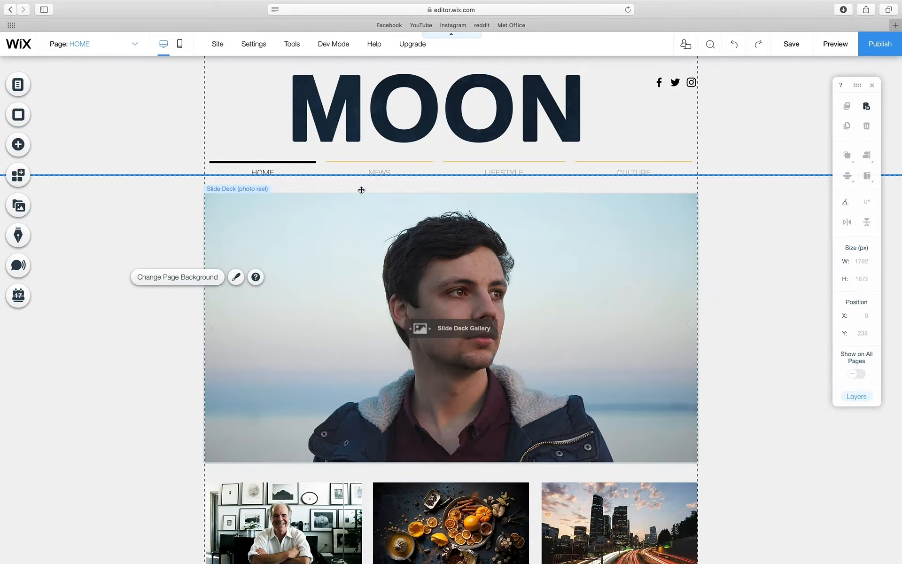
# - Link the MOON logo image to the HOME page
pyautogui.click(411, 114)
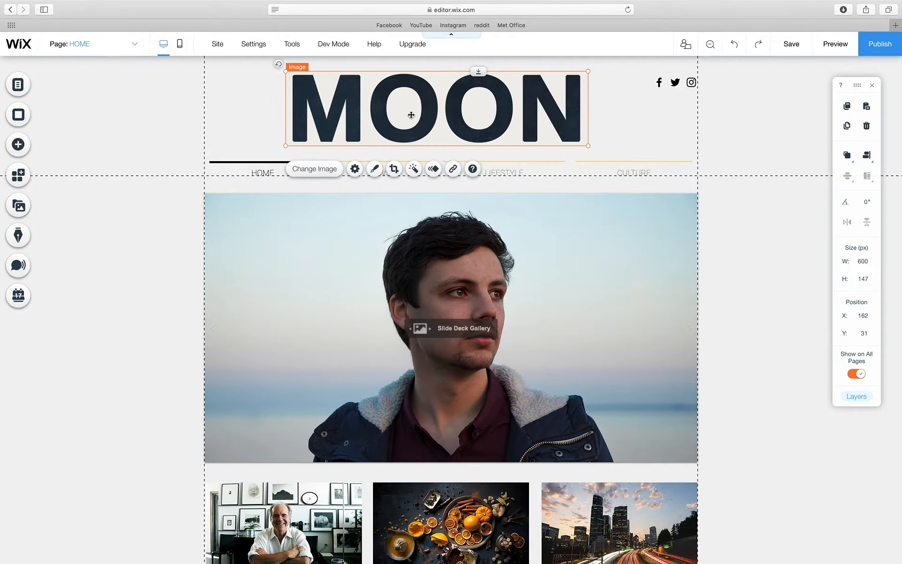
pyautogui.click(454, 169)
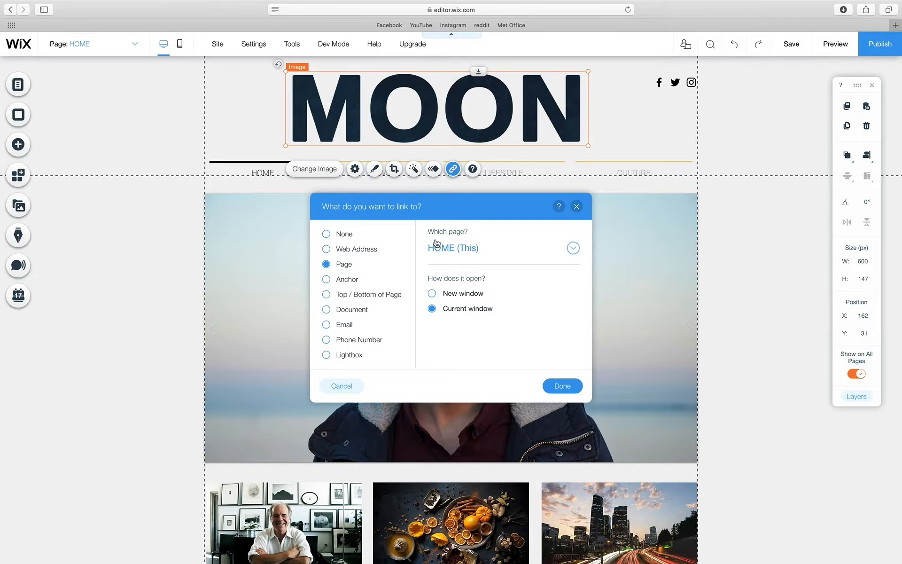
pyautogui.click(564, 387)
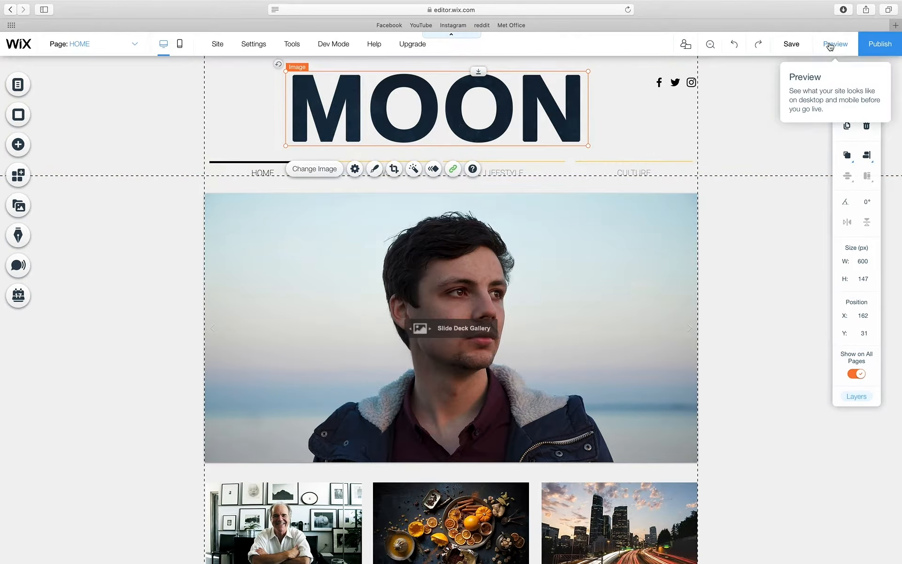
# - In preview, open NEWS and click the MOON logo to test it returns HOME
pyautogui.click(829, 45)
pyautogui.click(387, 201)
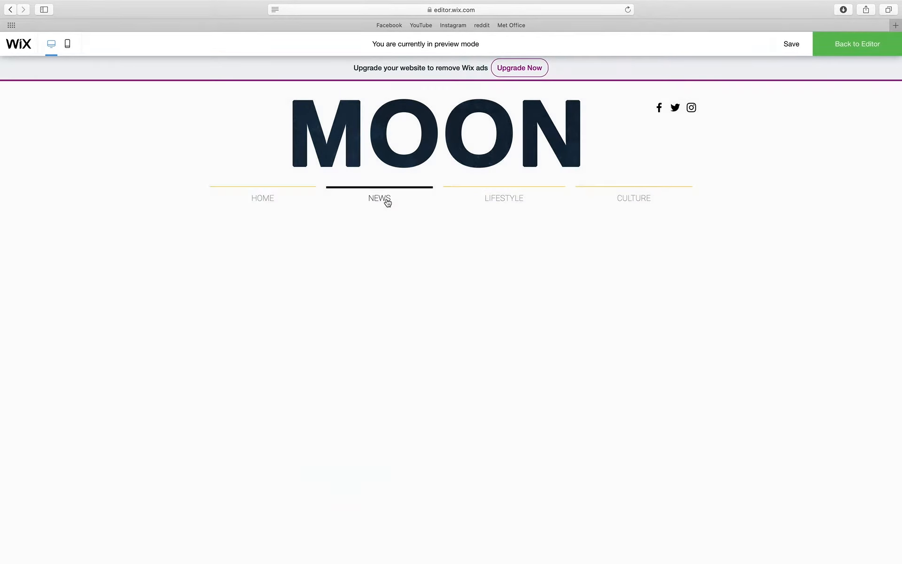
pyautogui.scroll(-1, 230, 275)
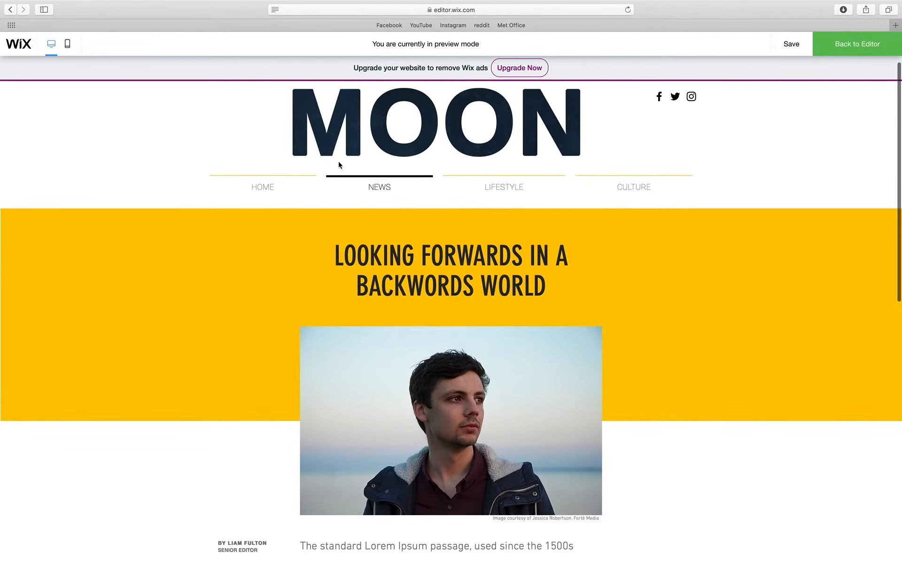
pyautogui.click(358, 129)
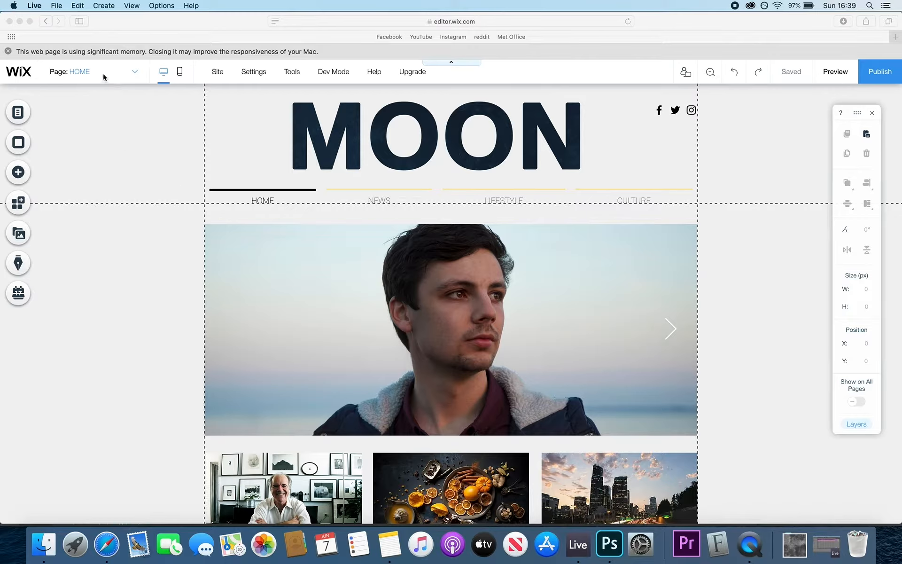
# - Switch to the NEWS page and marquee-select and delete all ABOUT and TEAM placeholder elements
pyautogui.click(127, 73)
pyautogui.click(81, 113)
pyautogui.scroll(-3, 356, 258)
pyautogui.scroll(1, 357, 258)
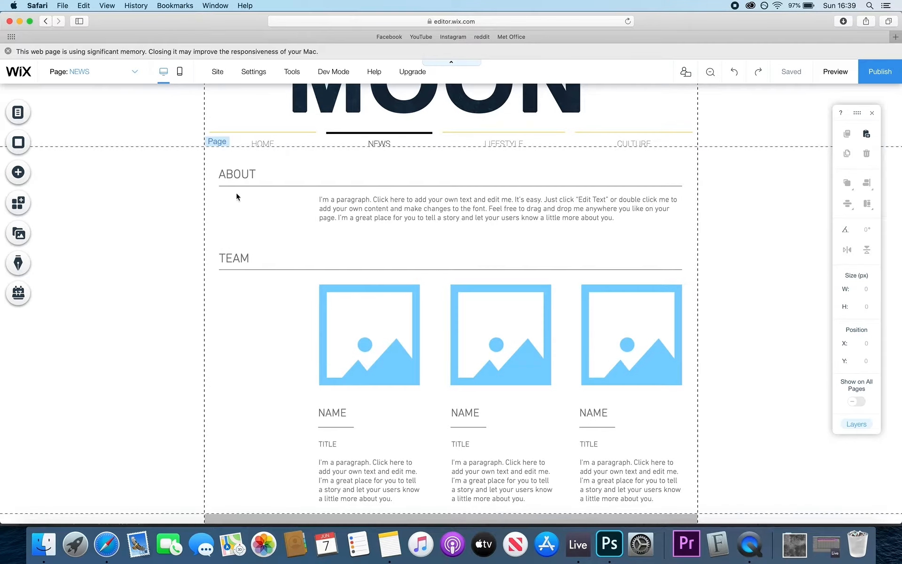
pyautogui.moveTo(214, 161); pyautogui.dragTo(652, 487)
pyautogui.press('Delete')
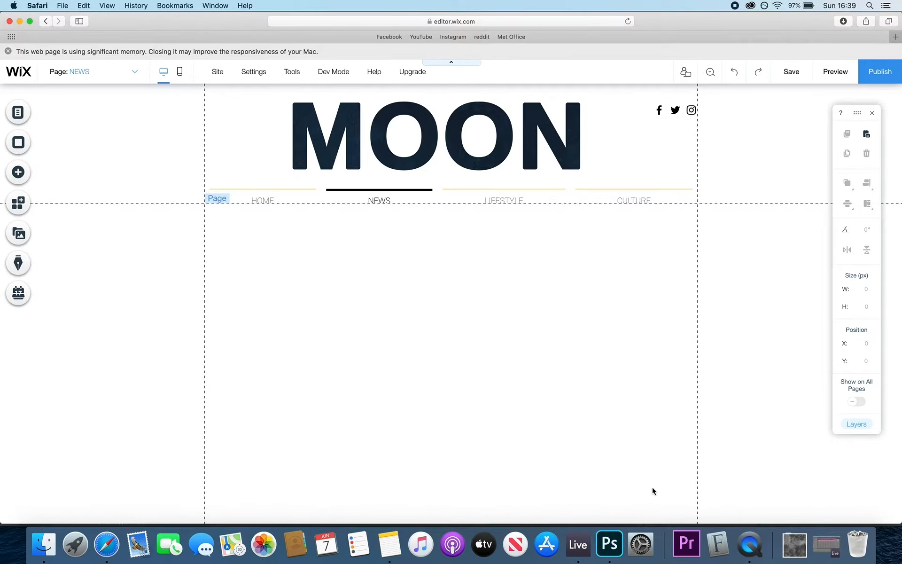
# - Attempt to drag the Headshot image from the Assets folder onto the NEWS page
pyautogui.click(43, 544)
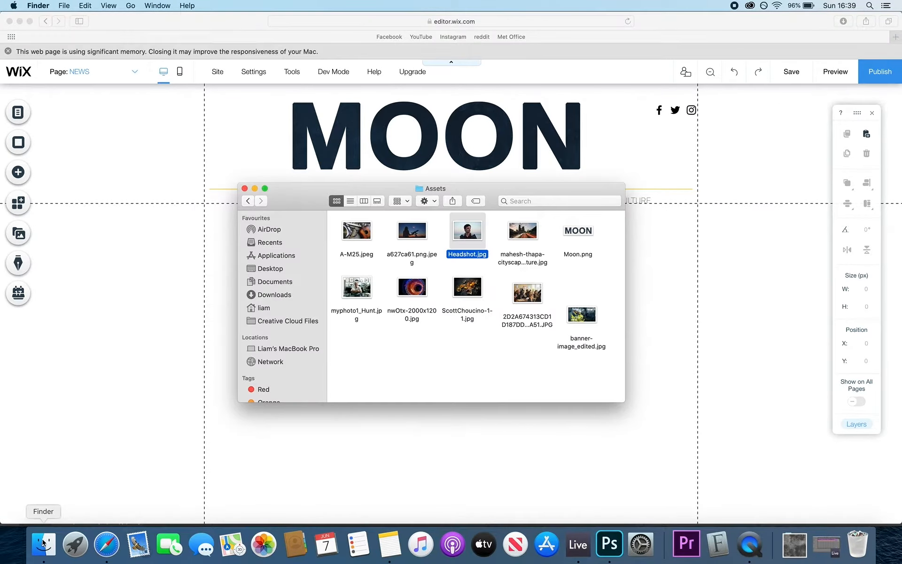
pyautogui.moveTo(454, 189); pyautogui.dragTo(363, 405)
pyautogui.moveTo(377, 447); pyautogui.dragTo(451, 291)
pyautogui.click(458, 185)
pyautogui.click(311, 294)
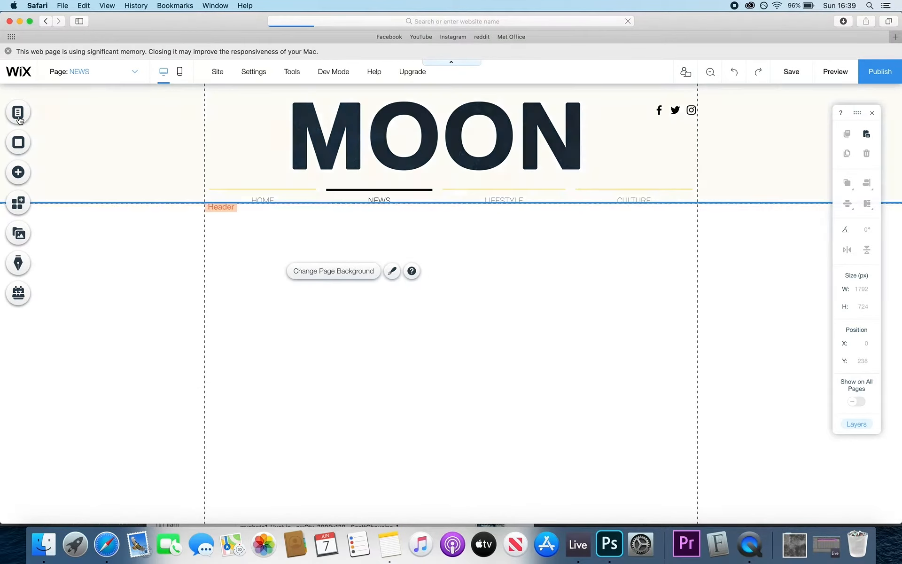
# - Add the uploaded Headshot image to the NEWS page and position it at X 151, Y 351
pyautogui.click(16, 171)
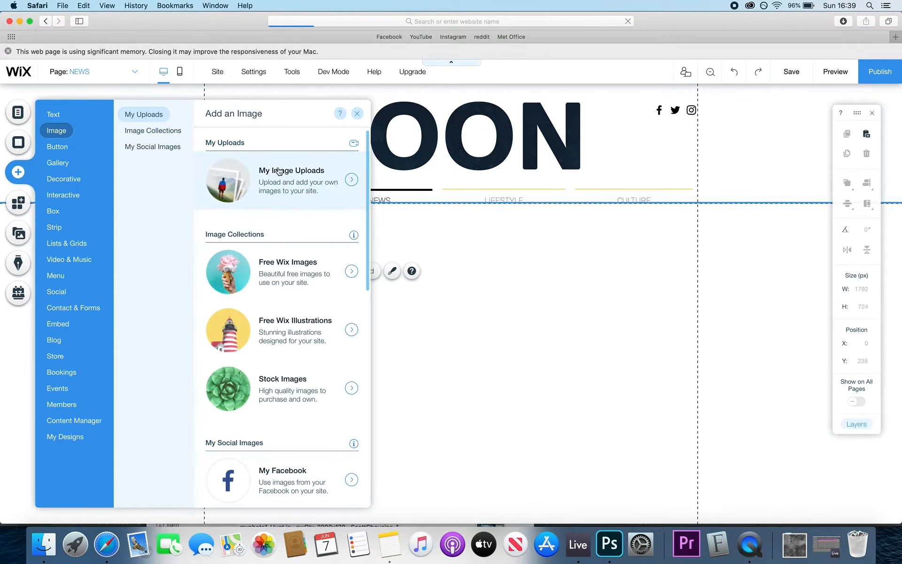
pyautogui.click(350, 182)
pyautogui.click(374, 218)
pyautogui.click(817, 494)
pyautogui.moveTo(456, 277); pyautogui.dragTo(452, 319)
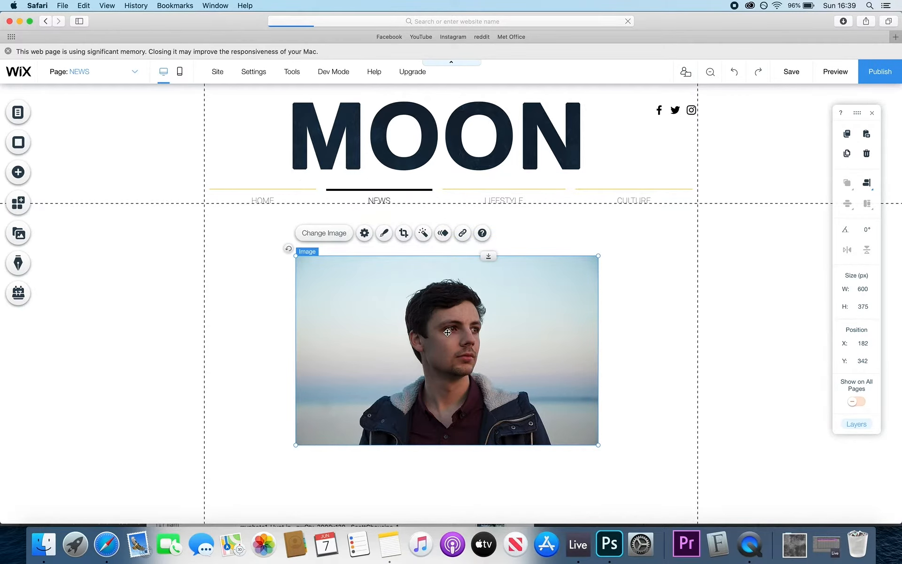
pyautogui.scroll(-4, 447, 332)
pyautogui.moveTo(450, 282)
pyautogui.mouseDown()
pyautogui.moveTo(435, 277)
pyautogui.moveTo(435, 291)
pyautogui.moveTo(428, 282)
pyautogui.moveTo(438, 284)
pyautogui.mouseUp()
pyautogui.click(606, 281)
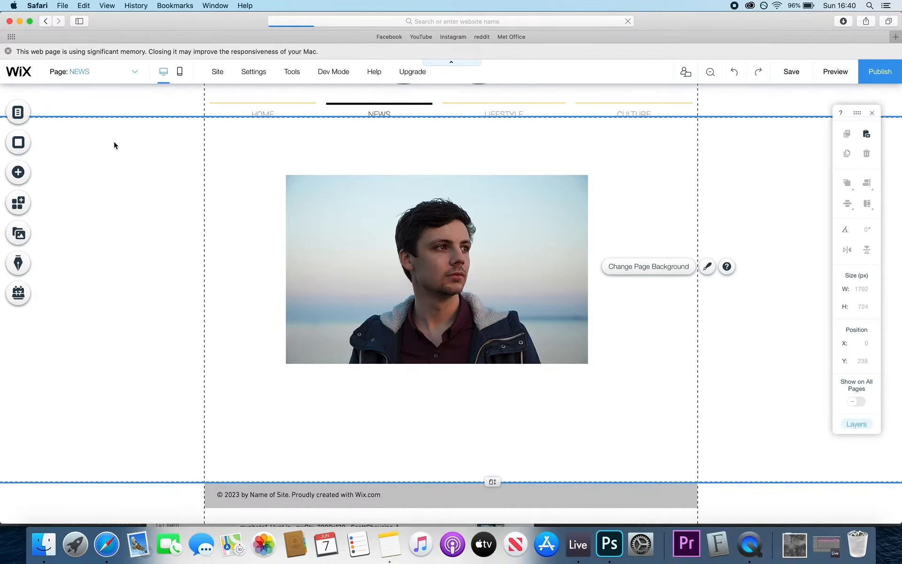
# - Place a light-grey box element from Add > Box onto the NEWS page
pyautogui.click(17, 172)
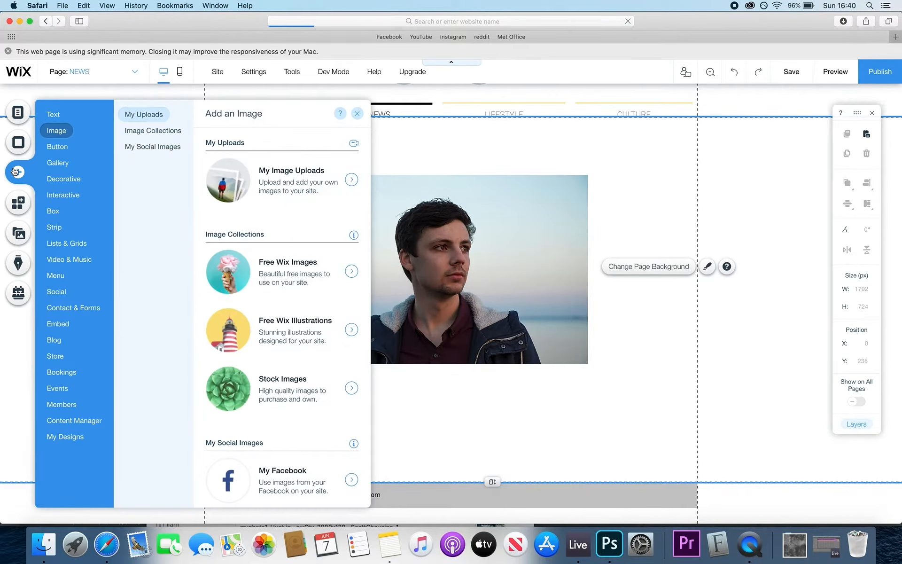
pyautogui.click(54, 209)
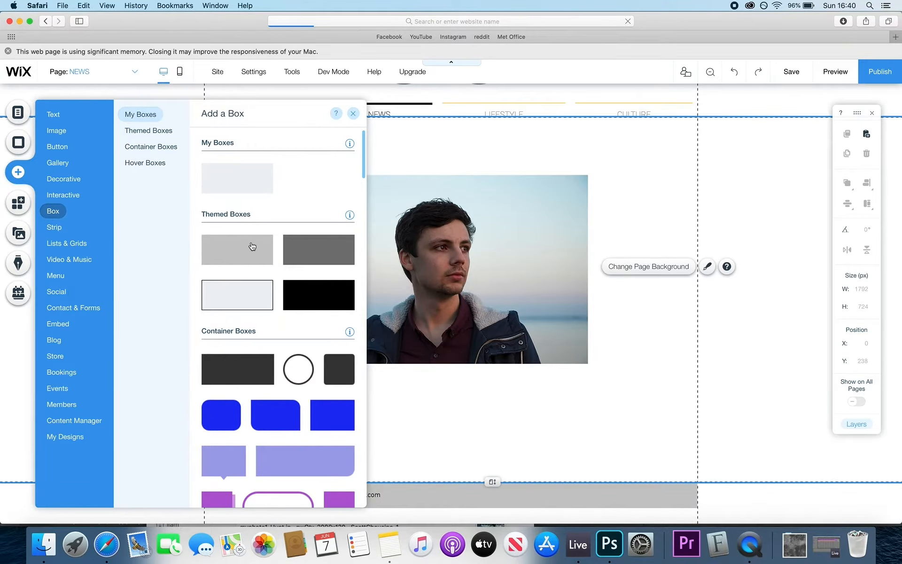
pyautogui.moveTo(252, 247); pyautogui.dragTo(586, 199)
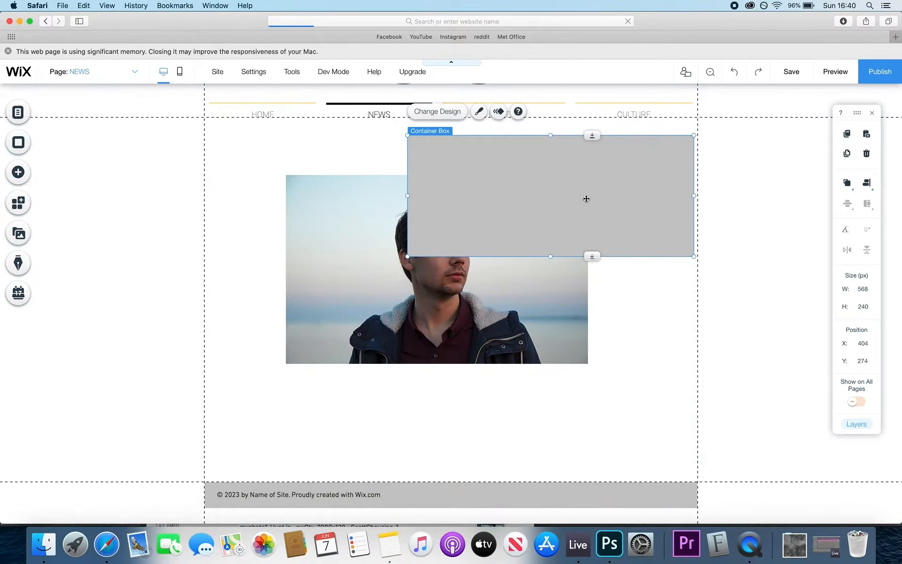
# - Set the box's fill colour to yellow #FFC600
pyautogui.click(479, 114)
pyautogui.click(782, 394)
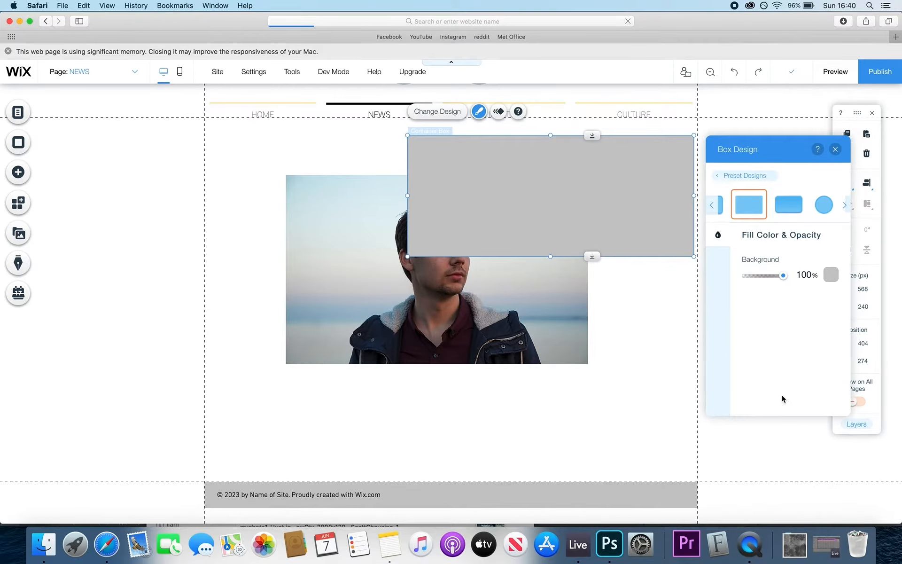
pyautogui.click(830, 275)
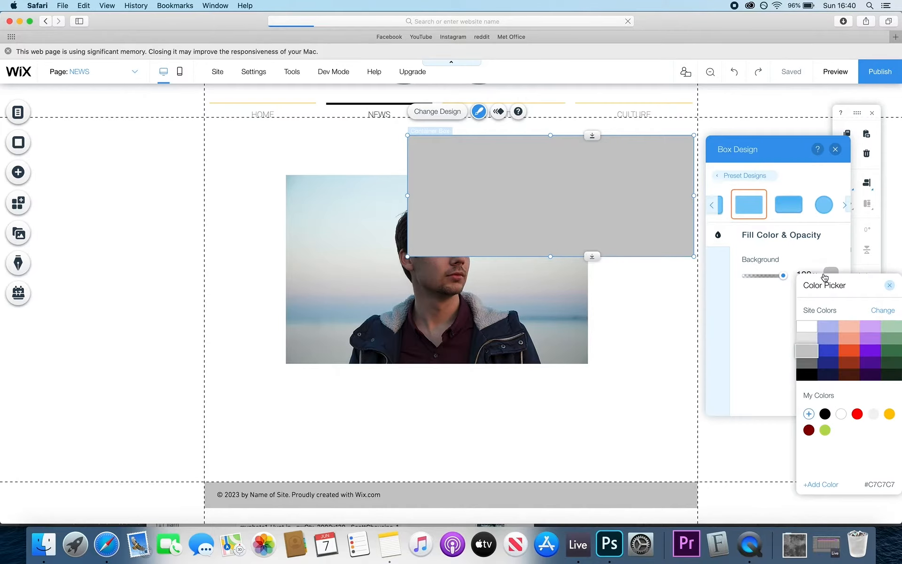
pyautogui.click(849, 326)
pyautogui.click(890, 414)
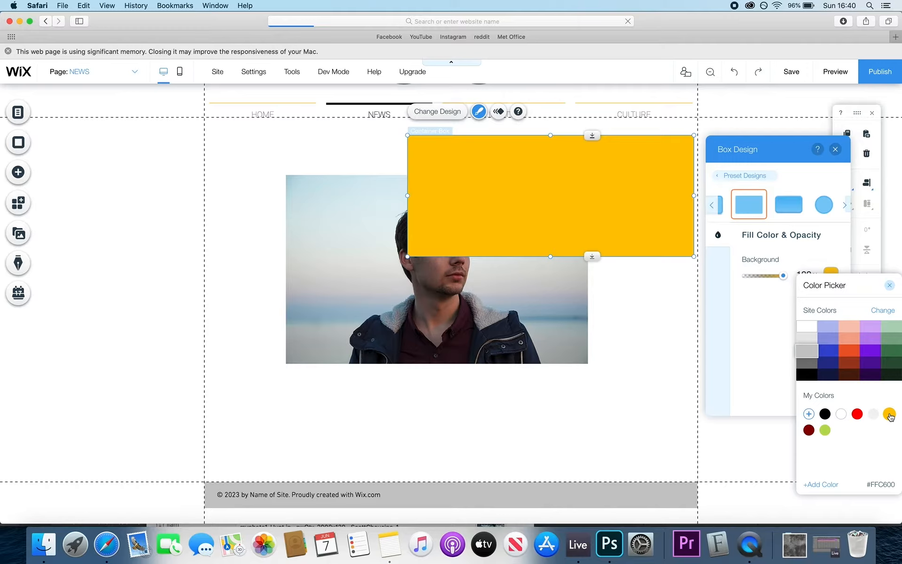
pyautogui.click(890, 286)
# - Stretch the yellow box to full width, 1791 × 375 px, extending down over the photo
pyautogui.moveTo(534, 217); pyautogui.dragTo(396, 195)
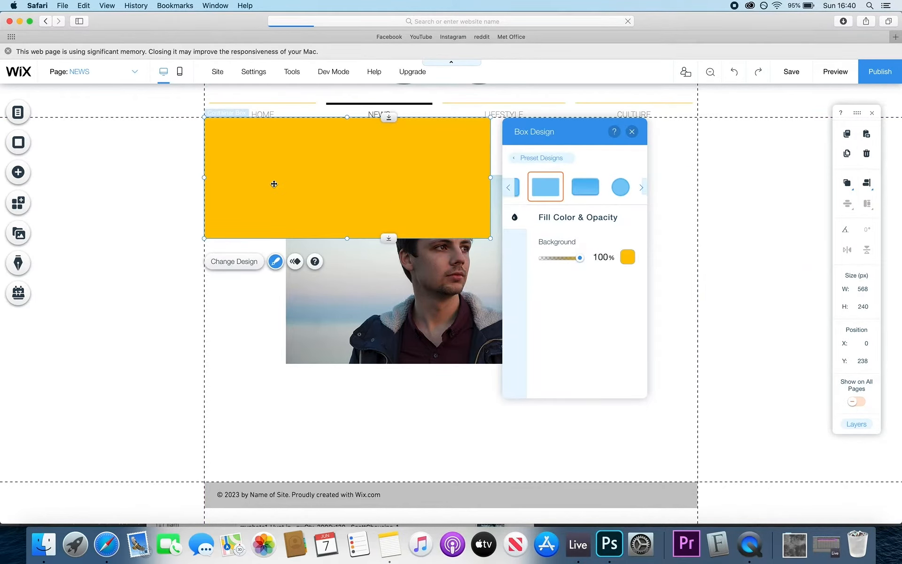
pyautogui.moveTo(274, 185); pyautogui.dragTo(2, 176)
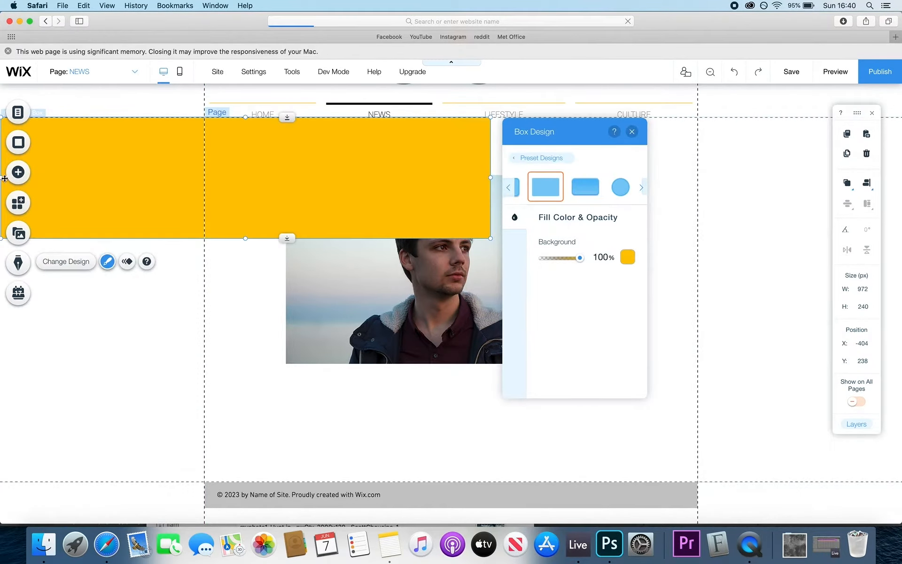
pyautogui.click(630, 131)
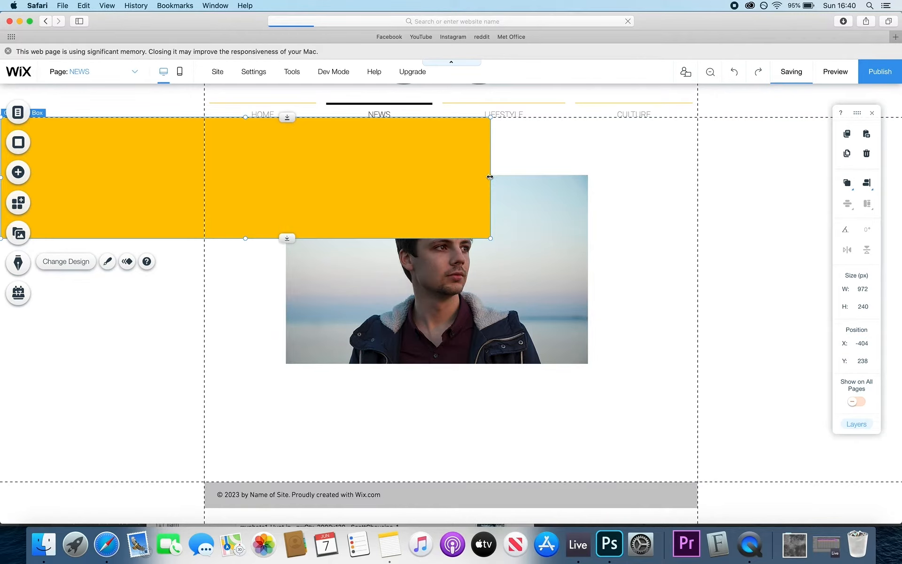
pyautogui.moveTo(490, 192); pyautogui.dragTo(900, 186)
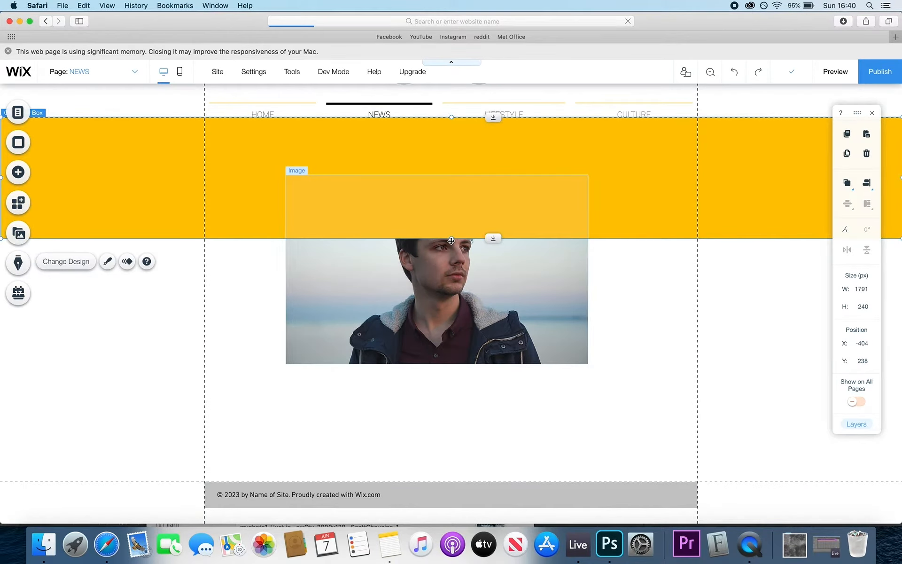
pyautogui.moveTo(451, 239); pyautogui.dragTo(451, 305)
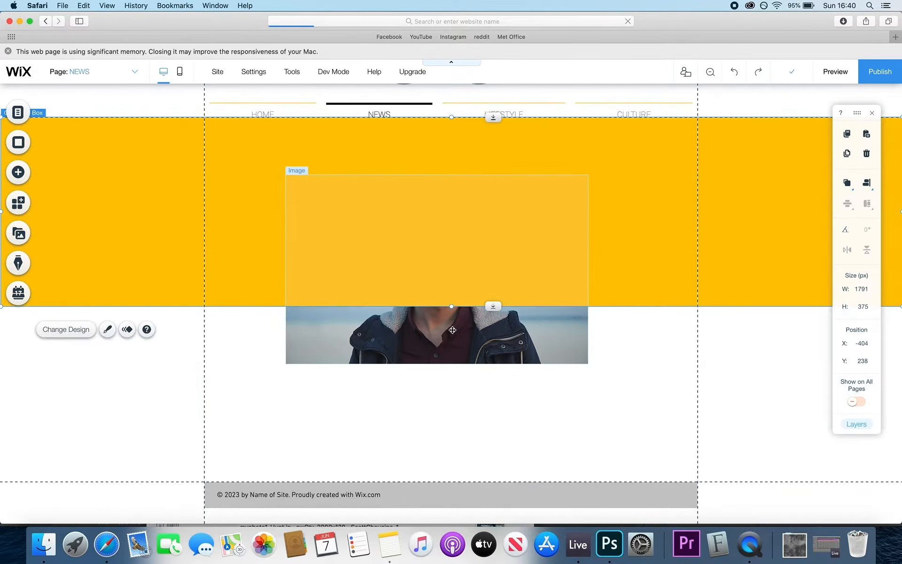
pyautogui.click(453, 332)
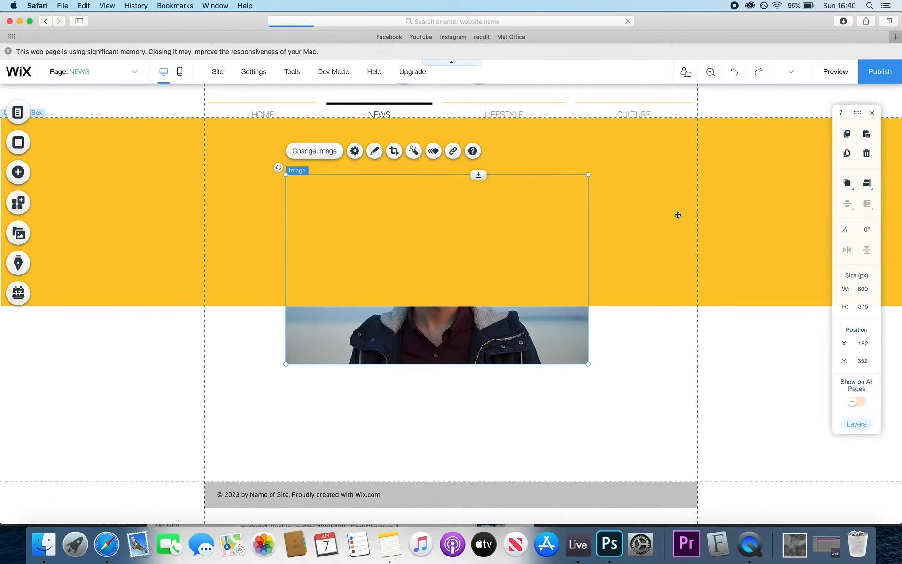
# - Send the yellow box behind the headshot photo
pyautogui.click(659, 217)
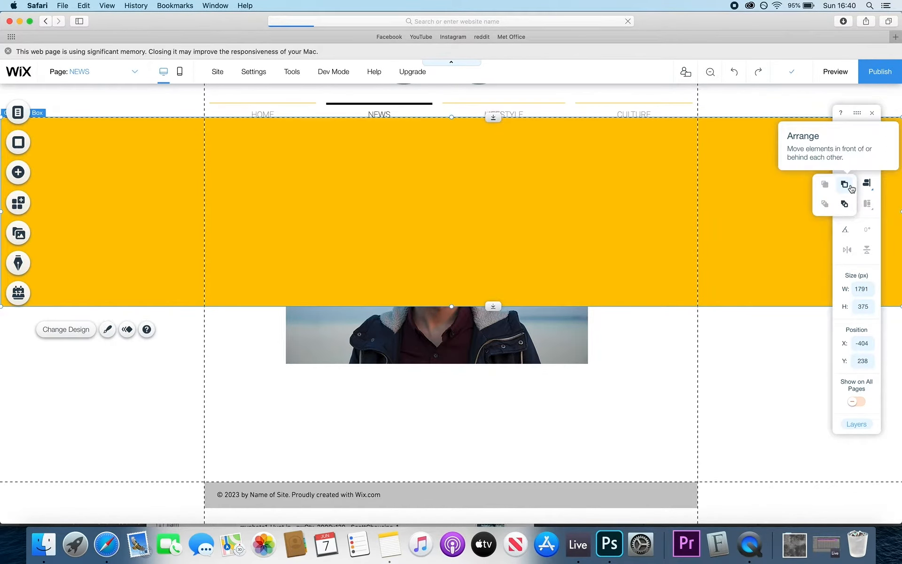
pyautogui.click(848, 184)
pyautogui.click(849, 205)
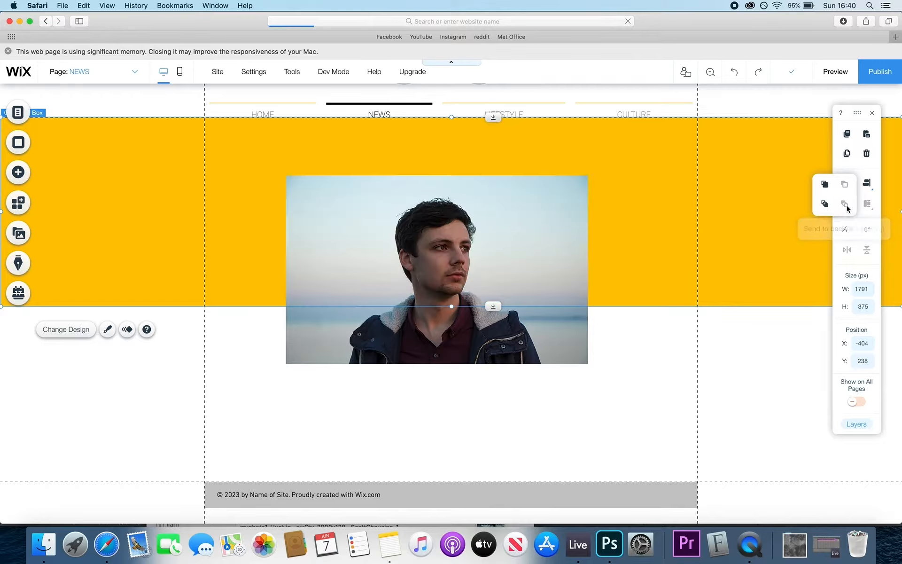
# - Move the headshot down and right, then shift photo and box down together
pyautogui.click(521, 342)
pyautogui.moveTo(472, 335); pyautogui.dragTo(488, 364)
pyautogui.click(646, 393)
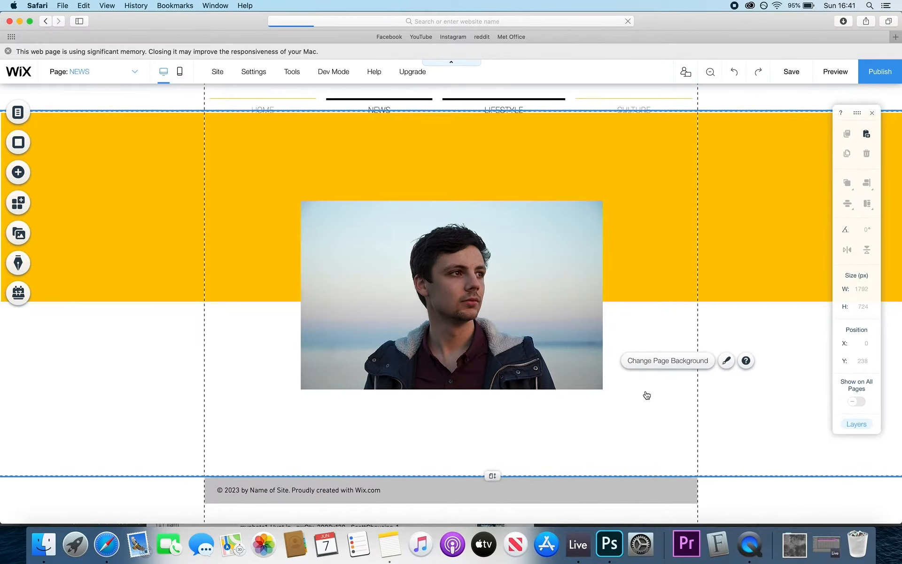
pyautogui.scroll(3, 637, 359)
pyautogui.scroll(-2, 364, 296)
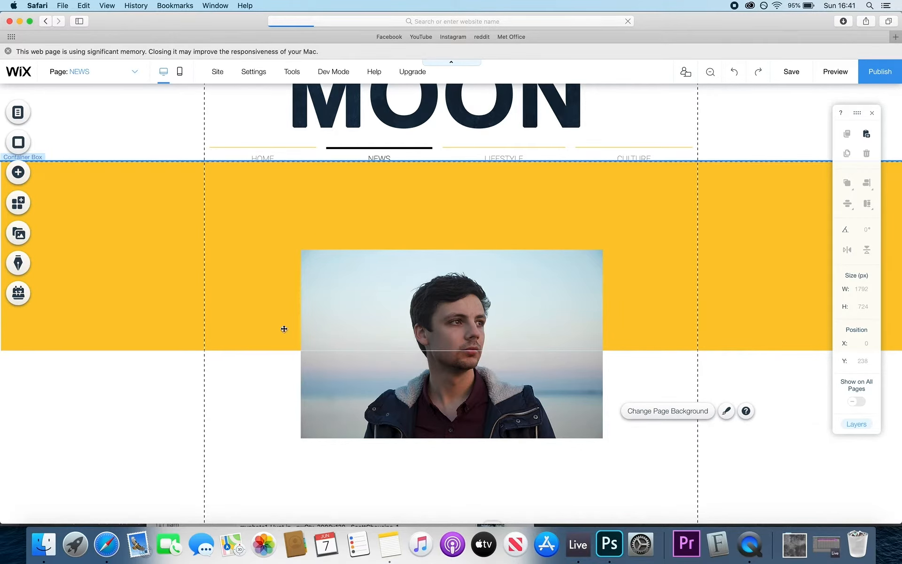
pyautogui.moveTo(264, 410); pyautogui.dragTo(360, 294)
pyautogui.moveTo(417, 202); pyautogui.dragTo(416, 222)
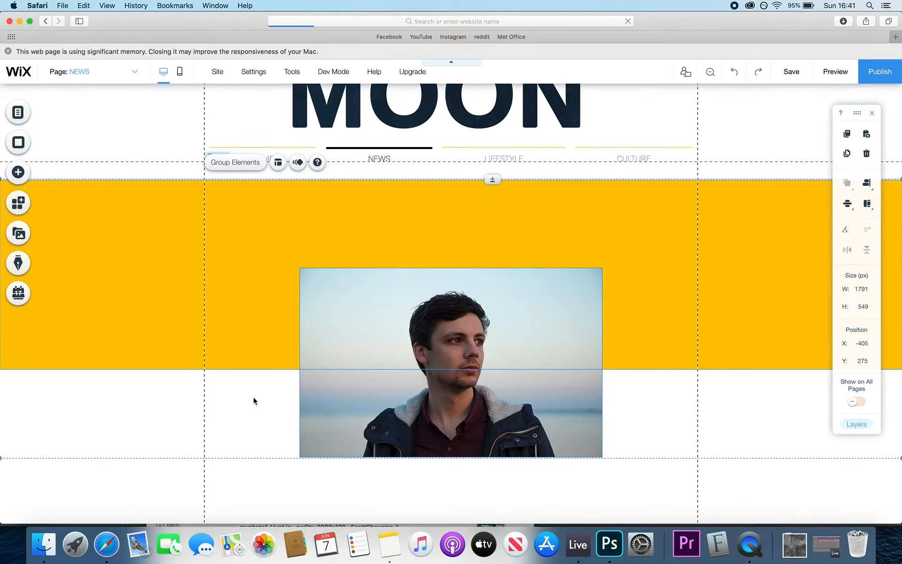
pyautogui.click(246, 418)
pyautogui.scroll(-2, 246, 418)
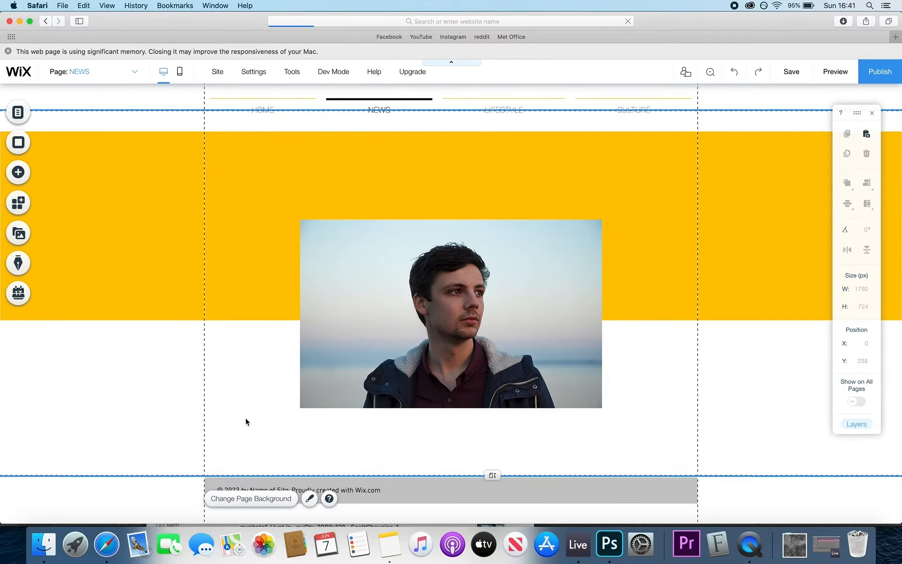
# - Lower the yellow box to 422 px tall, with the headshot at X 190, Y 499
pyautogui.click(245, 231)
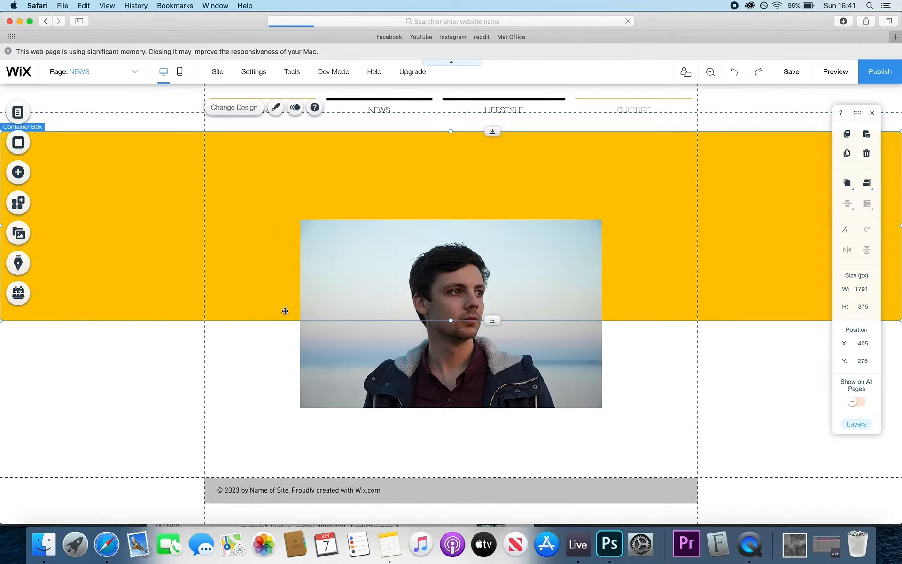
pyautogui.moveTo(451, 323); pyautogui.dragTo(468, 373)
pyautogui.click(467, 354)
pyautogui.click(227, 406)
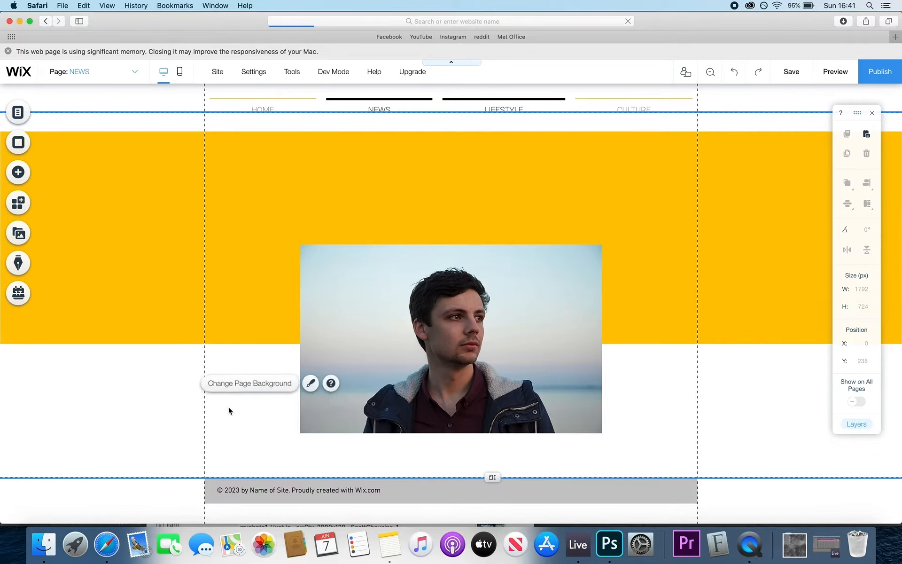
pyautogui.click(448, 385)
pyautogui.click(270, 403)
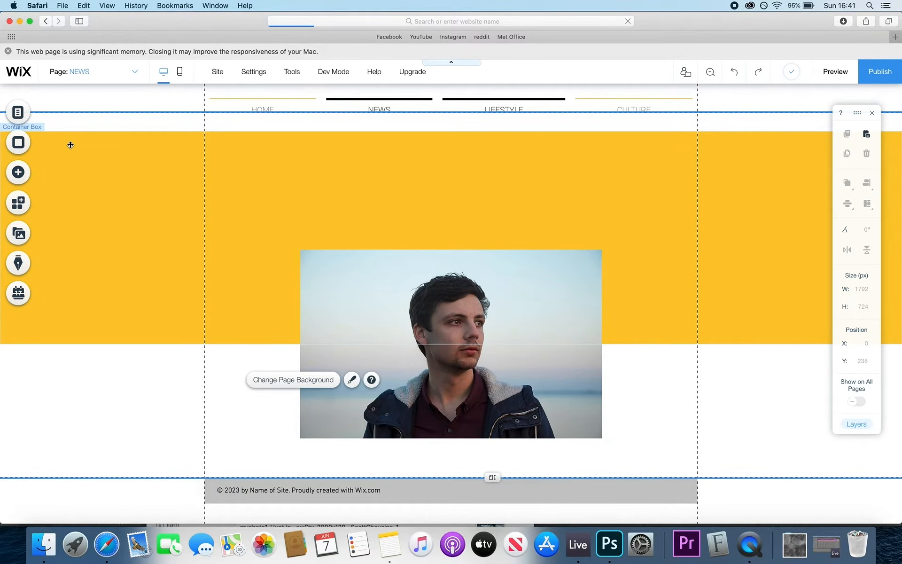
pyautogui.click(19, 174)
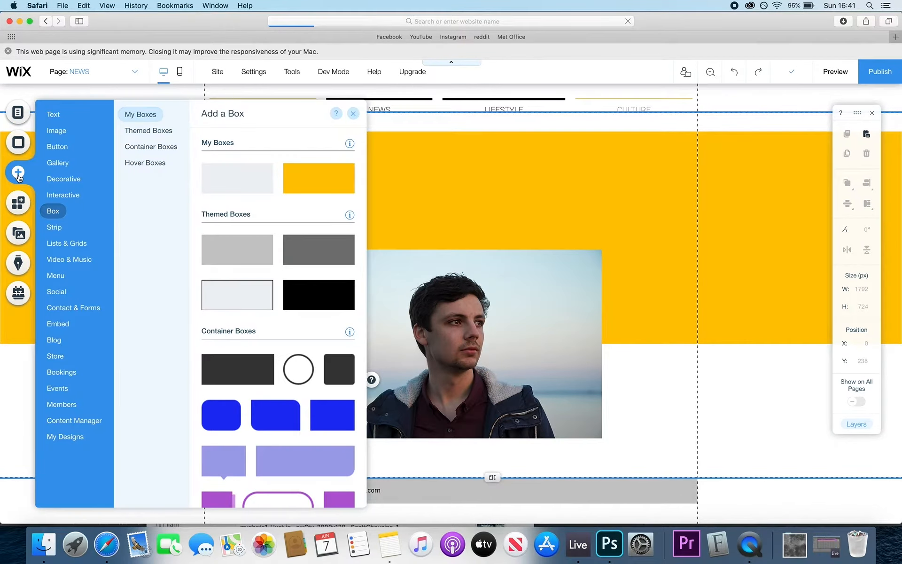
# - Add a Tall Title text heading and place it on the yellow box above the headshot
pyautogui.click(53, 115)
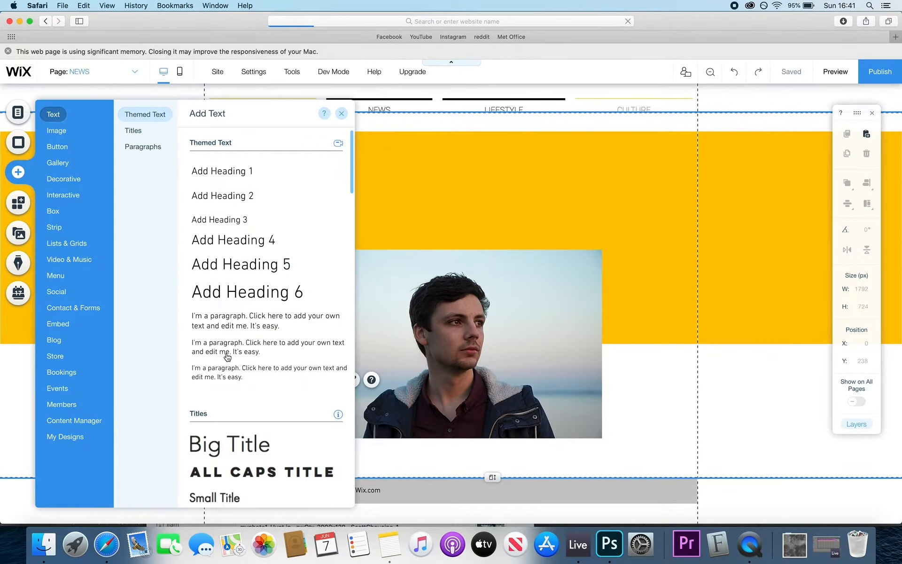
pyautogui.scroll(-10, 240, 444)
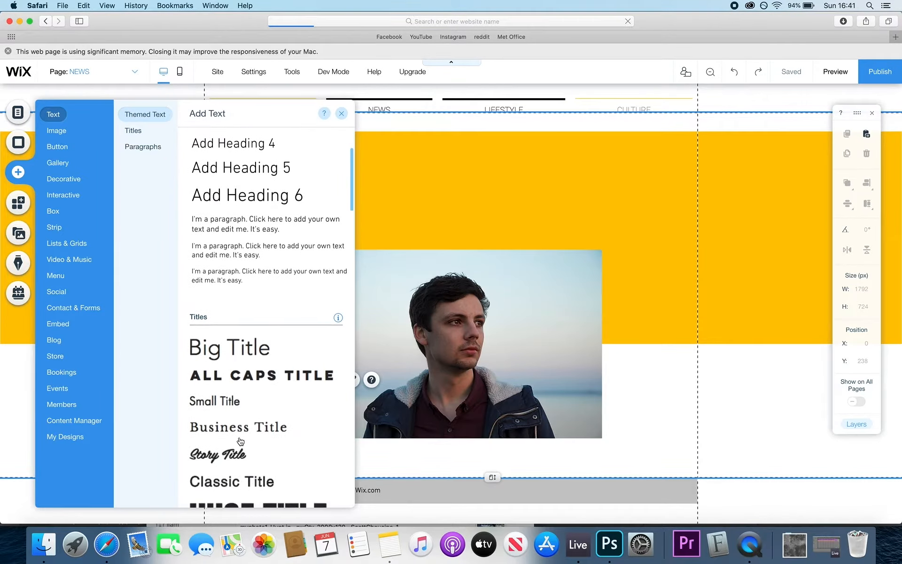
pyautogui.scroll(-10, 241, 442)
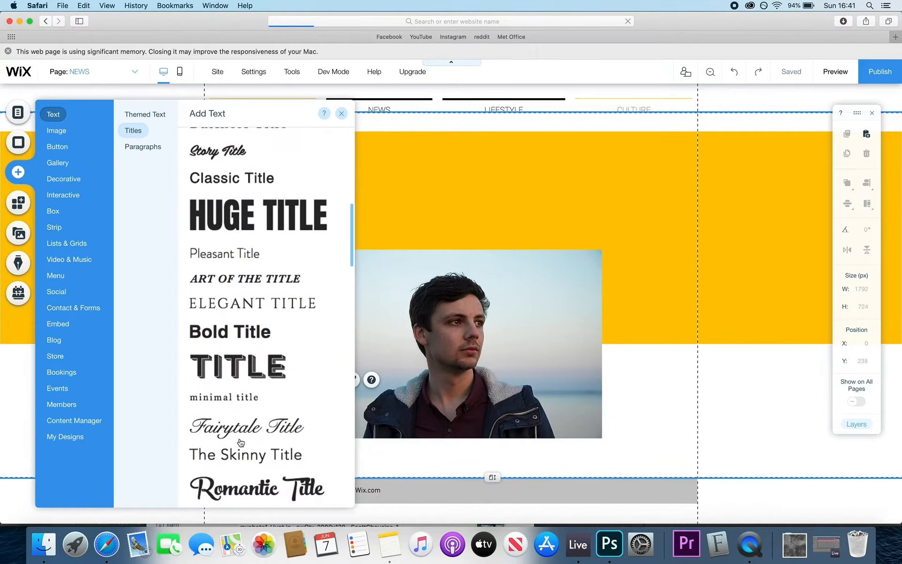
pyautogui.scroll(-4, 241, 442)
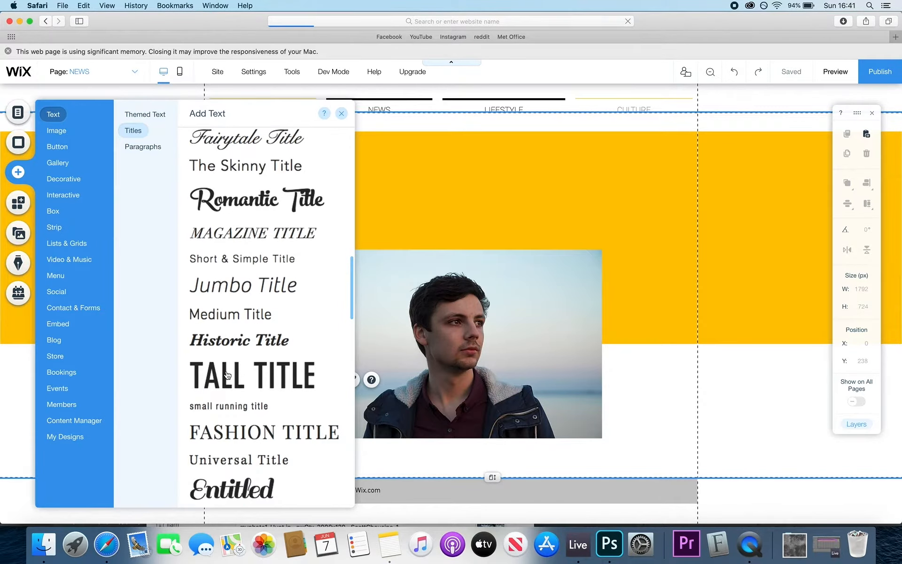
pyautogui.click(226, 375)
pyautogui.moveTo(458, 311); pyautogui.dragTo(451, 179)
# - Type 'LOOKING FORWARDS' into the heading and widen and heighten its text box
pyautogui.doubleClick(451, 179)
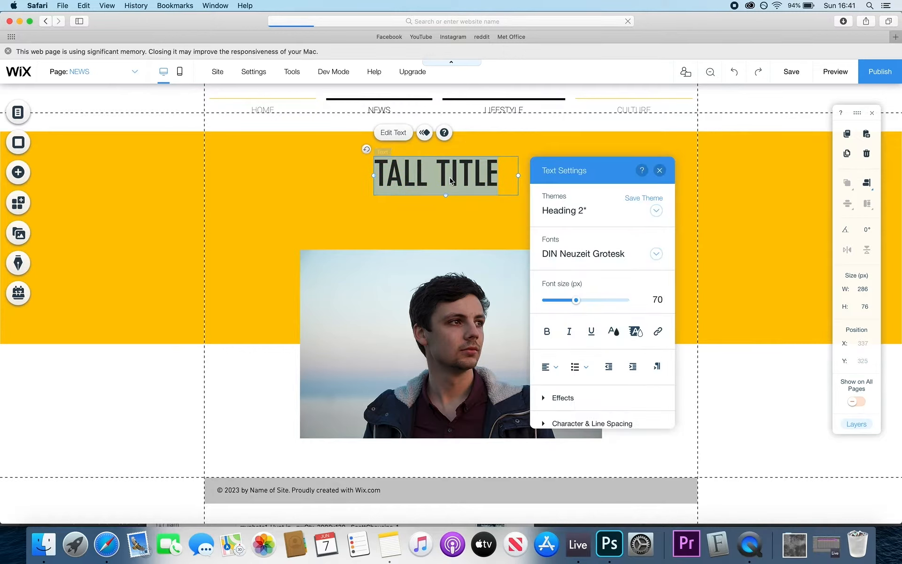
pyautogui.write('LOOKIN')
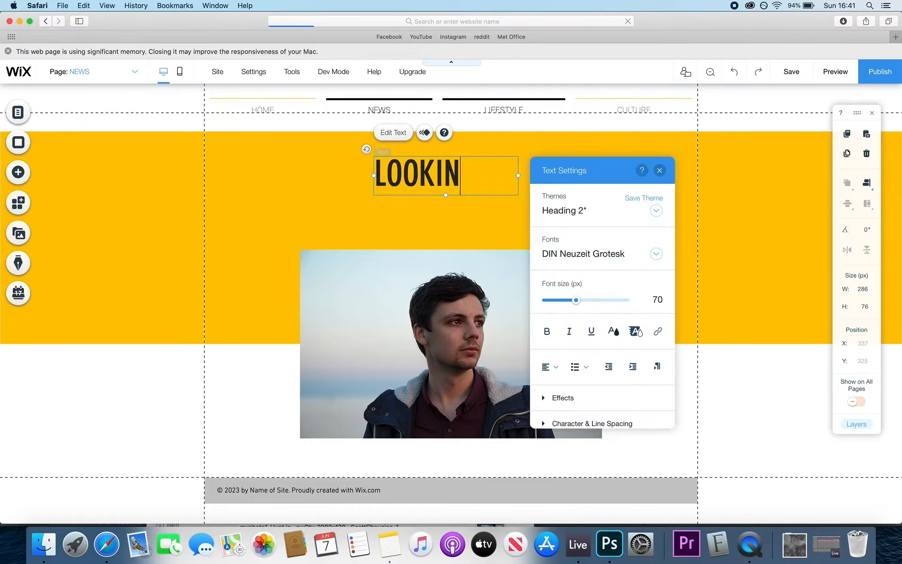
pyautogui.write('G FORWARDS')
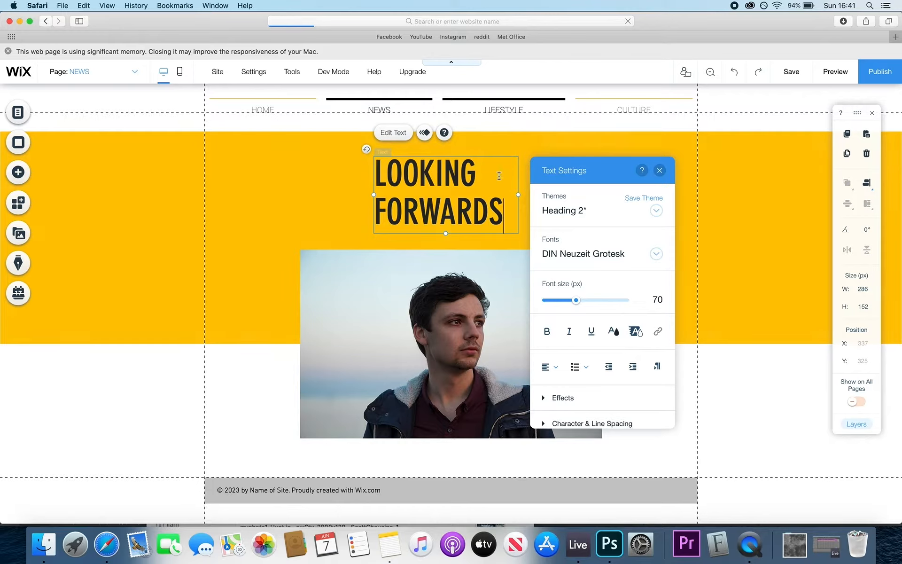
pyautogui.click(659, 171)
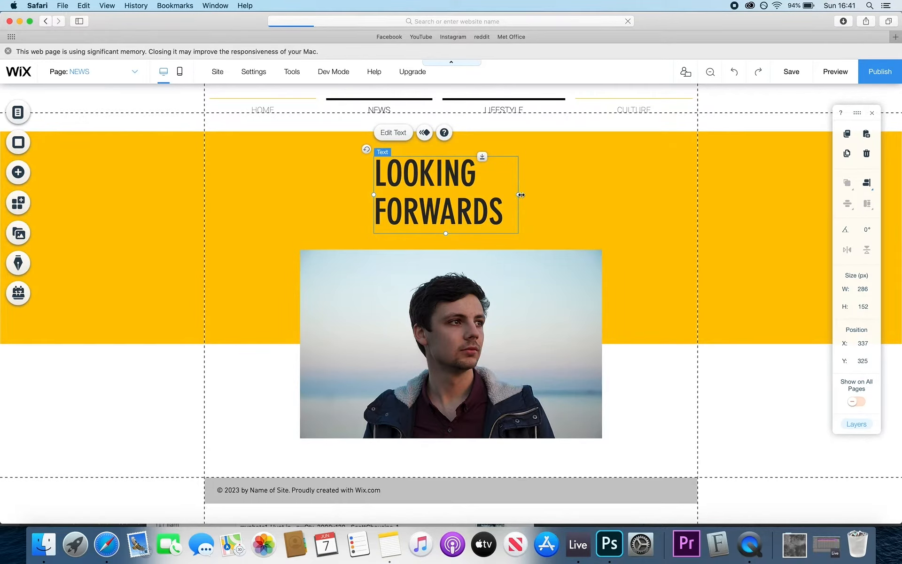
pyautogui.moveTo(519, 194); pyautogui.dragTo(627, 195)
pyautogui.moveTo(500, 195); pyautogui.dragTo(500, 249)
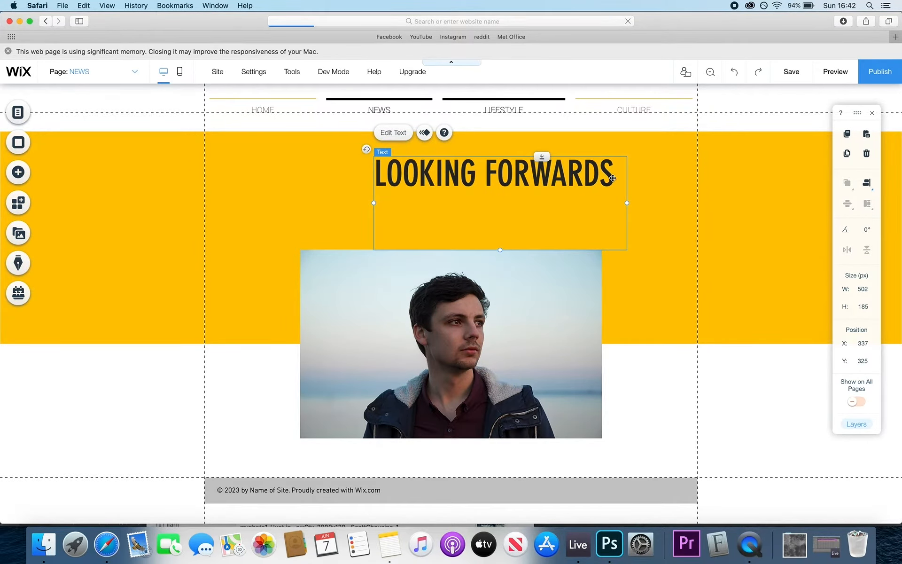
# - Add 'IN A BACKWORDS WORLD' on a new line and centre-align the whole heading
pyautogui.doubleClick(597, 177)
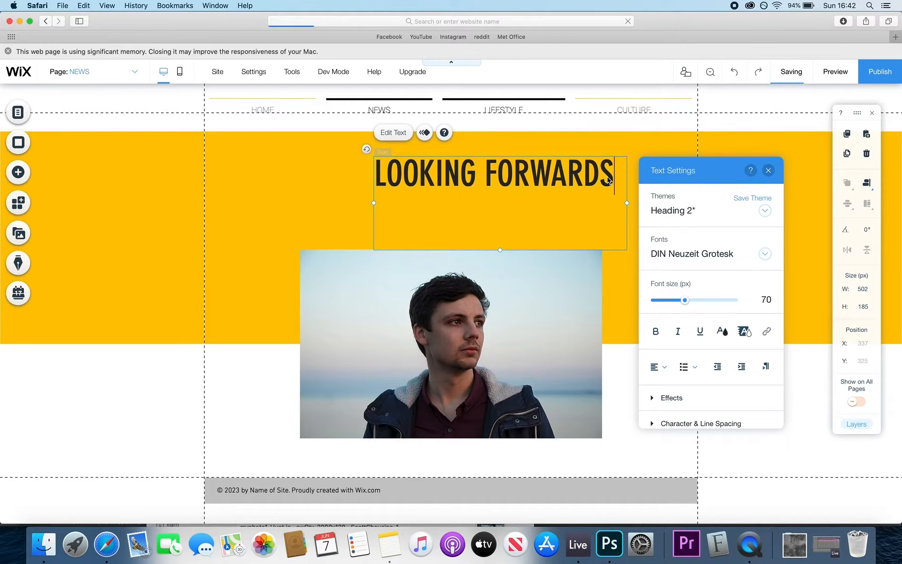
pyautogui.press('Return')
pyautogui.write('IN')
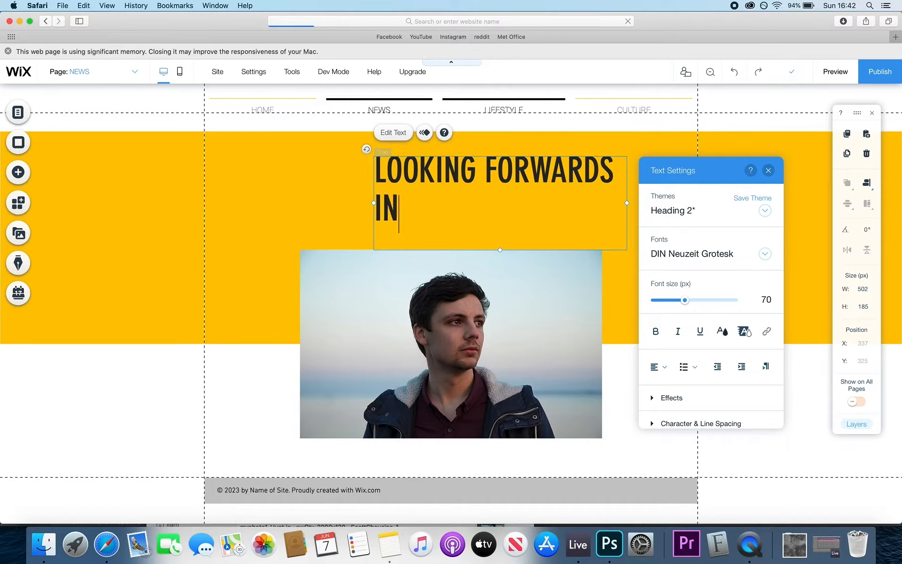
pyautogui.write(' A BACKWO')
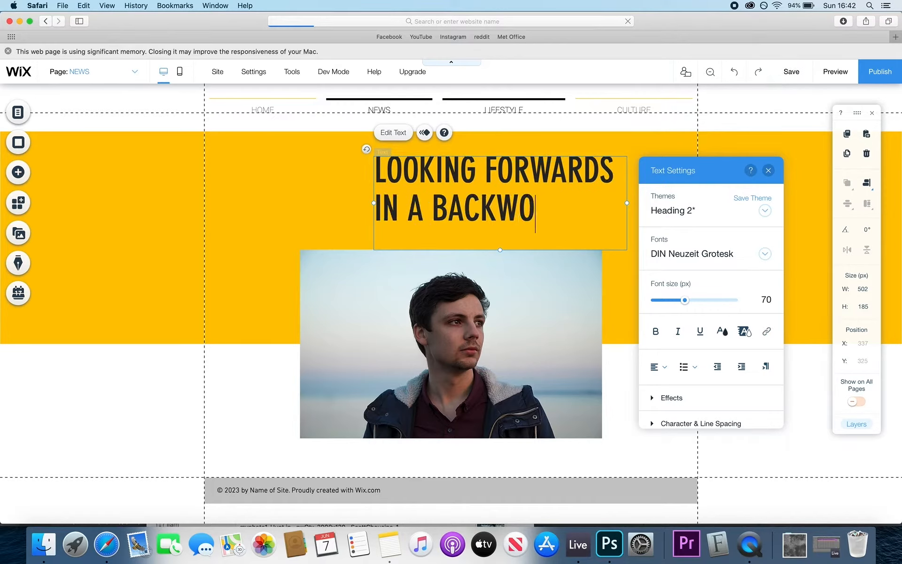
pyautogui.write('RDS WORLD')
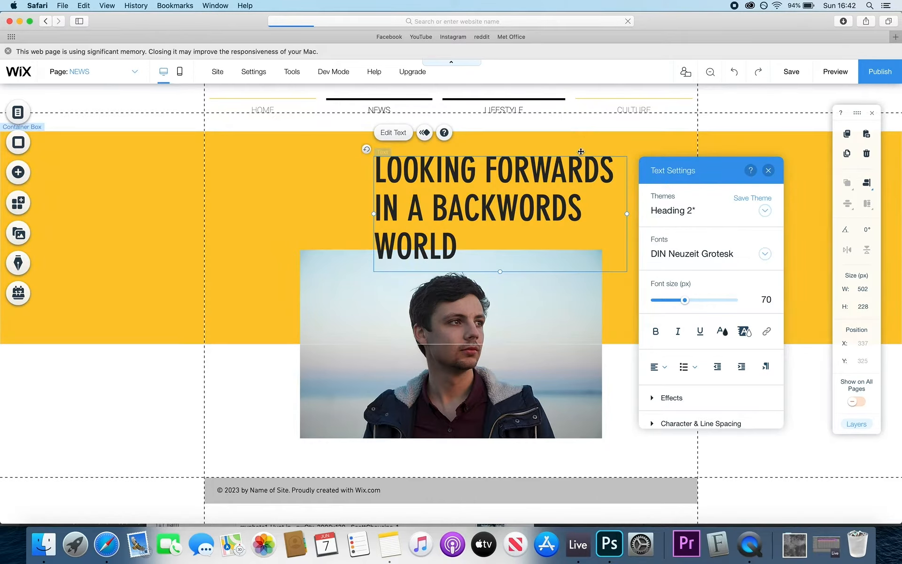
pyautogui.press('super+a')
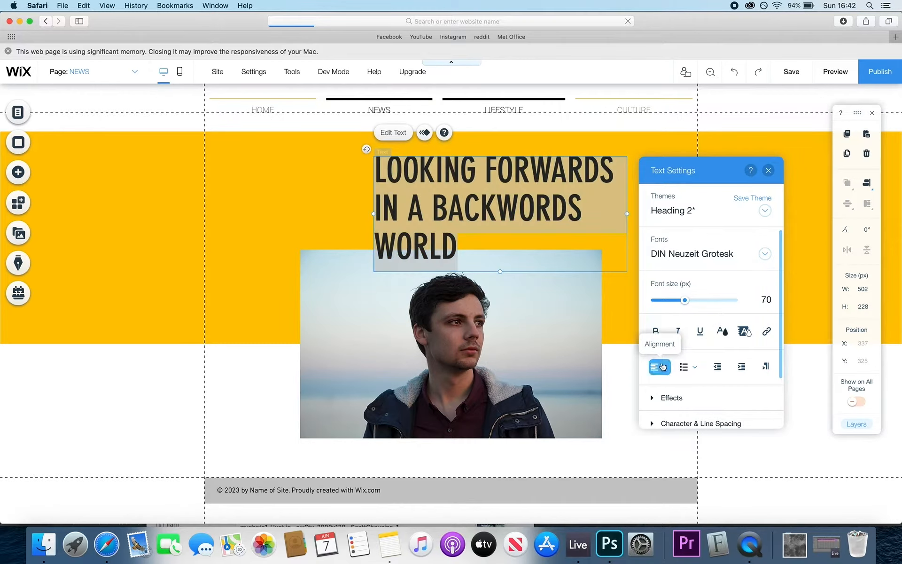
pyautogui.click(662, 371)
pyautogui.click(663, 382)
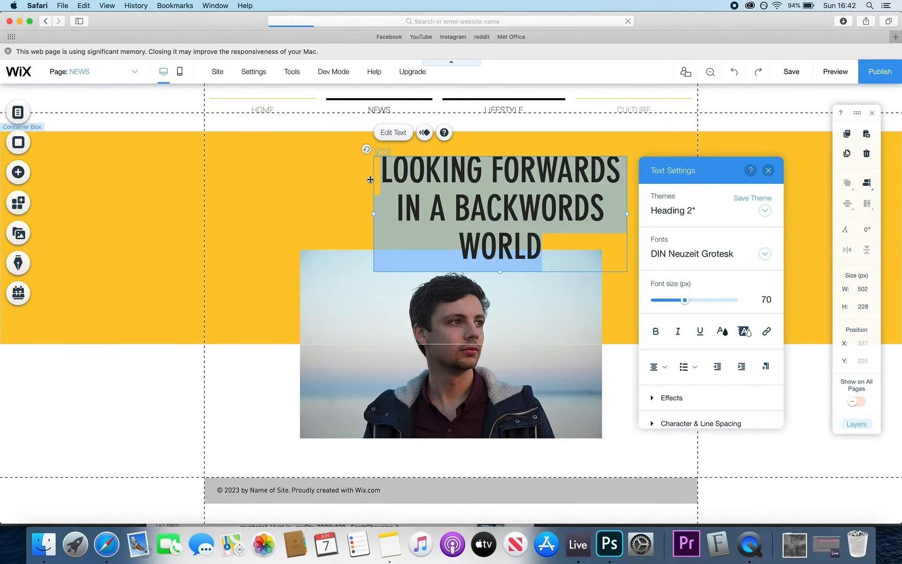
pyautogui.click(312, 150)
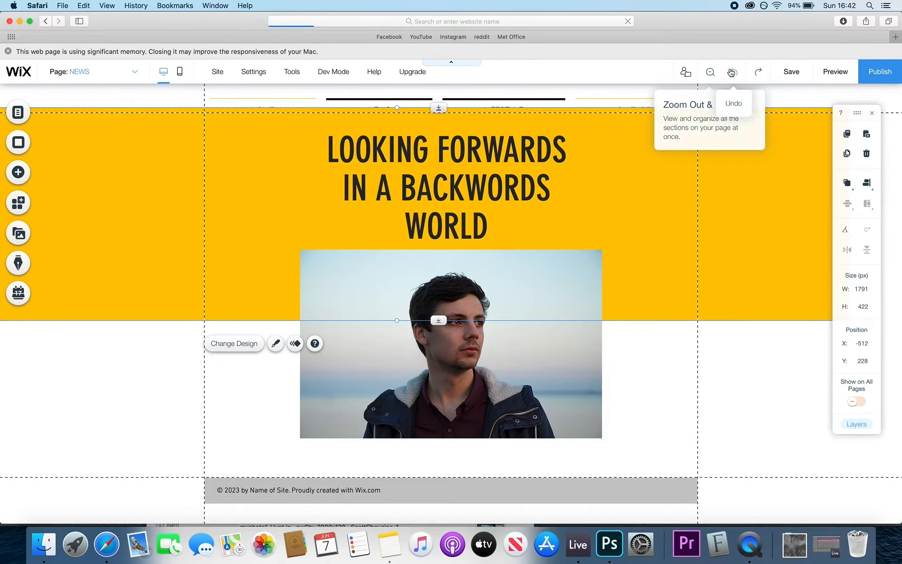
# - Undo the last layout change and move the heading box to centre above the headshot
pyautogui.click(732, 72)
pyautogui.click(605, 176)
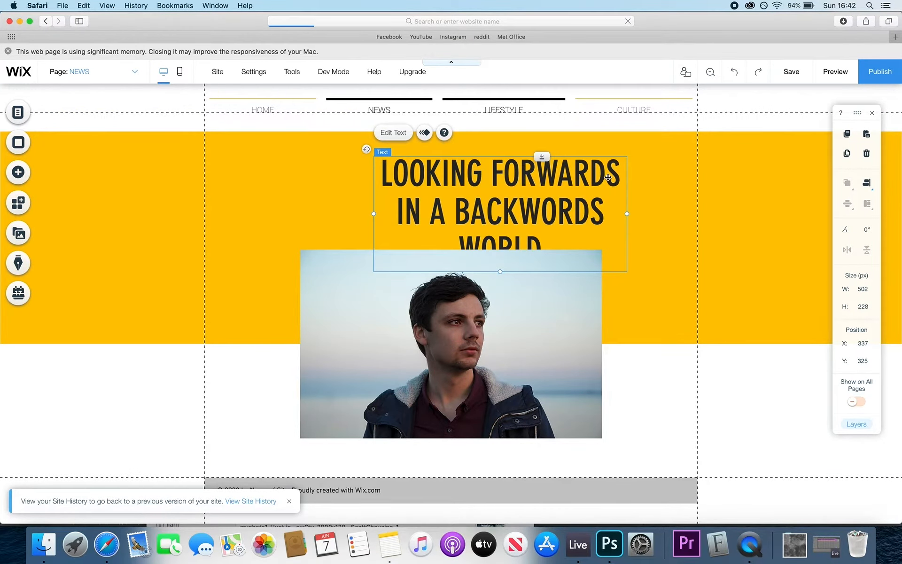
pyautogui.moveTo(608, 177); pyautogui.dragTo(553, 160)
pyautogui.click(640, 176)
# - Try headline font sizes of 60 and then 65
pyautogui.click(512, 220)
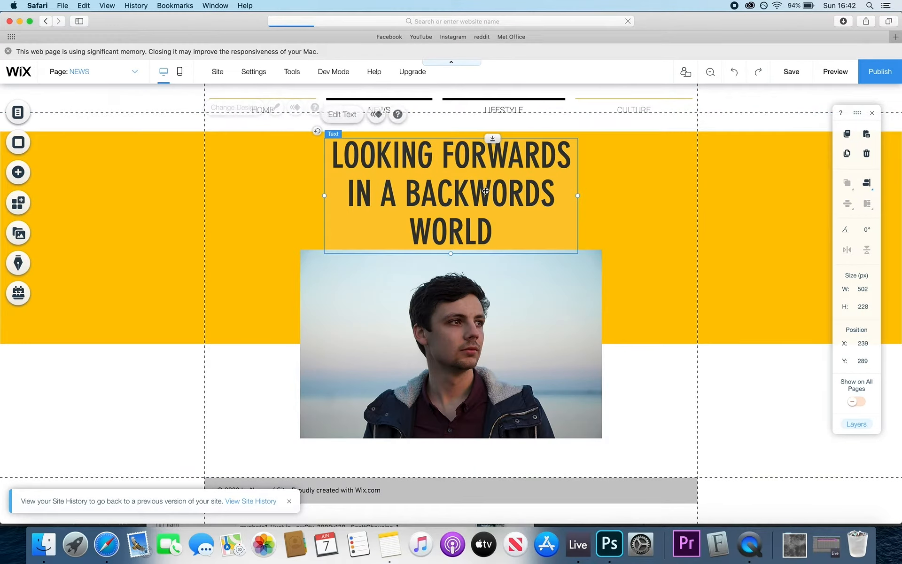
pyautogui.doubleClick(473, 183)
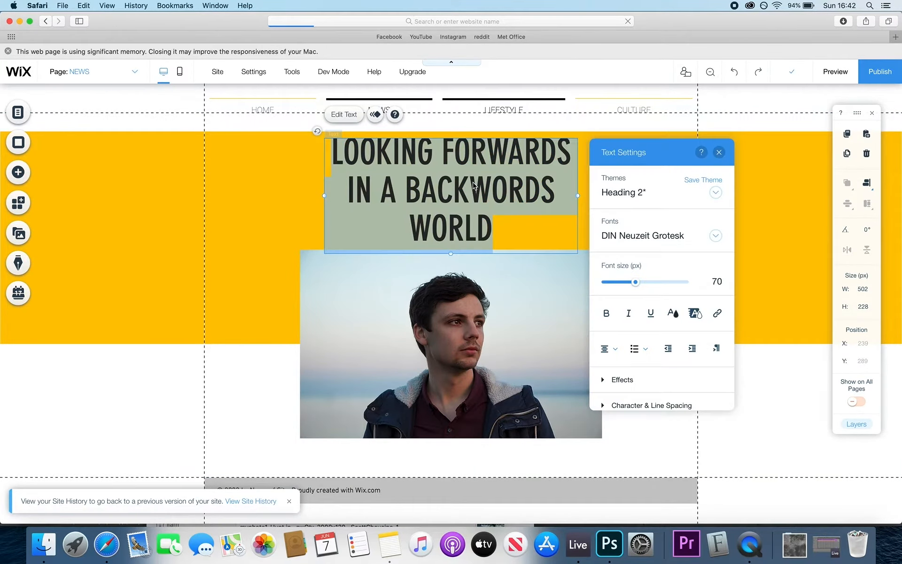
pyautogui.click(716, 280)
pyautogui.press('BackSpace')
pyautogui.press('BackSpace')
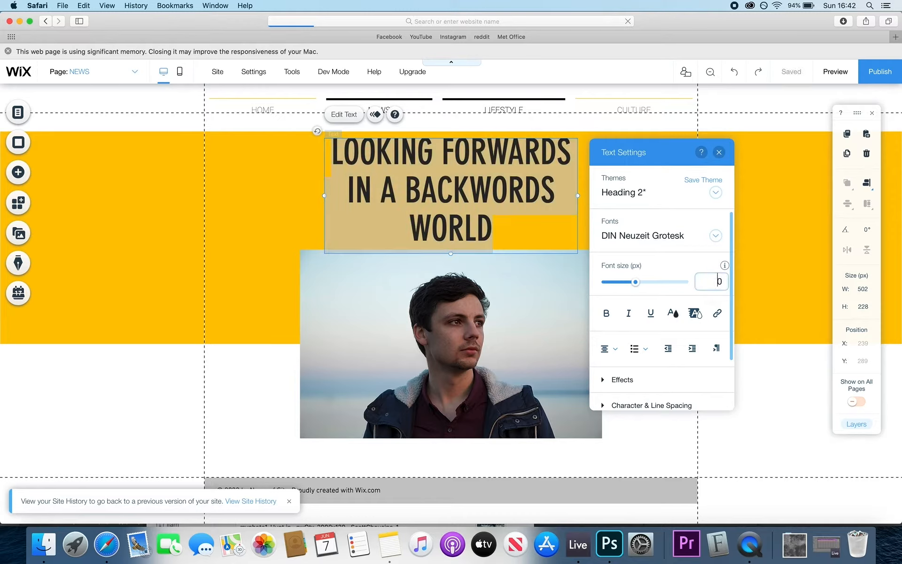
pyautogui.write('60')
pyautogui.press('Return')
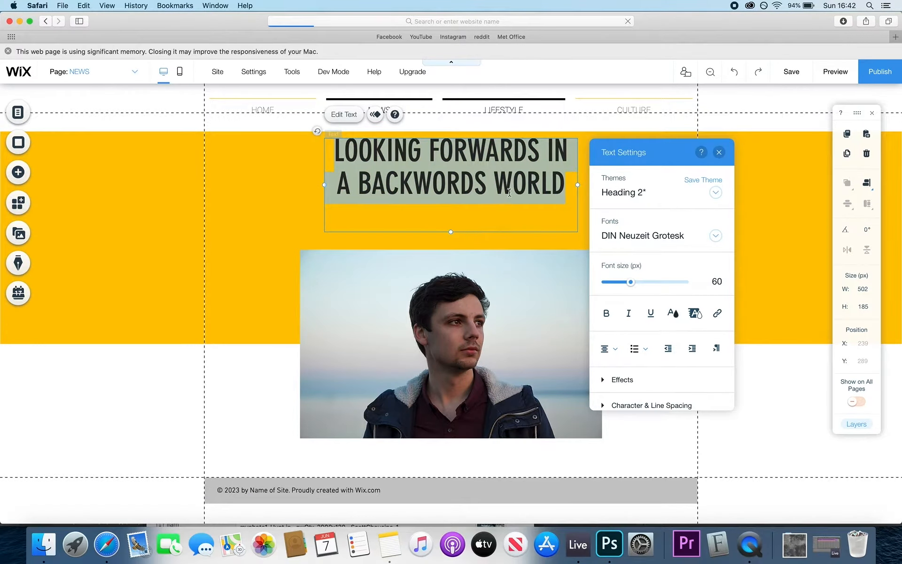
pyautogui.click(717, 281)
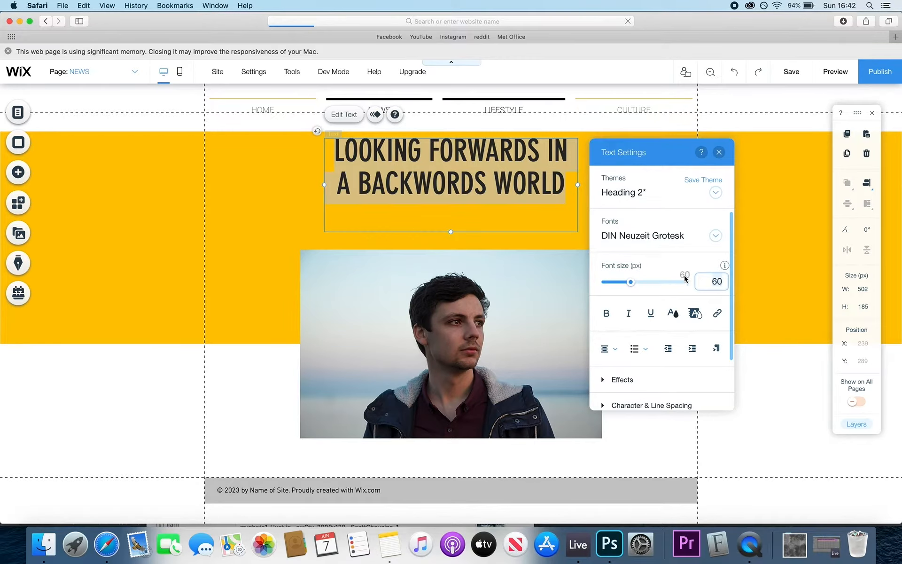
pyautogui.press('BackSpace')
pyautogui.write('5')
pyautogui.press('Return')
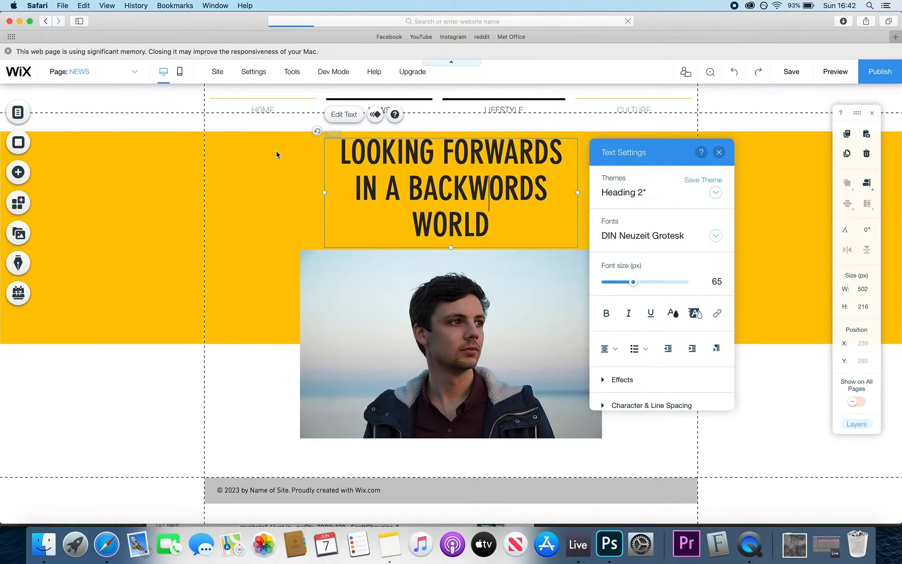
pyautogui.click(327, 251)
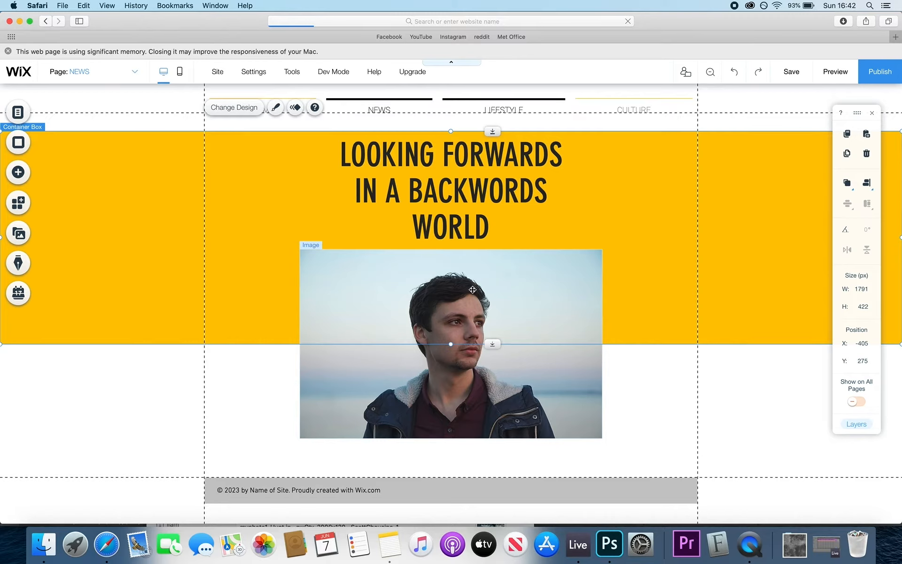
# - Set the headline font size to 55
pyautogui.doubleClick(448, 190)
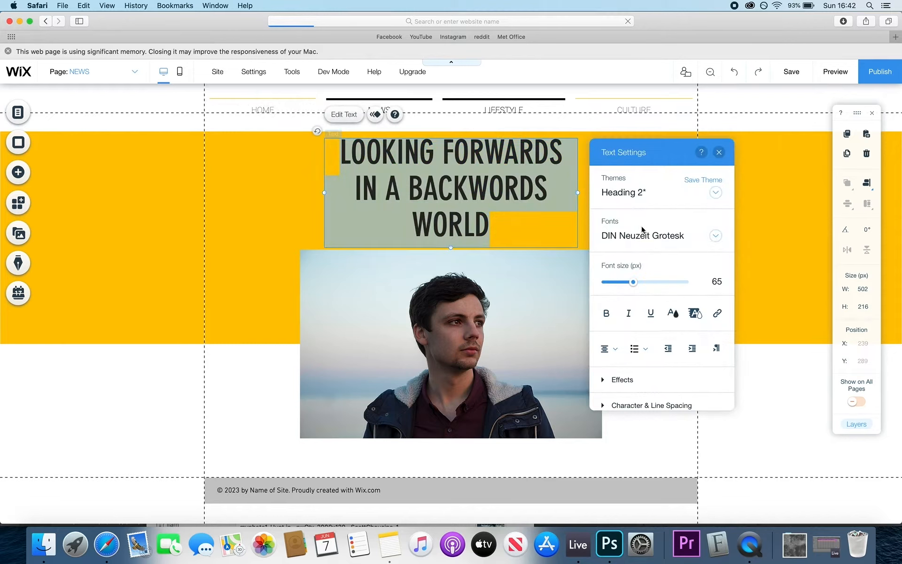
pyautogui.click(713, 281)
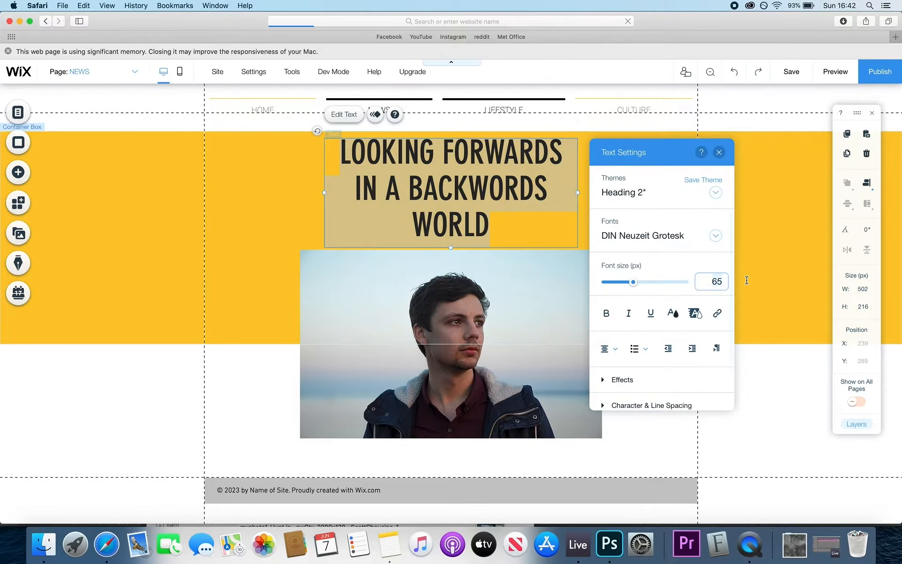
pyautogui.write('55')
pyautogui.press('Return')
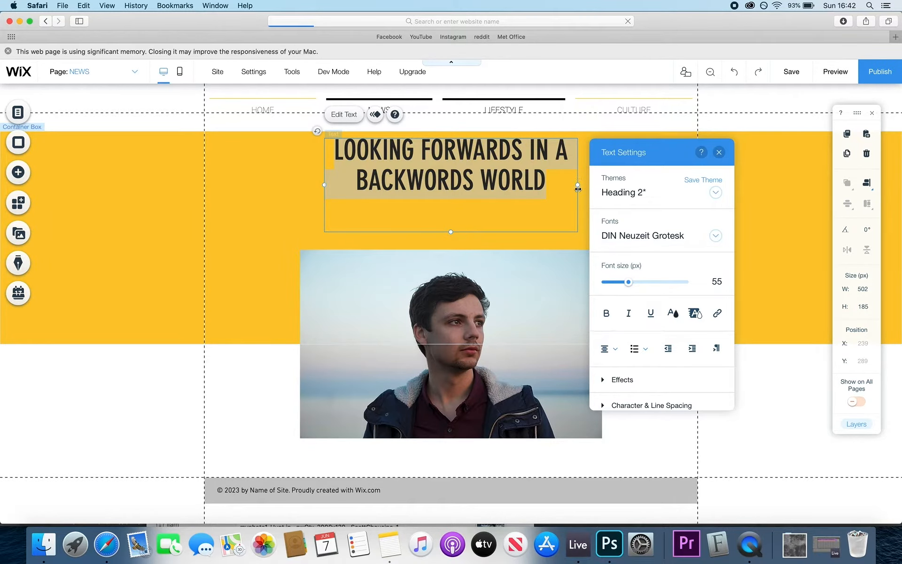
pyautogui.click(238, 184)
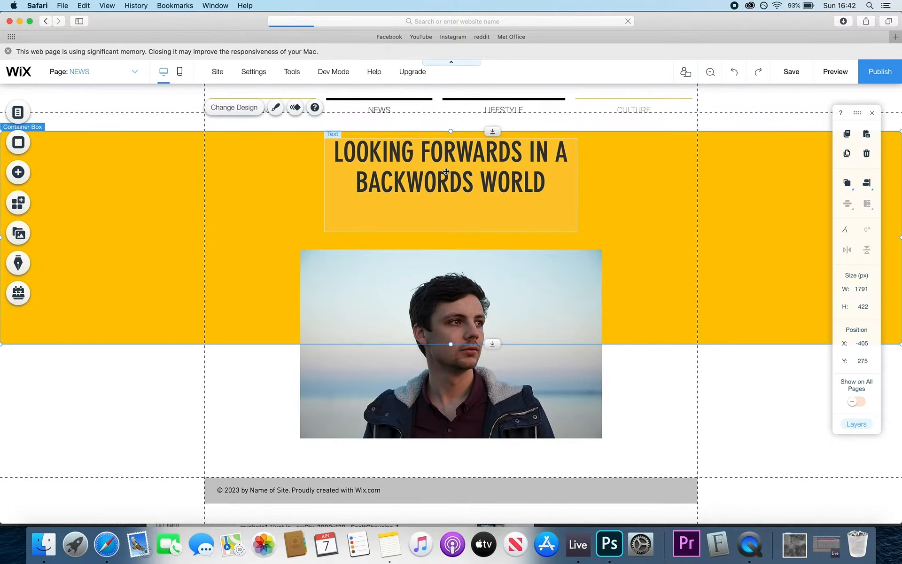
# - Move the headline lower in the yellow strip and shrink its box to fit the text
pyautogui.moveTo(445, 172); pyautogui.dragTo(446, 198)
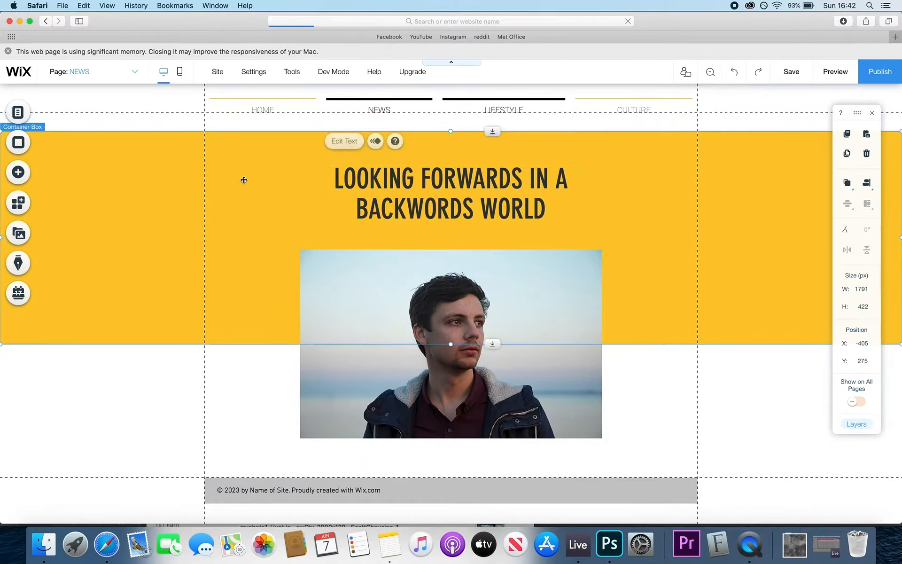
pyautogui.click(243, 180)
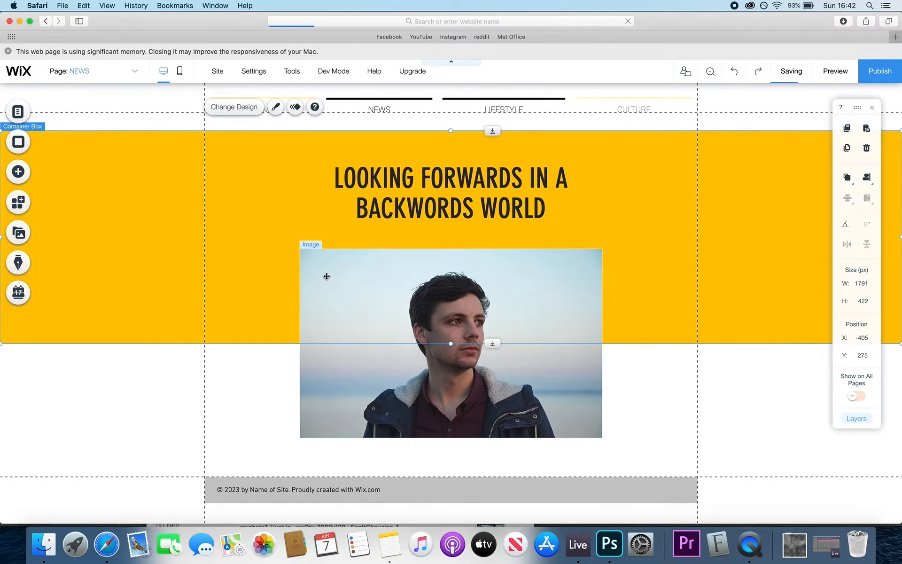
pyautogui.click(454, 248)
pyautogui.moveTo(452, 258); pyautogui.dragTo(451, 229)
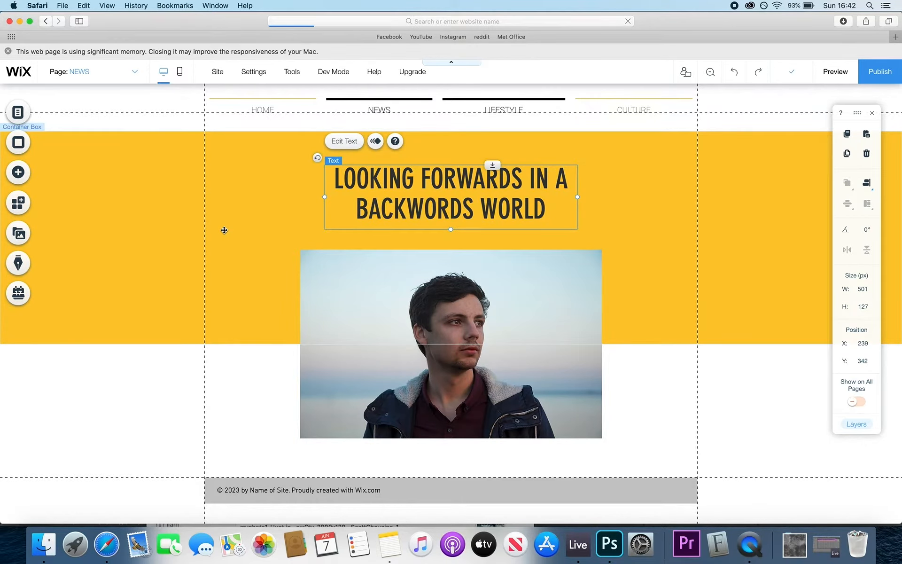
pyautogui.click(278, 371)
# - Lengthen the page slightly above the footer
pyautogui.scroll(-1, 396, 375)
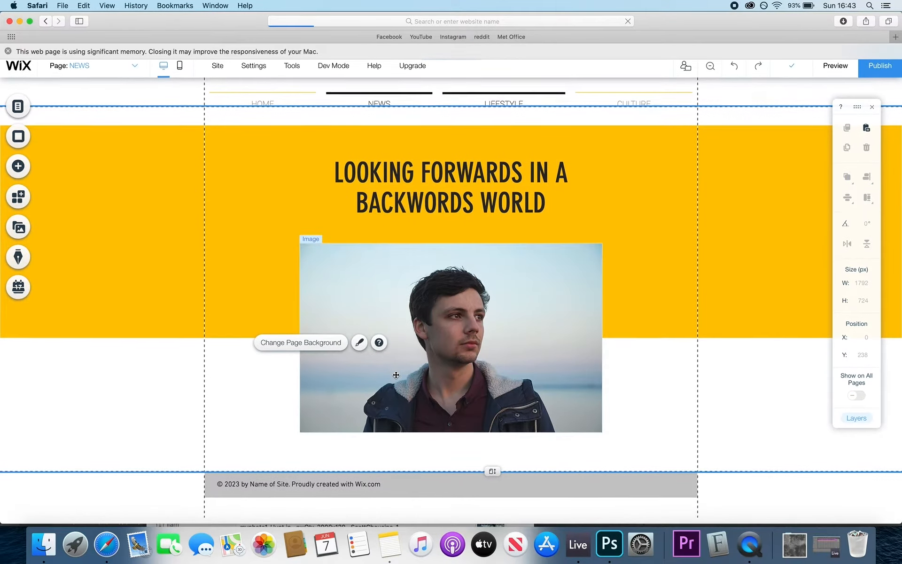
pyautogui.moveTo(493, 478); pyautogui.dragTo(492, 521)
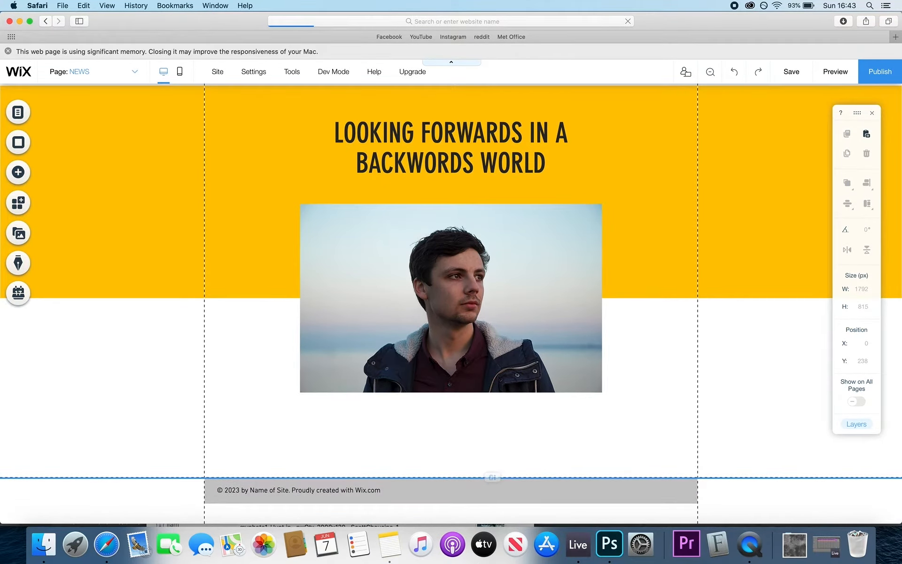
pyautogui.moveTo(493, 477); pyautogui.dragTo(493, 481)
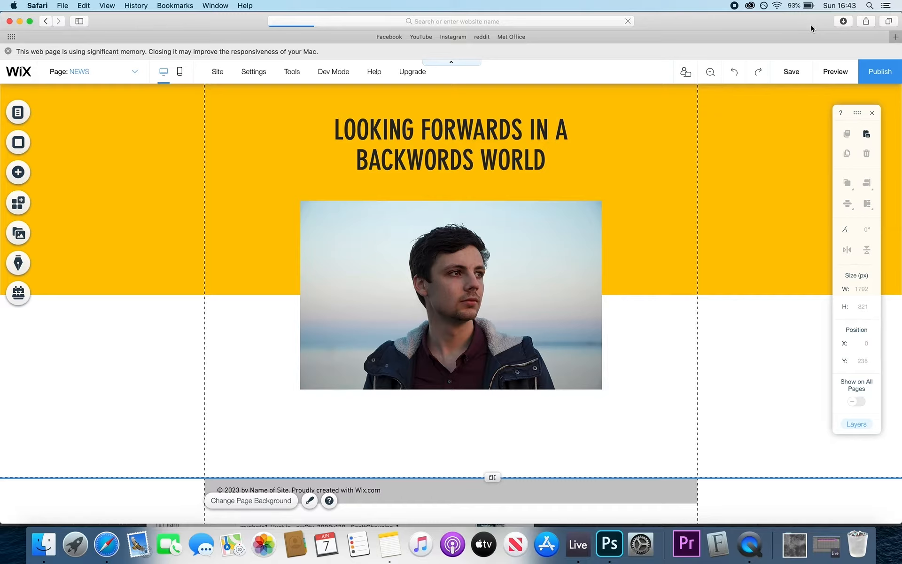
# - Search Google for 'lorem ipsum' in a new Safari tab
pyautogui.click(894, 38)
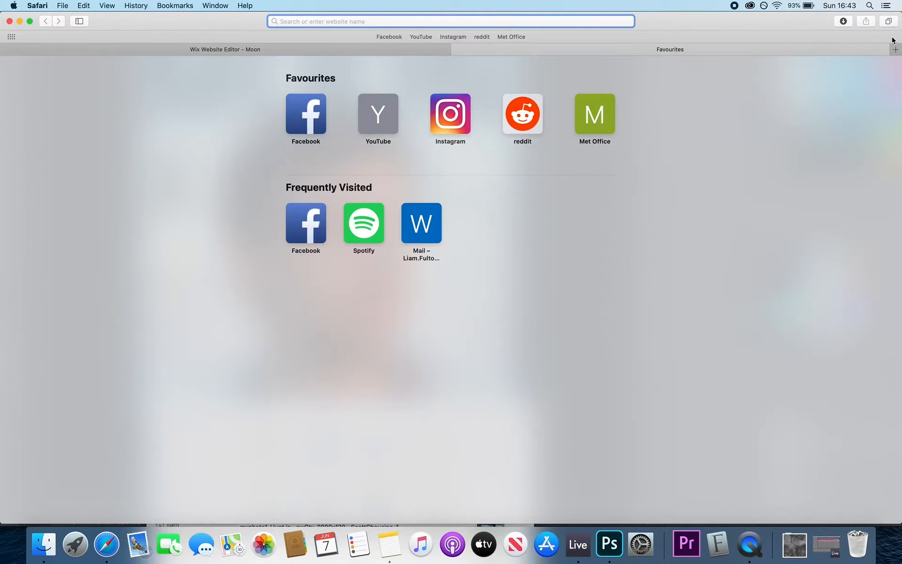
pyautogui.write('Lor')
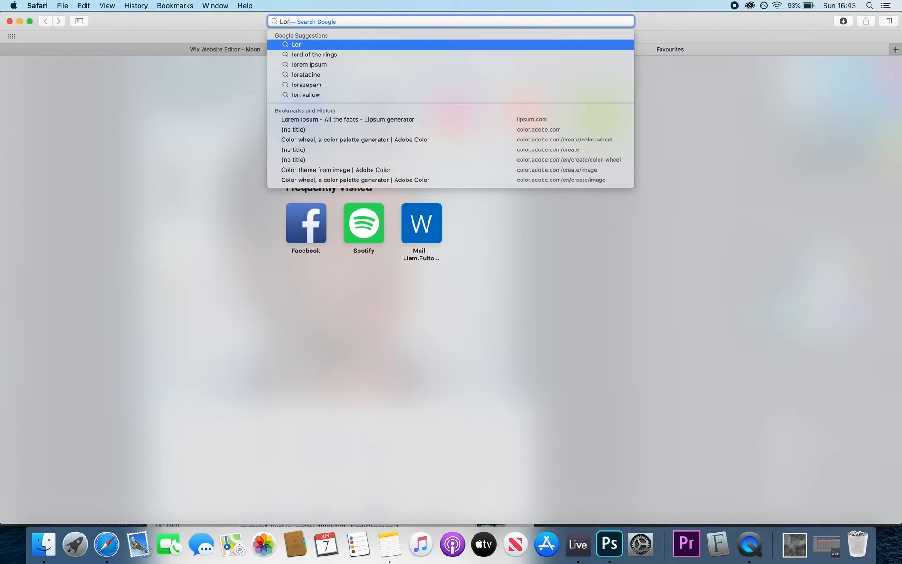
pyautogui.write('um O')
pyautogui.press('BackSpace')
pyautogui.write('I')
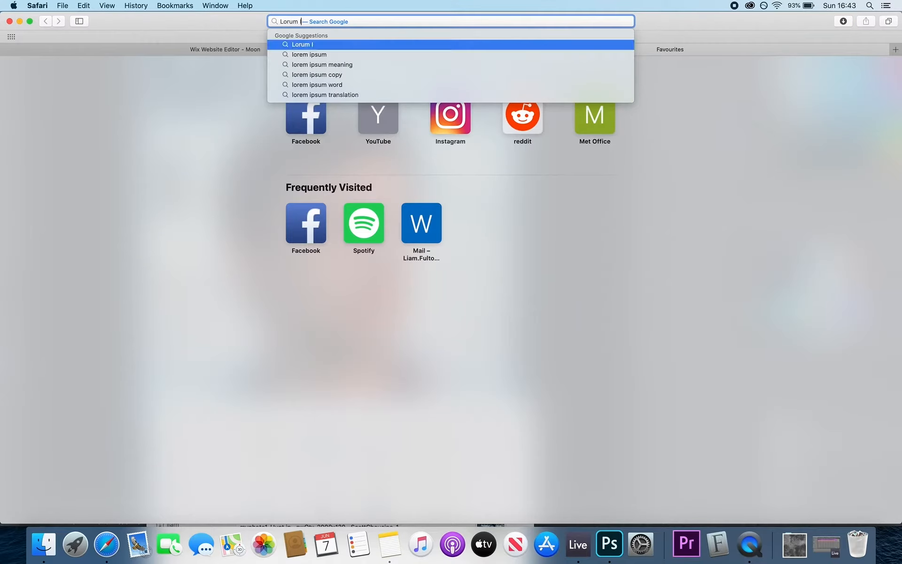
pyautogui.press('Down')
pyautogui.press('Return')
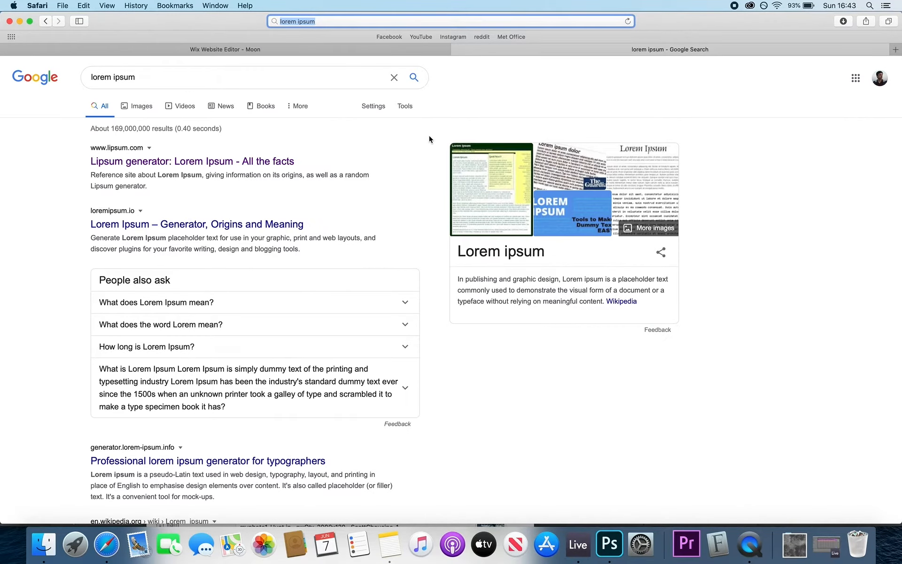
# - On lipsum.com, select the standard passage through all Cicero sections, then go back to the Wix tab
pyautogui.click(221, 169)
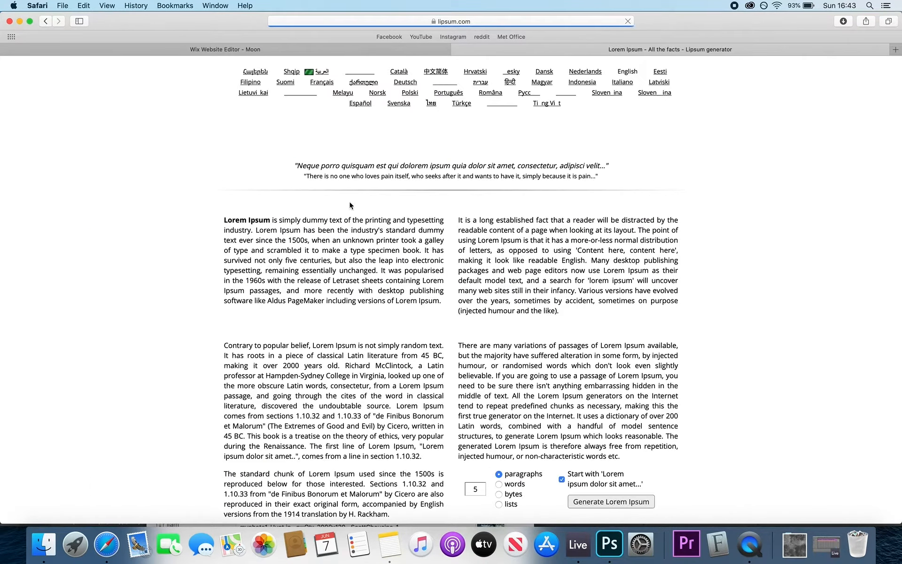
pyautogui.scroll(-1, 440, 347)
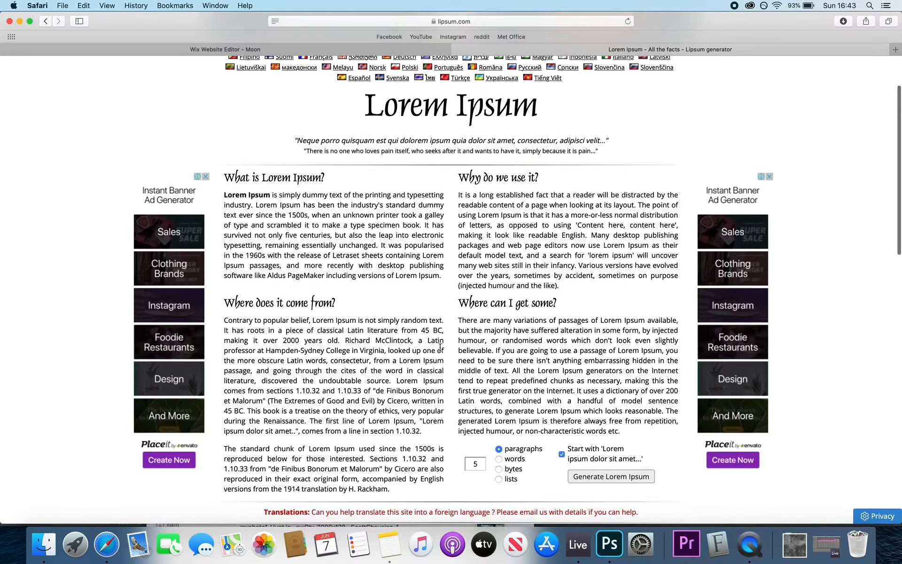
pyautogui.scroll(-5, 290, 245)
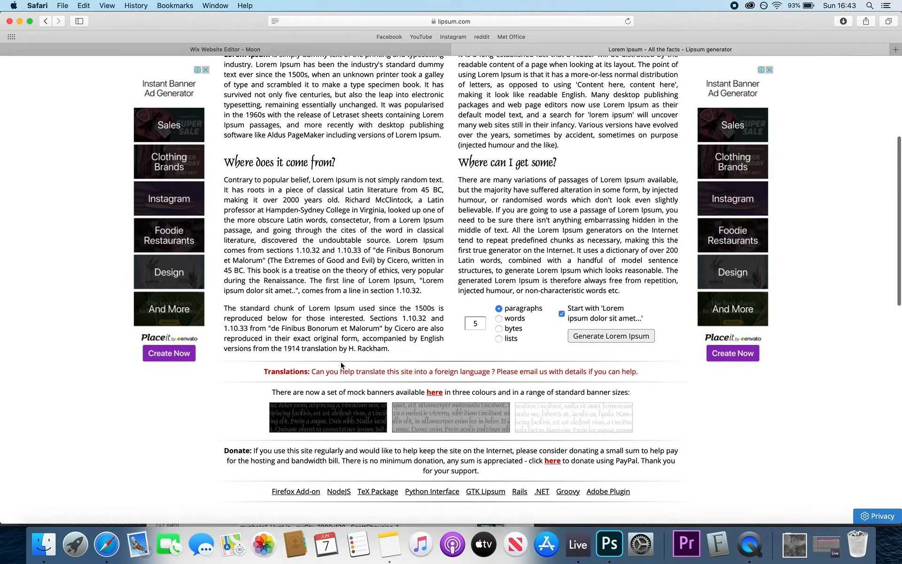
pyautogui.scroll(-15, 341, 365)
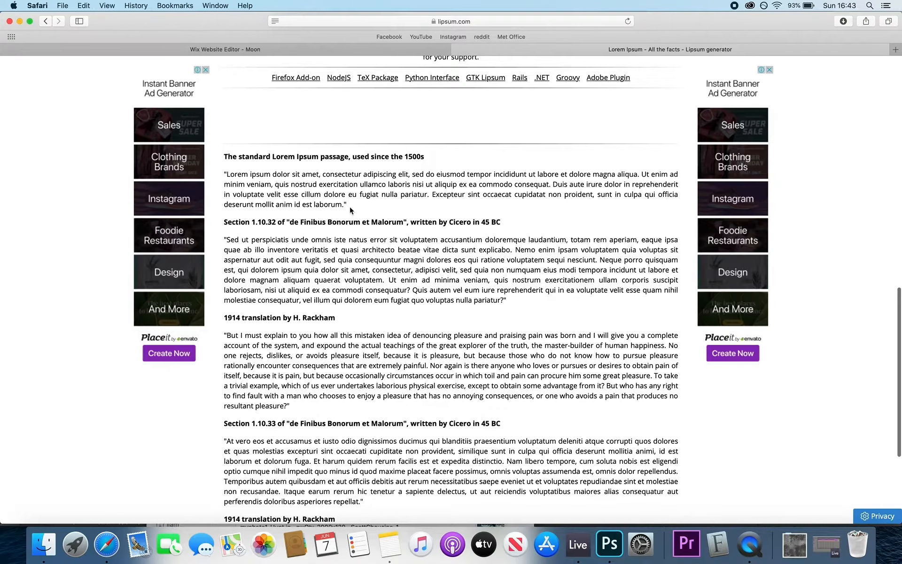
pyautogui.moveTo(350, 207); pyautogui.dragTo(211, 175)
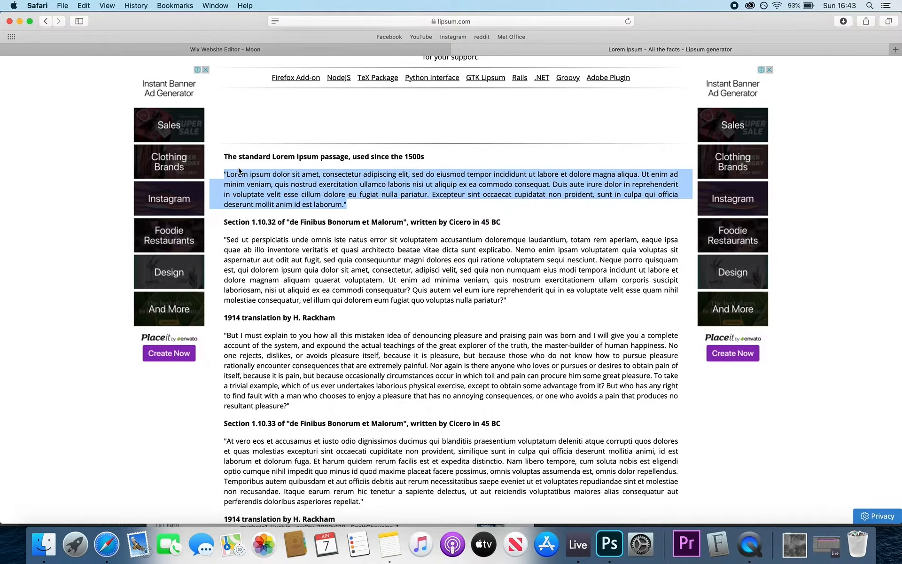
pyautogui.scroll(20, 239, 170)
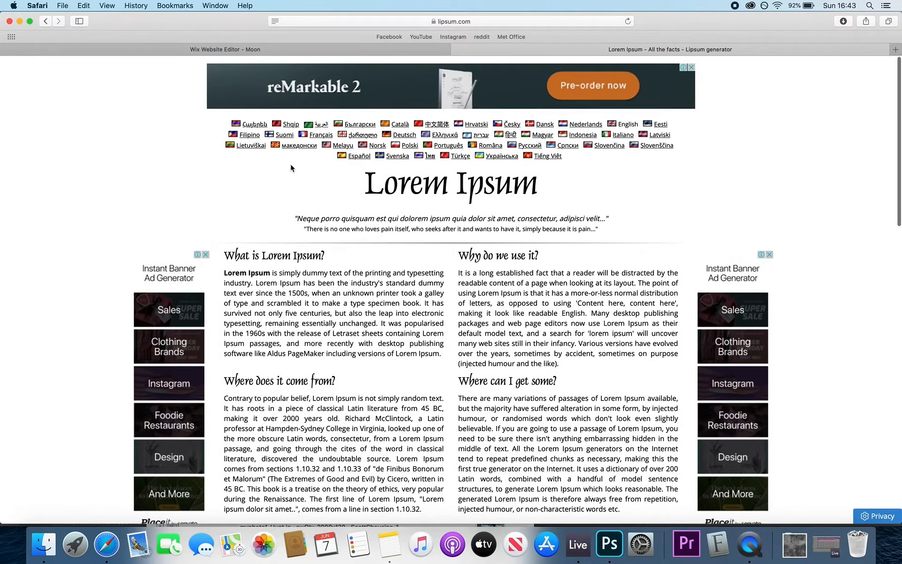
pyautogui.scroll(-20, 291, 169)
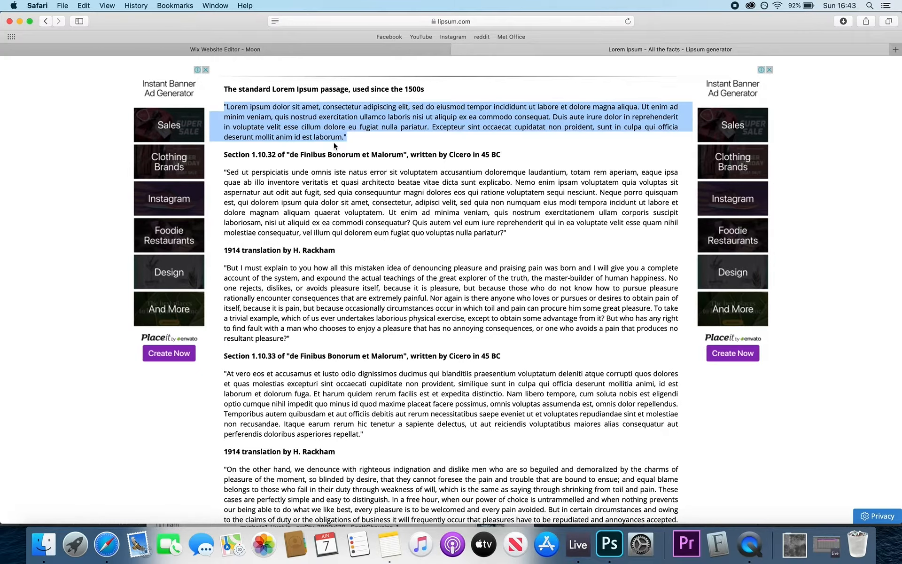
pyautogui.click(249, 112)
pyautogui.moveTo(224, 89); pyautogui.dragTo(425, 448)
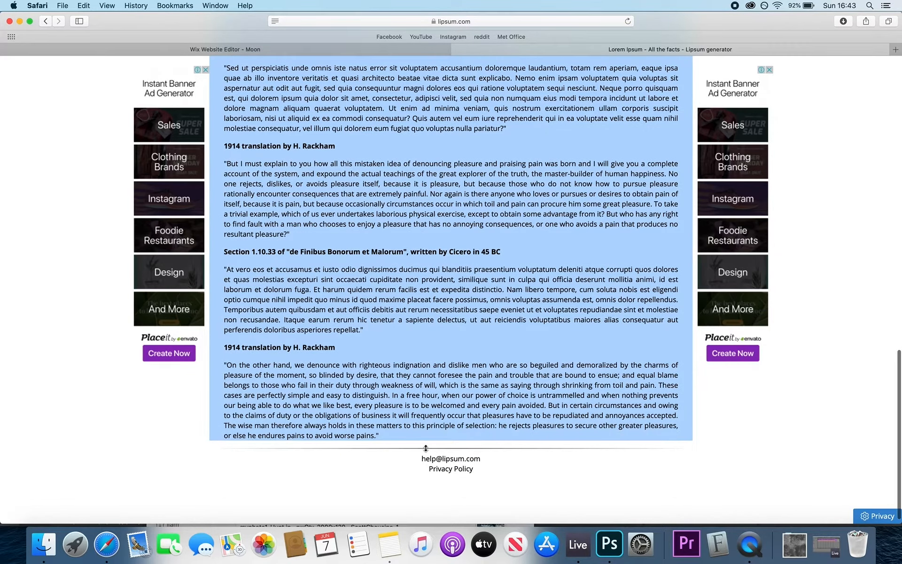
pyautogui.click(403, 49)
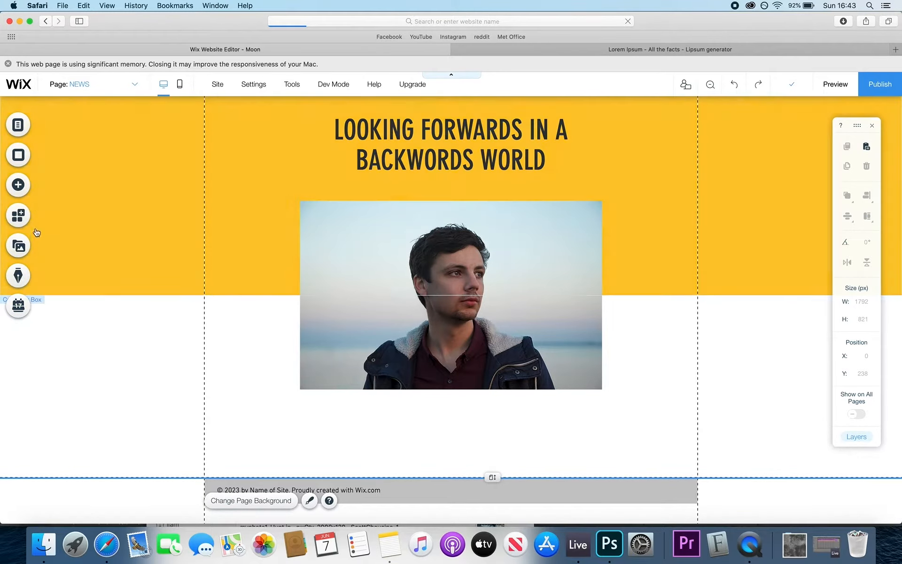
# - Add a paragraph text box below the photo and widen it to 600 px
pyautogui.click(18, 185)
pyautogui.scroll(-2, 198, 183)
pyautogui.scroll(10, 198, 183)
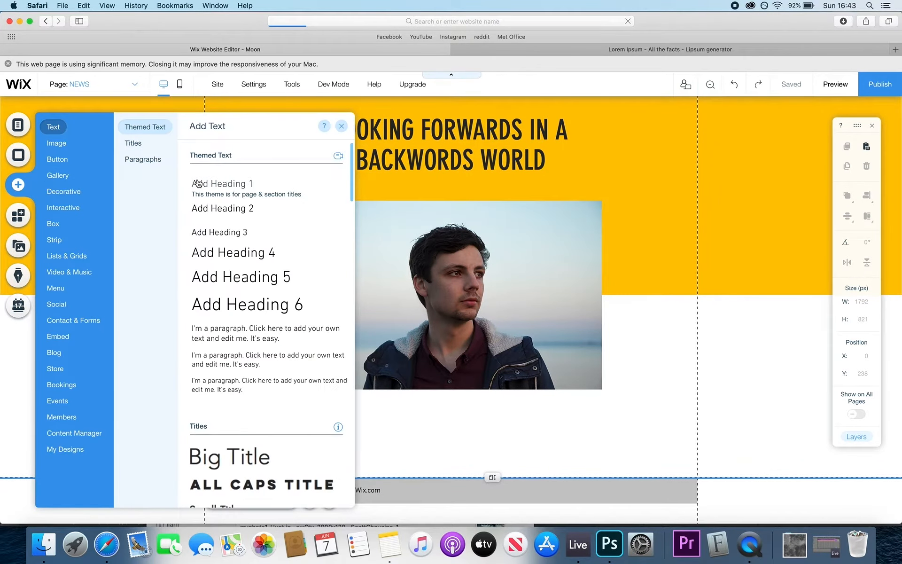
pyautogui.scroll(-2, 231, 350)
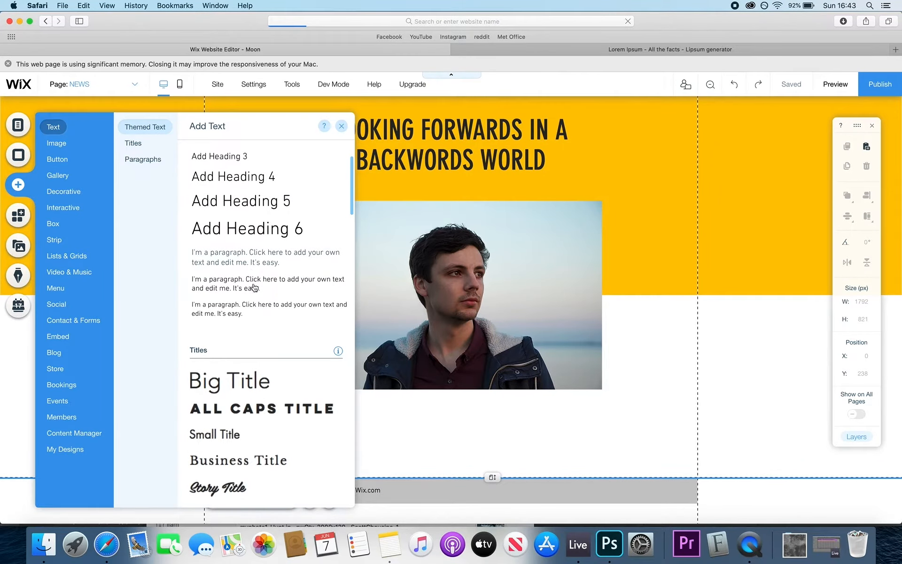
pyautogui.click(239, 272)
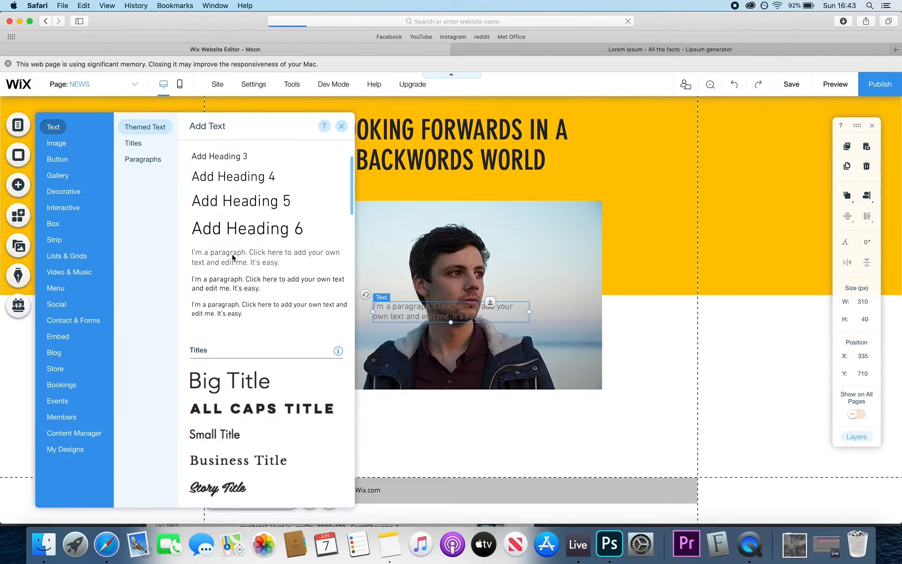
pyautogui.moveTo(399, 315); pyautogui.dragTo(326, 416)
pyautogui.moveTo(496, 410); pyautogui.dragTo(602, 409)
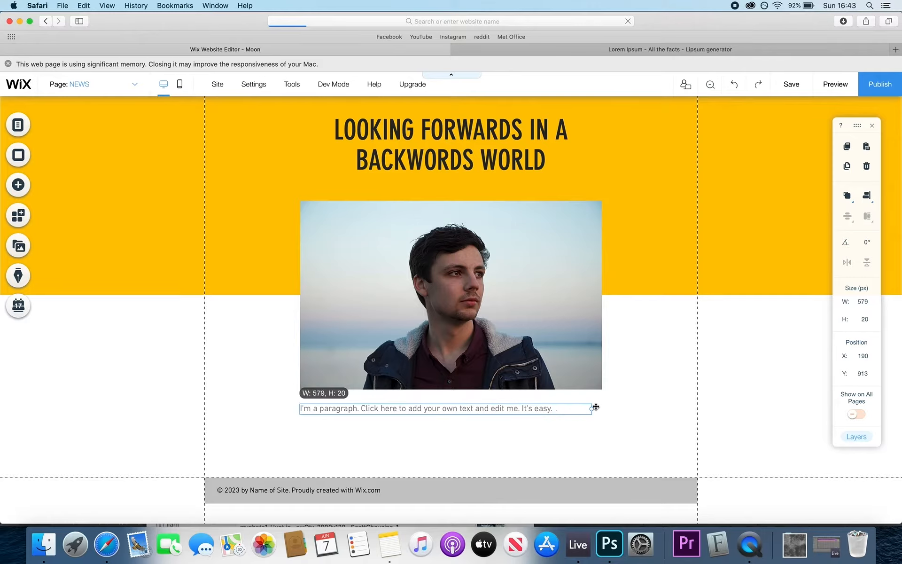
# - Paste the copied Lorem Ipsum passages into the paragraph box
pyautogui.doubleClick(476, 410)
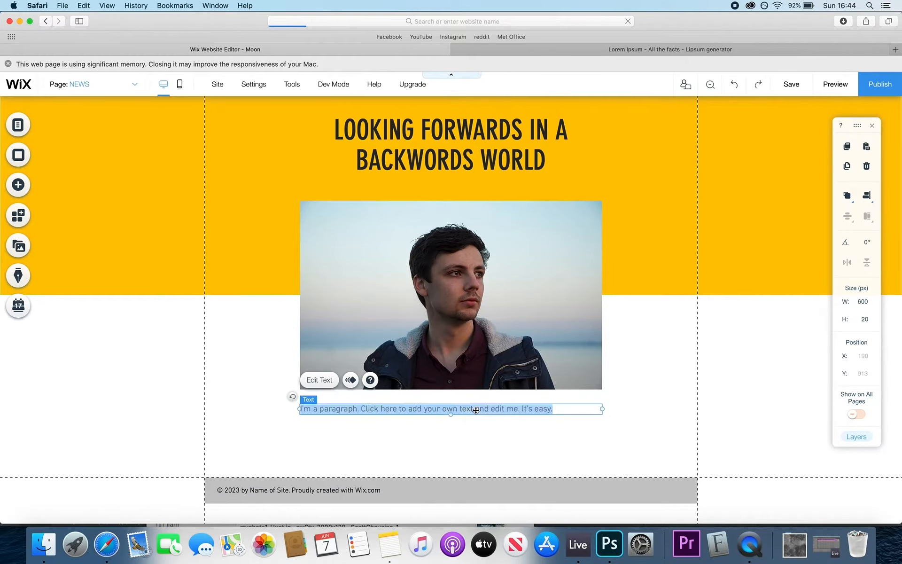
pyautogui.press('super+v')
pyautogui.scroll(-10, 475, 409)
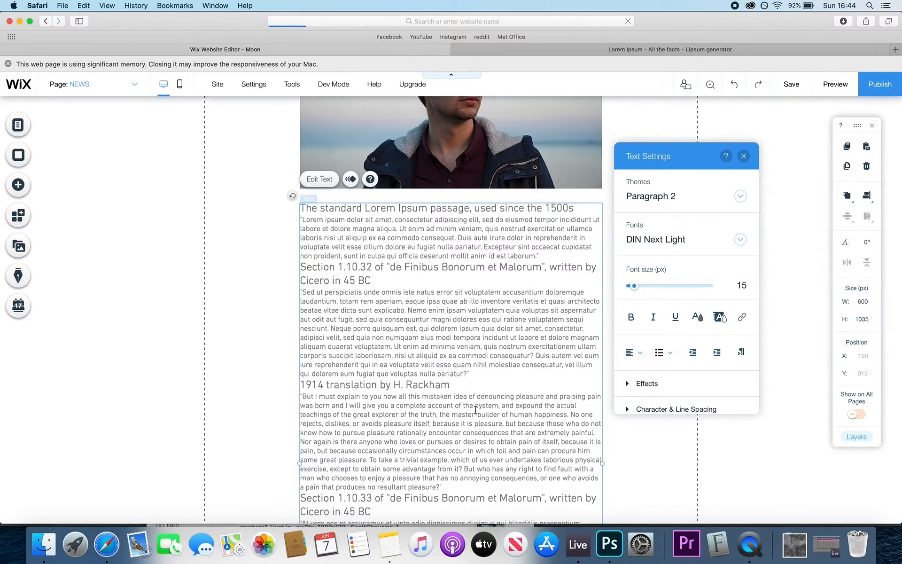
pyautogui.scroll(6, 471, 387)
pyautogui.scroll(-1, 436, 207)
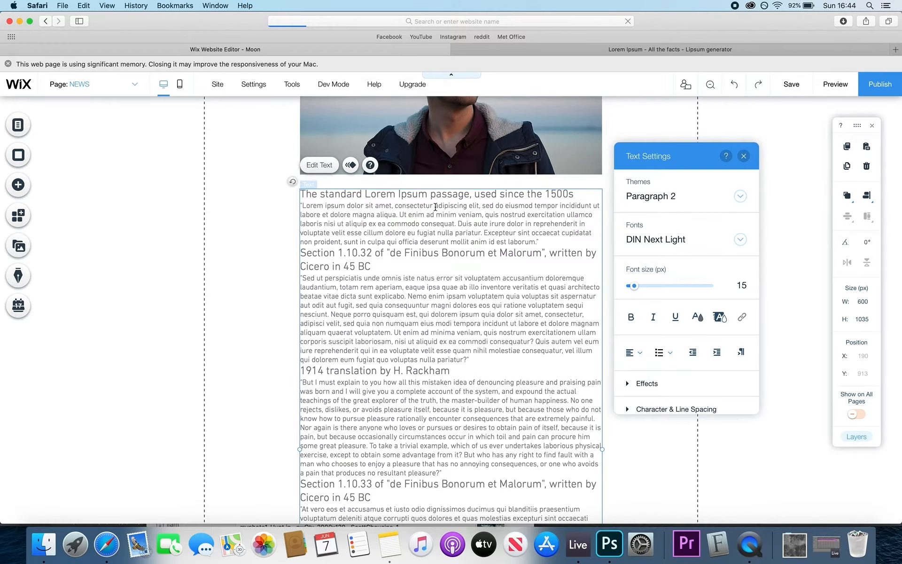
# - Add blank lines after the first paragraph, Section 1.10.32 heading, Cicero paragraph and translation heading
pyautogui.press('Return')
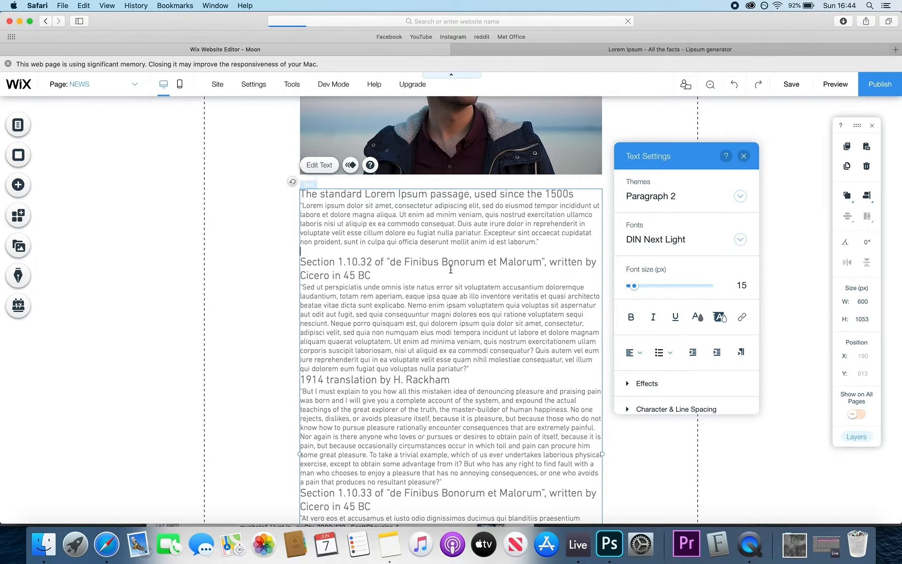
pyautogui.click(450, 269)
pyautogui.press('Return')
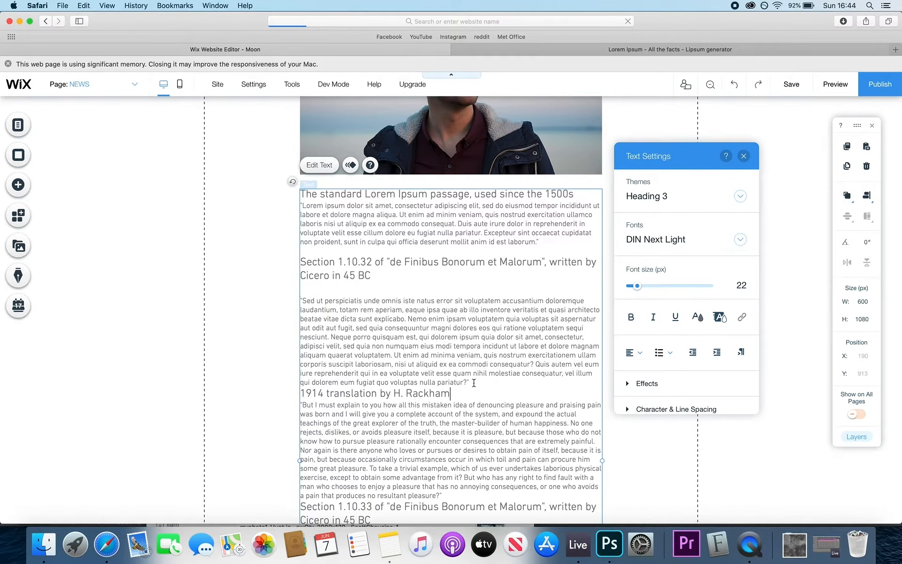
pyautogui.click(473, 383)
pyautogui.press('Return')
pyautogui.click(472, 401)
pyautogui.press('Return')
pyautogui.scroll(-3, 473, 400)
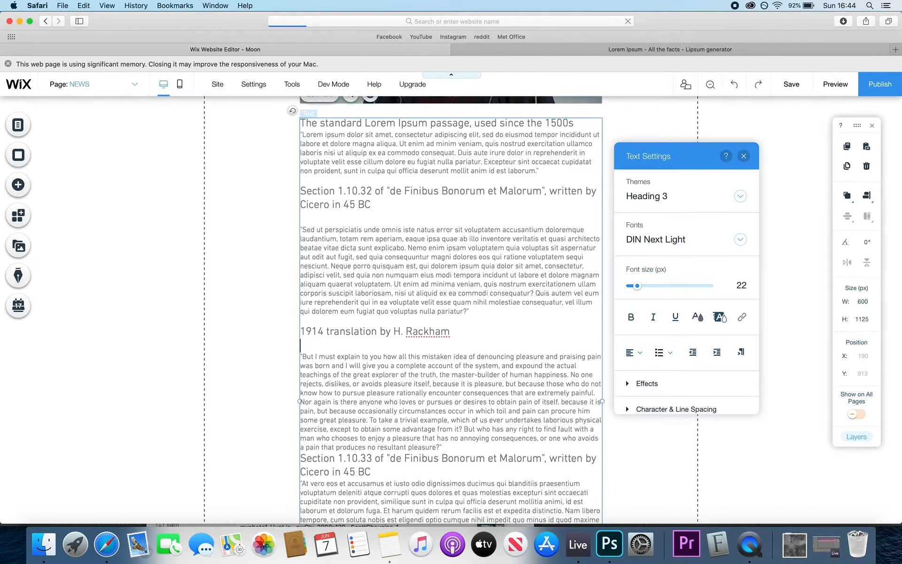
pyautogui.scroll(-5, 457, 403)
pyautogui.click(456, 331)
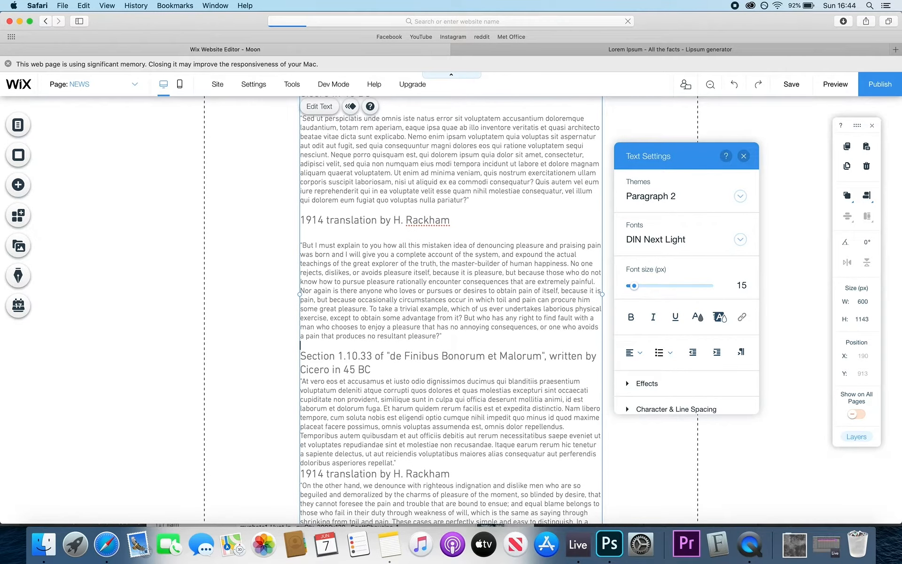
# - Add blank lines after the Section 1.10.33 heading, the 'repellat' paragraph and the last translation heading
pyautogui.click(405, 371)
pyautogui.press('Return')
pyautogui.scroll(-4, 451, 306)
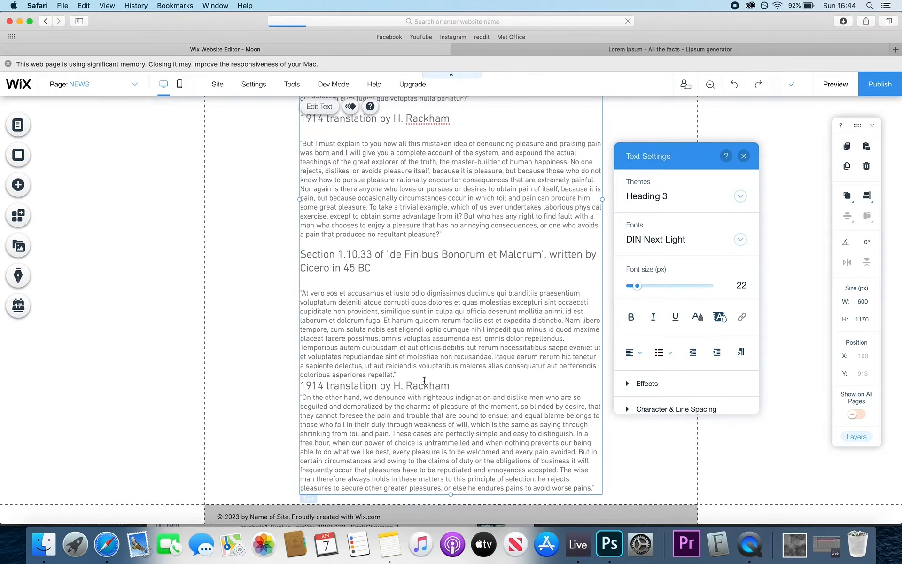
pyautogui.click(423, 378)
pyautogui.press('Return')
pyautogui.click(451, 393)
pyautogui.press('Return')
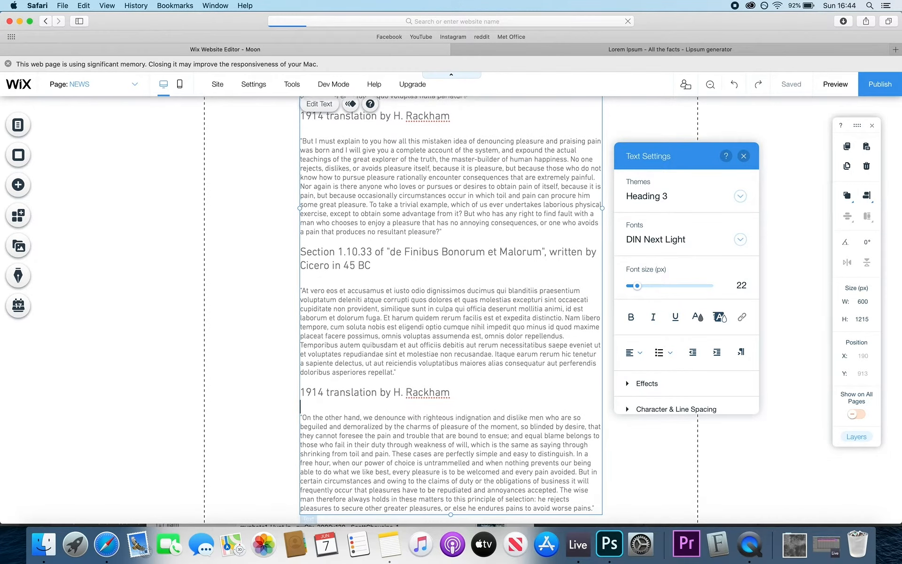
pyautogui.scroll(-2, 470, 329)
# - Finish editing the Lorem Ipsum text block and deselect it
pyautogui.click(743, 156)
pyautogui.scroll(10, 470, 188)
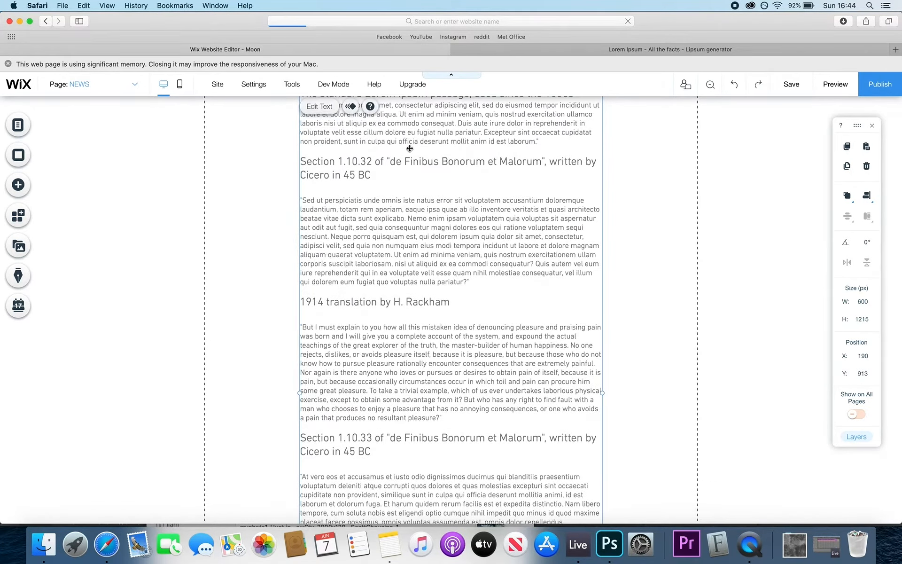
pyautogui.click(164, 262)
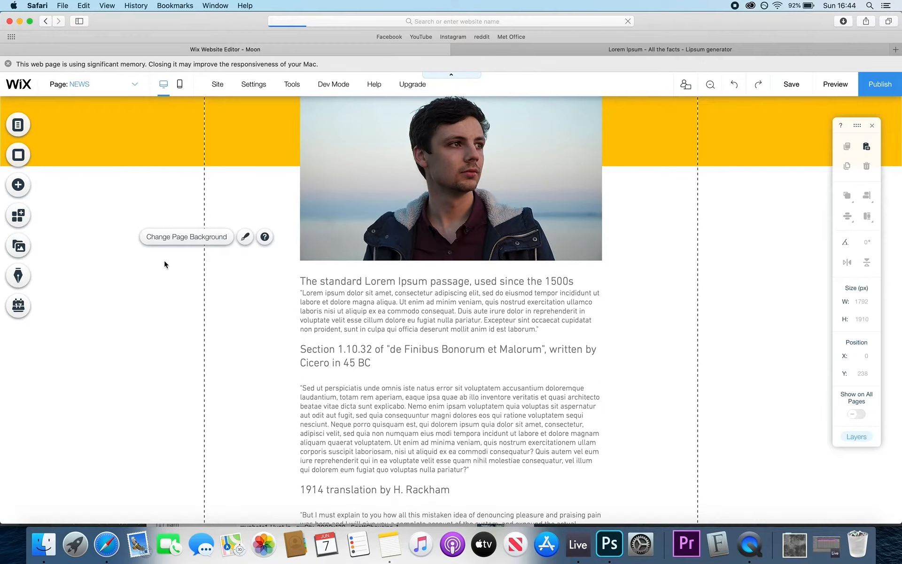
pyautogui.scroll(5, 491, 194)
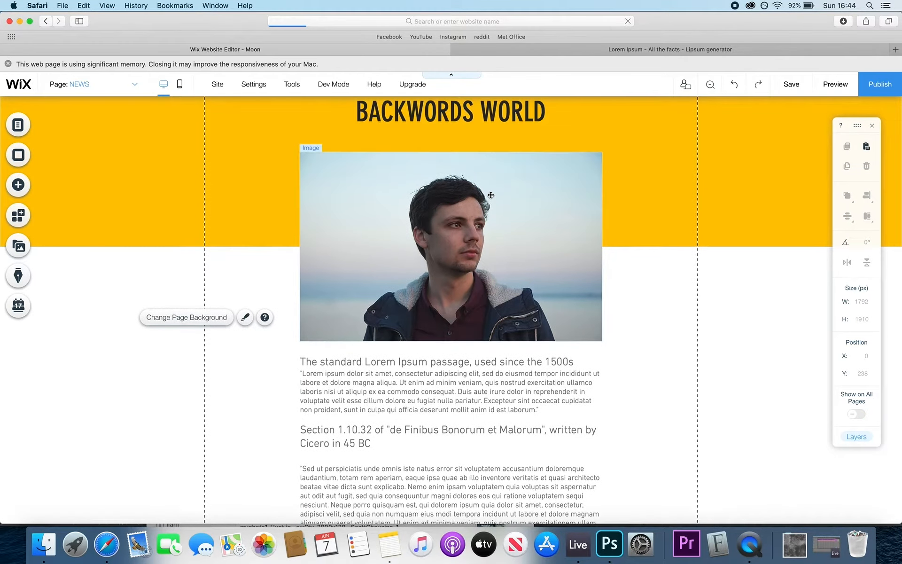
pyautogui.scroll(-2, 490, 194)
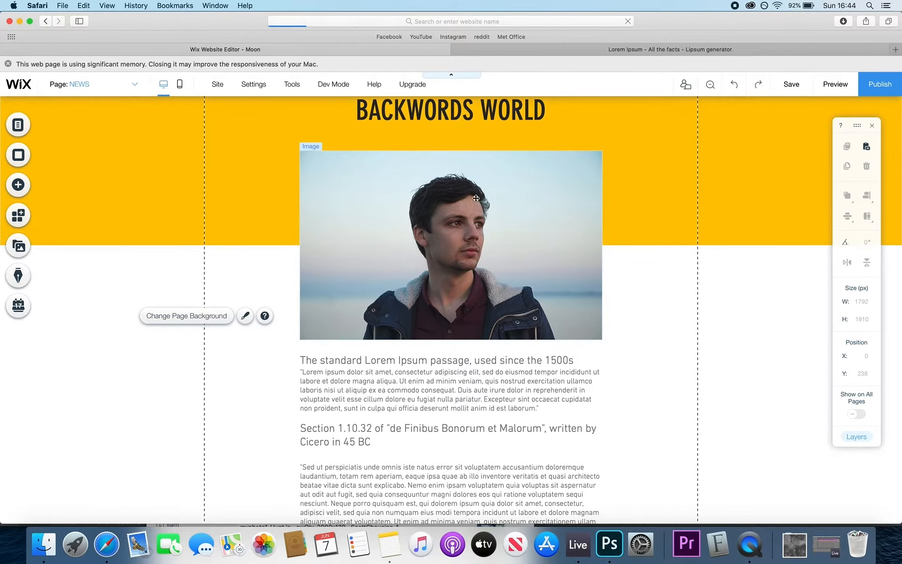
pyautogui.click(18, 184)
pyautogui.scroll(-1, 175, 160)
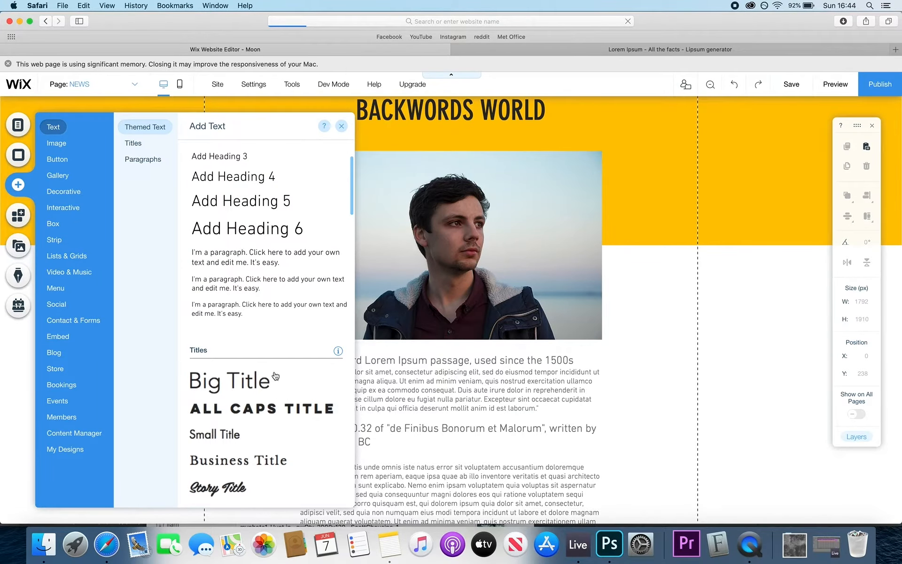
# - Add a text box beside the photo holding the image-credit line
pyautogui.moveTo(256, 262); pyautogui.dragTo(687, 323)
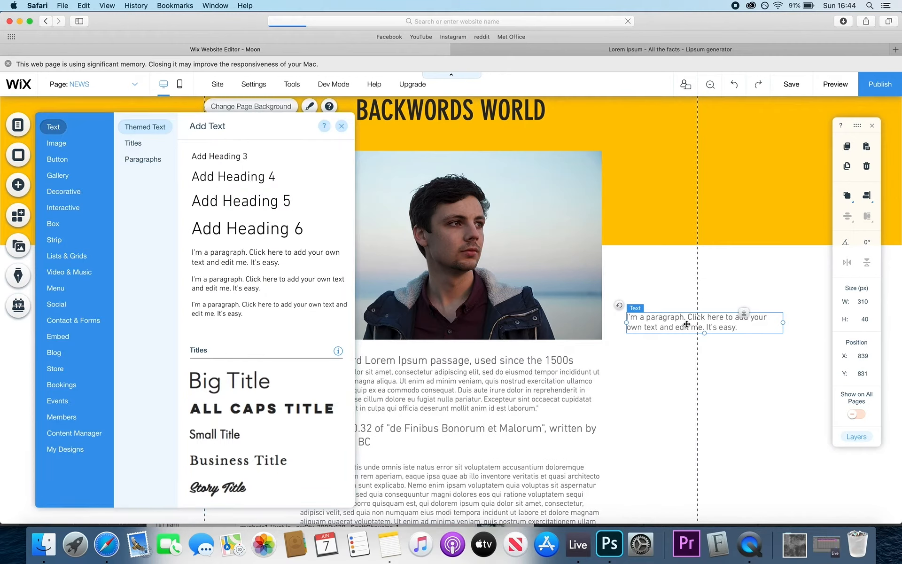
pyautogui.doubleClick(687, 324)
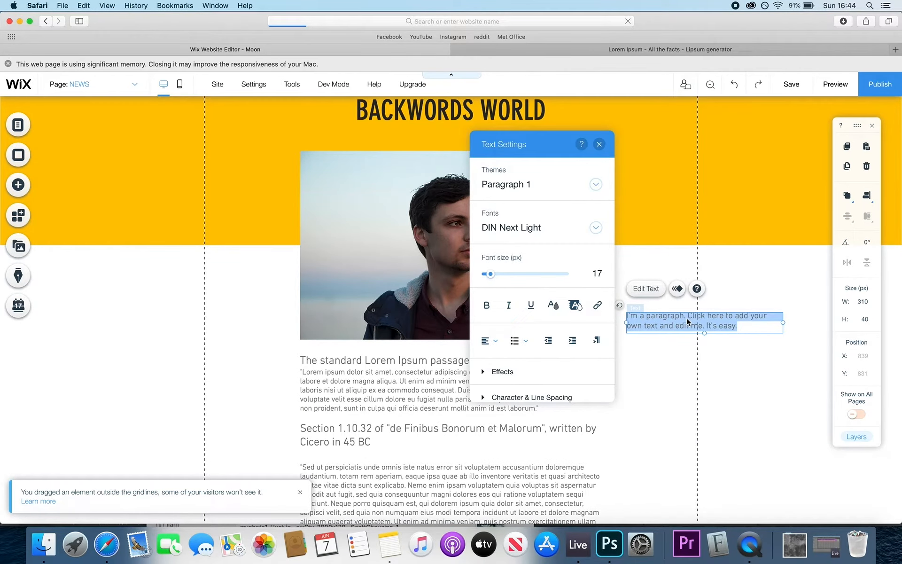
pyautogui.write('M')
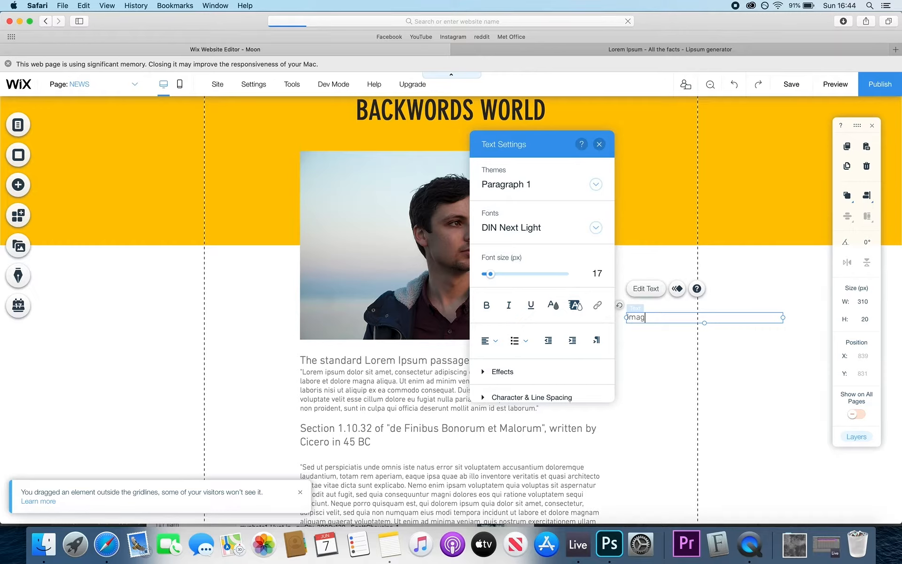
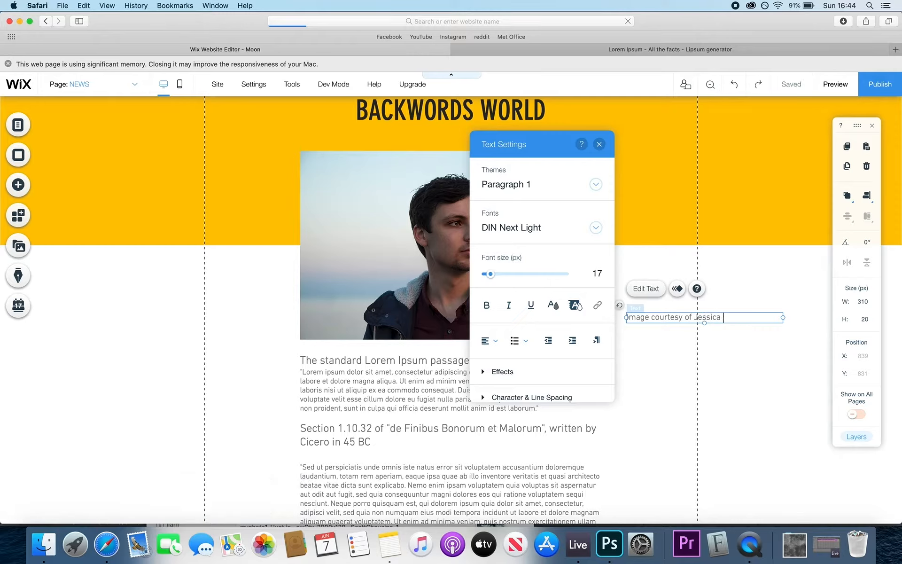
pyautogui.write('Fortè ')
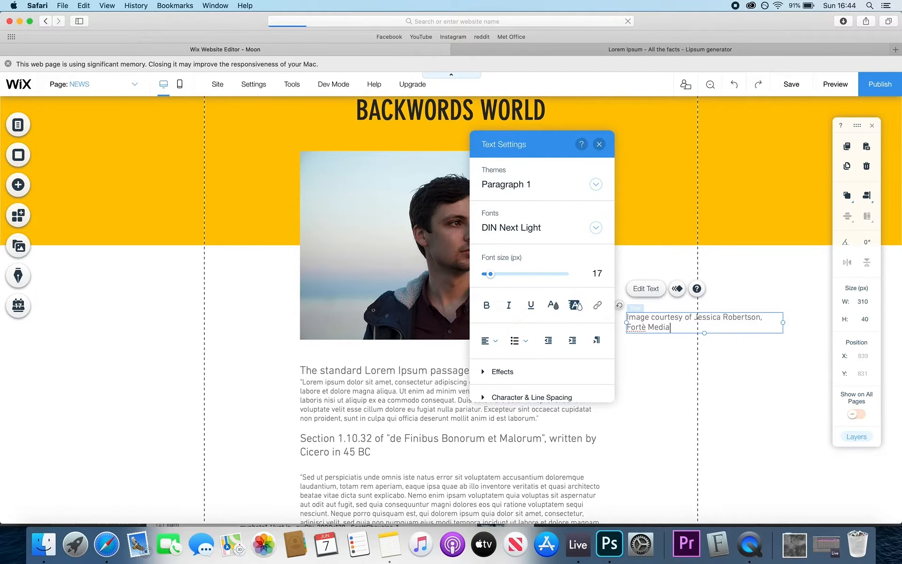
pyautogui.write('Media')
pyautogui.moveTo(785, 322); pyautogui.dragTo(830, 319)
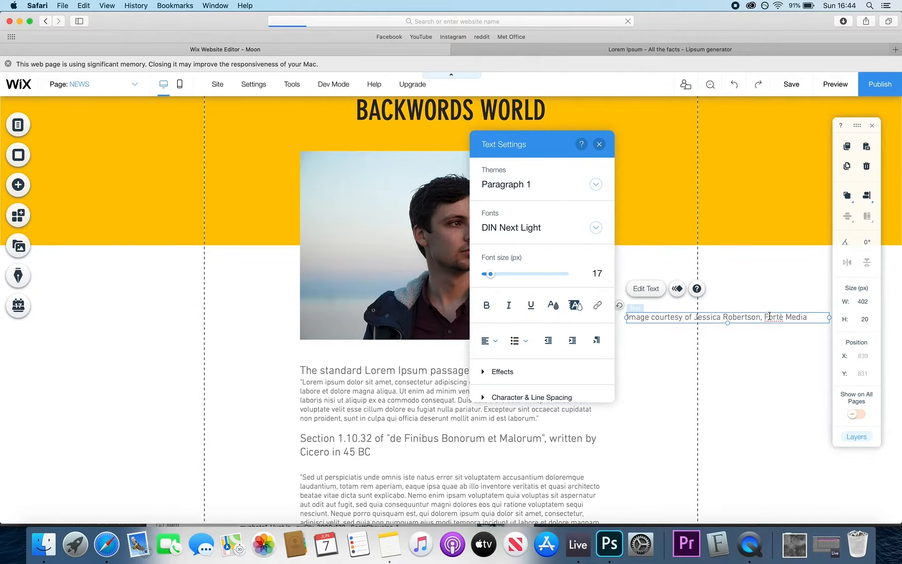
# - Set the caption to 10 px and narrow its box to fit the text
pyautogui.tripleClick(774, 318)
pyautogui.doubleClick(596, 273)
pyautogui.write('10')
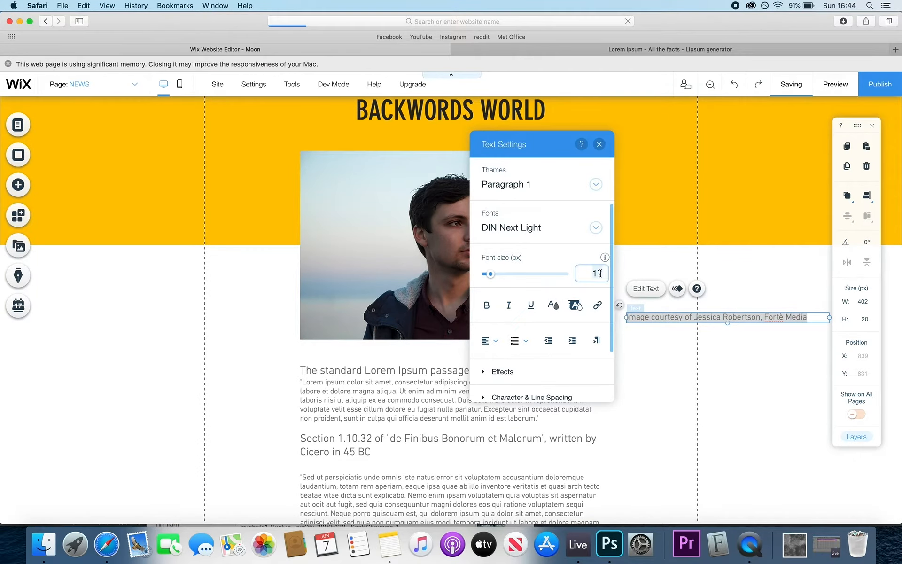
pyautogui.press('Return')
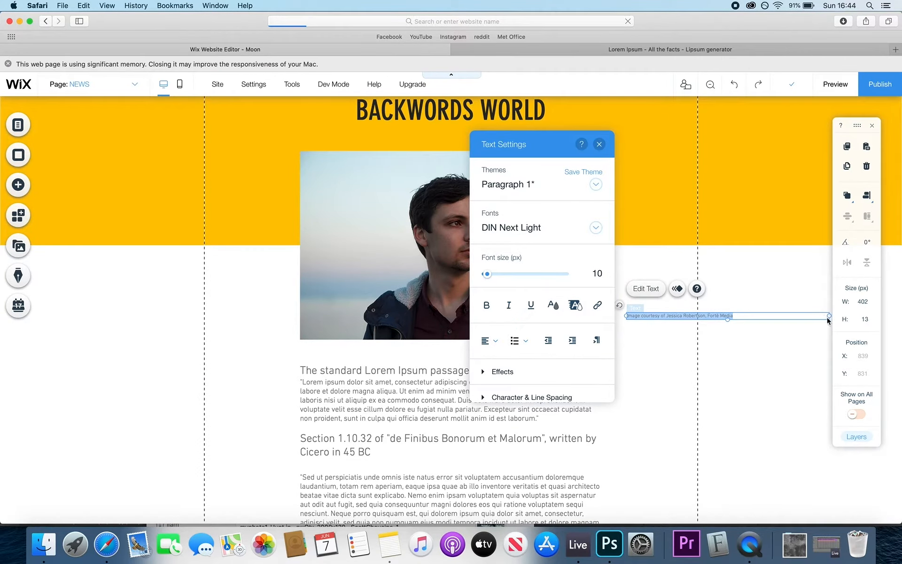
pyautogui.moveTo(830, 316); pyautogui.dragTo(736, 317)
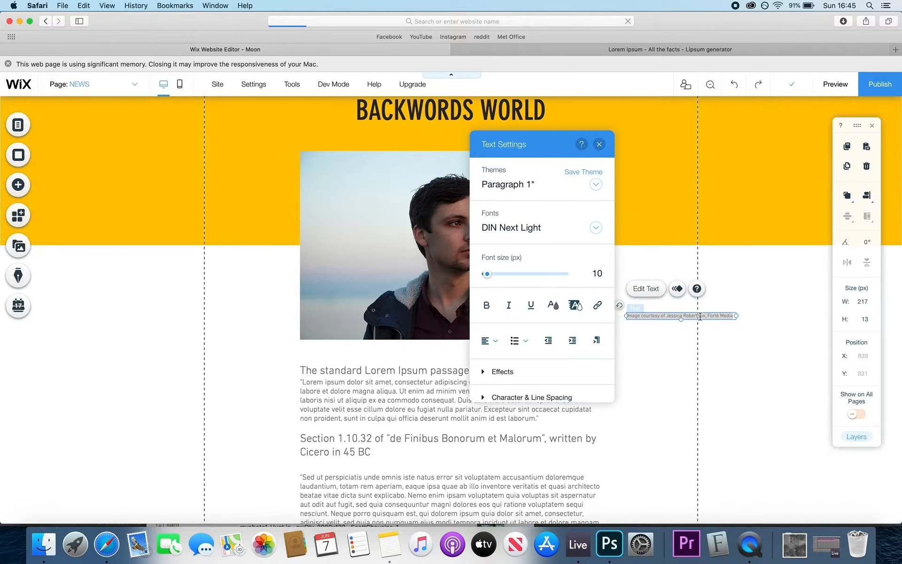
pyautogui.click(684, 340)
# - Move the caption under the photo's bottom-right corner and drag a copy into the left margin
pyautogui.click(668, 315)
pyautogui.moveTo(669, 315); pyautogui.dragTo(536, 342)
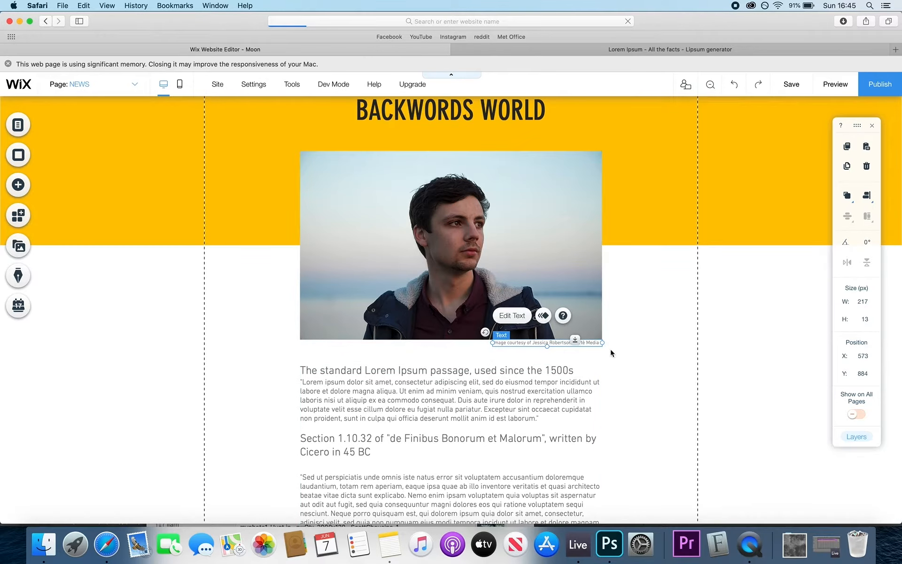
pyautogui.click(632, 362)
pyautogui.scroll(-2, 667, 393)
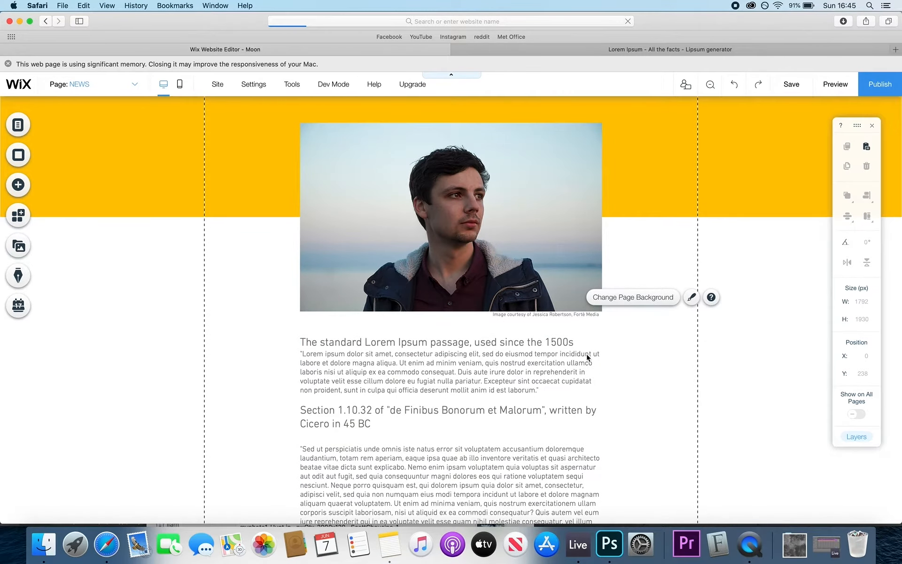
pyautogui.scroll(-1, 575, 345)
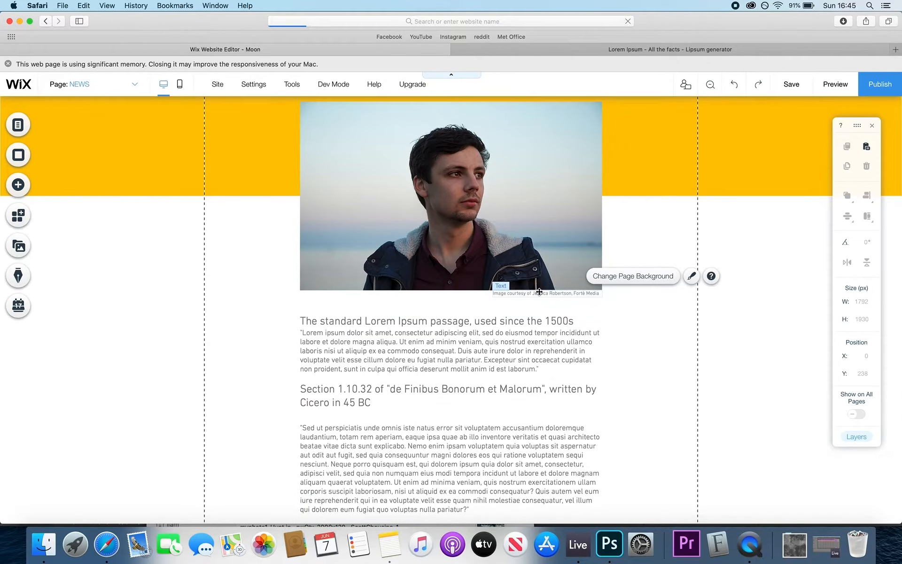
pyautogui.moveTo(535, 291); pyautogui.dragTo(257, 335)
# - Replace the copy's text with 'BY' and the author's name in capitals, plus a SENIOR EDITOR line
pyautogui.doubleClick(252, 302)
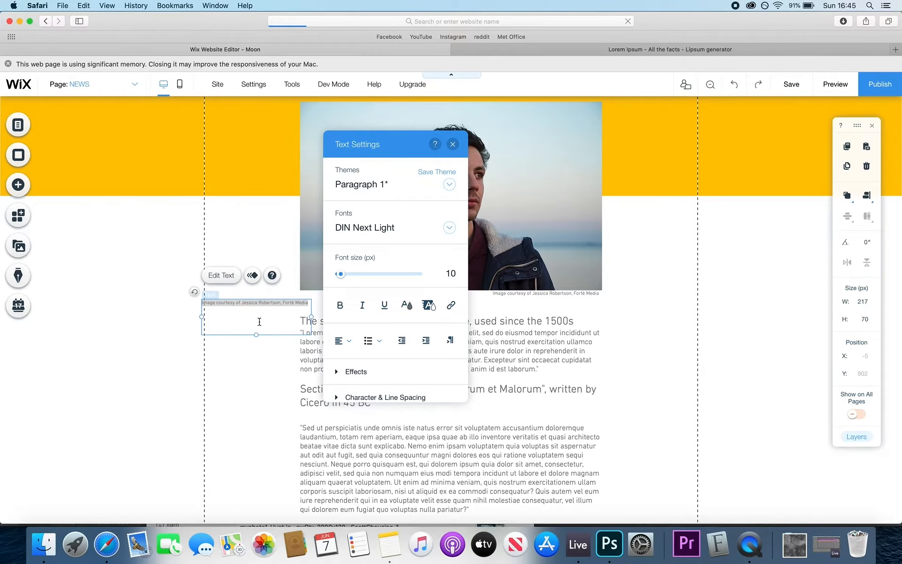
pyautogui.click(259, 322)
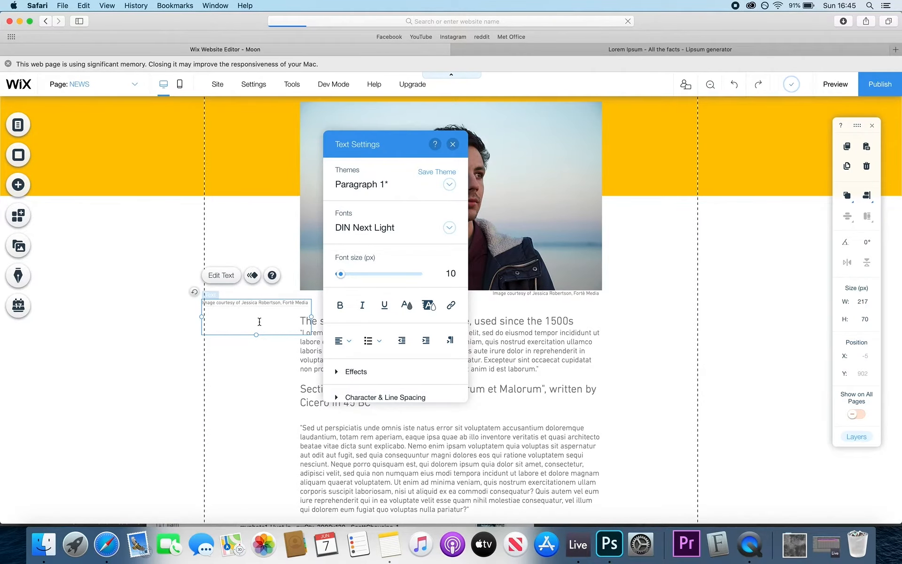
pyautogui.press('super+a')
pyautogui.write('BY')
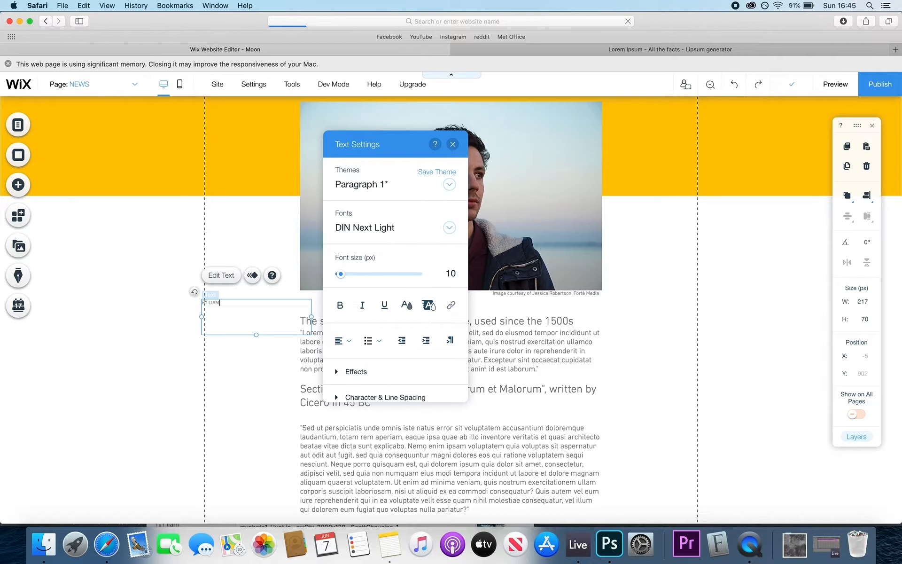
pyautogui.press('super+a')
pyautogui.click(340, 305)
pyautogui.click(271, 308)
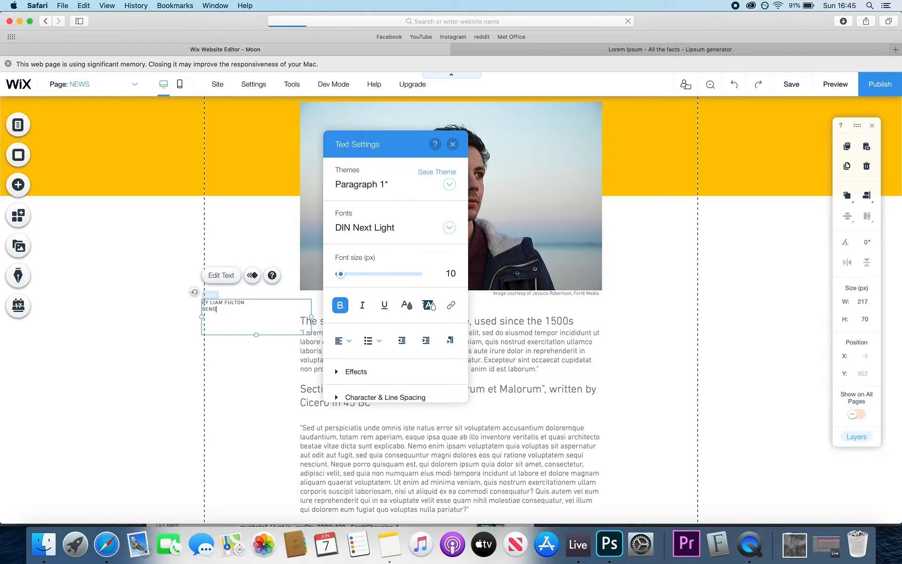
pyautogui.write('SENIOR EDITOR')
# - Make the author-name line bold and leave the SENIOR EDITOR line regular
pyautogui.press('super+a')
pyautogui.click(340, 307)
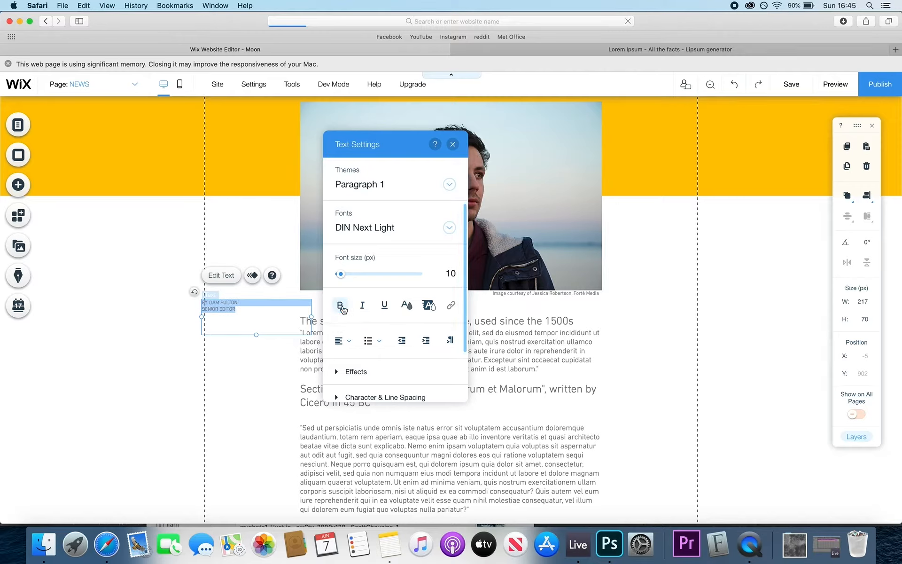
pyautogui.click(342, 308)
pyautogui.click(220, 303)
pyautogui.tripleClick(241, 302)
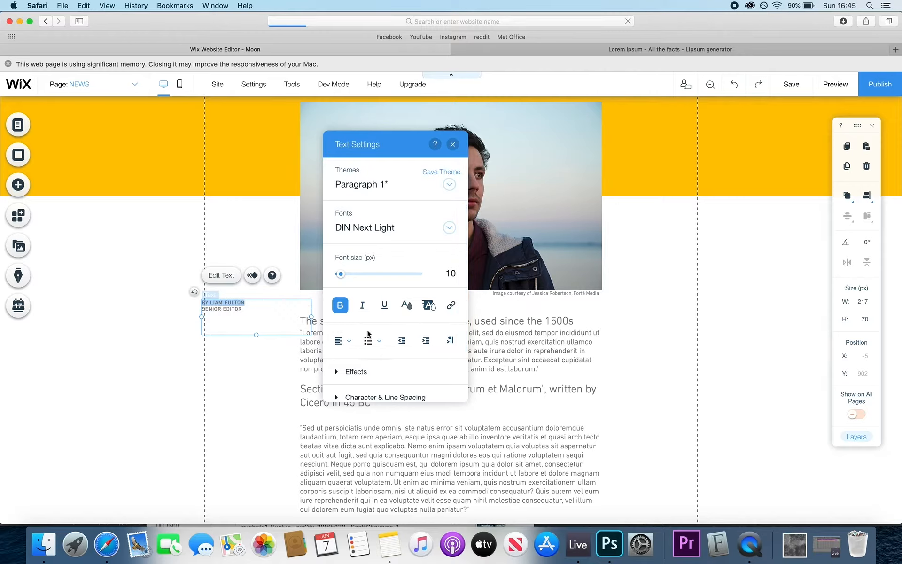
pyautogui.click(339, 306)
pyautogui.moveTo(256, 309); pyautogui.dragTo(185, 311)
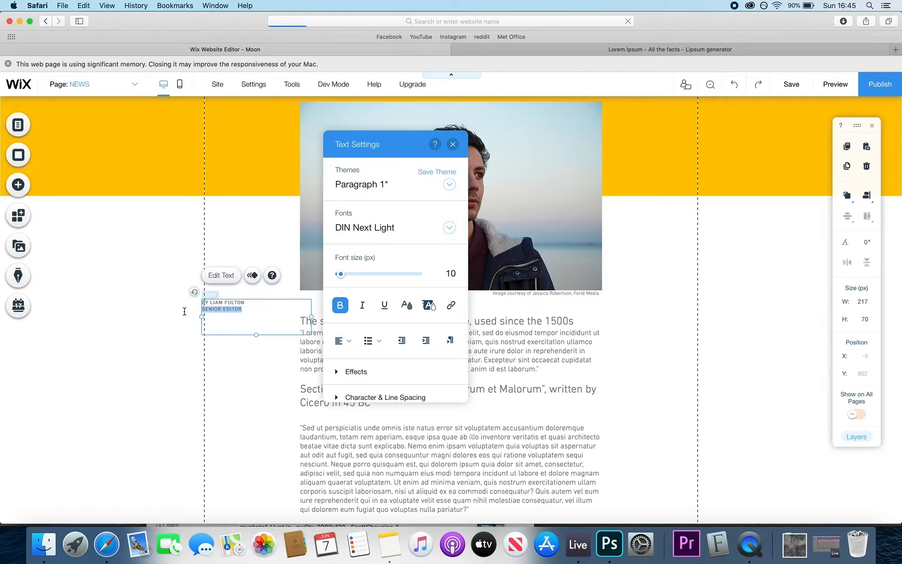
pyautogui.click(340, 305)
pyautogui.click(251, 371)
pyautogui.click(282, 308)
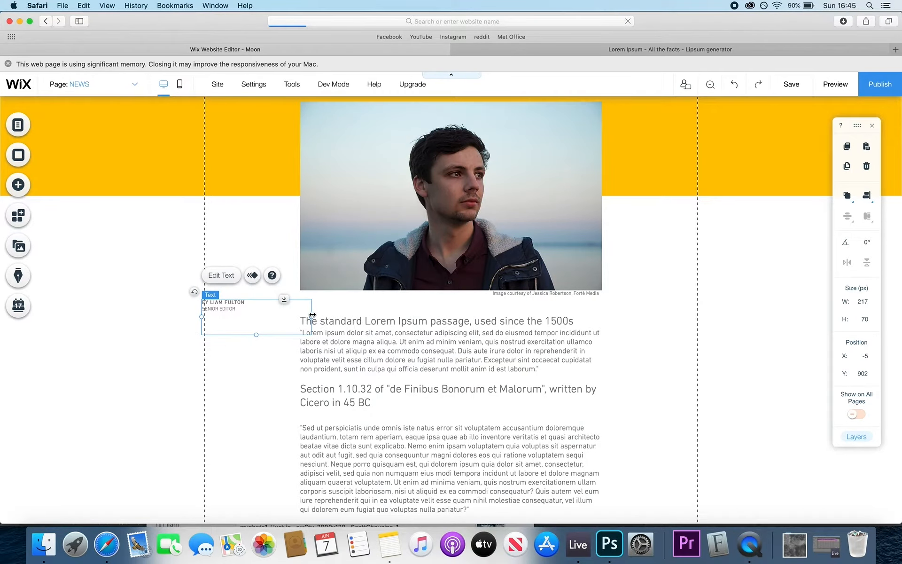
# - Narrow the byline box and set its font size to 12 px
pyautogui.moveTo(312, 315); pyautogui.dragTo(259, 303)
pyautogui.doubleClick(229, 310)
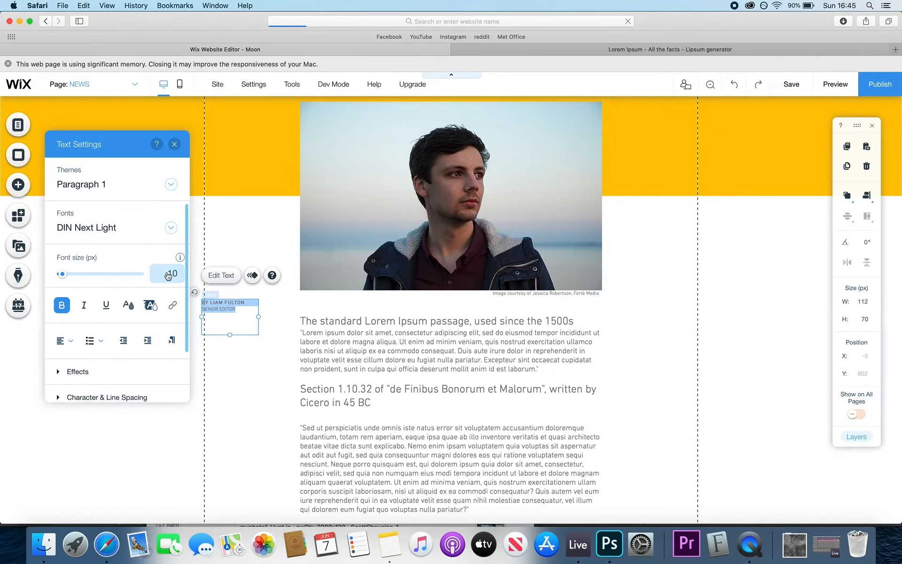
pyautogui.click(169, 274)
pyautogui.write('15')
pyautogui.press('Return')
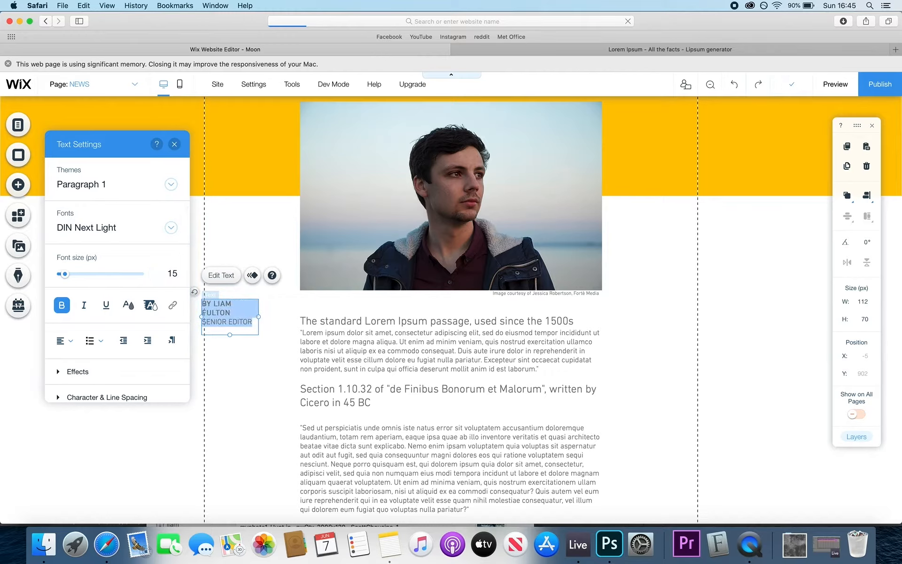
pyautogui.click(167, 273)
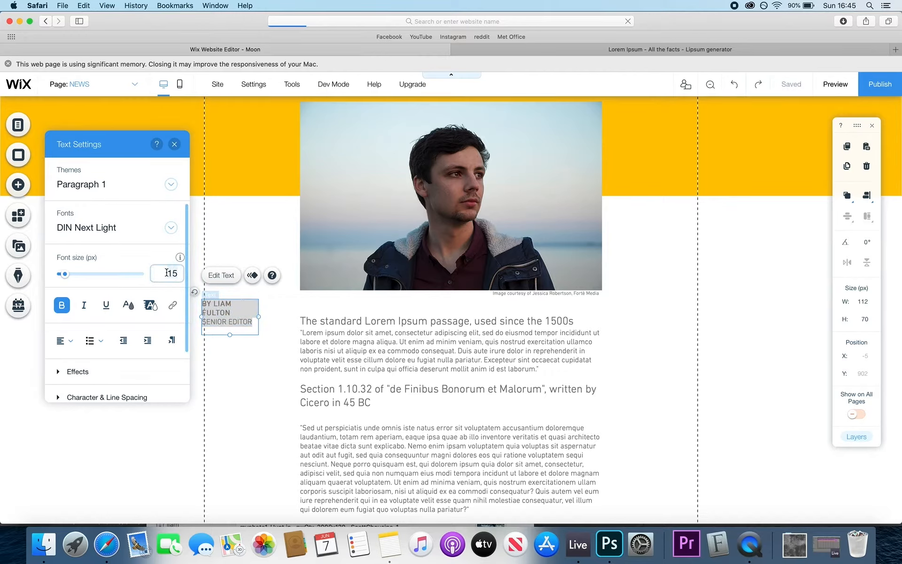
pyautogui.write('12')
pyautogui.press('Return')
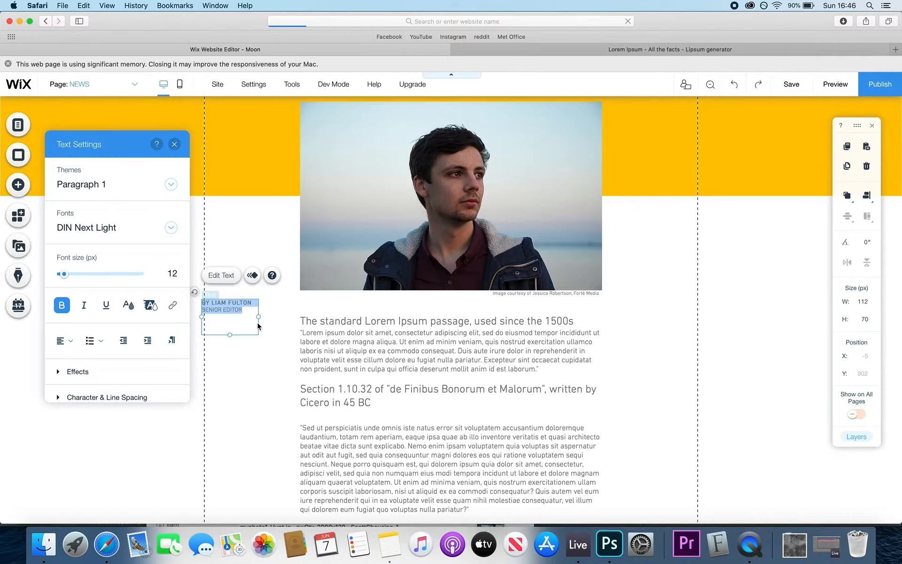
pyautogui.click(252, 329)
# - Move the byline level with the first article heading and shorten its box to two lines
pyautogui.moveTo(228, 310); pyautogui.dragTo(243, 324)
pyautogui.doubleClick(259, 325)
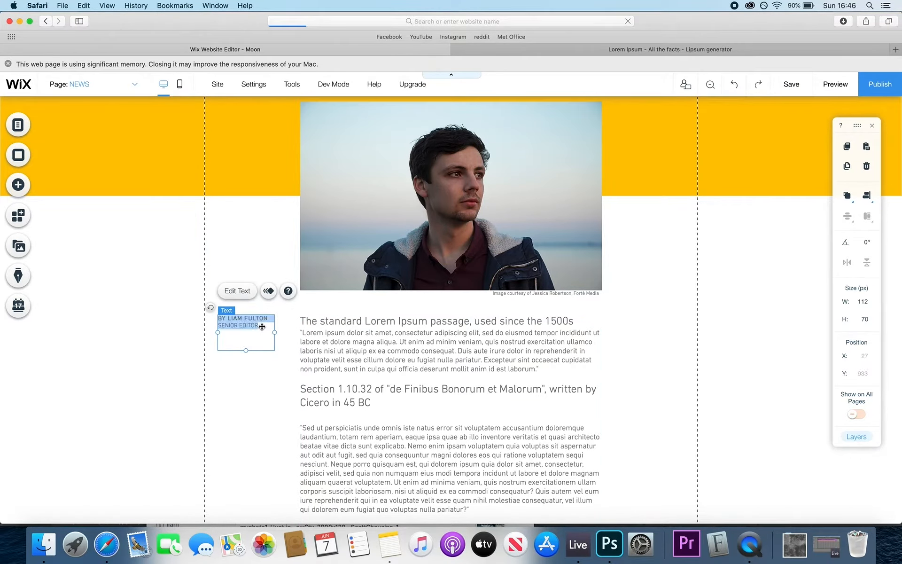
pyautogui.click(247, 346)
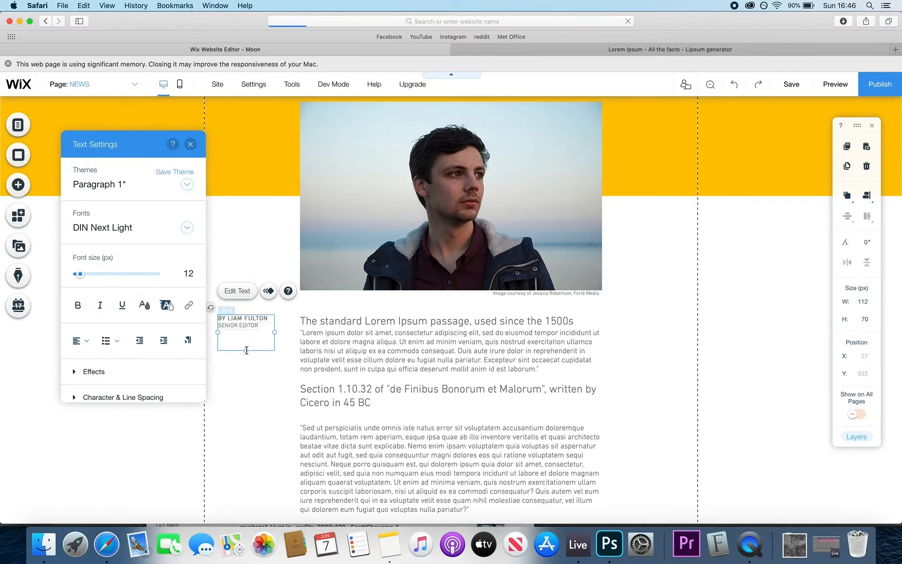
pyautogui.moveTo(247, 336); pyautogui.dragTo(246, 330)
pyautogui.click(240, 372)
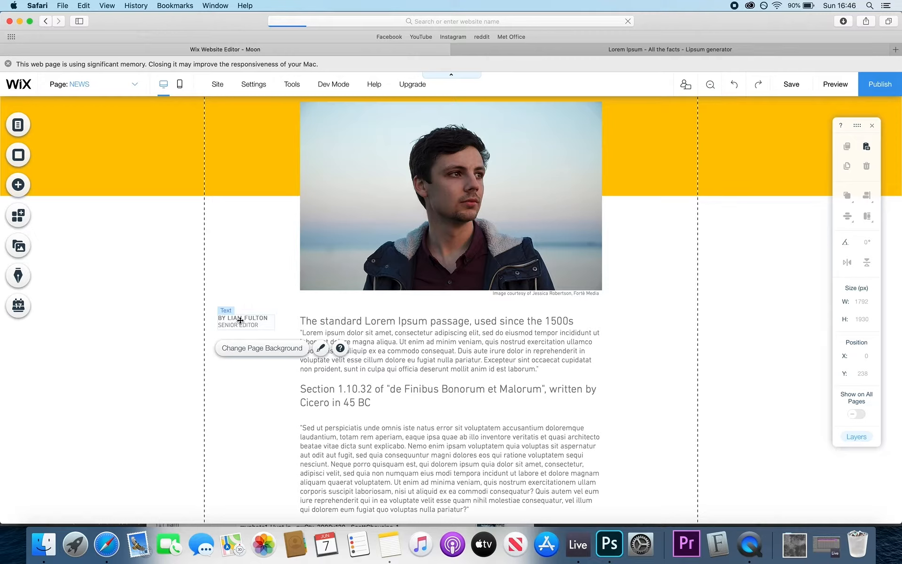
# - Duplicate the byline below itself as a 'MAY 2020' date line in Helvetica Bold
pyautogui.moveTo(241, 321); pyautogui.dragTo(240, 352)
pyautogui.doubleClick(240, 352)
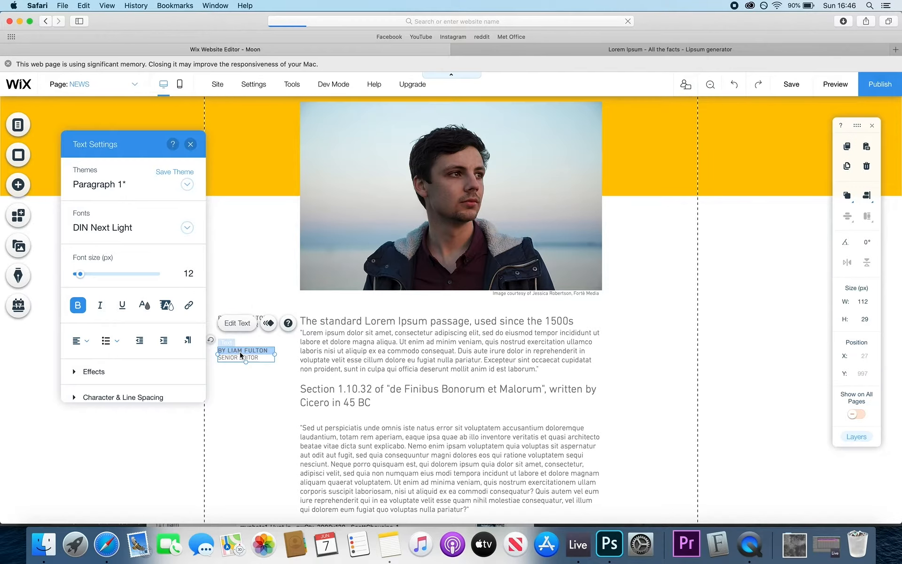
pyautogui.press('super+a')
pyautogui.write('MAY')
pyautogui.press('super+a')
pyautogui.click(183, 228)
pyautogui.scroll(-3, 165, 324)
pyautogui.click(131, 416)
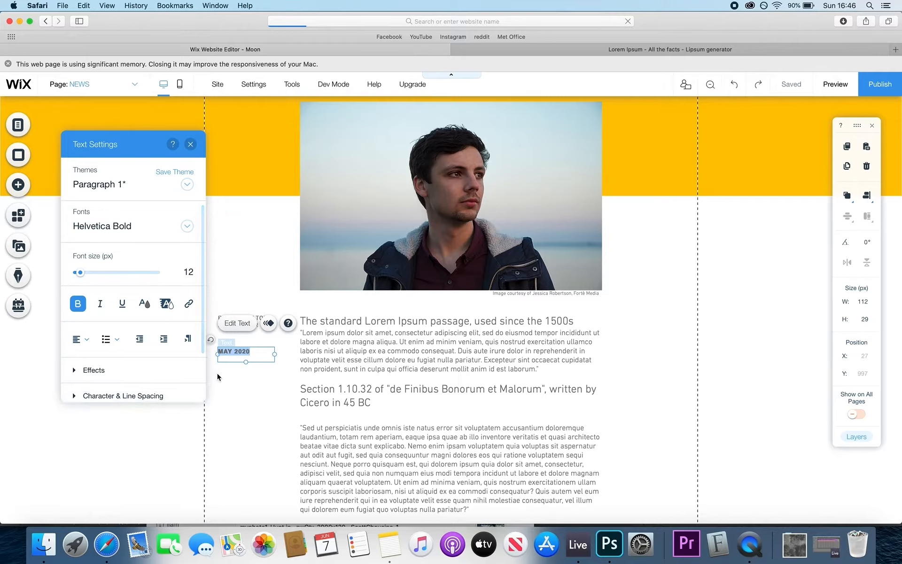
pyautogui.click(253, 395)
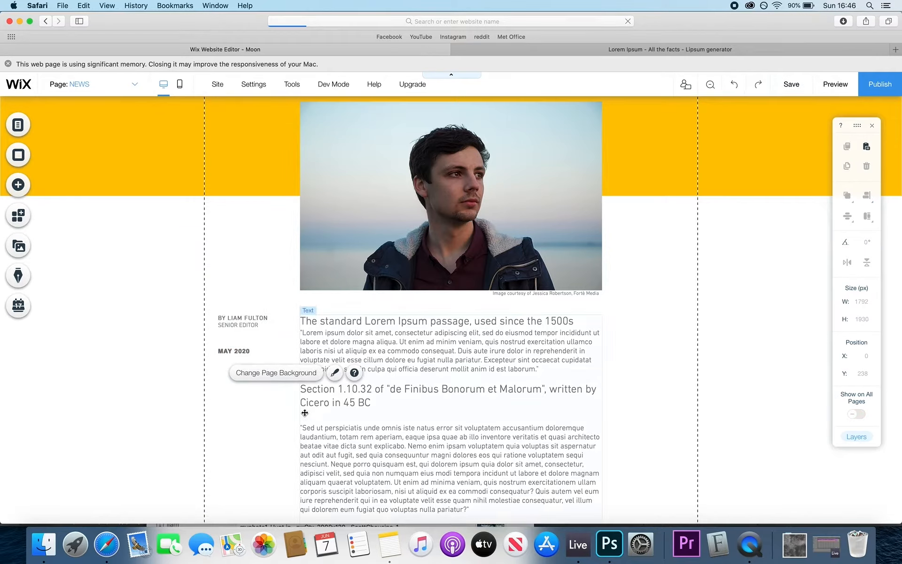
pyautogui.click(230, 348)
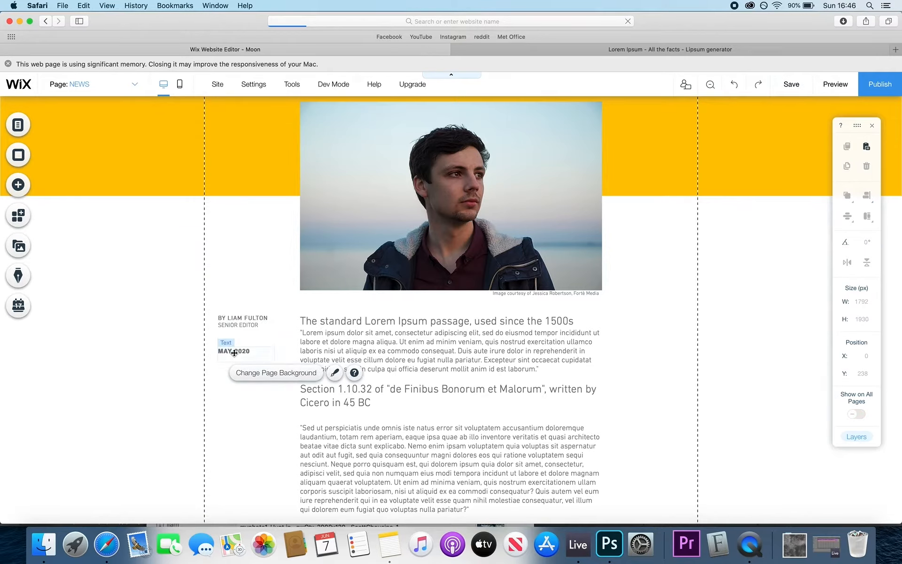
pyautogui.click(251, 370)
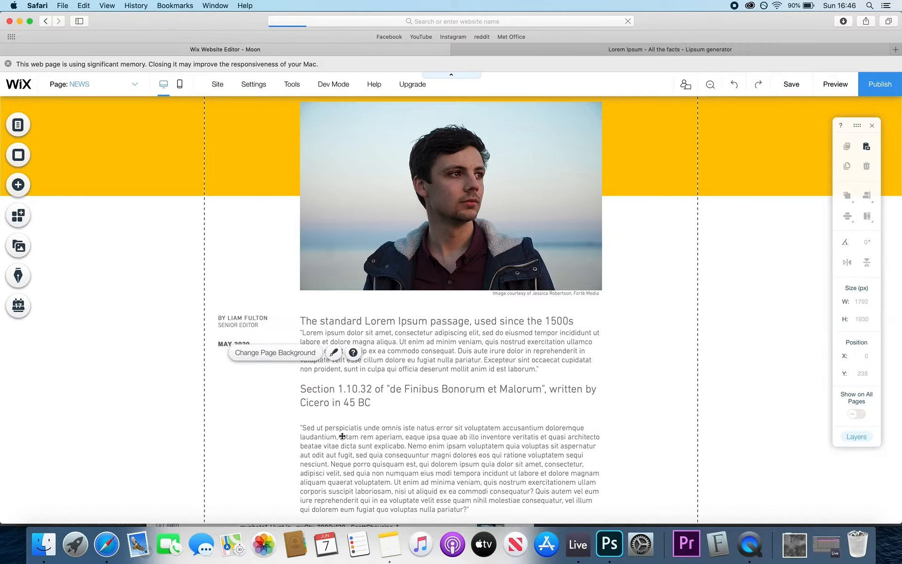
# - Set the byline to Helvetica Bold at 10 px, widened so the name fits one line
pyautogui.doubleClick(250, 319)
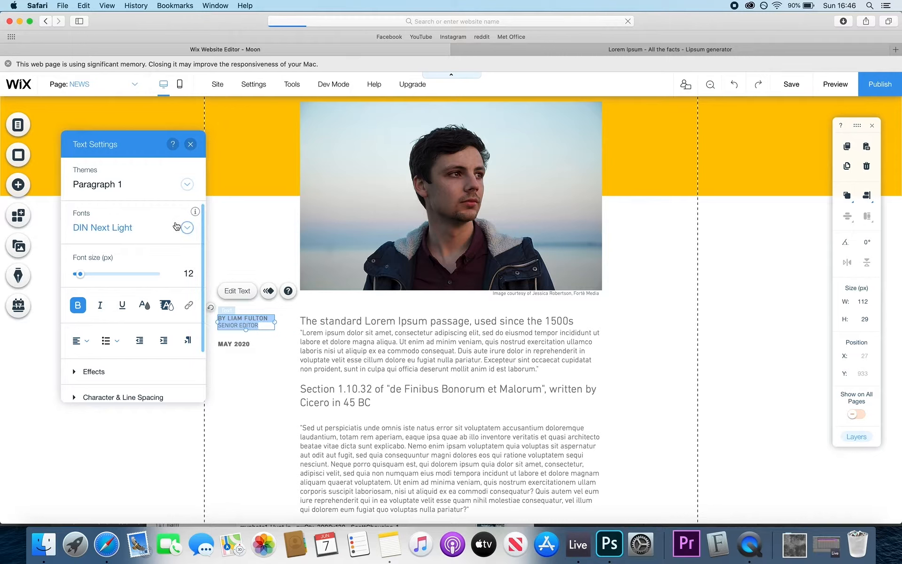
pyautogui.click(186, 231)
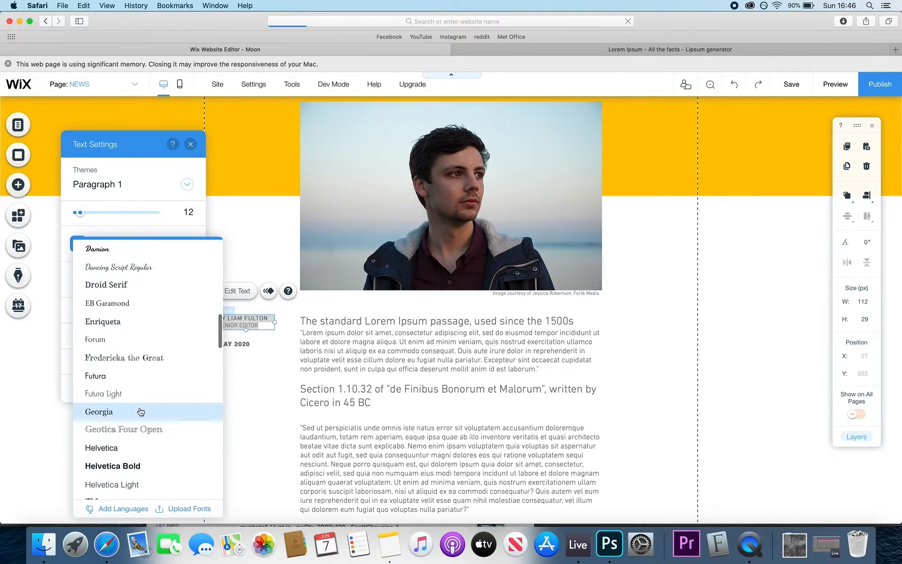
pyautogui.click(134, 466)
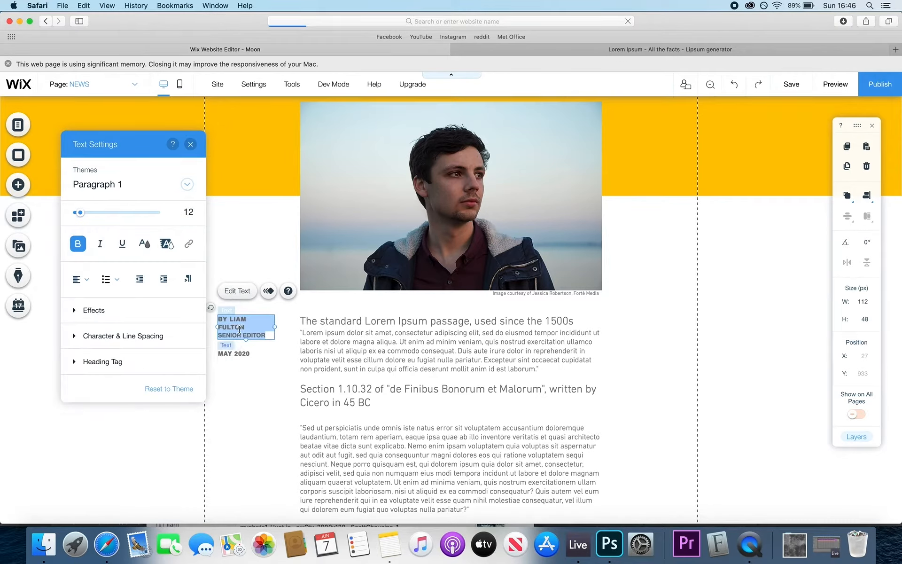
pyautogui.moveTo(273, 328); pyautogui.dragTo(279, 327)
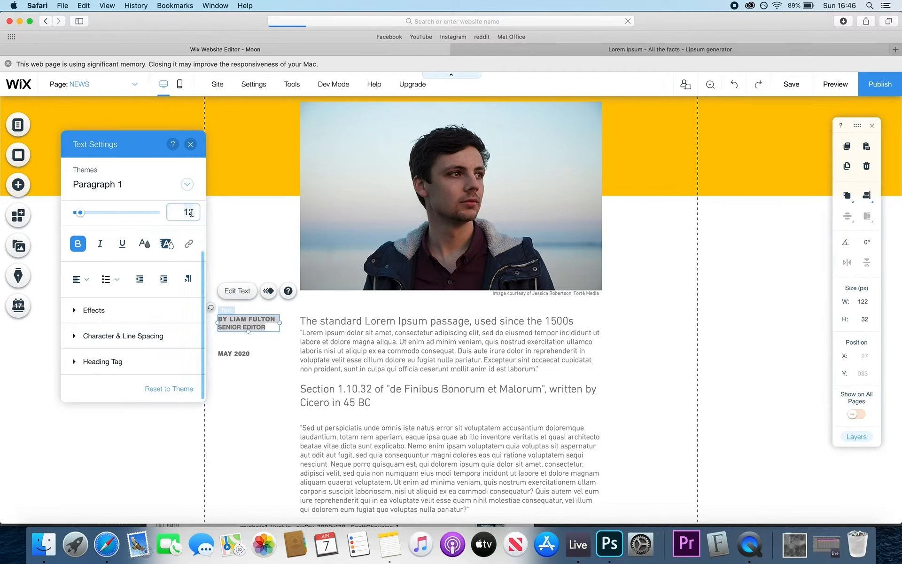
pyautogui.write('10')
pyautogui.press('Return')
pyautogui.click(239, 367)
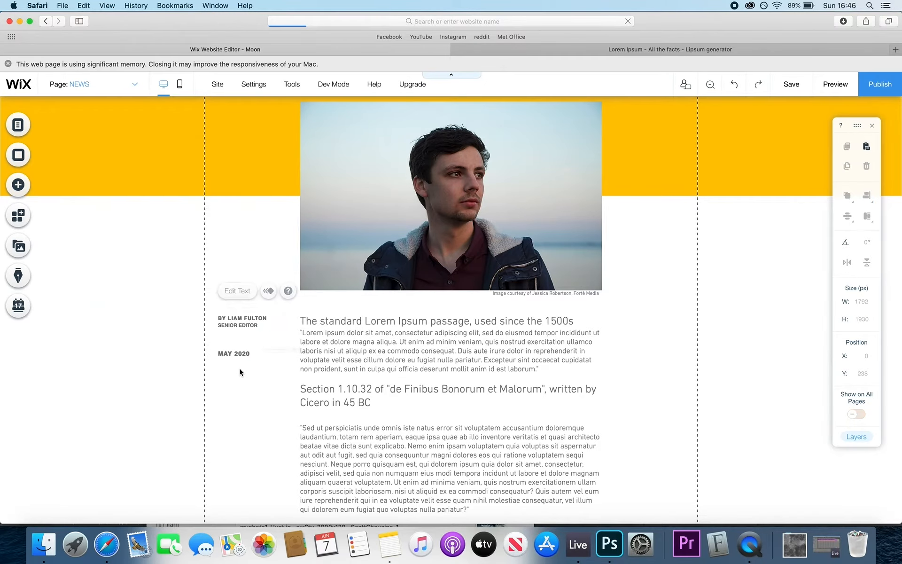
# - Unbold the MAY 2020 date and move it directly under the byline
pyautogui.click(230, 358)
pyautogui.doubleClick(233, 356)
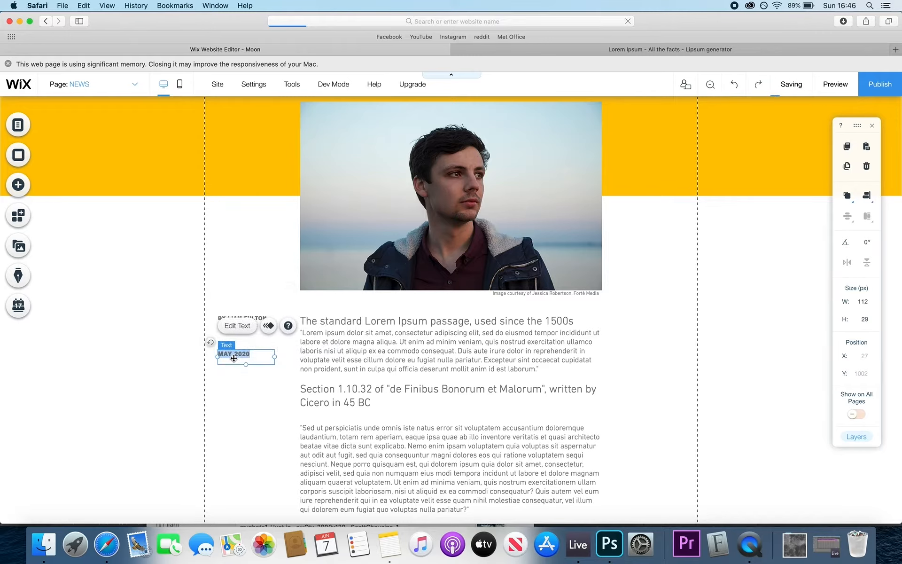
pyautogui.click(79, 306)
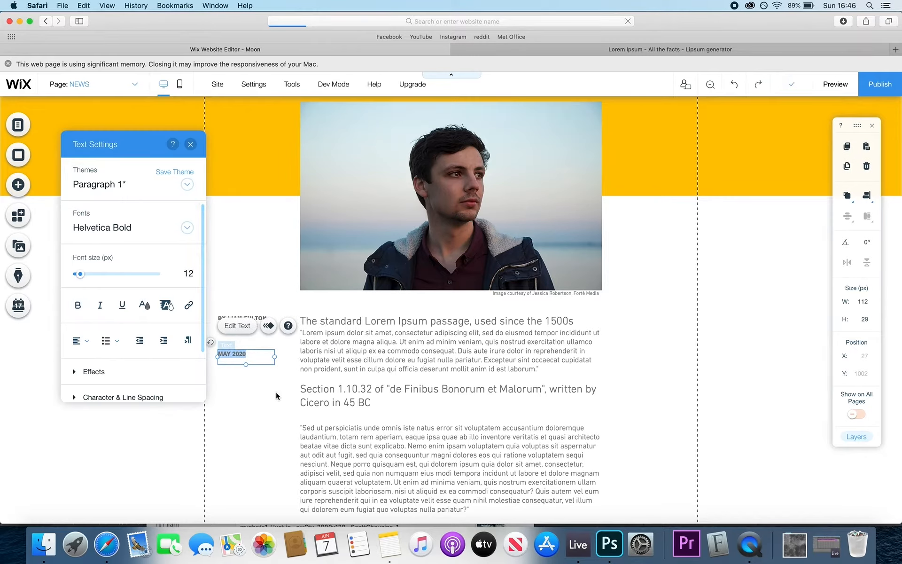
pyautogui.click(275, 392)
pyautogui.click(241, 355)
pyautogui.moveTo(241, 355); pyautogui.dragTo(242, 342)
pyautogui.click(137, 391)
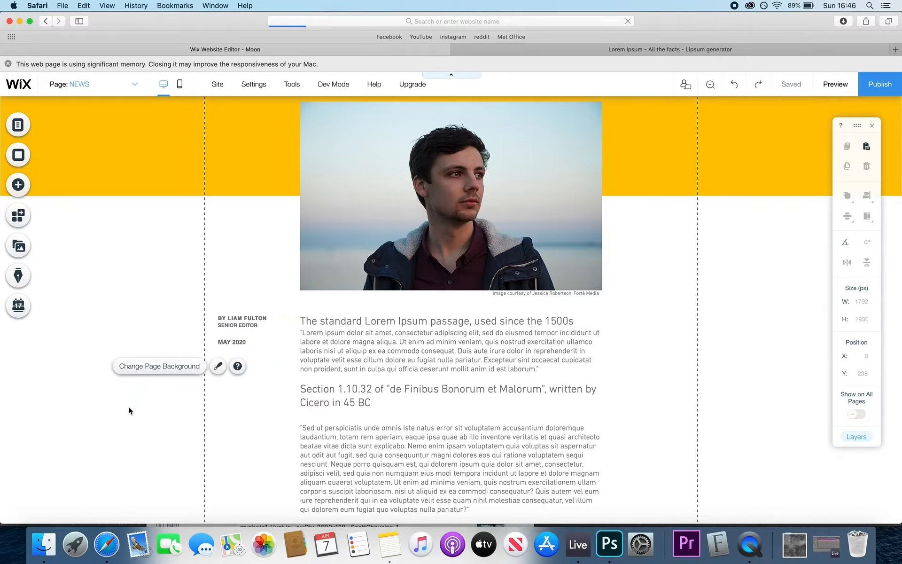
pyautogui.click(723, 349)
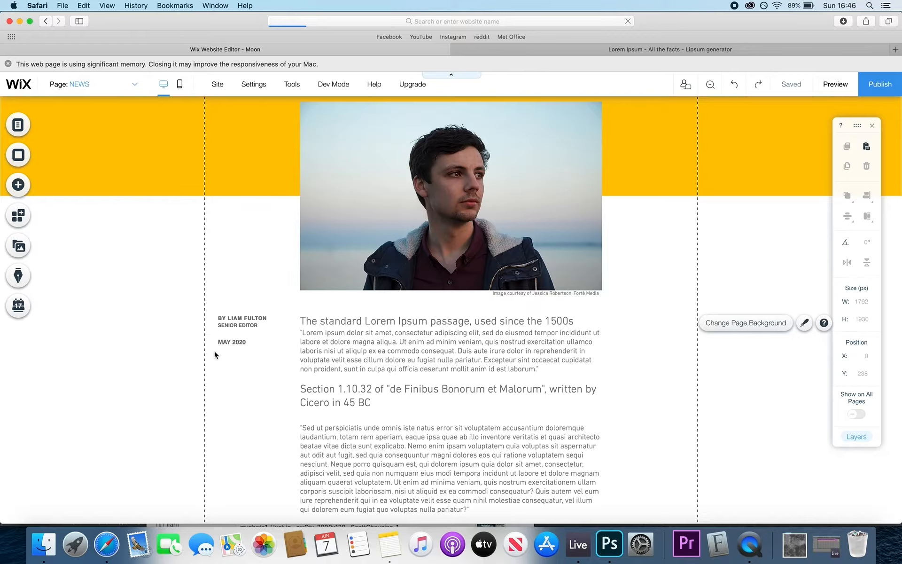
pyautogui.scroll(-3, 521, 361)
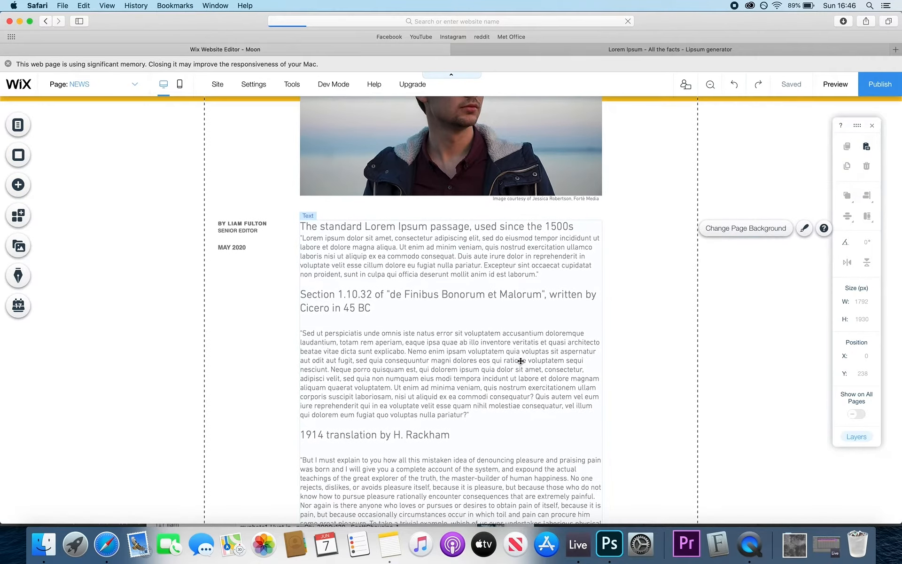
pyautogui.scroll(-5, 521, 363)
pyautogui.scroll(4, 521, 363)
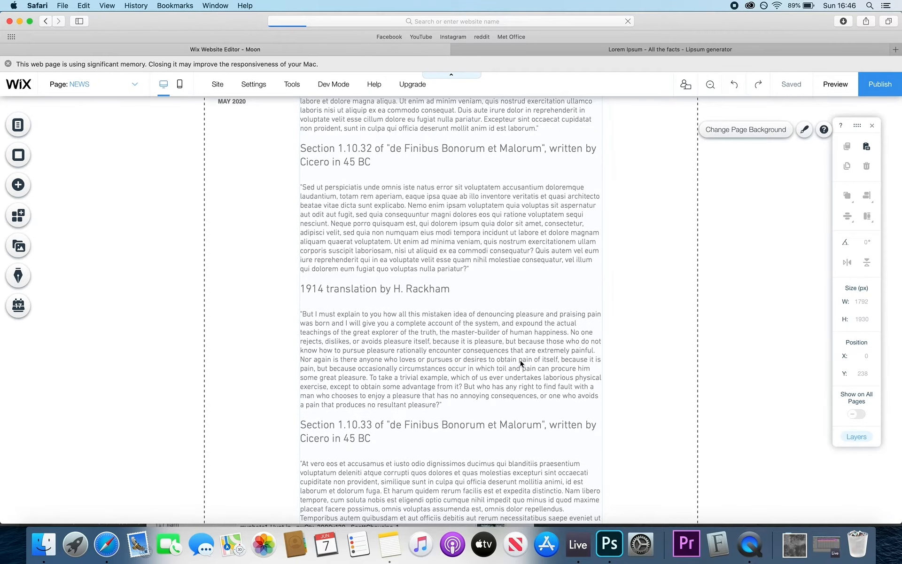
pyautogui.scroll(-5, 470, 274)
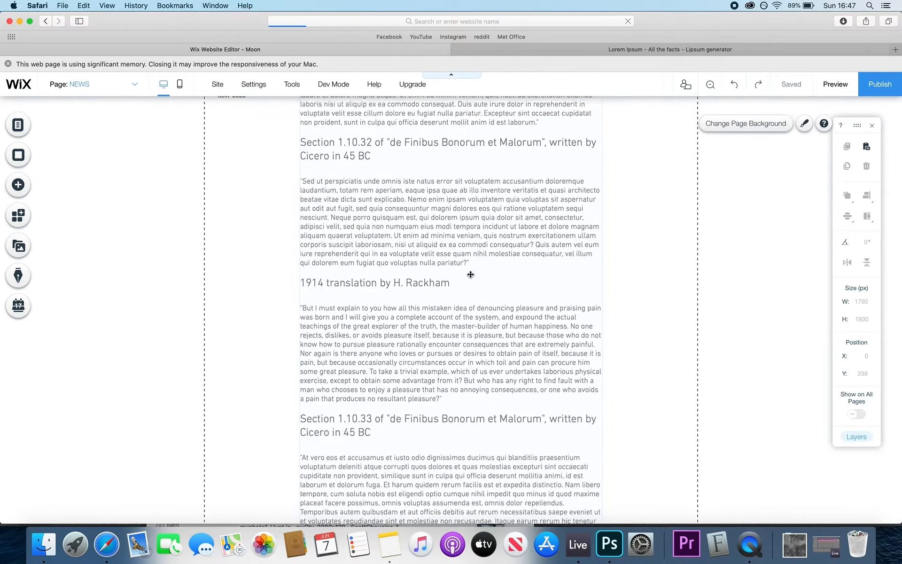
pyautogui.scroll(4, 470, 274)
pyautogui.scroll(3, 409, 213)
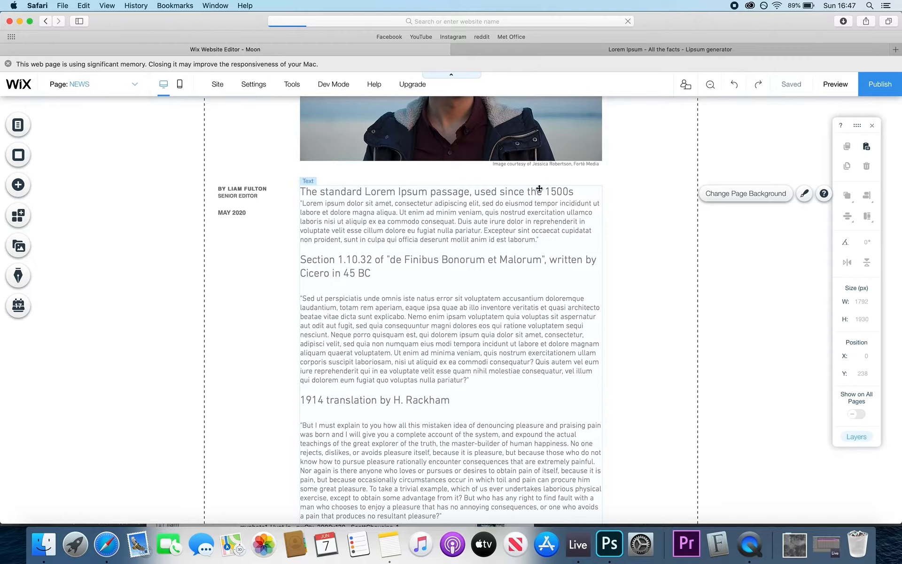
pyautogui.click(383, 264)
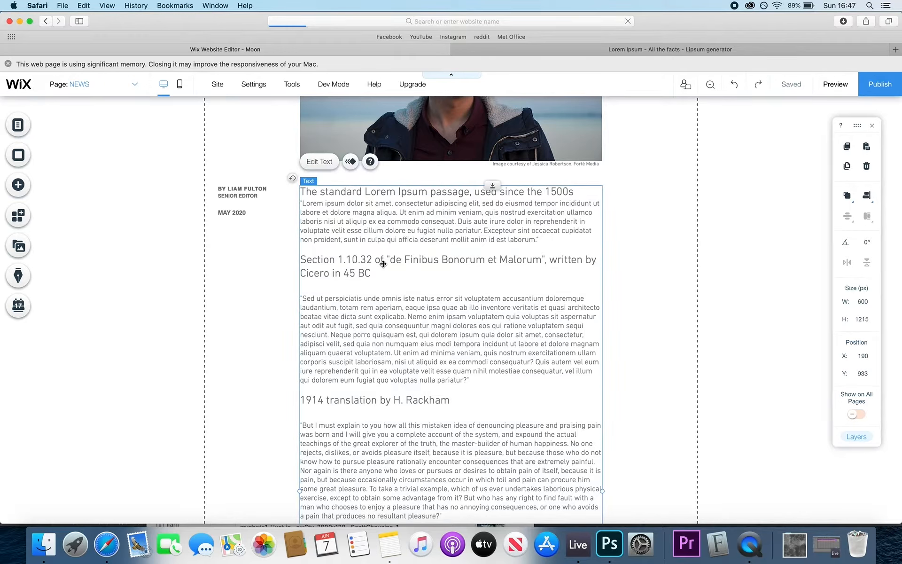
# - Centre the Section 1.10.32 heading and make it italic and bold
pyautogui.doubleClick(352, 263)
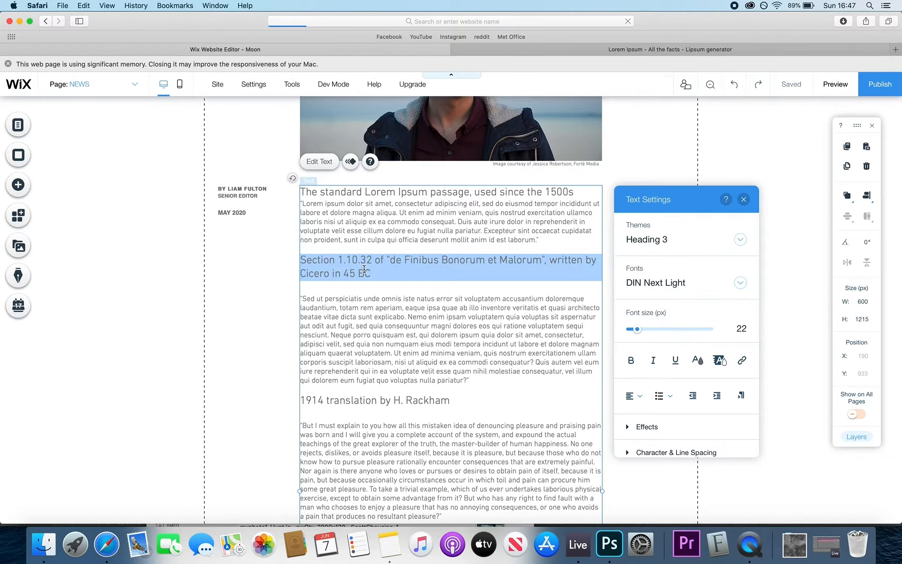
pyautogui.moveTo(371, 274); pyautogui.dragTo(291, 256)
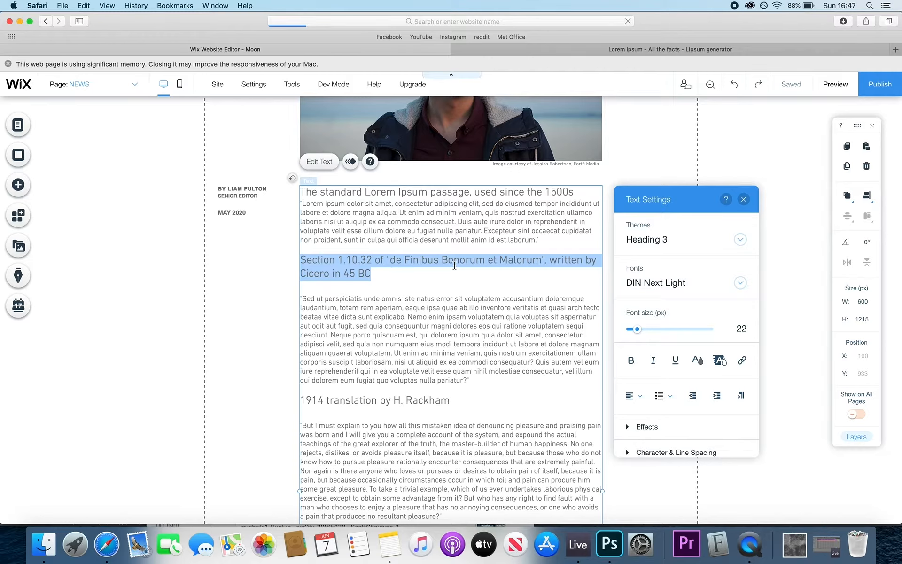
pyautogui.click(633, 395)
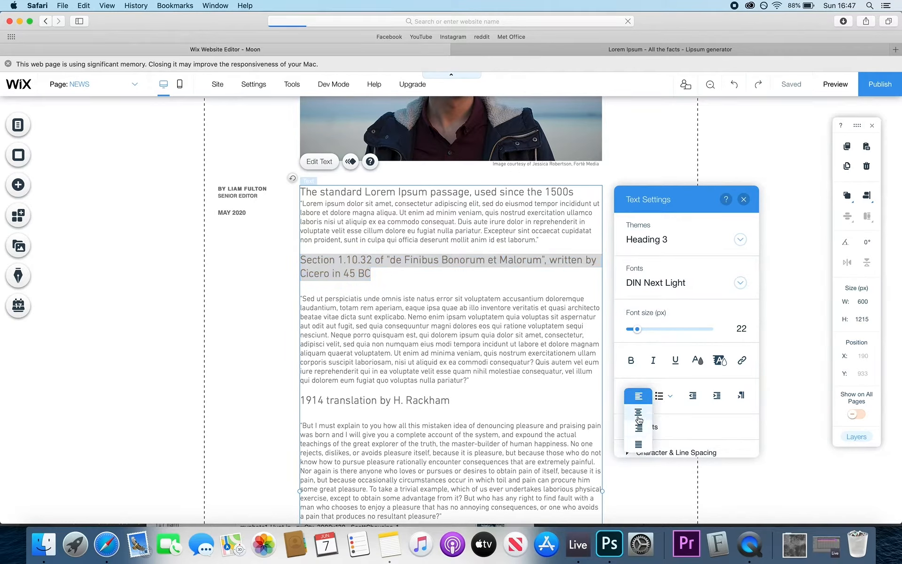
pyautogui.click(638, 413)
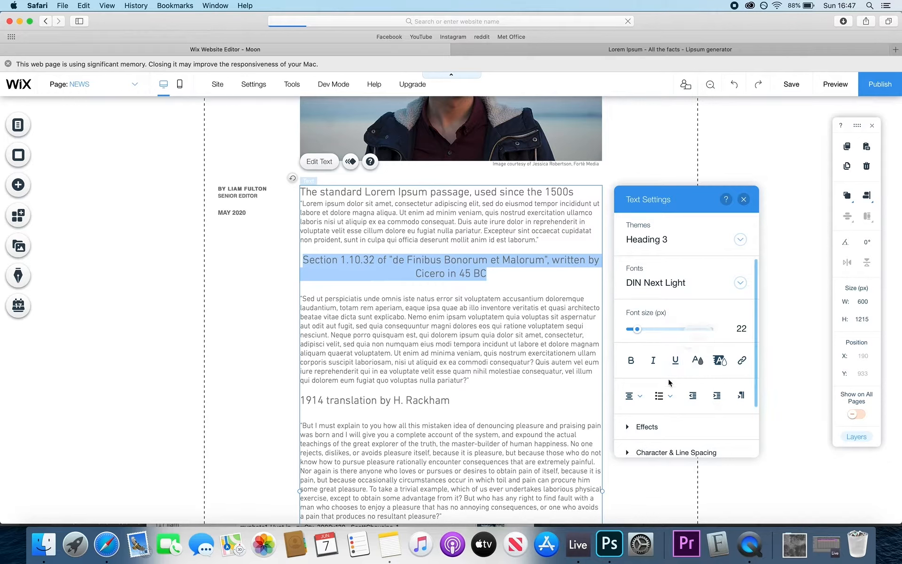
pyautogui.click(654, 360)
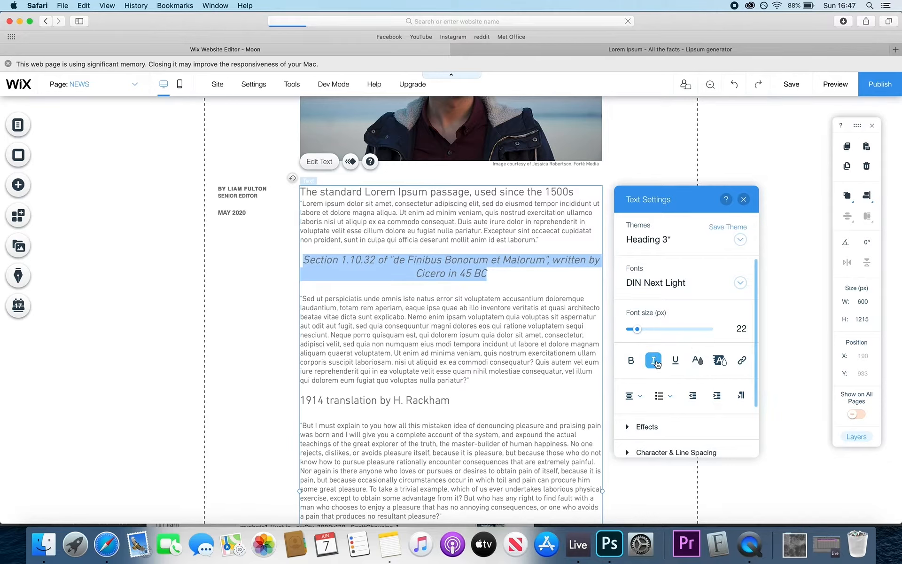
pyautogui.click(631, 361)
# - Replace the heading with the quote "You have to know when to give up, but don't let that get you down."
pyautogui.click(528, 273)
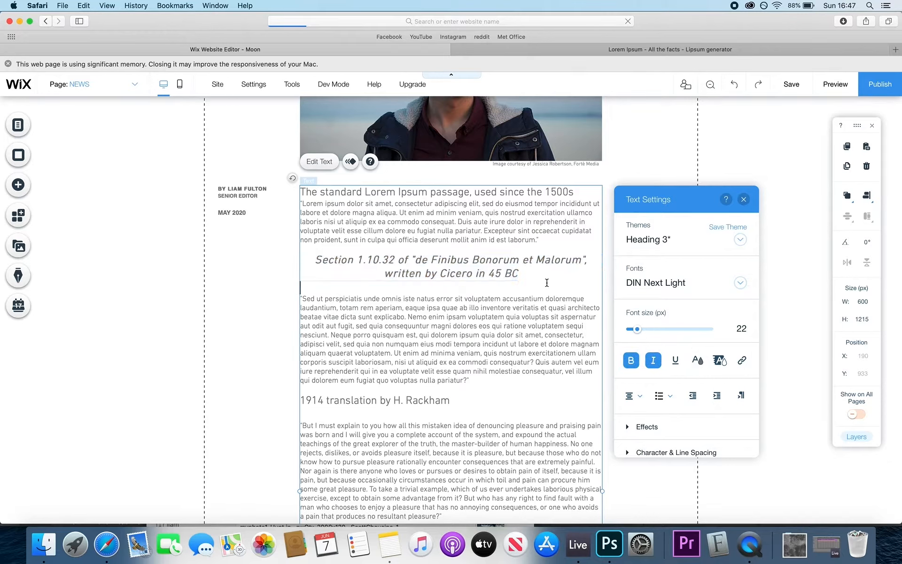
pyautogui.write('"')
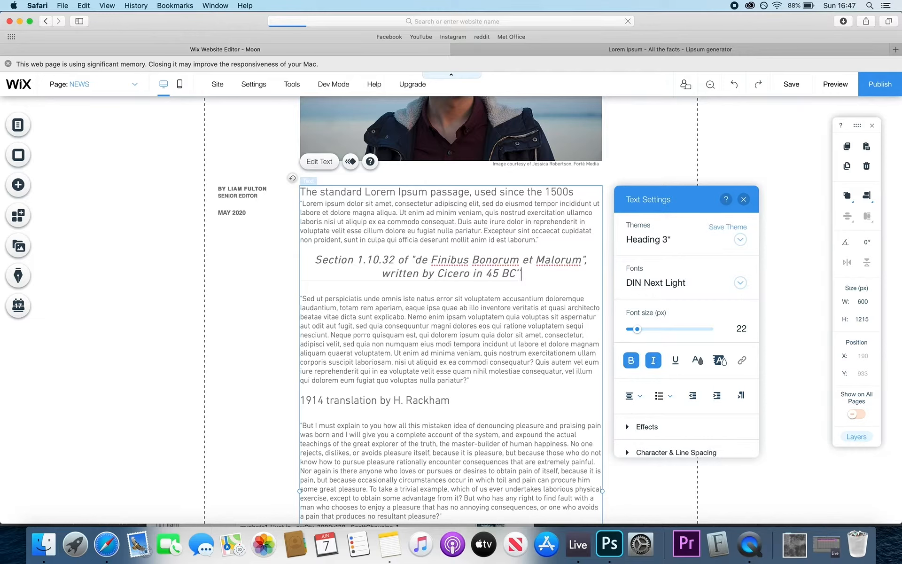
pyautogui.click(315, 257)
pyautogui.write('"')
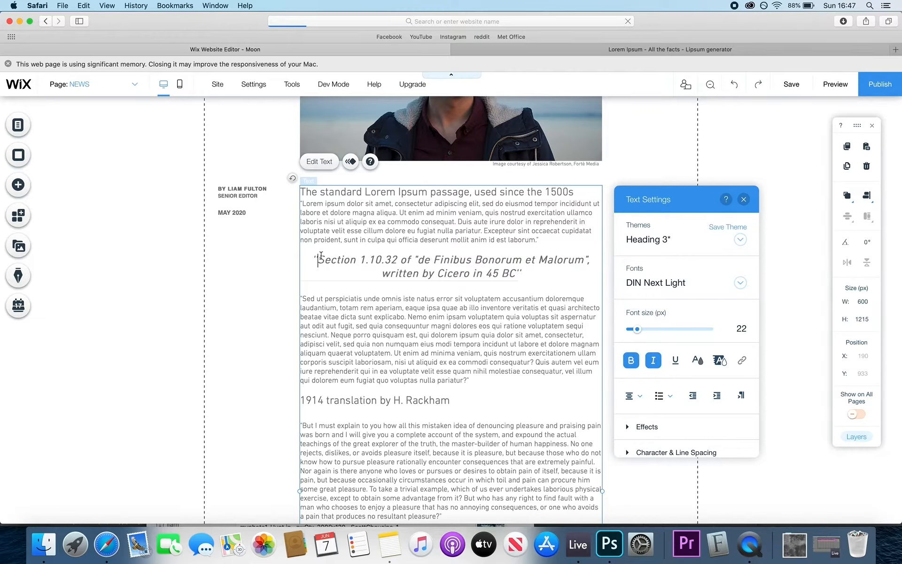
pyautogui.moveTo(513, 273); pyautogui.dragTo(322, 260)
pyautogui.write('You hav')
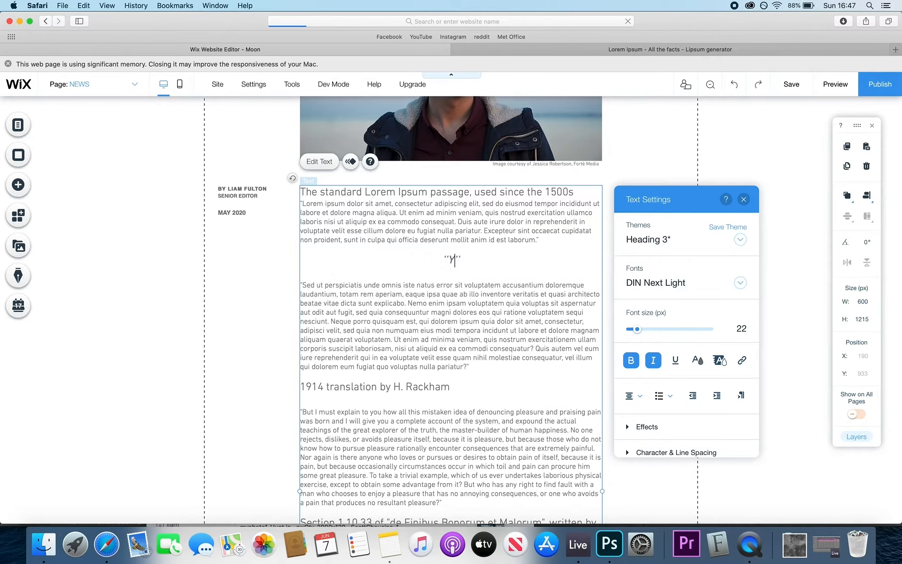
pyautogui.write('e to know when to ')
pyautogui.write('give up, ')
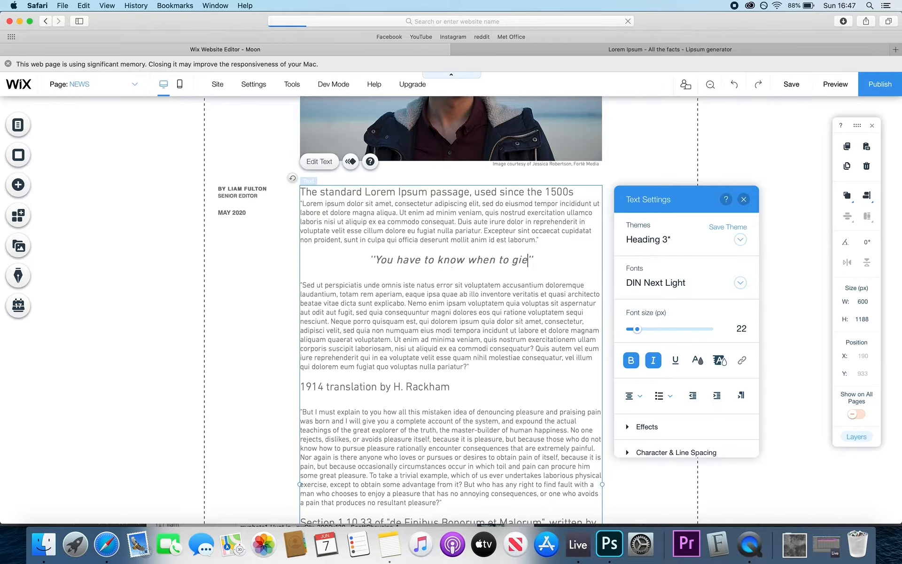
pyautogui.write("but don't let that g")
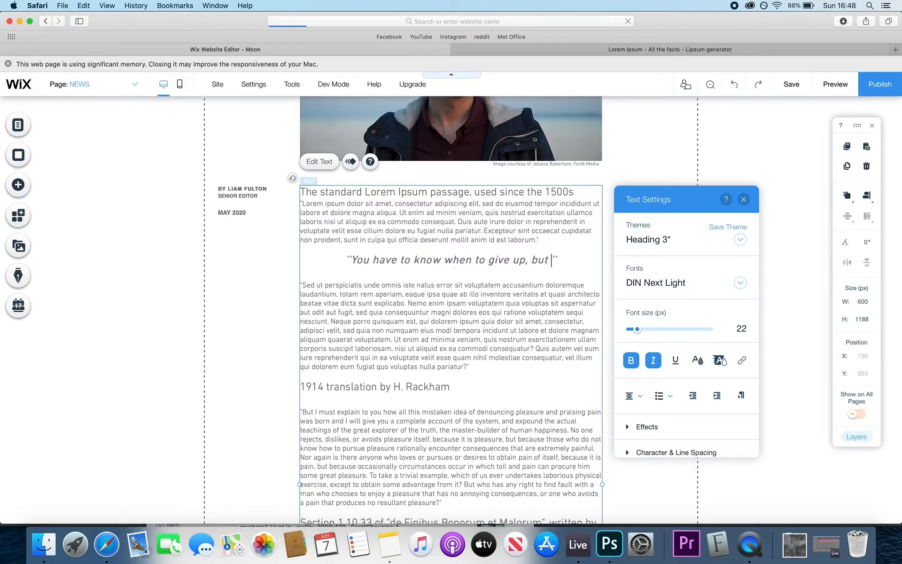
pyautogui.write('et you down')
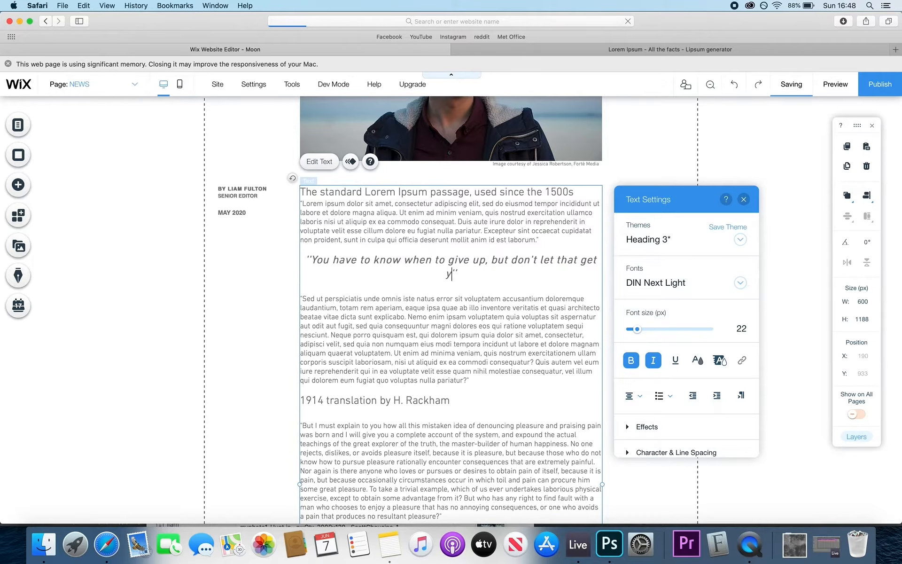
pyautogui.write('.')
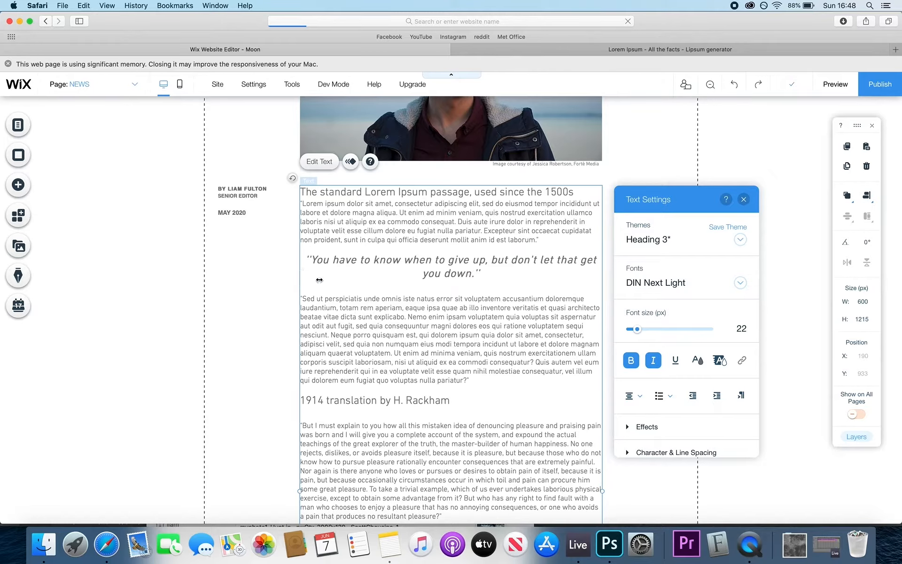
# - Insert a blank line above the quote and select the whole quote
pyautogui.click(548, 249)
pyautogui.press('Return')
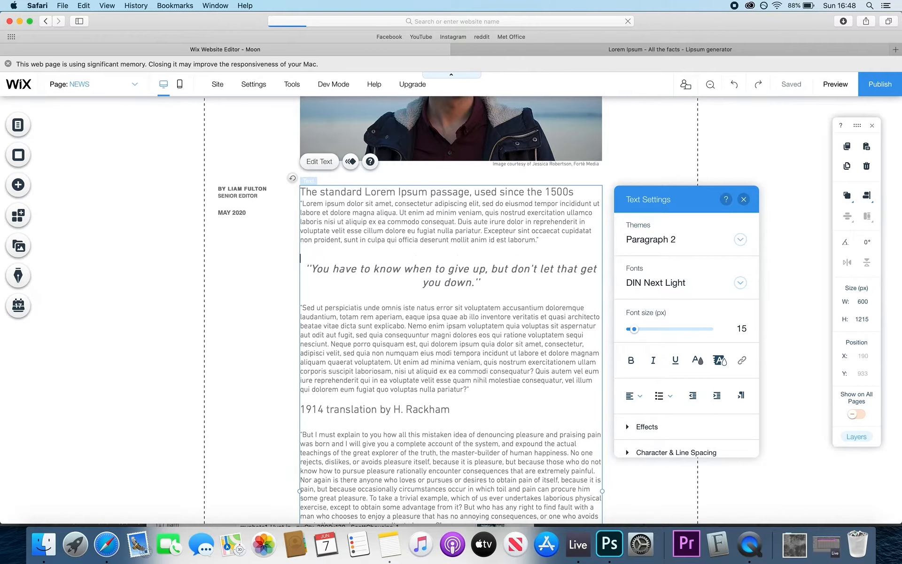
pyautogui.click(507, 293)
pyautogui.click(480, 282)
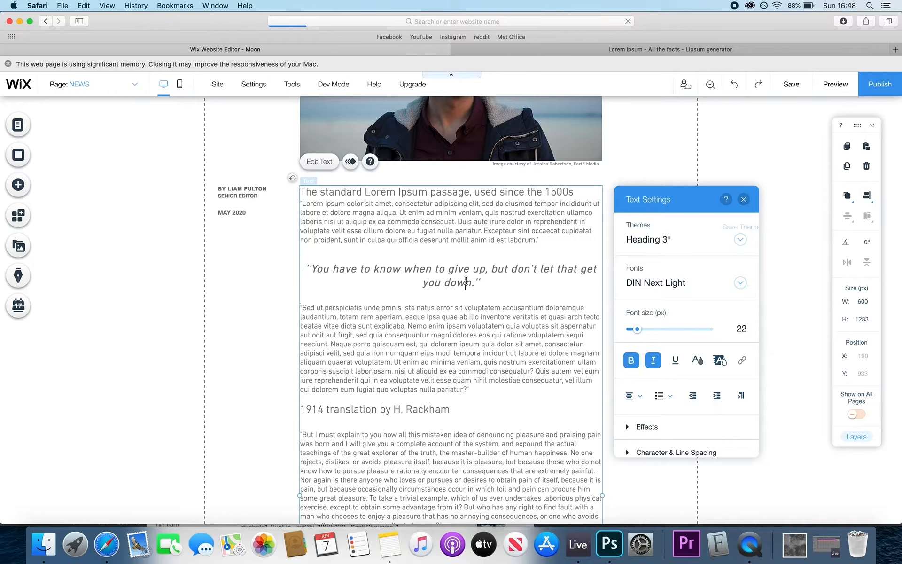
pyautogui.moveTo(480, 283); pyautogui.dragTo(312, 272)
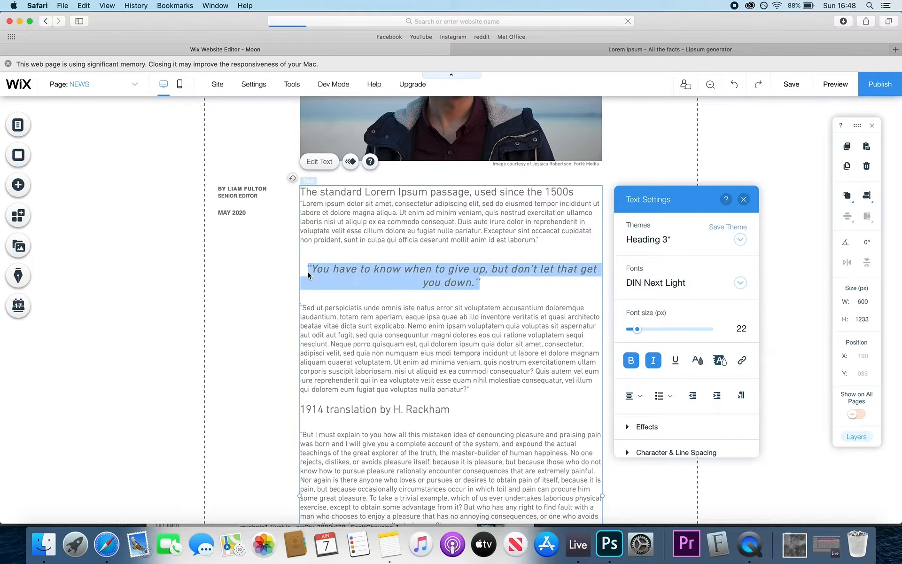
# - Try Dancing Script on the quote, then switch its font to Helvetica Light
pyautogui.click(739, 282)
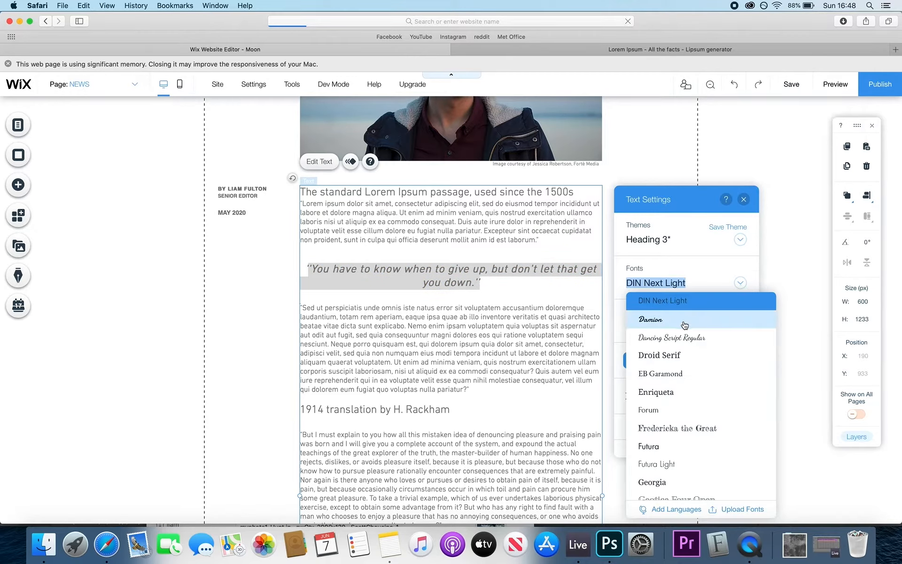
pyautogui.click(685, 339)
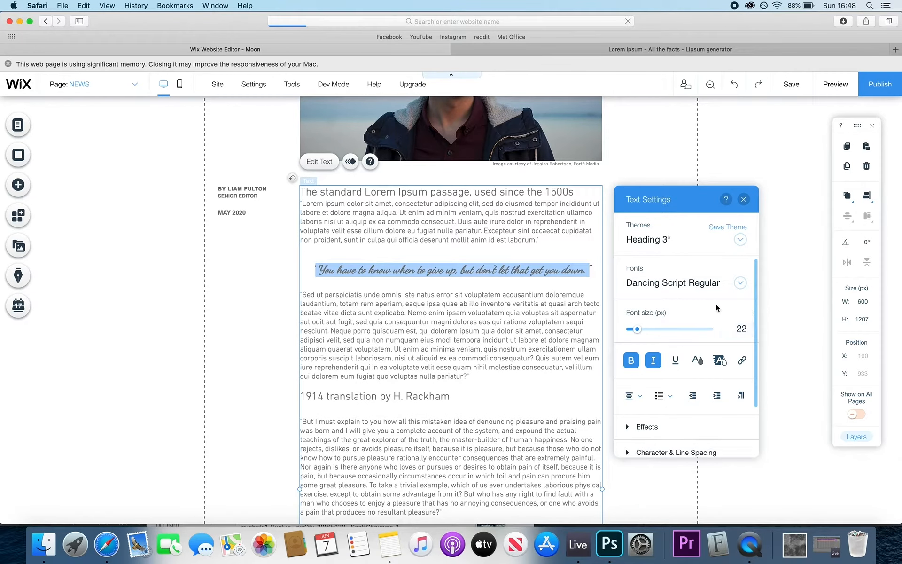
pyautogui.click(740, 282)
pyautogui.scroll(-5, 715, 369)
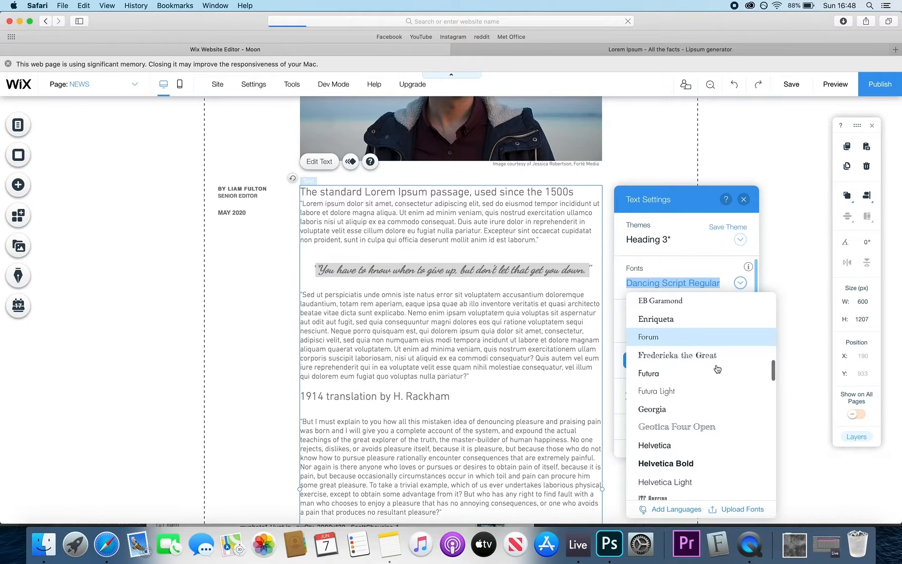
pyautogui.click(676, 420)
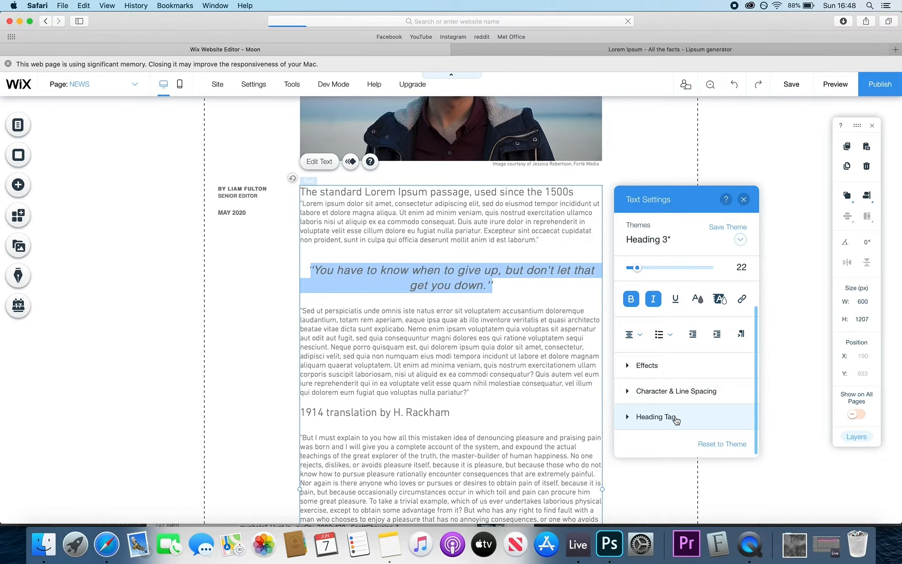
pyautogui.click(457, 292)
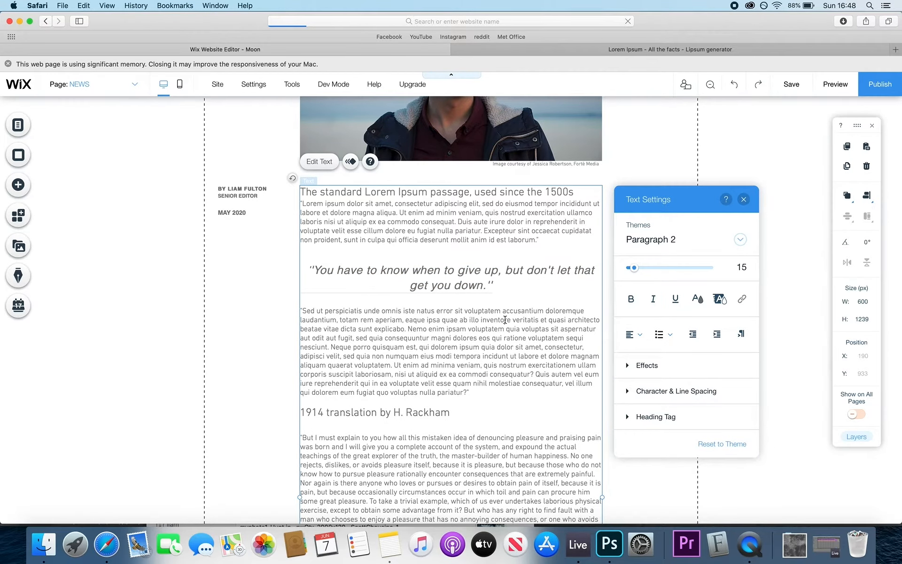
pyautogui.scroll(-2, 480, 235)
# - Add a blank line after the top heading and delete the 1914 translation heading
pyautogui.click(574, 160)
pyautogui.press('Return')
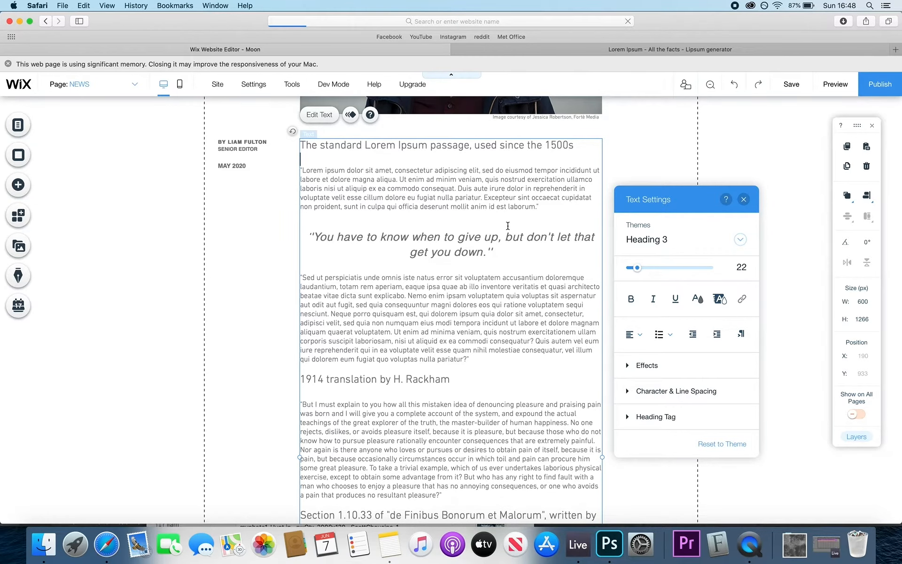
pyautogui.scroll(-2, 508, 226)
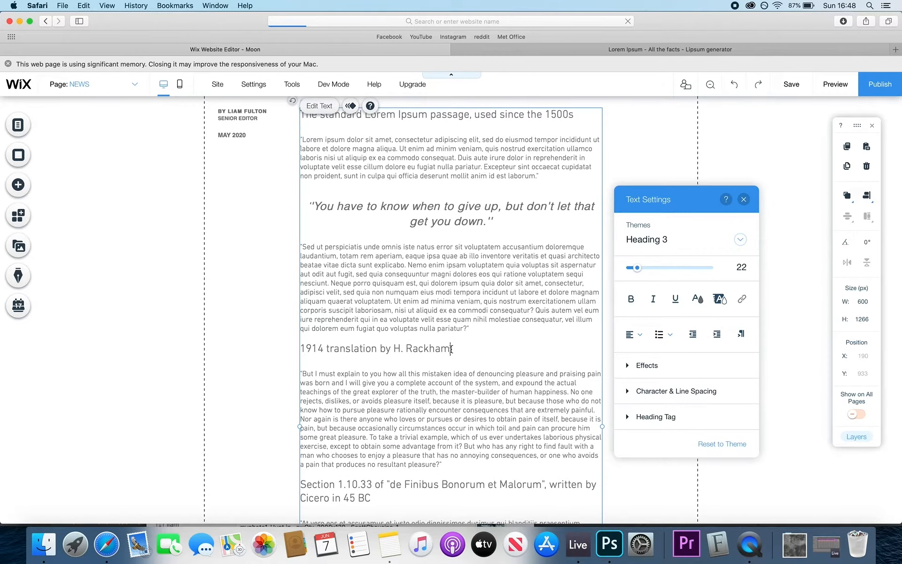
pyautogui.moveTo(450, 349); pyautogui.dragTo(314, 350)
pyautogui.press('BackSpace')
pyautogui.press('BackSpace')
pyautogui.press('BackSpace')
pyautogui.press('BackSpace')
pyautogui.press('BackSpace')
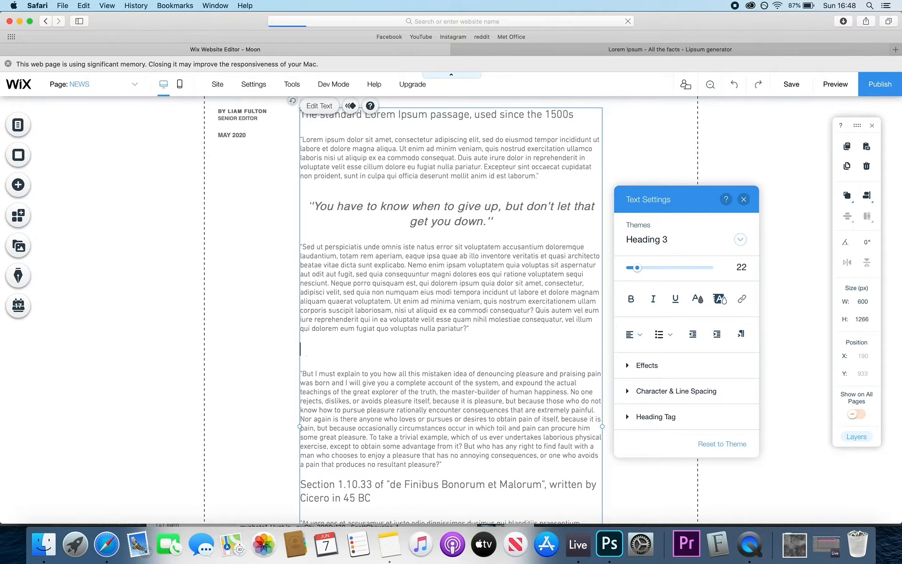
# - Delete the Section 1.10.33 heading and its leftover empty line
pyautogui.scroll(-5, 351, 367)
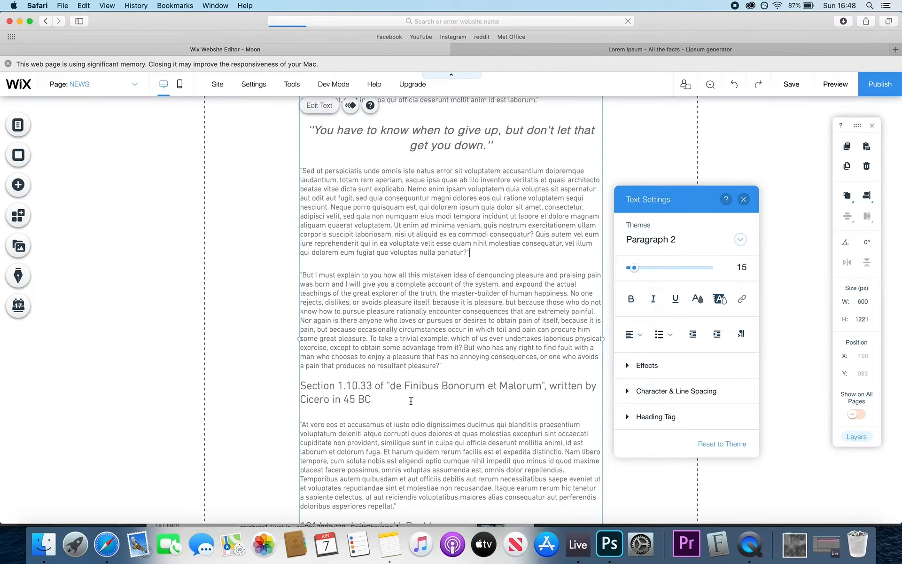
pyautogui.moveTo(411, 401); pyautogui.dragTo(303, 383)
pyautogui.press('BackSpace')
pyautogui.press('BackSpace')
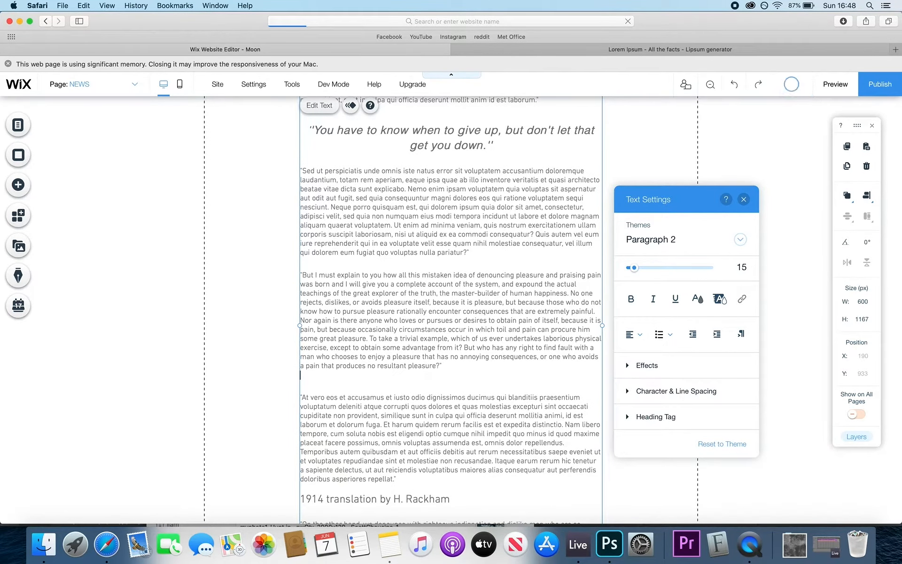
pyautogui.press('BackSpace')
pyautogui.scroll(-6, 301, 382)
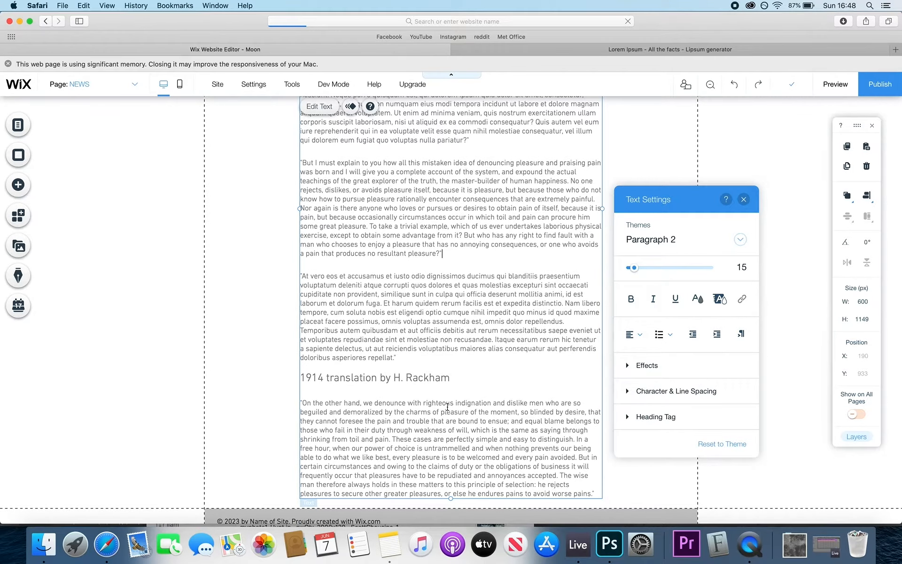
pyautogui.scroll(4, 444, 418)
# - Select the pull quote to copy it, then select the remaining 1914 heading
pyautogui.click(440, 436)
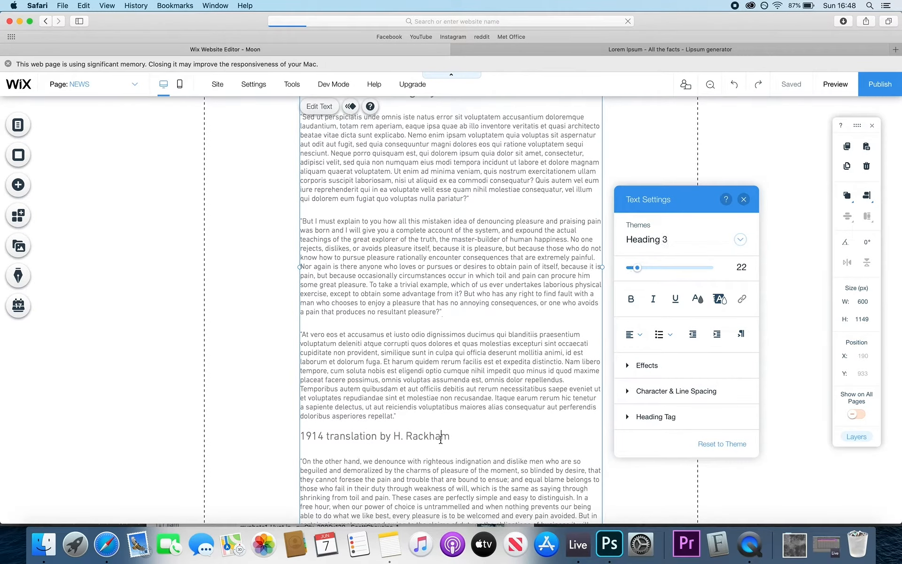
pyautogui.moveTo(450, 437); pyautogui.dragTo(301, 437)
pyautogui.scroll(5, 443, 205)
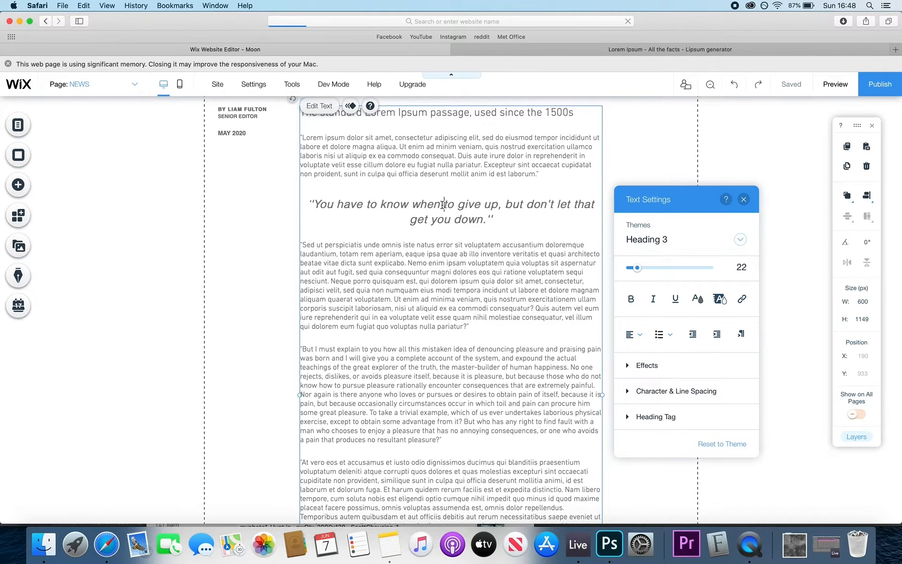
pyautogui.click(443, 204)
pyautogui.moveTo(492, 220); pyautogui.dragTo(301, 206)
pyautogui.press('super+c')
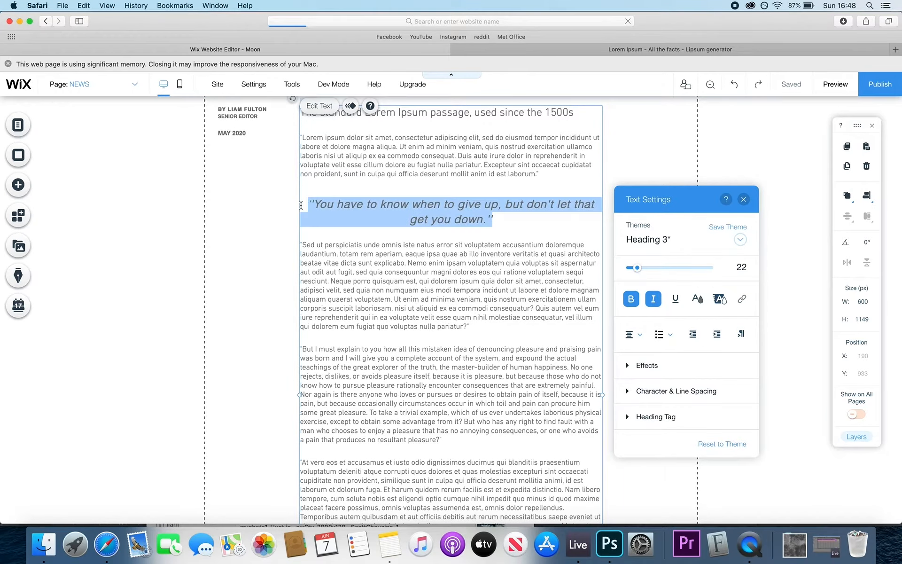
pyautogui.scroll(-7, 373, 227)
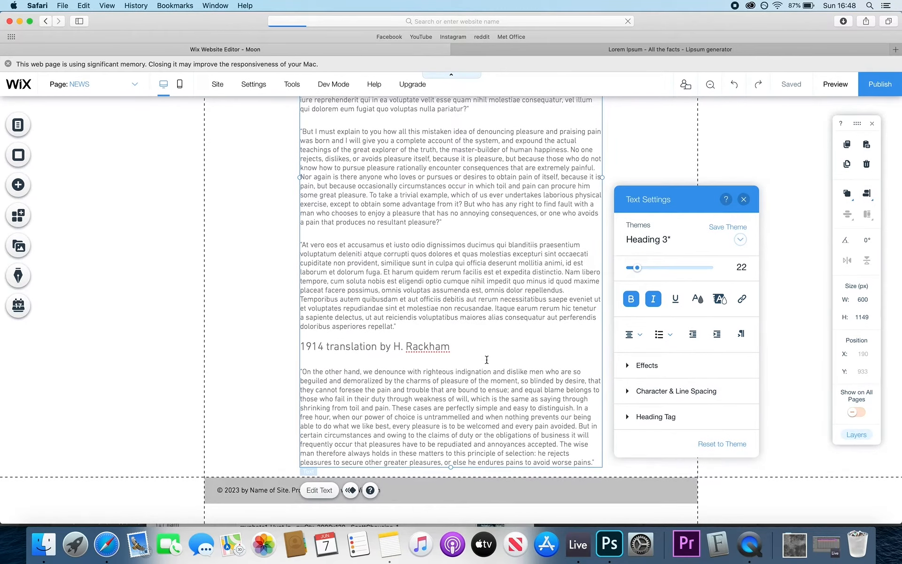
pyautogui.moveTo(452, 346); pyautogui.dragTo(295, 345)
# - Paste the pull quote over the 1914 heading and centre-align it
pyautogui.press('super+v')
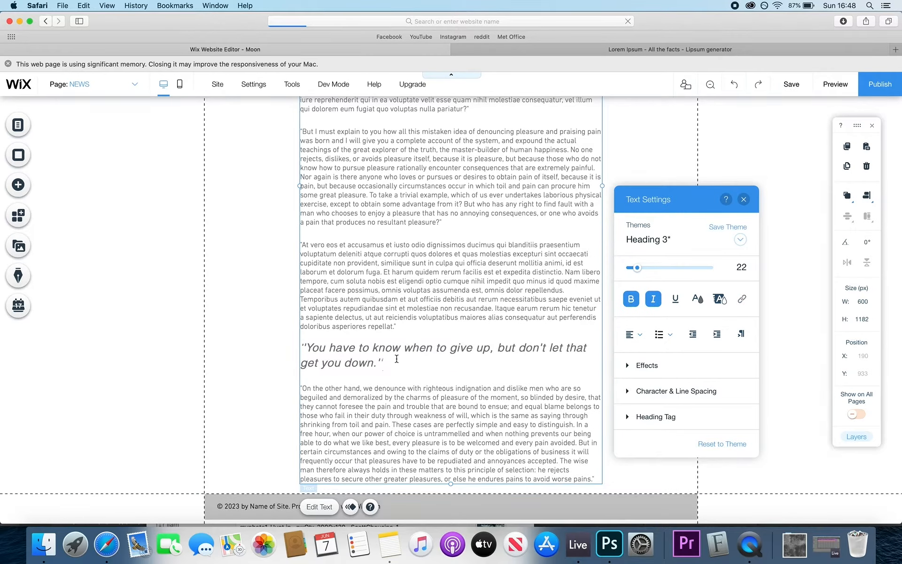
pyautogui.moveTo(384, 364); pyautogui.dragTo(292, 348)
pyautogui.click(633, 334)
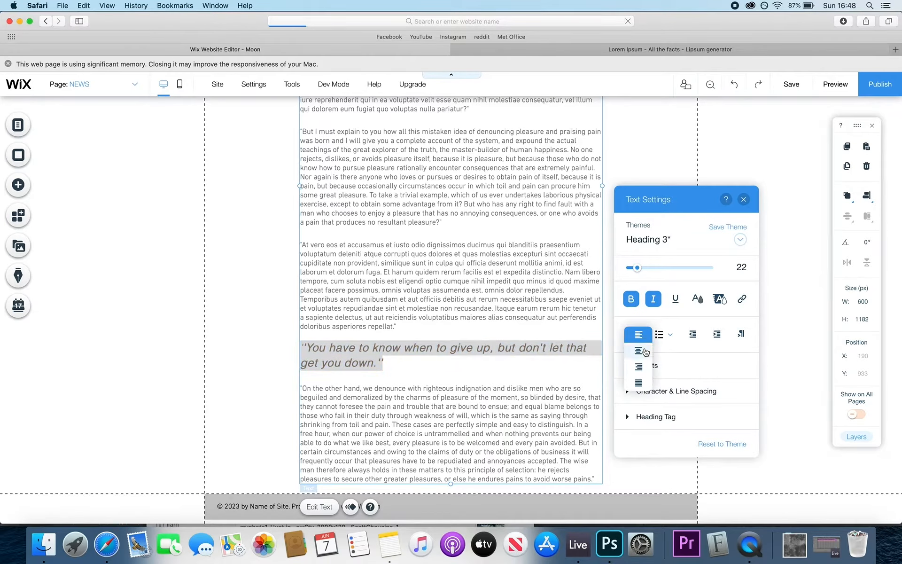
pyautogui.click(641, 356)
# - Reword it to 'It's hard to stay healthy when you're on the road, but with determination it's possible!'
pyautogui.click(427, 353)
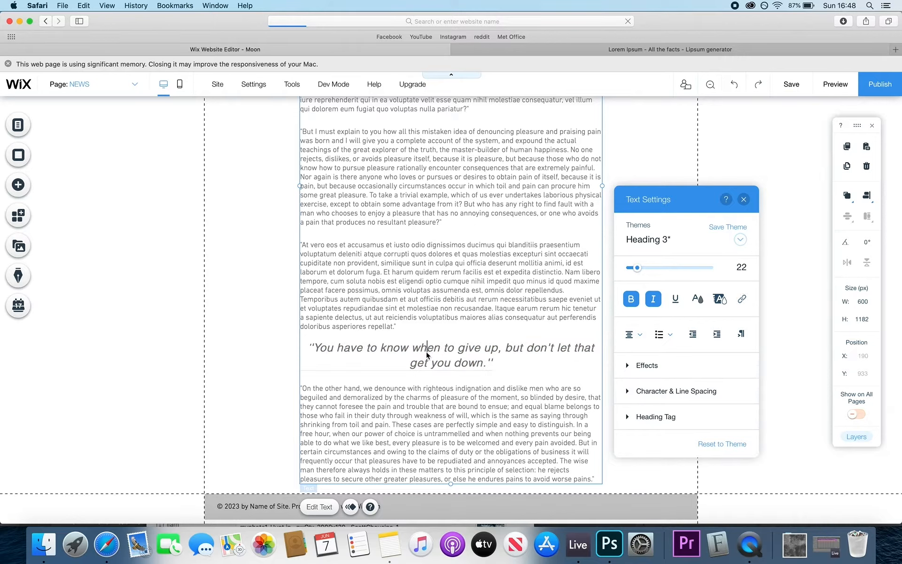
pyautogui.moveTo(486, 364); pyautogui.dragTo(316, 350)
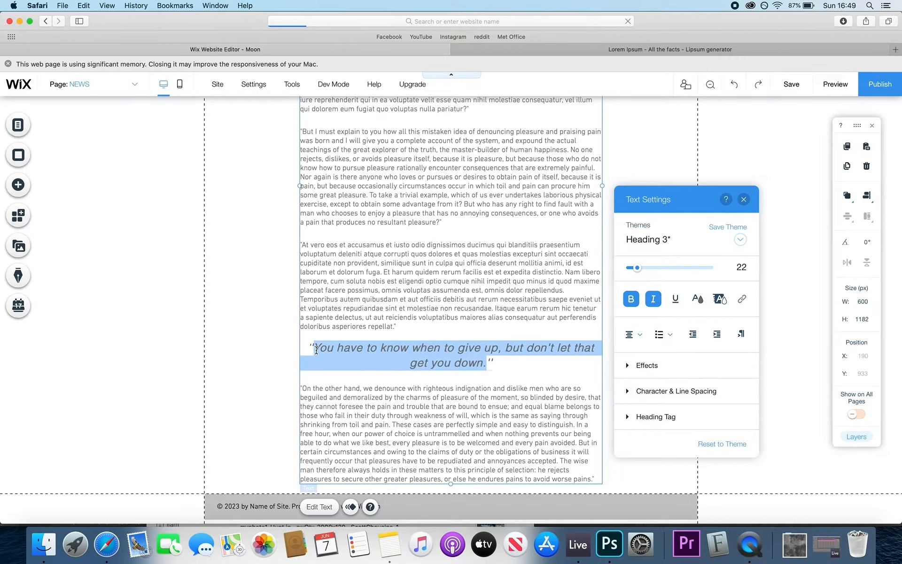
pyautogui.write("It's hard to s")
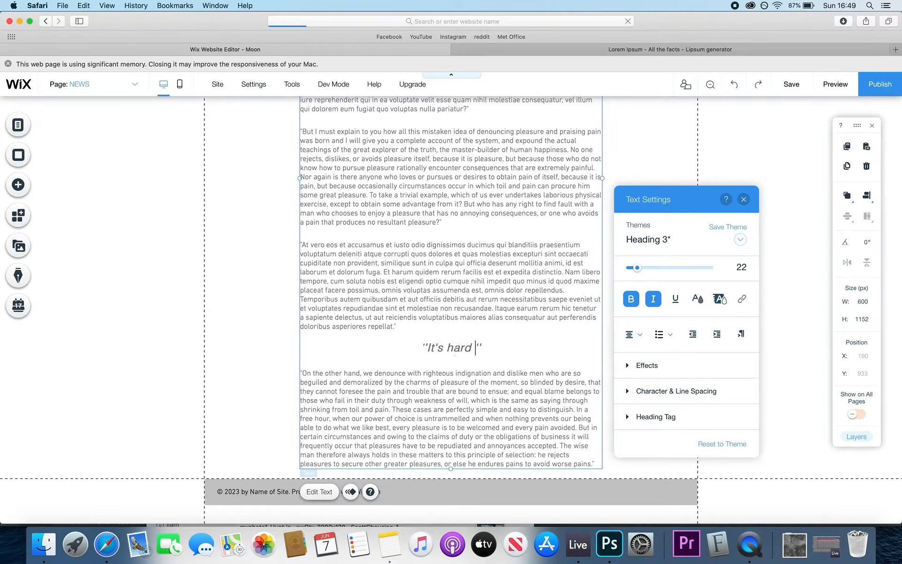
pyautogui.write('tay healthy when you')
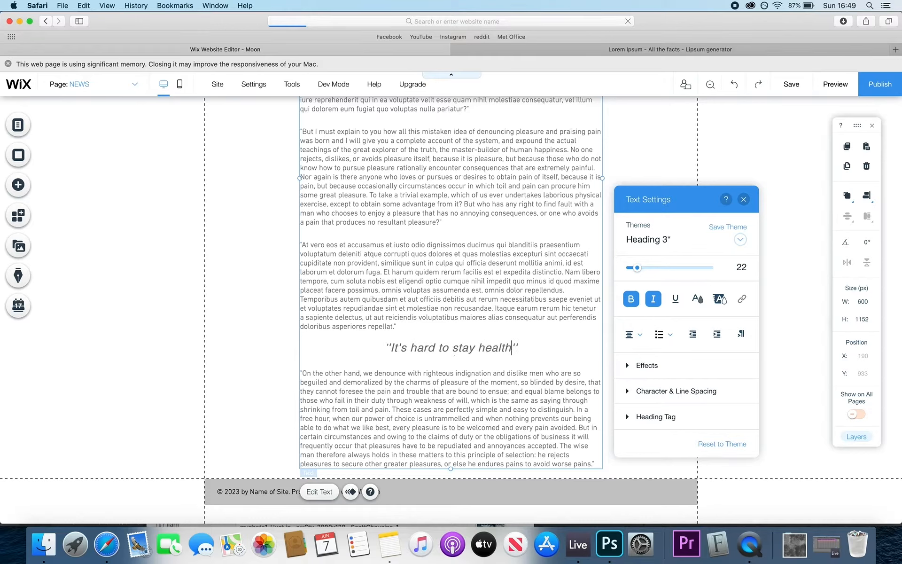
pyautogui.write("'re on the road, but")
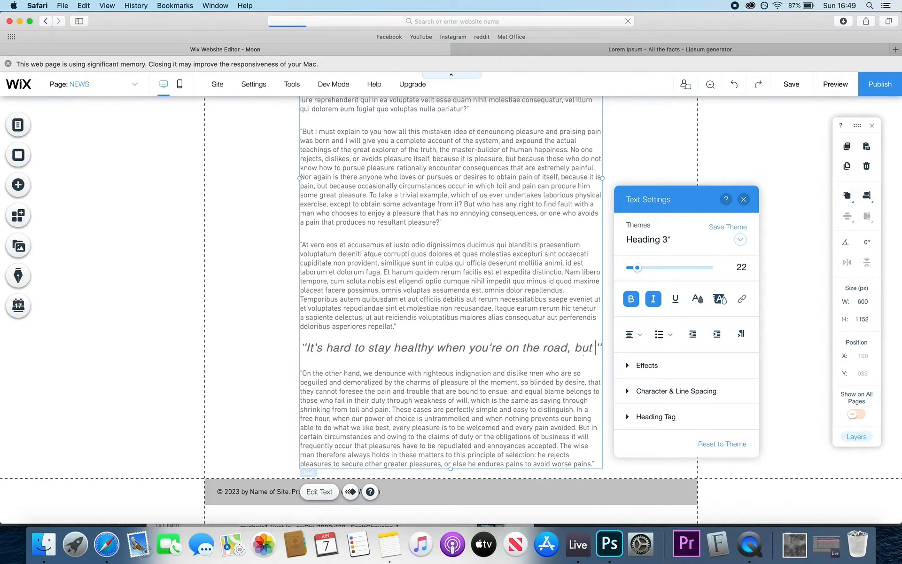
pyautogui.write(' with determ')
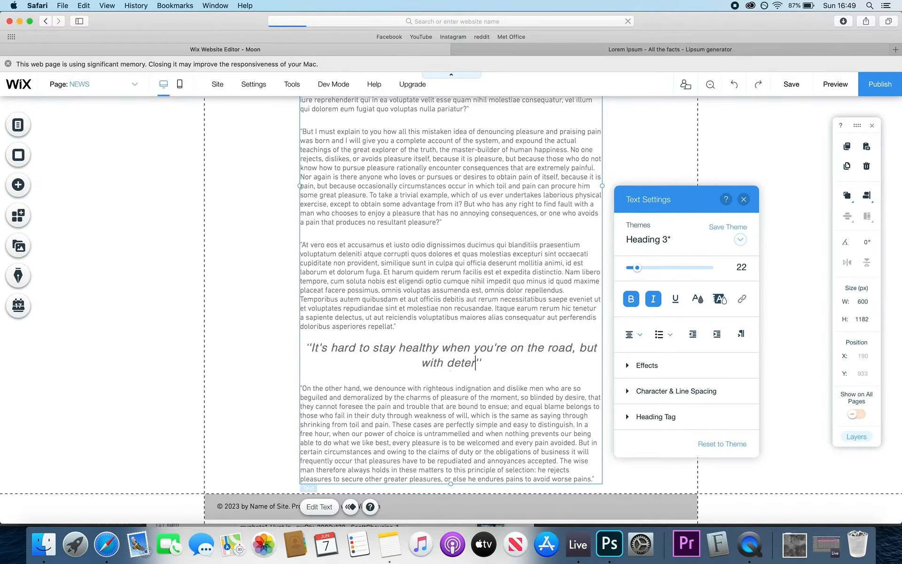
pyautogui.write("ination it's posi")
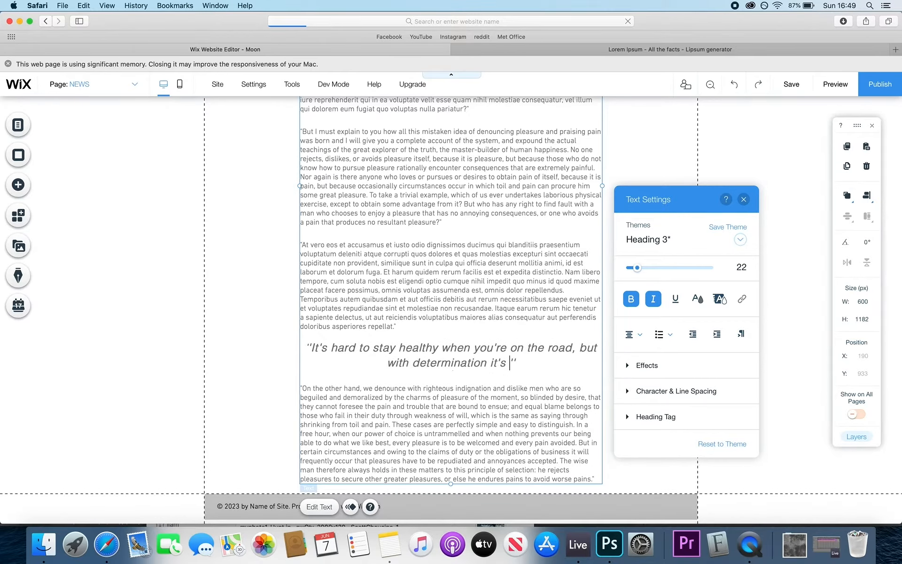
pyautogui.write('ible')
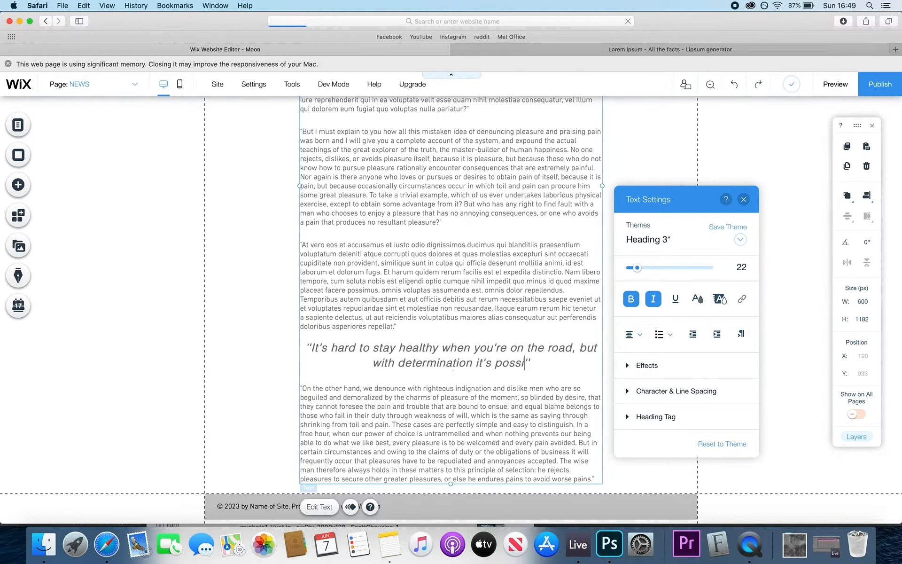
pyautogui.press('BackSpace')
pyautogui.write('!')
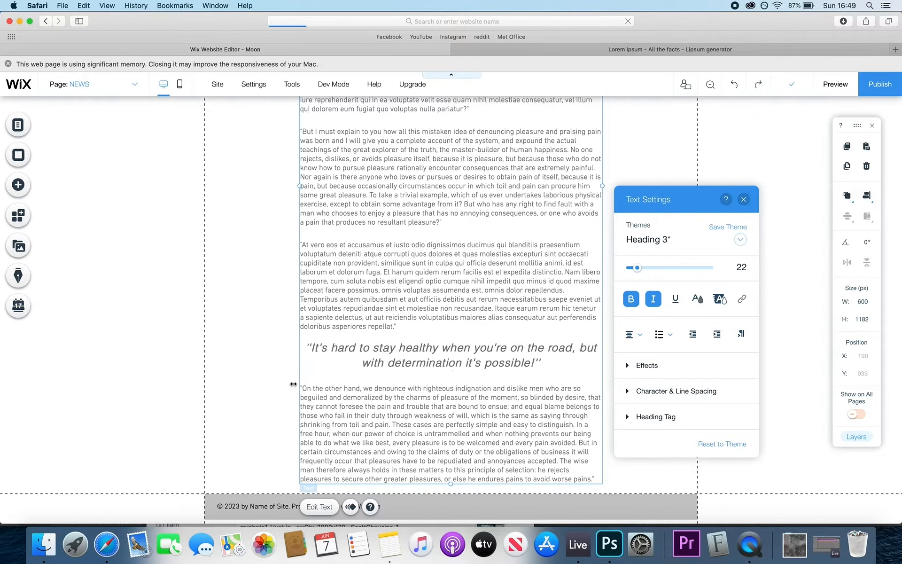
pyautogui.click(368, 393)
pyautogui.scroll(5, 470, 372)
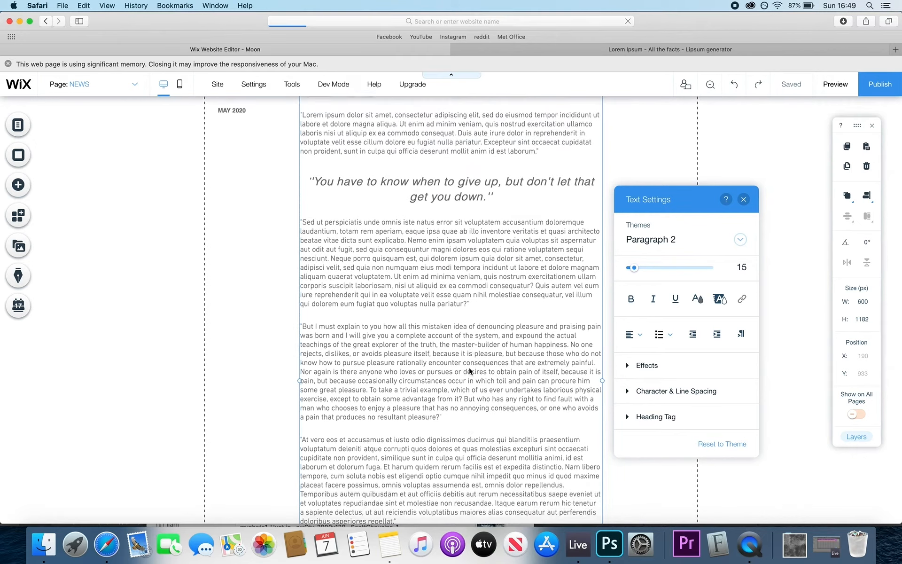
pyautogui.scroll(-3, 470, 371)
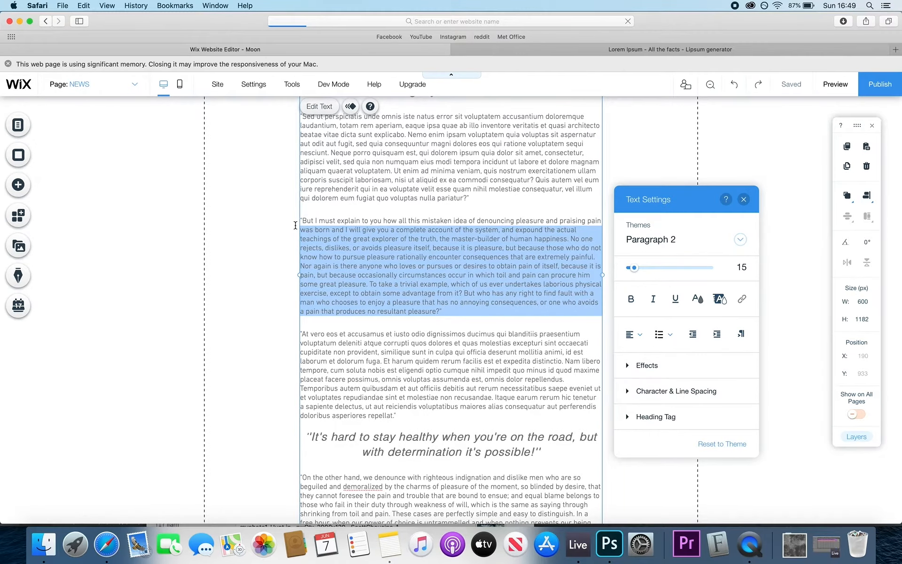
pyautogui.press('BackSpace')
pyautogui.scroll(3, 437, 225)
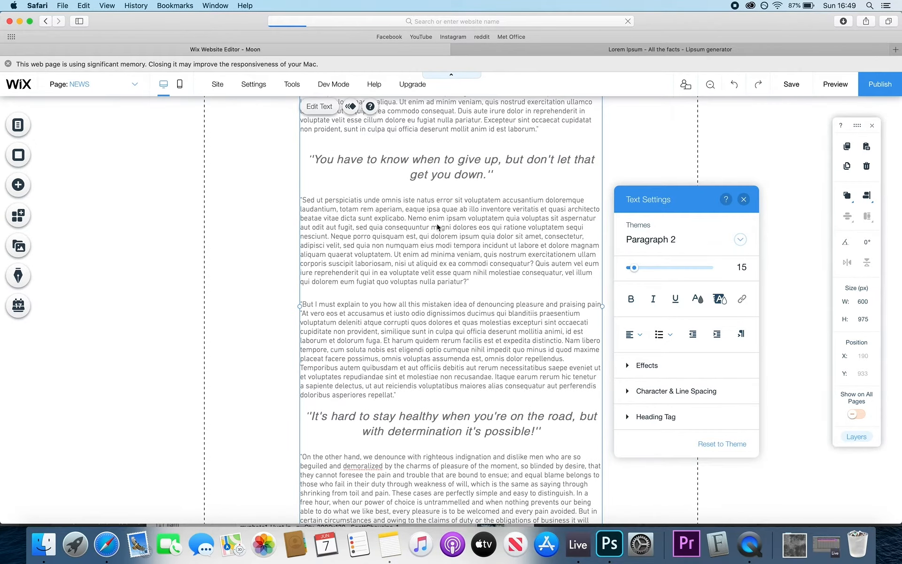
pyautogui.scroll(-3, 437, 228)
pyautogui.moveTo(403, 311); pyautogui.dragTo(283, 214)
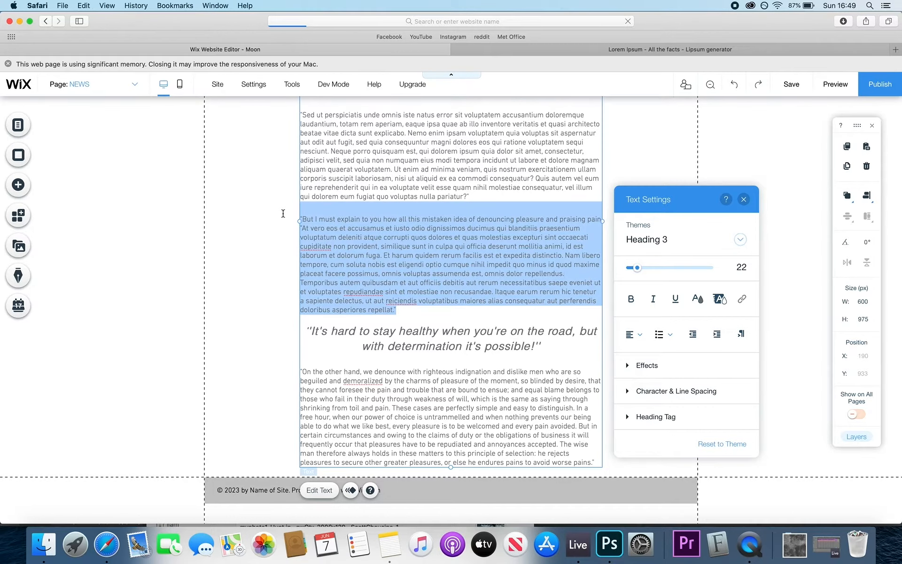
pyautogui.press('BackSpace')
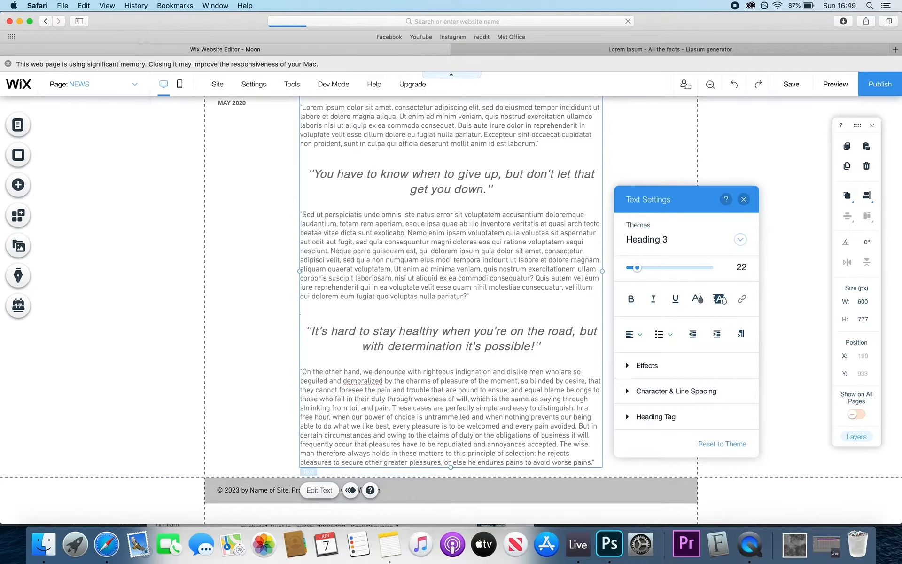
pyautogui.click(744, 199)
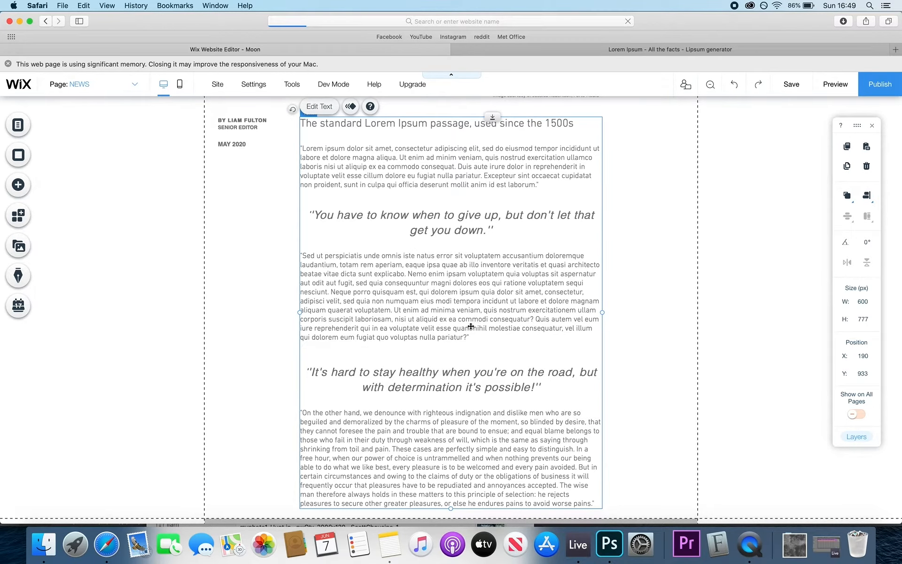
pyautogui.scroll(-1, 471, 326)
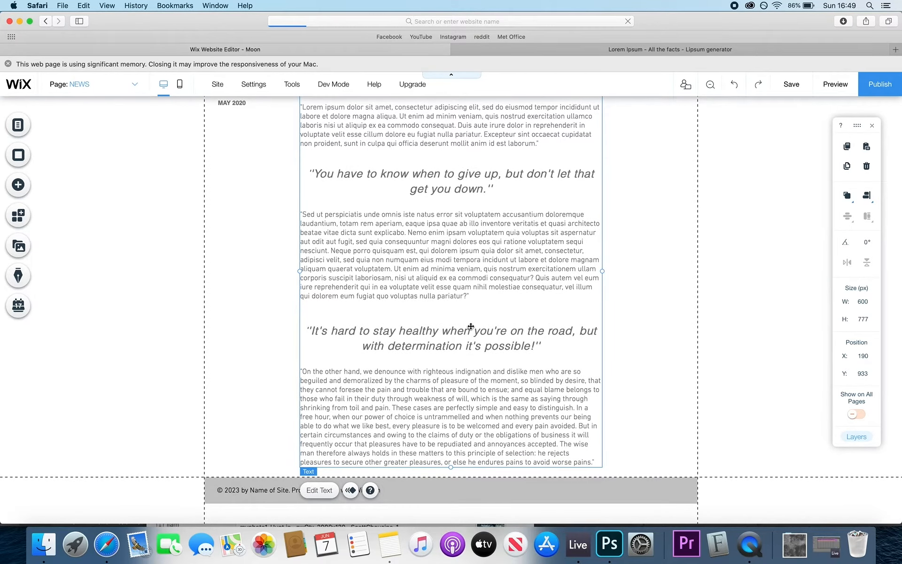
pyautogui.scroll(4, 471, 326)
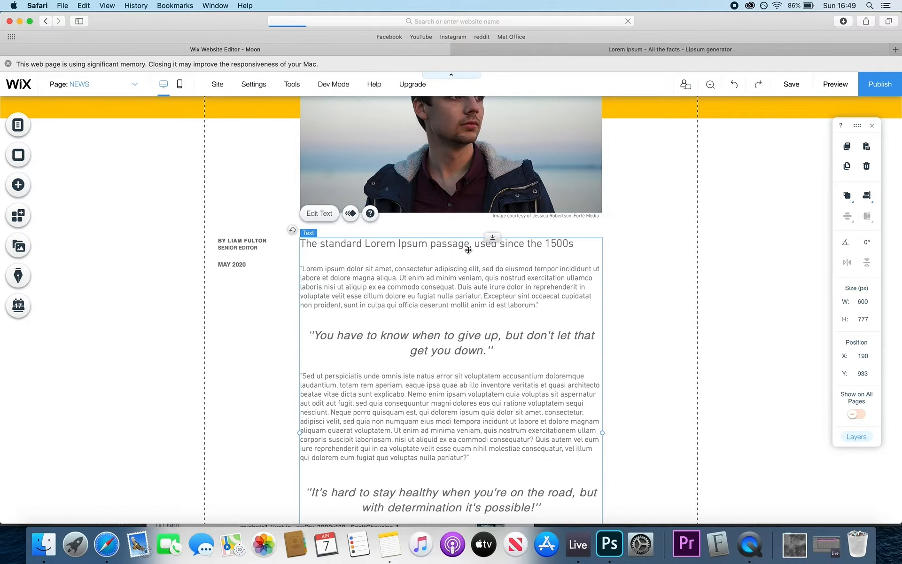
pyautogui.click(665, 233)
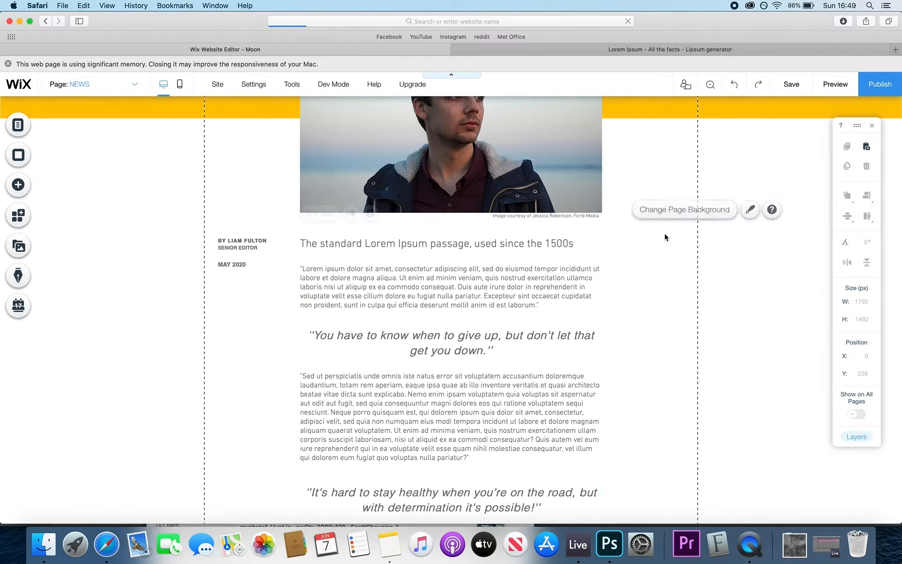
pyautogui.scroll(4, 745, 314)
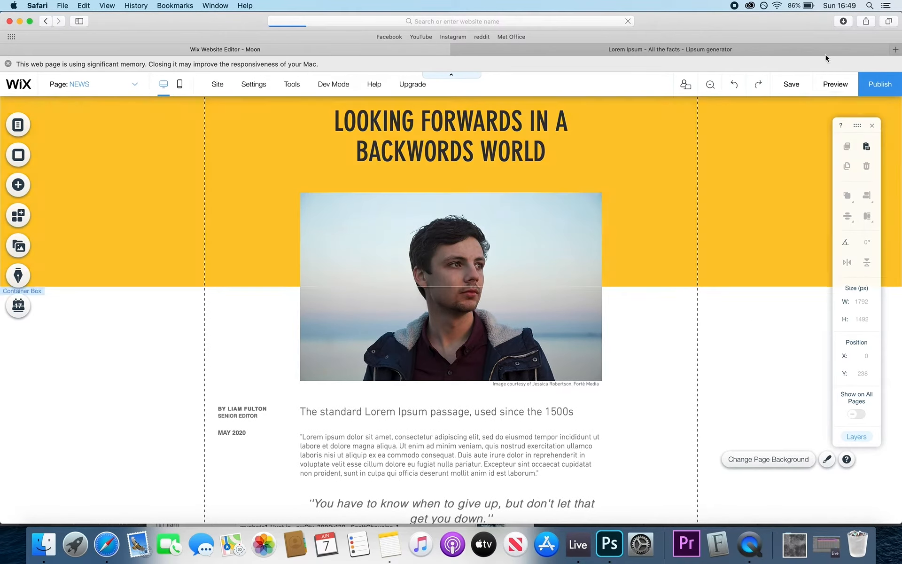
pyautogui.click(835, 84)
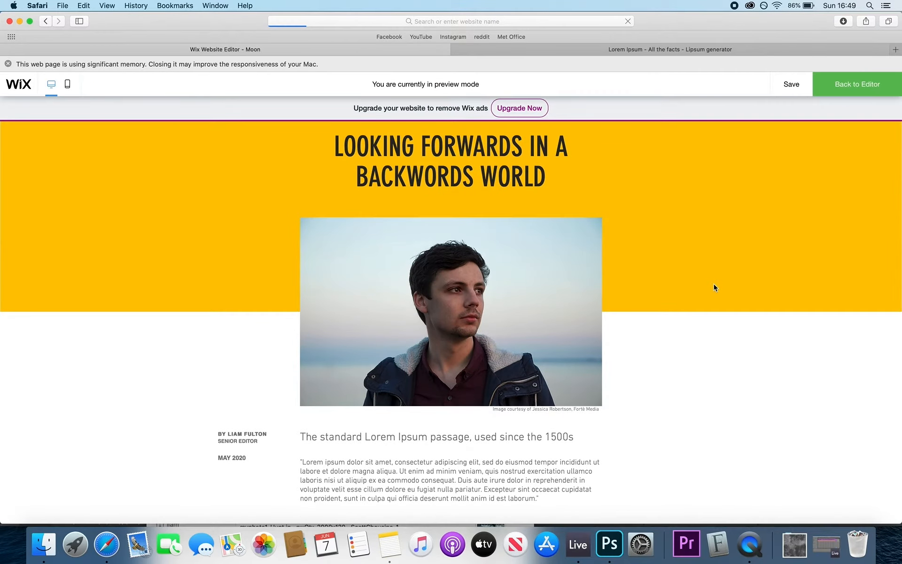
pyautogui.scroll(-10, 713, 285)
pyautogui.scroll(8, 714, 287)
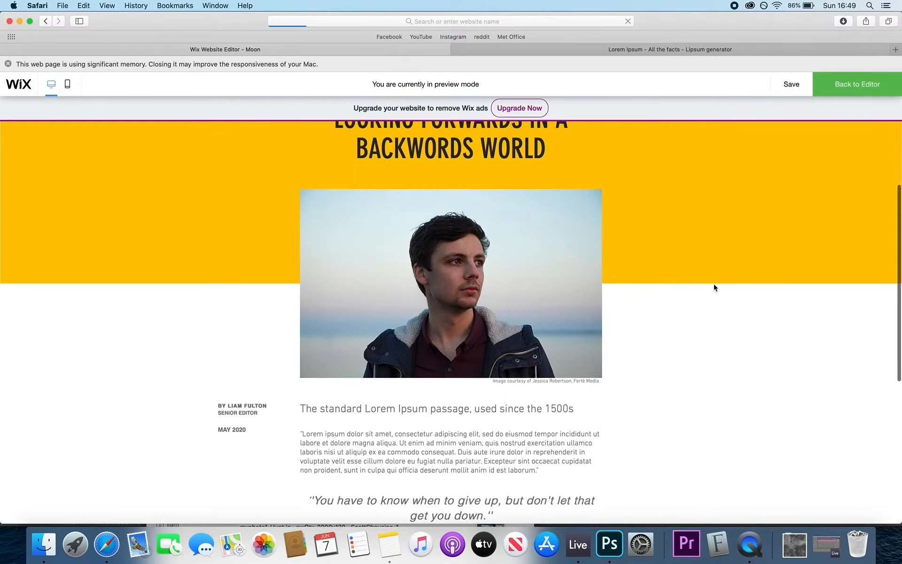
pyautogui.scroll(-3, 714, 287)
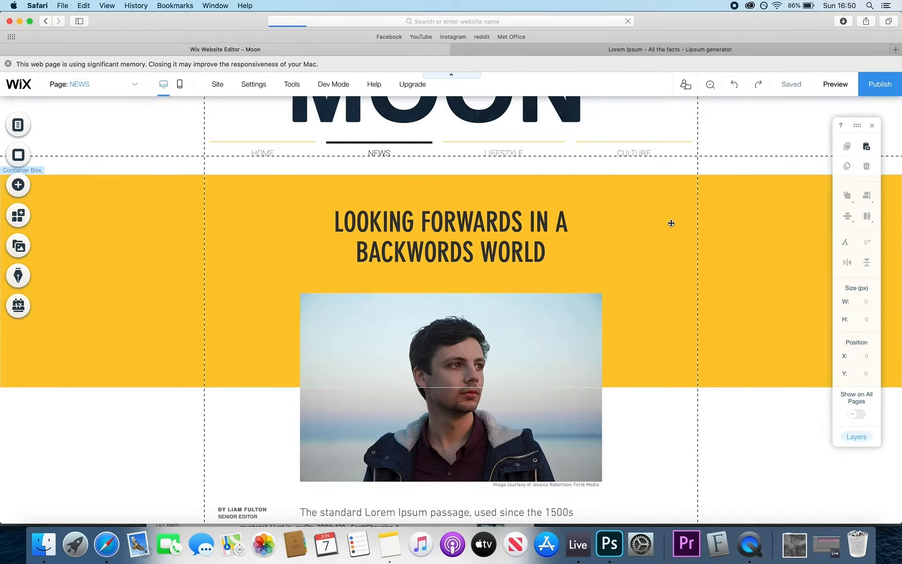
# - Stretch the NEWS page footer from 82 px to about 173 px tall
pyautogui.scroll(3, 671, 223)
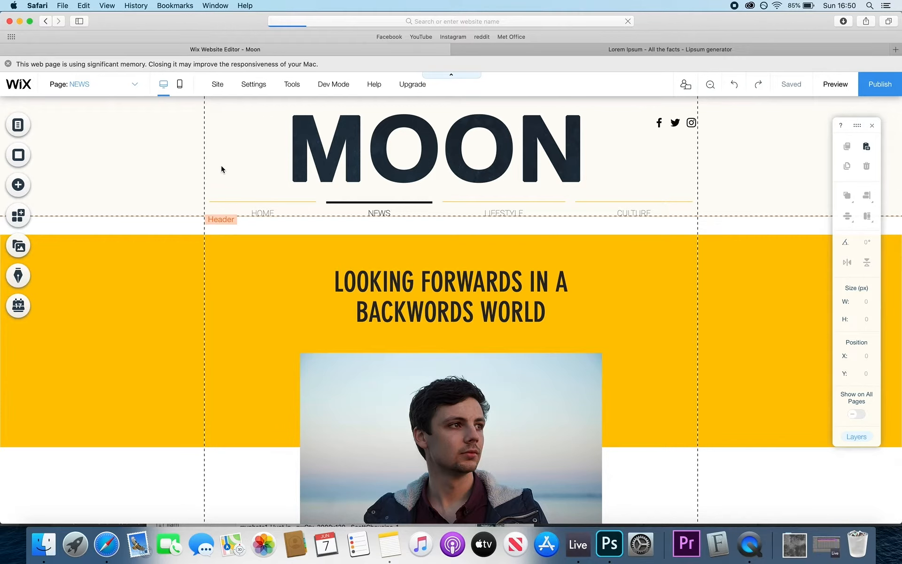
pyautogui.scroll(-15, 221, 165)
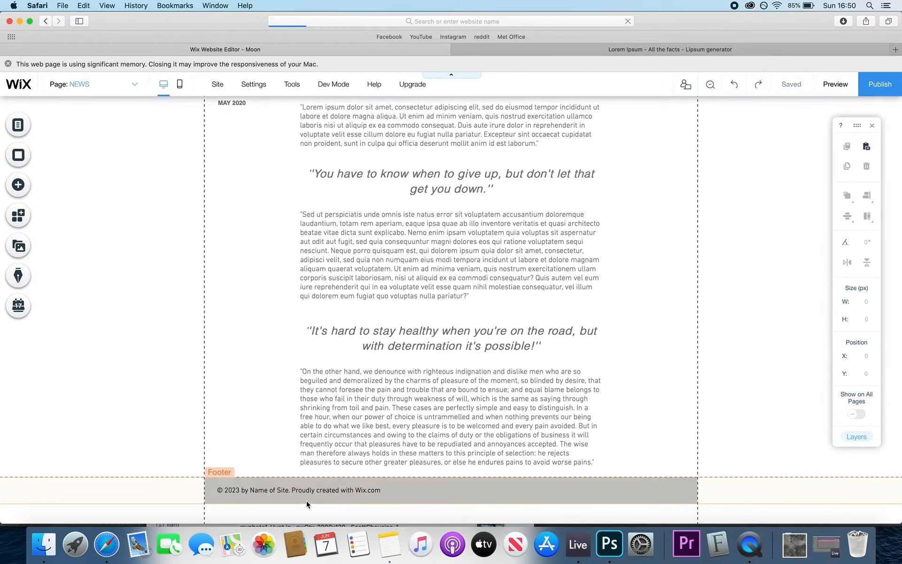
pyautogui.click(451, 495)
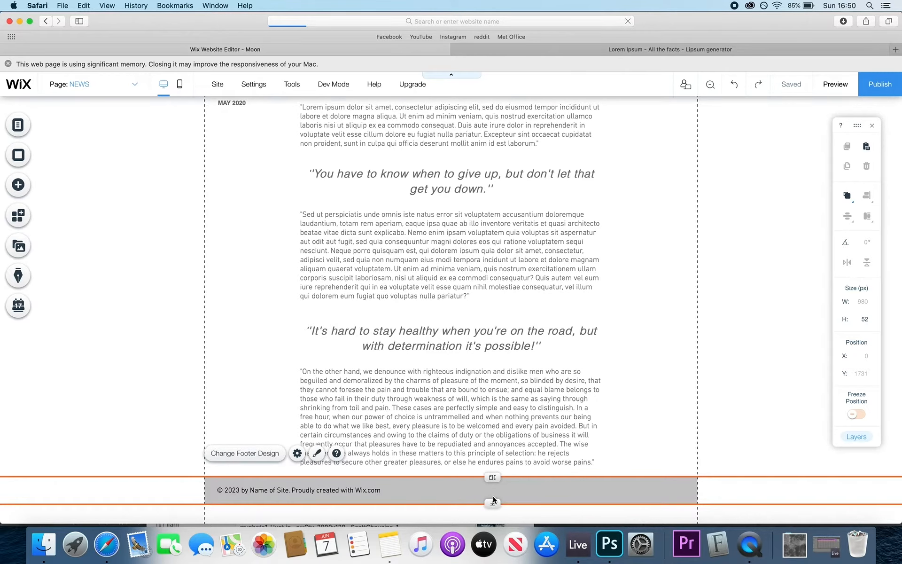
pyautogui.moveTo(493, 499); pyautogui.dragTo(492, 540)
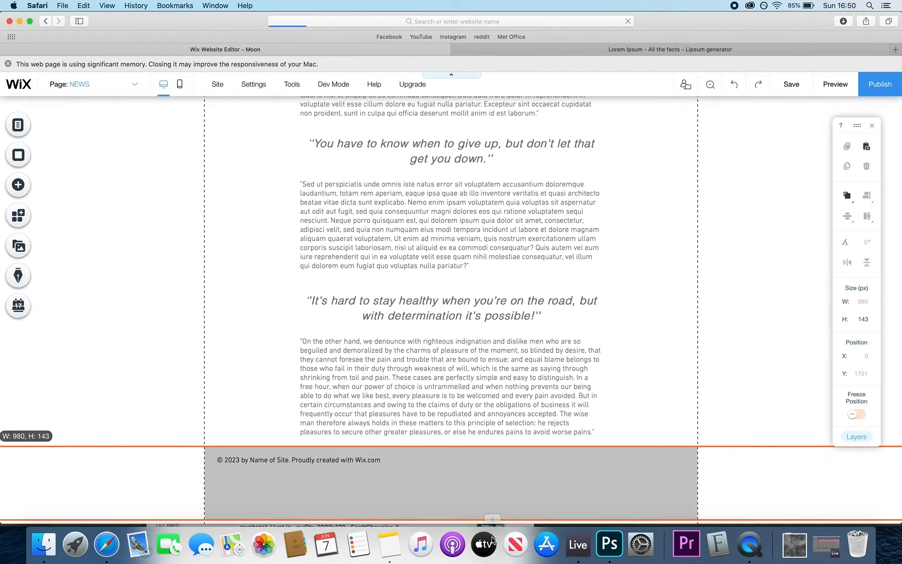
pyautogui.moveTo(492, 504); pyautogui.dragTo(491, 535)
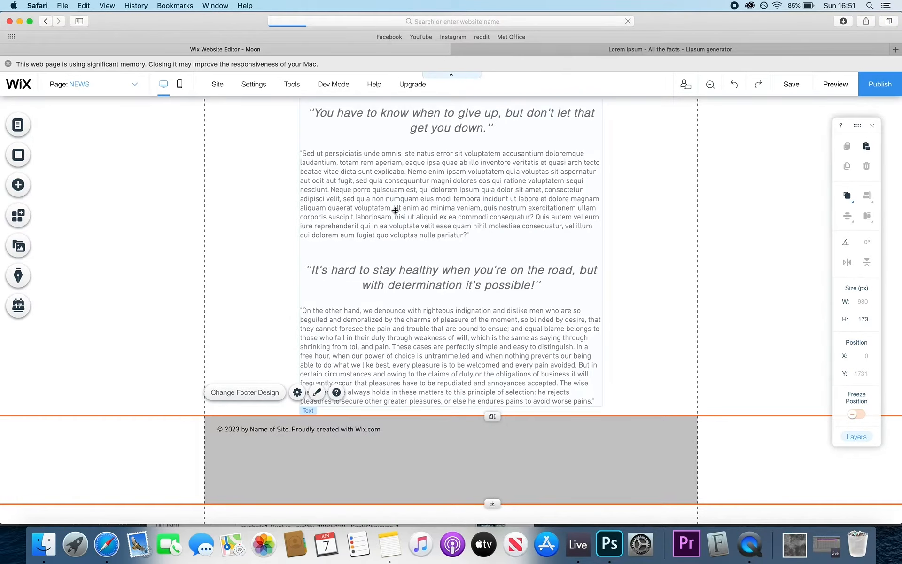
# - Add a heading text to the footer reading PRIVACY POLICY at size 15
pyautogui.click(18, 184)
pyautogui.scroll(-1, 263, 263)
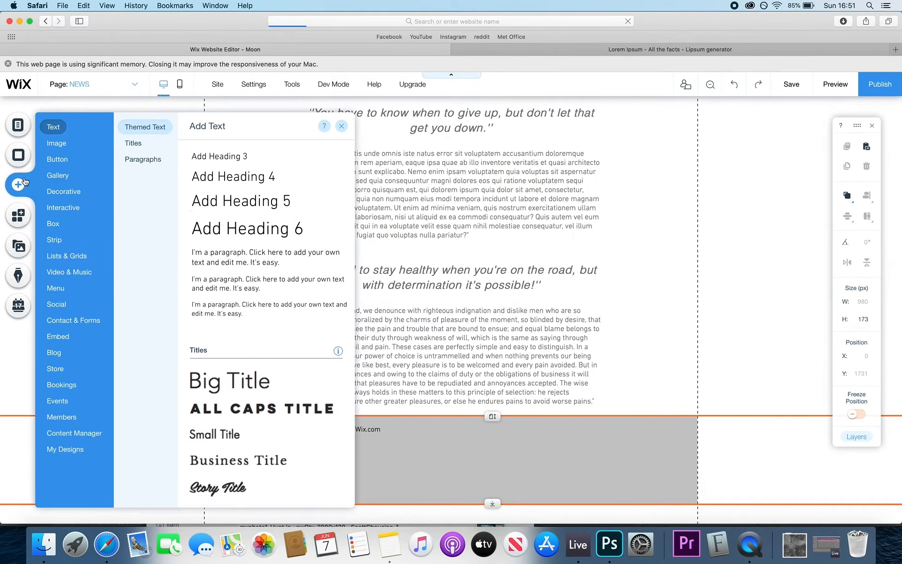
pyautogui.click(133, 143)
pyautogui.scroll(5, 260, 223)
pyautogui.scroll(2, 259, 223)
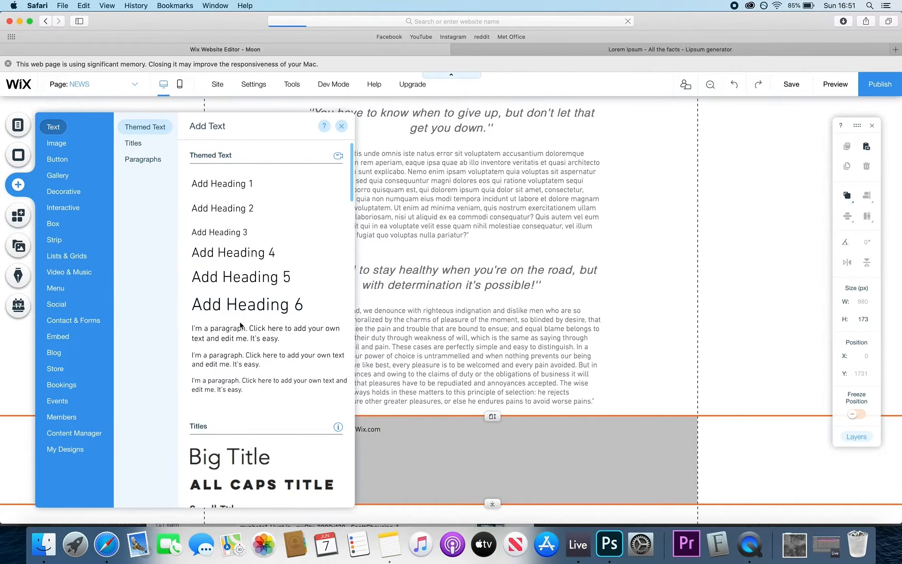
pyautogui.moveTo(226, 180); pyautogui.dragTo(471, 467)
pyautogui.doubleClick(454, 473)
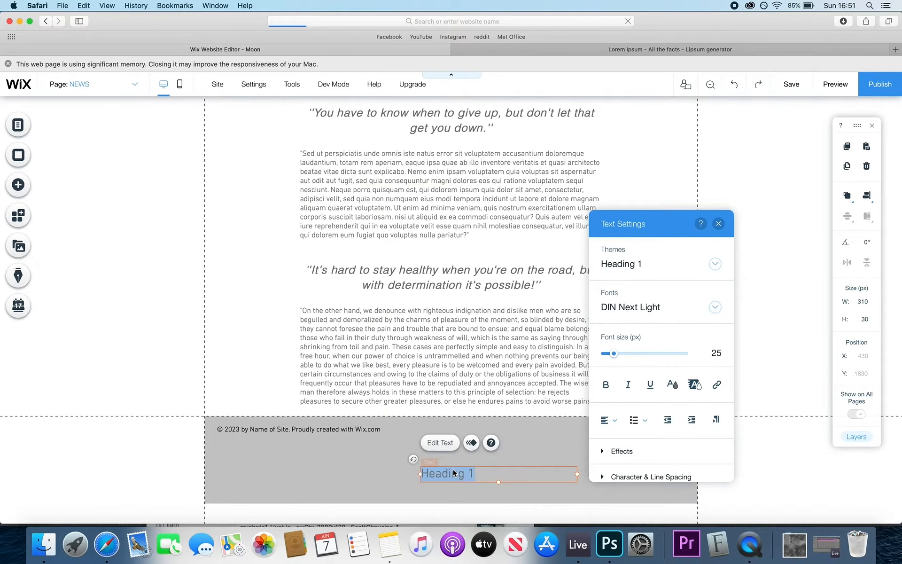
pyautogui.write('PRIV')
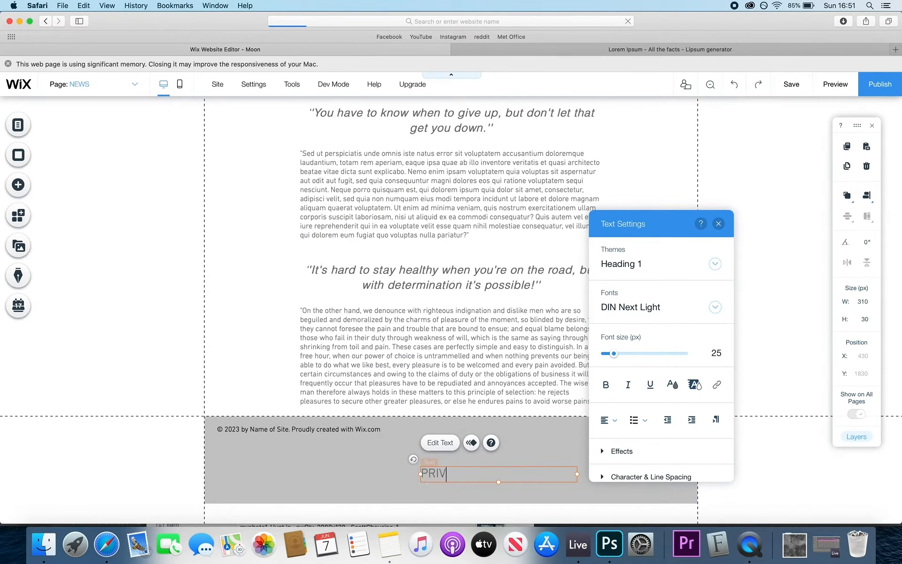
pyautogui.write('ACY POLICY')
pyautogui.press('super+a')
pyautogui.click(716, 353)
pyautogui.click(714, 332)
pyautogui.click(566, 489)
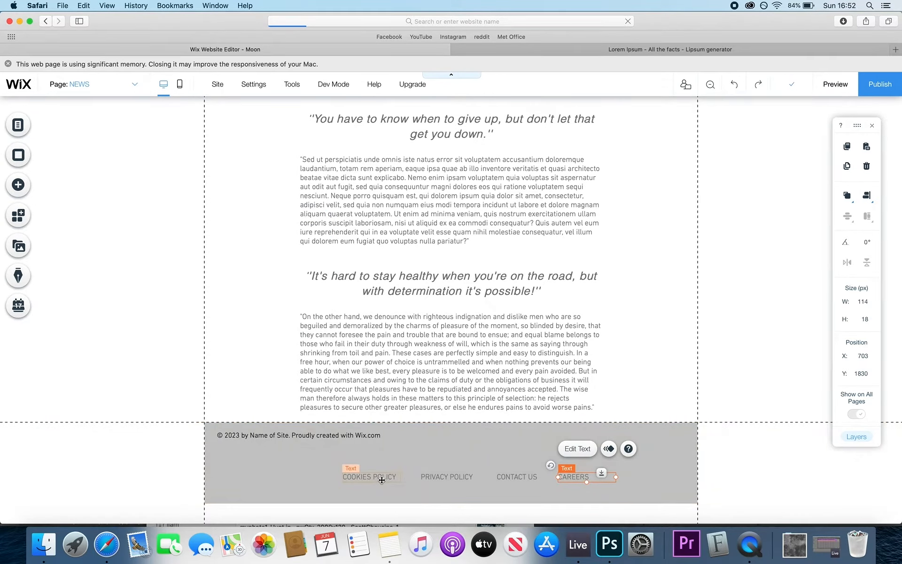
# - Space COOKIES POLICY, PRIVACY POLICY, CONTACT US and CAREERS evenly along one row
pyautogui.moveTo(381, 480); pyautogui.dragTo(348, 480)
pyautogui.moveTo(437, 478)
pyautogui.mouseDown()
pyautogui.moveTo(418, 477)
pyautogui.moveTo(426, 477)
pyautogui.mouseUp()
pyautogui.moveTo(513, 477); pyautogui.dragTo(506, 478)
pyautogui.moveTo(566, 478); pyautogui.dragTo(594, 479)
pyautogui.moveTo(350, 478); pyautogui.dragTo(348, 477)
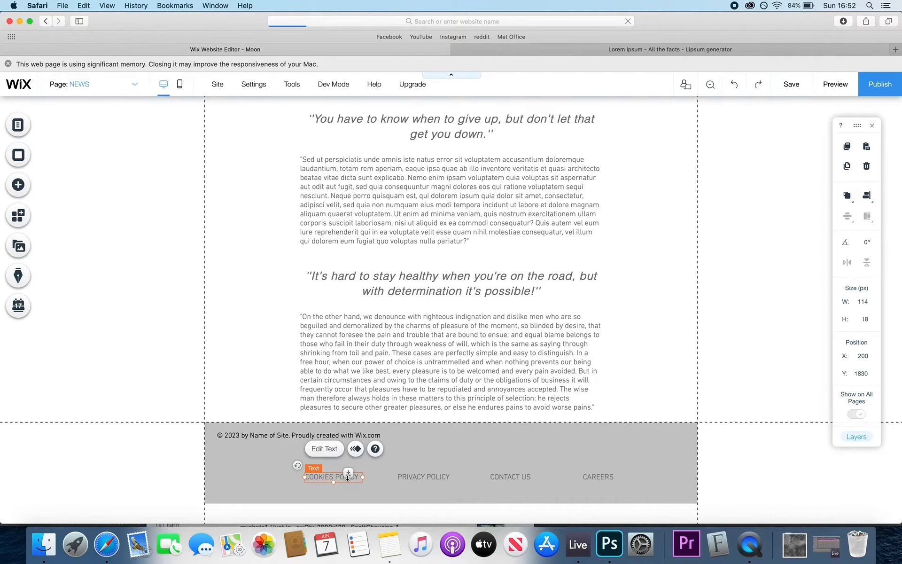
# - Select all four footer links and shift them left together
pyautogui.click(606, 477)
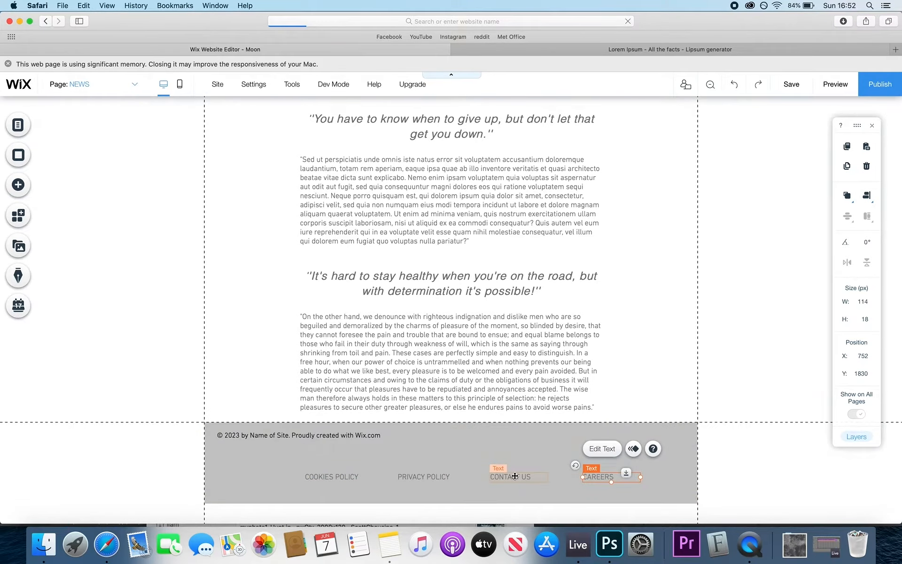
pyautogui.keyDown('shift'); pyautogui.click(515, 476); pyautogui.keyUp('shift')
pyautogui.keyDown('shift'); pyautogui.click(423, 477); pyautogui.keyUp('shift')
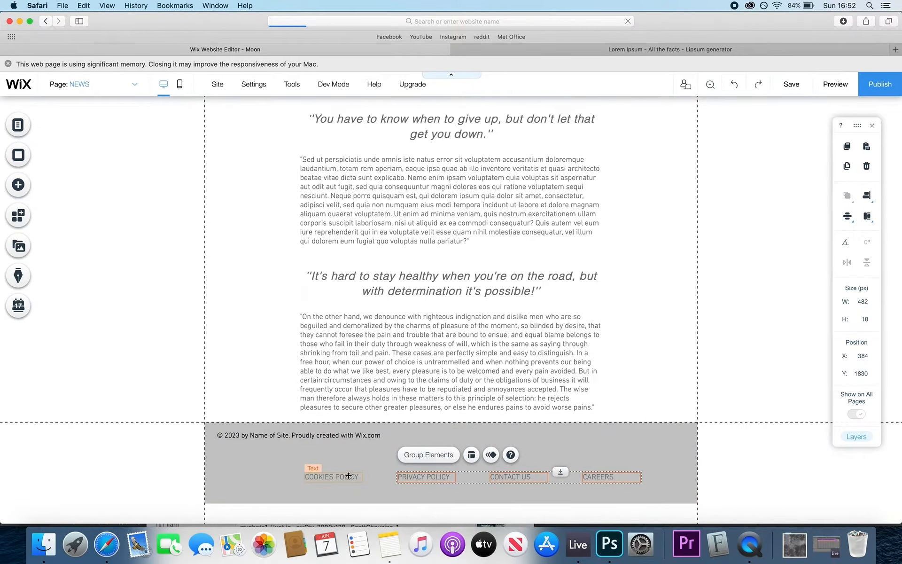
pyautogui.keyDown('shift'); pyautogui.click(332, 477); pyautogui.keyUp('shift')
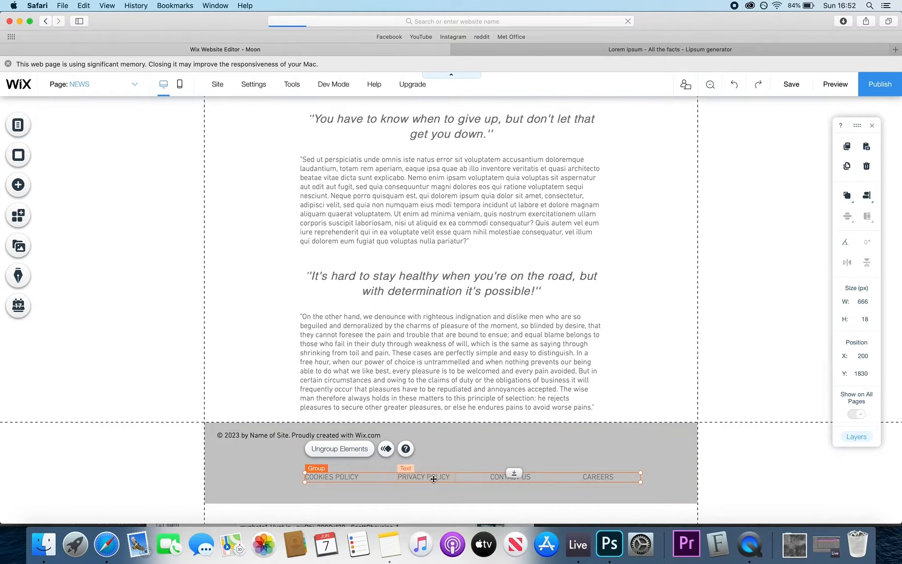
pyautogui.moveTo(424, 478)
pyautogui.mouseDown()
pyautogui.moveTo(408, 478)
pyautogui.moveTo(415, 473)
pyautogui.moveTo(415, 487)
pyautogui.mouseUp()
# - Change the copyright text to © 2020 GROUND WAVE PUBLISHING
pyautogui.click(271, 434)
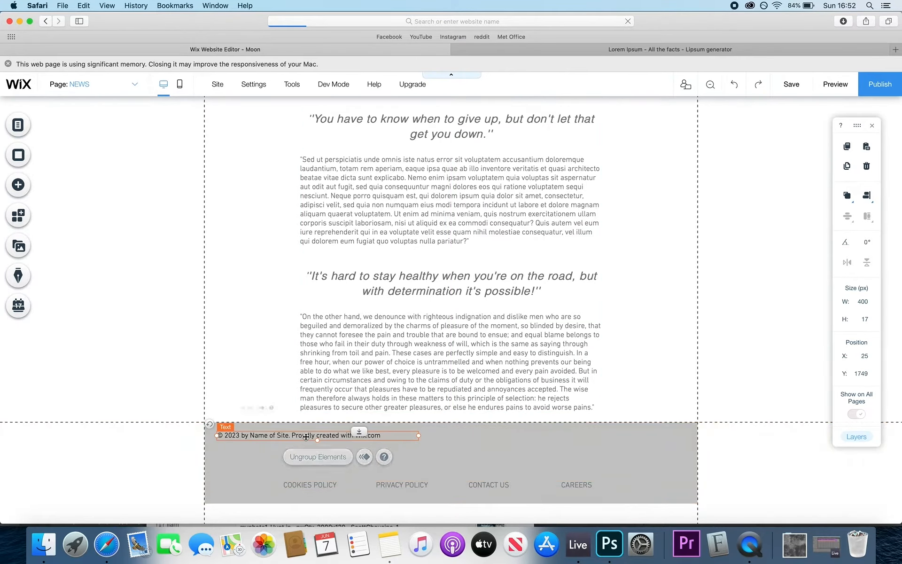
pyautogui.doubleClick(271, 434)
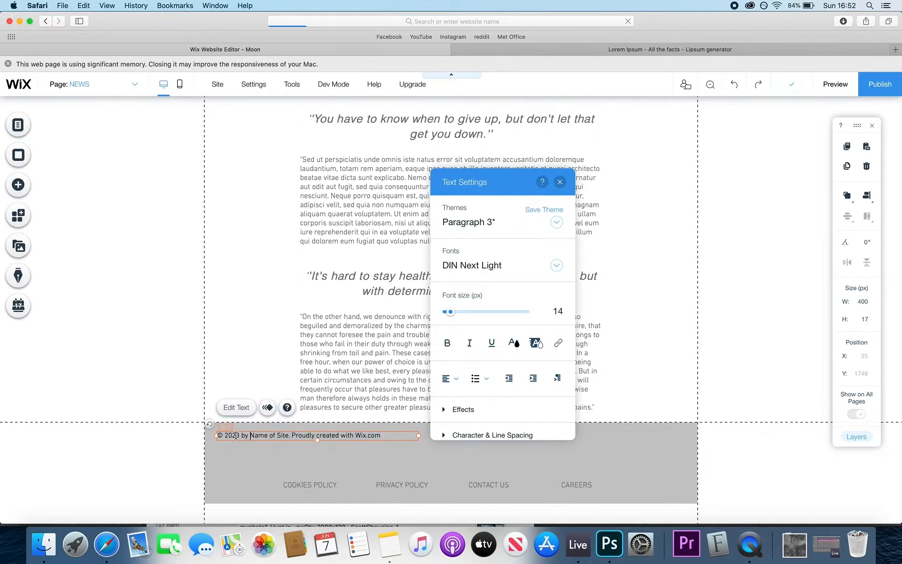
pyautogui.write('02020')
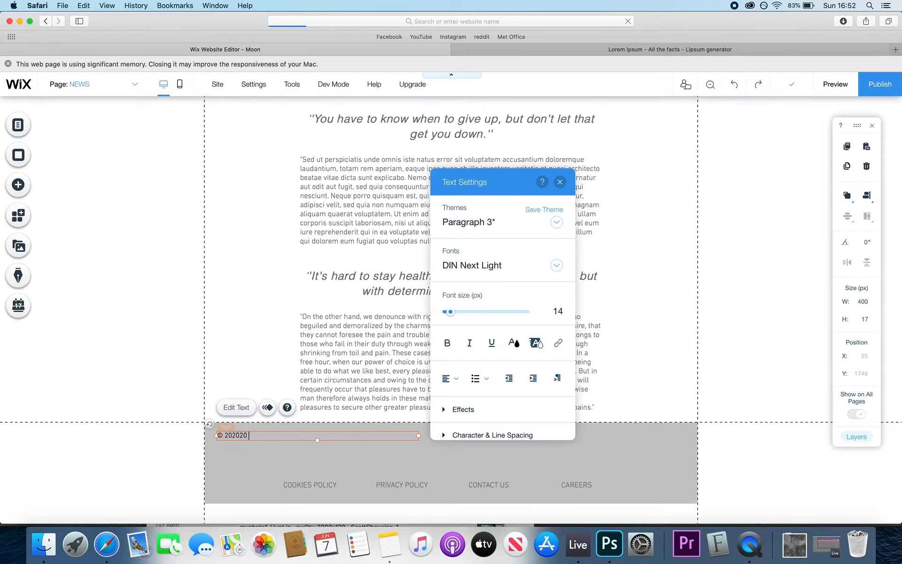
pyautogui.press('BackSpace')
pyautogui.press('BackSpace')
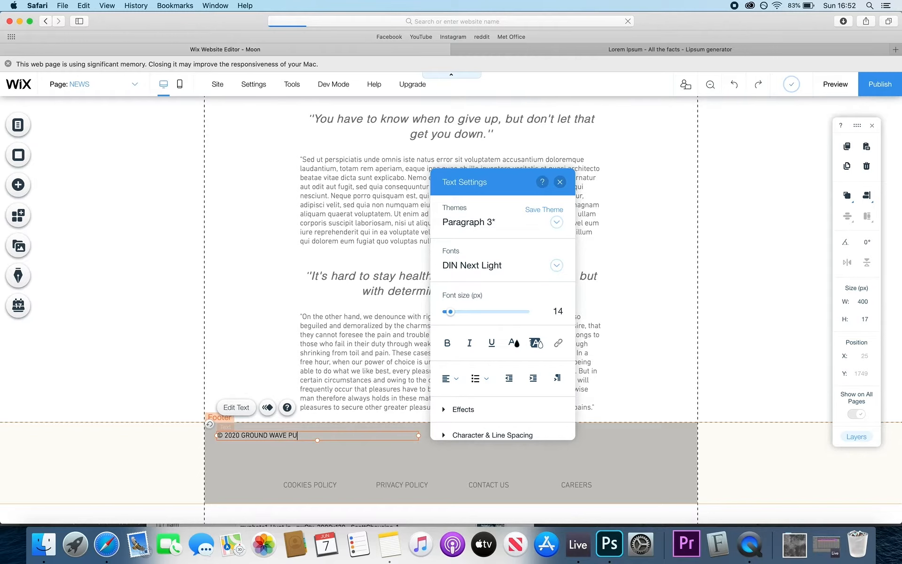
pyautogui.write('PUBLISHING')
pyautogui.click(254, 498)
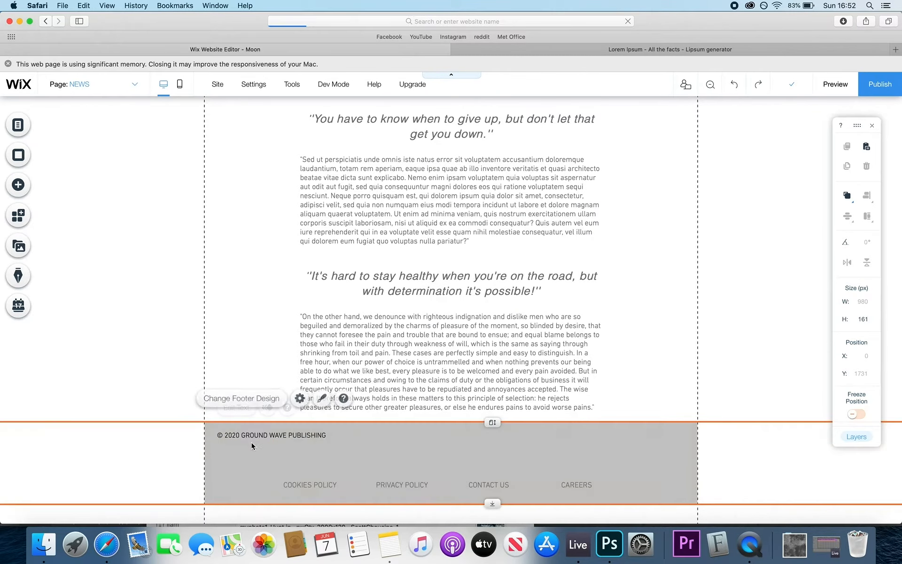
# - Centre the narrowed copyright line below the link row and grow the footer to 213 px
pyautogui.click(268, 436)
pyautogui.moveTo(267, 436); pyautogui.dragTo(443, 466)
pyautogui.click(458, 492)
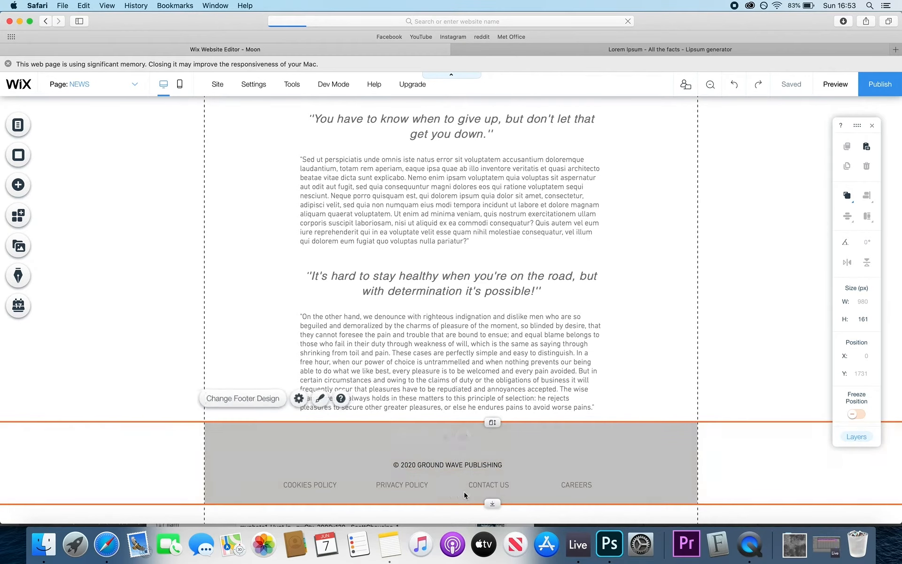
pyautogui.moveTo(494, 504); pyautogui.dragTo(484, 511)
pyautogui.click(480, 461)
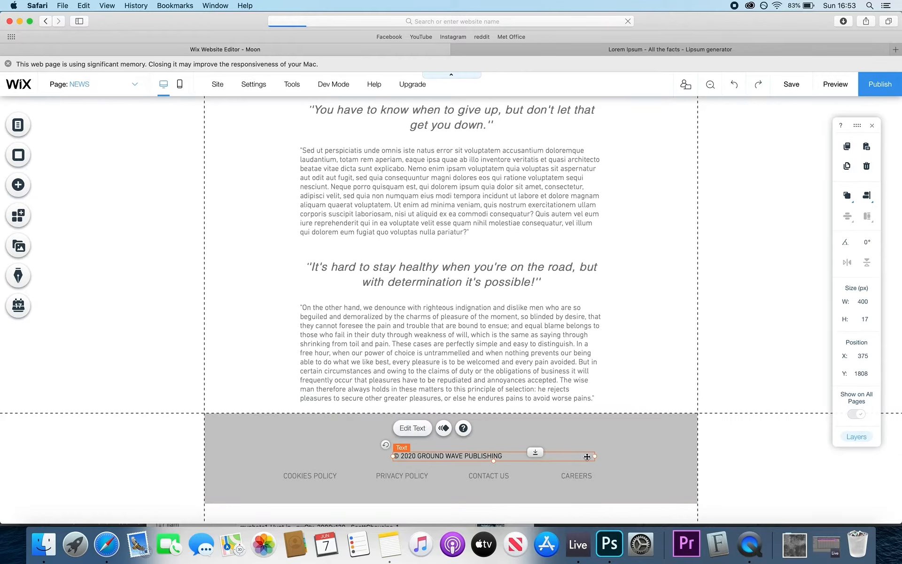
pyautogui.moveTo(594, 456); pyautogui.dragTo(457, 496)
pyautogui.click(458, 452)
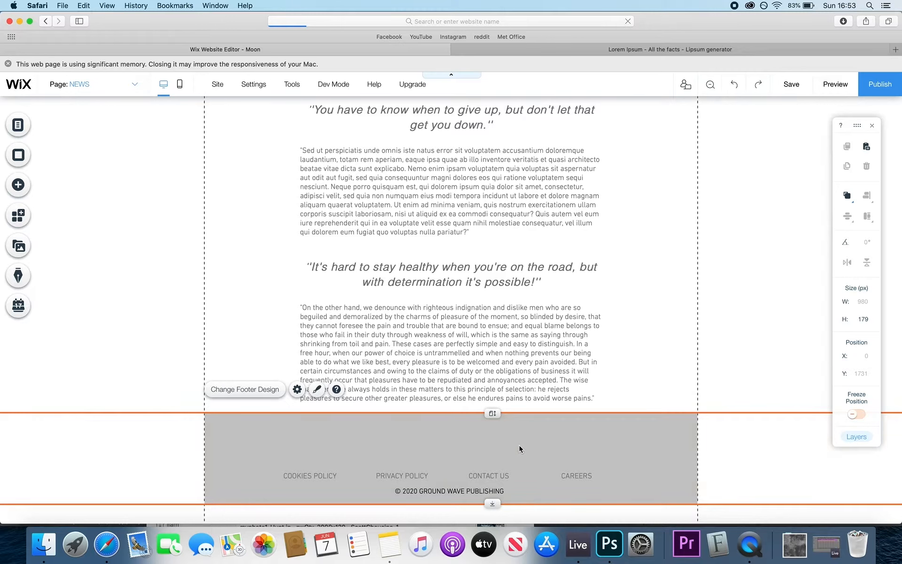
pyautogui.moveTo(487, 502); pyautogui.dragTo(490, 511)
pyautogui.click(475, 476)
pyautogui.moveTo(473, 476)
pyautogui.mouseDown()
pyautogui.moveTo(473, 489)
pyautogui.moveTo(484, 459)
pyautogui.moveTo(484, 469)
pyautogui.mouseUp()
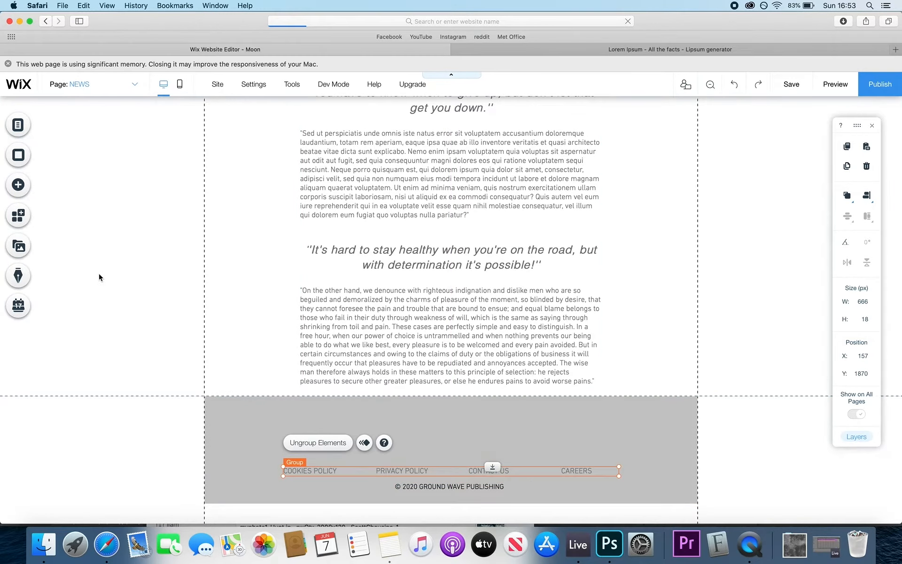
# - Browse the Button elements, close them, then show the Text elements in Add Elements
pyautogui.click(18, 184)
pyautogui.click(72, 167)
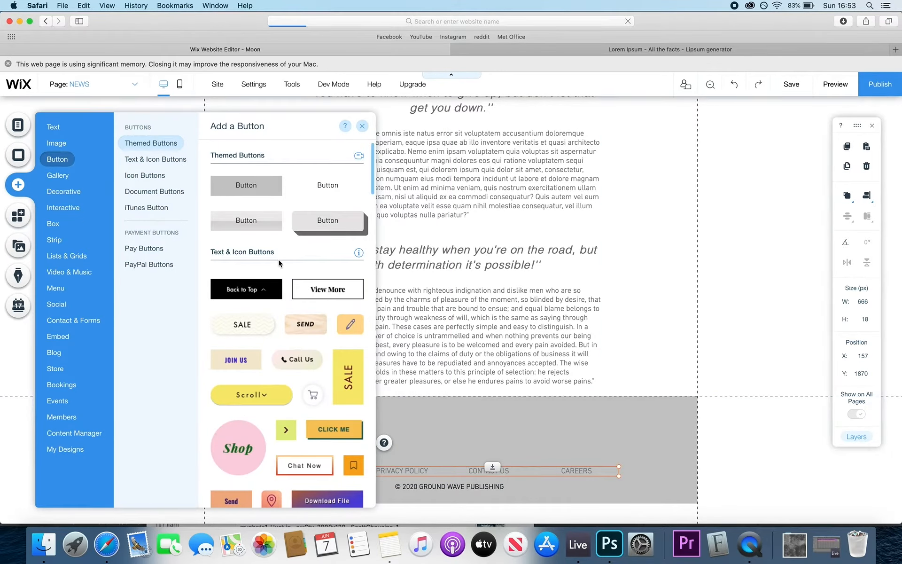
pyautogui.scroll(-3, 278, 258)
pyautogui.scroll(-10, 279, 263)
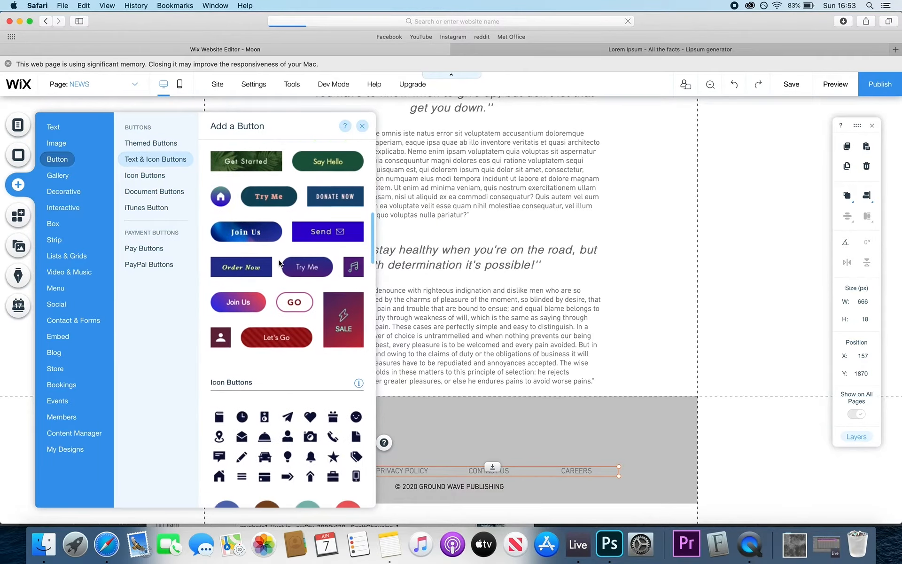
pyautogui.scroll(-10, 279, 264)
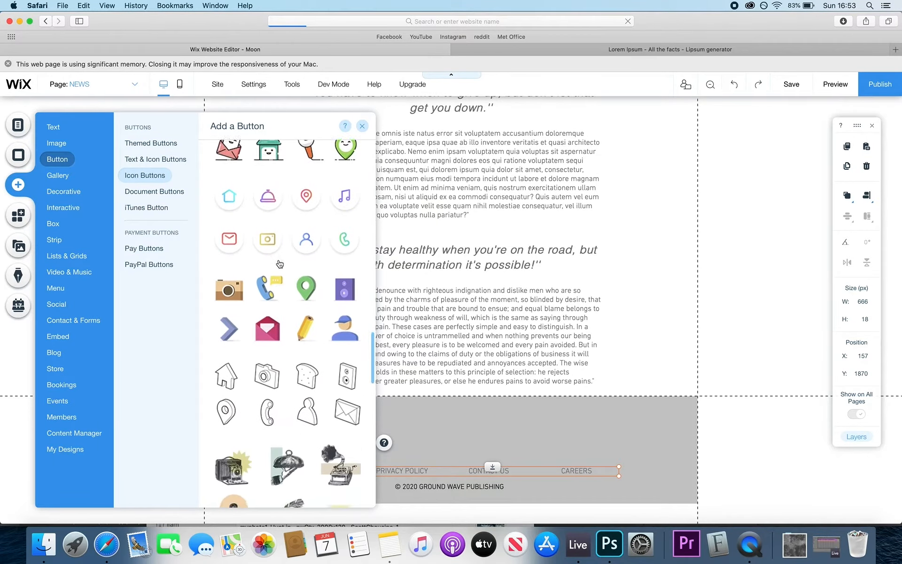
pyautogui.scroll(-13, 279, 264)
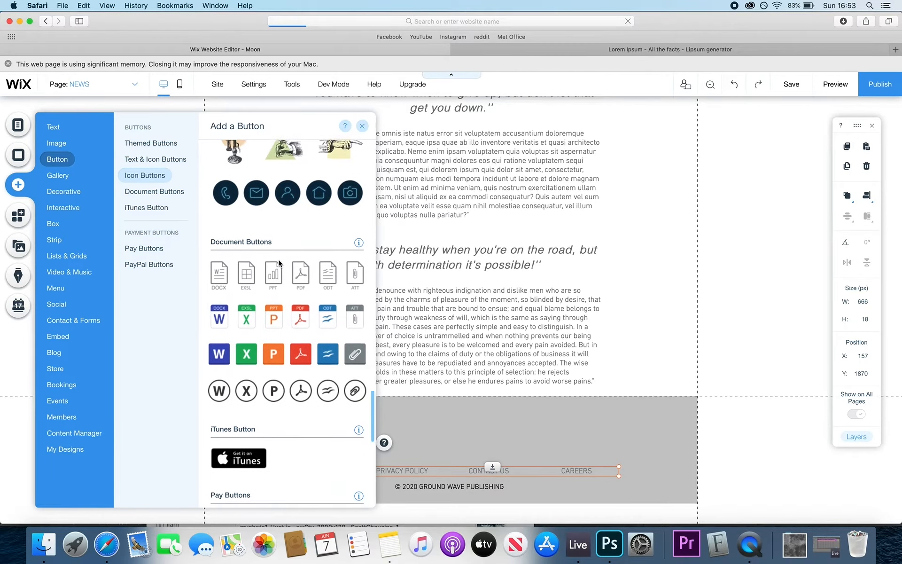
pyautogui.scroll(-5, 278, 259)
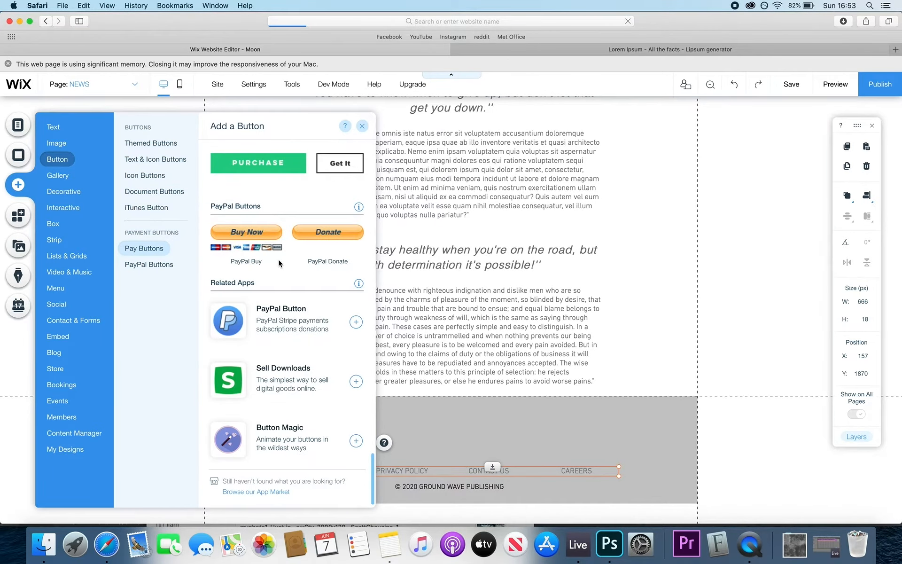
pyautogui.click(445, 436)
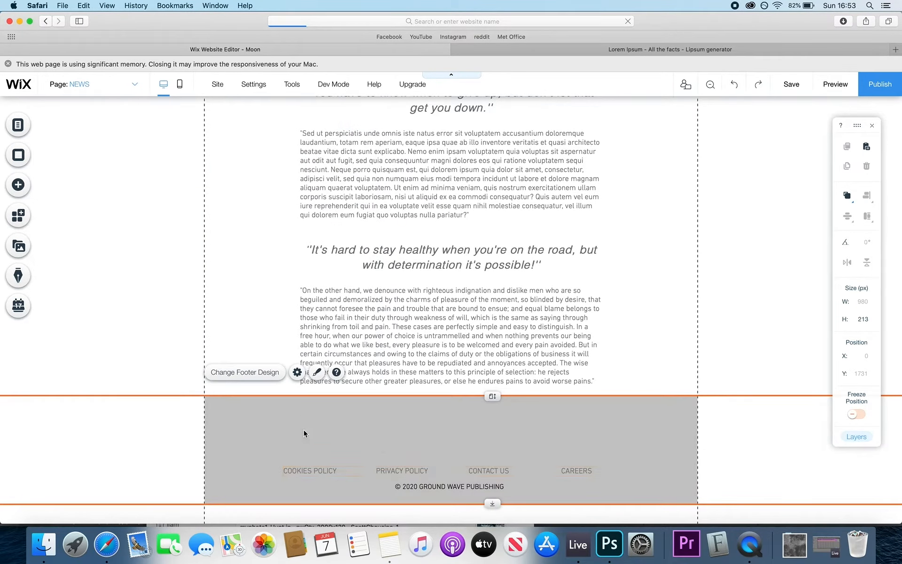
pyautogui.click(18, 184)
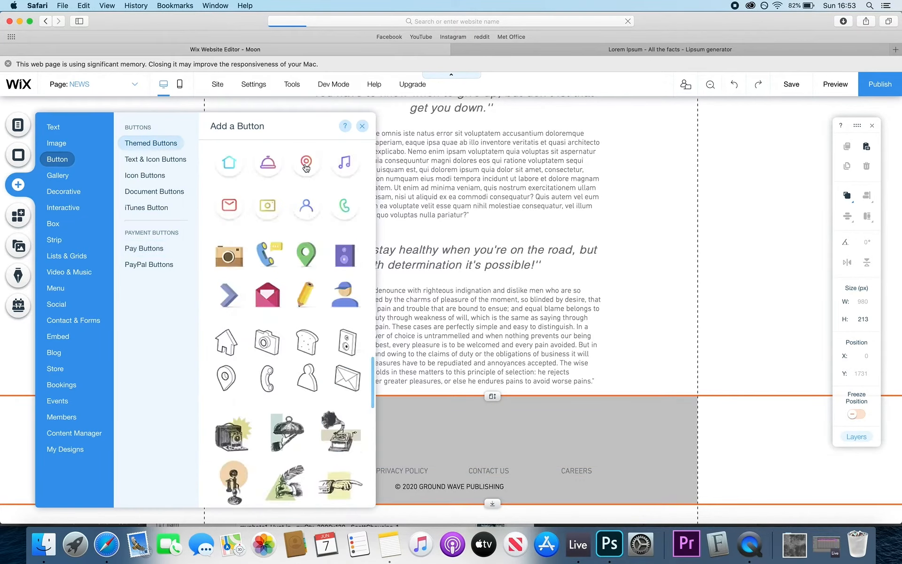
pyautogui.click(53, 127)
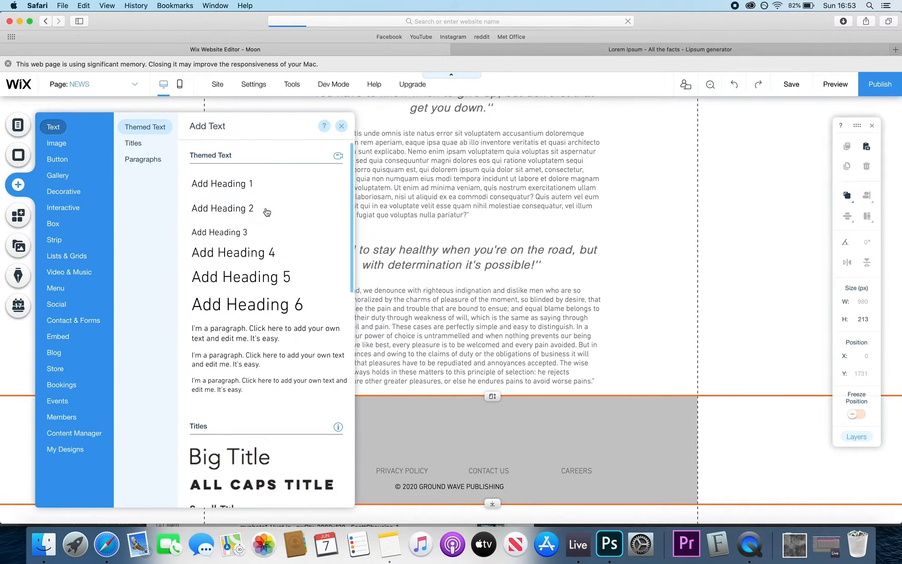
# - Place a Heading 4 in the footer reading JOIN OUR MAILING LIST and widen it
pyautogui.scroll(-3, 298, 399)
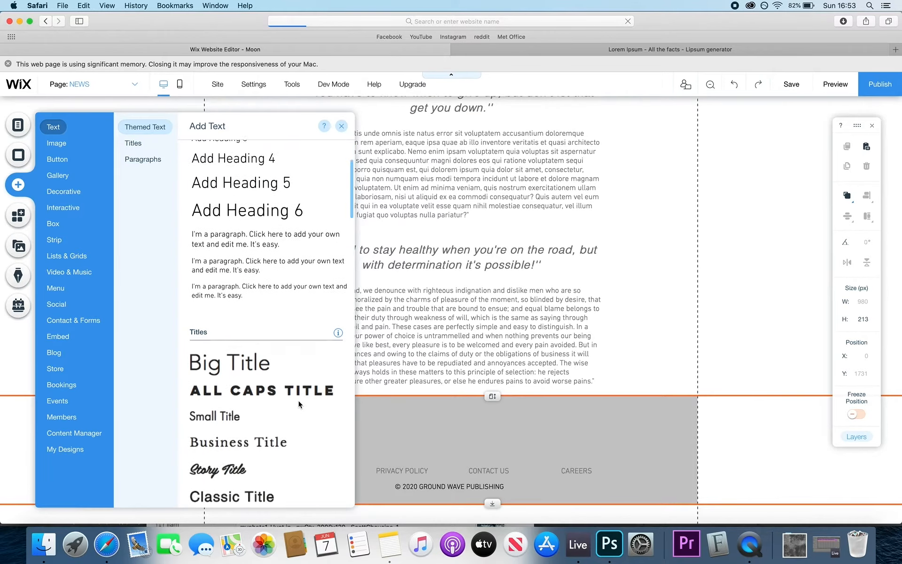
pyautogui.scroll(3, 257, 232)
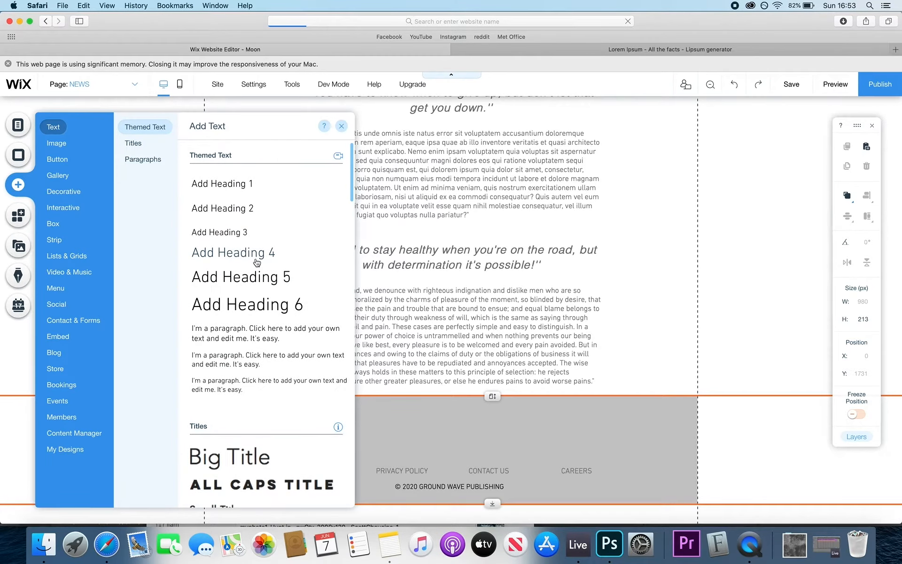
pyautogui.moveTo(257, 262); pyautogui.dragTo(472, 434)
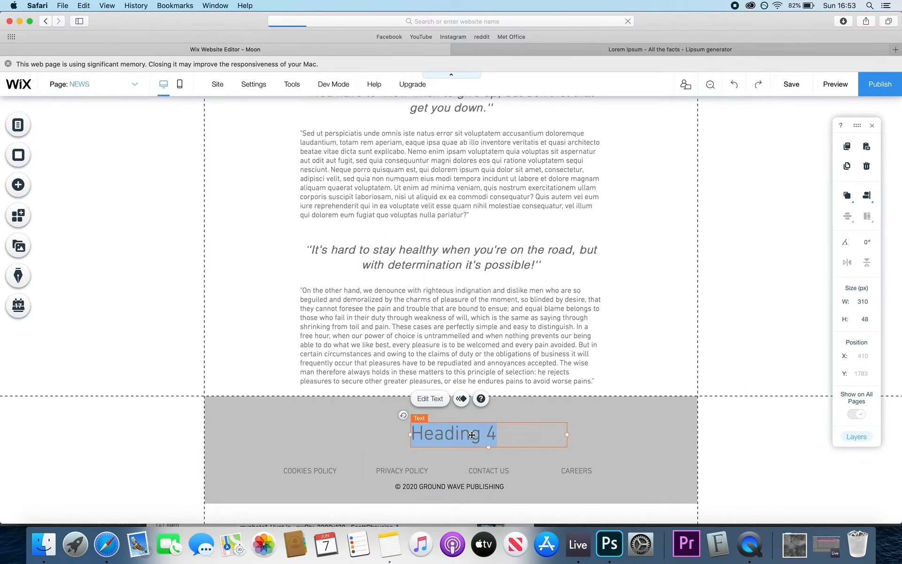
pyautogui.write('JOIN O')
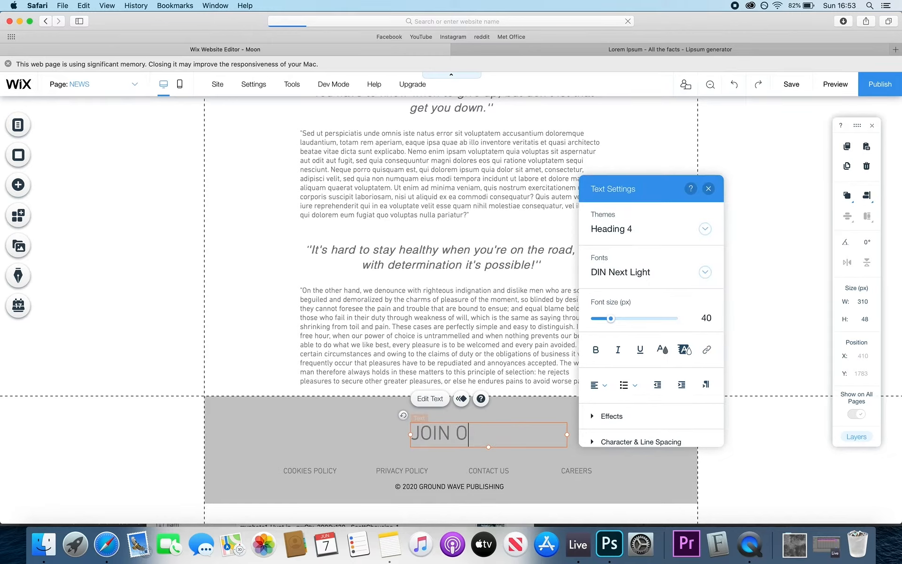
pyautogui.write('JUR MAILING LIST')
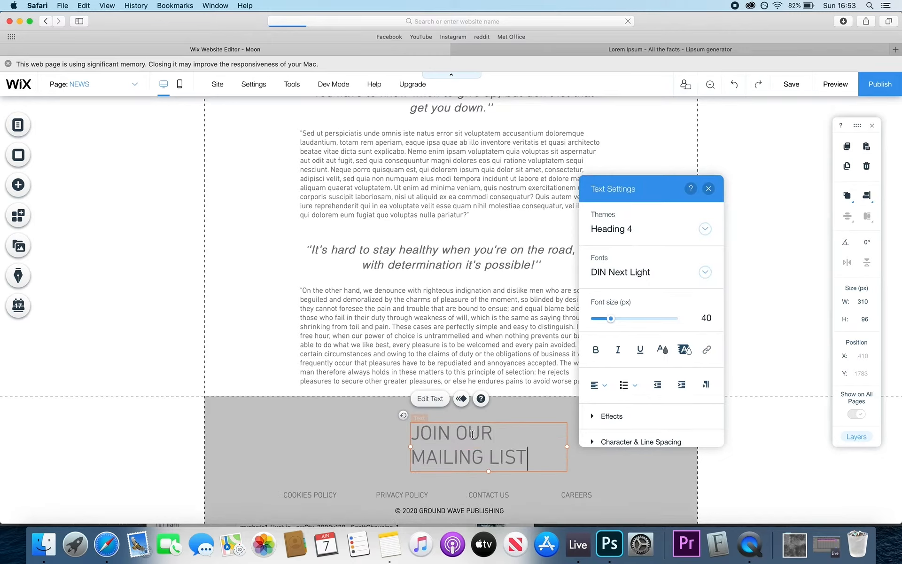
pyautogui.moveTo(567, 446); pyautogui.dragTo(624, 441)
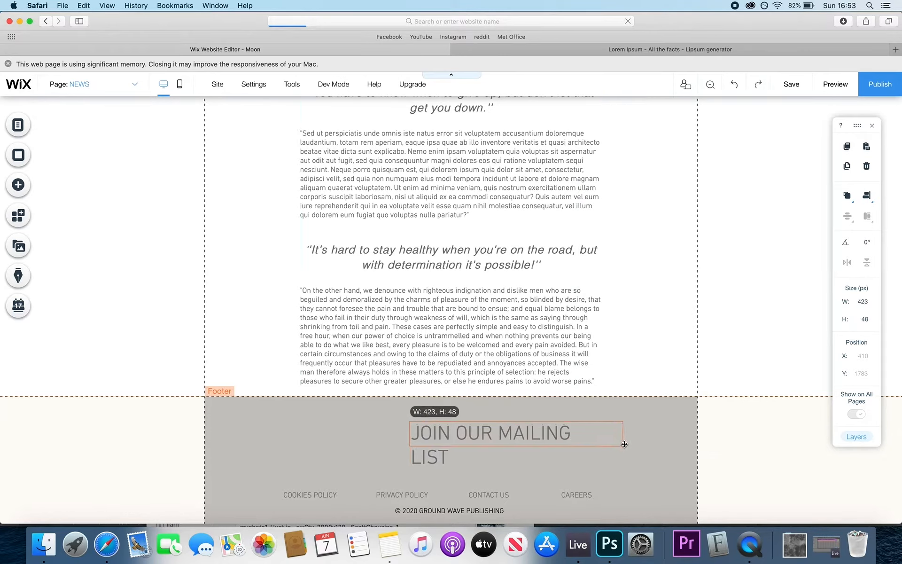
# - Set the heading's font size to 20 and colour it red
pyautogui.doubleClick(575, 426)
pyautogui.moveTo(757, 320); pyautogui.dragTo(791, 318)
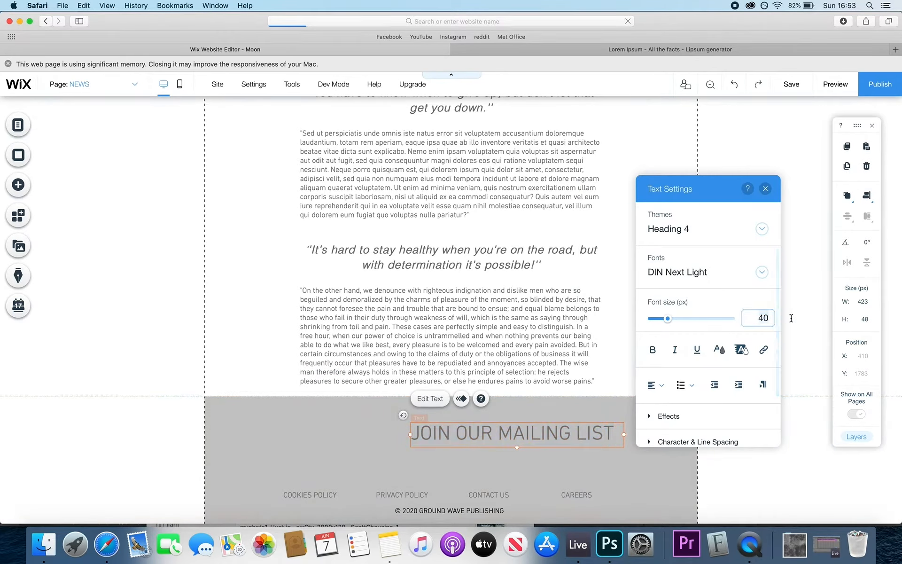
pyautogui.write('20')
pyautogui.press('Return')
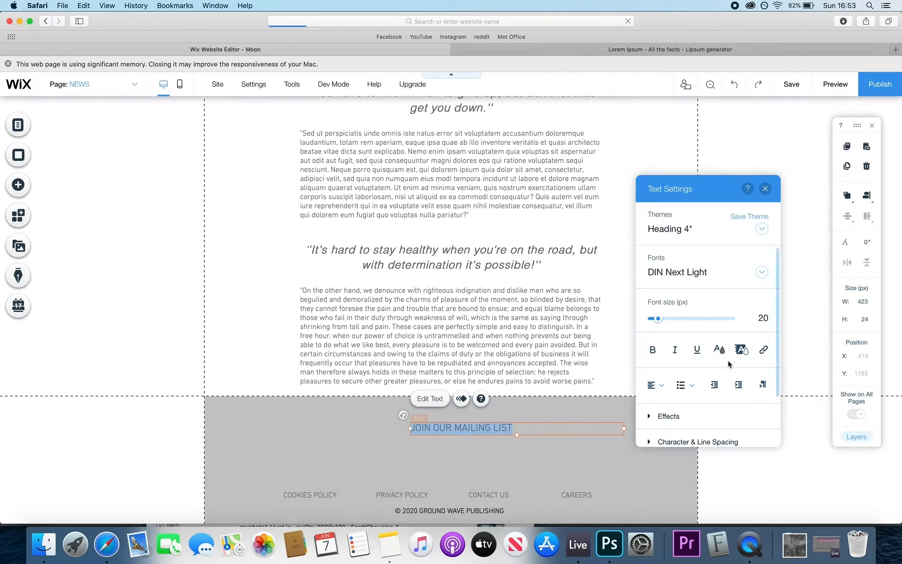
pyautogui.click(719, 349)
pyautogui.click(690, 352)
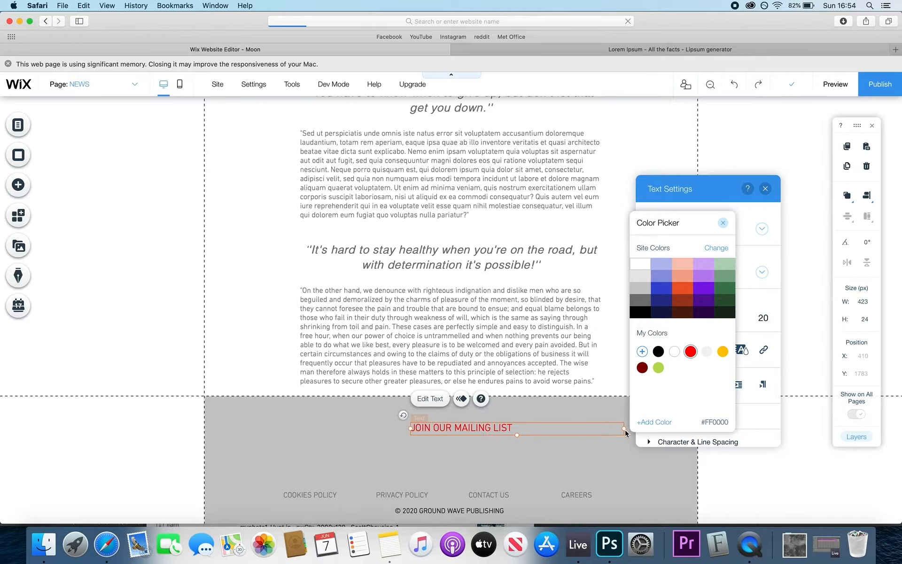
# - Narrow and position the heading, then place a copy directly beneath it
pyautogui.click(624, 428)
pyautogui.moveTo(624, 428); pyautogui.dragTo(517, 428)
pyautogui.moveTo(504, 433); pyautogui.dragTo(476, 439)
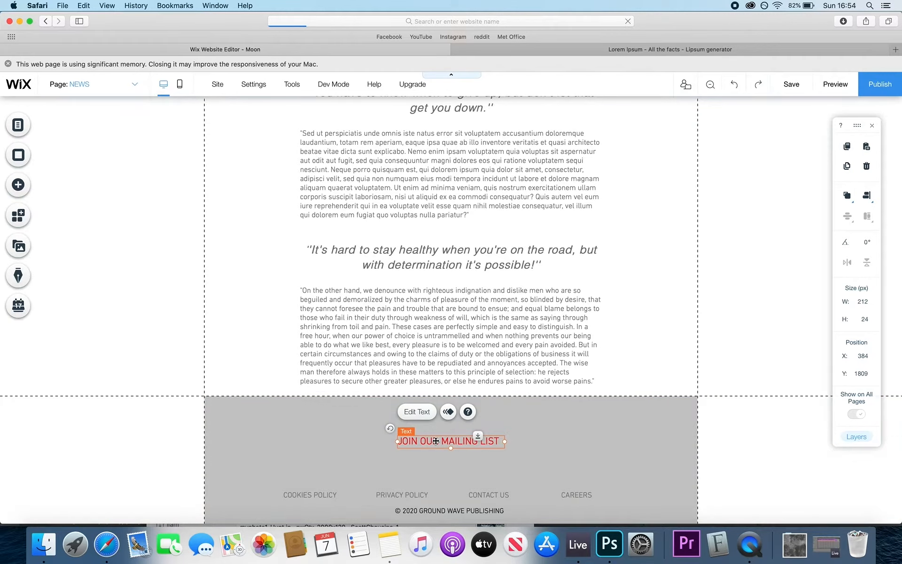
pyautogui.moveTo(436, 441); pyautogui.dragTo(440, 453)
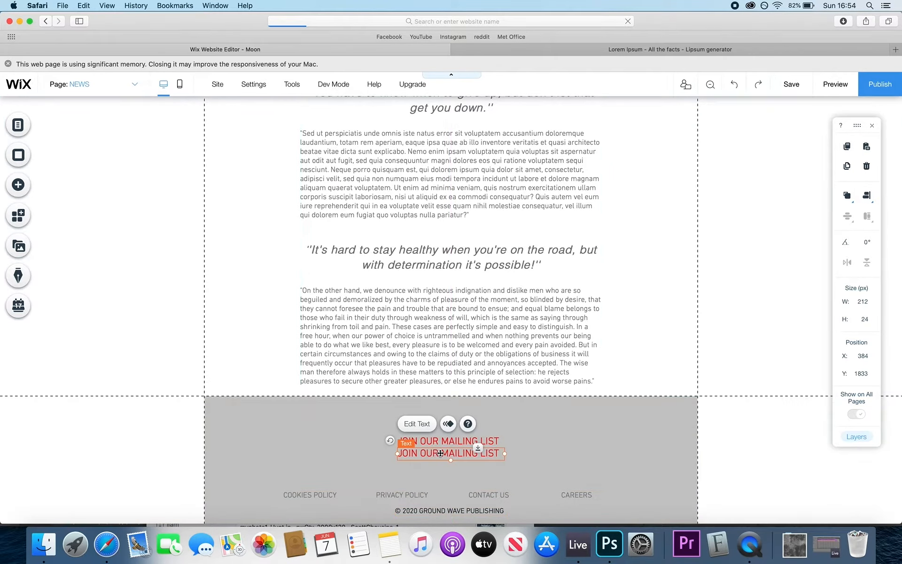
pyautogui.doubleClick(440, 453)
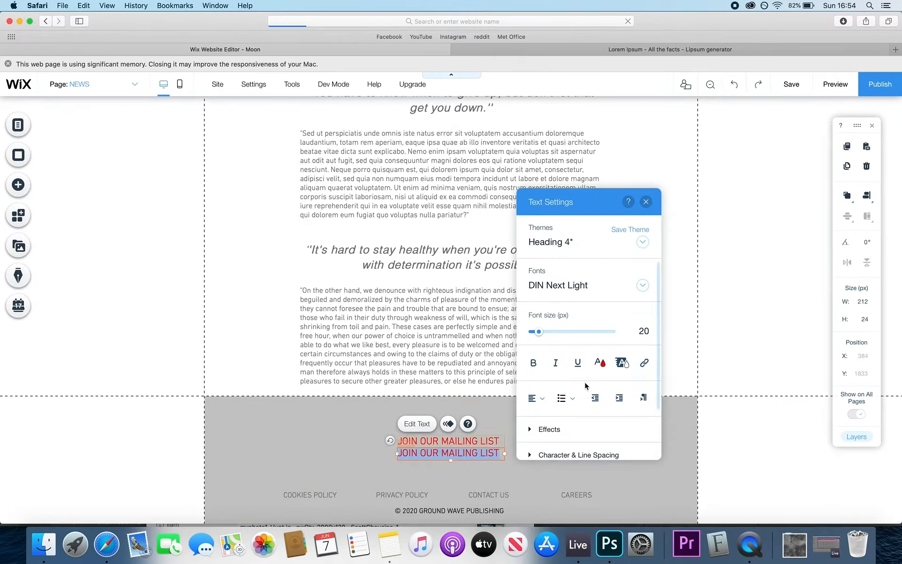
# - Make the copy black, reading 'SIGN UP NOW >', centre-aligned
pyautogui.click(600, 363)
pyautogui.click(539, 364)
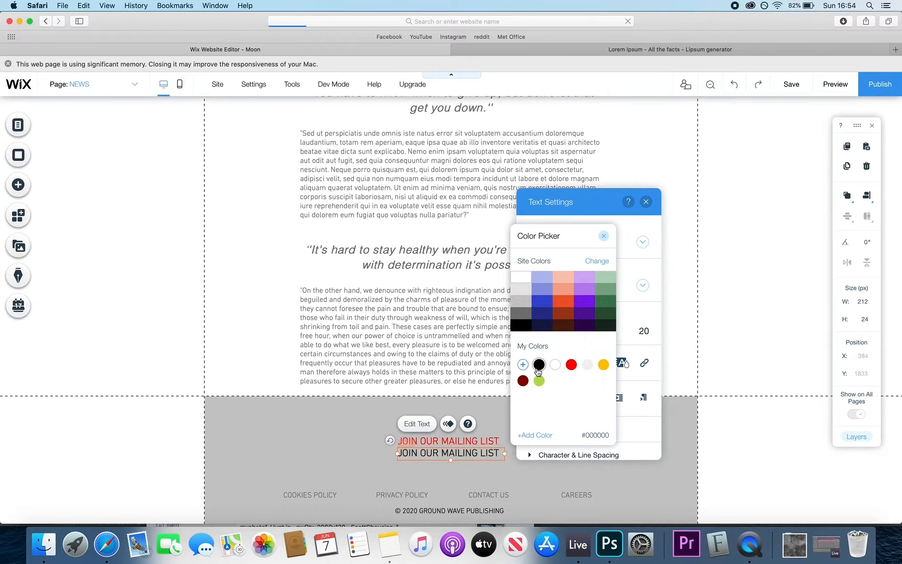
pyautogui.click(441, 453)
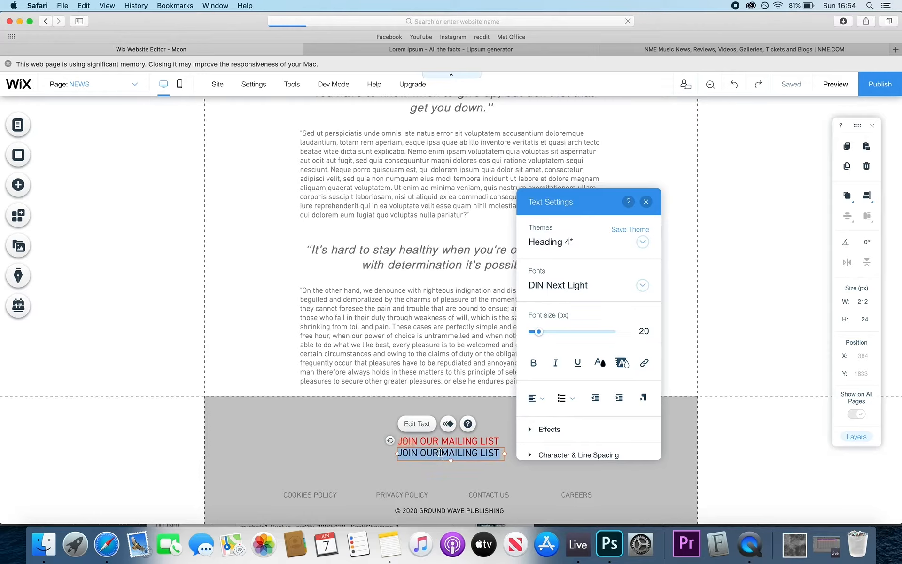
pyautogui.write('S')
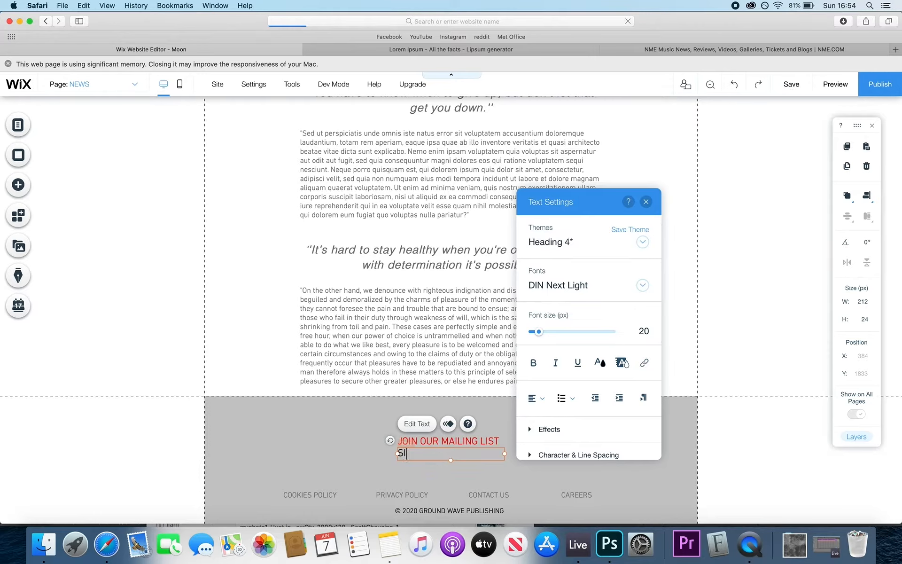
pyautogui.write('IGN UP NOW >')
pyautogui.moveTo(475, 455); pyautogui.dragTo(397, 453)
pyautogui.click(544, 399)
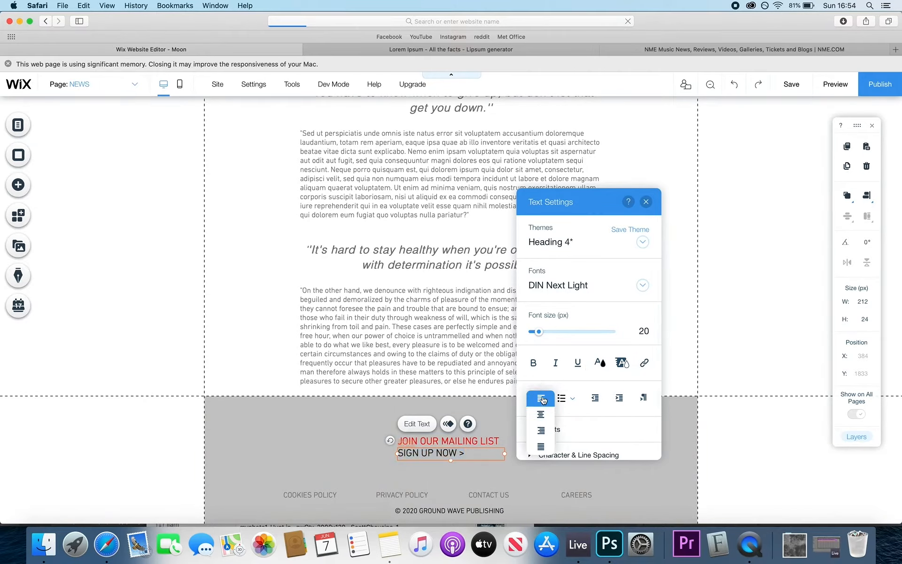
pyautogui.click(539, 428)
pyautogui.click(533, 398)
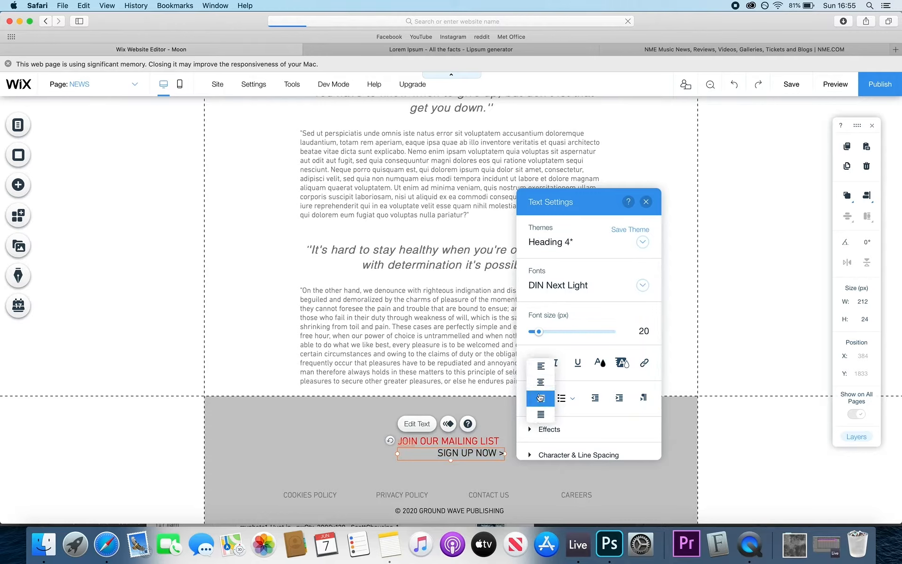
pyautogui.click(541, 384)
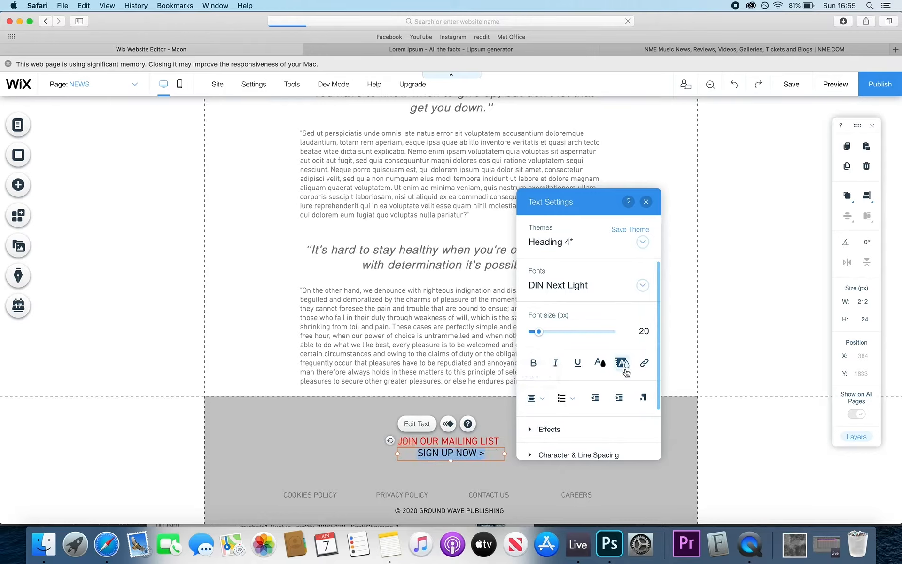
# - Set SIGN UP NOW > to 13 px bold, then nudge both lines down together
pyautogui.click(641, 330)
pyautogui.write('13')
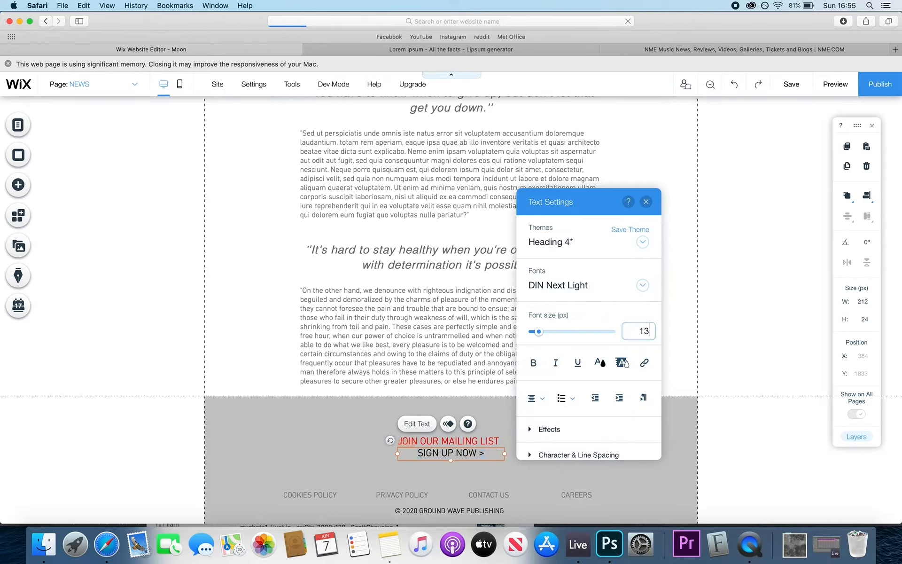
pyautogui.press('Return')
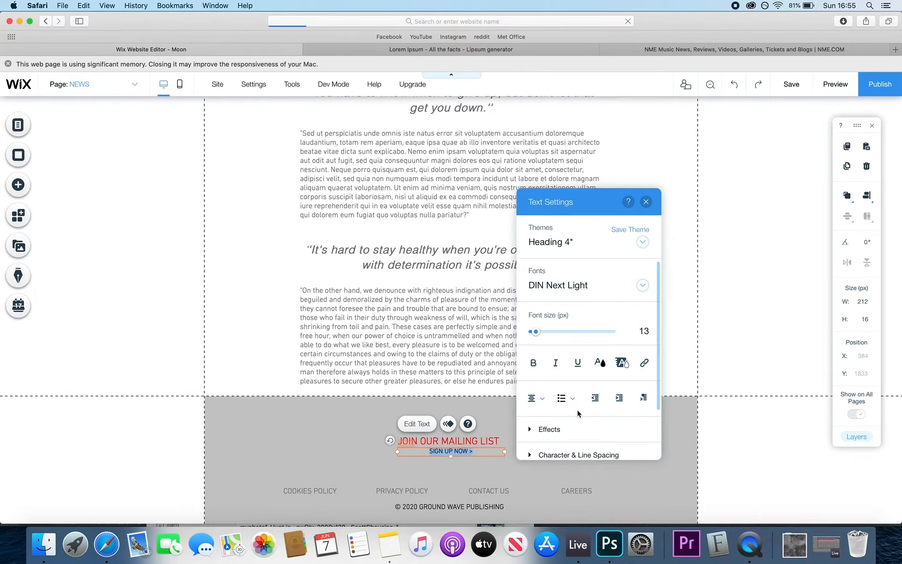
pyautogui.click(533, 362)
pyautogui.click(503, 472)
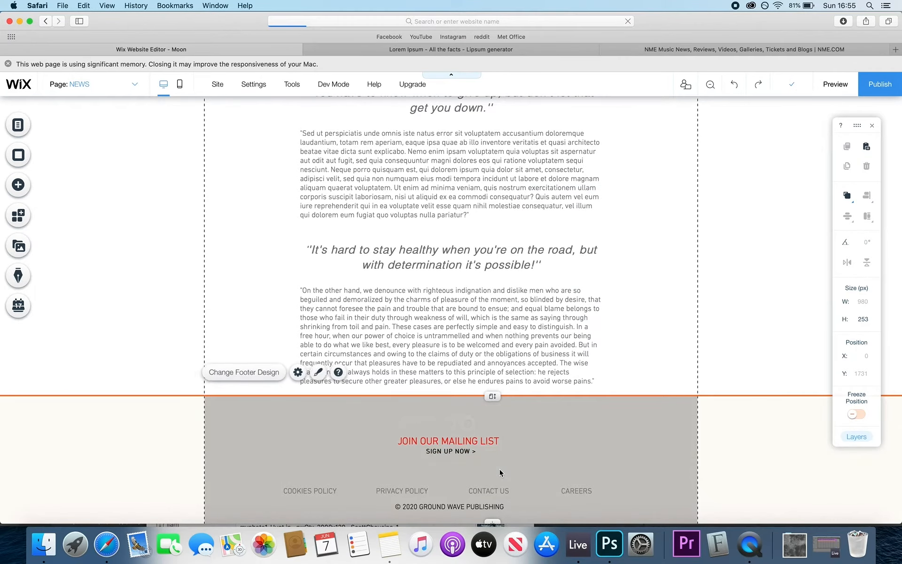
pyautogui.click(454, 452)
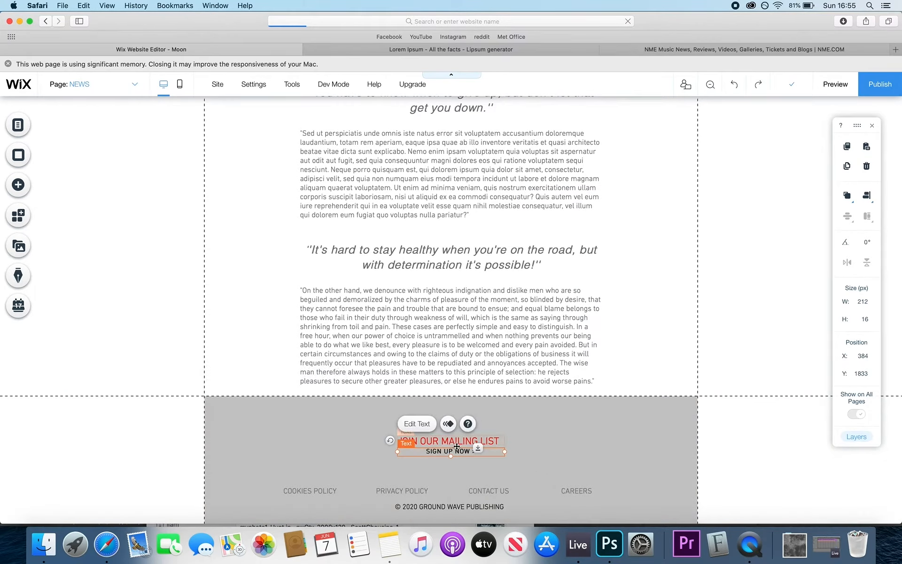
pyautogui.keyDown('shift'); pyautogui.click(455, 444); pyautogui.keyUp('shift')
pyautogui.hotkey('shift', 'Down')
pyautogui.hotkey('shift', 'Down')
pyautogui.hotkey('shift', 'Down')
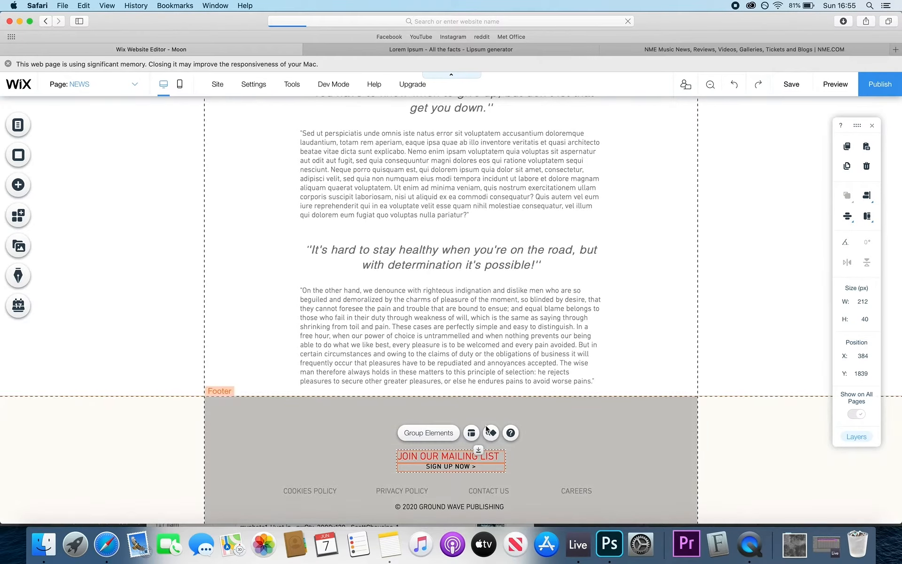
# - Move the MOON logo into the footer, shrink it to 237 by 58, and place it above the mailing-list heading
pyautogui.click(560, 422)
pyautogui.scroll(-1, 598, 427)
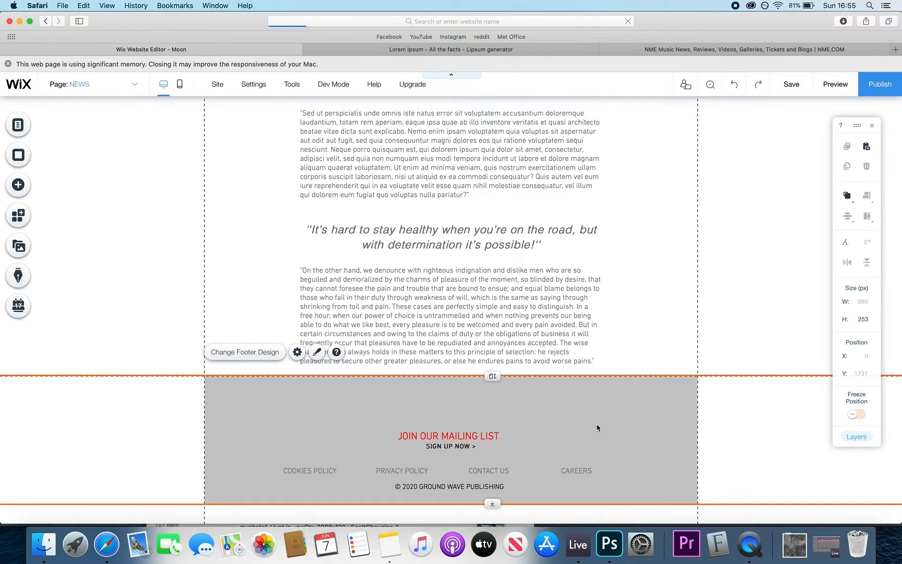
pyautogui.scroll(15, 596, 425)
pyautogui.click(460, 168)
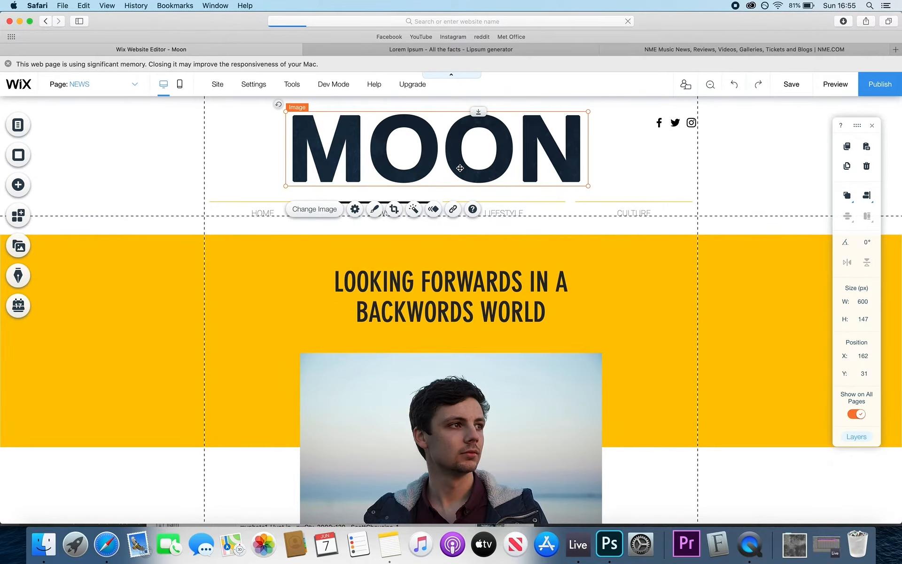
pyautogui.scroll(-15, 460, 167)
pyautogui.scroll(15, 447, 145)
pyautogui.moveTo(439, 150); pyautogui.dragTo(444, 411)
pyautogui.moveTo(593, 445); pyautogui.dragTo(450, 427)
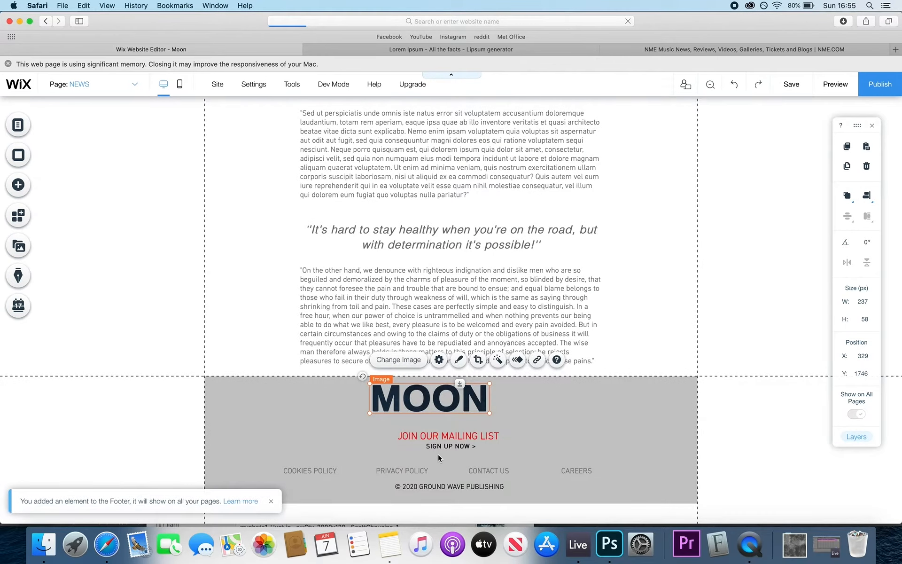
pyautogui.click(440, 456)
pyautogui.moveTo(439, 392); pyautogui.dragTo(466, 405)
pyautogui.click(578, 414)
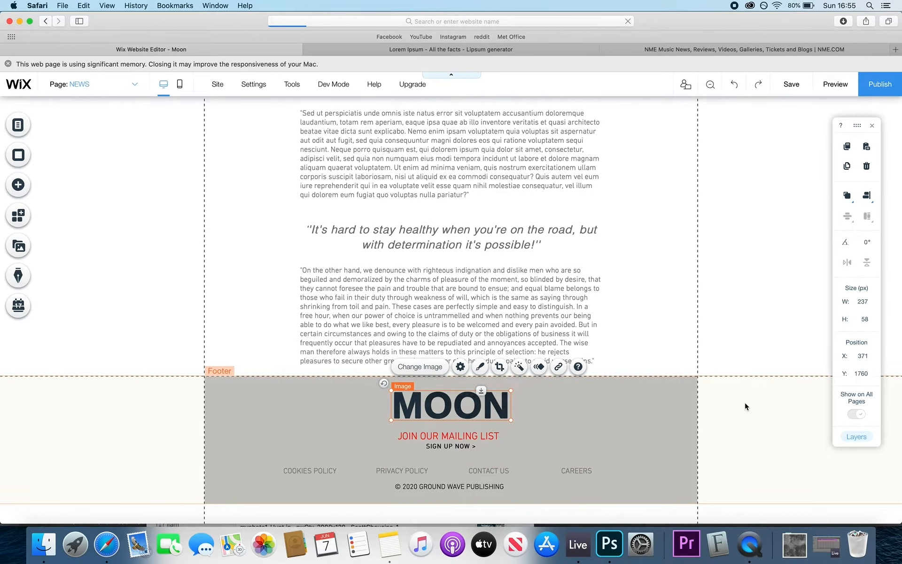
# - Stretch the footer to 329 px and shift the policy links and copyright line lower
pyautogui.click(455, 487)
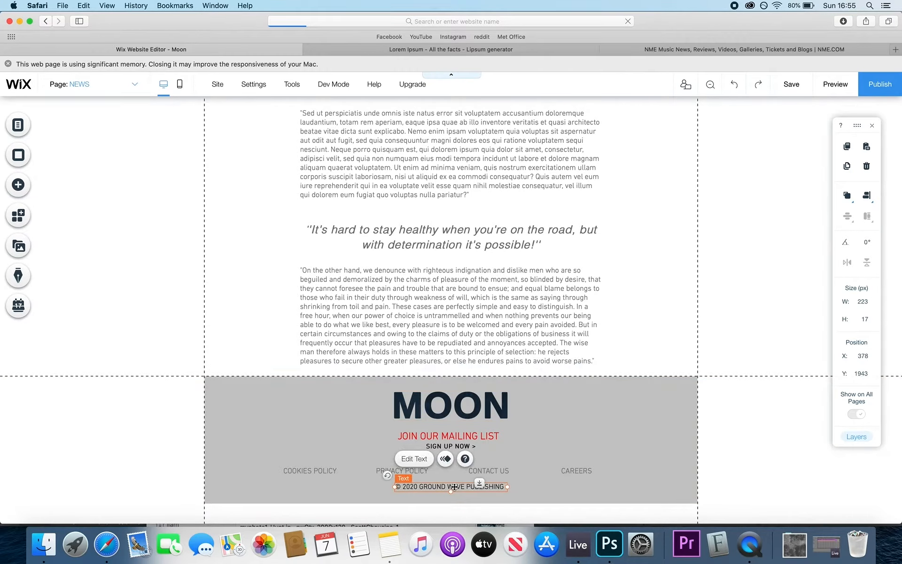
pyautogui.moveTo(454, 487); pyautogui.dragTo(455, 491)
pyautogui.click(534, 458)
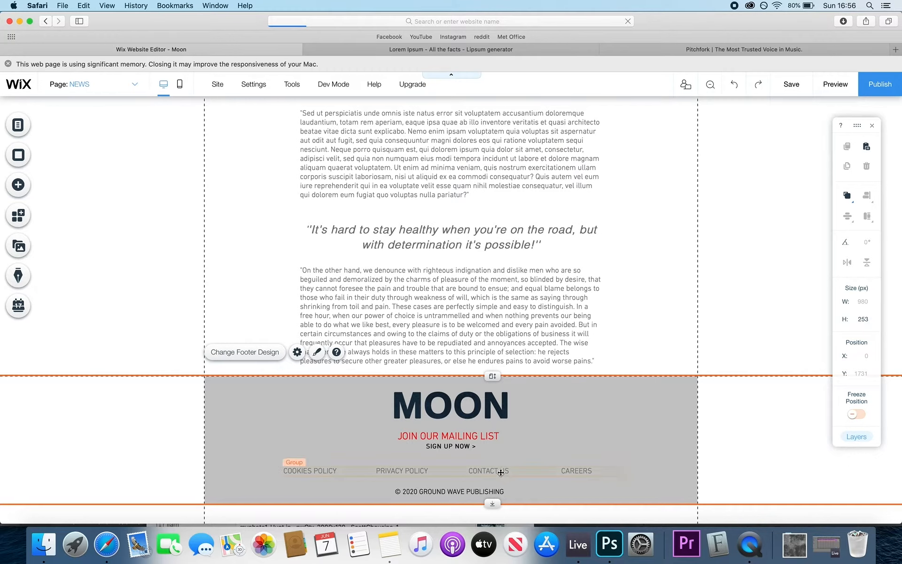
pyautogui.moveTo(495, 507); pyautogui.dragTo(495, 523)
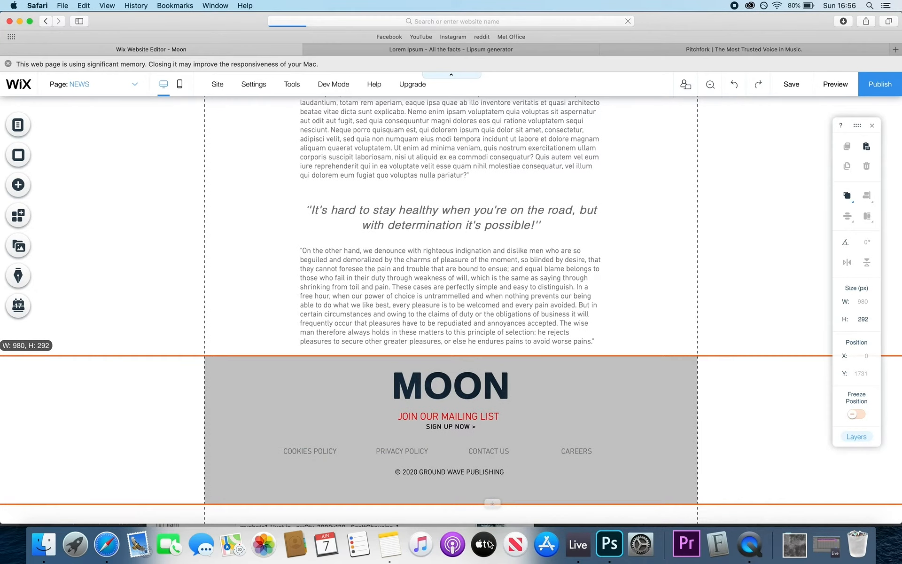
pyautogui.click(477, 472)
pyautogui.keyDown('shift'); pyautogui.click(505, 452); pyautogui.keyUp('shift')
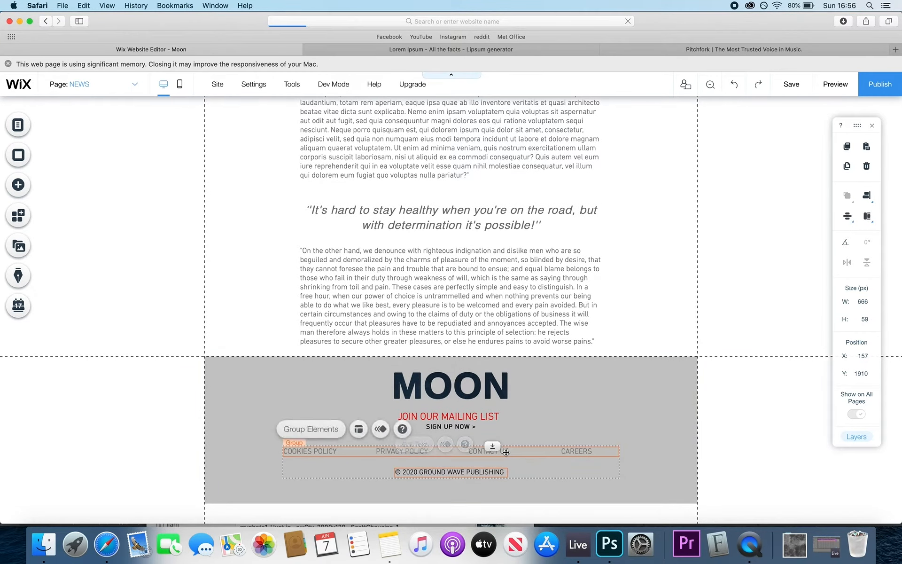
pyautogui.hotkey('shift', 'Down')
pyautogui.hotkey('shift', 'Down')
pyautogui.hotkey('shift', 'Down')
pyautogui.hotkey('shift', 'Down')
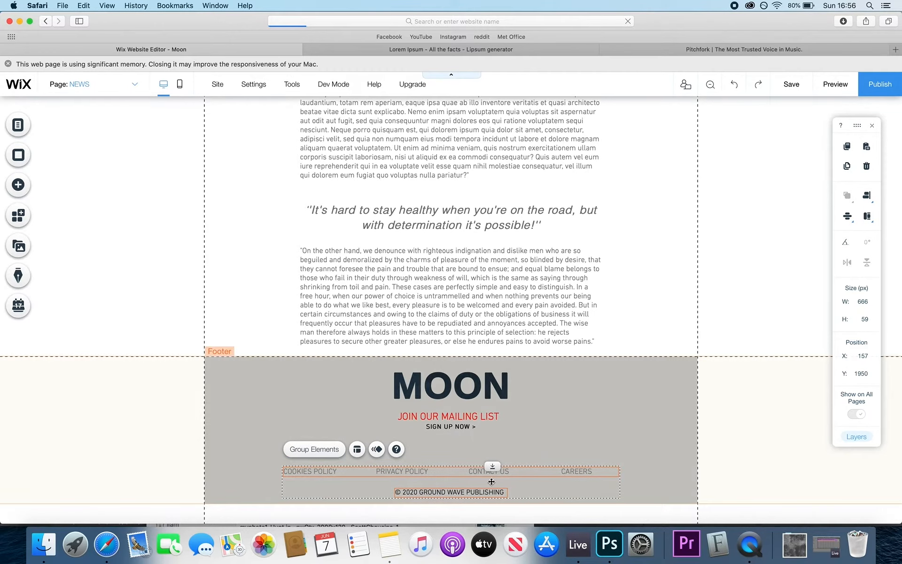
pyautogui.click(662, 402)
pyautogui.moveTo(491, 503); pyautogui.dragTo(491, 521)
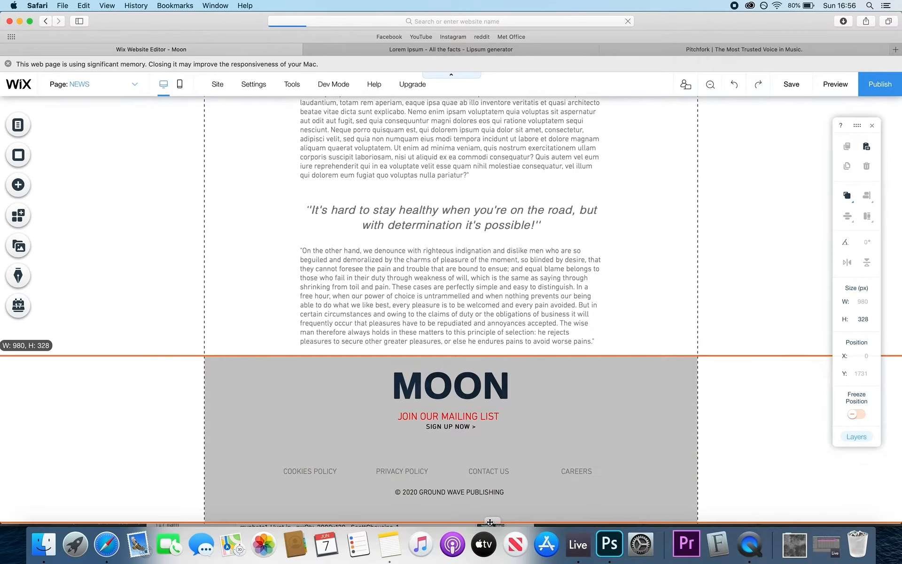
# - Add the black social icon bar to the footer, deleting the first bar placed by mistake
pyautogui.click(18, 184)
pyautogui.click(57, 143)
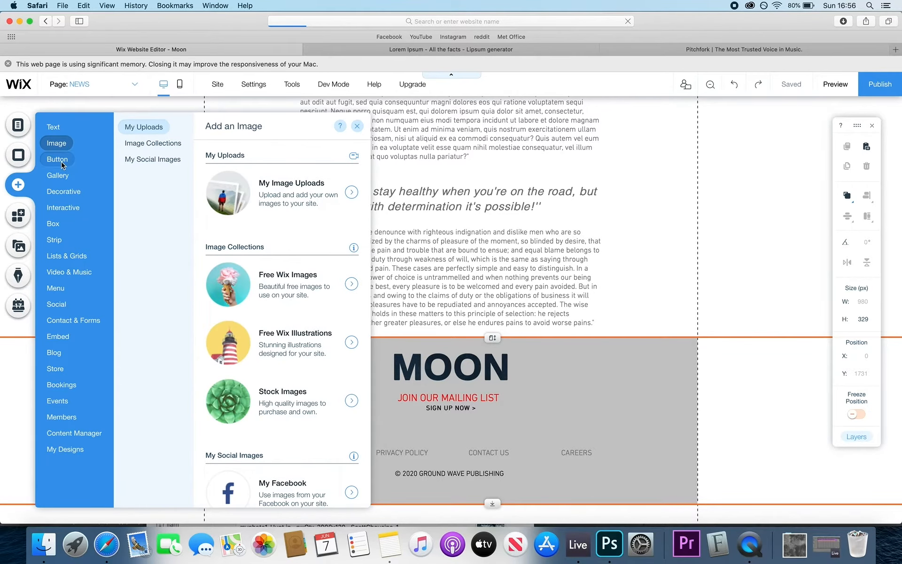
pyautogui.click(58, 159)
pyautogui.scroll(-10, 261, 328)
pyautogui.scroll(-5, 260, 328)
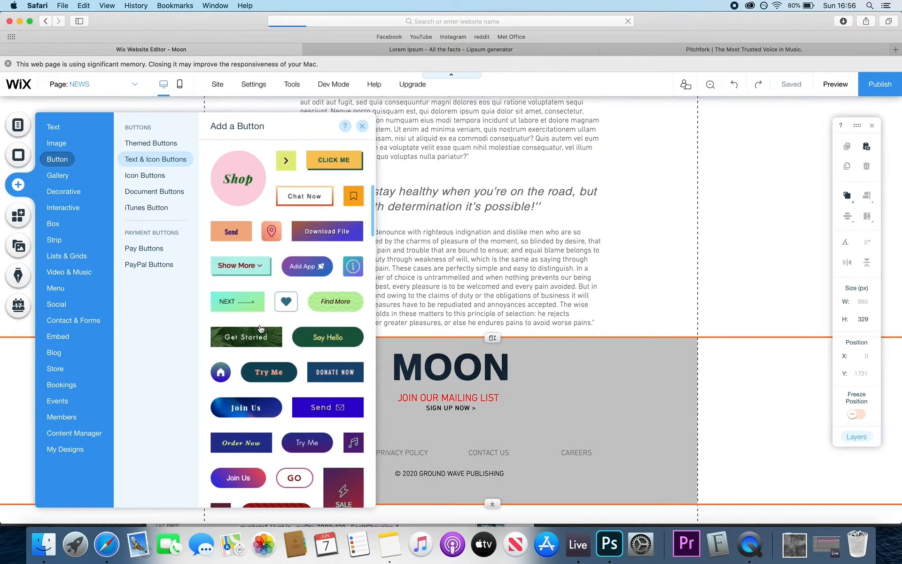
pyautogui.click(78, 194)
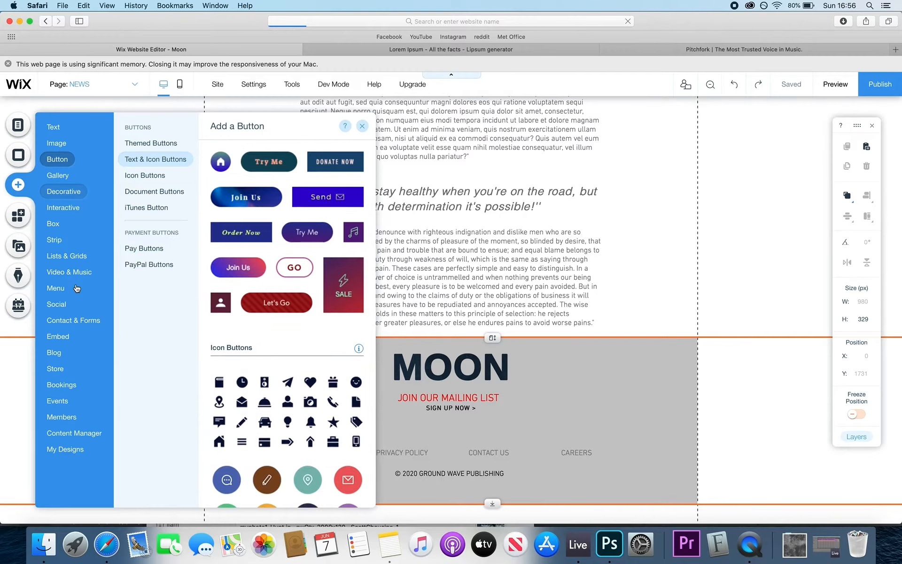
pyautogui.click(56, 304)
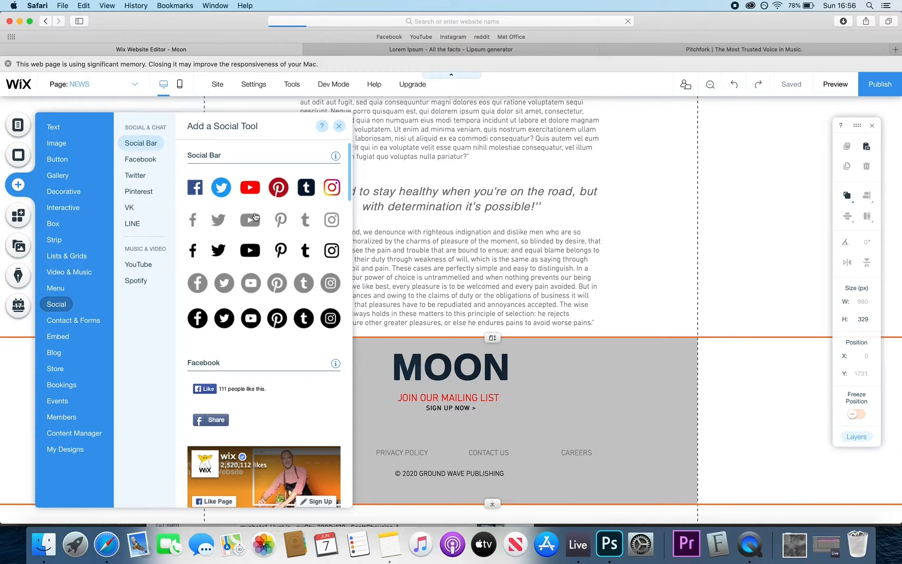
pyautogui.moveTo(255, 217); pyautogui.dragTo(439, 427)
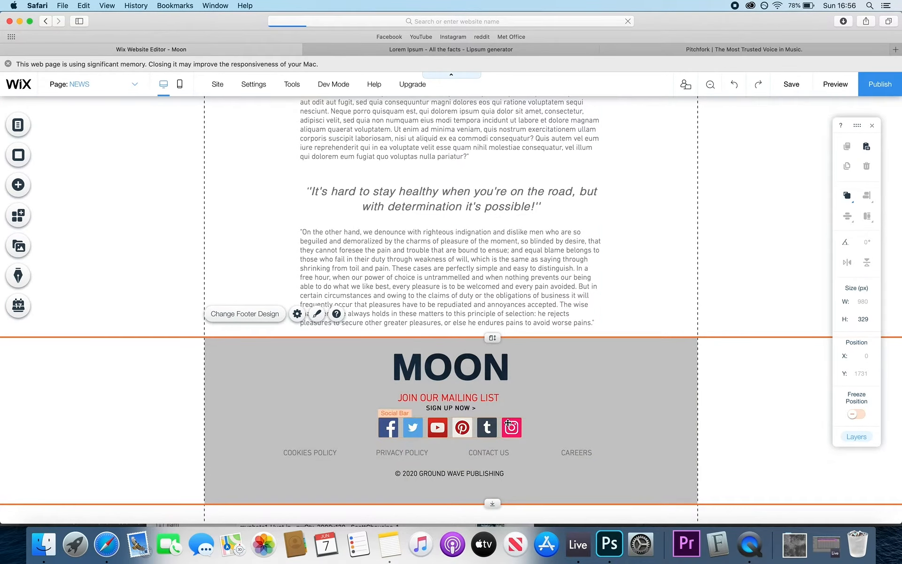
pyautogui.click(446, 424)
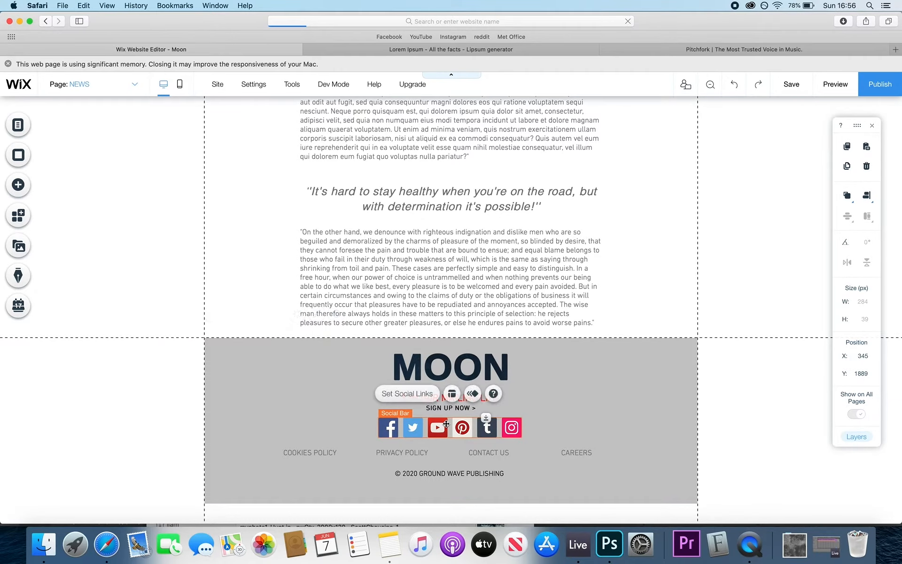
pyautogui.press('Delete')
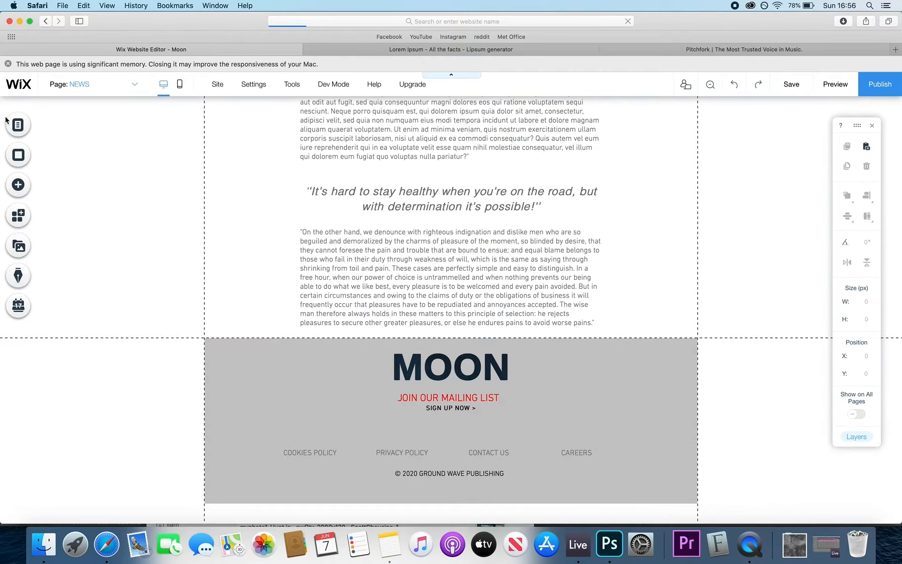
pyautogui.click(18, 184)
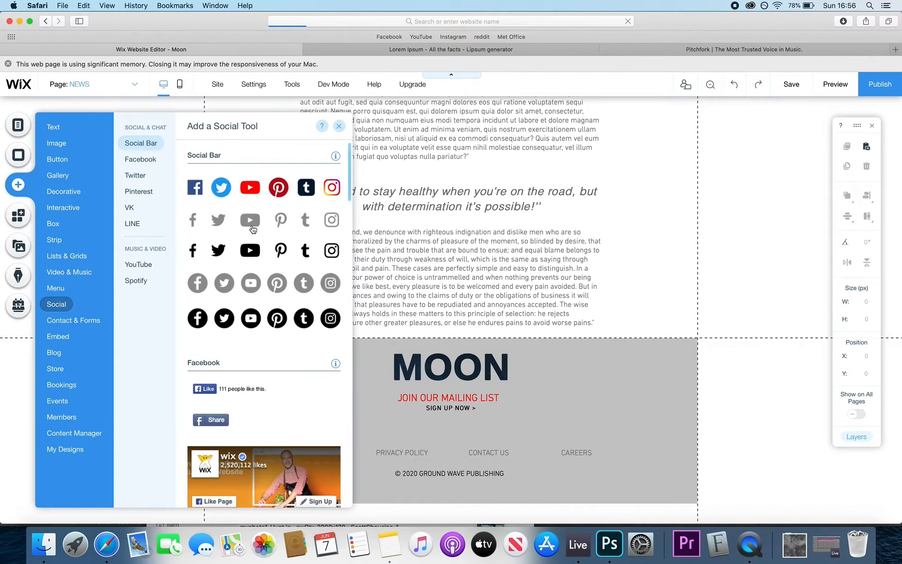
pyautogui.moveTo(245, 254); pyautogui.dragTo(437, 425)
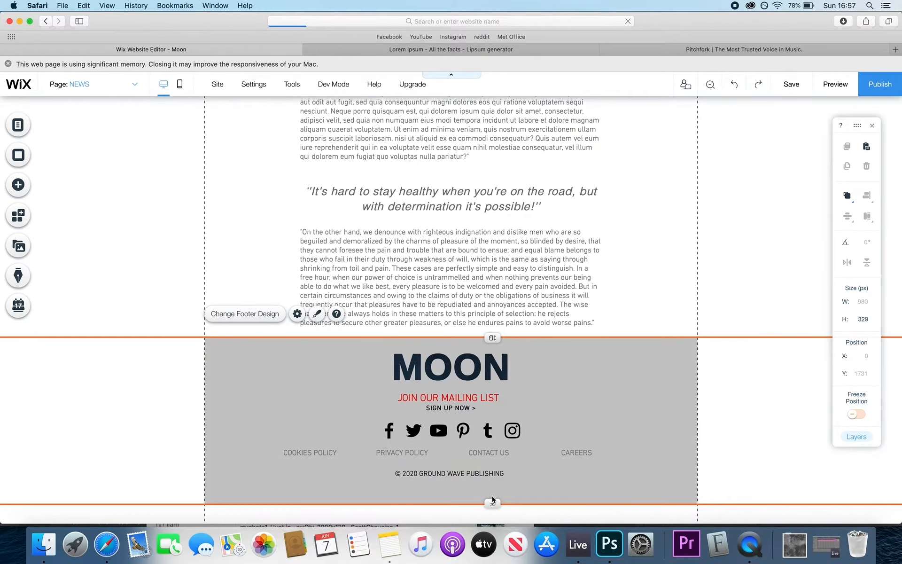
# - Rearrange the footer with social icons below the policy links, copyright lower, and even spacing
pyautogui.moveTo(492, 500); pyautogui.dragTo(492, 517)
pyautogui.click(475, 454)
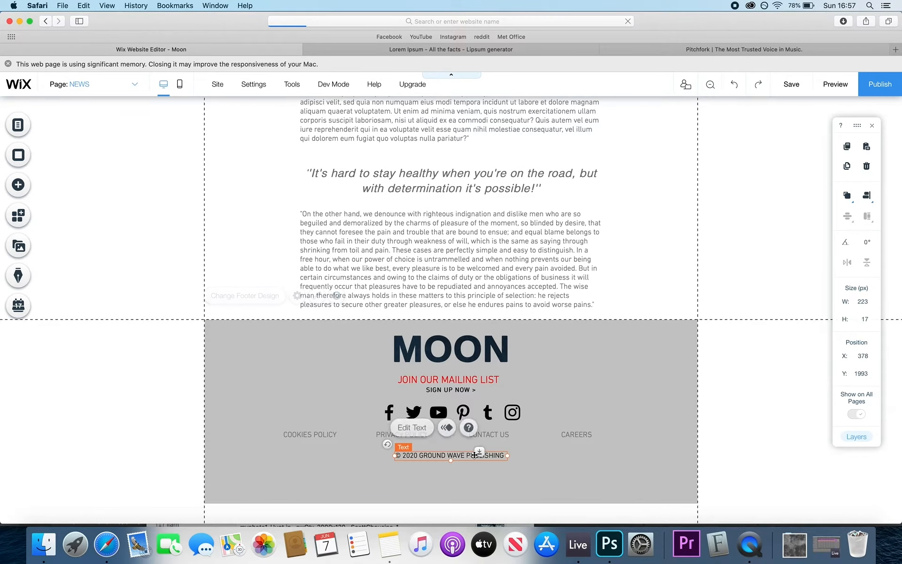
pyautogui.moveTo(474, 454); pyautogui.dragTo(474, 487)
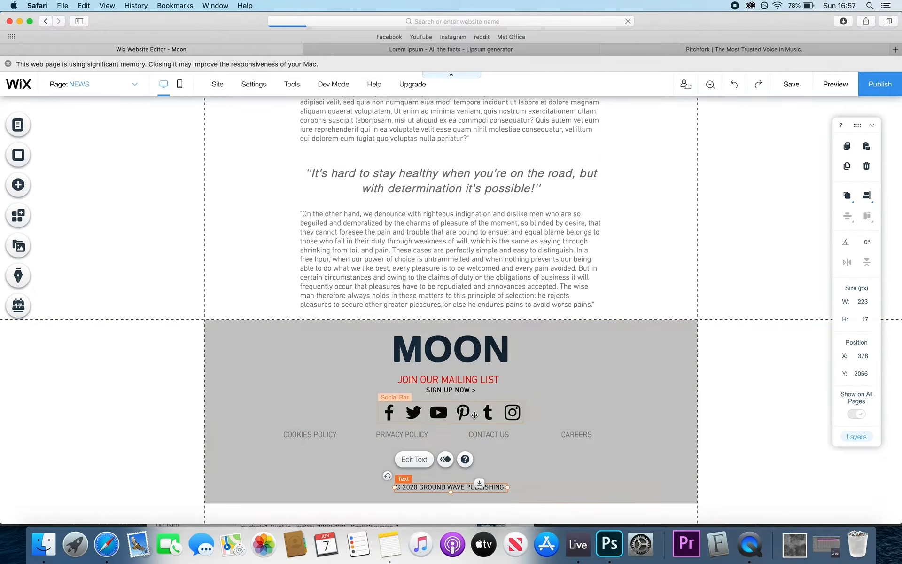
pyautogui.moveTo(474, 414)
pyautogui.mouseDown()
pyautogui.moveTo(476, 464)
pyautogui.moveTo(487, 416)
pyautogui.moveTo(462, 400)
pyautogui.mouseUp()
pyautogui.click(542, 465)
pyautogui.click(462, 380)
pyautogui.keyDown('shift'); pyautogui.click(463, 390); pyautogui.keyUp('shift')
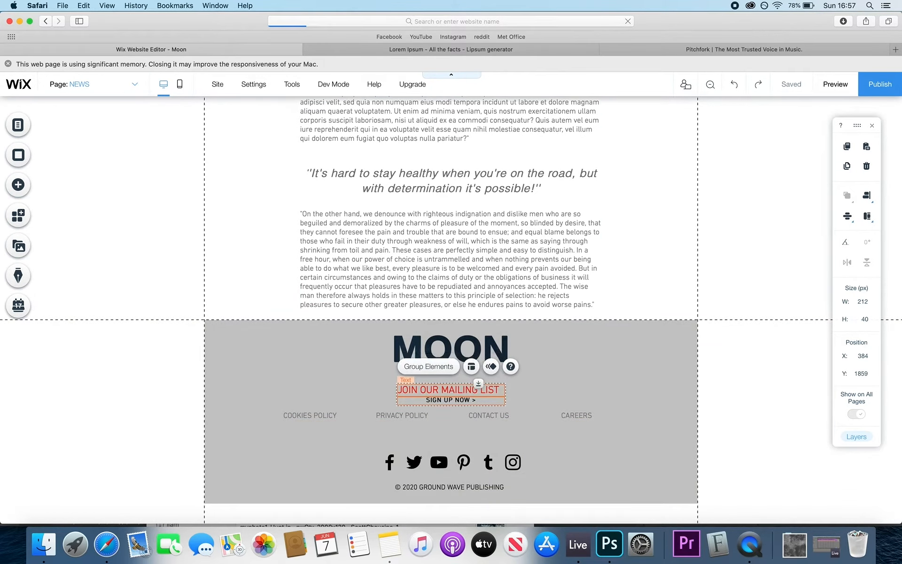
pyautogui.hotkey('shift', 'Up')
pyautogui.click(487, 416)
pyautogui.hotkey('shift', 'Down')
pyautogui.click(488, 463)
pyautogui.hotkey('shift', 'Up')
pyautogui.hotkey('shift', 'Up')
pyautogui.click(475, 487)
pyautogui.hotkey('shift', 'Up')
# - Stretch the footer to 444 px and duplicate the copyright line beneath the original
pyautogui.click(137, 451)
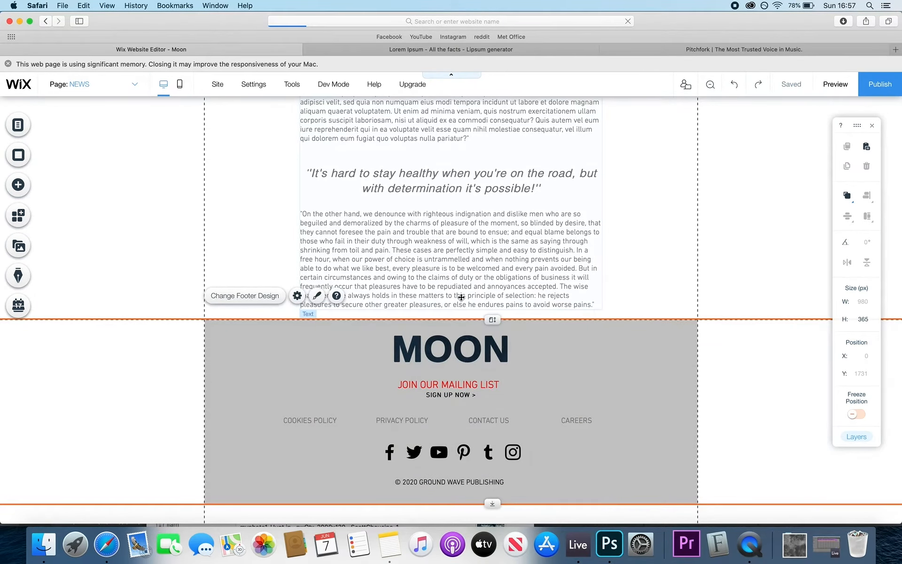
pyautogui.moveTo(492, 503); pyautogui.dragTo(492, 543)
pyautogui.scroll(-2, 474, 460)
pyautogui.moveTo(468, 444); pyautogui.dragTo(468, 464)
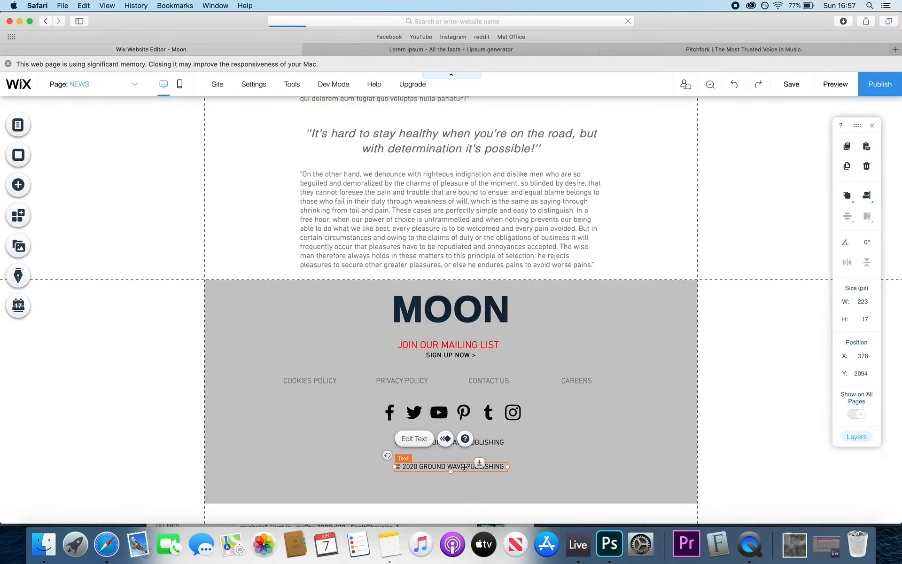
# - Copy the article's first Lorem ipsum paragraph
pyautogui.doubleClick(465, 466)
pyautogui.click(425, 185)
pyautogui.scroll(4, 425, 185)
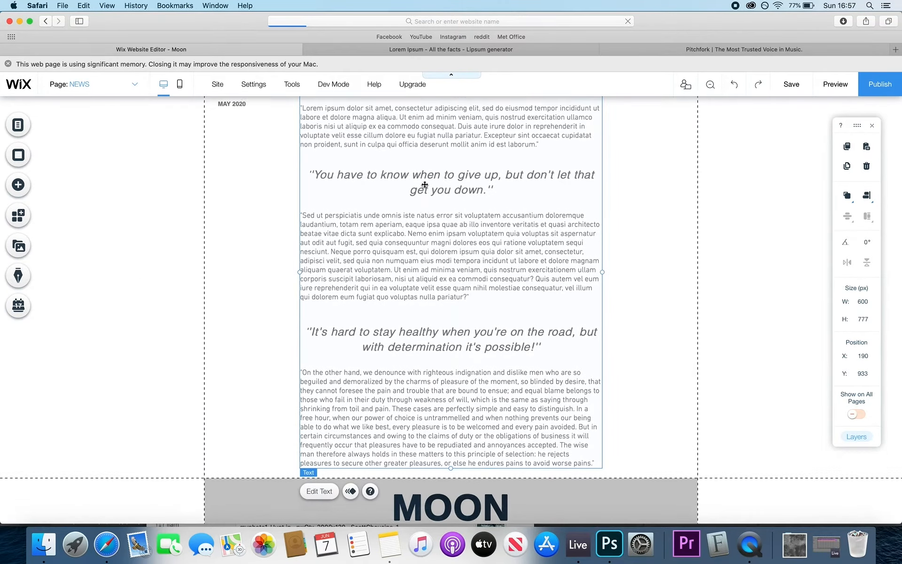
pyautogui.scroll(5, 424, 185)
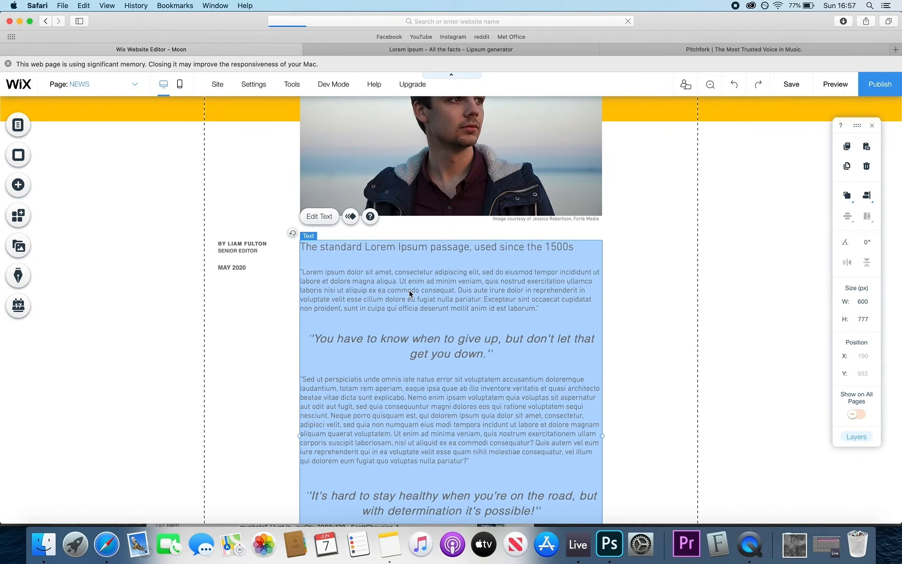
pyautogui.doubleClick(410, 294)
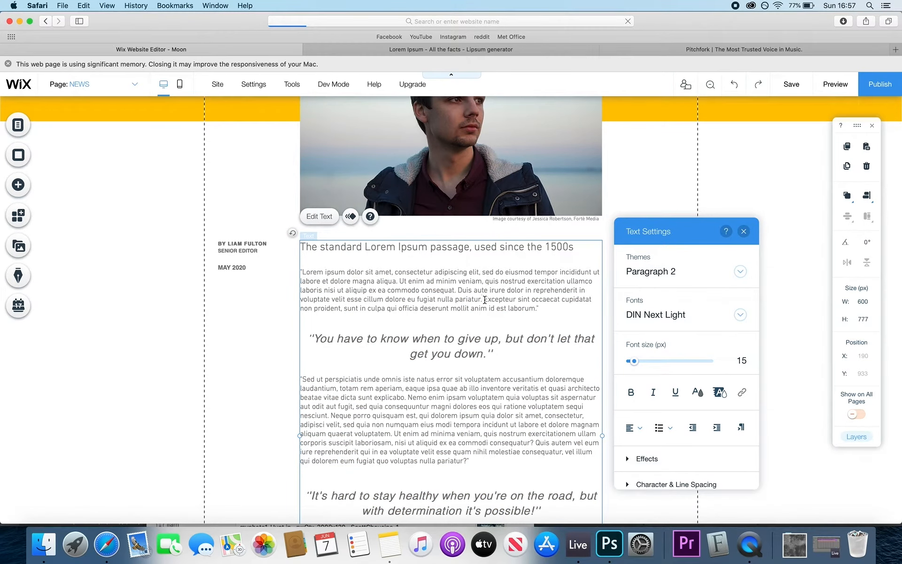
pyautogui.moveTo(484, 300); pyautogui.dragTo(291, 271)
pyautogui.press('super+c')
pyautogui.scroll(-10, 334, 298)
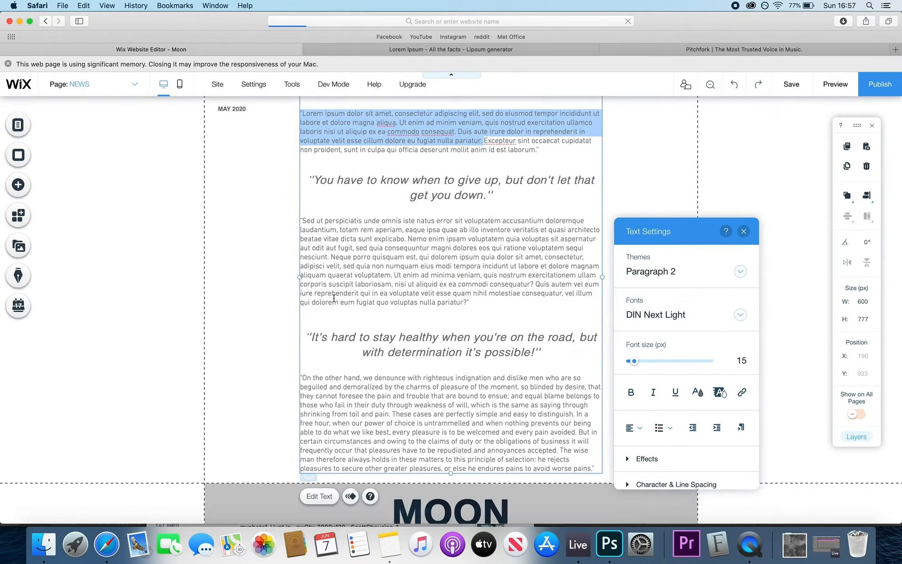
# - Paste the paragraph into the duplicate copyright line, centre-align it, and nudge it into place
pyautogui.doubleClick(449, 466)
pyautogui.press('super+v')
pyautogui.doubleClick(447, 481)
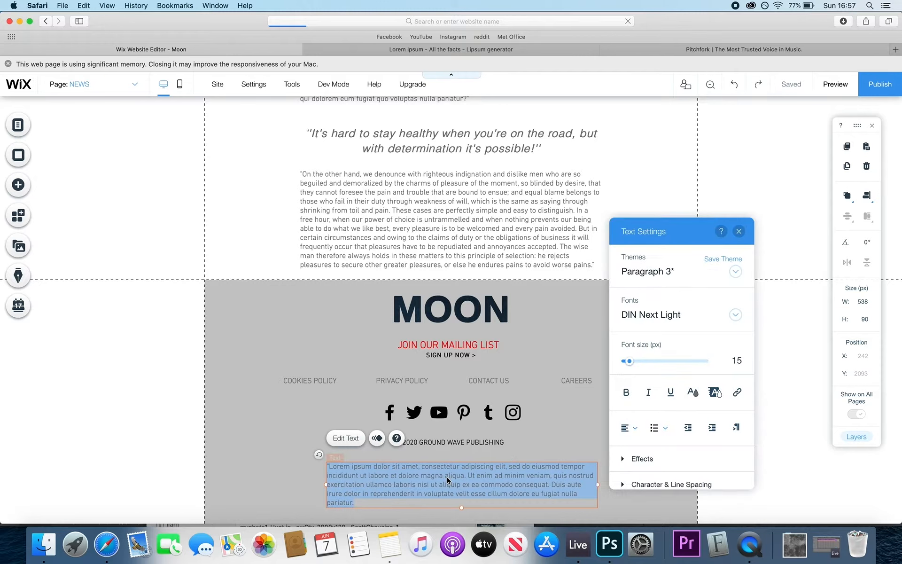
pyautogui.click(636, 429)
pyautogui.click(633, 444)
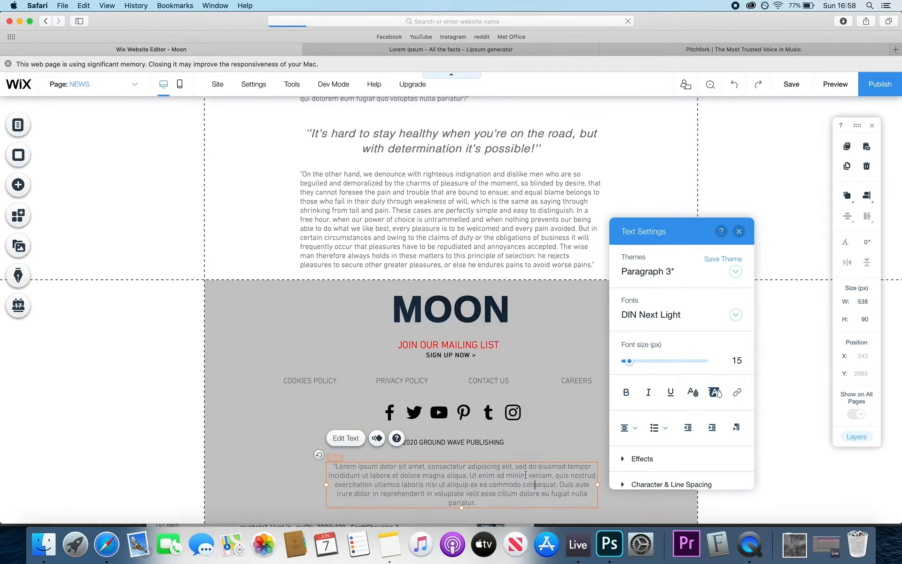
pyautogui.doubleClick(506, 490)
pyautogui.click(501, 476)
pyautogui.moveTo(500, 477); pyautogui.dragTo(492, 476)
pyautogui.click(624, 429)
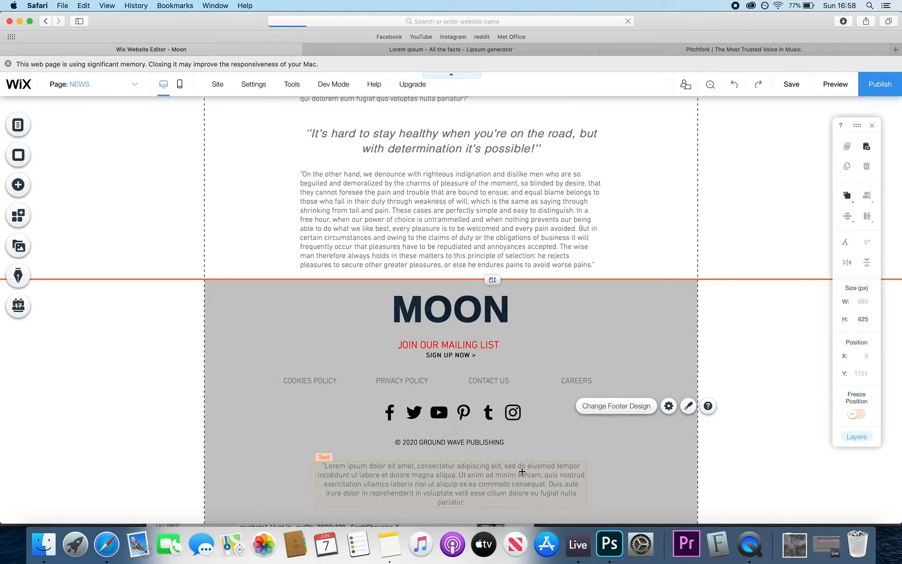
# - Preview the Home page with the new footer paragraph, then return to the editor
pyautogui.click(834, 85)
pyautogui.scroll(-1, 749, 224)
pyautogui.scroll(5, 749, 224)
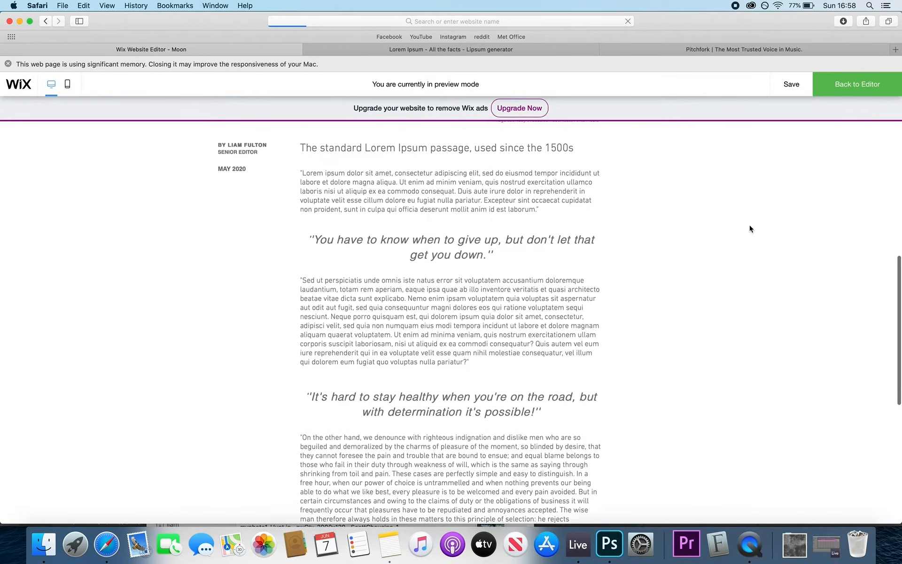
pyautogui.scroll(10, 750, 228)
pyautogui.scroll(-20, 423, 470)
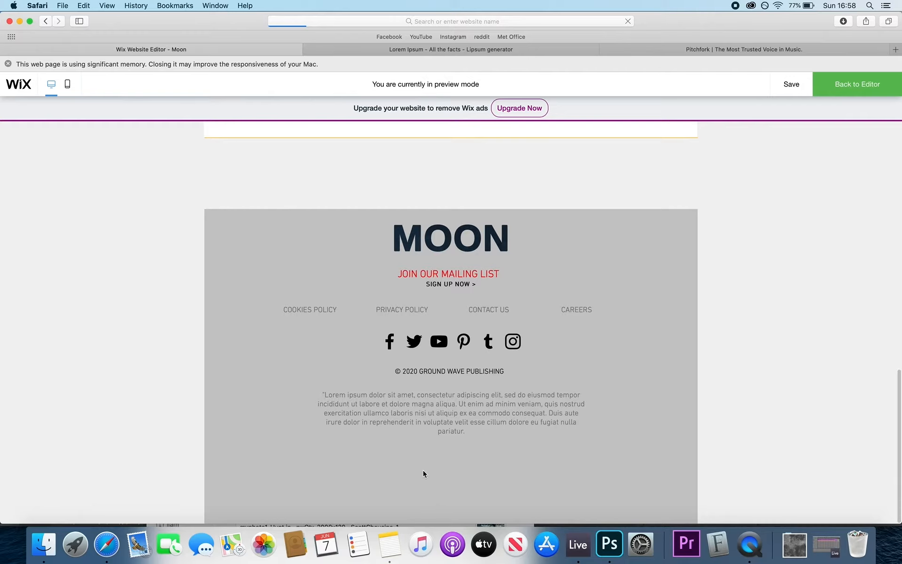
pyautogui.click(841, 85)
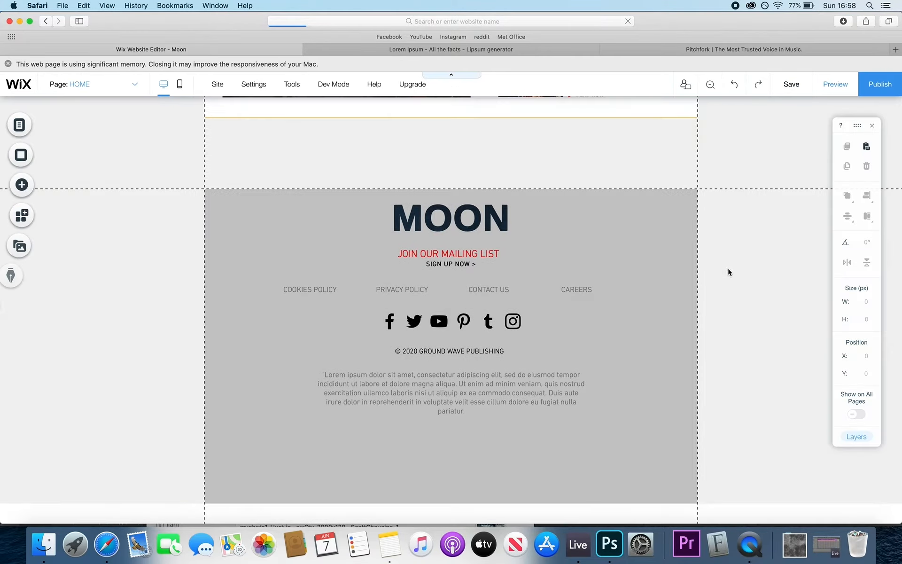
# - Raise the footer's bottom edge and reduce the footer paragraph's font size
pyautogui.click(470, 458)
pyautogui.moveTo(498, 504); pyautogui.dragTo(498, 421)
pyautogui.doubleClick(470, 481)
pyautogui.moveTo(713, 364); pyautogui.dragTo(782, 355)
pyautogui.write('3')
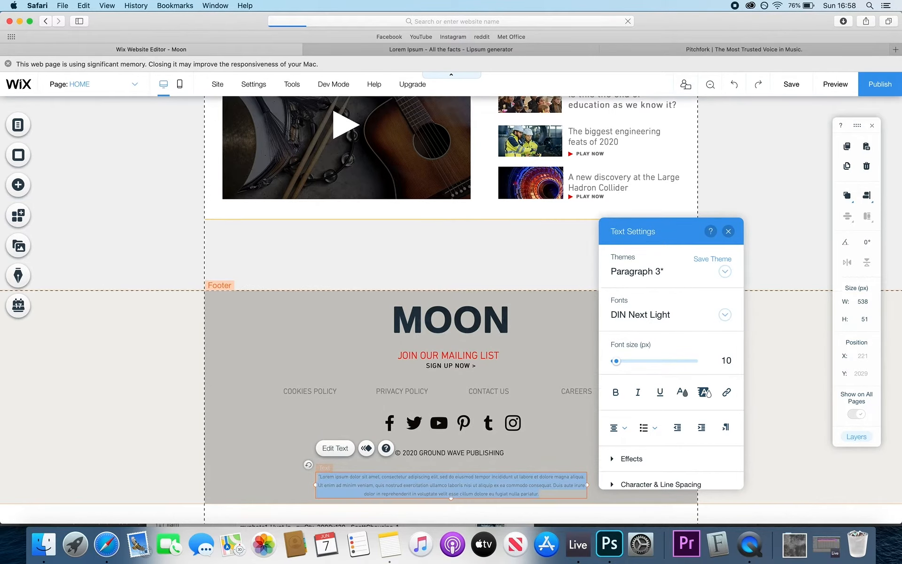
pyautogui.click(534, 462)
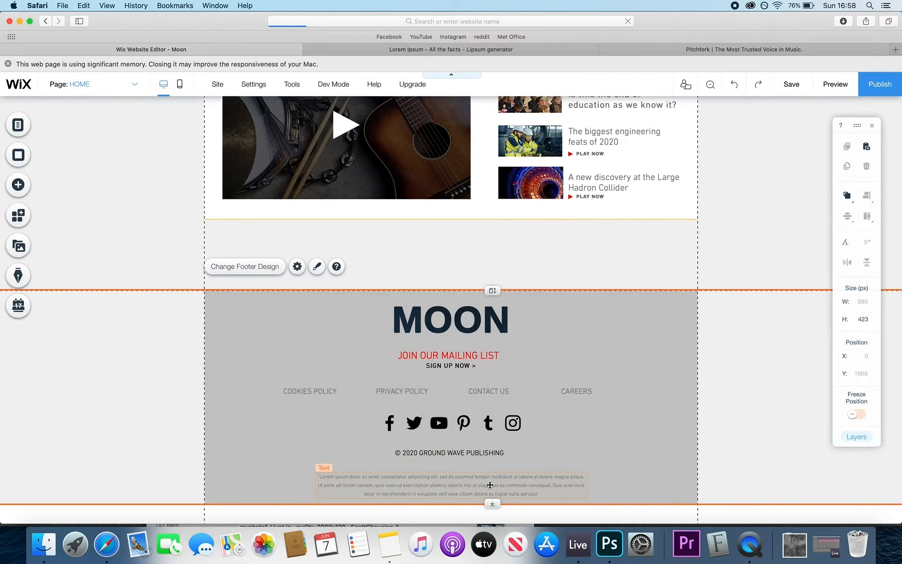
# - Reselect the footer and check the shorter footer in preview before returning to editing
pyautogui.click(489, 483)
pyautogui.click(710, 441)
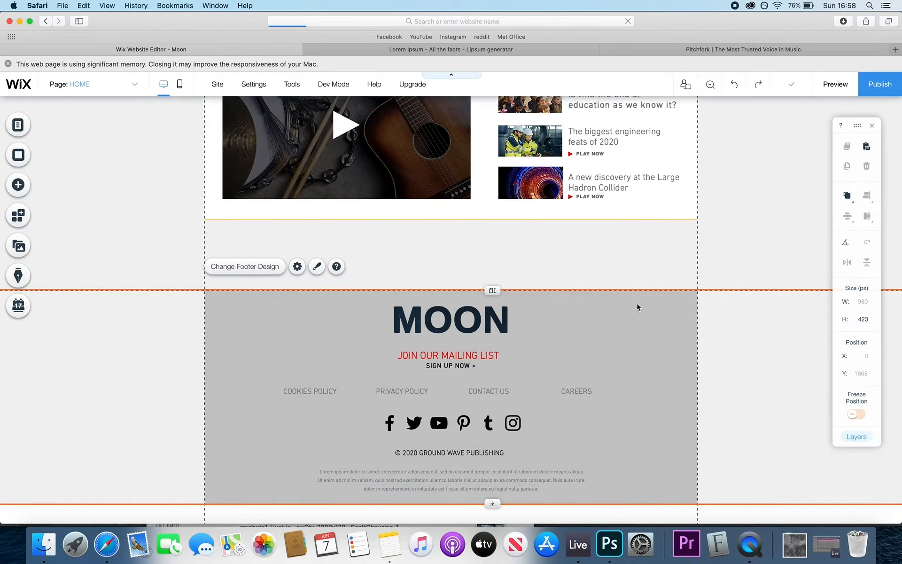
pyautogui.scroll(15, 636, 303)
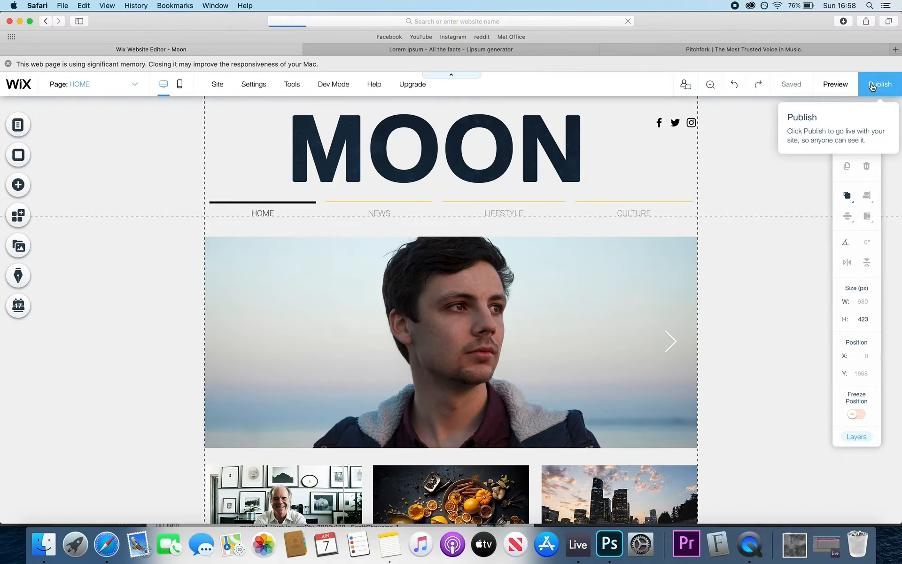
pyautogui.click(838, 85)
pyautogui.scroll(-15, 783, 242)
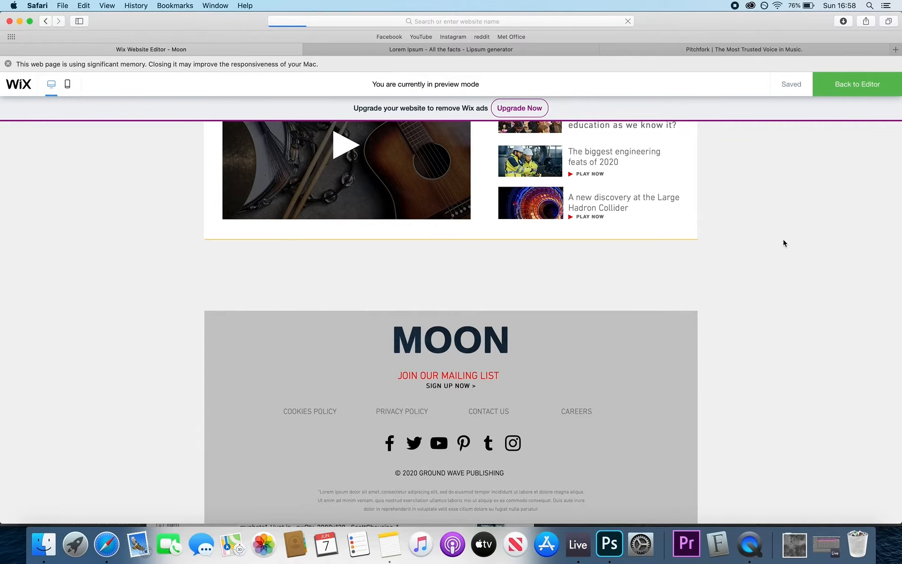
pyautogui.scroll(15, 783, 239)
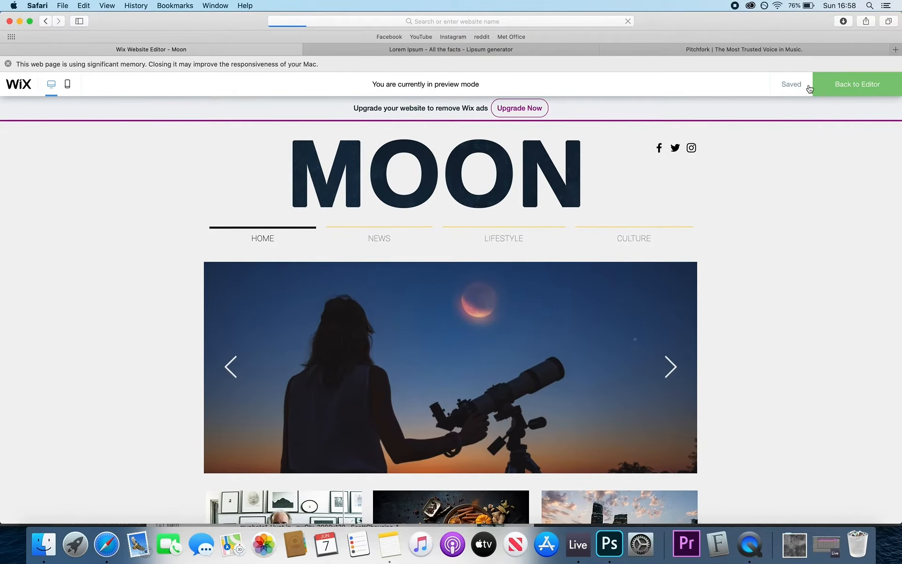
pyautogui.click(844, 86)
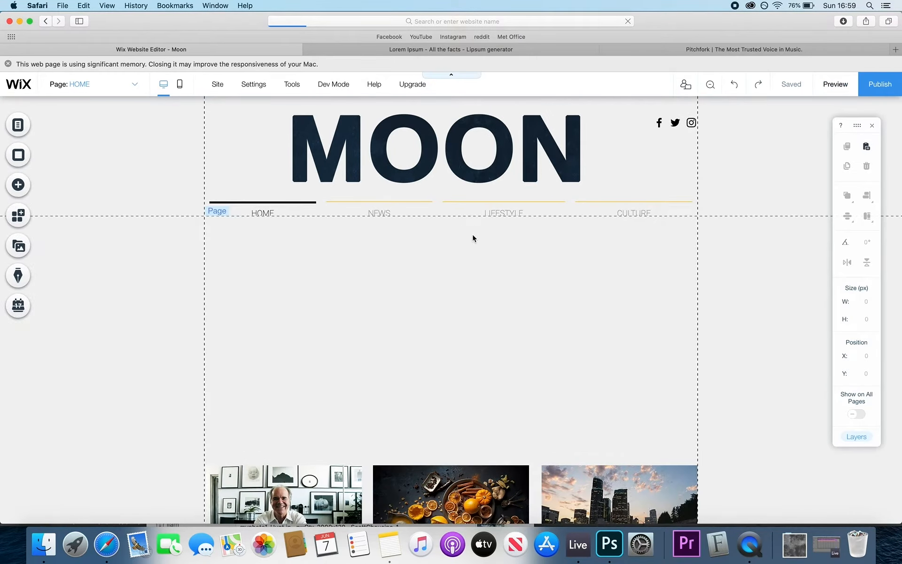
# - Go to the LIFESTYLE page and delete all its placeholder elements
pyautogui.click(498, 205)
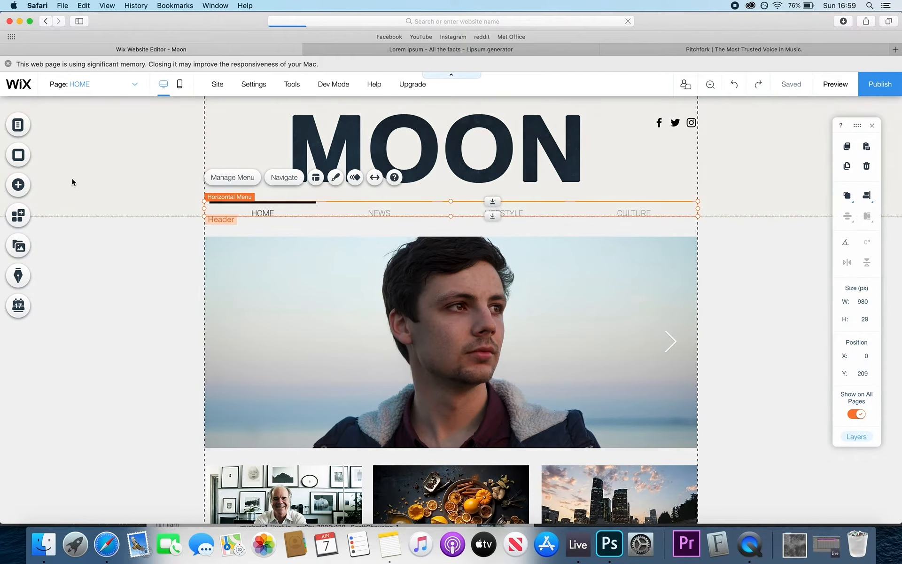
pyautogui.click(18, 125)
pyautogui.click(162, 201)
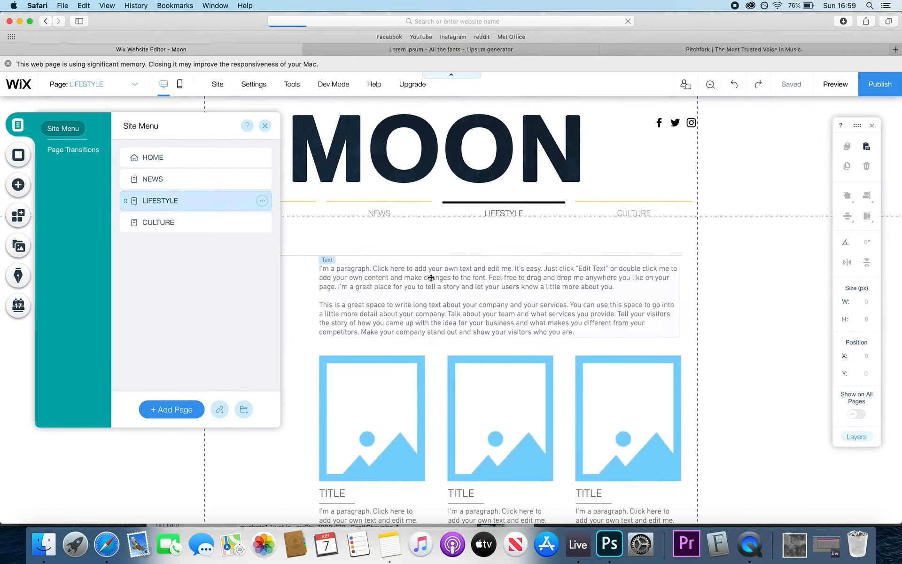
pyautogui.click(265, 126)
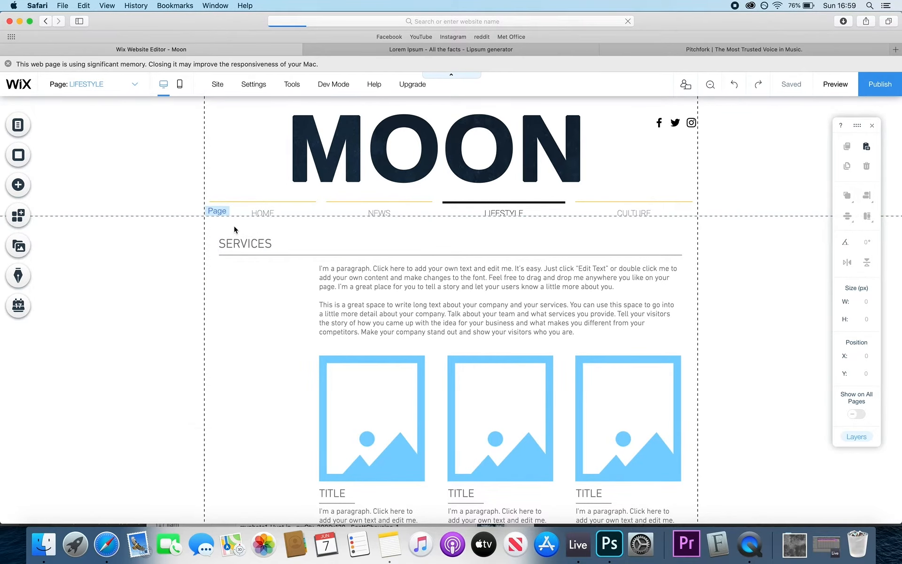
pyautogui.moveTo(226, 228); pyautogui.dragTo(650, 515)
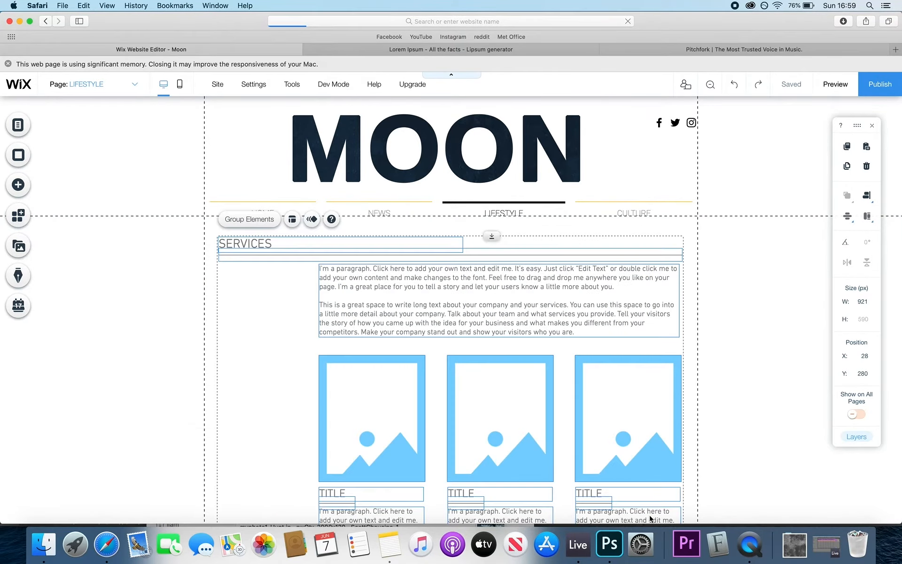
pyautogui.press('Delete')
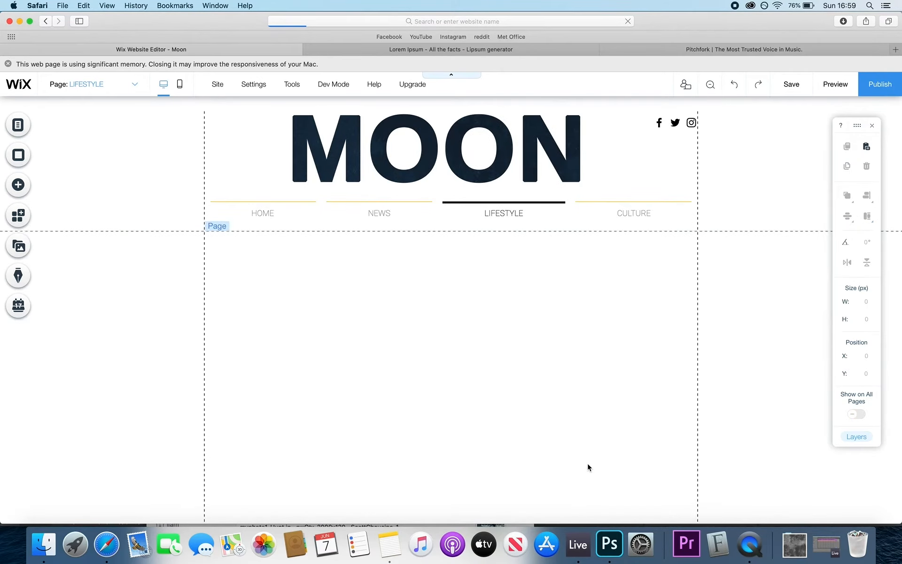
# - On the CULTURE page, delete the contact form, address, icons, map and Tel/Fax text
pyautogui.click(65, 86)
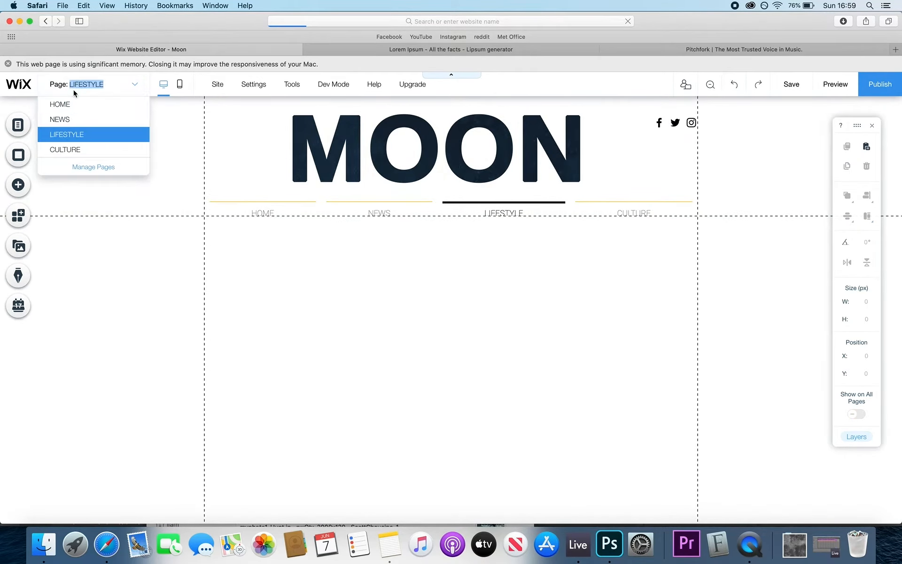
pyautogui.click(80, 149)
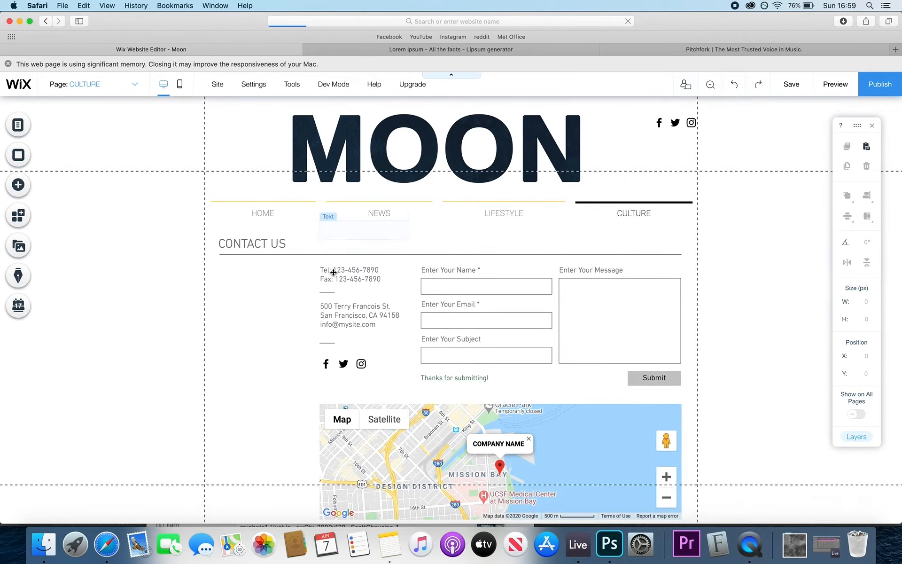
pyautogui.moveTo(244, 232); pyautogui.dragTo(676, 509)
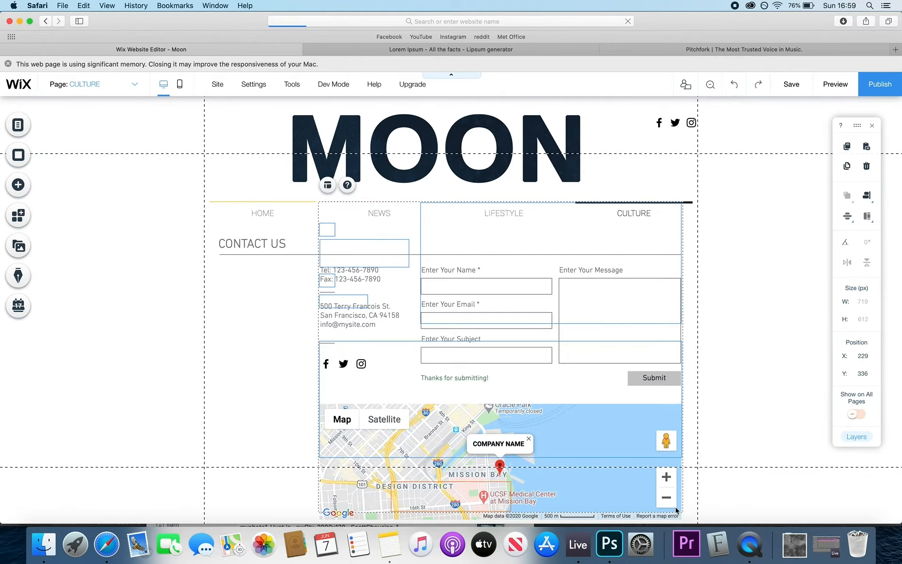
pyautogui.press('Delete')
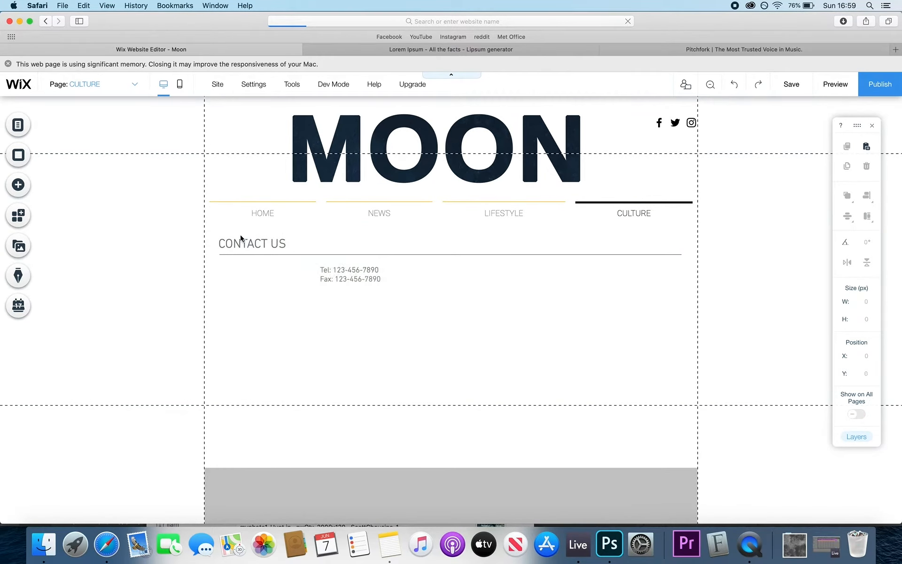
pyautogui.moveTo(229, 232); pyautogui.dragTo(676, 348)
pyautogui.click(346, 261)
pyautogui.click(343, 270)
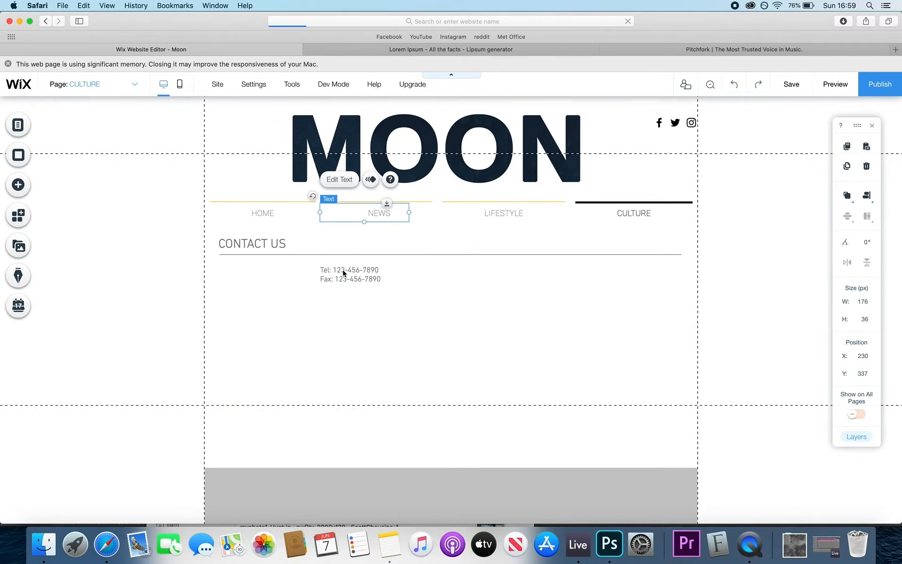
pyautogui.press('Delete')
# - Delete the CONTACT US heading and divider line, then switch to the NEWS page
pyautogui.click(274, 243)
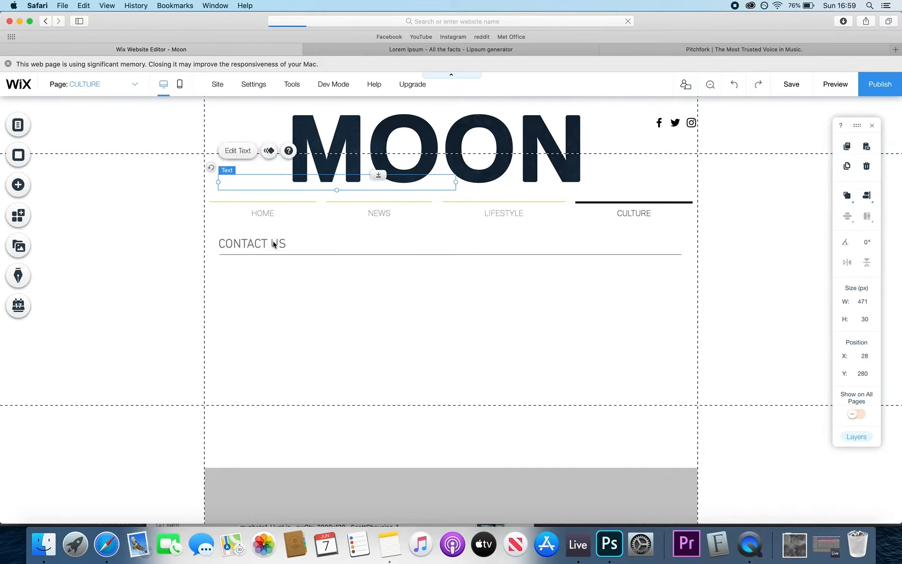
pyautogui.press('Delete')
pyautogui.click(288, 252)
pyautogui.click(290, 254)
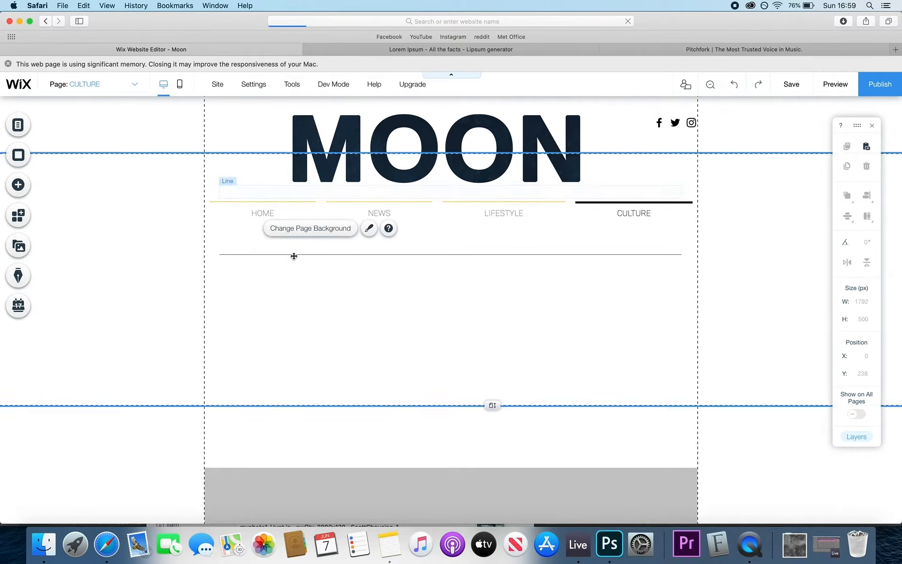
pyautogui.press('Delete')
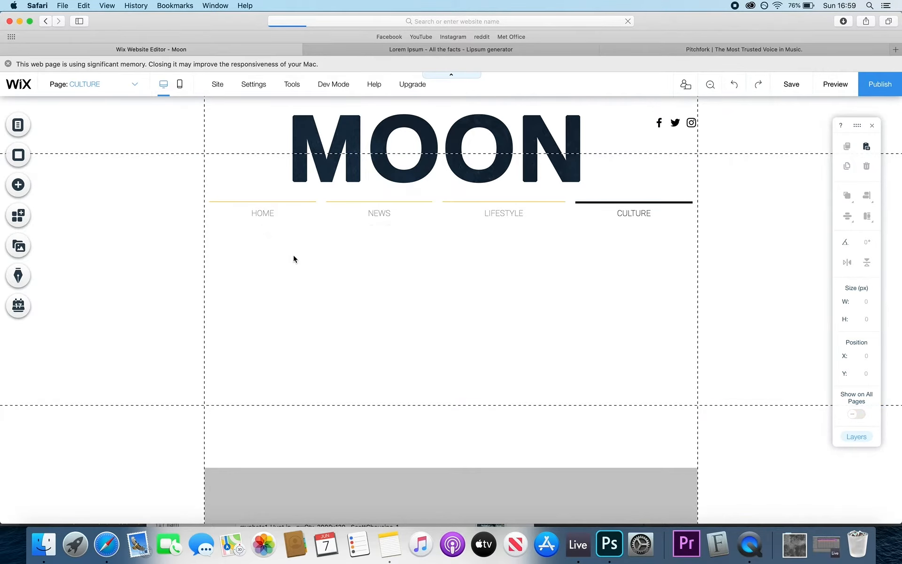
pyautogui.click(82, 85)
pyautogui.click(80, 119)
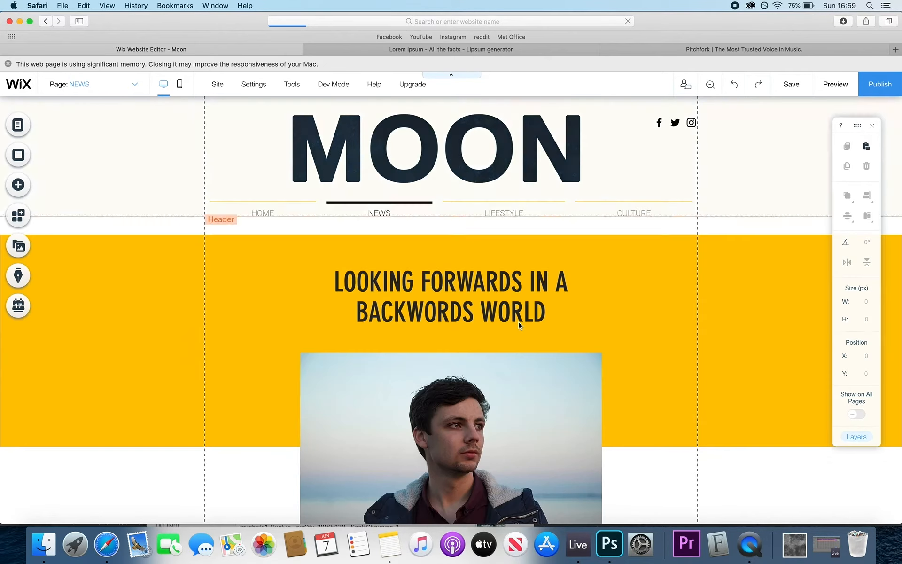
# - Upload Cover.jpg from the Desktop folder and add it to the page as an image
pyautogui.scroll(-10, 518, 321)
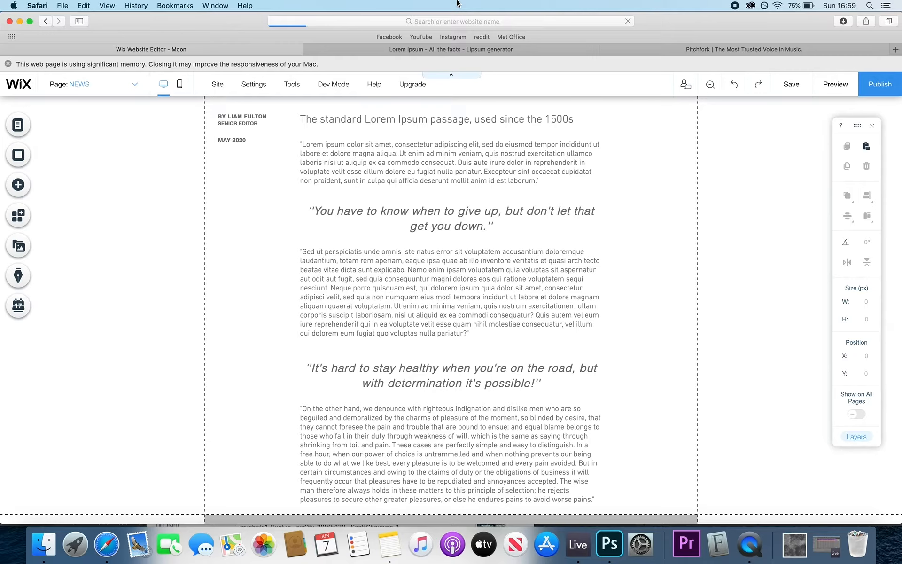
pyautogui.scroll(3, 530, 220)
pyautogui.scroll(-7, 530, 220)
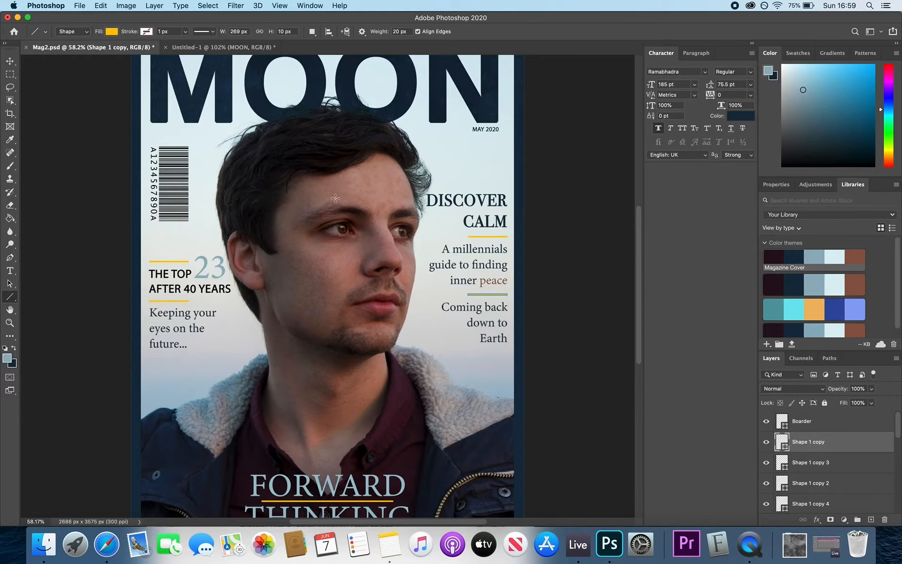
pyautogui.press('super+shift+s')
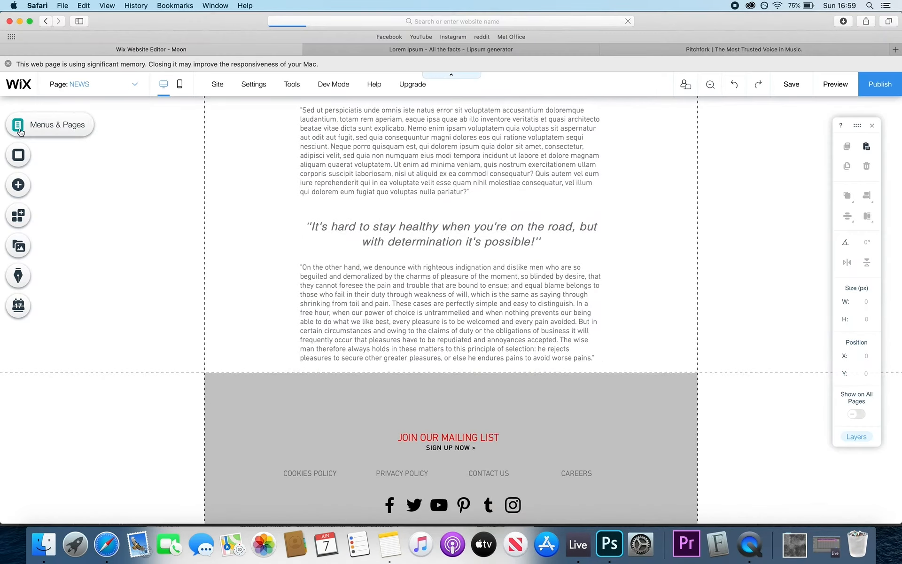
pyautogui.click(18, 184)
pyautogui.click(57, 144)
pyautogui.click(282, 189)
pyautogui.click(96, 141)
pyautogui.click(443, 326)
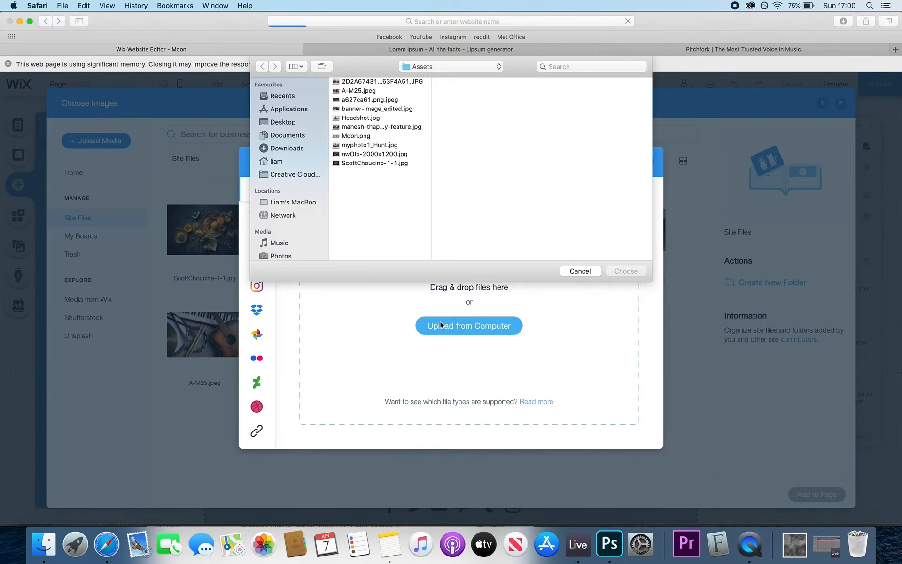
pyautogui.click(283, 122)
pyautogui.click(354, 190)
pyautogui.doubleClick(459, 127)
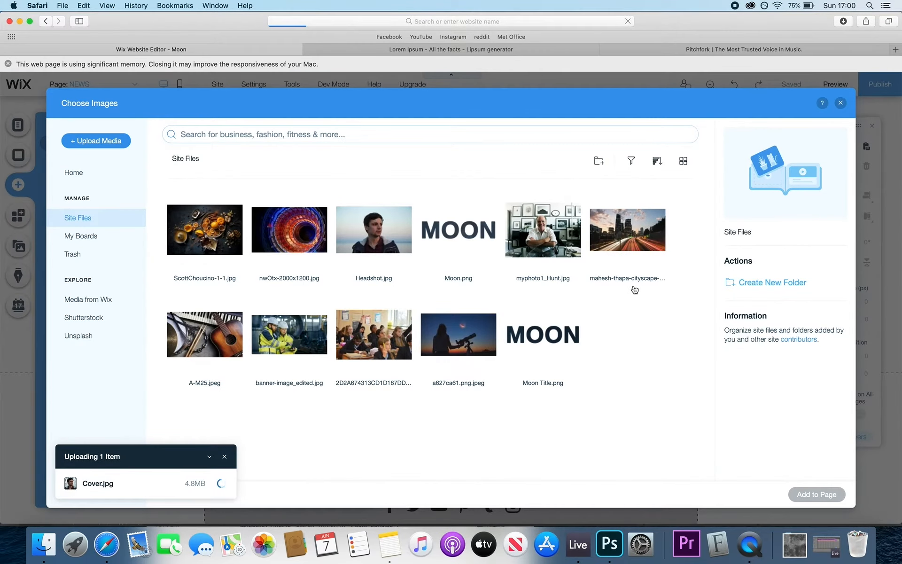
pyautogui.click(816, 494)
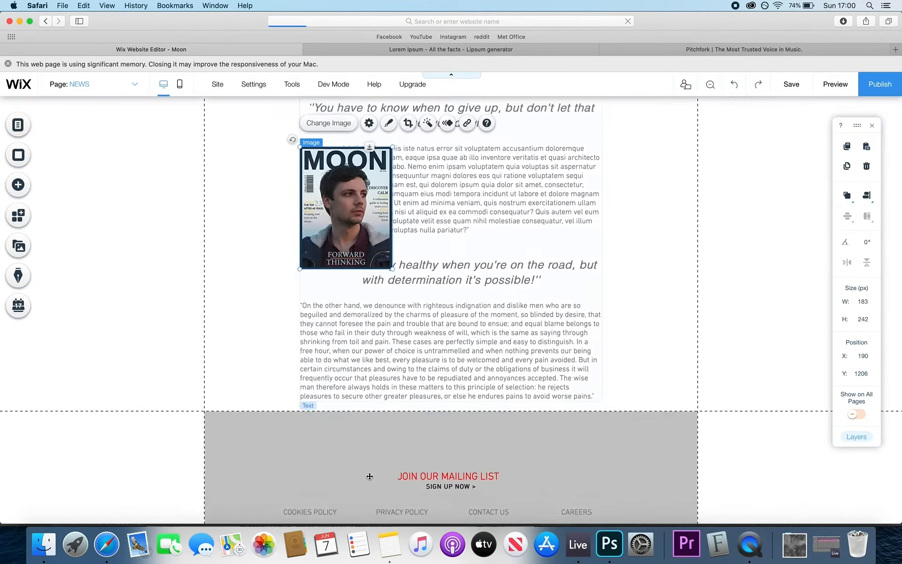
# - Draw a container box and send it behind the MOON cover image
pyautogui.scroll(-1, 370, 477)
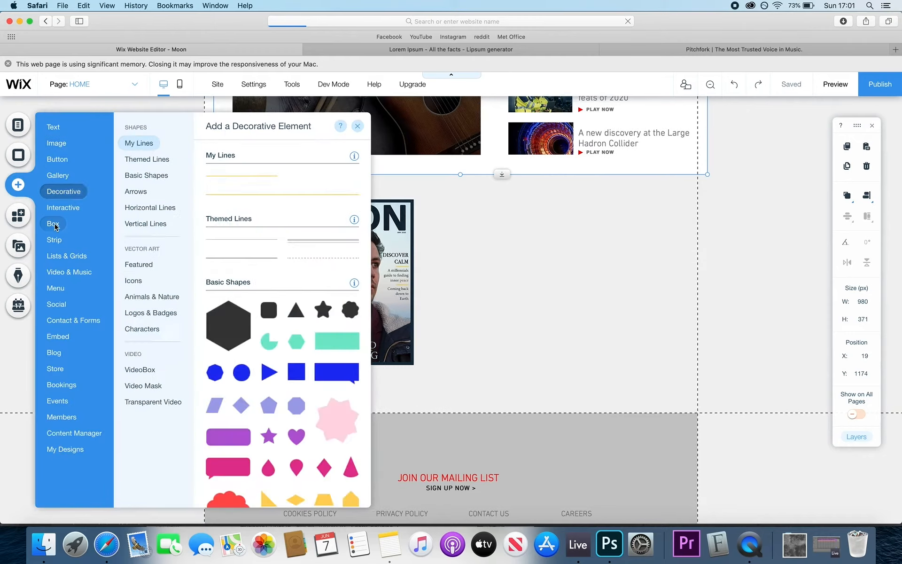
pyautogui.moveTo(263, 212); pyautogui.dragTo(455, 267)
pyautogui.moveTo(431, 322); pyautogui.dragTo(435, 365)
pyautogui.click(847, 195)
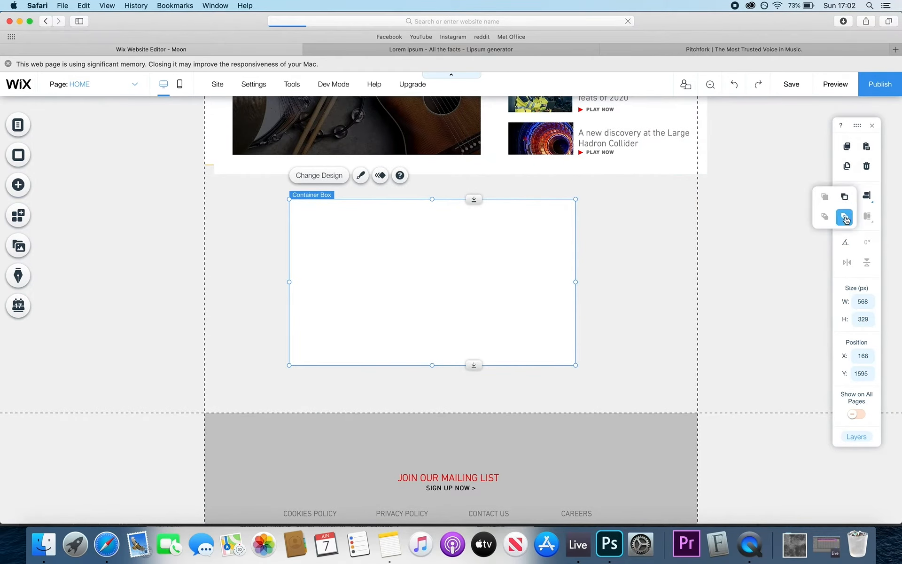
pyautogui.click(845, 218)
# - Centre the box and cover together and delete the stray strip above them
pyautogui.moveTo(613, 290); pyautogui.dragTo(328, 275)
pyautogui.moveTo(329, 275); pyautogui.dragTo(342, 276)
pyautogui.moveTo(393, 252); pyautogui.dragTo(398, 250)
pyautogui.click(252, 172)
pyautogui.press('Delete')
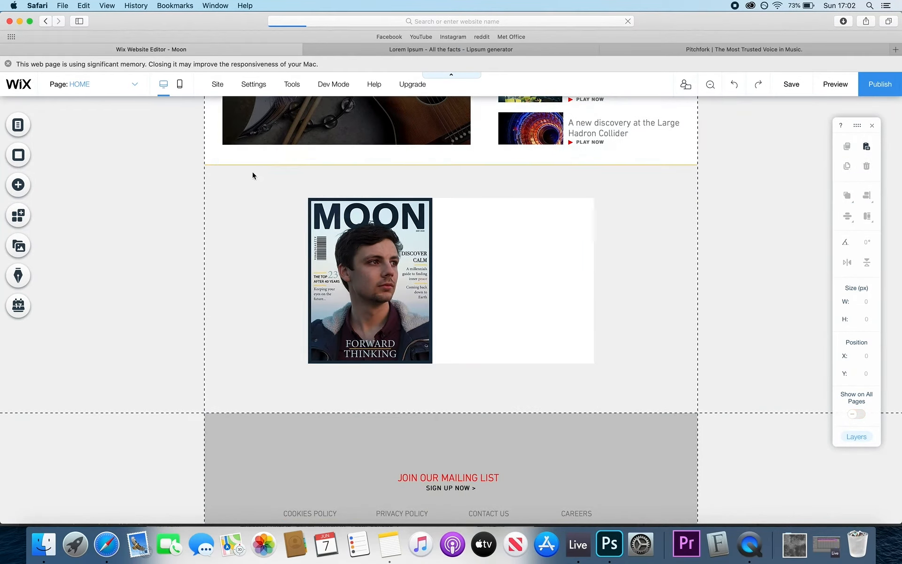
pyautogui.scroll(2, 252, 176)
pyautogui.click(253, 175)
pyautogui.scroll(6, 497, 219)
pyautogui.click(439, 161)
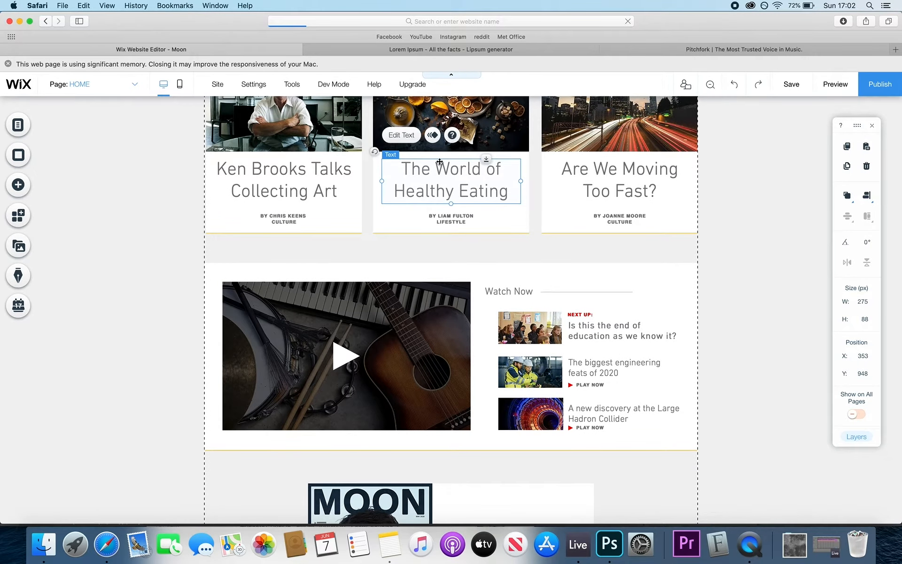
# - Copy a card heading into the box top and retitle it 'ISSUE #165'
pyautogui.moveTo(451, 181); pyautogui.dragTo(526, 478)
pyautogui.moveTo(503, 360); pyautogui.dragTo(511, 347)
pyautogui.doubleClick(511, 347)
pyautogui.write('ISSUE')
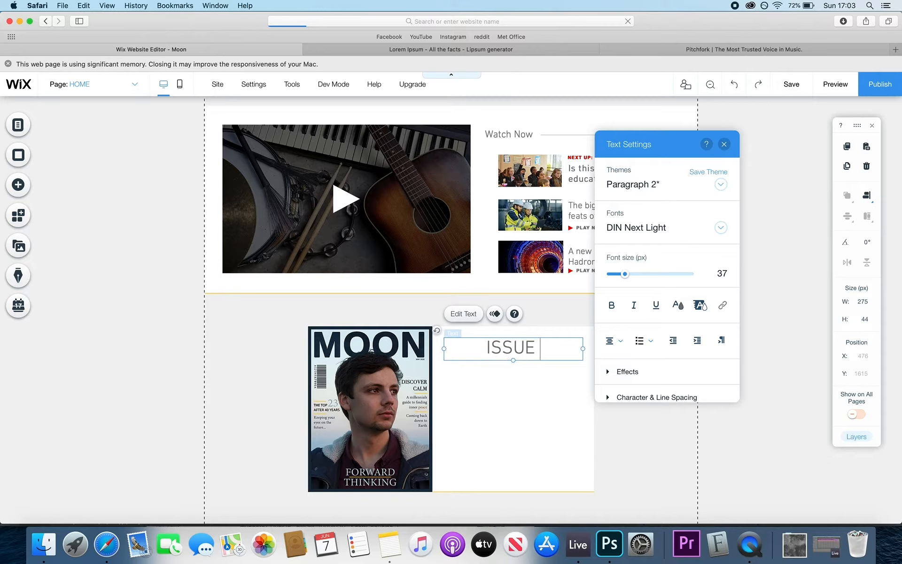
pyautogui.press('BackSpace')
pyautogui.press('BackSpace')
pyautogui.press('BackSpace')
pyautogui.press('BackSpace')
pyautogui.press('BackSpace')
pyautogui.press('BackSpace')
pyautogui.write('#')
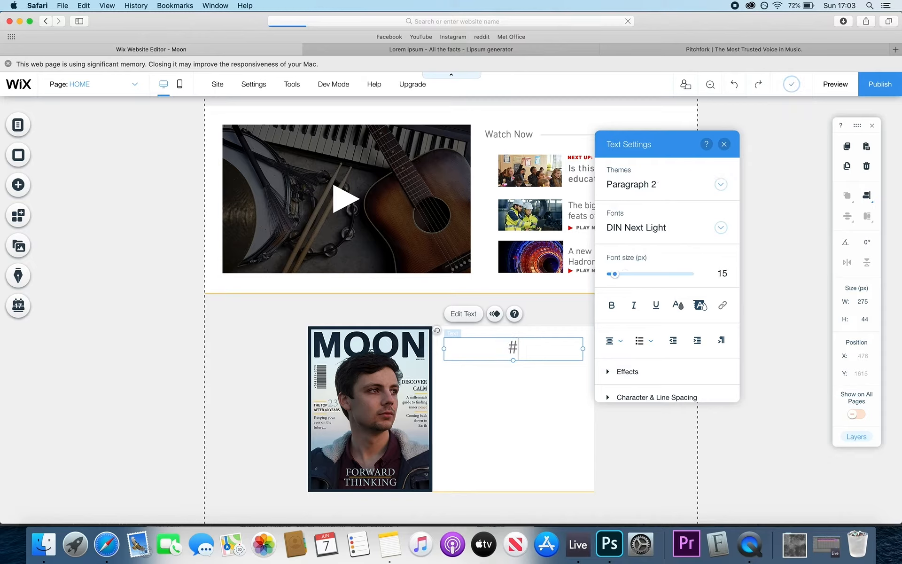
pyautogui.press('BackSpace')
pyautogui.write('ISSUE #165')
pyautogui.click(570, 374)
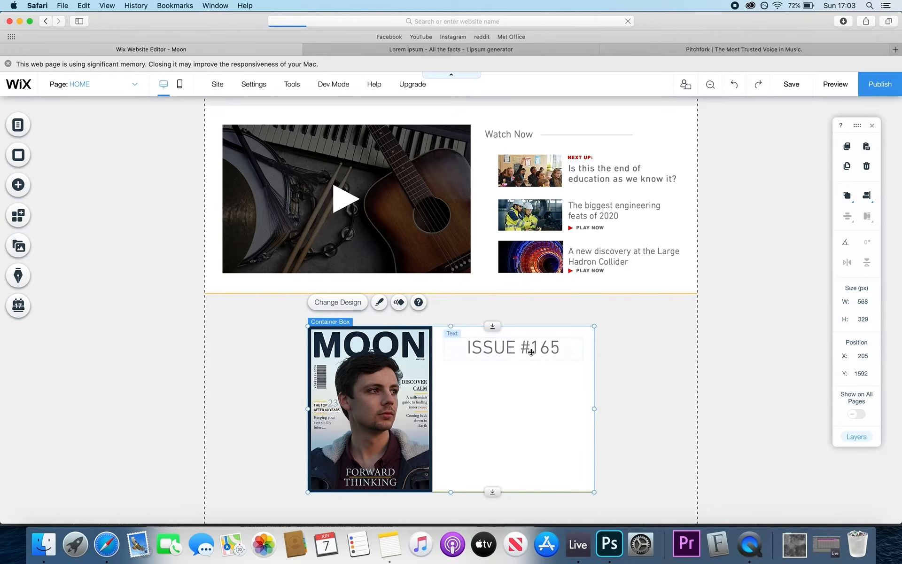
# - Copy the Hadron Collider text line into the box beneath the heading
pyautogui.scroll(3, 524, 349)
pyautogui.scroll(4, 522, 349)
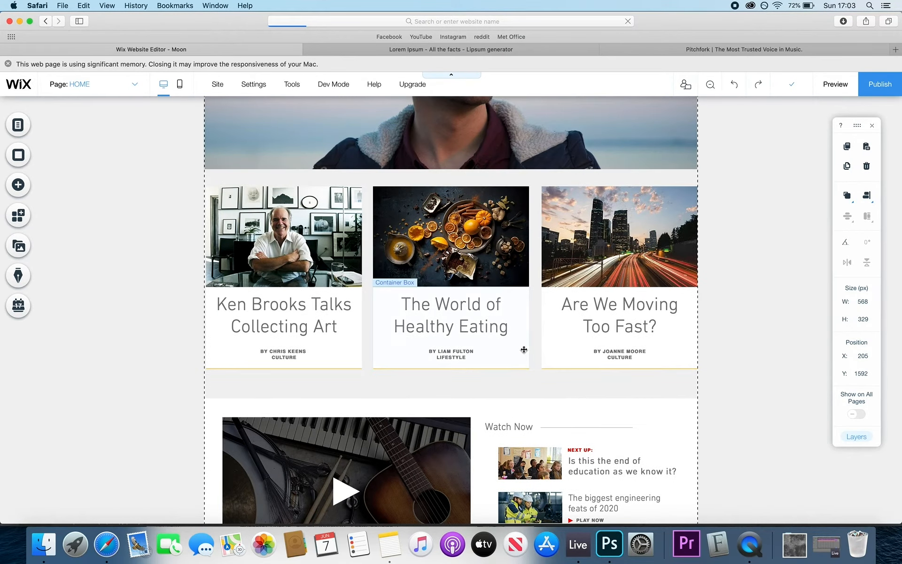
pyautogui.scroll(-7, 517, 352)
pyautogui.moveTo(504, 331); pyautogui.dragTo(503, 381)
pyautogui.press('Delete')
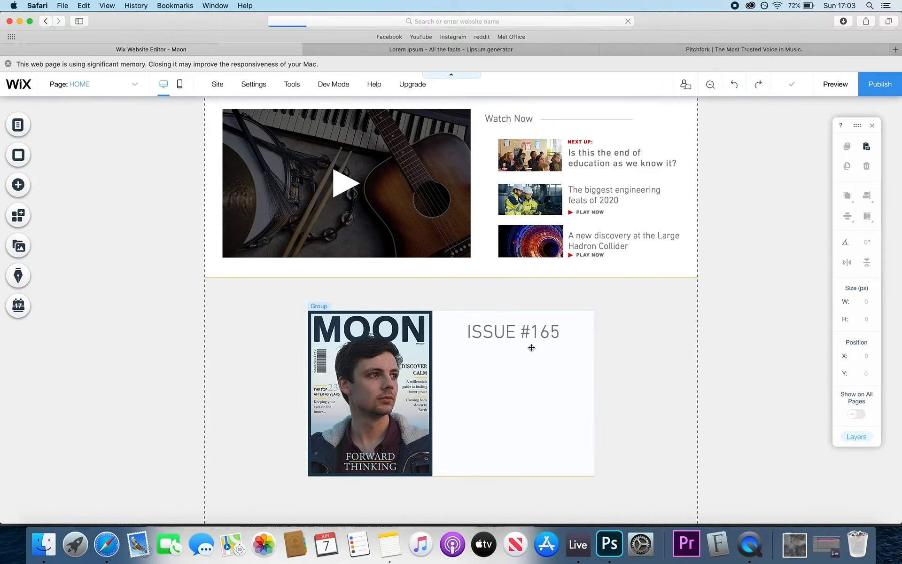
pyautogui.scroll(2, 531, 347)
pyautogui.scroll(-3, 530, 346)
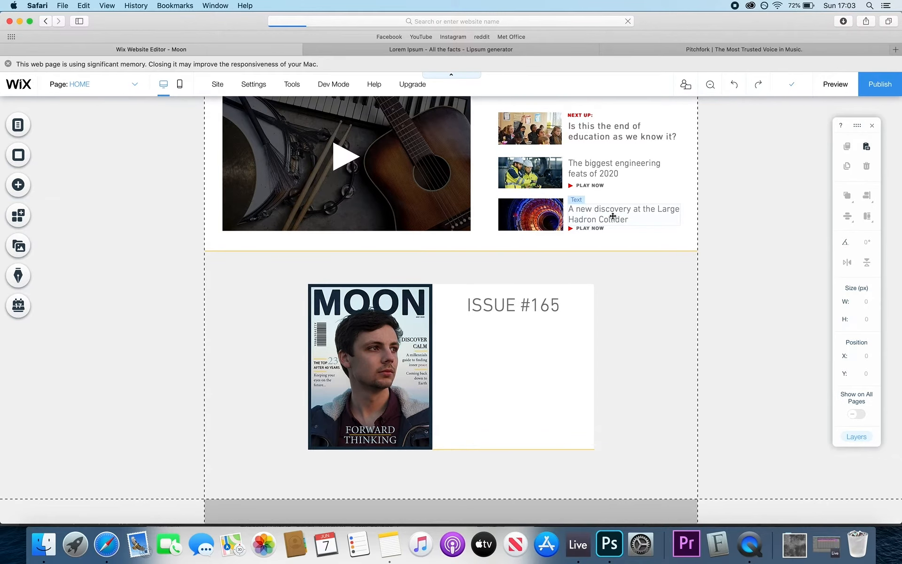
pyautogui.moveTo(612, 216); pyautogui.dragTo(506, 352)
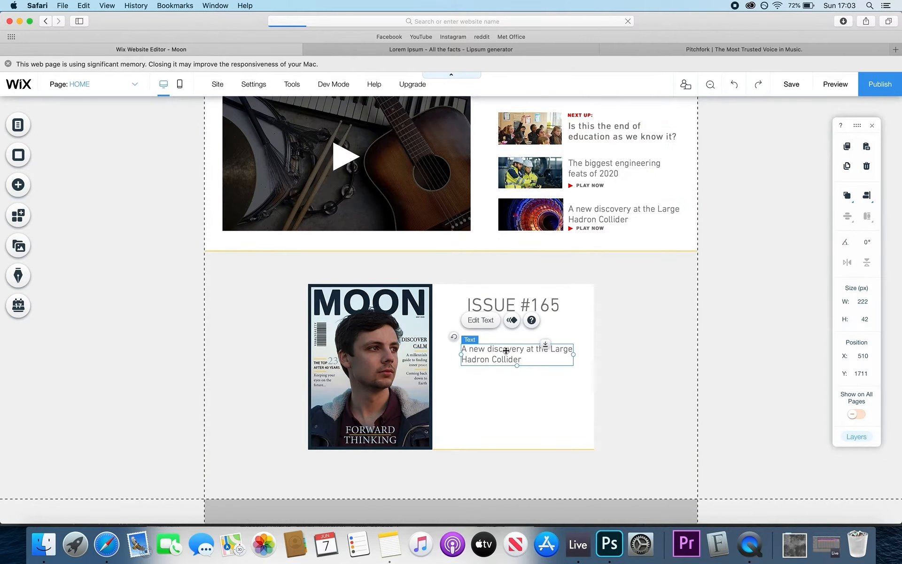
pyautogui.doubleClick(506, 350)
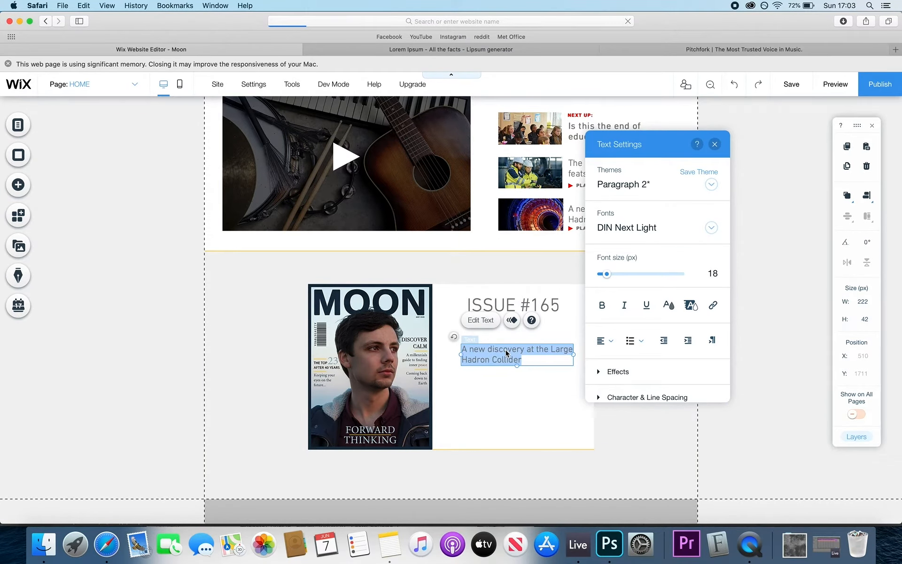
# - Rewrite the copied text as the issue's mental-health blurb naming the social scientist, then widen it
pyautogui.click(715, 144)
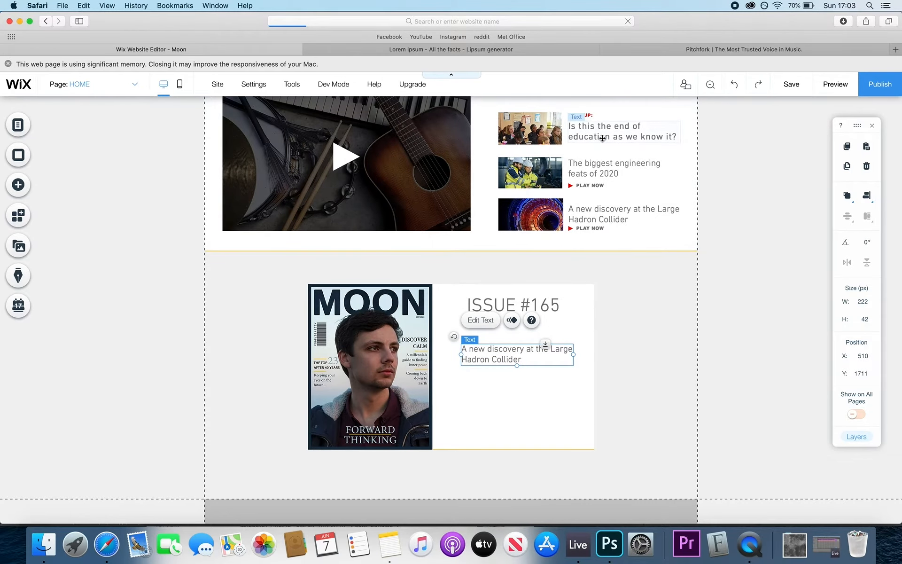
pyautogui.scroll(2, 604, 188)
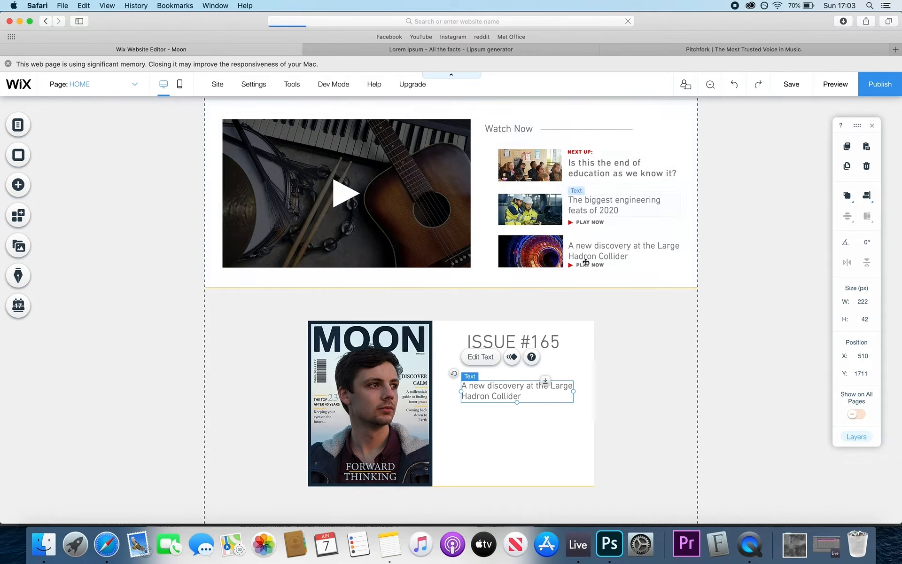
pyautogui.scroll(-2, 580, 336)
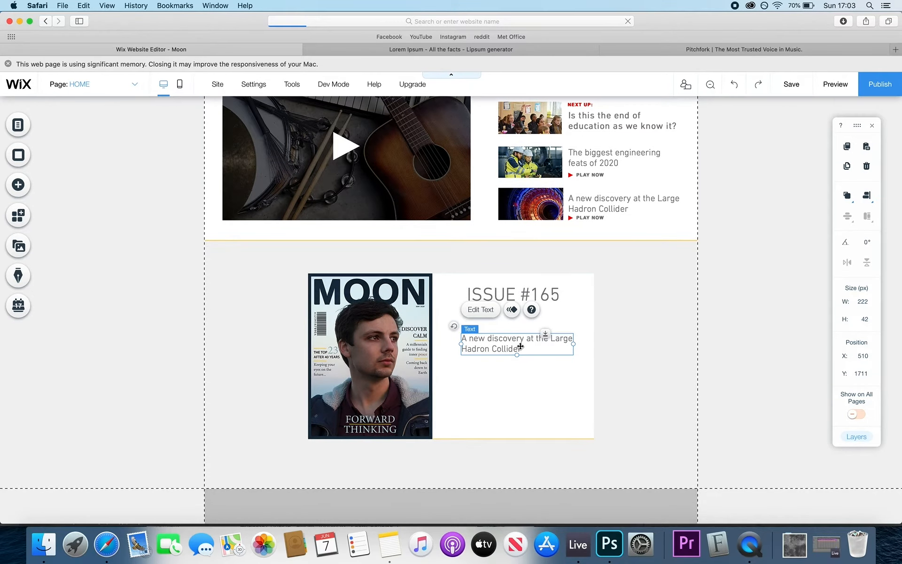
pyautogui.doubleClick(521, 346)
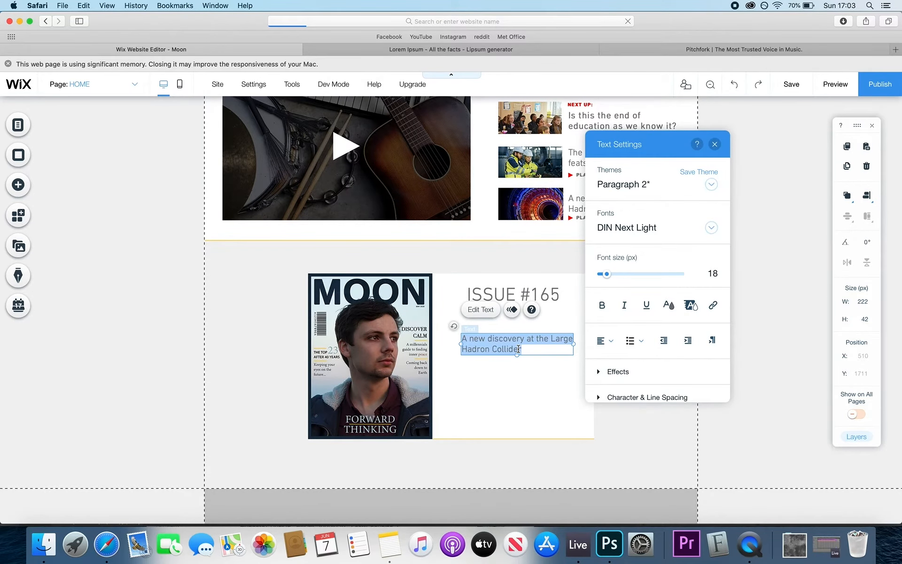
pyautogui.press('BackSpace')
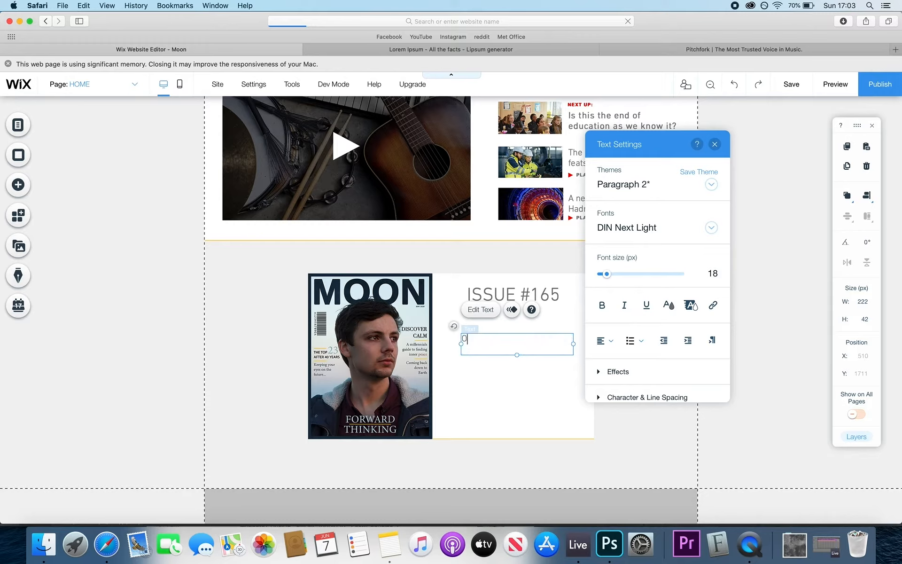
pyautogui.write('In this weeks')
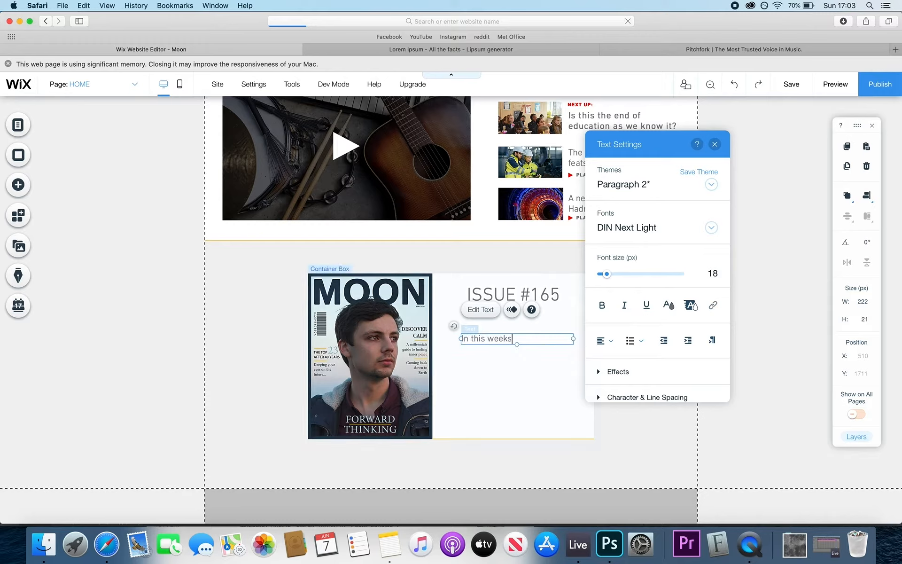
pyautogui.write(' issue, we discuss ')
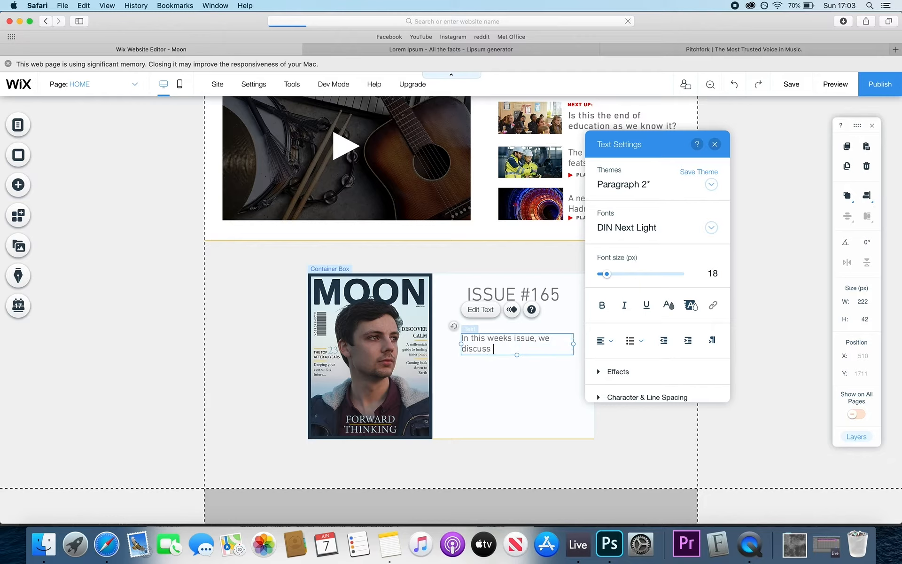
pyautogui.write('t')
pyautogui.press('BackSpace')
pyautogui.write('how ')
pyautogui.write('the inpact of the modern worl')
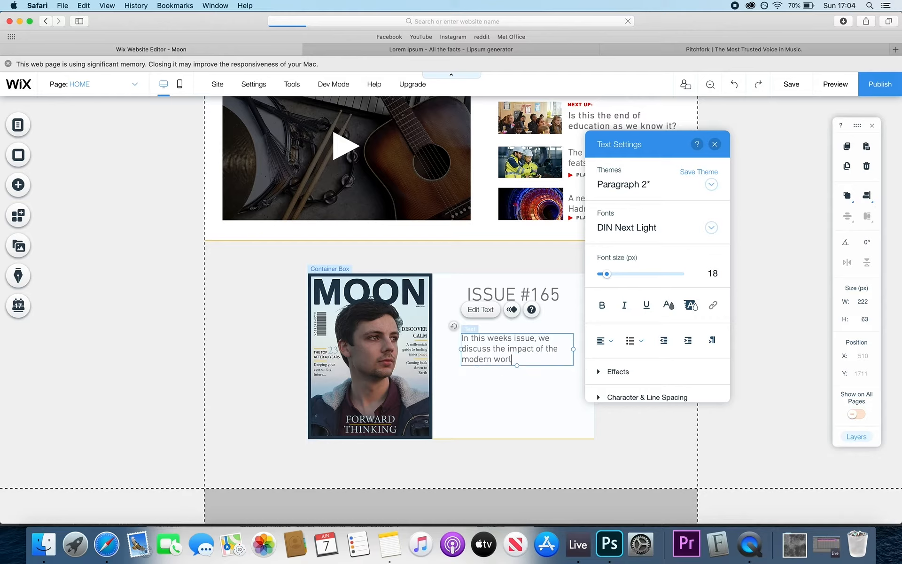
pyautogui.write('d on mental halth.  with social ')
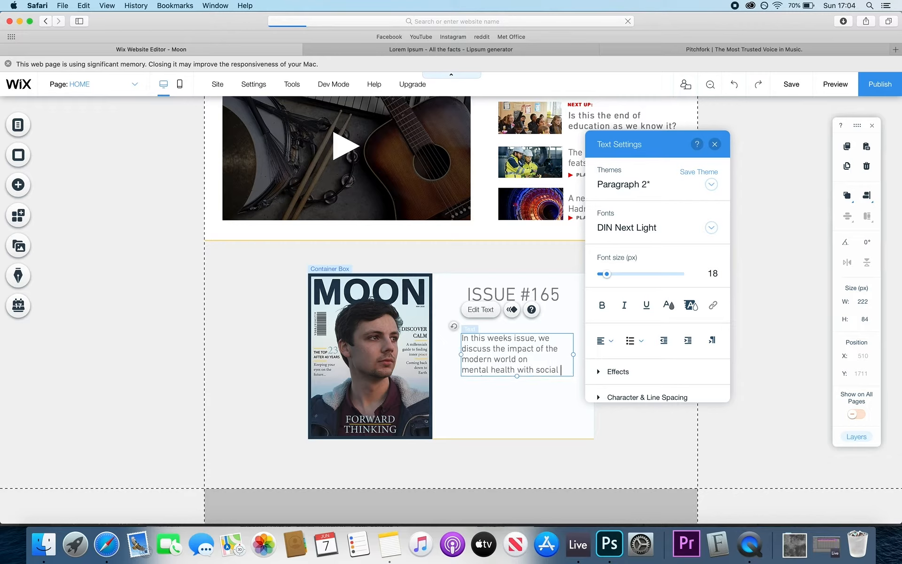
pyautogui.write('sciencet')
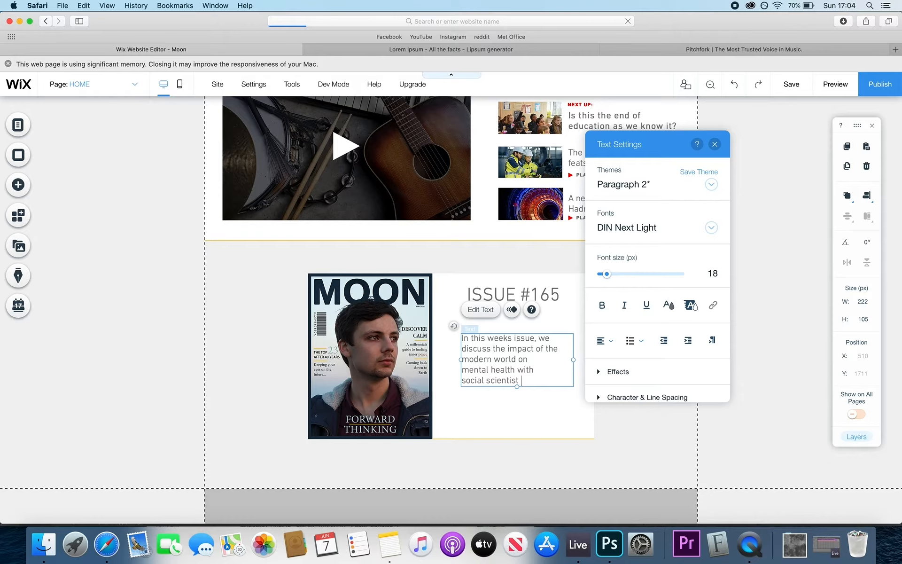
pyautogui.click(540, 408)
pyautogui.click(503, 361)
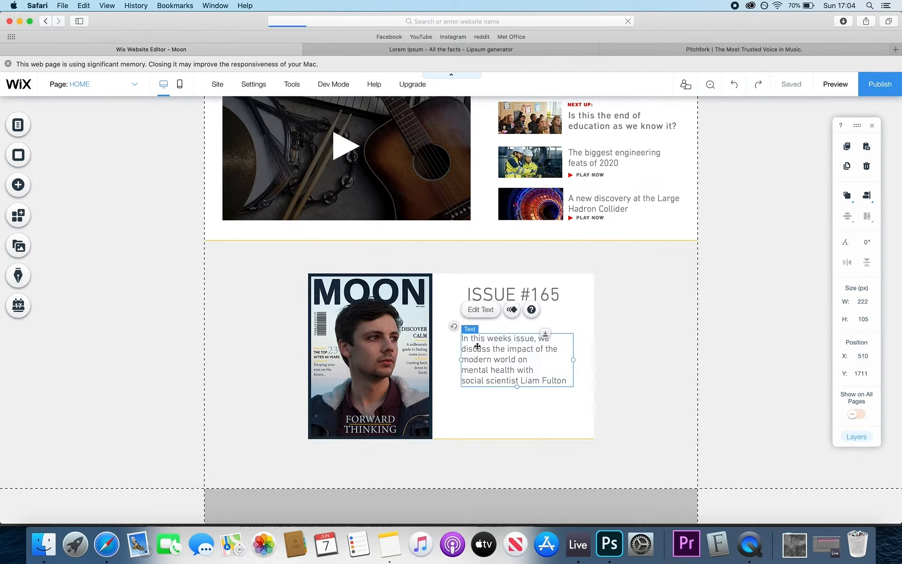
pyautogui.moveTo(574, 360); pyautogui.dragTo(536, 343)
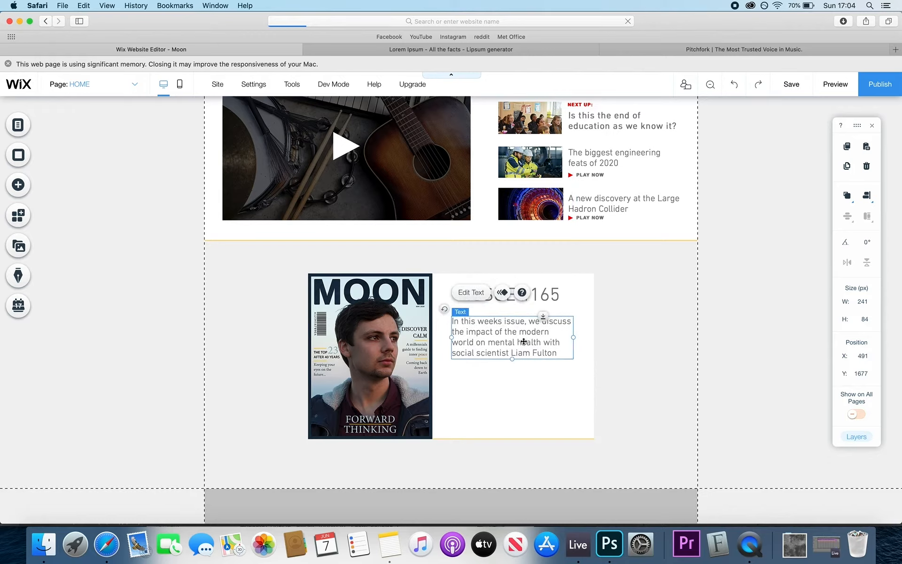
# - Centre-align the blurb paragraph and undo the accidental font-size increase
pyautogui.doubleClick(525, 343)
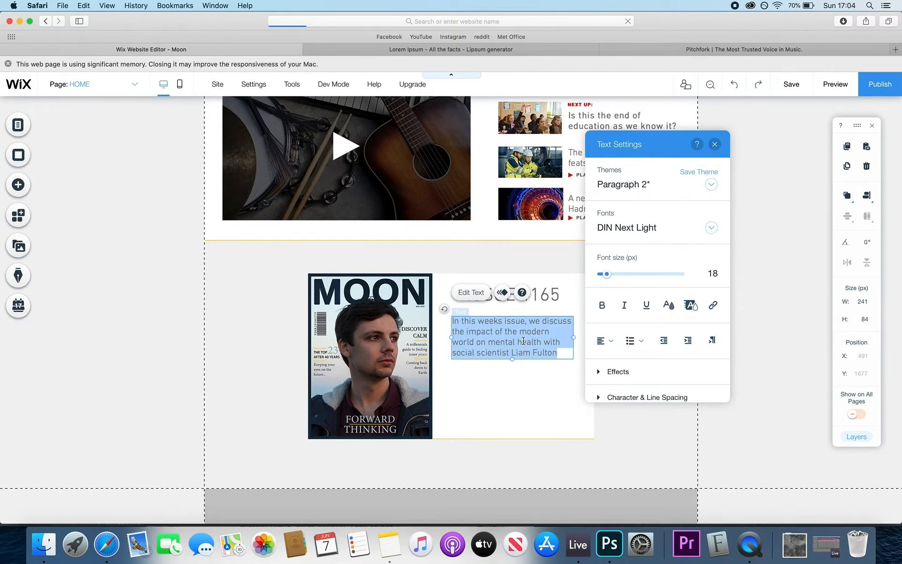
pyautogui.click(606, 341)
pyautogui.click(611, 361)
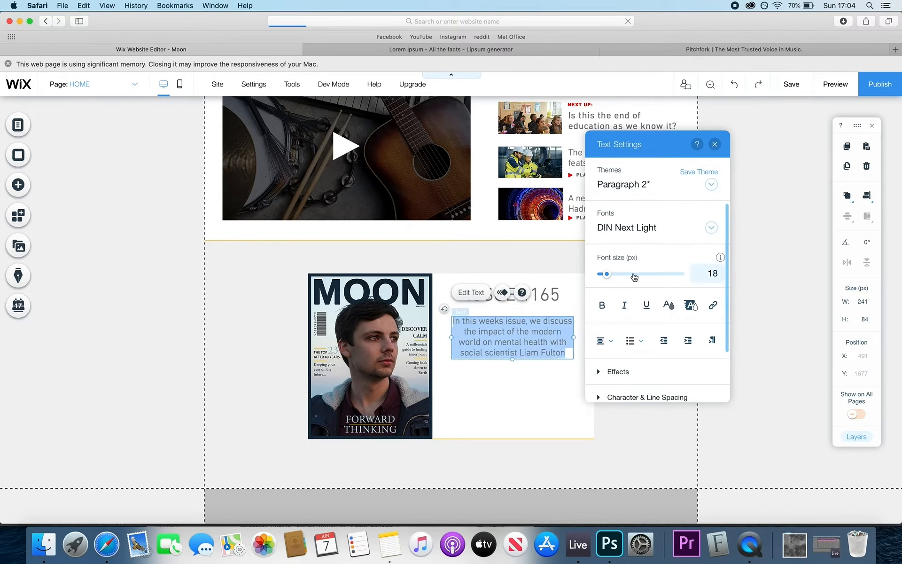
pyautogui.moveTo(607, 273); pyautogui.dragTo(608, 274)
pyautogui.click(513, 417)
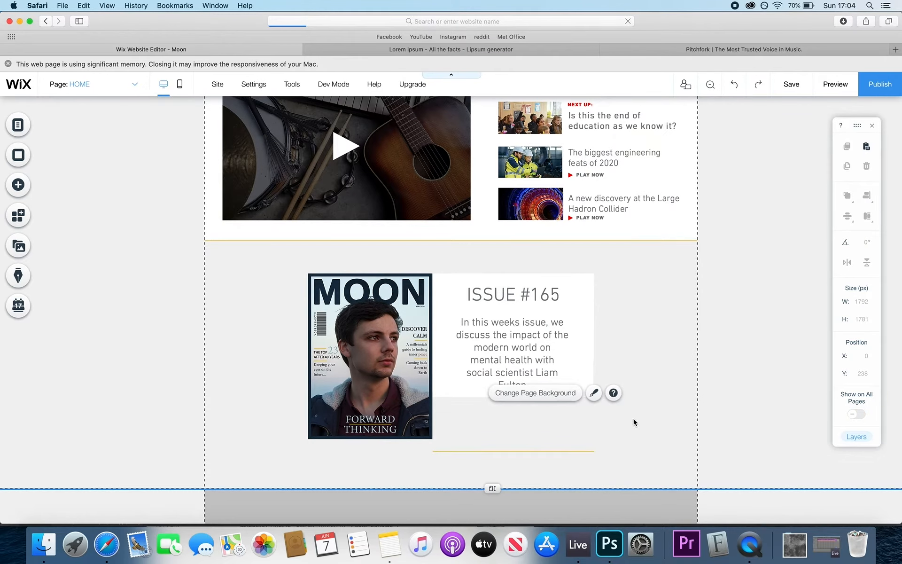
pyautogui.click(634, 393)
pyautogui.click(552, 379)
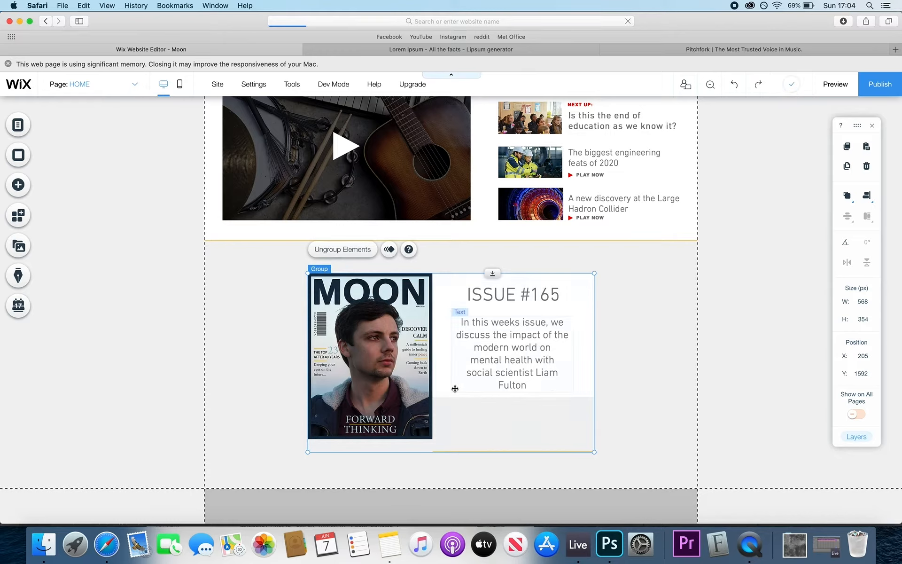
pyautogui.click(264, 397)
pyautogui.click(591, 288)
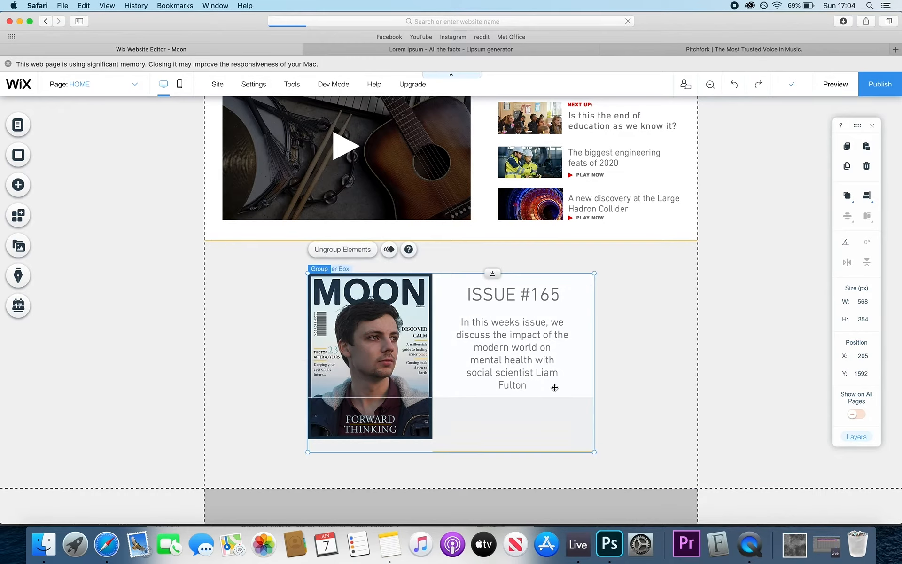
pyautogui.click(735, 86)
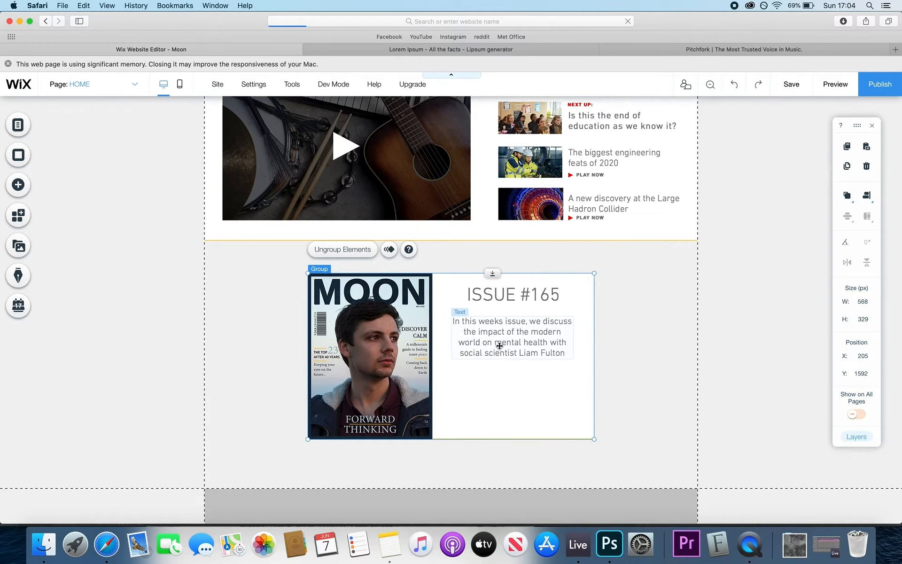
# - Move the paragraph lower and stretch the ISSUE #165 heading box downward
pyautogui.click(513, 335)
pyautogui.moveTo(512, 335); pyautogui.dragTo(511, 361)
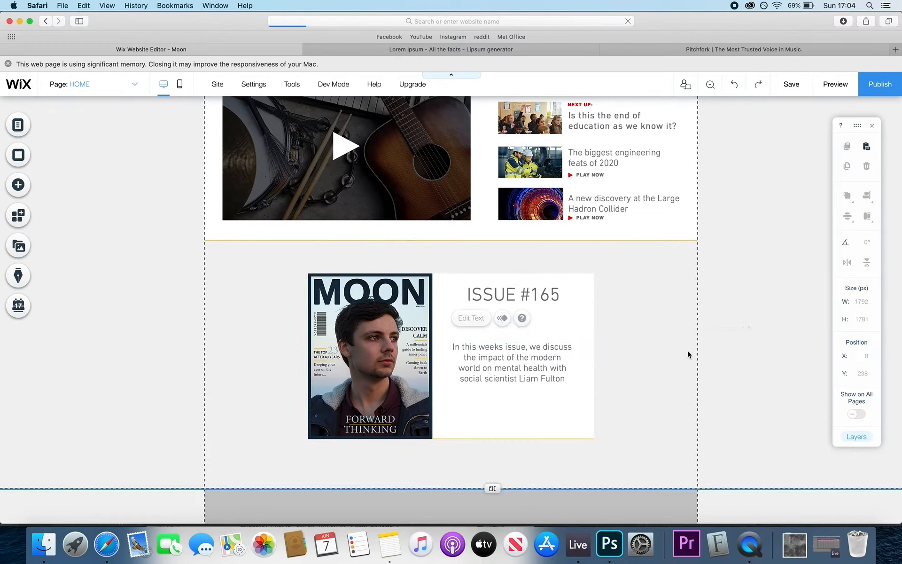
pyautogui.click(689, 354)
pyautogui.click(522, 294)
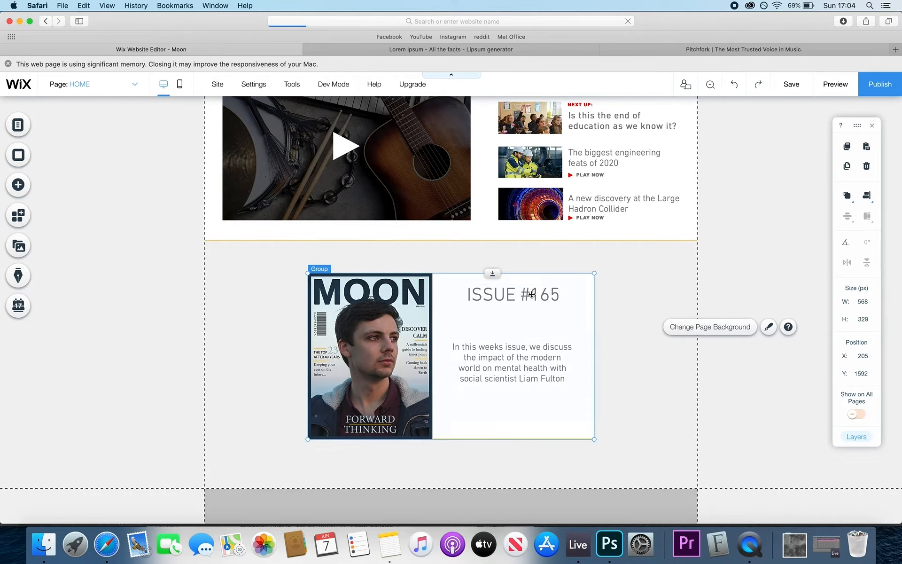
pyautogui.moveTo(522, 294); pyautogui.dragTo(522, 315)
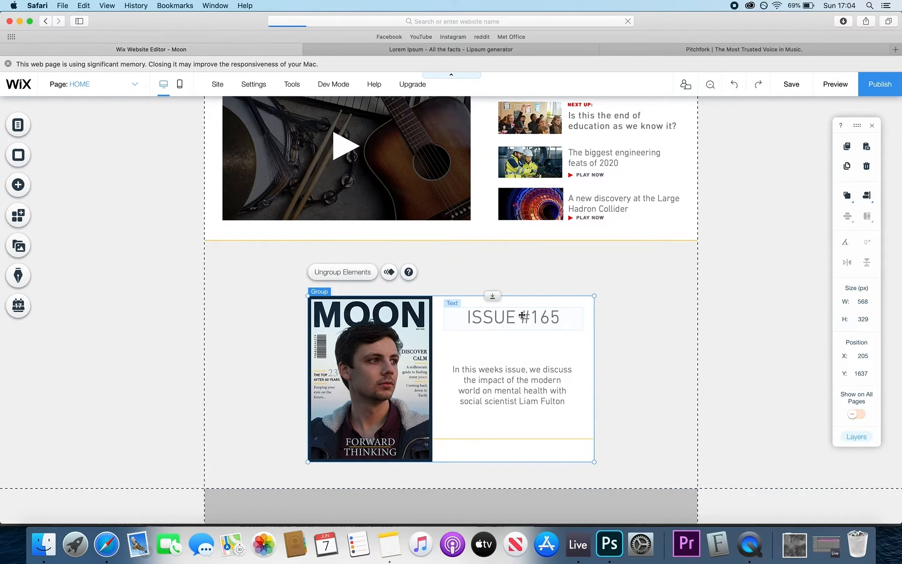
pyautogui.click(734, 84)
pyautogui.moveTo(518, 306); pyautogui.dragTo(519, 329)
pyautogui.click(667, 283)
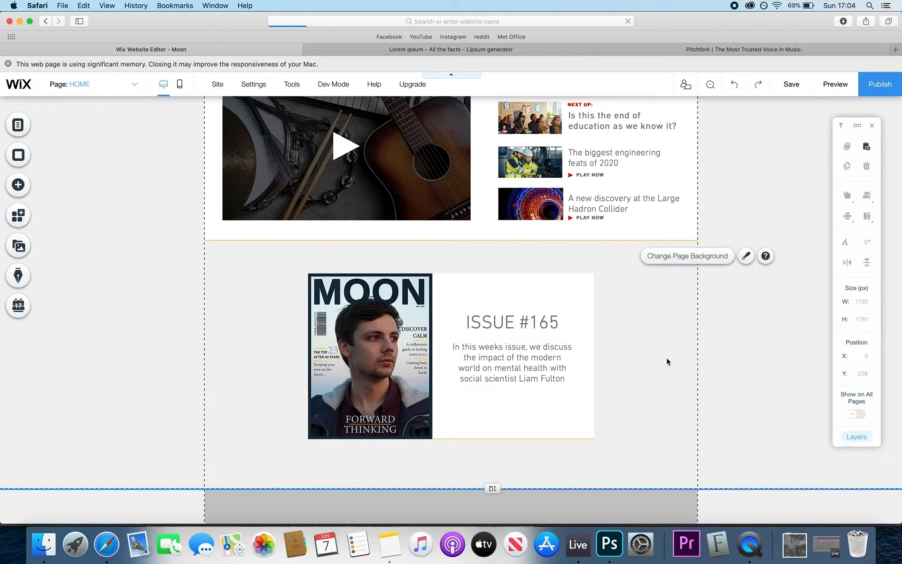
# - Lower the paragraph about 30 px and the heading slightly, then select cover and panel together
pyautogui.click(504, 357)
pyautogui.click(507, 358)
pyautogui.moveTo(507, 359); pyautogui.dragTo(506, 379)
pyautogui.click(519, 317)
pyautogui.moveTo(512, 324); pyautogui.dragTo(512, 337)
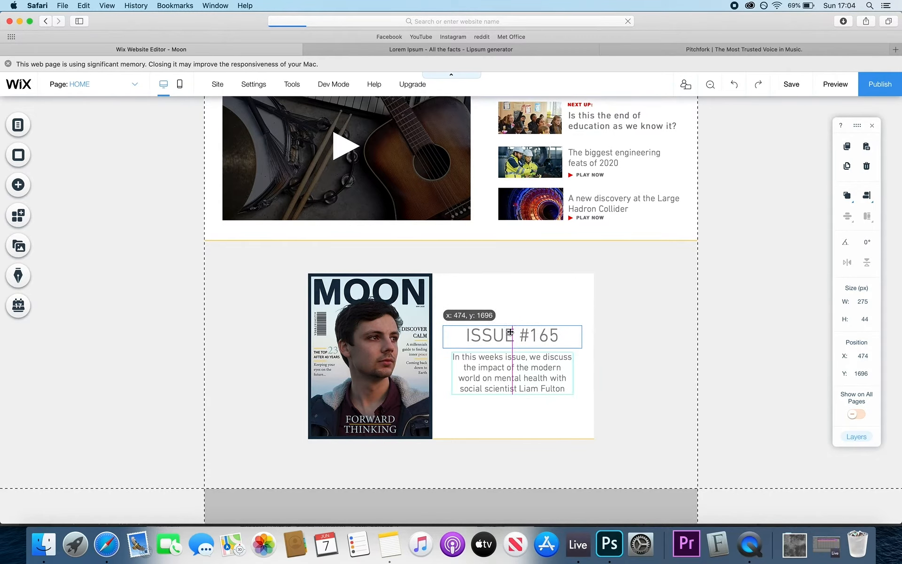
pyautogui.click(673, 291)
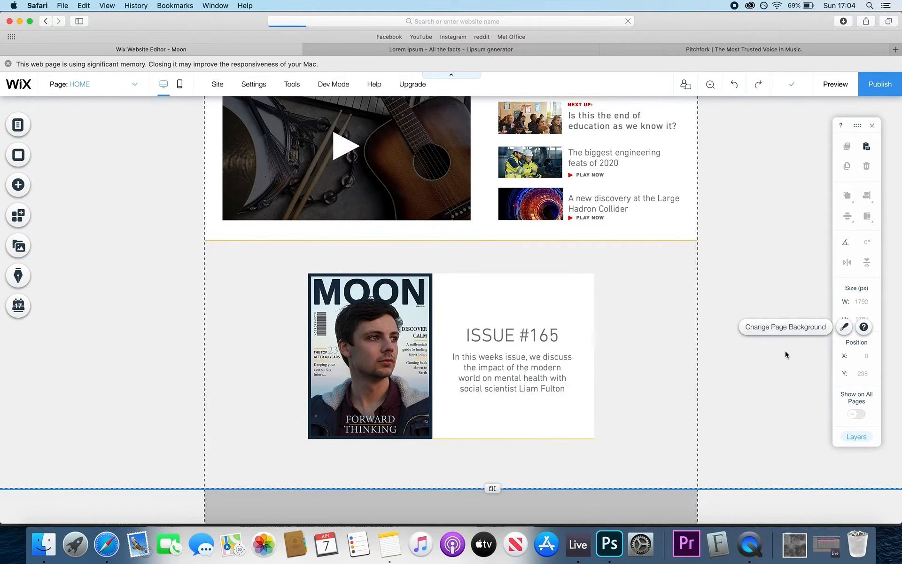
pyautogui.scroll(-2, 608, 379)
pyautogui.moveTo(633, 383); pyautogui.dragTo(315, 225)
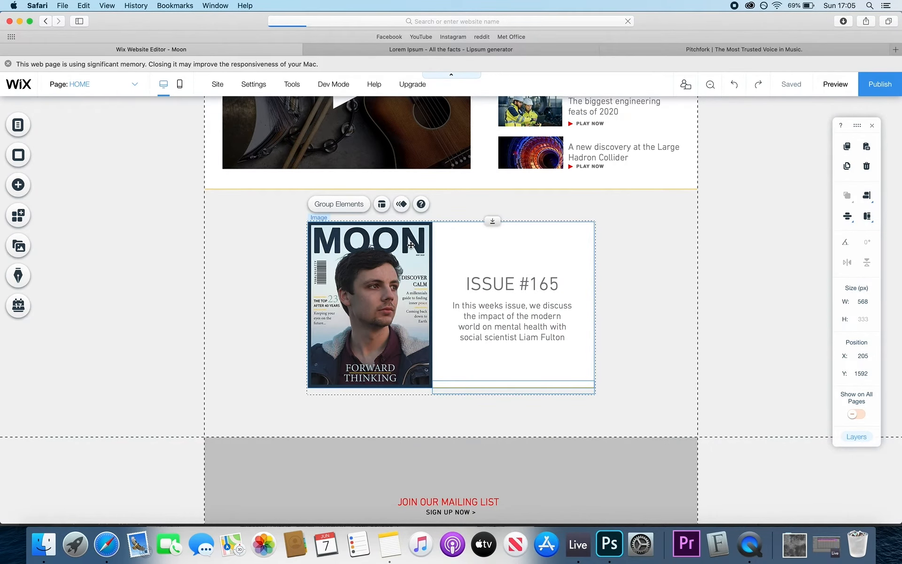
# - Pull the Home page's bottom edge up just below the magazine section and save
pyautogui.click(642, 304)
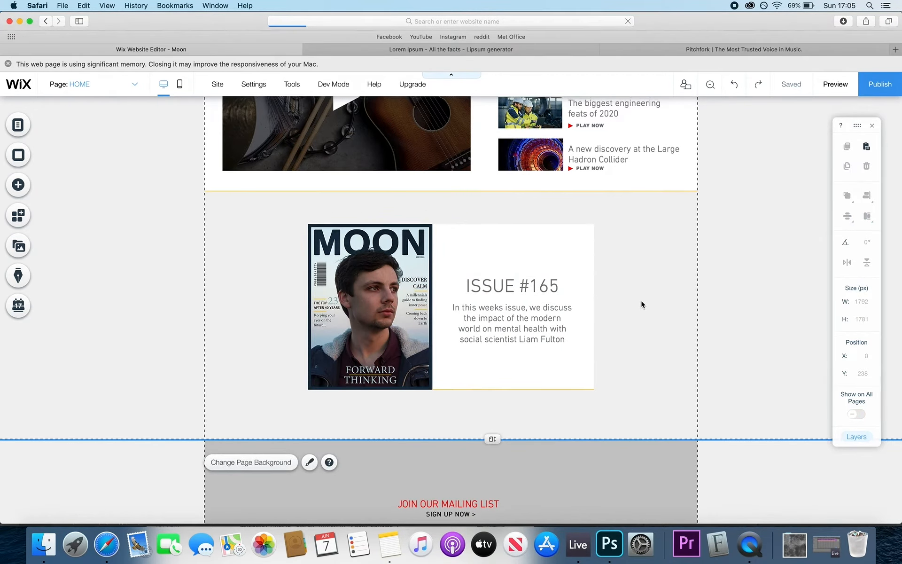
pyautogui.scroll(6, 642, 304)
pyautogui.scroll(-5, 642, 305)
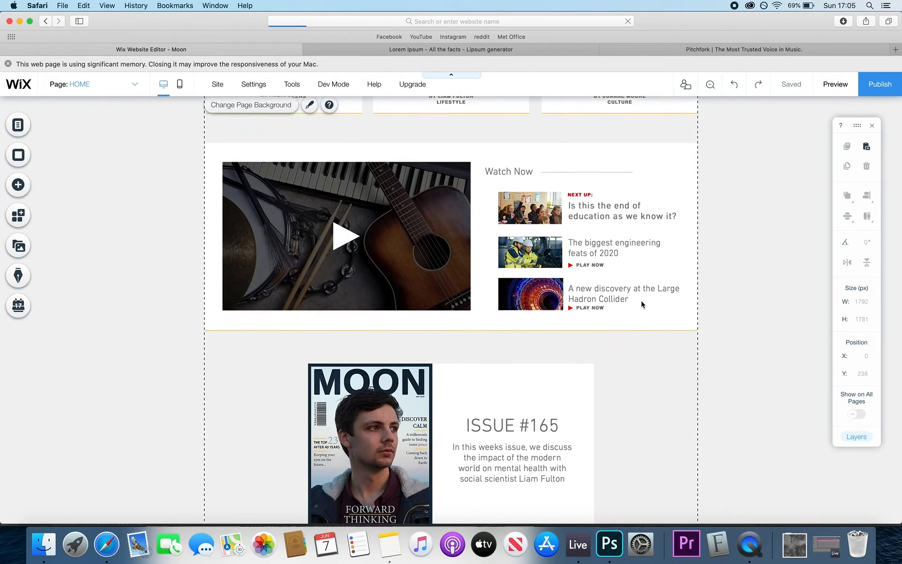
pyautogui.scroll(-2, 642, 304)
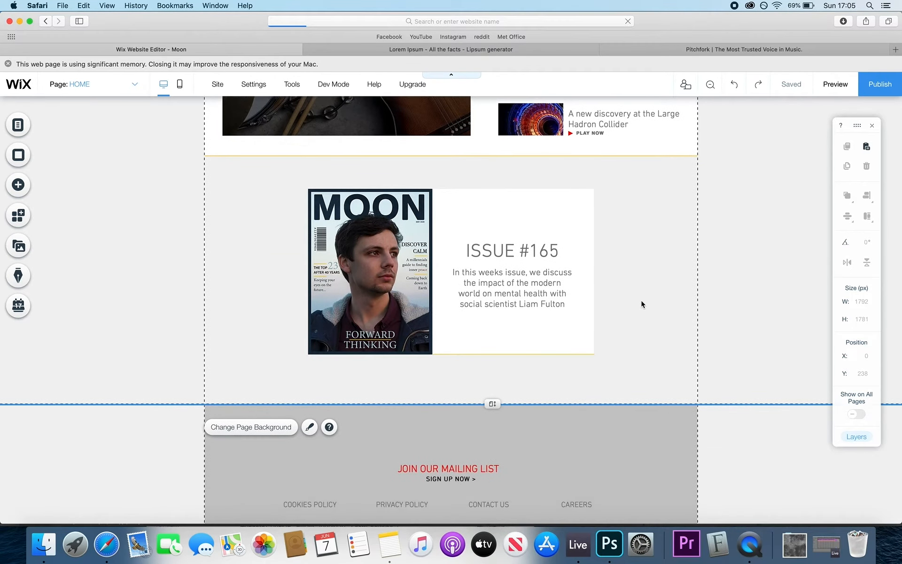
pyautogui.moveTo(492, 401); pyautogui.dragTo(480, 517)
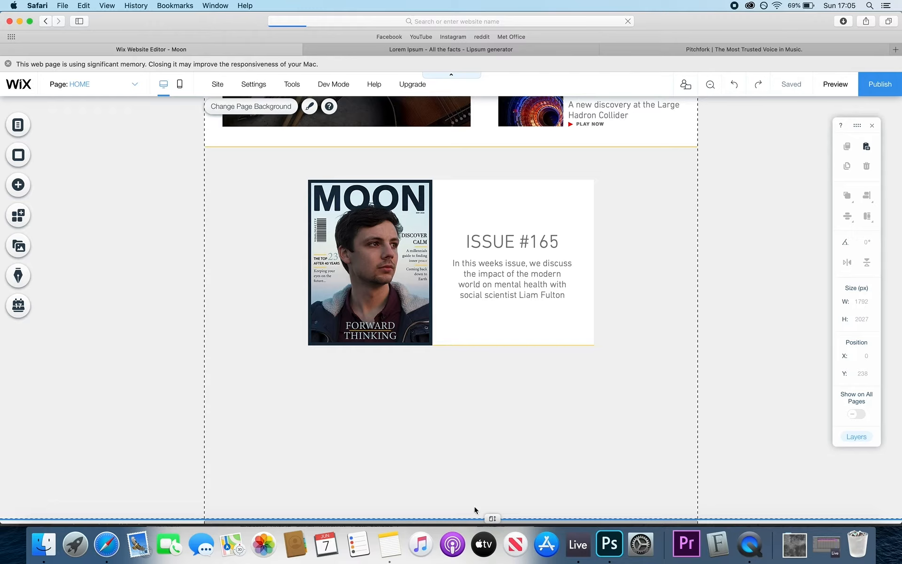
pyautogui.moveTo(489, 518); pyautogui.dragTo(476, 391)
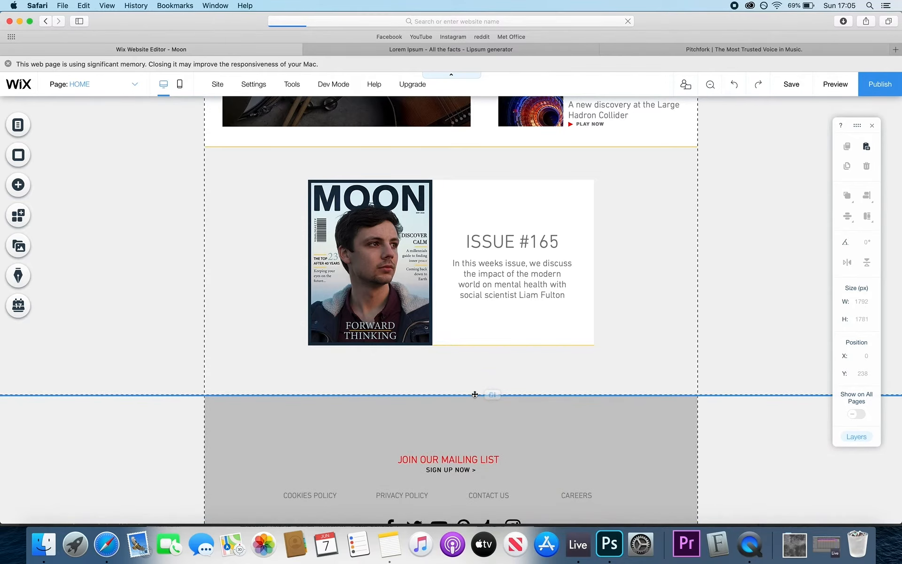
pyautogui.click(789, 92)
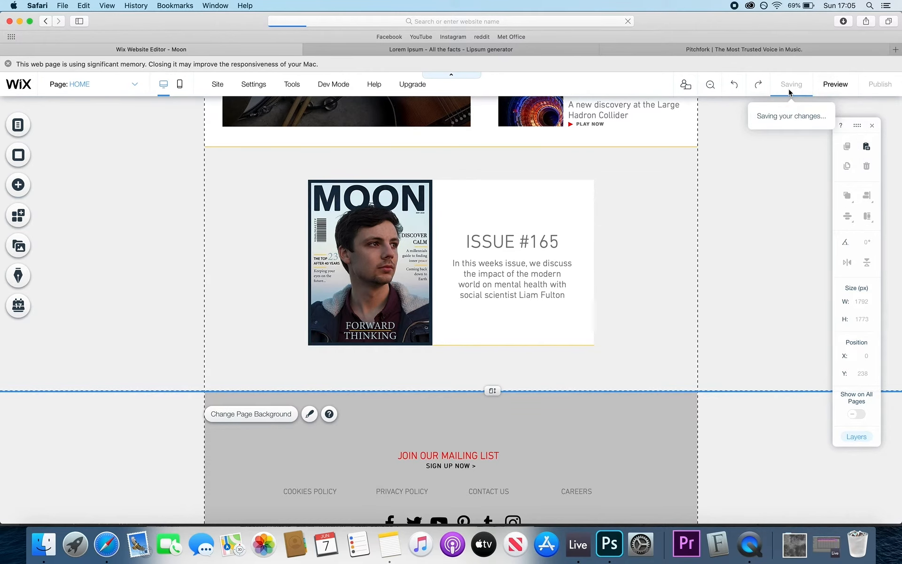
pyautogui.click(591, 423)
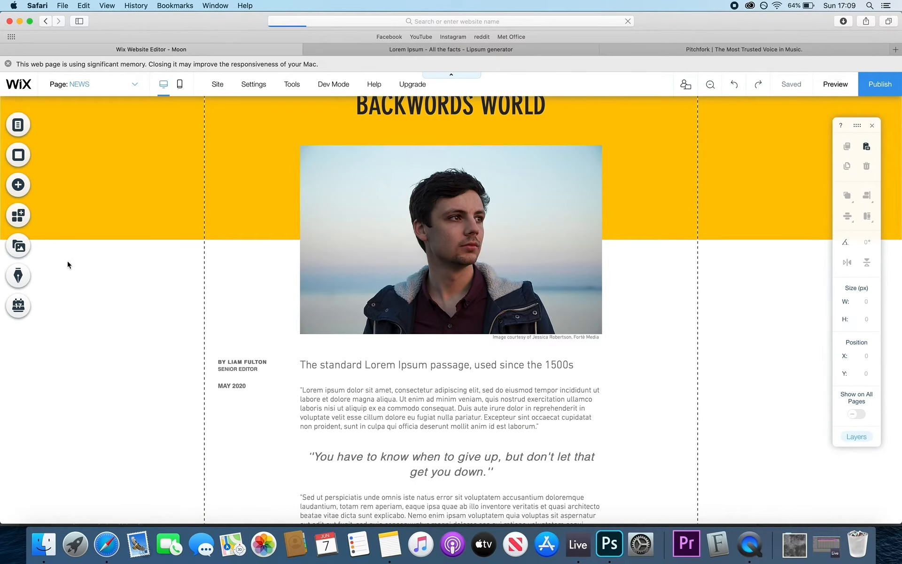
# - Upload IMG_0275.MOV from the computer through Media and add it to the News page
pyautogui.click(18, 245)
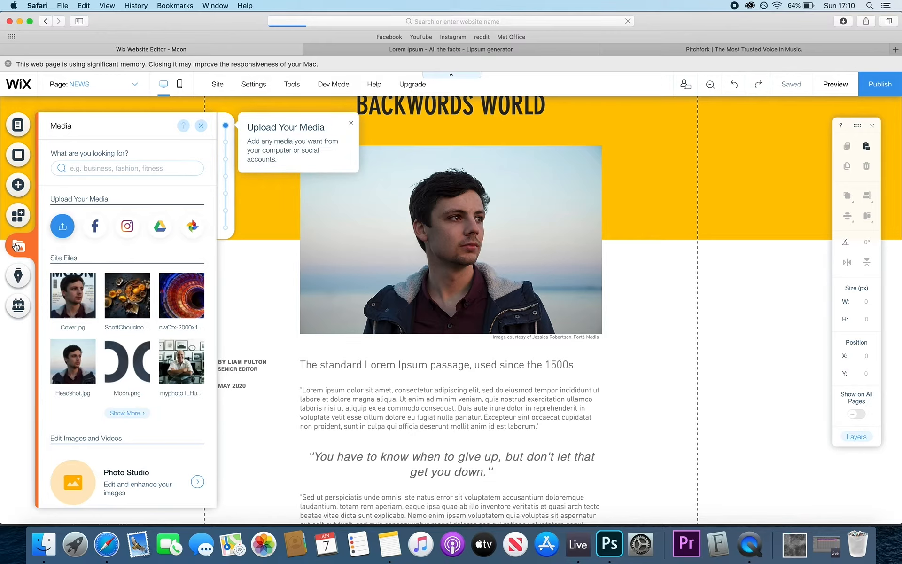
pyautogui.click(63, 226)
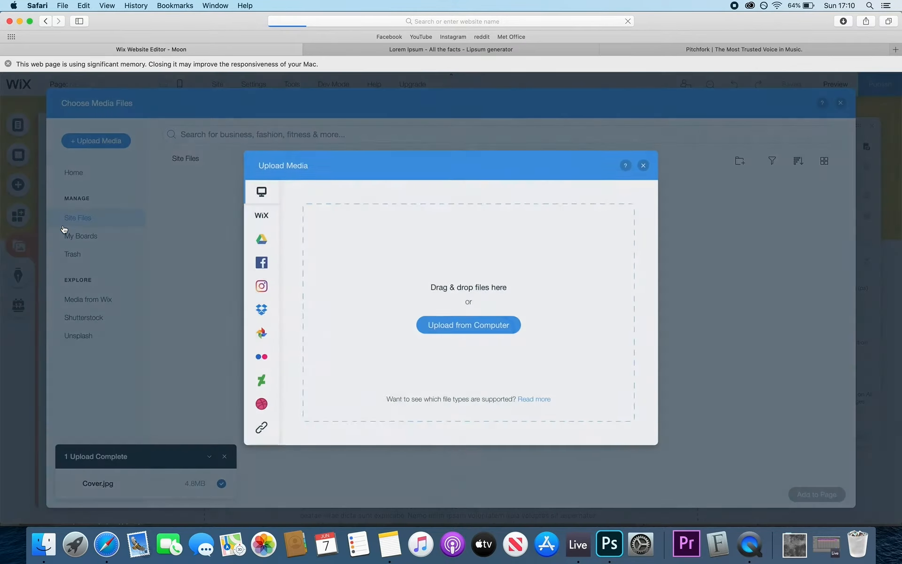
pyautogui.click(461, 324)
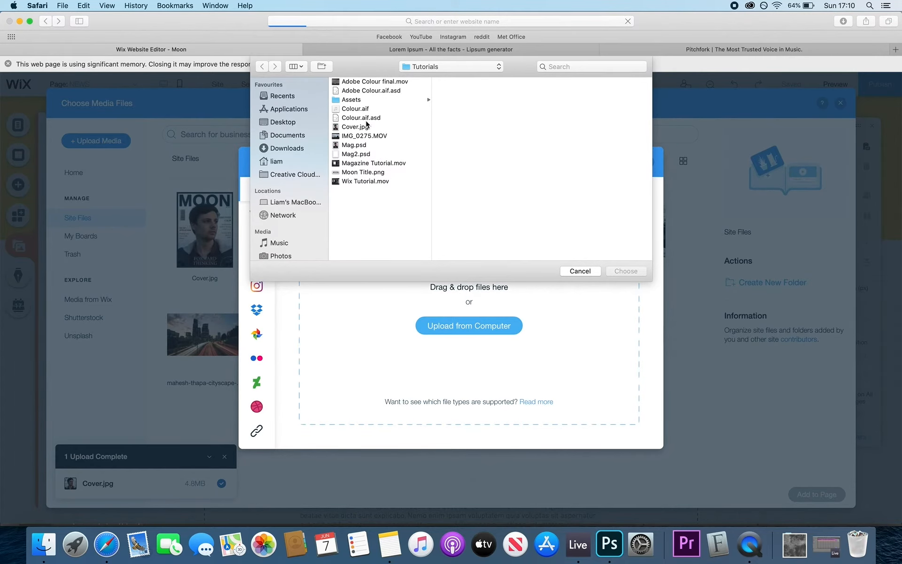
pyautogui.click(365, 136)
pyautogui.click(632, 272)
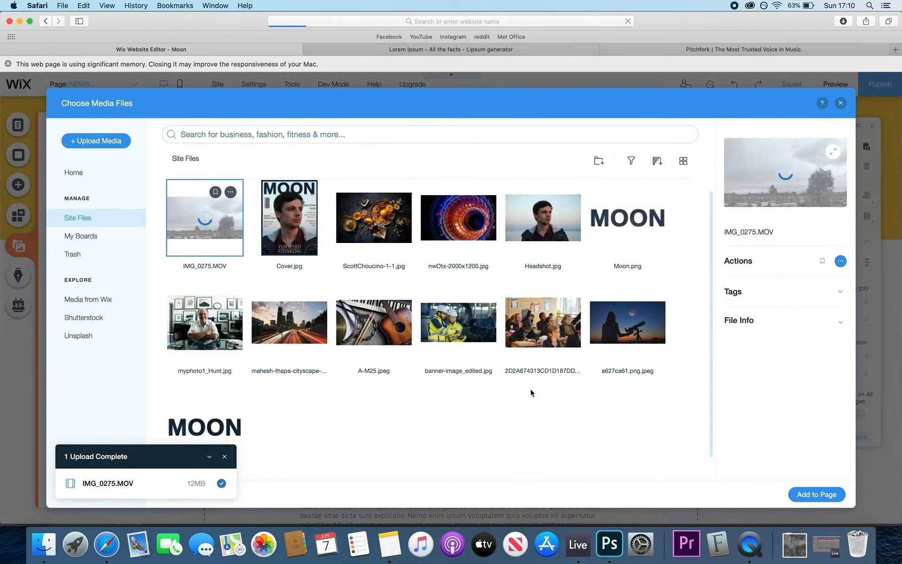
pyautogui.click(812, 493)
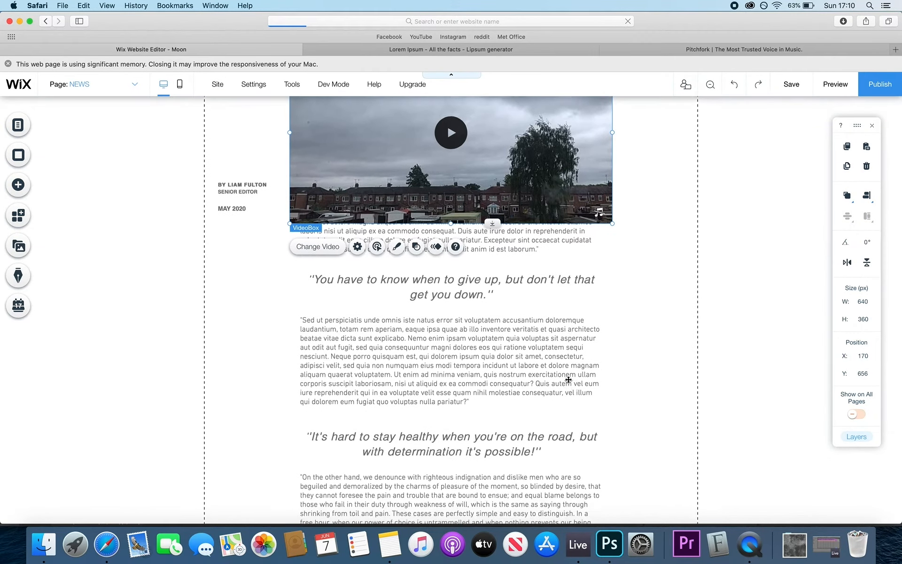
# - Enlarge the news video to 600 × 338
pyautogui.click(478, 393)
pyautogui.scroll(-3, 469, 322)
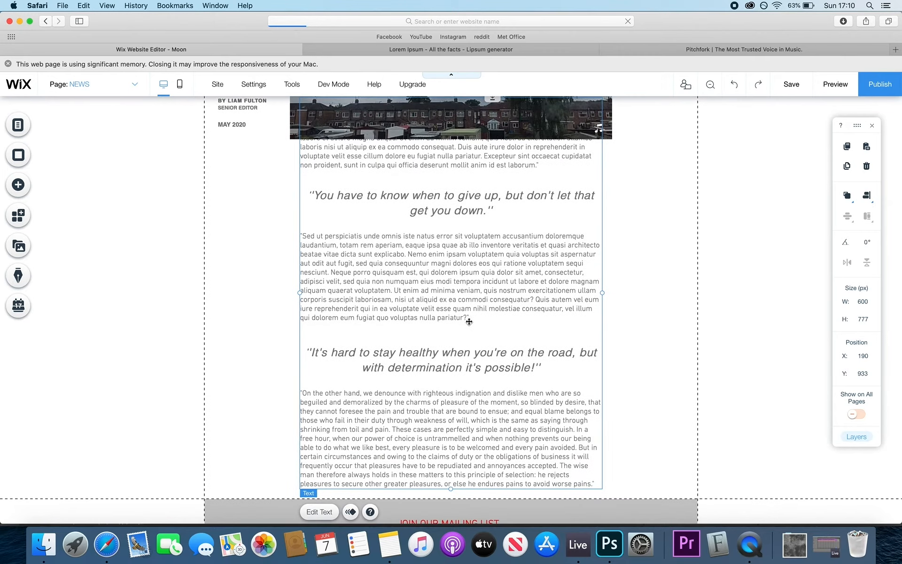
pyautogui.scroll(-4, 472, 318)
pyautogui.scroll(10, 479, 355)
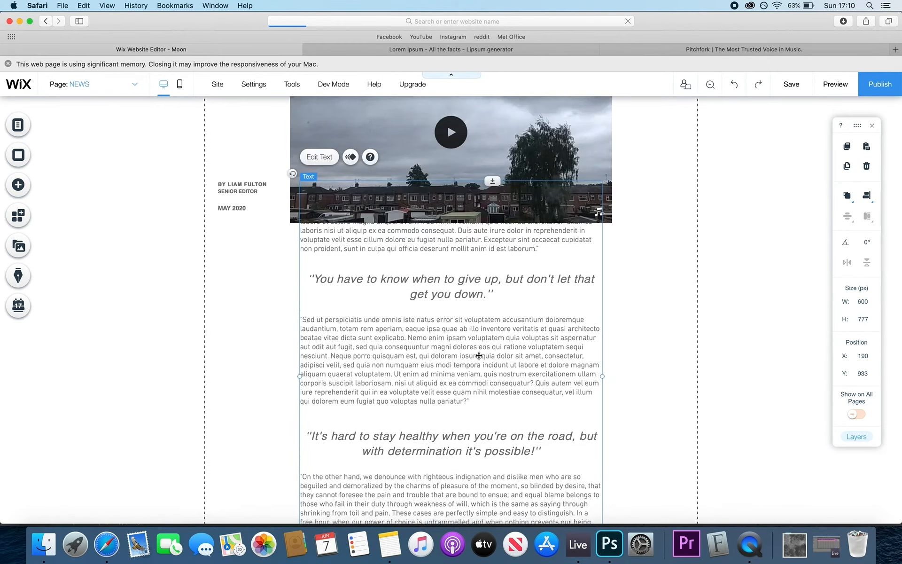
pyautogui.scroll(-3, 478, 355)
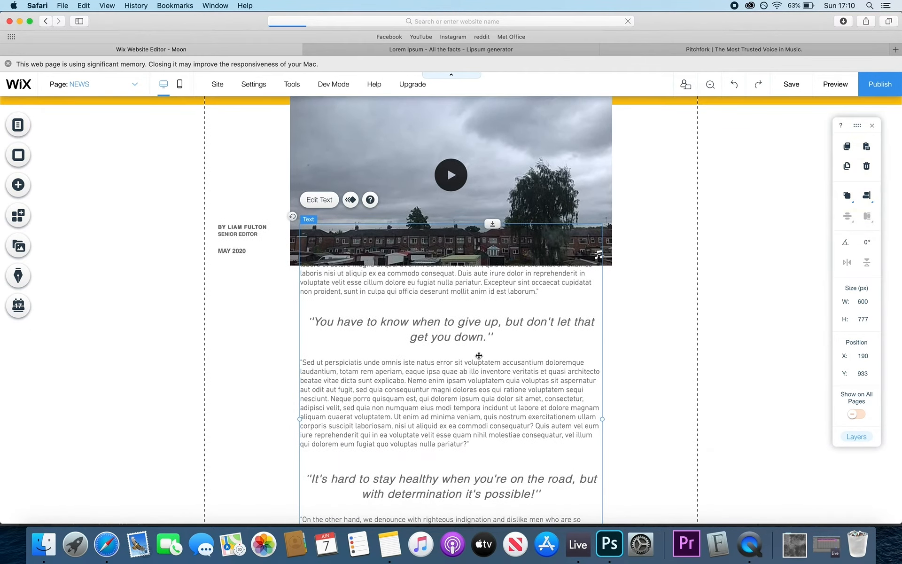
pyautogui.click(529, 198)
pyautogui.moveTo(613, 267); pyautogui.dragTo(532, 178)
pyautogui.scroll(2, 545, 238)
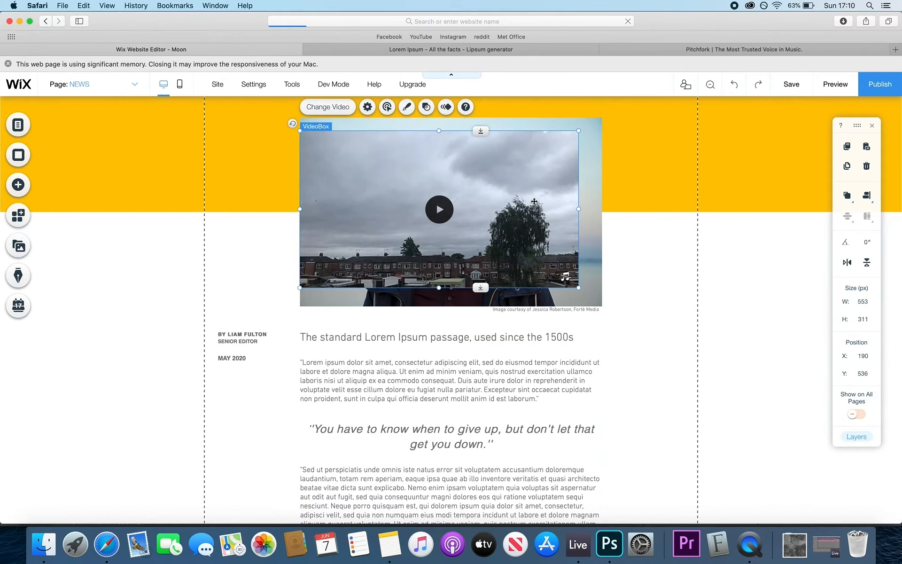
pyautogui.moveTo(578, 287); pyautogui.dragTo(602, 301)
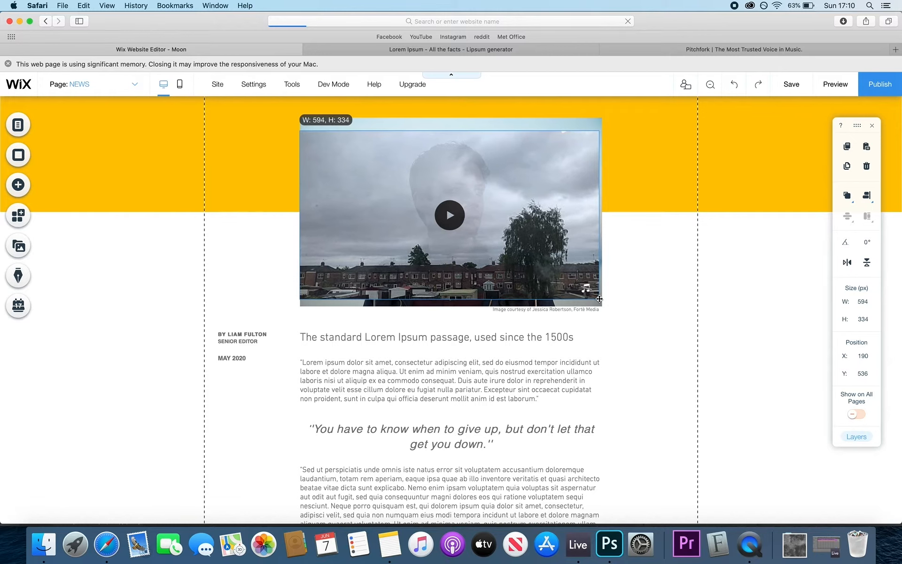
pyautogui.moveTo(537, 231); pyautogui.dragTo(547, 422)
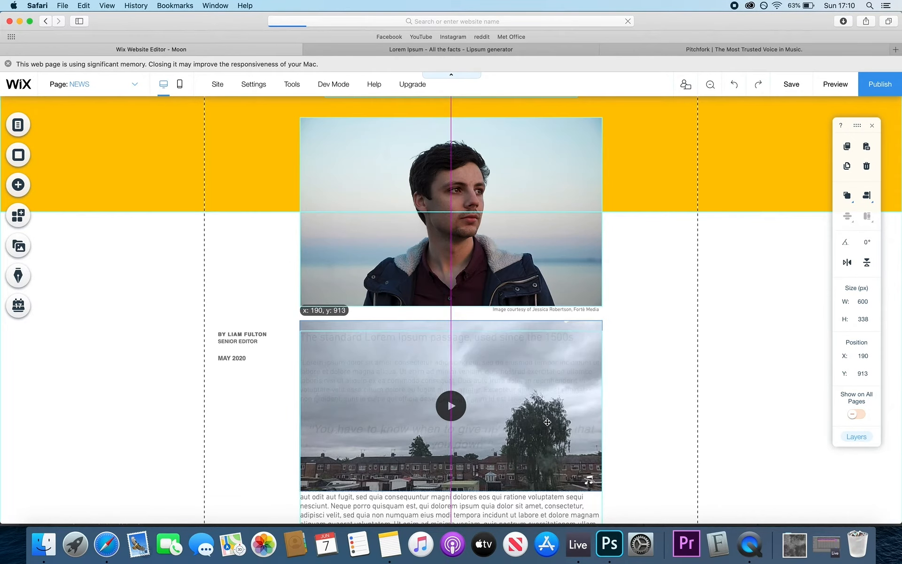
pyautogui.scroll(-6, 547, 418)
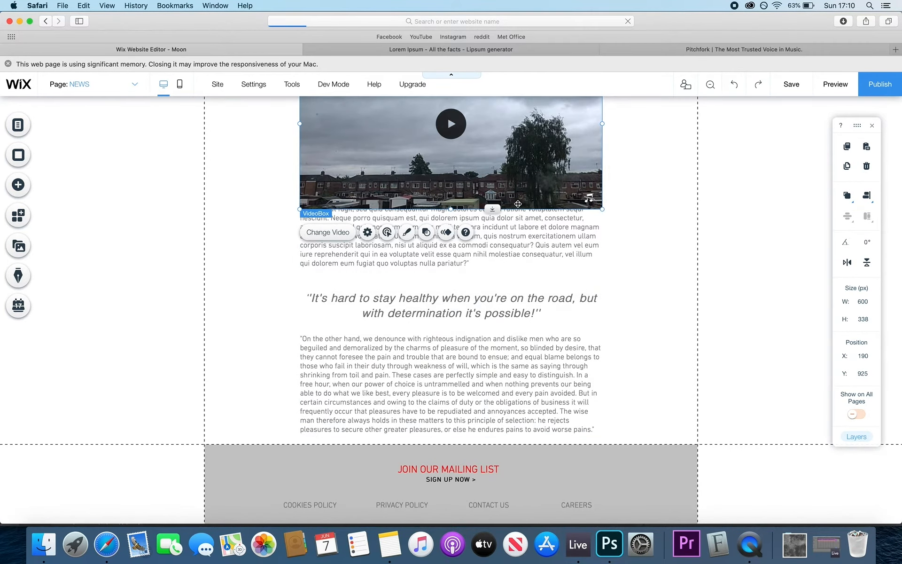
pyautogui.scroll(-3, 509, 336)
# - Add blank lines in the article text right after the second pull quote
pyautogui.click(538, 226)
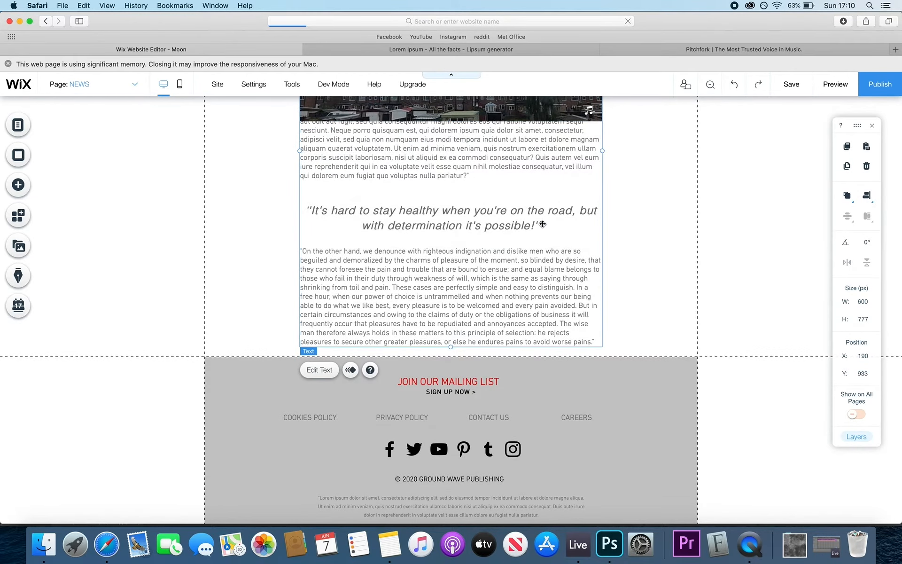
pyautogui.doubleClick(539, 226)
pyautogui.press('Return')
pyautogui.press('Return')
pyautogui.press('Return')
pyautogui.press('Return')
pyautogui.press('Return')
pyautogui.press('Return')
pyautogui.press('Return')
pyautogui.press('Return')
pyautogui.press('Return')
pyautogui.press('Return')
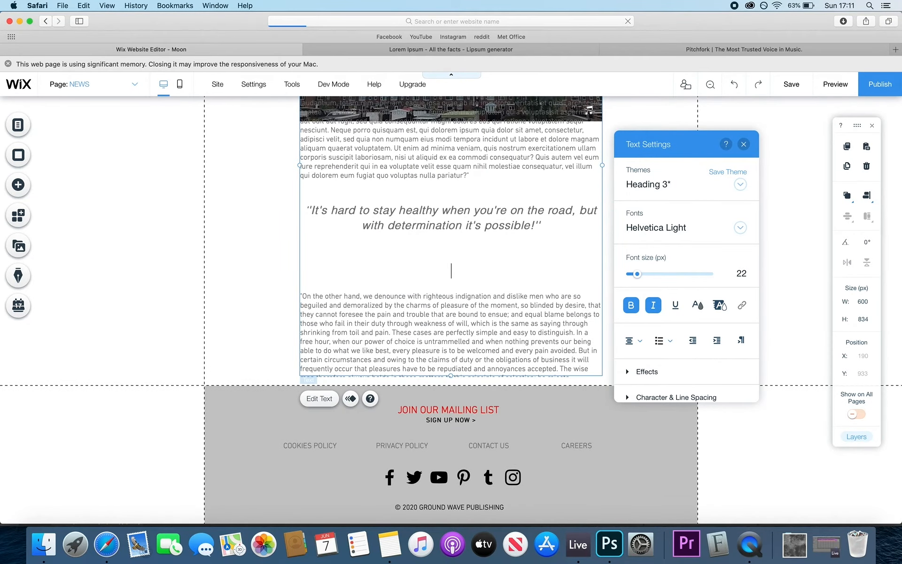
pyautogui.press('Return')
pyautogui.press('Return')
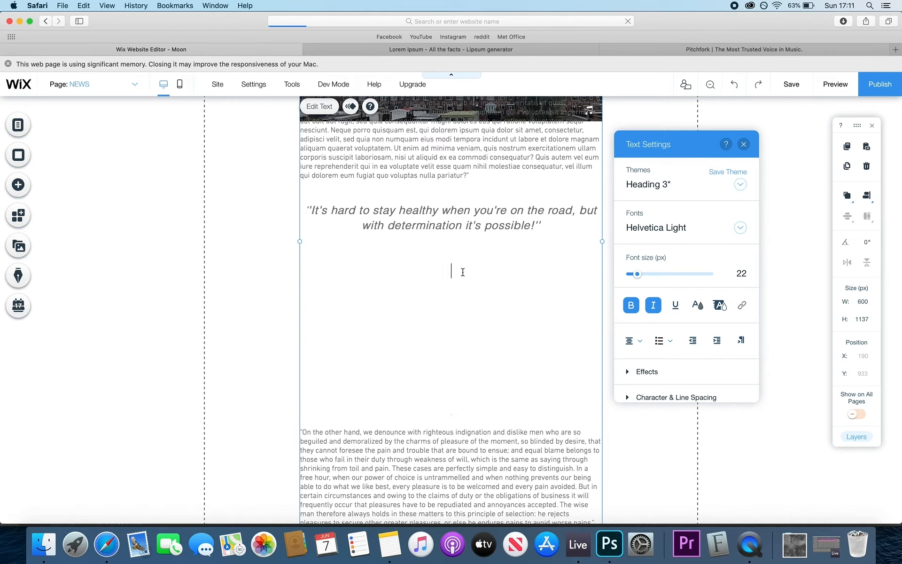
pyautogui.scroll(2, 463, 272)
pyautogui.click(449, 126)
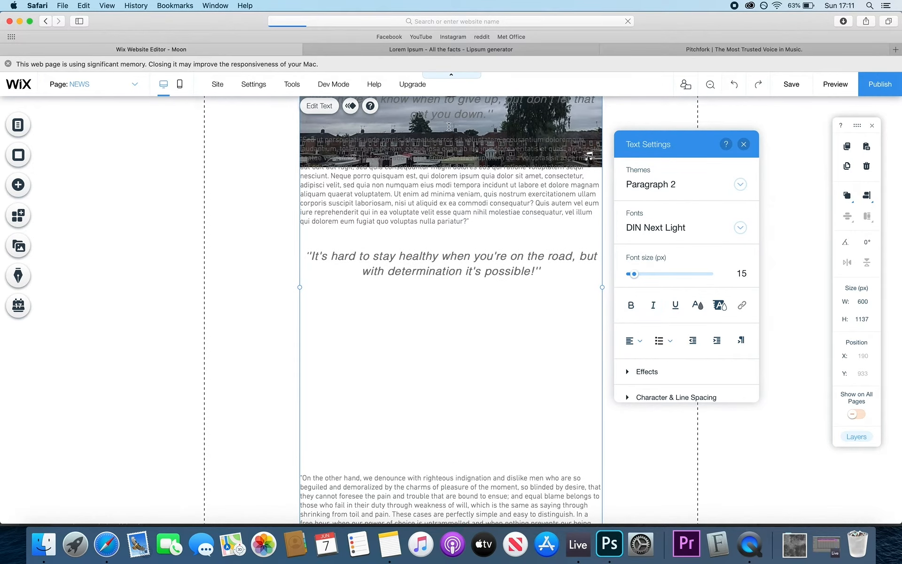
pyautogui.click(282, 183)
# - Move the video into the gap after the quote, just above the final paragraph
pyautogui.moveTo(536, 127); pyautogui.dragTo(513, 412)
pyautogui.scroll(-2, 479, 402)
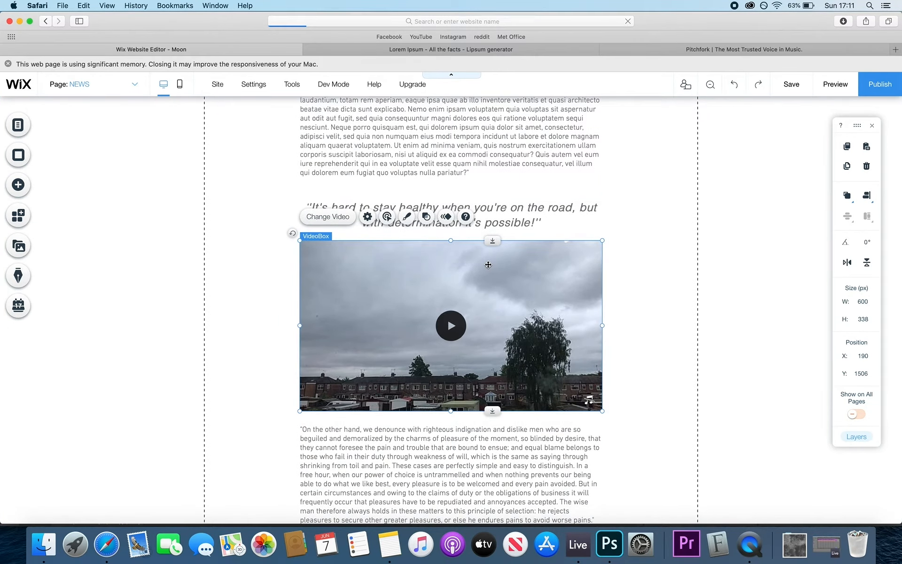
pyautogui.click(313, 429)
pyautogui.click(313, 429)
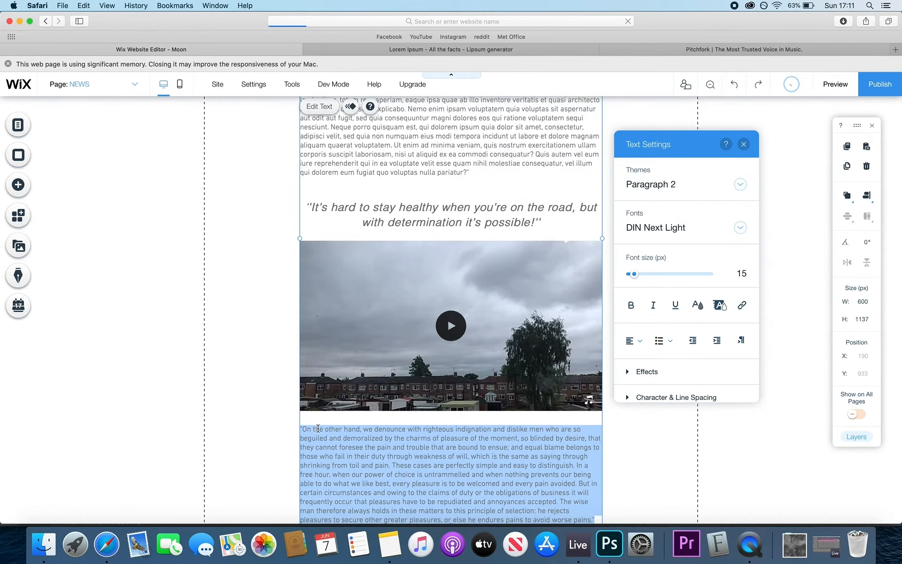
pyautogui.press('Left')
pyautogui.press('Return')
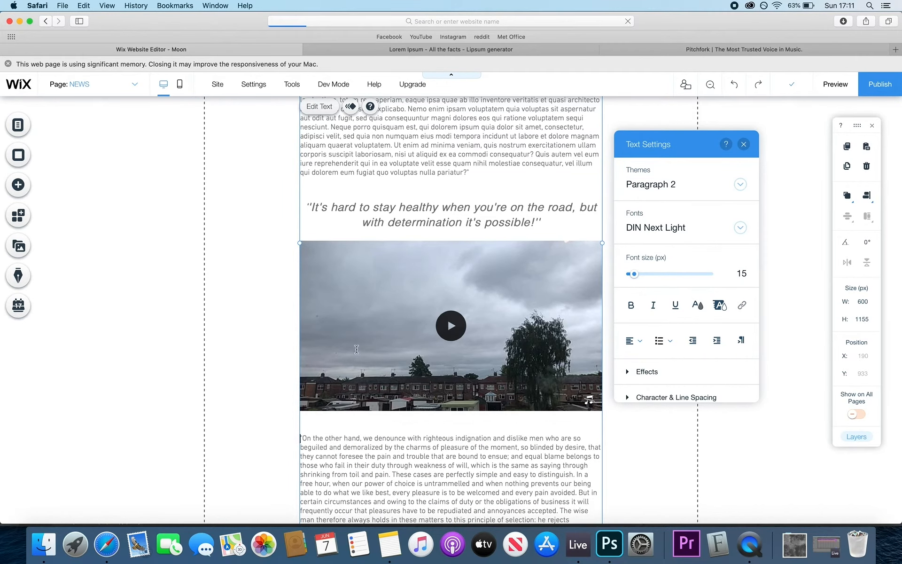
pyautogui.press('Up')
pyautogui.click(262, 330)
pyautogui.click(349, 317)
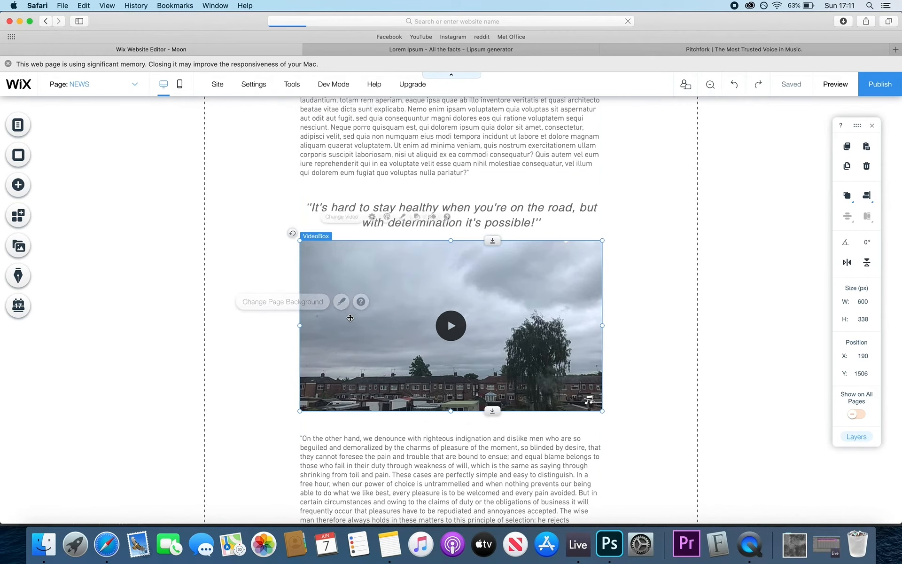
pyautogui.hotkey('shift', 'Down')
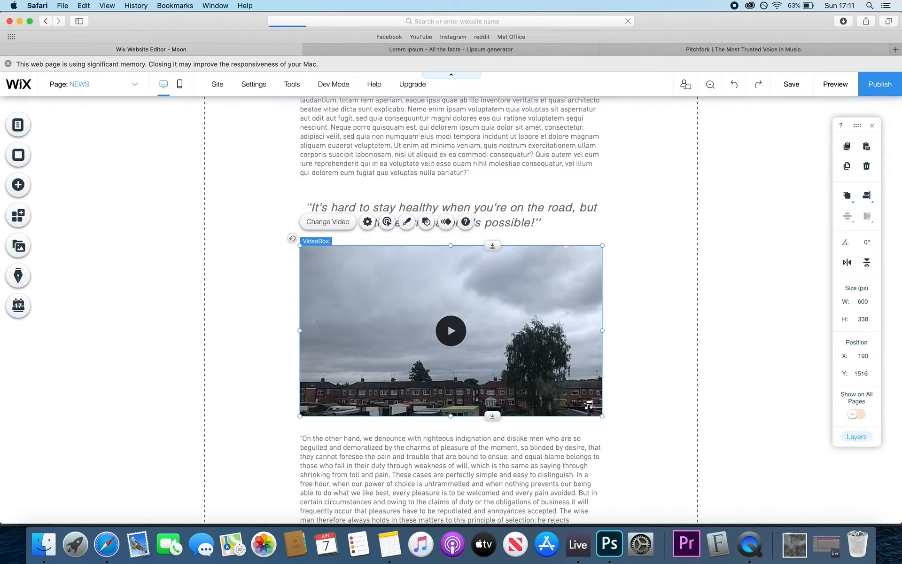
pyautogui.click(241, 326)
pyautogui.scroll(-5, 241, 326)
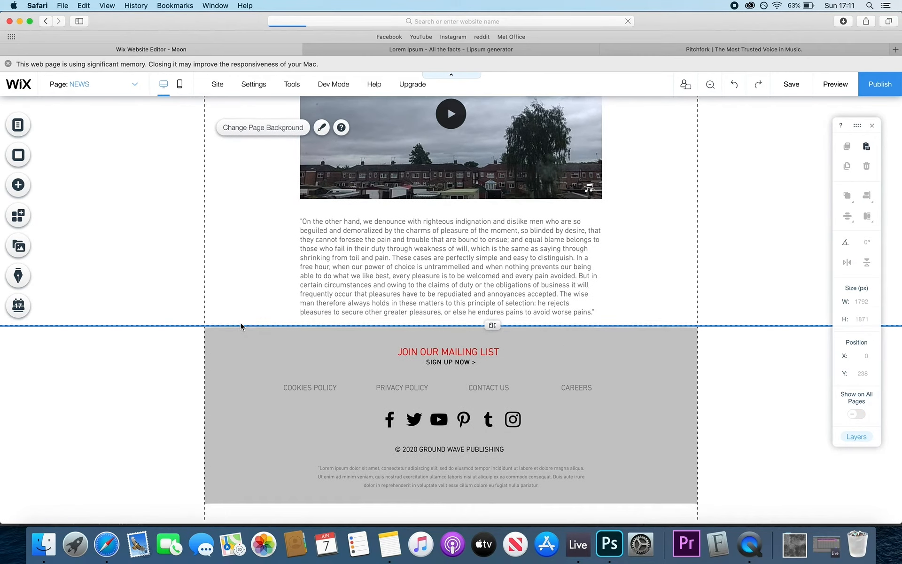
pyautogui.scroll(3, 241, 326)
pyautogui.scroll(3, 241, 327)
# - Open the news video's Design cover-image options and bring up the Tutorials folder in Finder
pyautogui.click(371, 268)
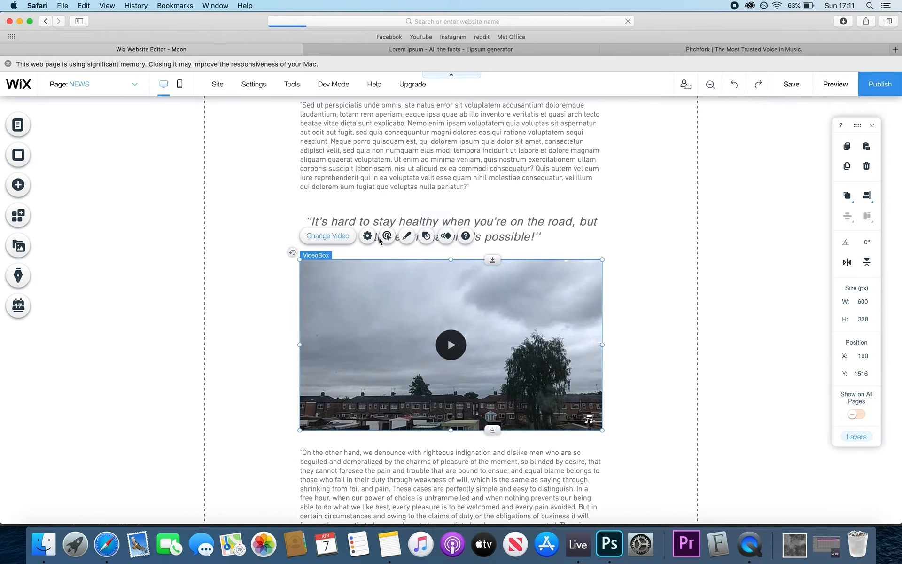
pyautogui.click(407, 236)
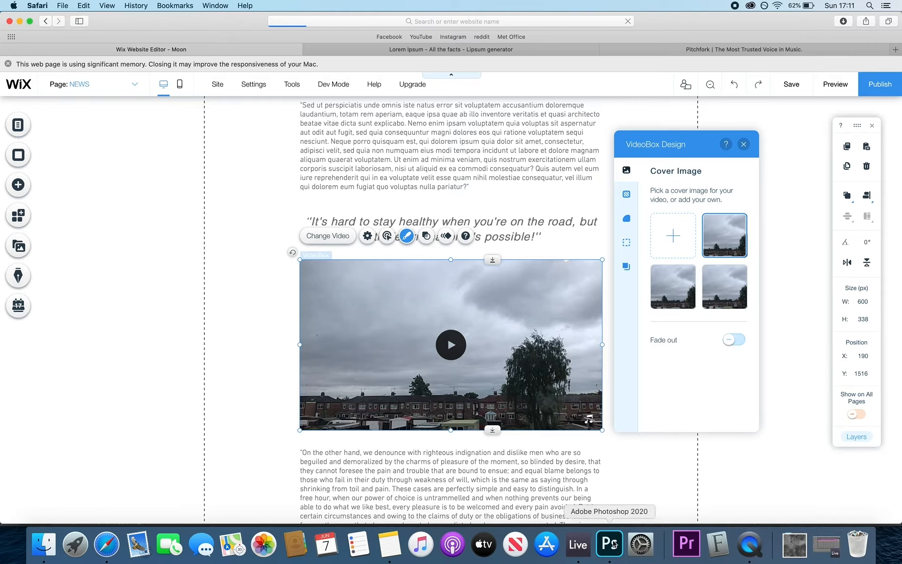
pyautogui.click(57, 552)
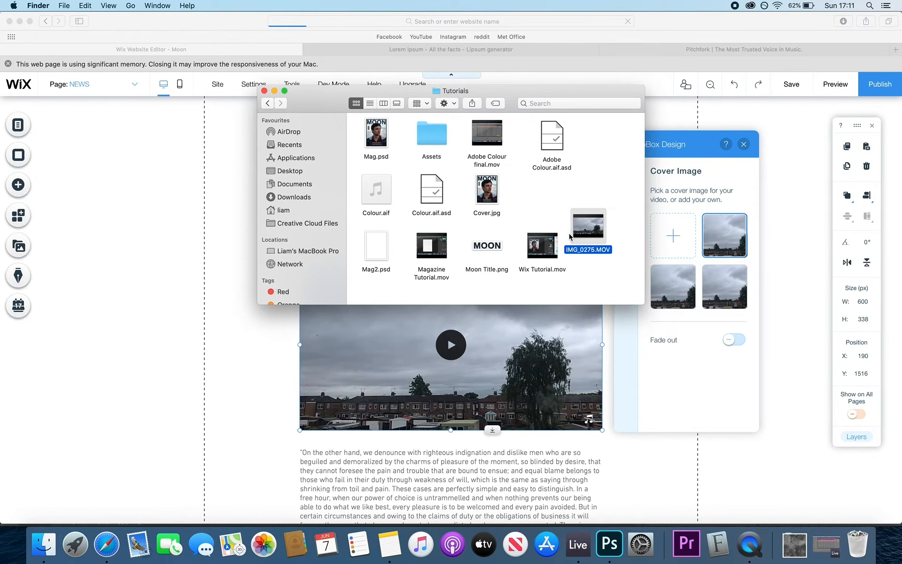
# - Screenshot IMG_0275.MOV's cloudy opening frame at full screen and open the still in Photoshop
pyautogui.doubleClick(578, 229)
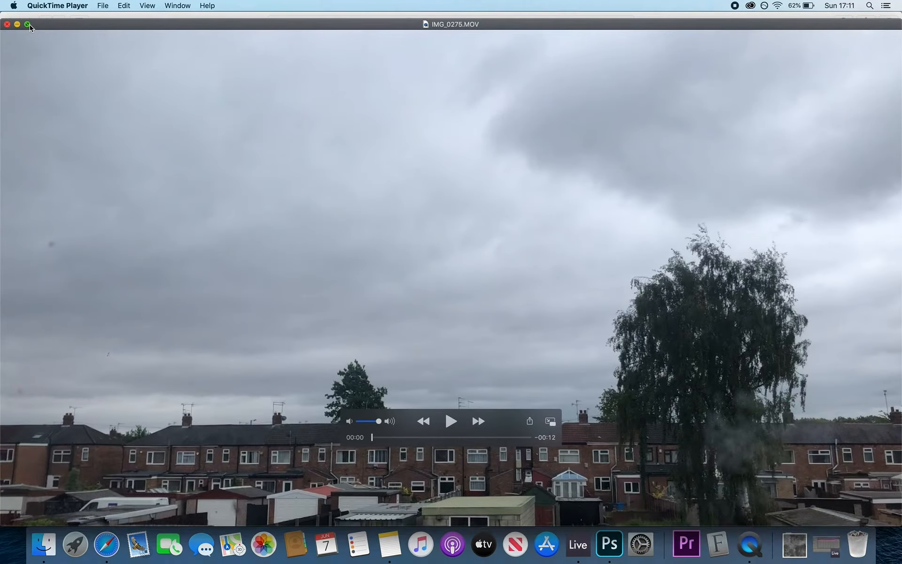
pyautogui.moveTo(475, 460); pyautogui.dragTo(118, 563)
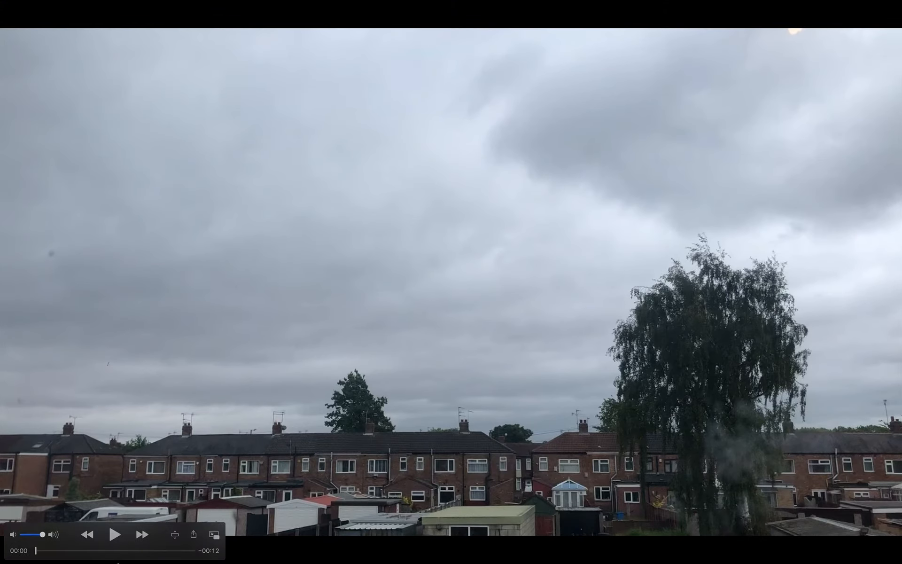
pyautogui.moveTo(185, 563); pyautogui.dragTo(434, 563)
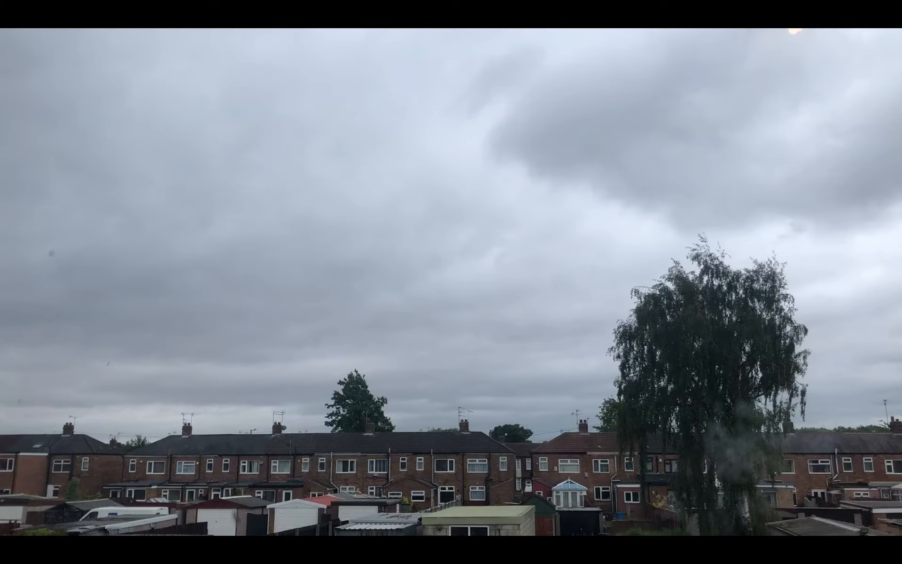
pyautogui.press('super+shift+3')
pyautogui.press('Escape')
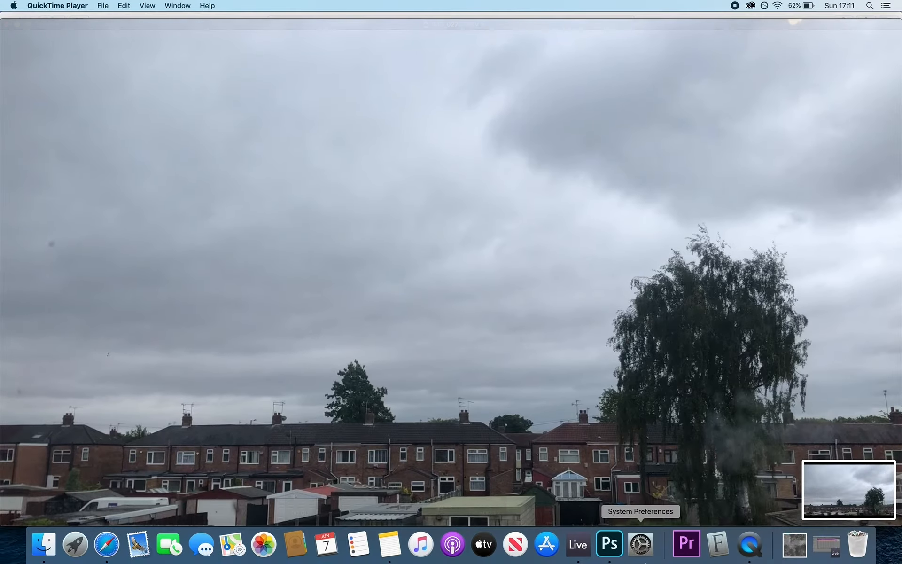
pyautogui.moveTo(848, 490); pyautogui.dragTo(609, 545)
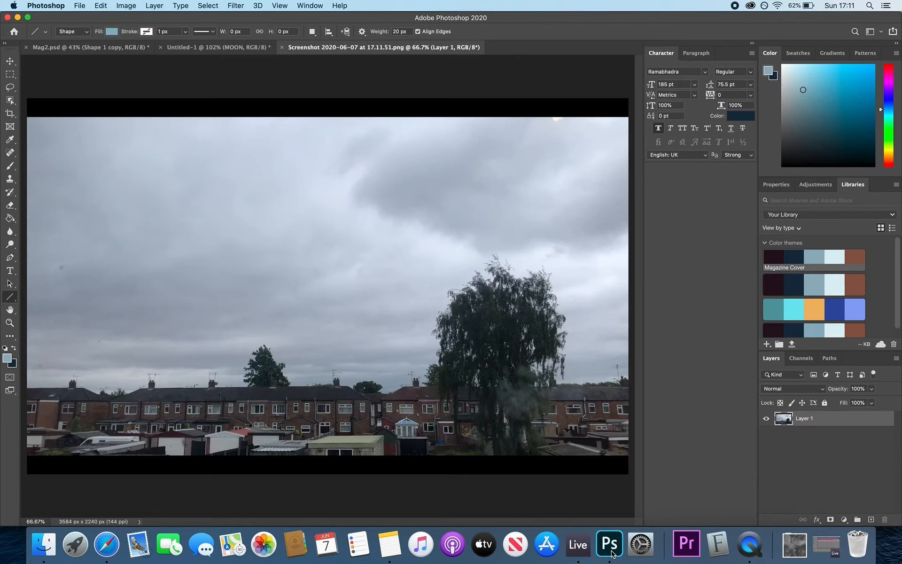
# - Apply a strong Gaussian Blur, radius around 20 pixels, to the whole screenshot
pyautogui.scroll(-2, 357, 253)
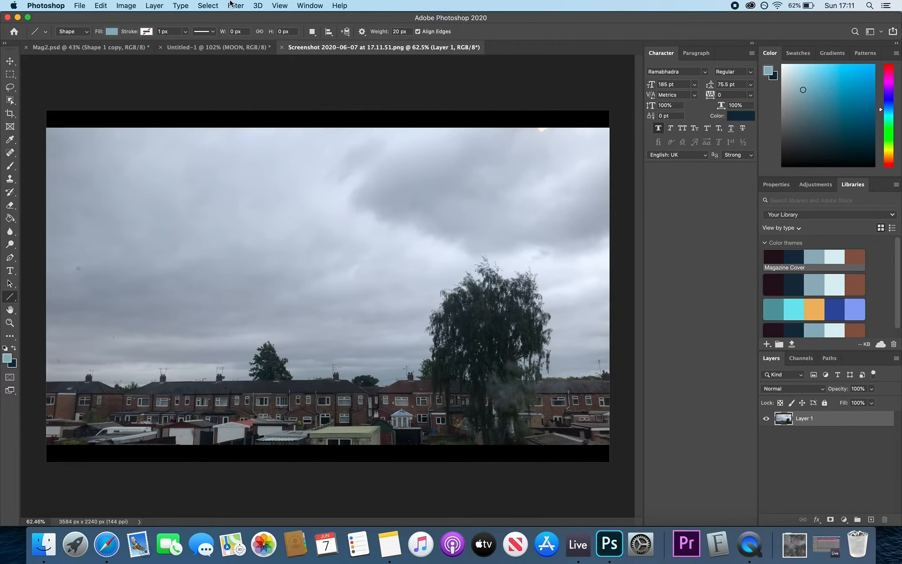
pyautogui.click(233, 5)
pyautogui.moveTo(279, 125)
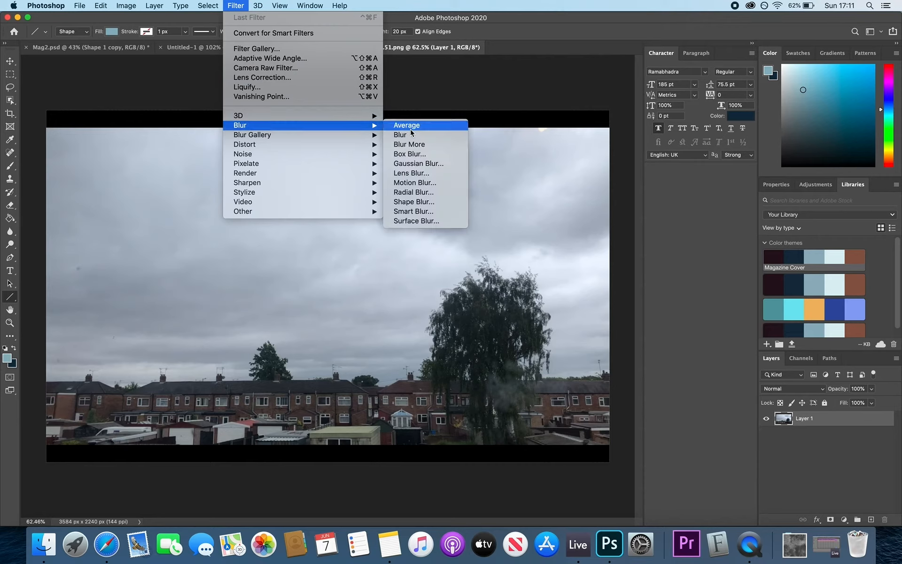
pyautogui.click(410, 163)
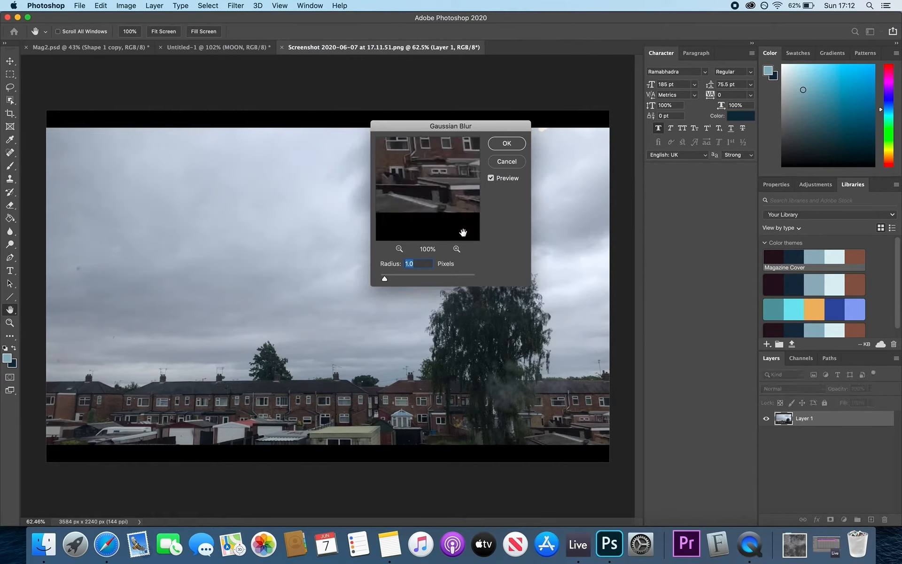
pyautogui.moveTo(407, 278)
pyautogui.mouseDown()
pyautogui.moveTo(431, 279)
pyautogui.moveTo(421, 278)
pyautogui.mouseUp()
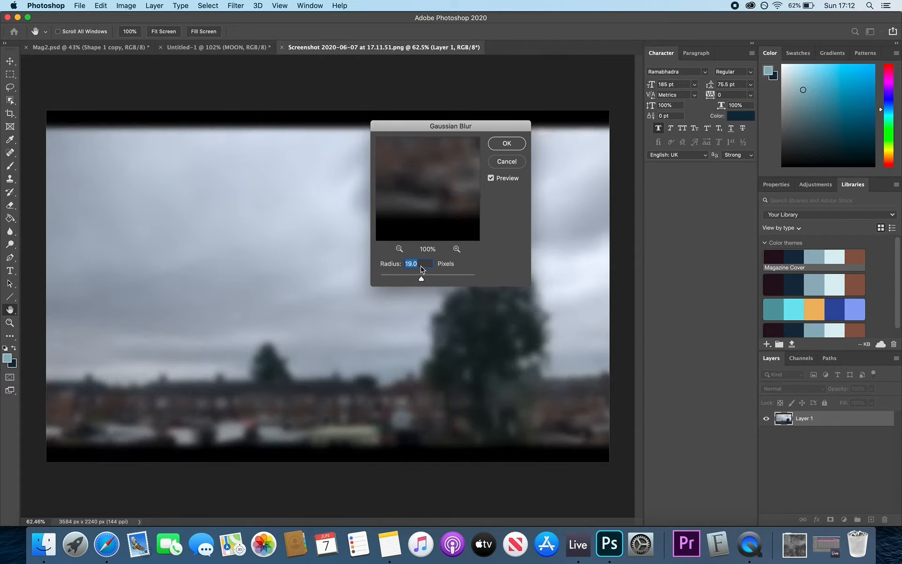
pyautogui.write('16')
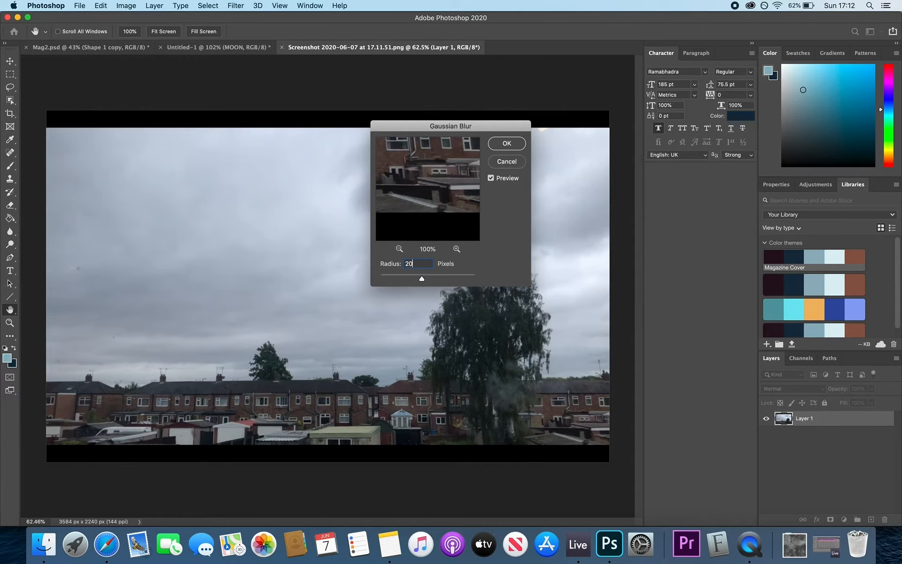
pyautogui.press('Return')
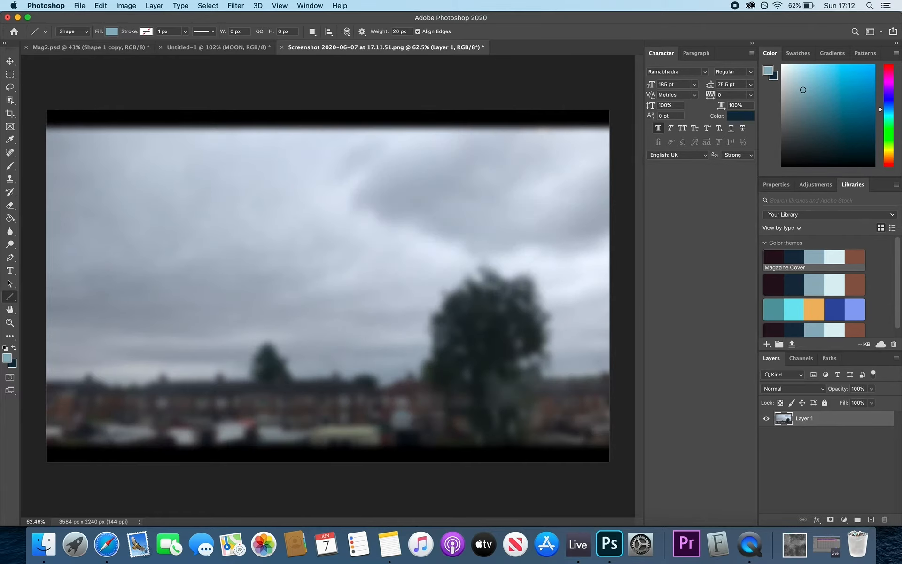
# - Add a title text box with an interview title naming the guest, widening its line spacing
pyautogui.click(15, 274)
pyautogui.moveTo(88, 228); pyautogui.dragTo(550, 388)
pyautogui.moveTo(710, 86); pyautogui.dragTo(775, 90)
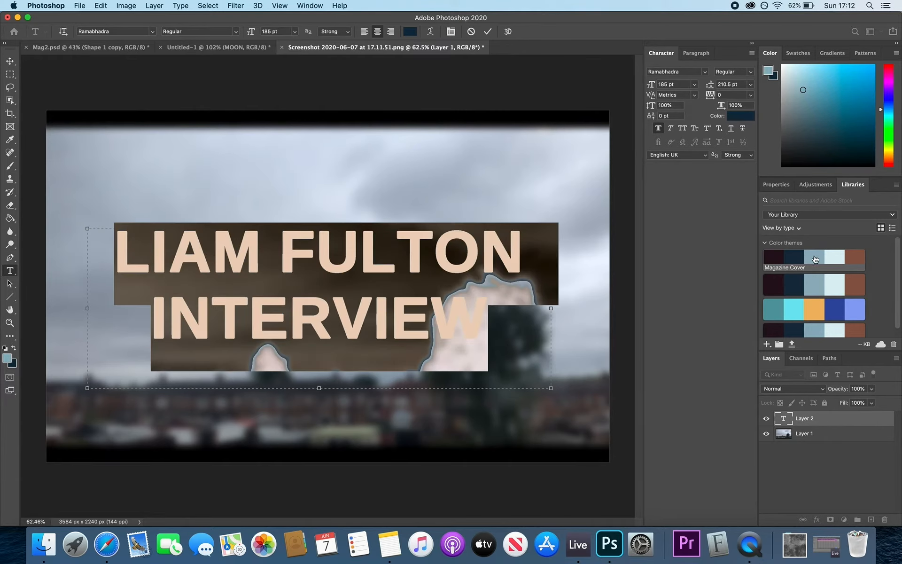
pyautogui.click(10, 61)
pyautogui.click(814, 257)
pyautogui.click(855, 257)
pyautogui.press('super+z')
pyautogui.press('super+shift+z')
pyautogui.scroll(-2, 426, 296)
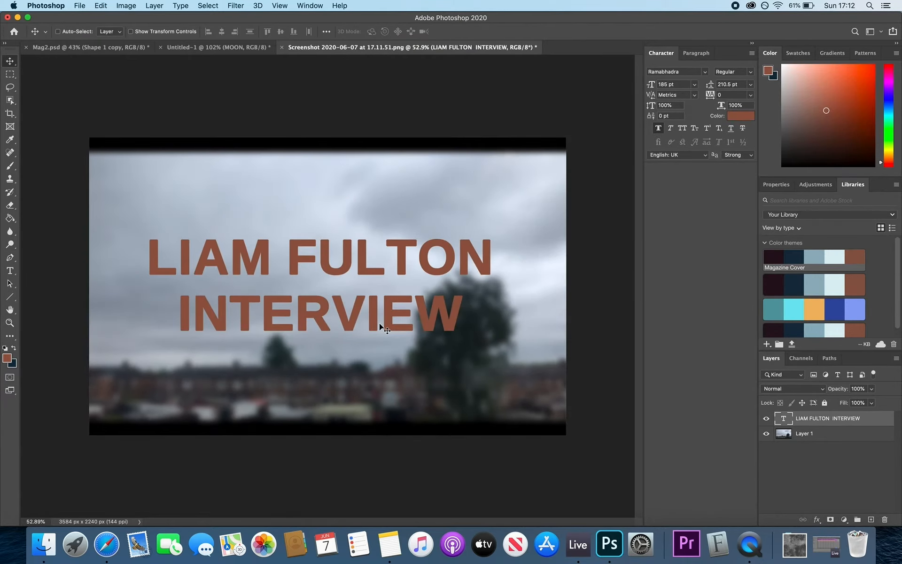
pyautogui.moveTo(331, 324); pyautogui.dragTo(299, 387)
# - Left-align the title, move it toward the lower left, and try theme colours on it
pyautogui.doubleClick(783, 418)
pyautogui.click(364, 32)
pyautogui.click(10, 61)
pyautogui.moveTo(165, 313); pyautogui.dragTo(194, 332)
pyautogui.doubleClick(783, 418)
pyautogui.click(10, 61)
pyautogui.click(815, 306)
pyautogui.click(794, 307)
pyautogui.click(775, 329)
pyautogui.scroll(-1, 834, 310)
pyautogui.click(835, 303)
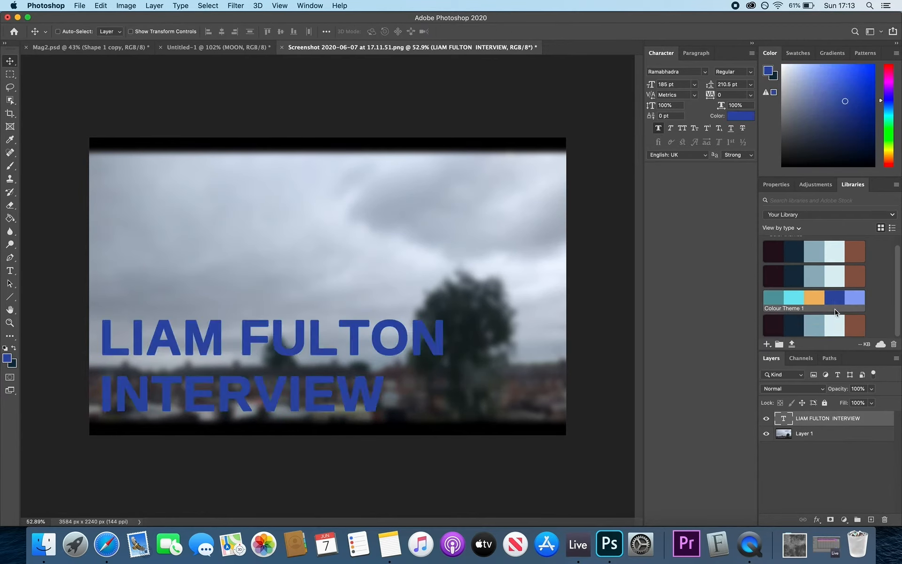
pyautogui.click(834, 323)
# - Retype the title as two lines: 'Sitting down with' above the guest's name
pyautogui.doubleClick(237, 333)
pyautogui.press('Return')
pyautogui.write('Int')
pyautogui.press('BackSpace')
pyautogui.press('BackSpace')
pyautogui.press('BackSpace')
pyautogui.press('Up')
pyautogui.press('Return')
pyautogui.press('Up')
pyautogui.write('Sitting down with')
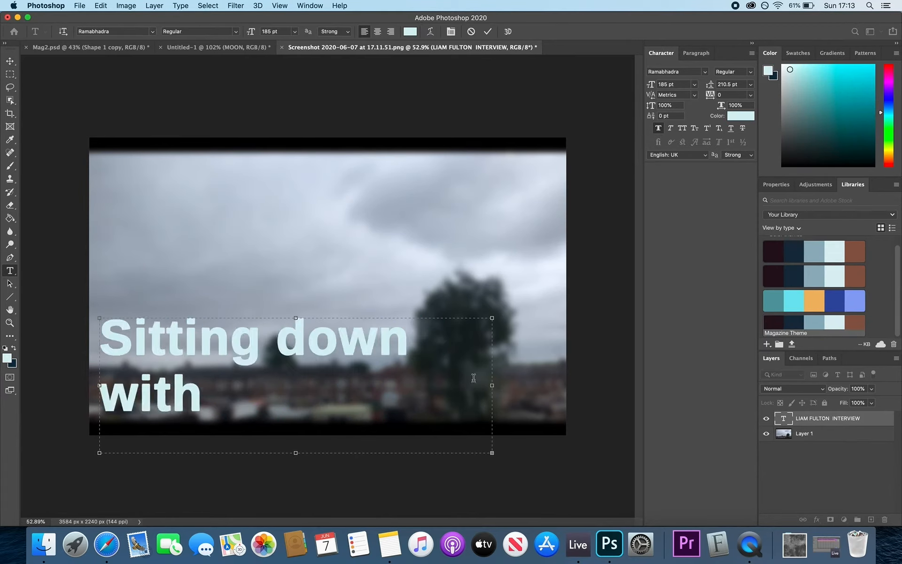
pyautogui.moveTo(492, 385); pyautogui.dragTo(553, 385)
# - Colour the name line with a custom yellow shade
pyautogui.tripleClick(292, 393)
pyautogui.click(785, 295)
pyautogui.click(7, 358)
pyautogui.click(234, 312)
pyautogui.click(325, 274)
pyautogui.click(325, 356)
pyautogui.click(288, 268)
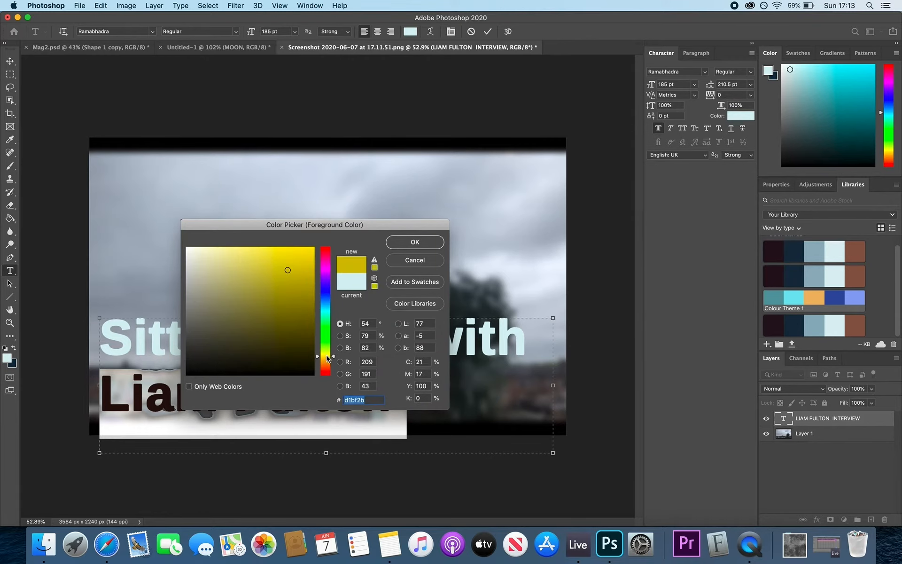
pyautogui.click(305, 257)
pyautogui.click(415, 242)
pyautogui.click(10, 61)
# - Recolour the title navy and move it to the top of the image
pyautogui.moveTo(301, 390); pyautogui.dragTo(300, 233)
pyautogui.click(10, 271)
pyautogui.click(809, 250)
pyautogui.click(794, 250)
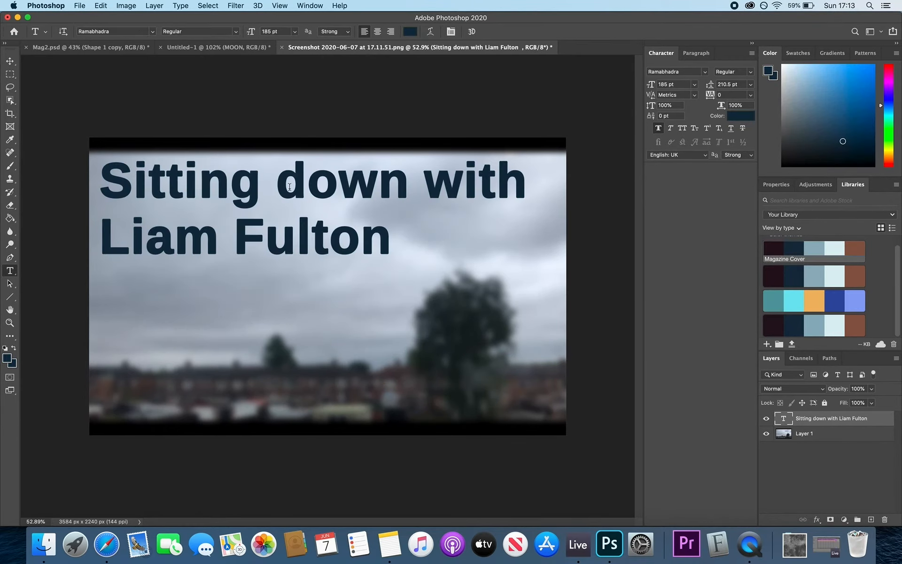
pyautogui.click(10, 61)
pyautogui.moveTo(292, 187); pyautogui.dragTo(292, 197)
pyautogui.moveTo(292, 197)
pyautogui.mouseDown()
pyautogui.moveTo(292, 177)
pyautogui.moveTo(292, 187)
pyautogui.mouseUp()
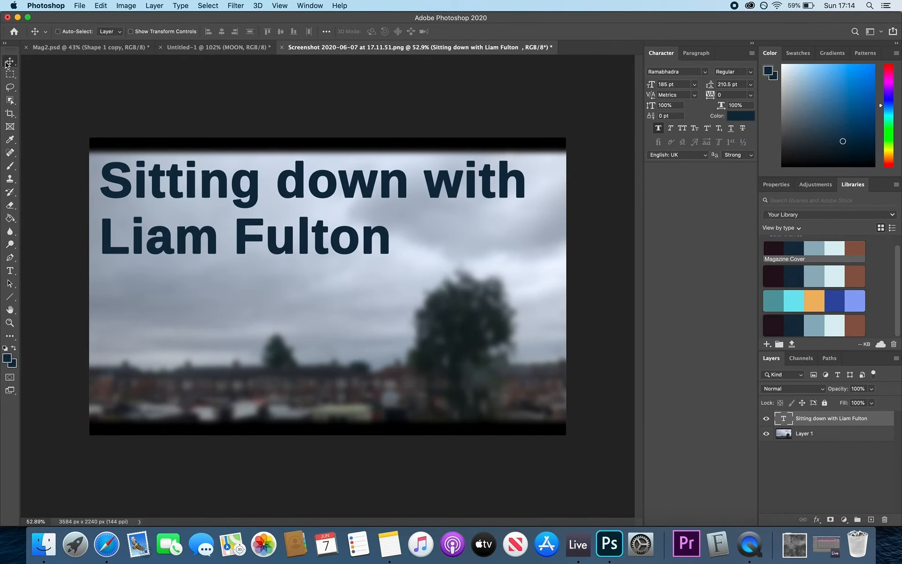
# - Fill a pale cyan bar on a new layer behind the first title line
pyautogui.click(10, 74)
pyautogui.moveTo(95, 159); pyautogui.dragTo(535, 208)
pyautogui.click(10, 218)
pyautogui.click(871, 519)
pyautogui.click(324, 184)
pyautogui.press('super+d')
pyautogui.moveTo(811, 418); pyautogui.dragTo(810, 439)
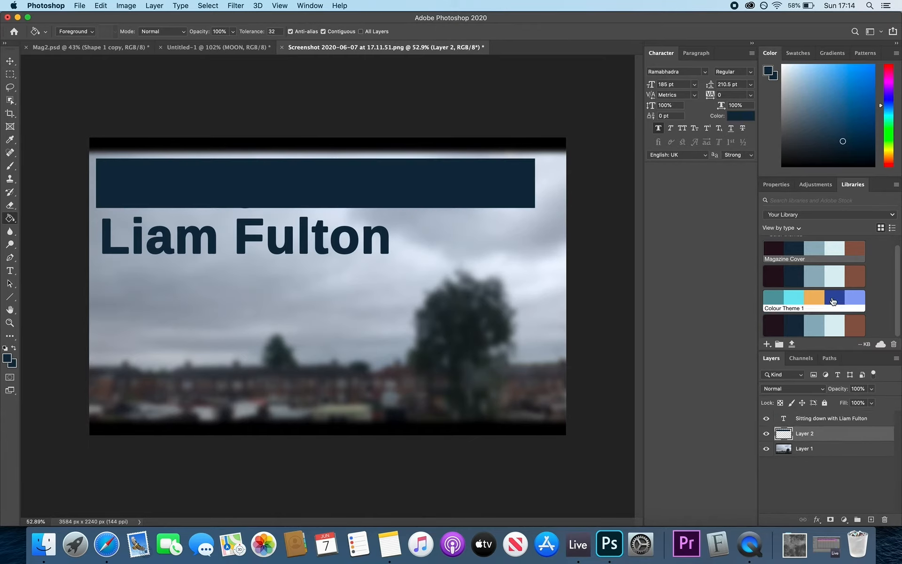
pyautogui.click(834, 276)
pyautogui.click(174, 175)
# - Stretch the cyan bar to the image's left edge and copy it behind the name line
pyautogui.press('super+t')
pyautogui.moveTo(316, 208); pyautogui.dragTo(313, 206)
pyautogui.moveTo(544, 182); pyautogui.dragTo(534, 180)
pyautogui.moveTo(310, 206); pyautogui.dragTo(310, 209)
pyautogui.moveTo(68, 185); pyautogui.dragTo(88, 184)
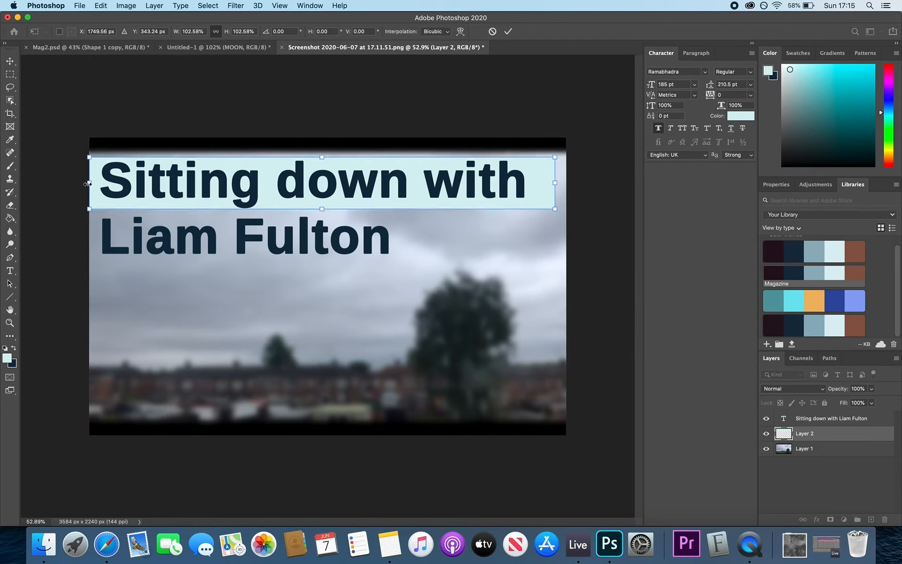
pyautogui.press('Return')
pyautogui.press('v')
pyautogui.moveTo(308, 208); pyautogui.dragTo(324, 242)
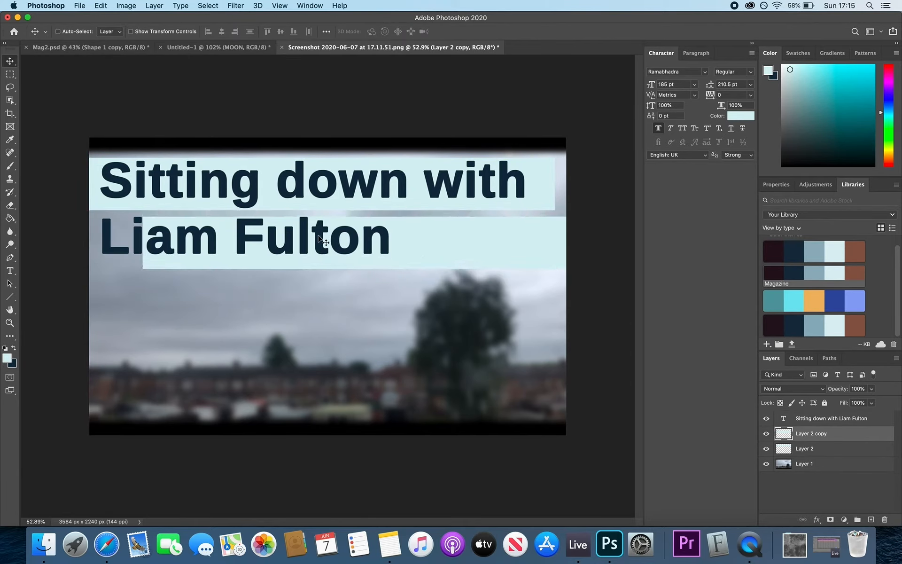
# - Indent the name line and increase the title's line spacing to 233.5 pt
pyautogui.doubleClick(320, 238)
pyautogui.press('Escape')
pyautogui.press('t')
pyautogui.click(101, 233)
pyautogui.click(9, 61)
pyautogui.press('t')
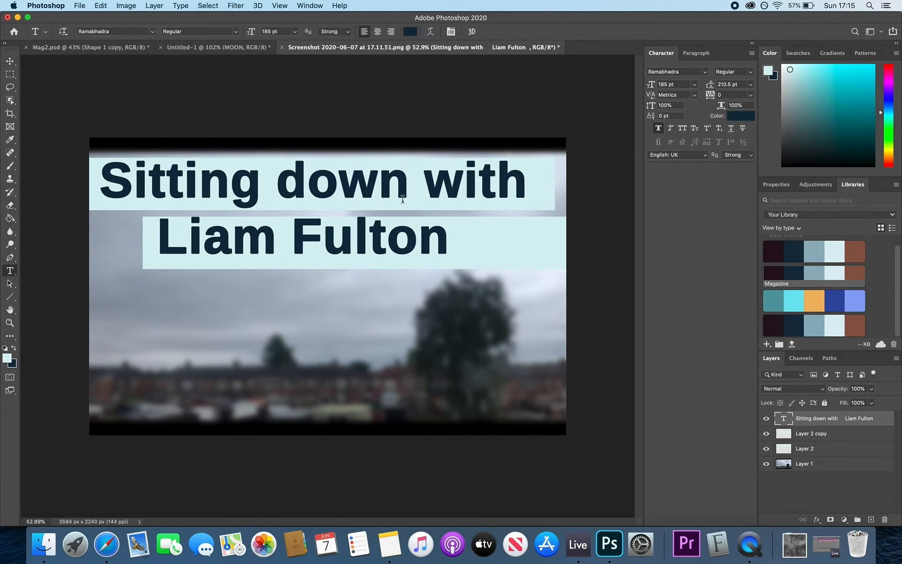
pyautogui.click(403, 199)
pyautogui.press('super+a')
pyautogui.moveTo(710, 85); pyautogui.dragTo(721, 85)
pyautogui.click(9, 61)
pyautogui.scroll(-3, 254, 158)
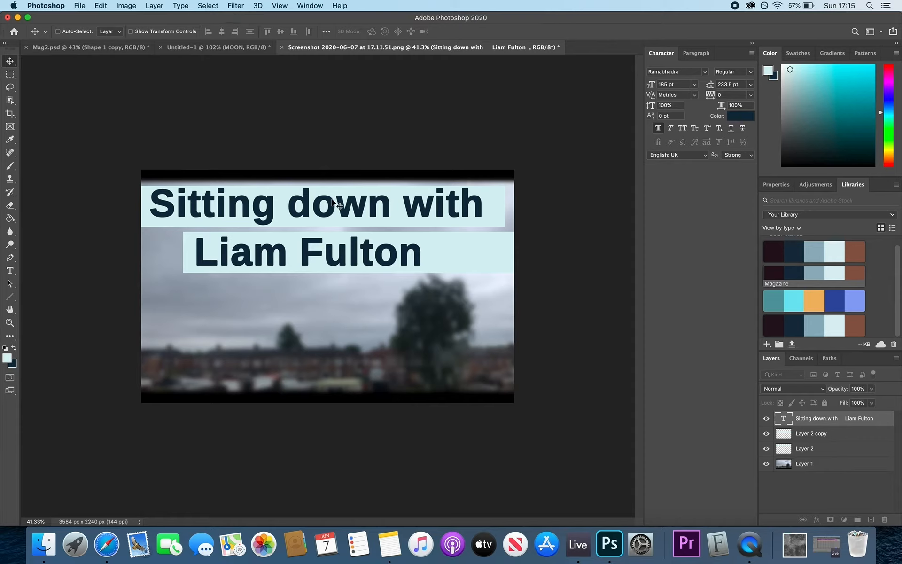
pyautogui.click(107, 544)
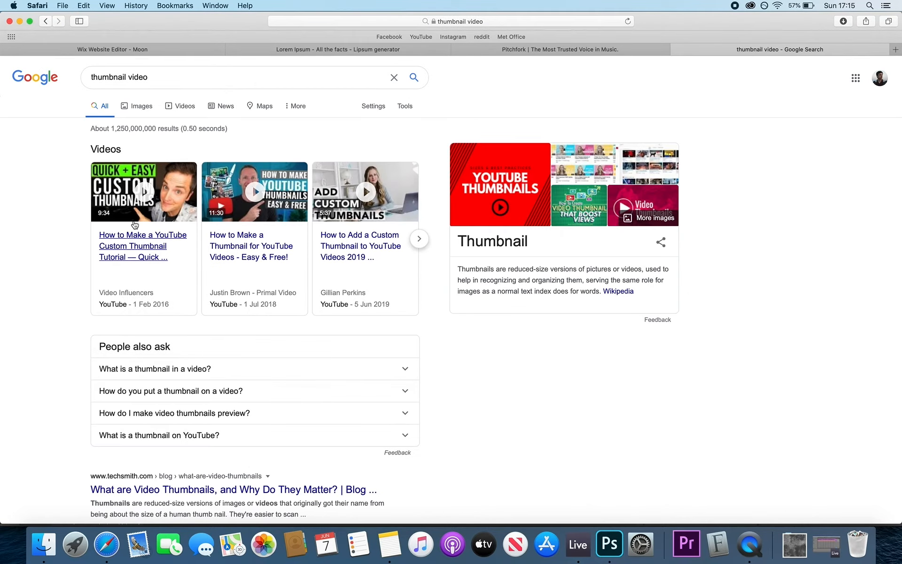
pyautogui.scroll(5, 118, 140)
pyautogui.scroll(2, 117, 139)
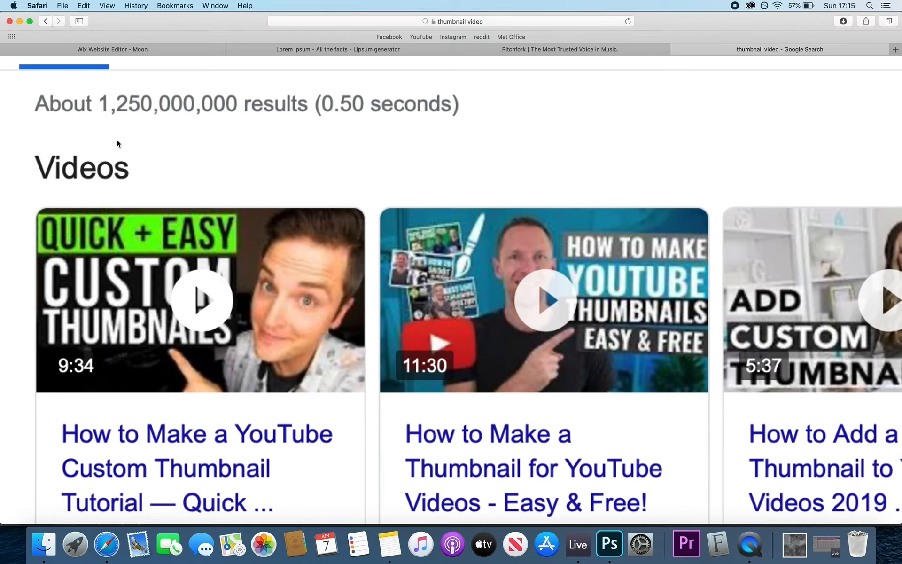
pyautogui.scroll(-7, 117, 139)
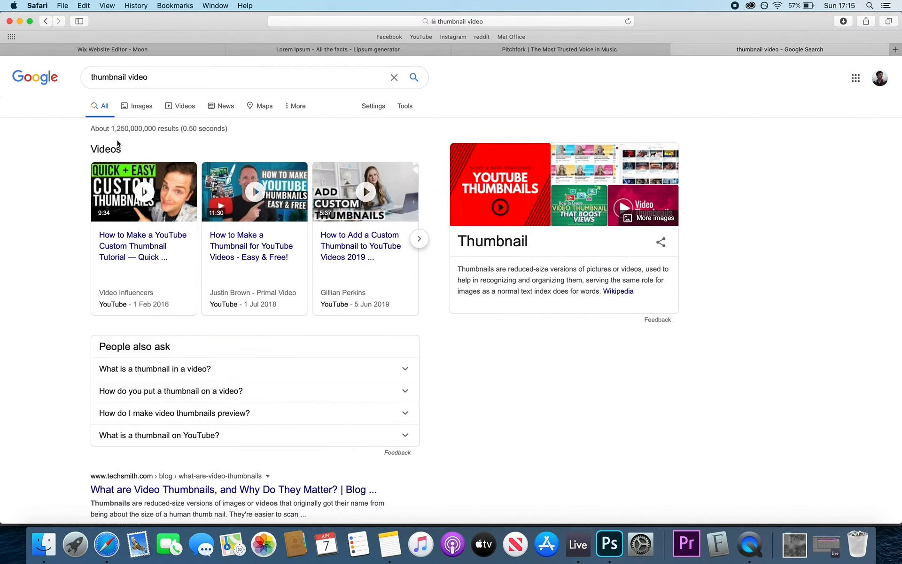
pyautogui.click(607, 544)
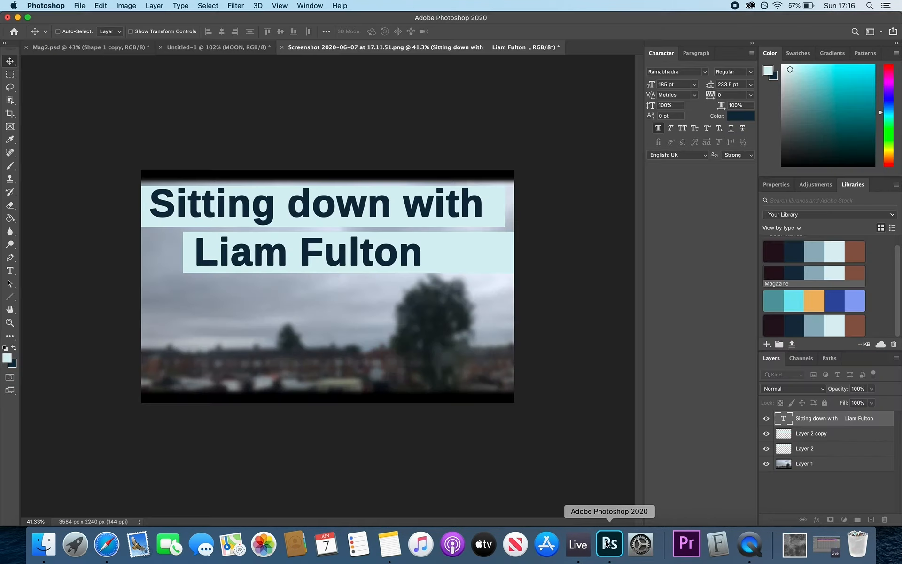
# - Save the design as a quality-12 JPEG named Thumbnail in Desktop > Tutorials, then return to Safari
pyautogui.click(80, 6)
pyautogui.click(103, 119)
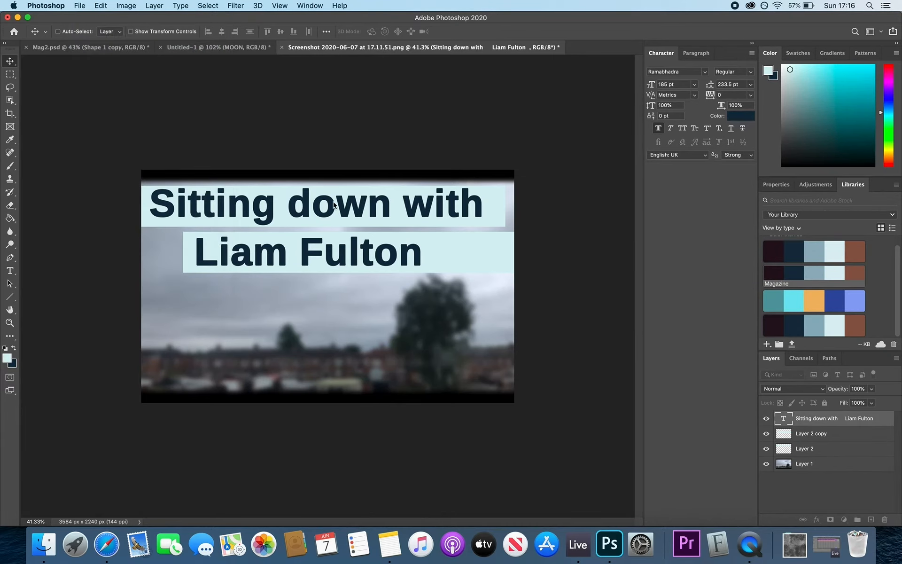
pyautogui.click(495, 358)
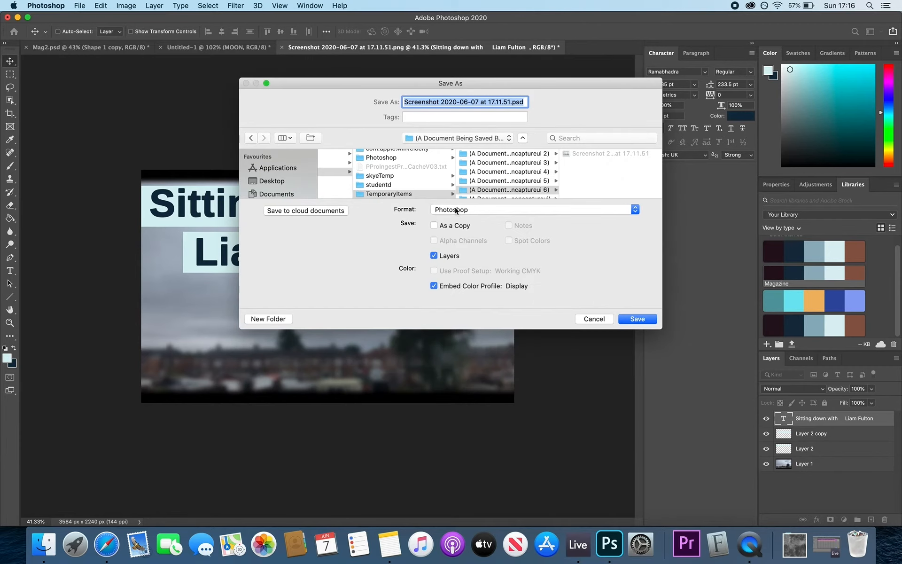
pyautogui.write('Thumbnail')
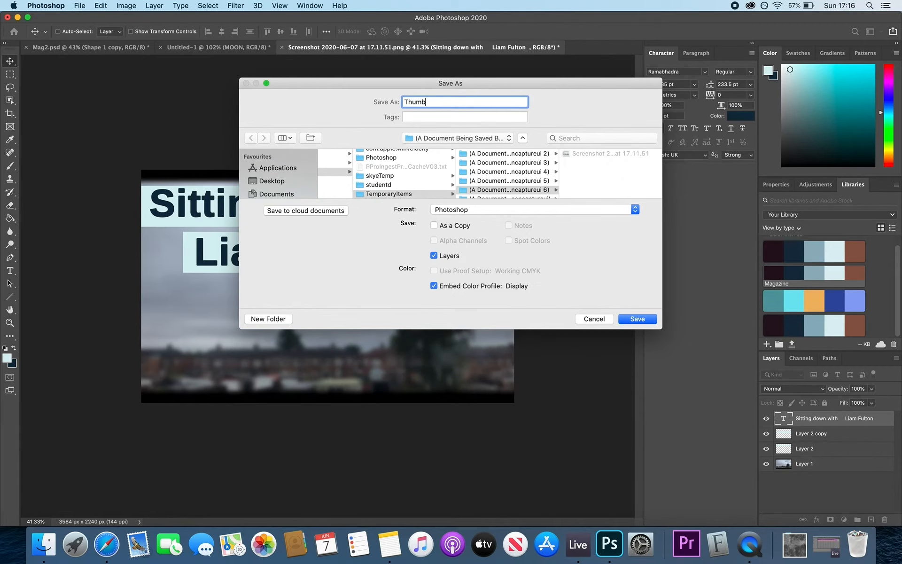
pyautogui.click(280, 185)
pyautogui.scroll(-5, 357, 176)
pyautogui.click(343, 194)
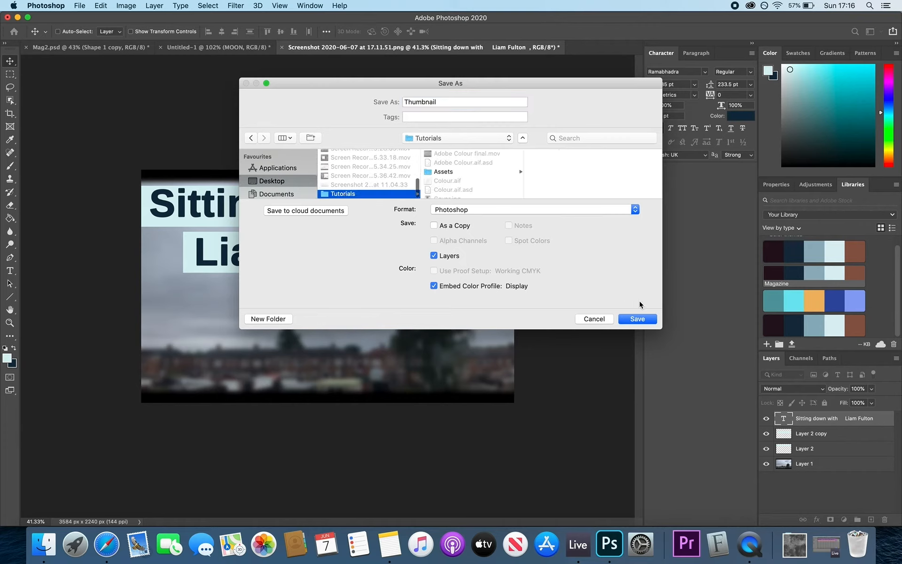
pyautogui.click(544, 210)
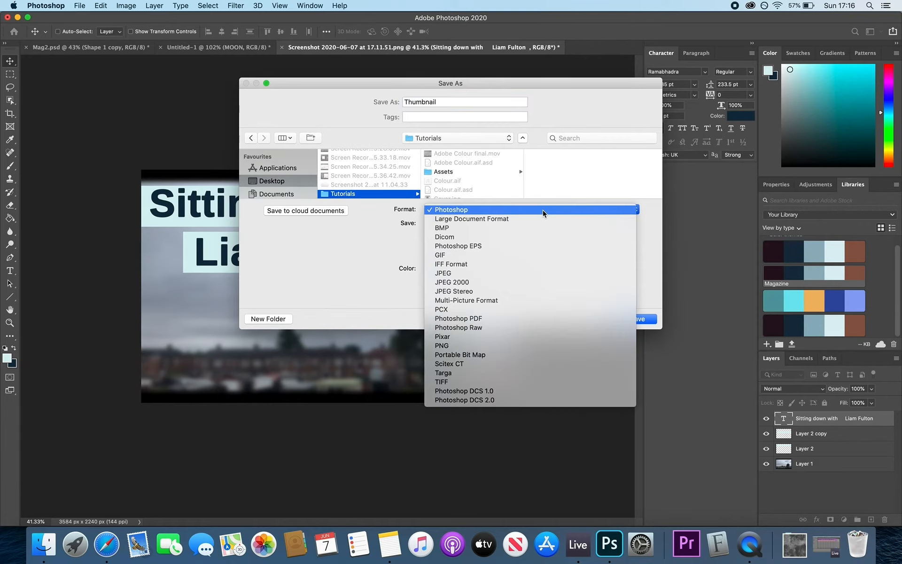
pyautogui.click(542, 273)
pyautogui.click(642, 319)
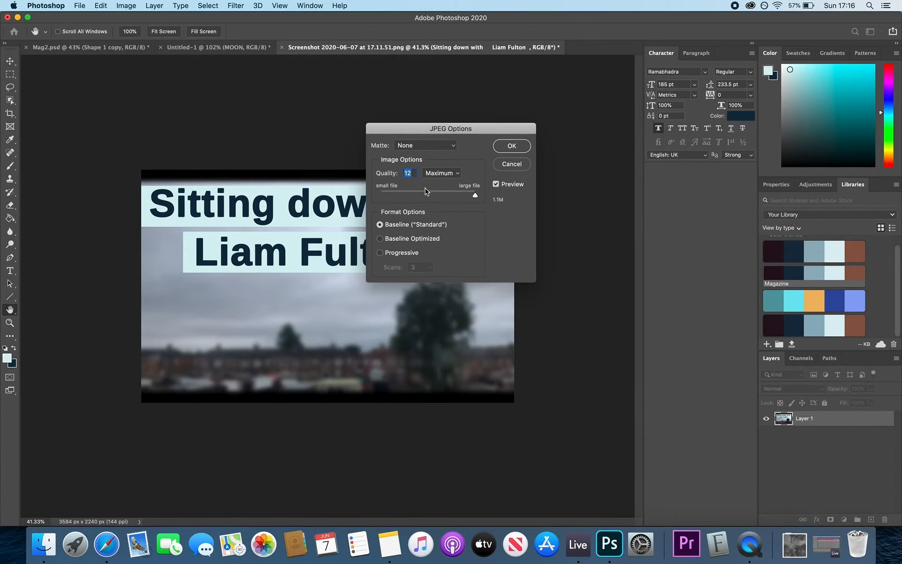
pyautogui.moveTo(476, 195)
pyautogui.mouseDown()
pyautogui.moveTo(458, 196)
pyautogui.moveTo(493, 195)
pyautogui.mouseUp()
pyautogui.click(511, 145)
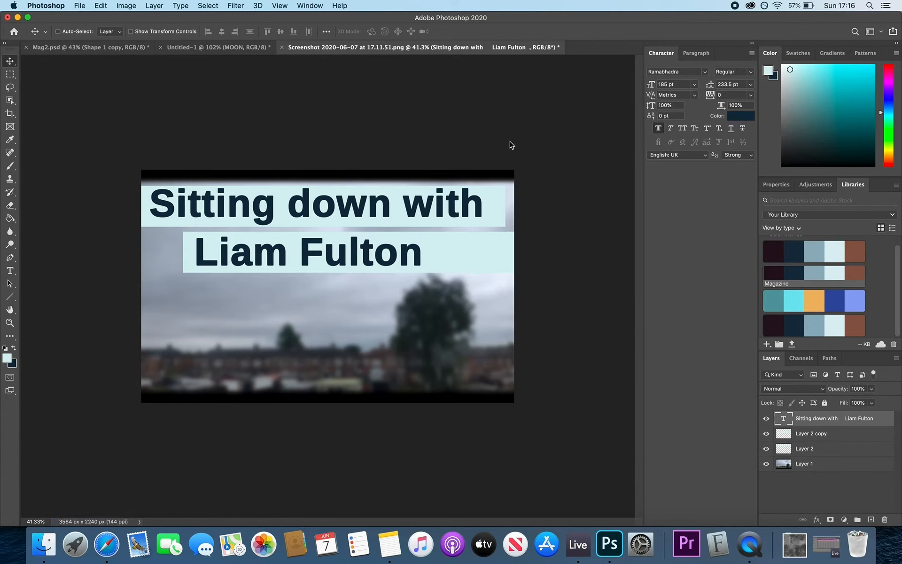
pyautogui.click(100, 541)
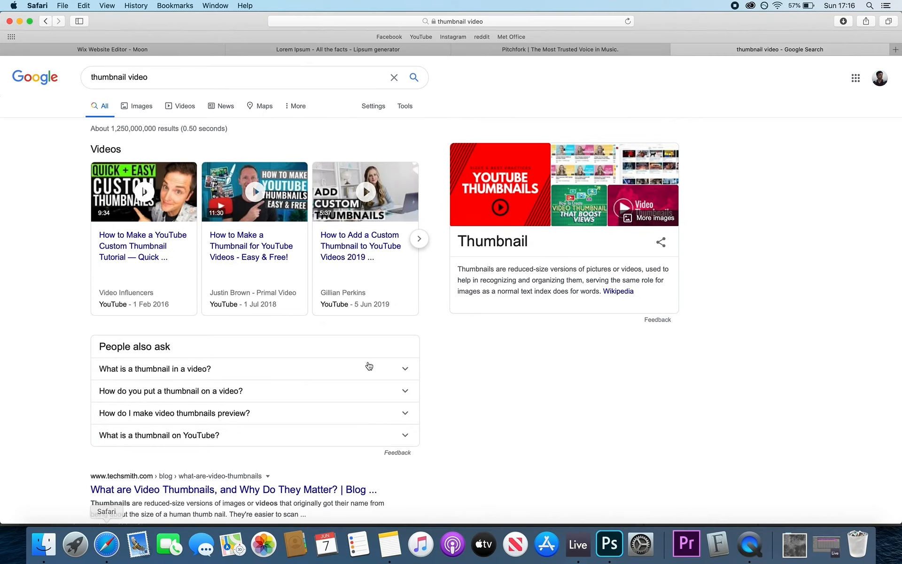
# - Upload Thumbnail.jpg from the computer and set it as the NEWS video's cover image
pyautogui.click(193, 50)
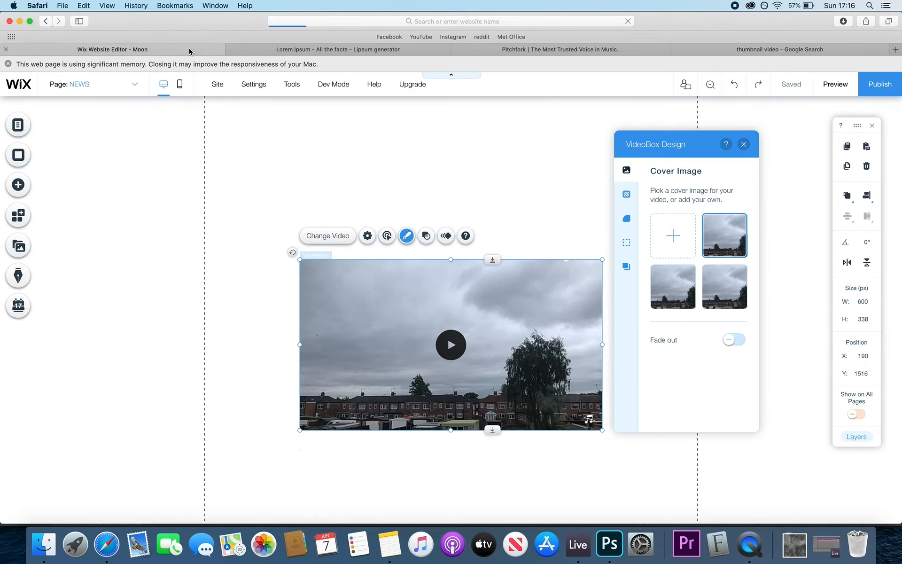
pyautogui.click(674, 240)
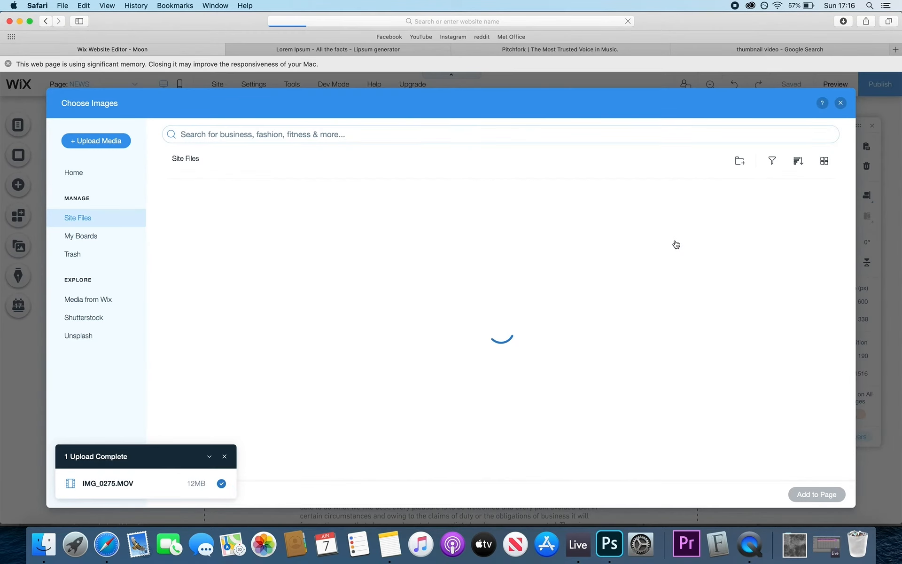
pyautogui.click(96, 141)
pyautogui.click(441, 325)
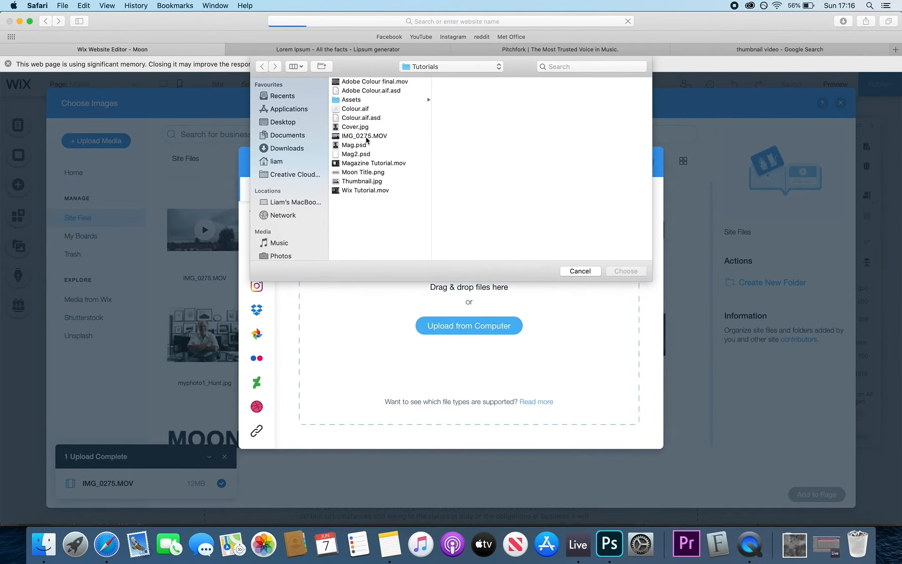
pyautogui.click(359, 182)
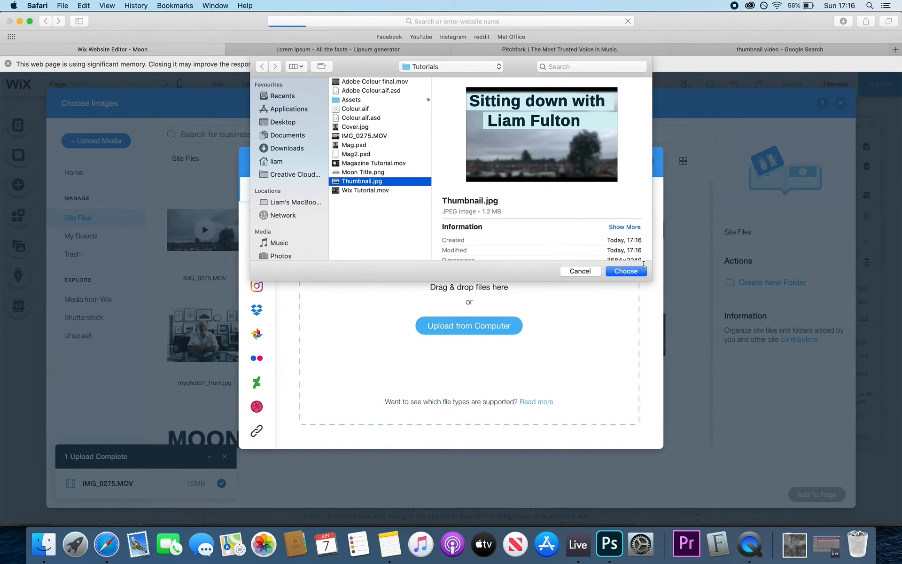
pyautogui.click(627, 272)
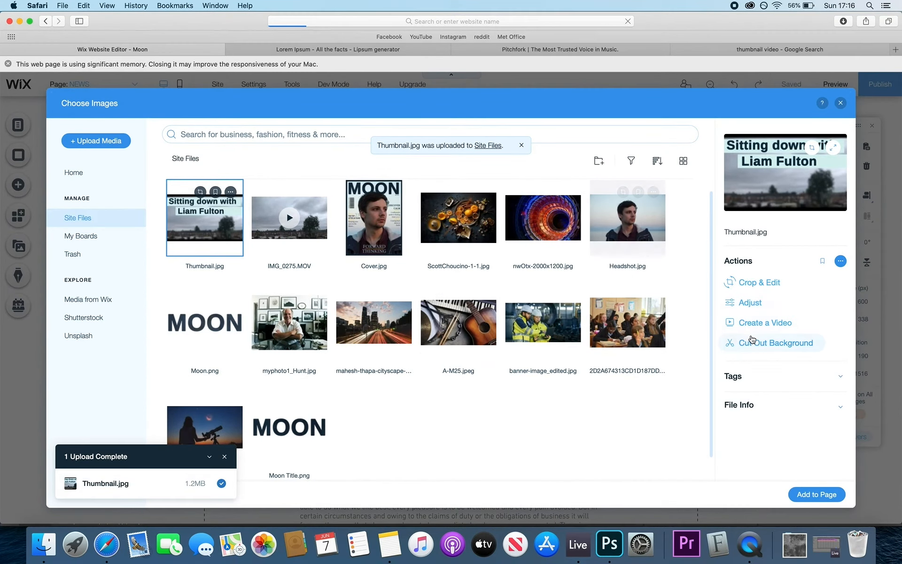
pyautogui.click(806, 494)
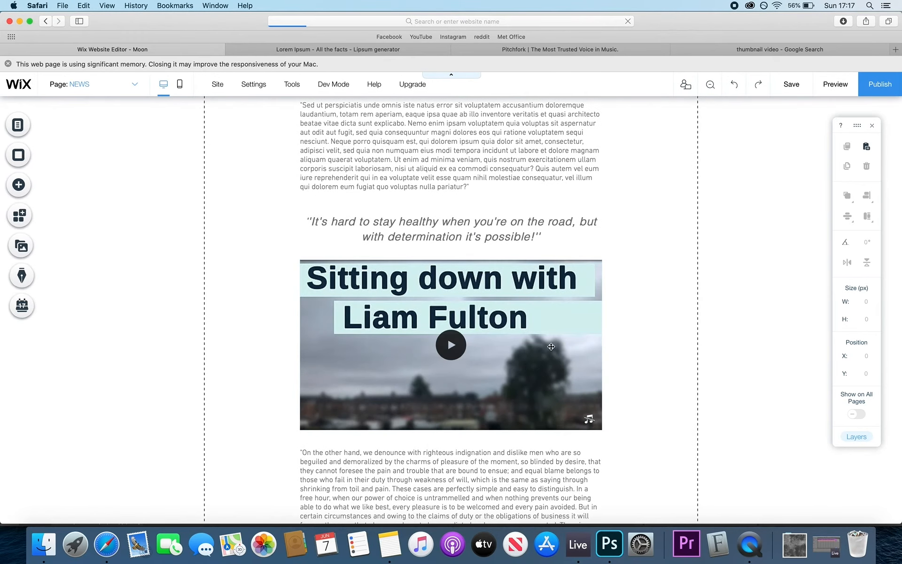
# - Select the news video and review its settings and video chooser without making changes
pyautogui.click(363, 261)
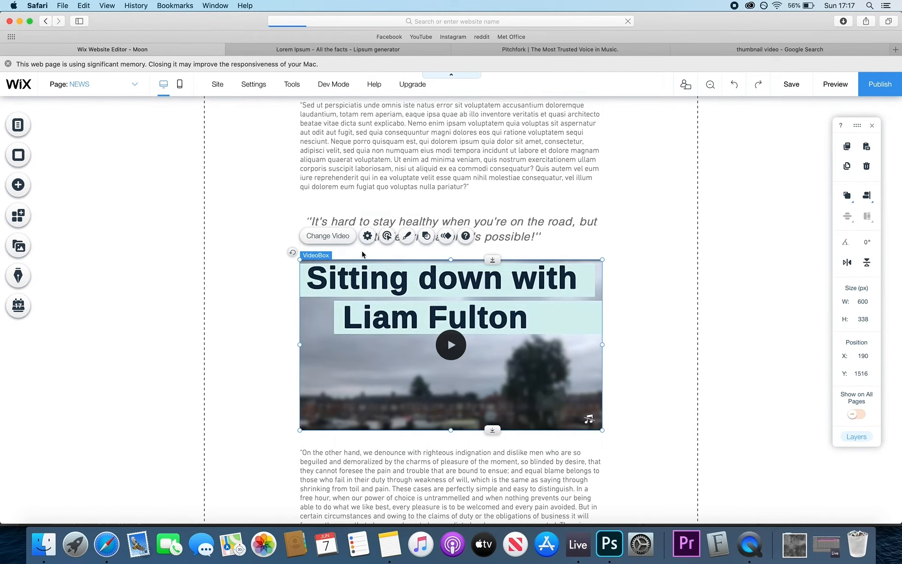
pyautogui.click(367, 235)
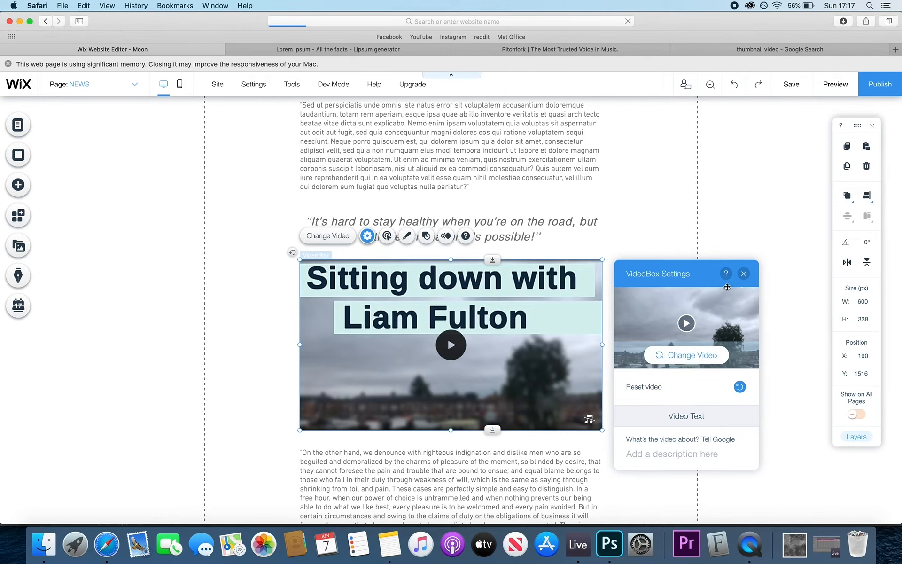
pyautogui.click(743, 273)
pyautogui.click(342, 238)
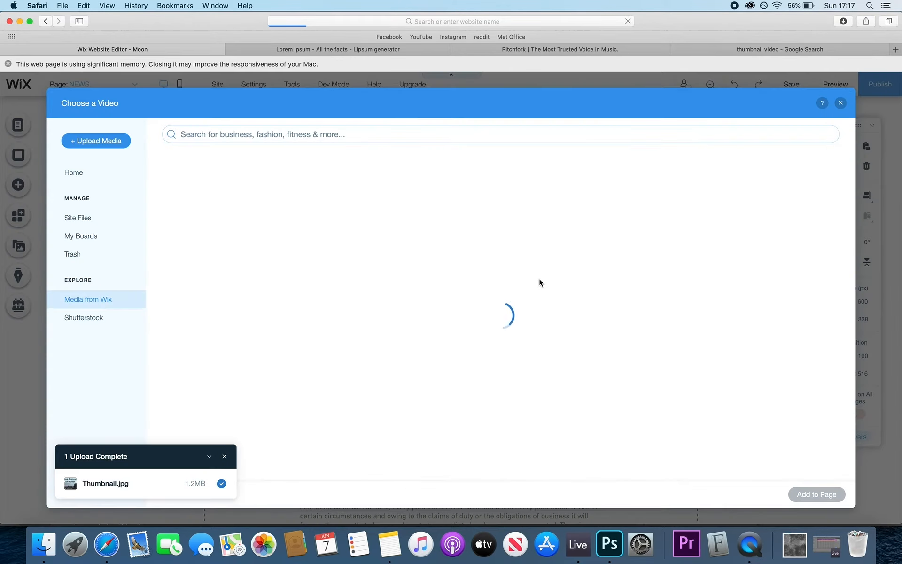
pyautogui.click(841, 104)
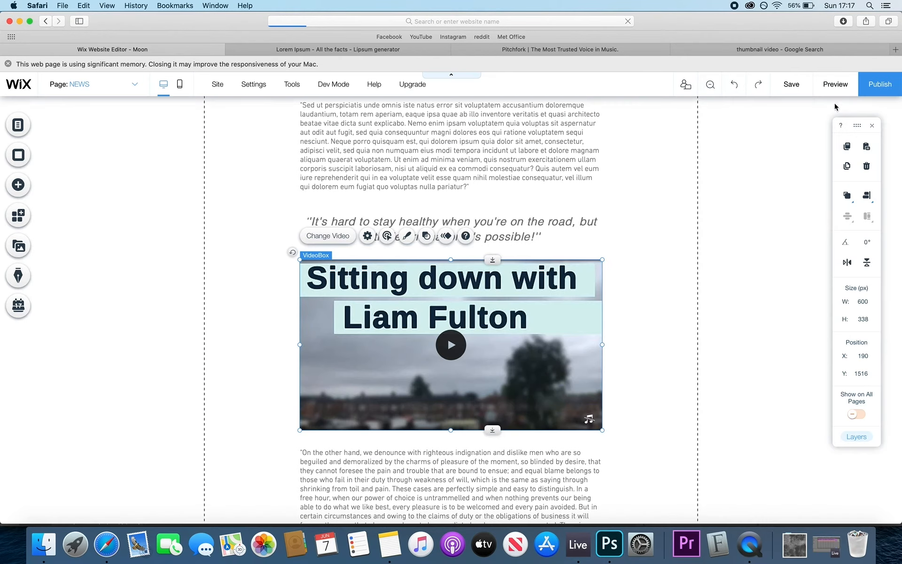
# - Set the video's playback behavior to start On click and check its sound settings
pyautogui.click(407, 236)
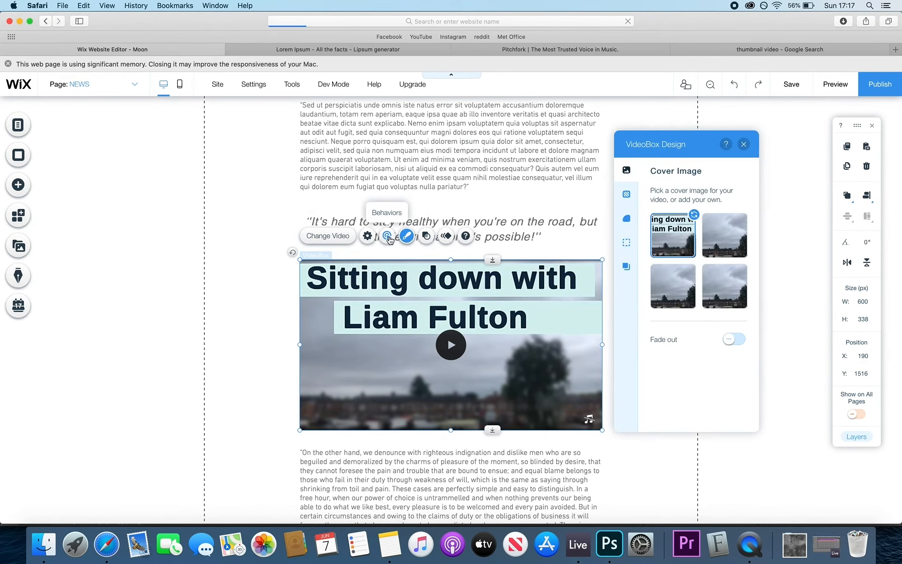
pyautogui.click(388, 236)
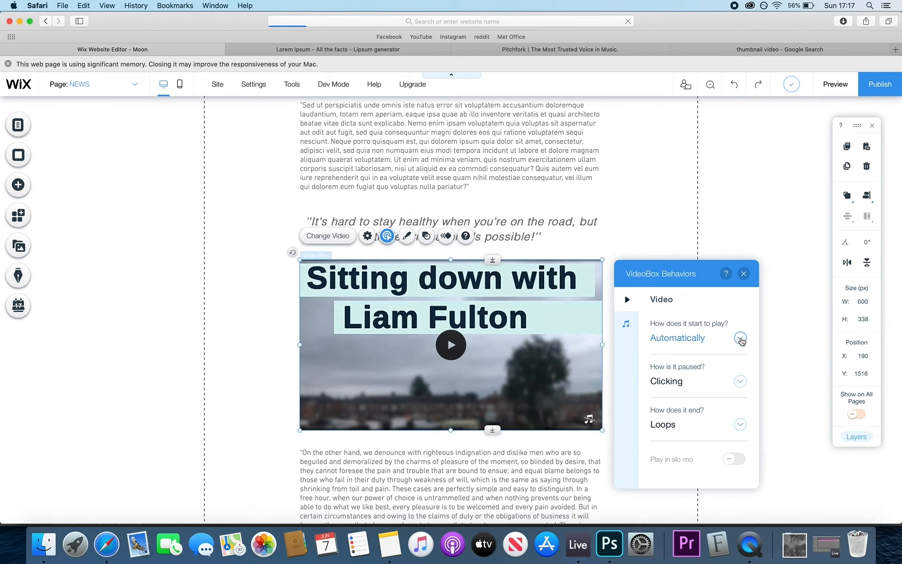
pyautogui.click(740, 338)
pyautogui.click(707, 360)
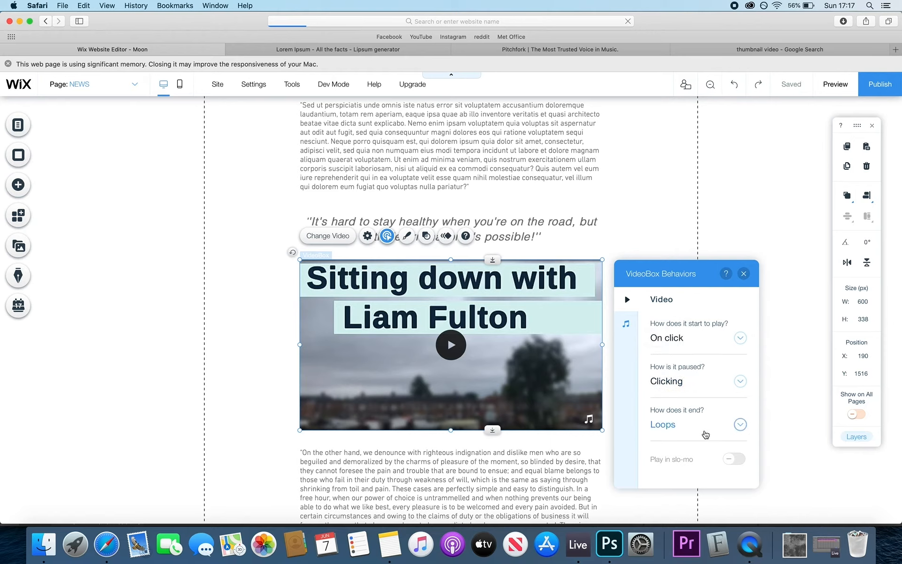
pyautogui.click(626, 323)
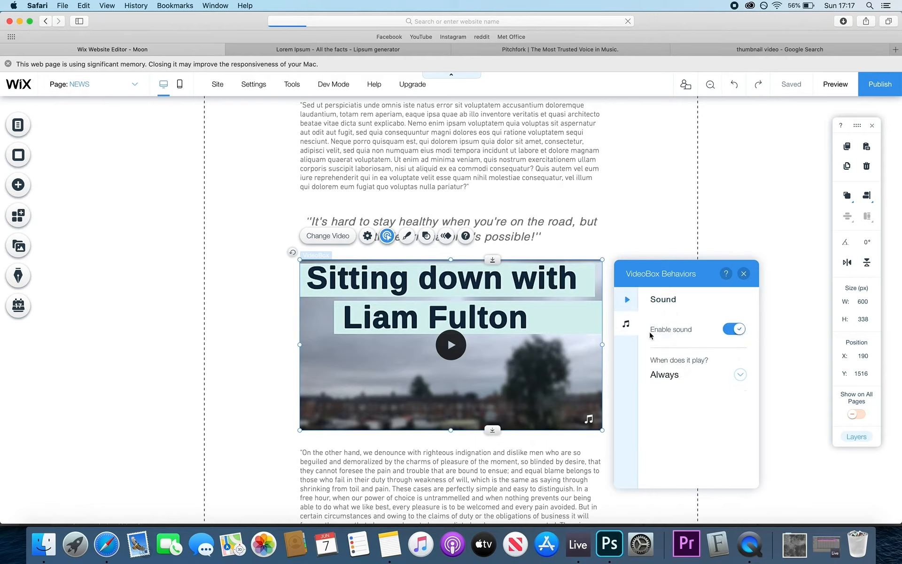
pyautogui.click(744, 274)
# - Preview the site, play and pause the news video, then scroll further down the page
pyautogui.click(835, 85)
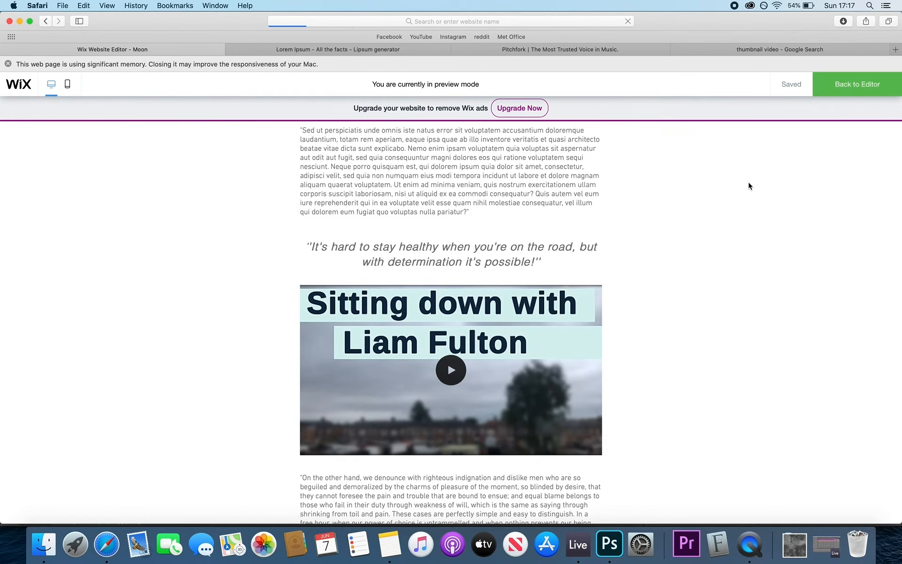
pyautogui.scroll(3, 662, 250)
pyautogui.scroll(-5, 662, 250)
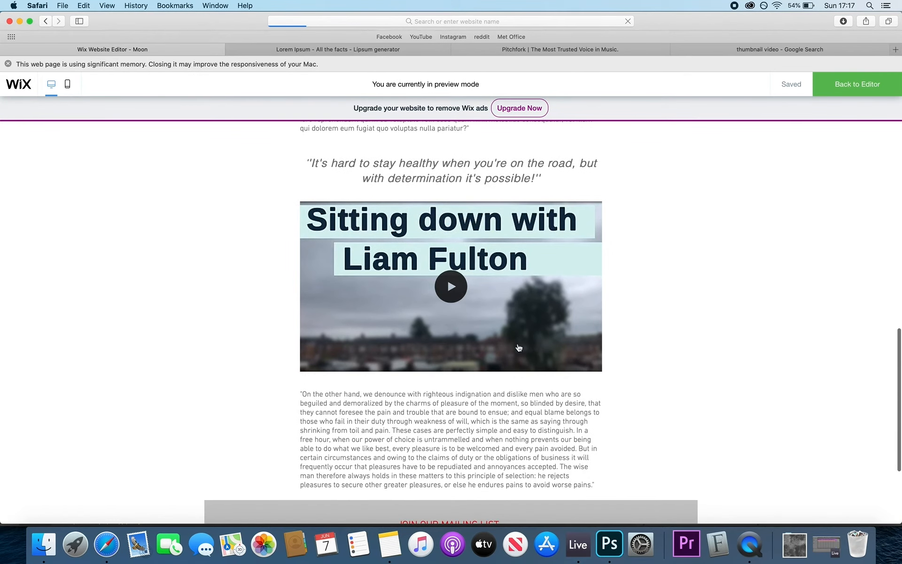
pyautogui.click(452, 284)
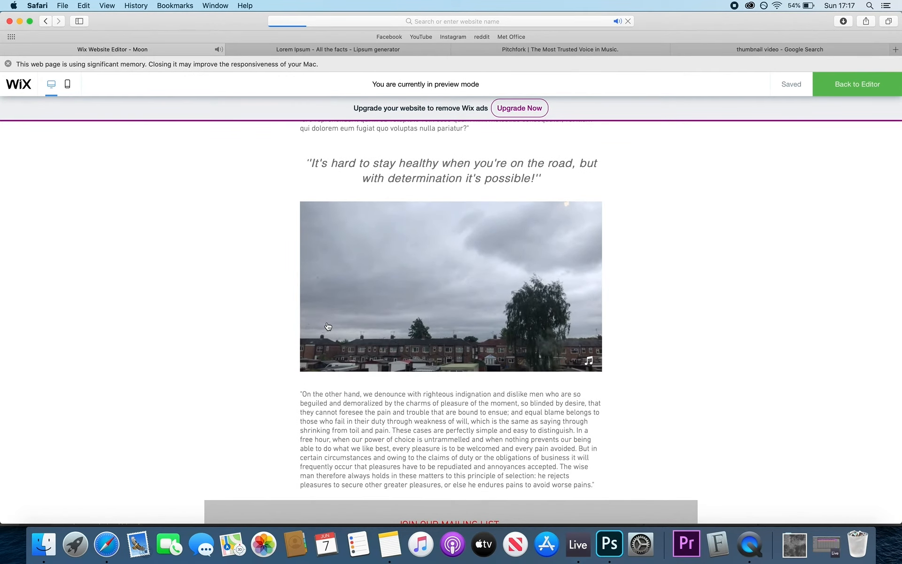
pyautogui.click(342, 318)
pyautogui.scroll(-1, 443, 403)
pyautogui.scroll(-5, 443, 403)
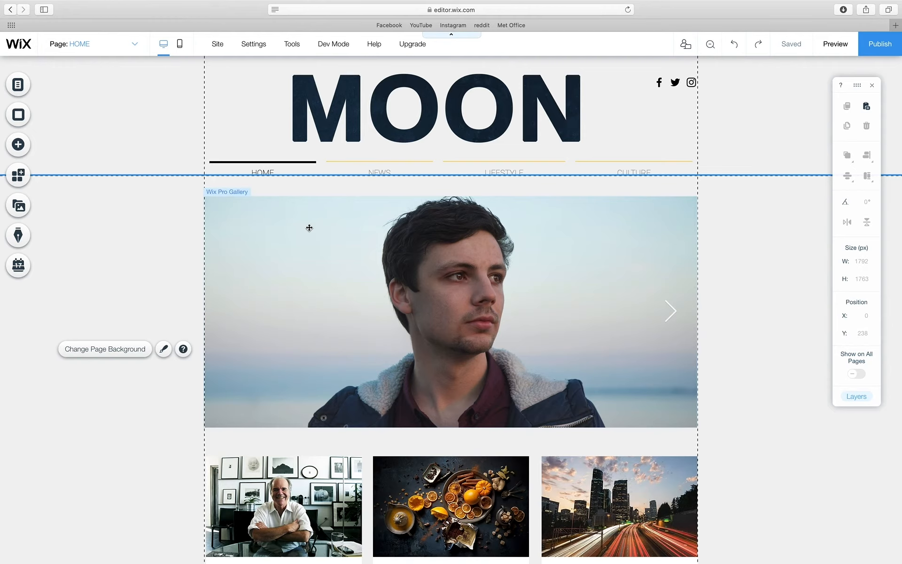
# - Delete the Pro Gallery and add a Slider (arrows) gallery sized 980 × 482 px
pyautogui.click(271, 241)
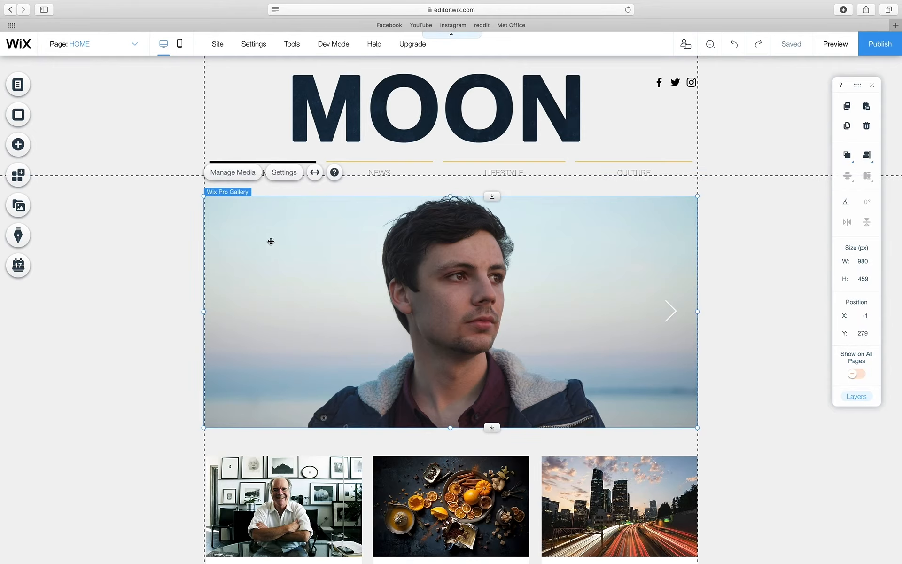
pyautogui.press('Delete')
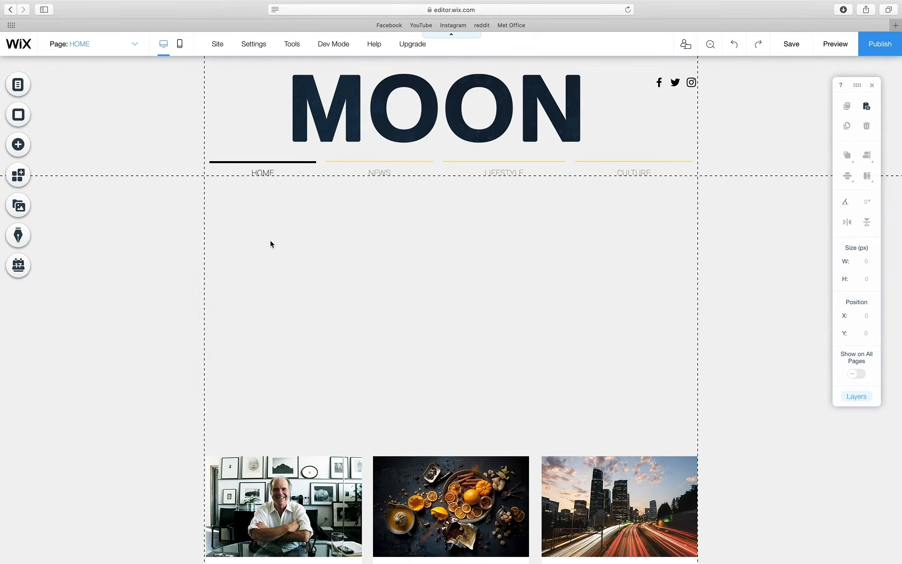
pyautogui.click(26, 150)
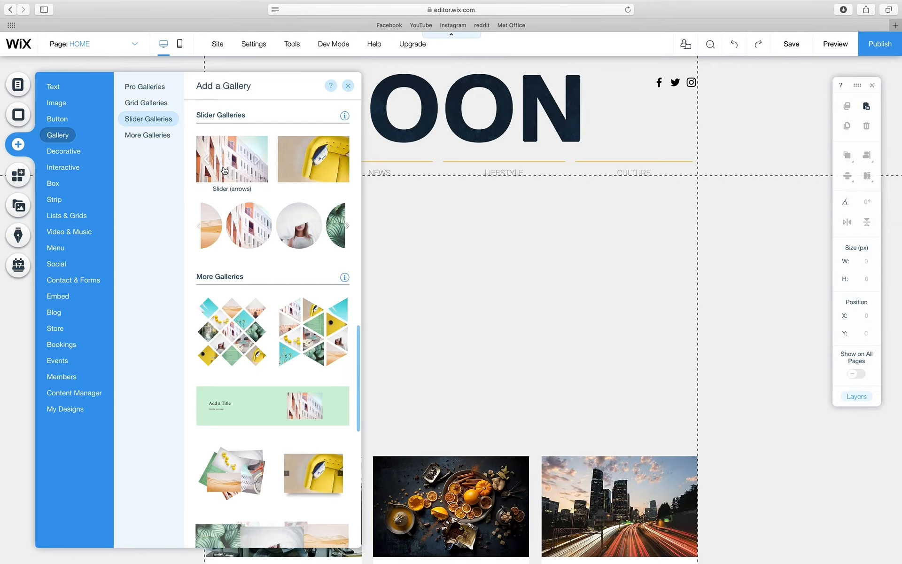
pyautogui.moveTo(224, 170); pyautogui.dragTo(295, 305)
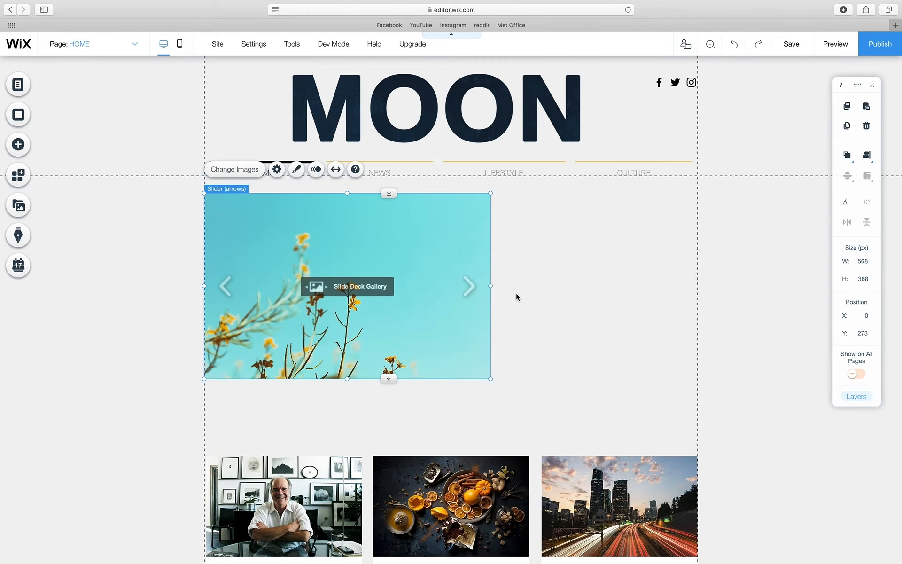
pyautogui.moveTo(493, 286); pyautogui.dragTo(696, 282)
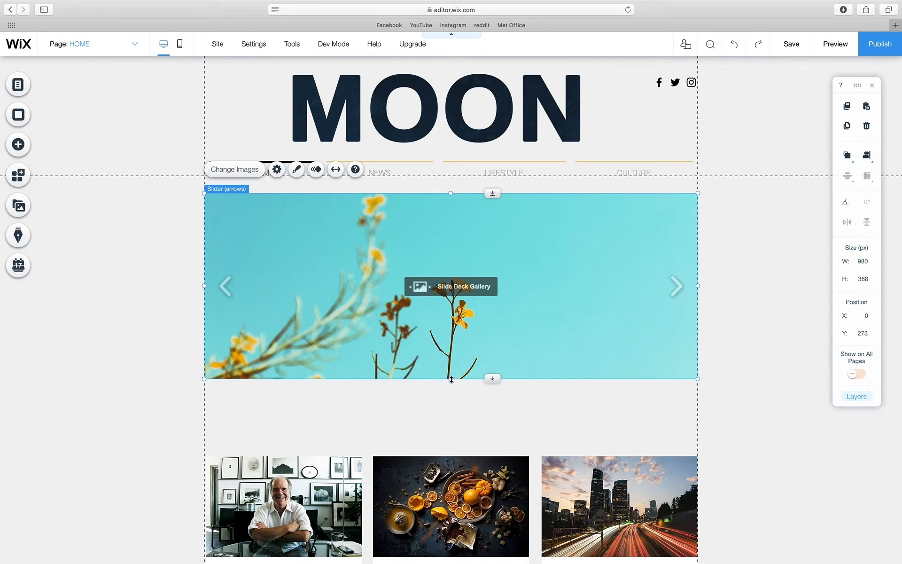
pyautogui.moveTo(451, 379); pyautogui.dragTo(453, 436)
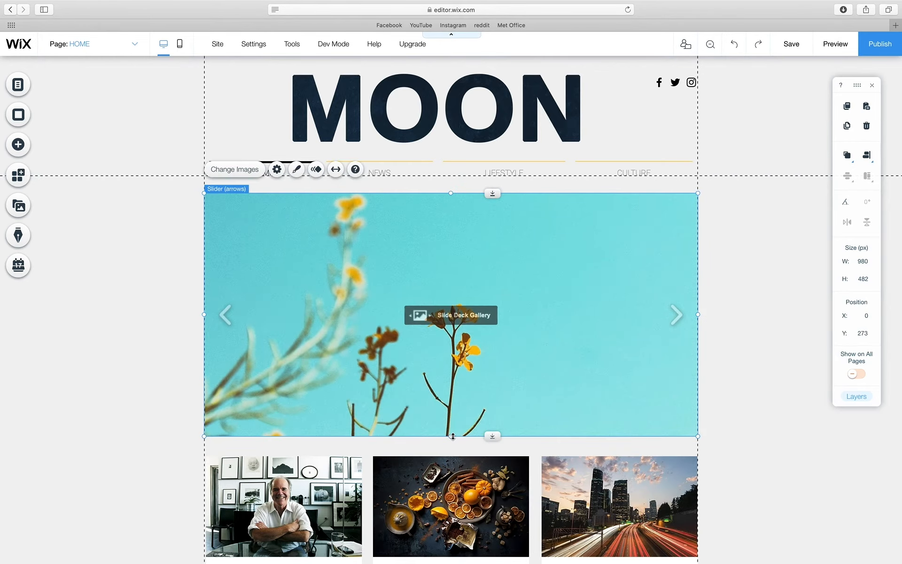
pyautogui.click(251, 173)
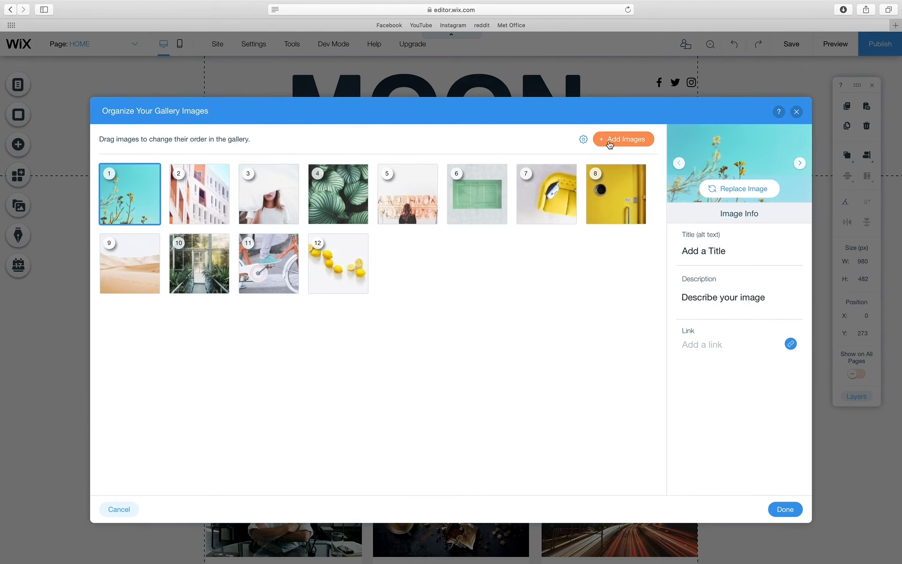
# - Add Headshot.jpg and a627ca61.png.jpeg to the slider and remove the placeholder images
pyautogui.click(612, 139)
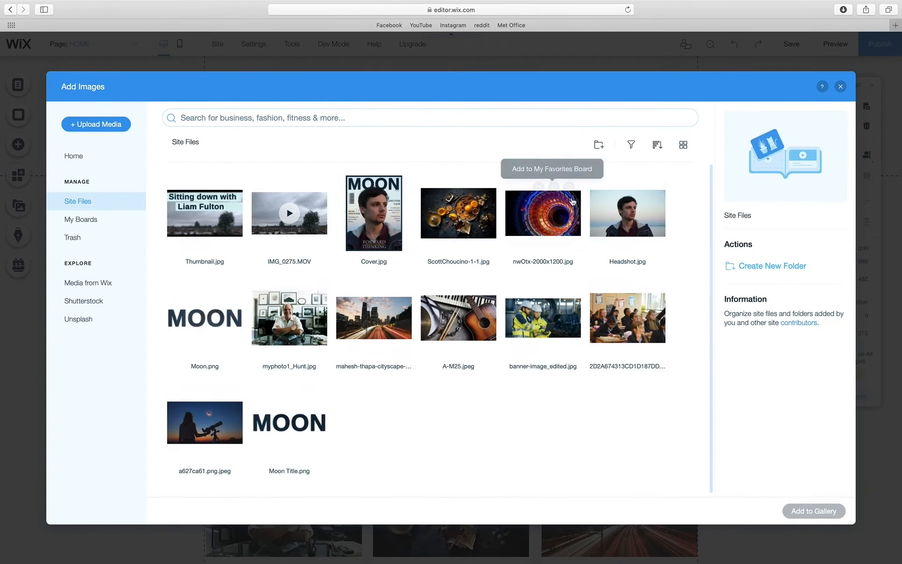
pyautogui.click(634, 228)
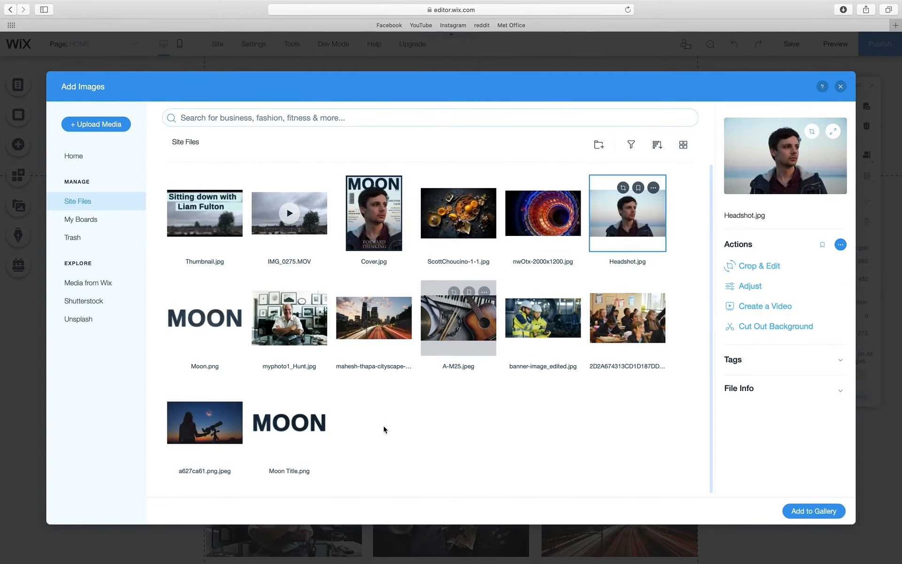
pyautogui.click(202, 432)
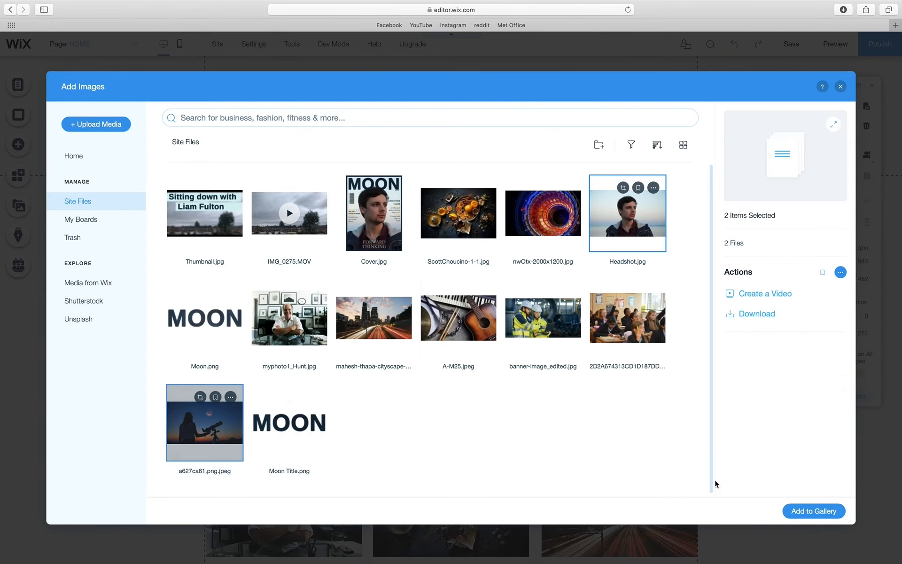
pyautogui.click(795, 512)
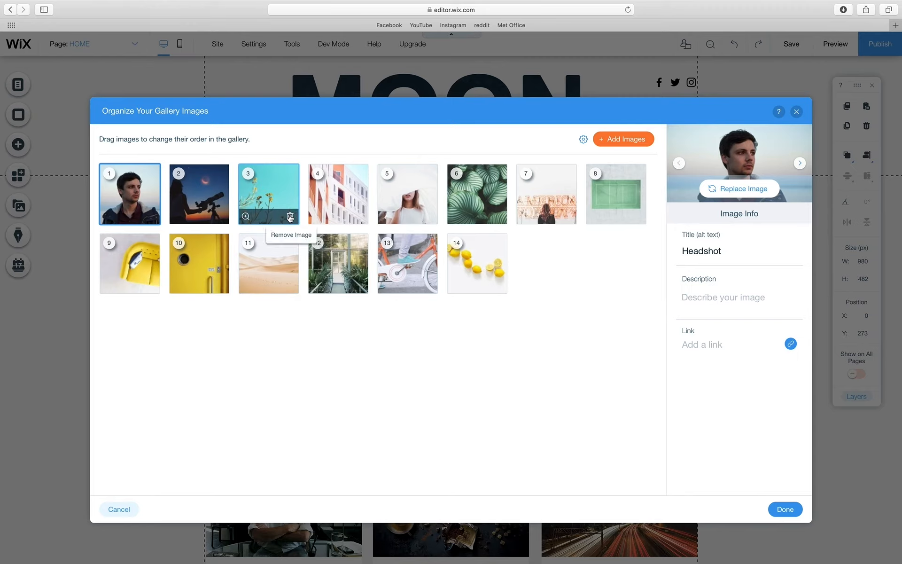
pyautogui.click(290, 217)
pyautogui.click(290, 217)
pyautogui.click(290, 217)
pyautogui.click(290, 218)
pyautogui.click(290, 217)
pyautogui.click(290, 217)
pyautogui.click(290, 217)
pyautogui.click(290, 217)
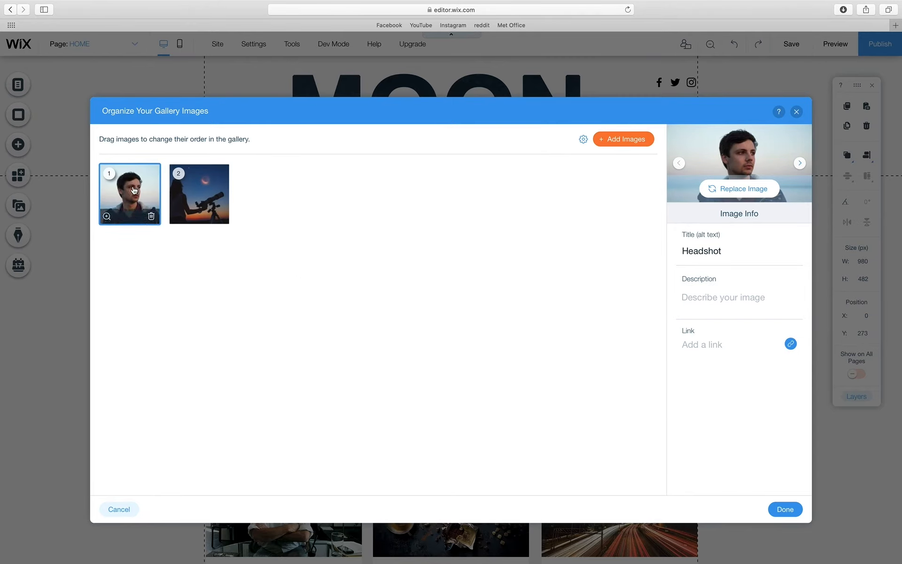
# - Link the headshot image to the NEWS page
pyautogui.click(701, 345)
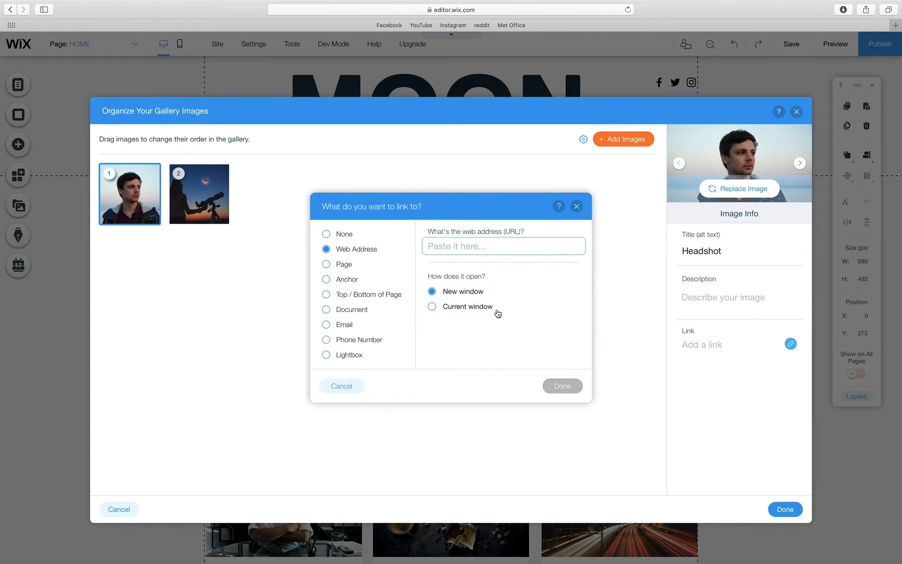
pyautogui.click(351, 264)
pyautogui.click(487, 253)
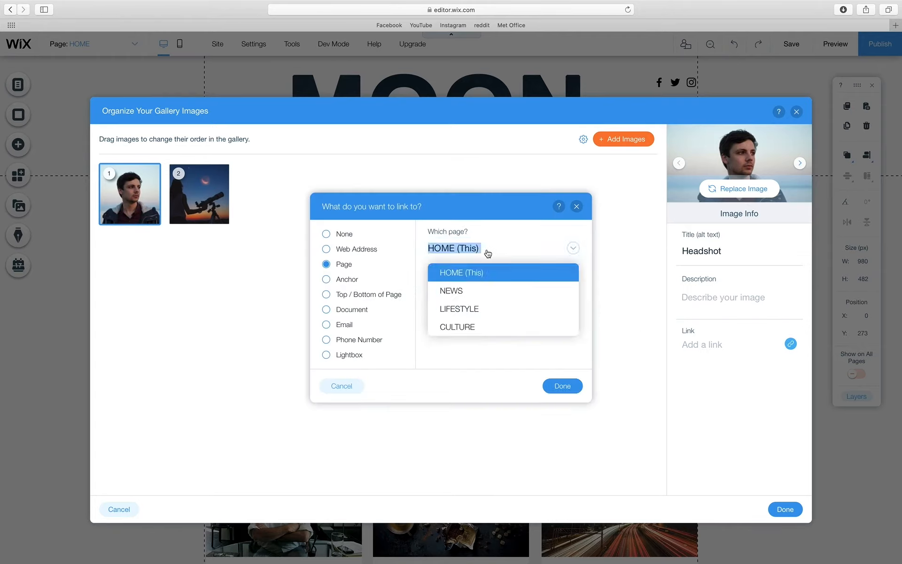
pyautogui.click(468, 293)
pyautogui.click(564, 385)
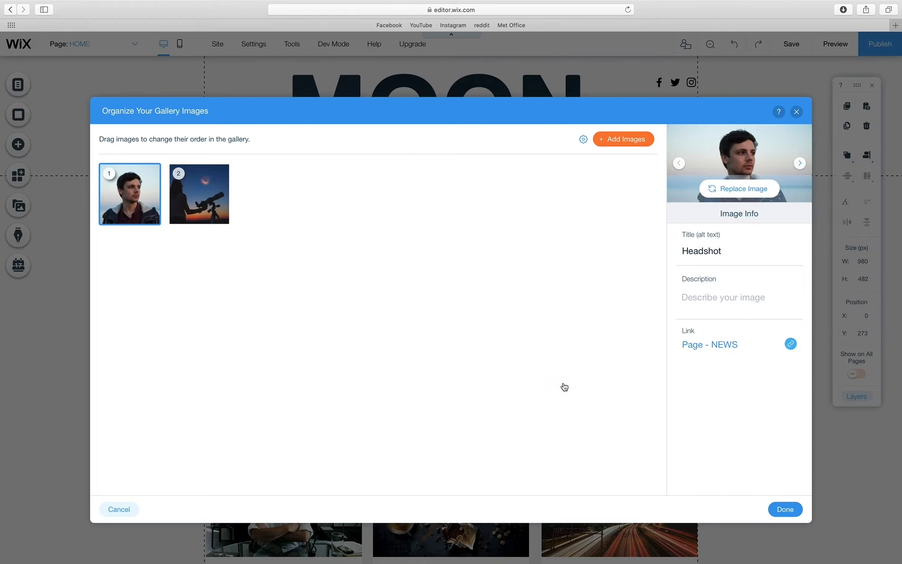